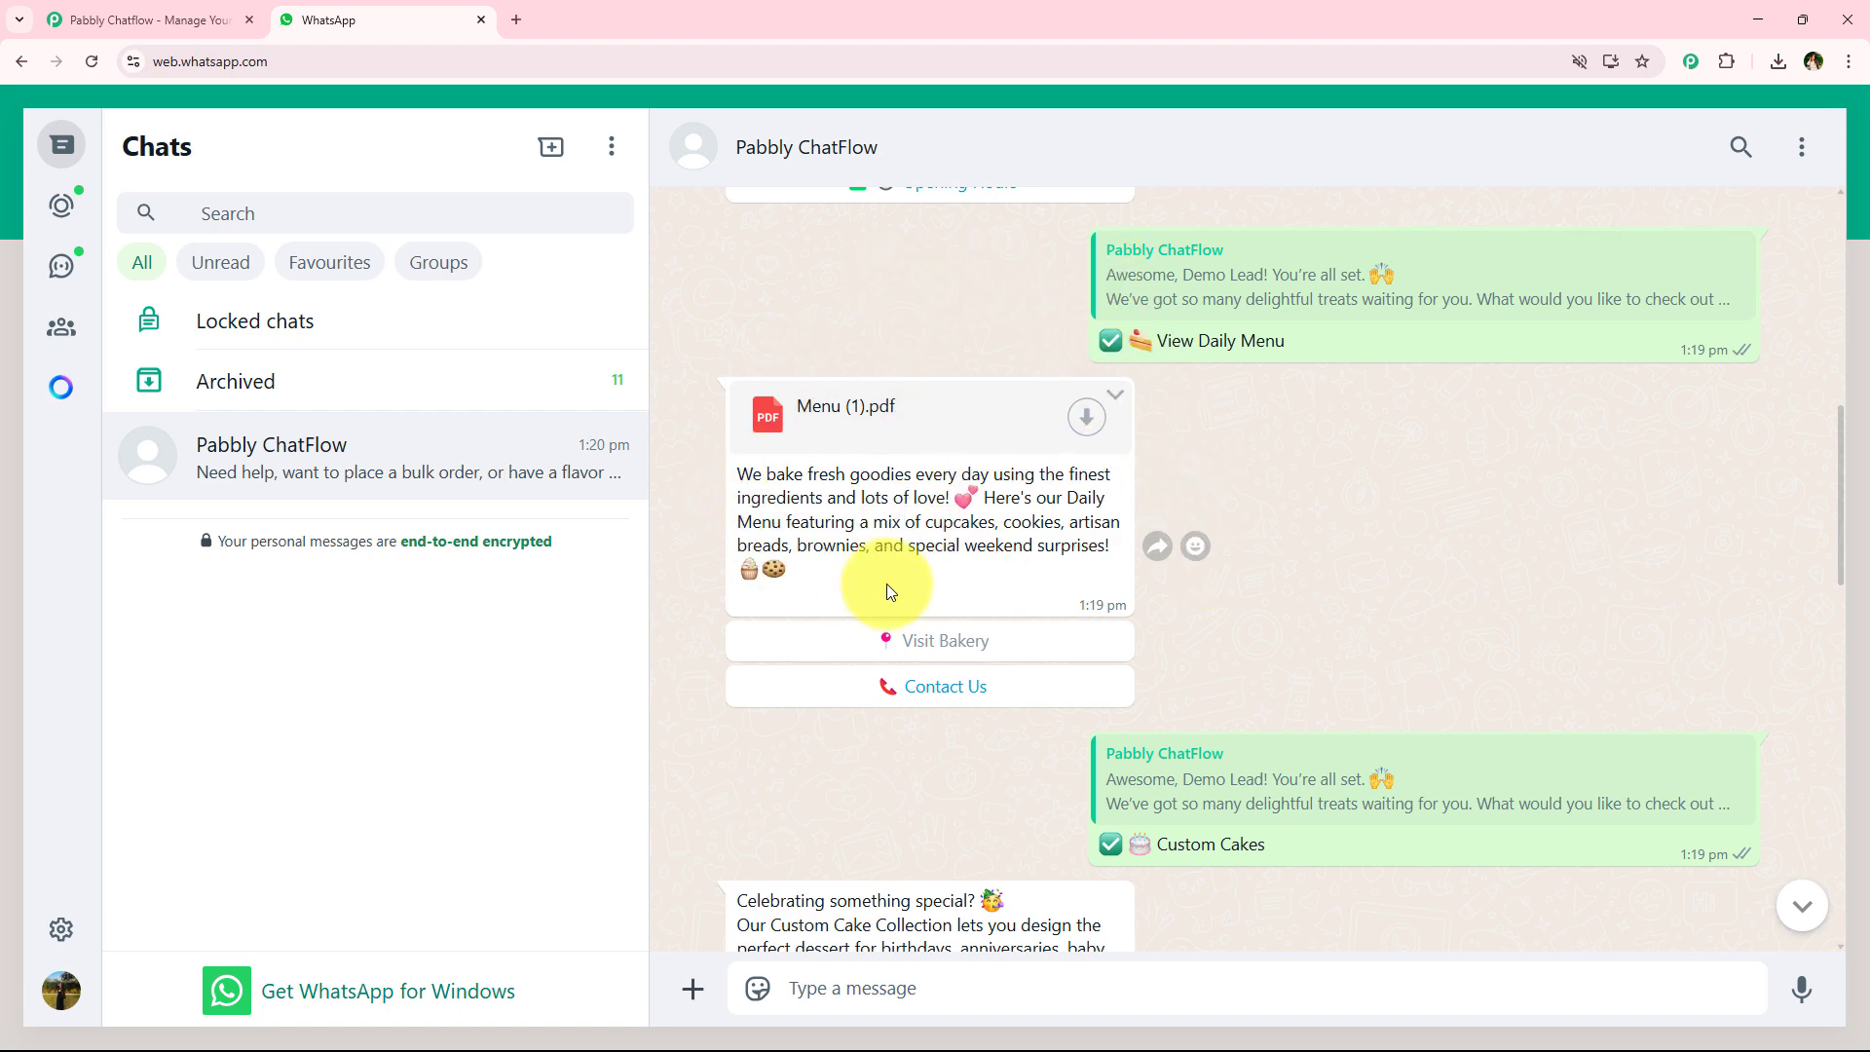
Review the bakery chatbot conversation with Pabbly ChatFlow, including the option buttons, daily menu, custom cakes and bakery location replies.
{"action": "scroll", "coordinate": [885, 585], "scroll_direction": "up", "scroll_amount": 4}
{"action": "scroll", "coordinate": [882, 592], "scroll_direction": "up", "scroll_amount": 1}
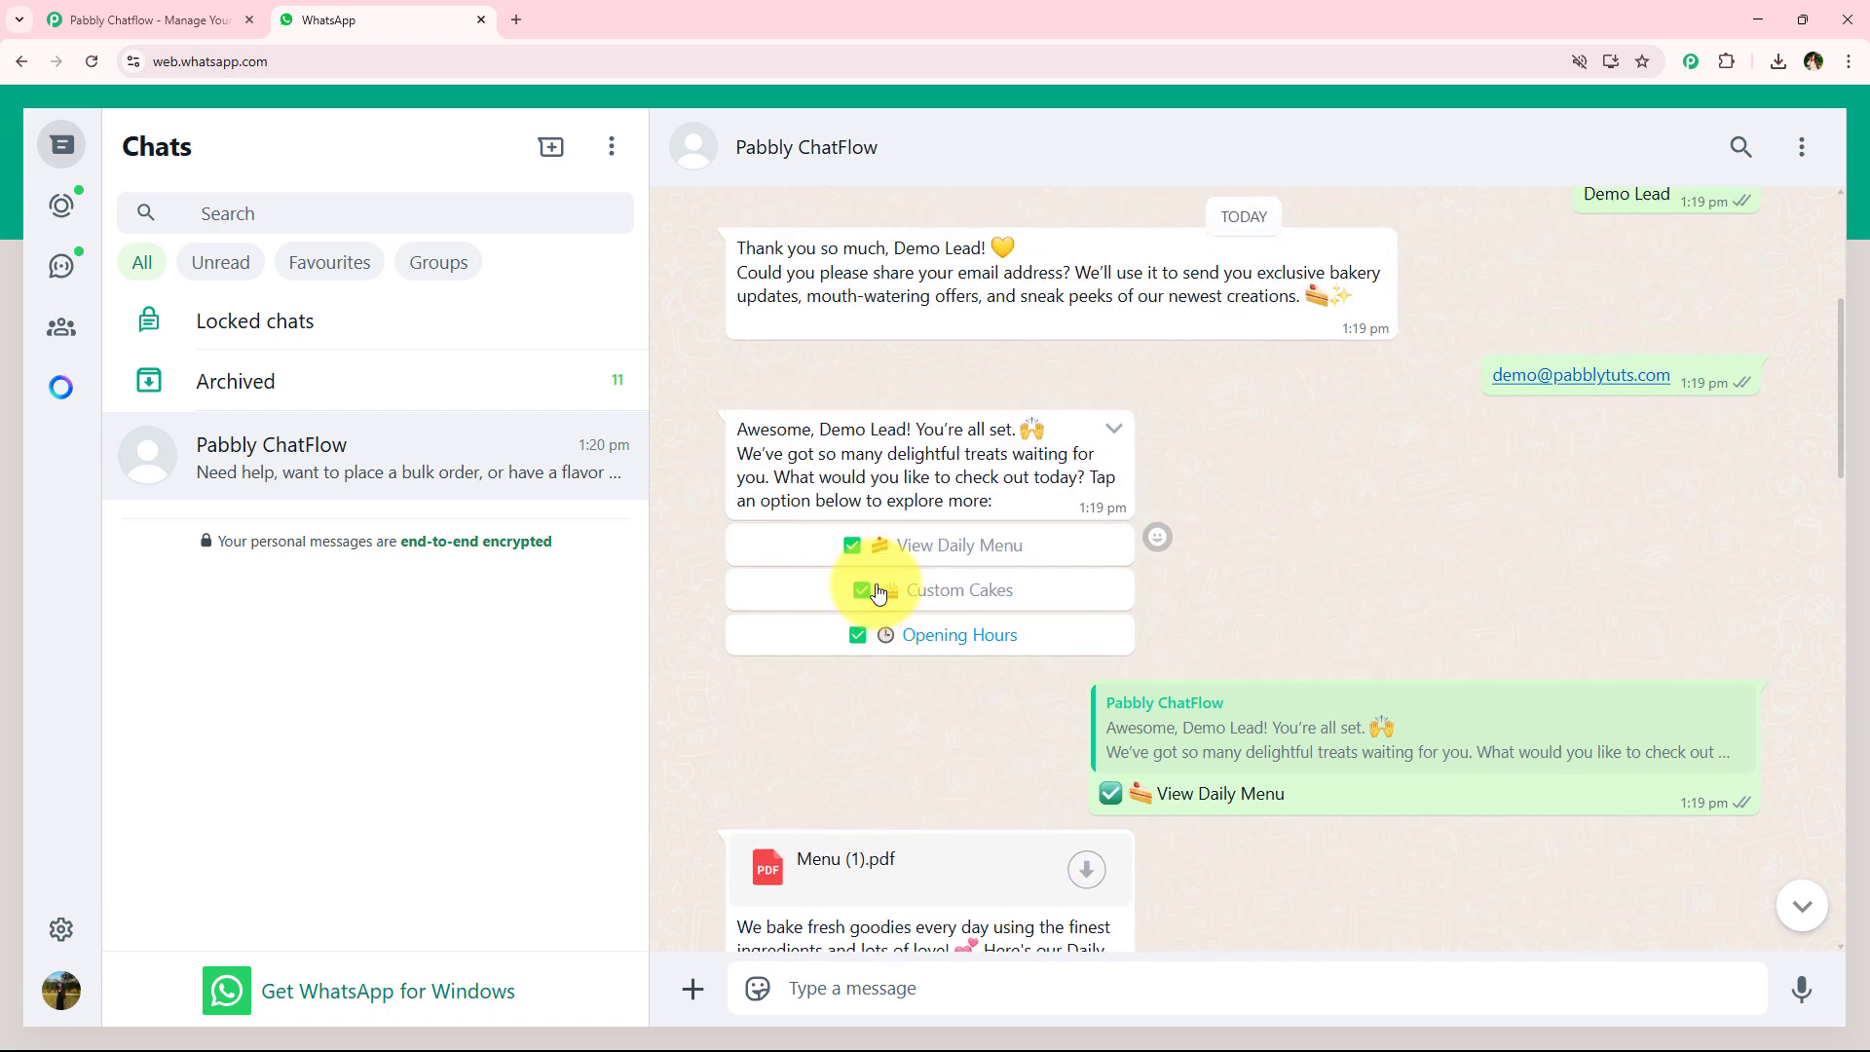
{"action": "scroll", "coordinate": [853, 514], "scroll_direction": "down", "scroll_amount": 5}
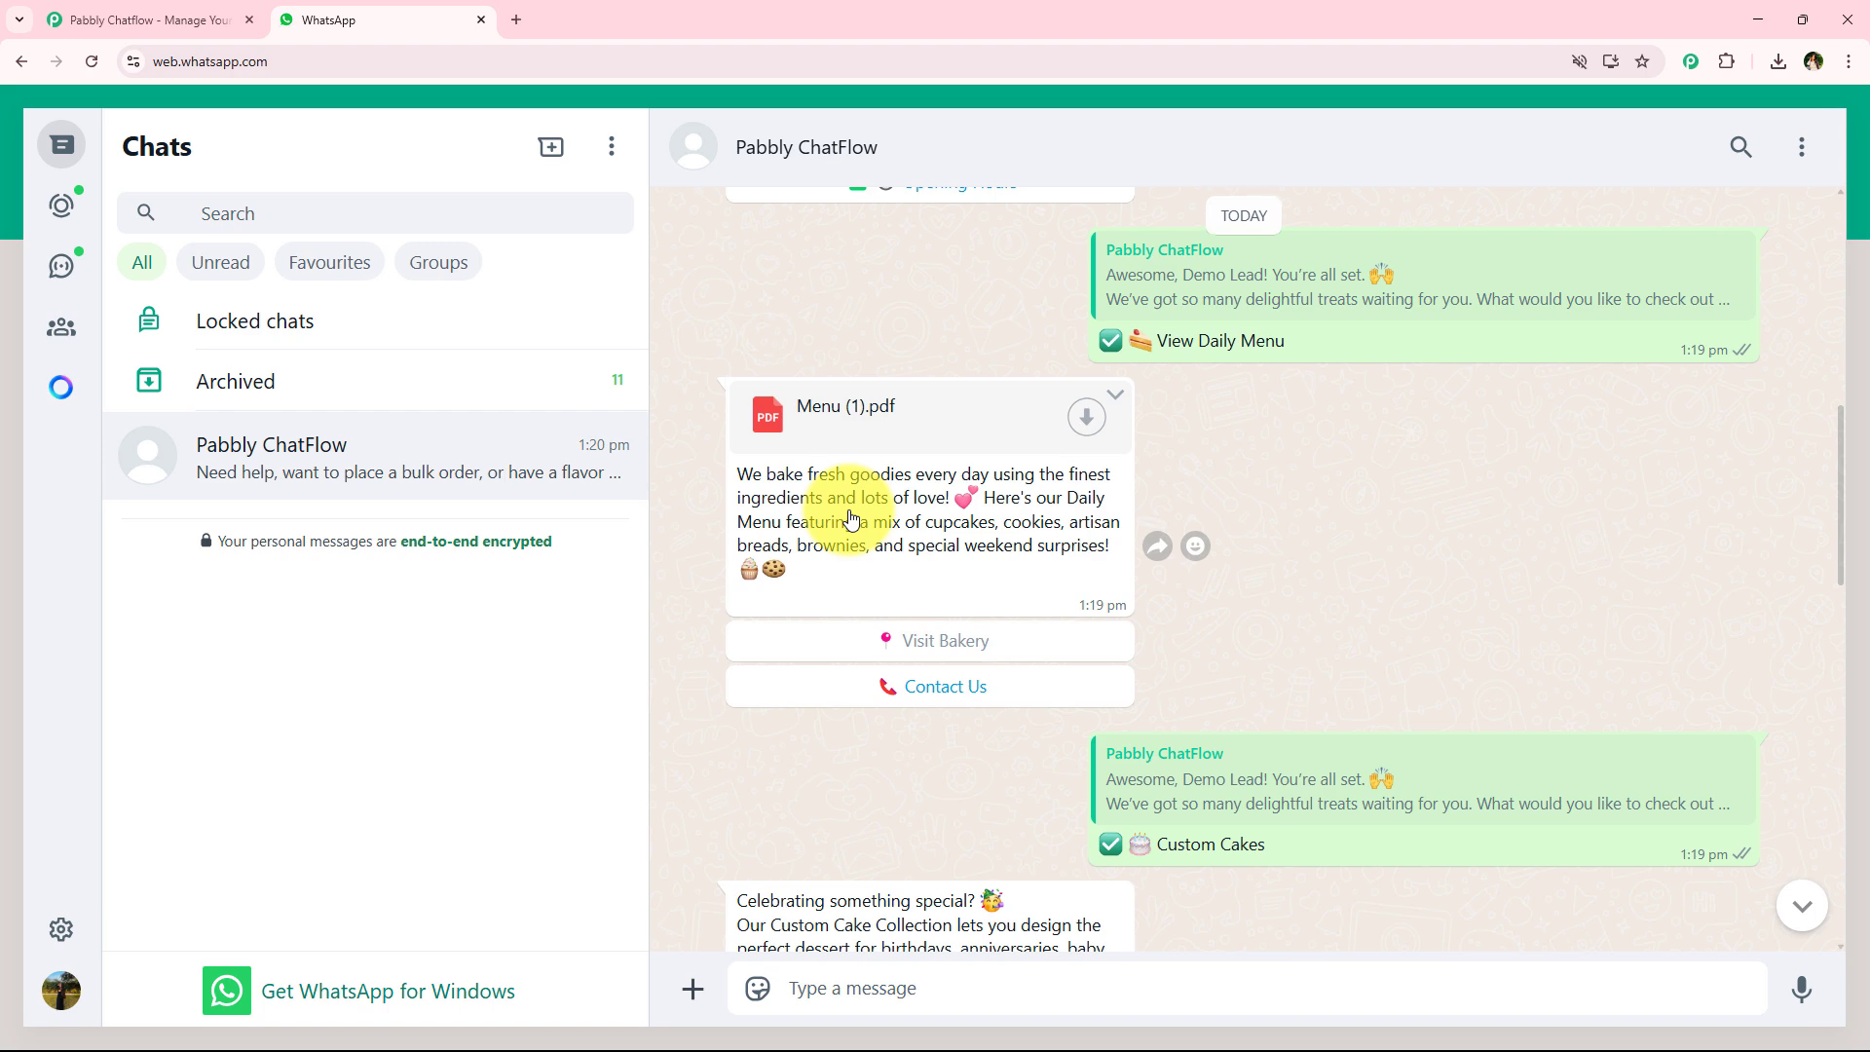
{"action": "scroll", "coordinate": [853, 526], "scroll_direction": "down", "scroll_amount": 4}
{"action": "scroll", "coordinate": [858, 538], "scroll_direction": "down", "scroll_amount": 1}
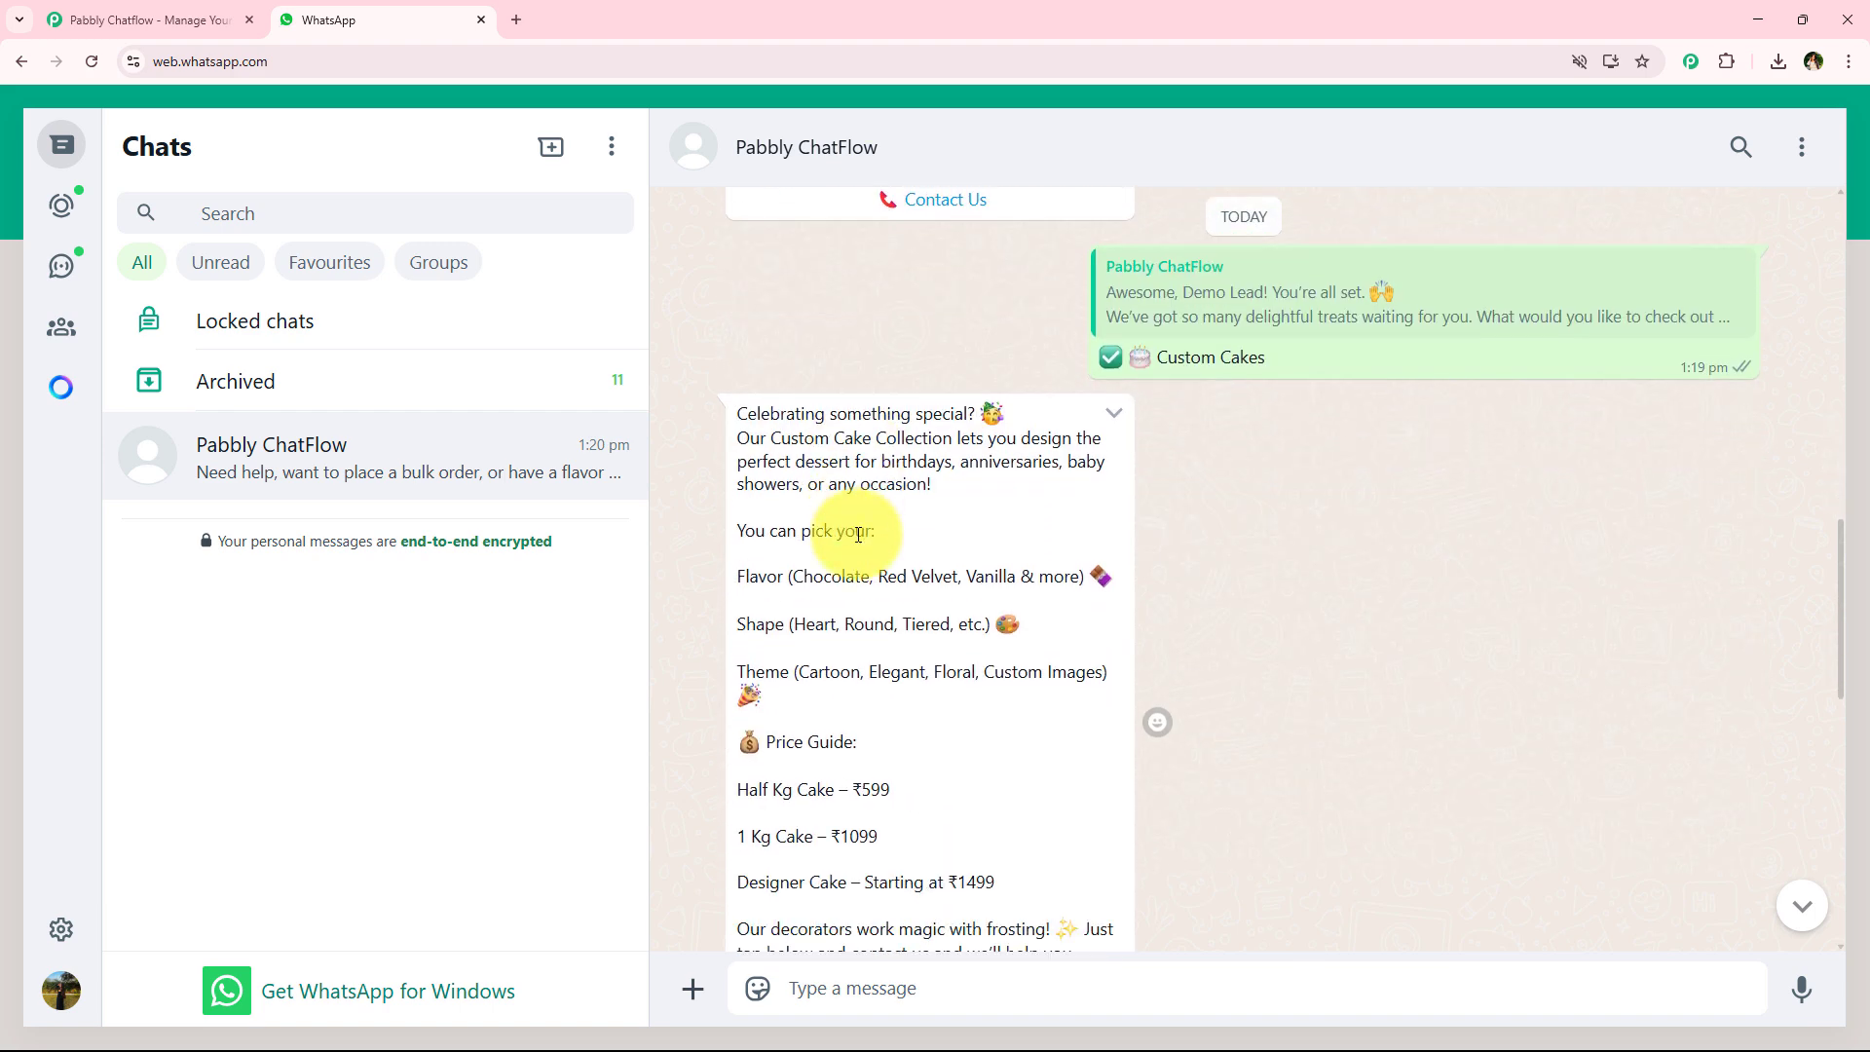
{"action": "scroll", "coordinate": [858, 534], "scroll_direction": "down", "scroll_amount": 2}
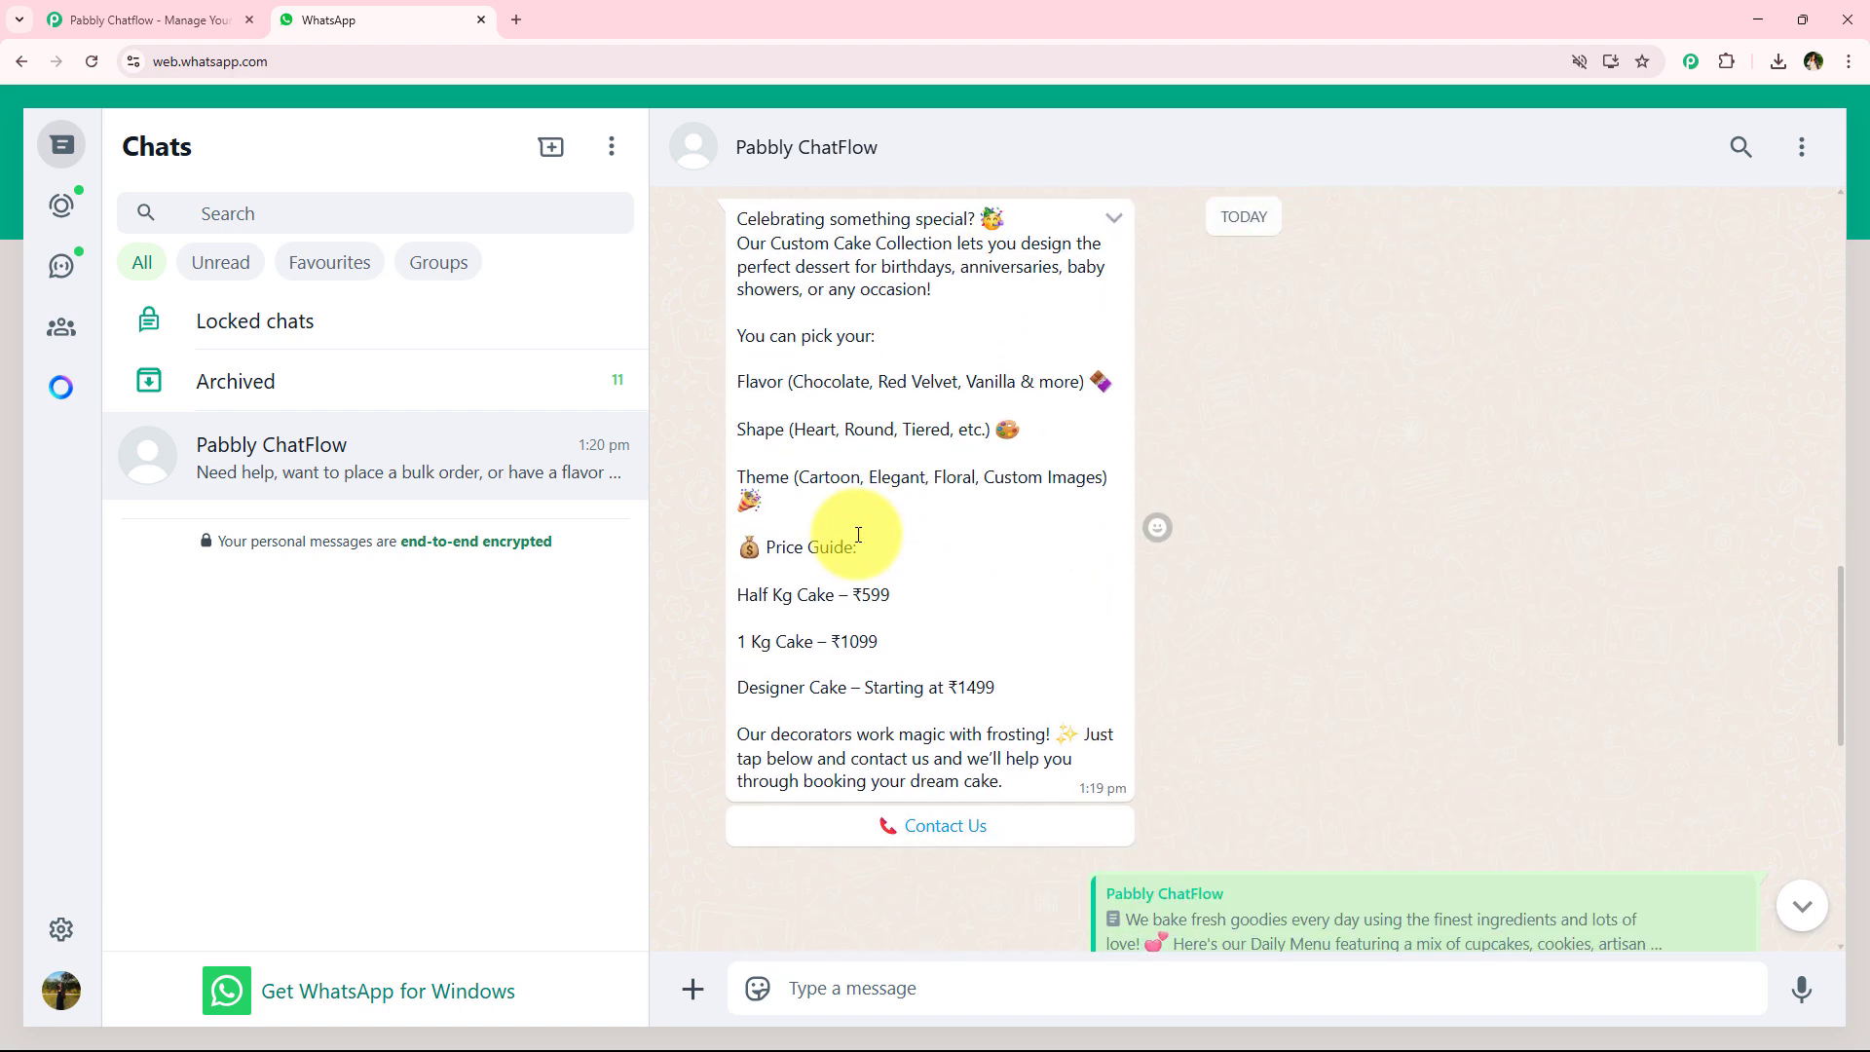
{"action": "scroll", "coordinate": [858, 536], "scroll_direction": "up", "scroll_amount": 3}
{"action": "scroll", "coordinate": [857, 538], "scroll_direction": "up", "scroll_amount": 10}
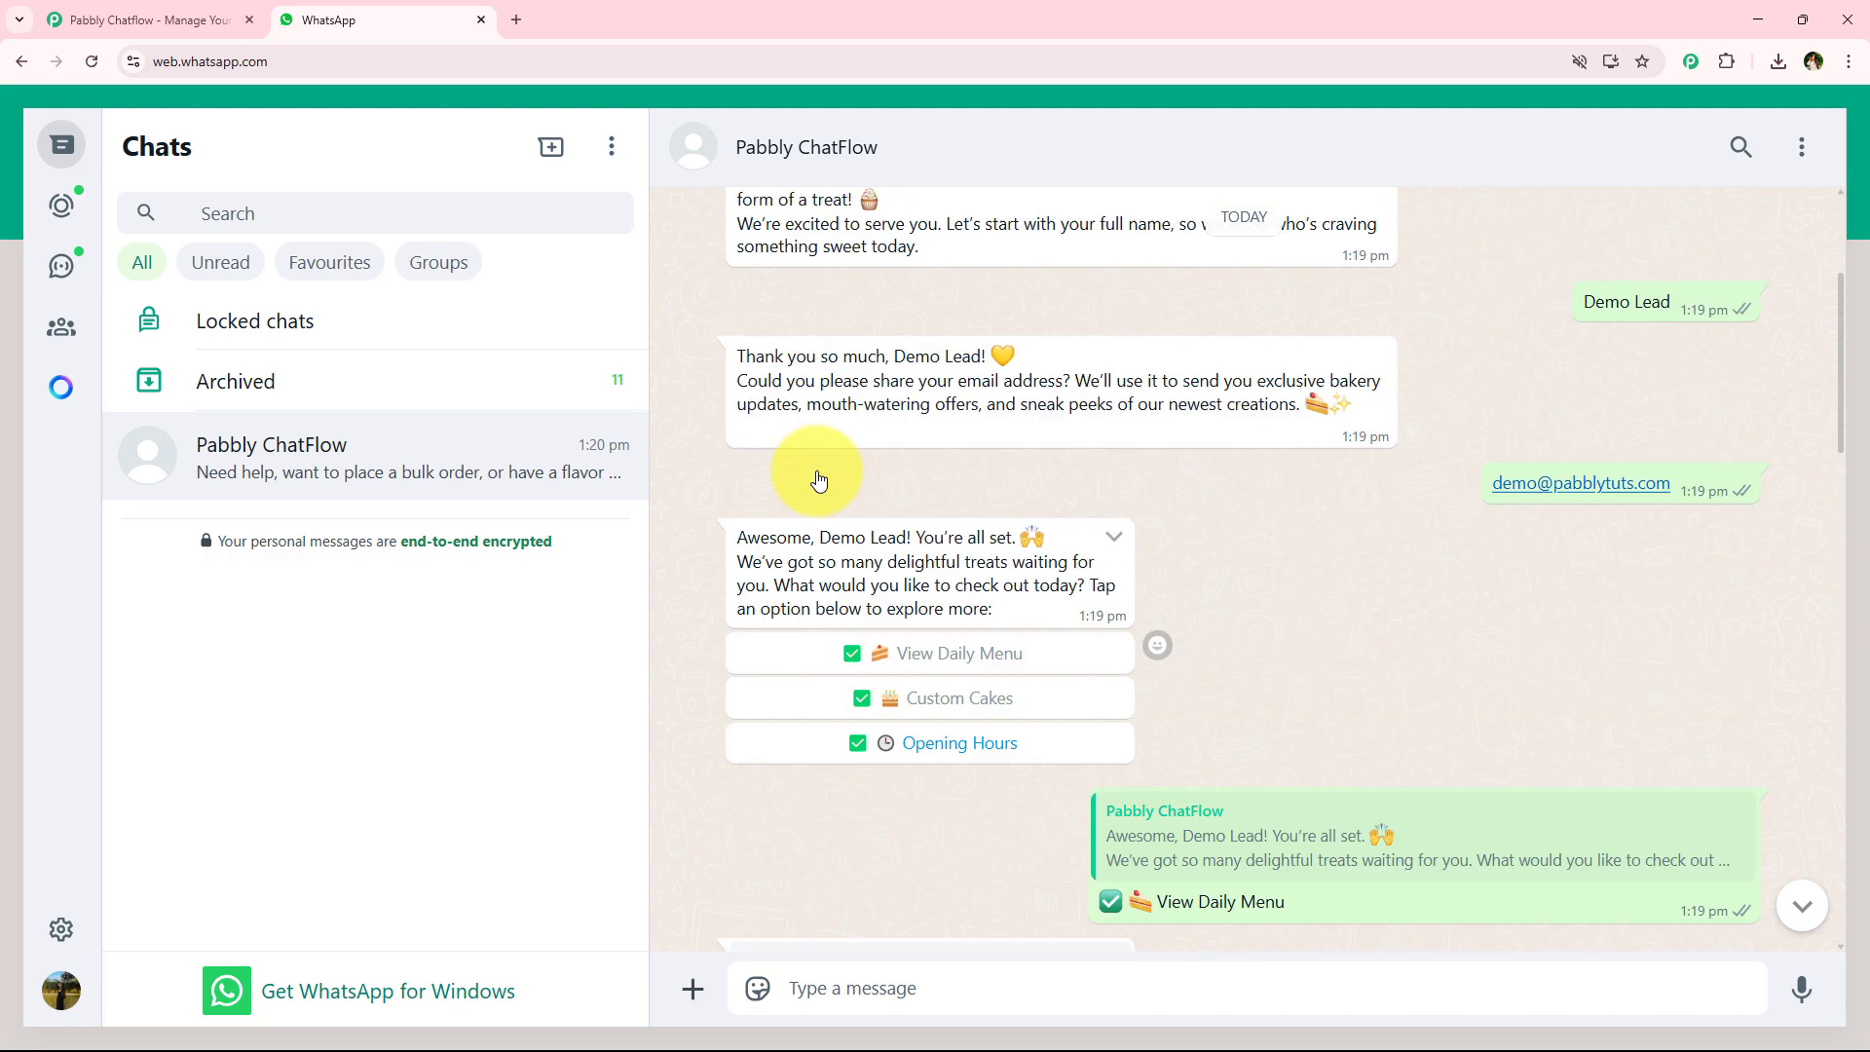
{"action": "scroll", "coordinate": [839, 547], "scroll_direction": "down", "scroll_amount": 7}
{"action": "scroll", "coordinate": [833, 560], "scroll_direction": "down", "scroll_amount": 12}
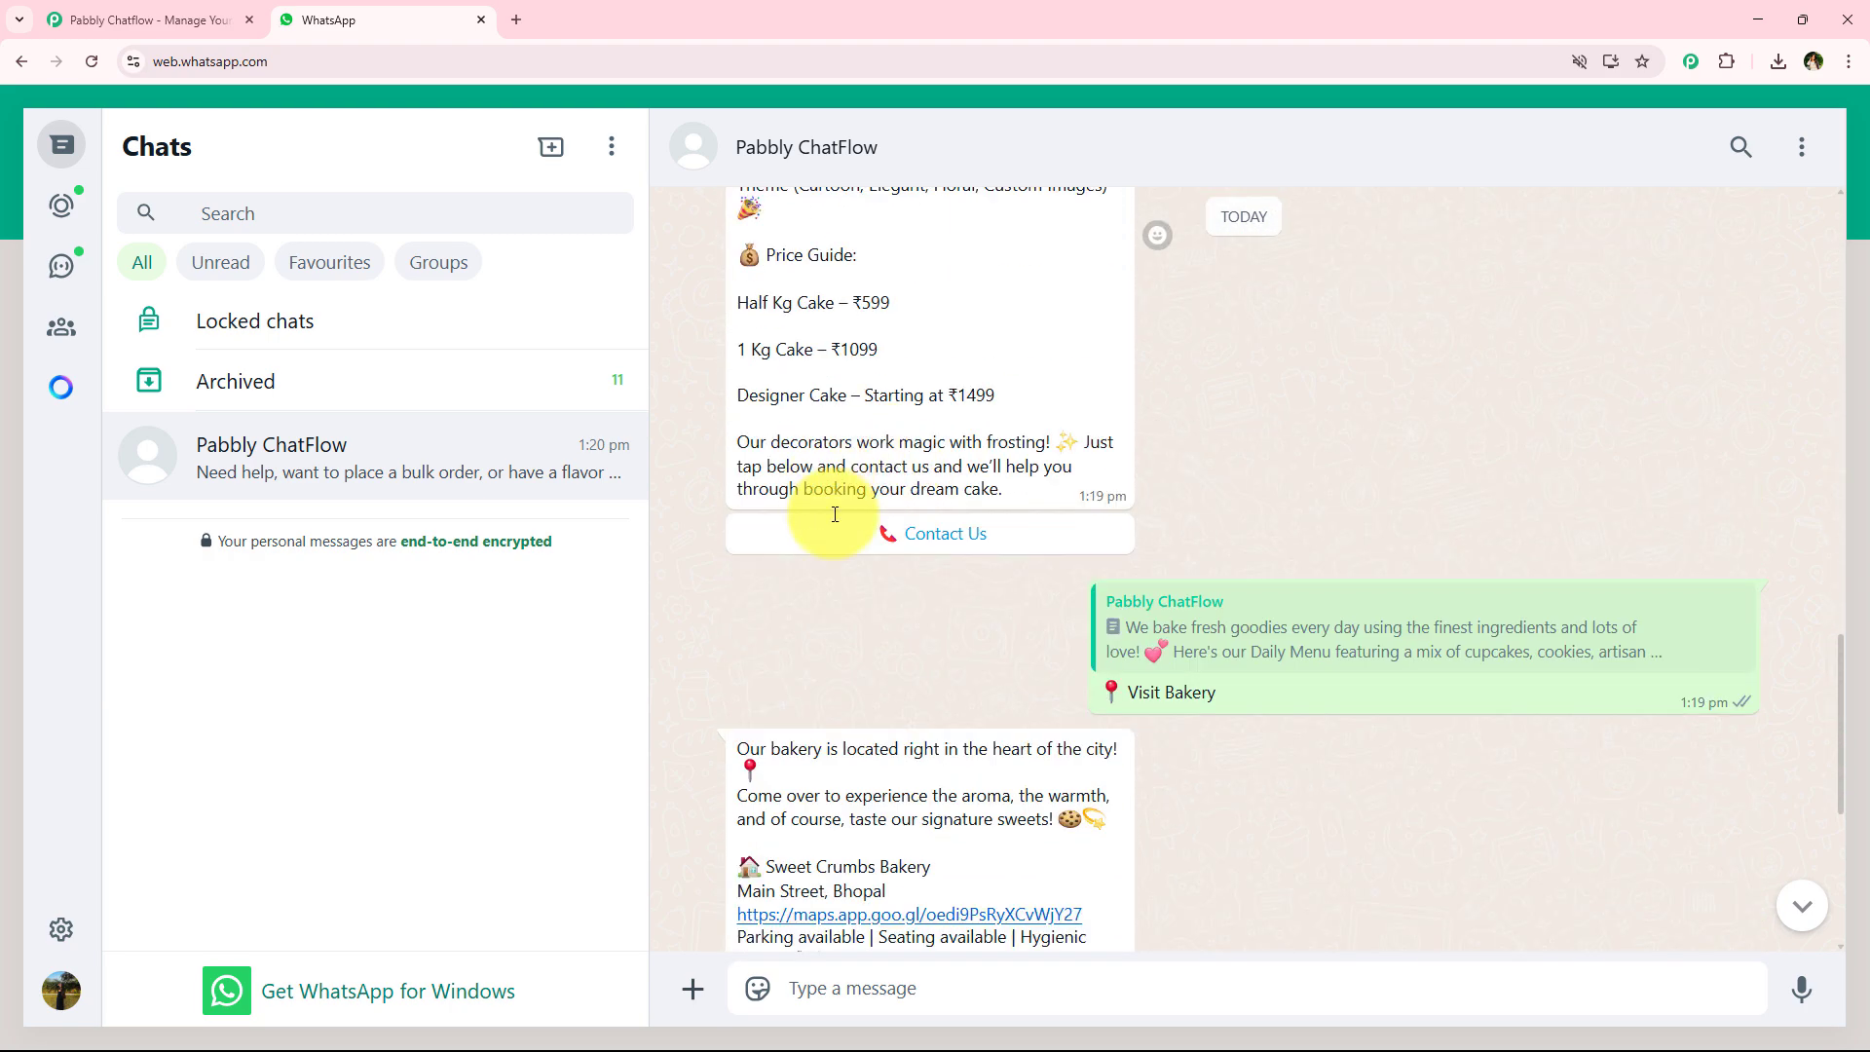
Switch to the Pabbly Chatflow website and highlight its address, pabbly.com/chatflow/inr/.
{"action": "left_click", "coordinate": [151, 14]}
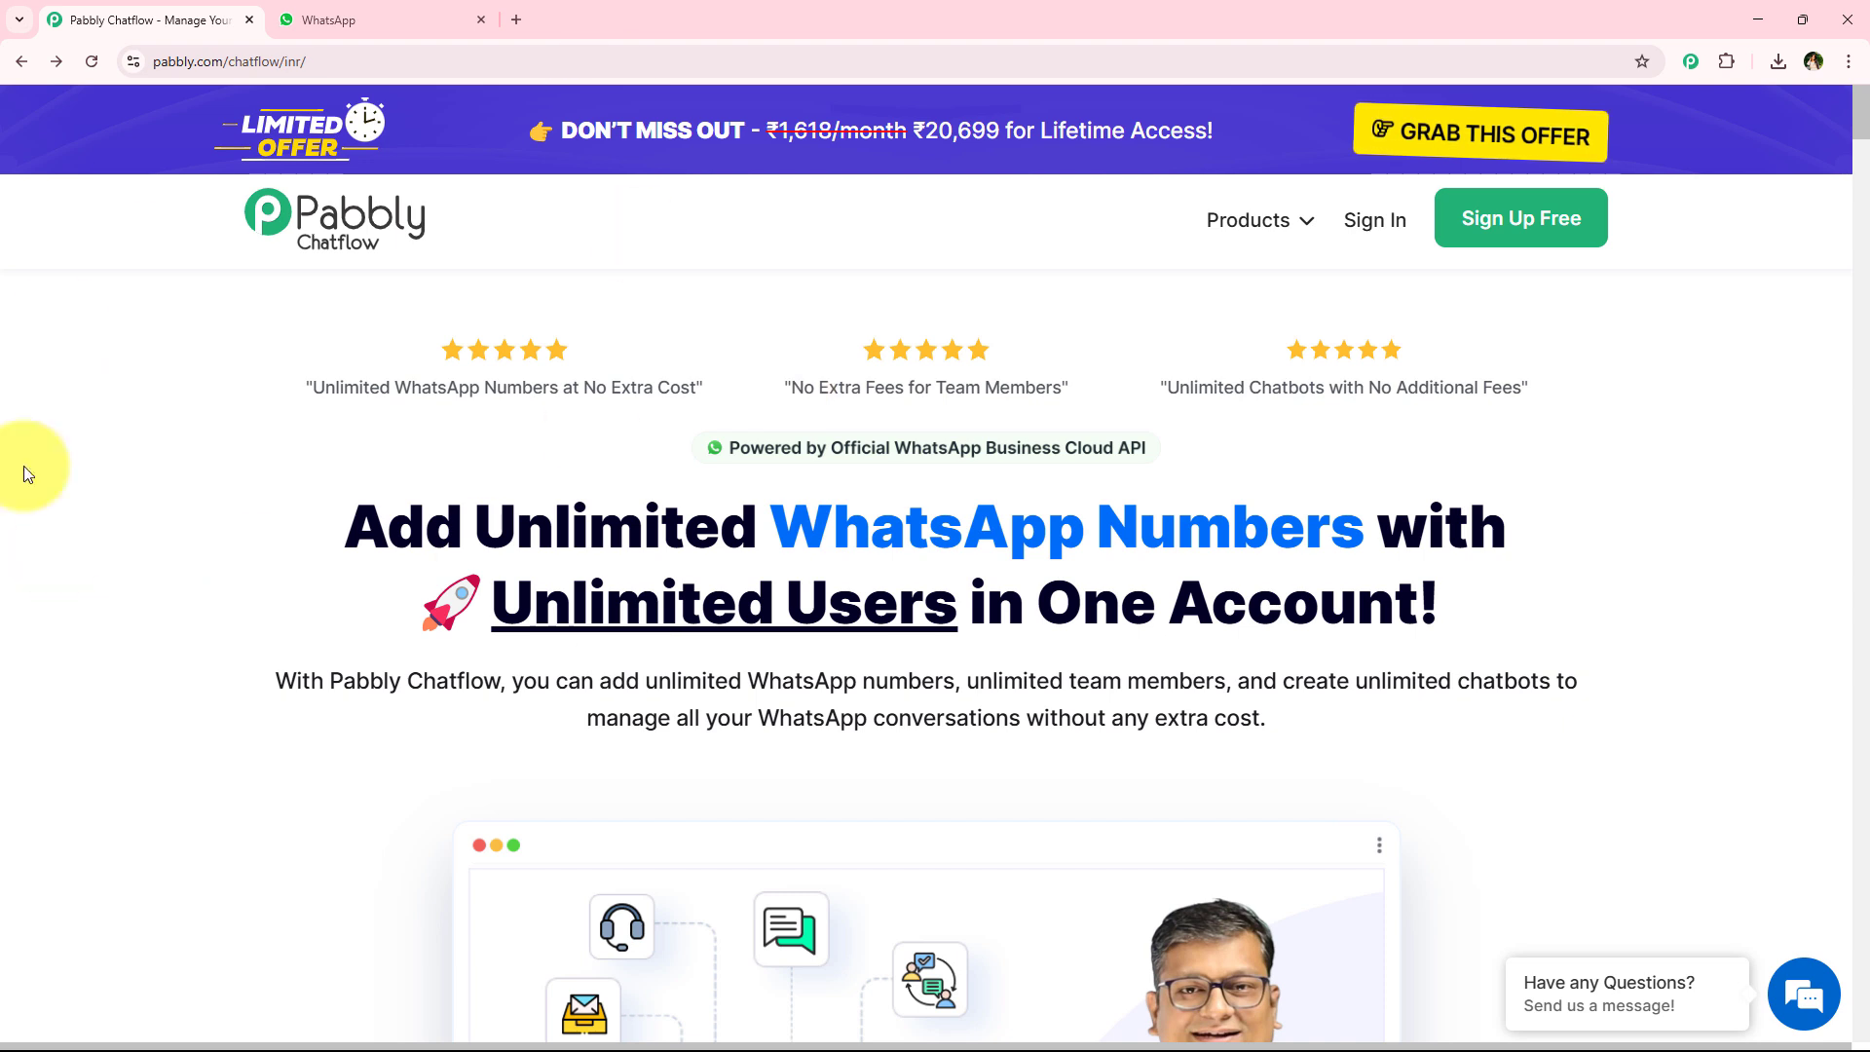
{"action": "left_click", "coordinate": [332, 60]}
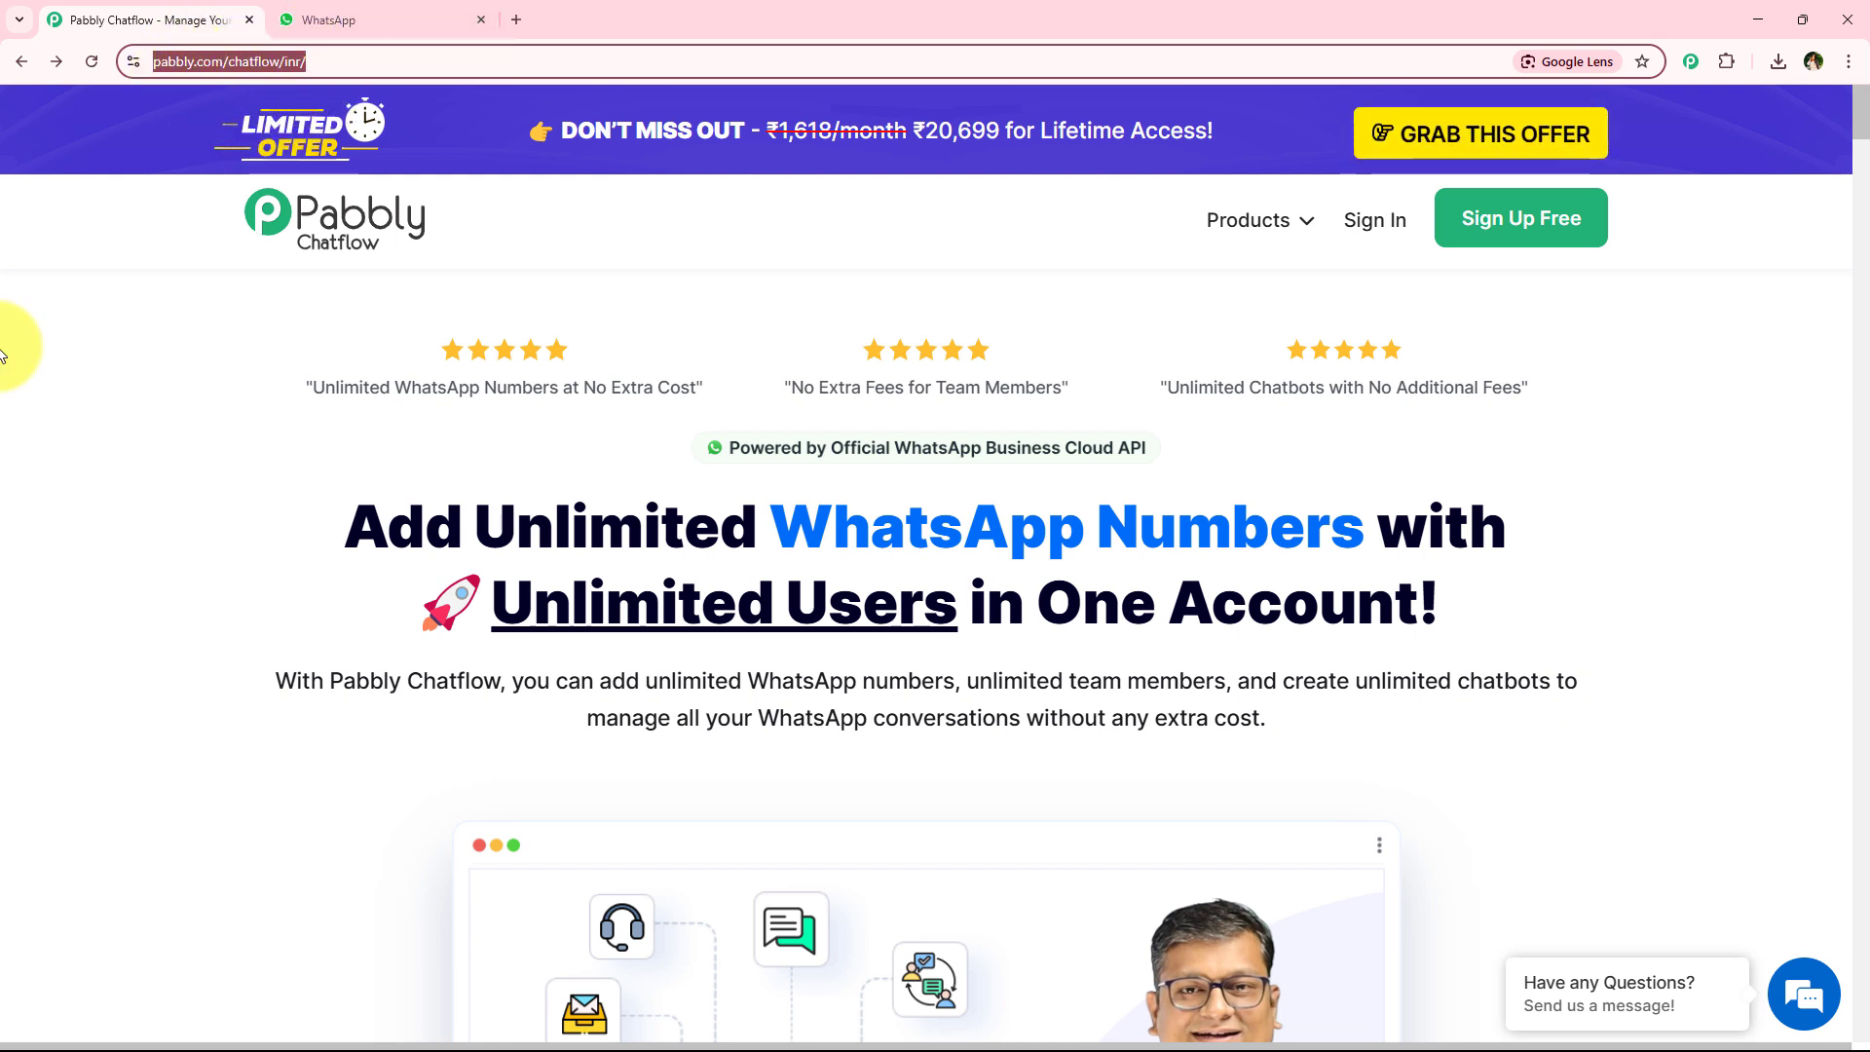
{"action": "left_click", "coordinate": [105, 265]}
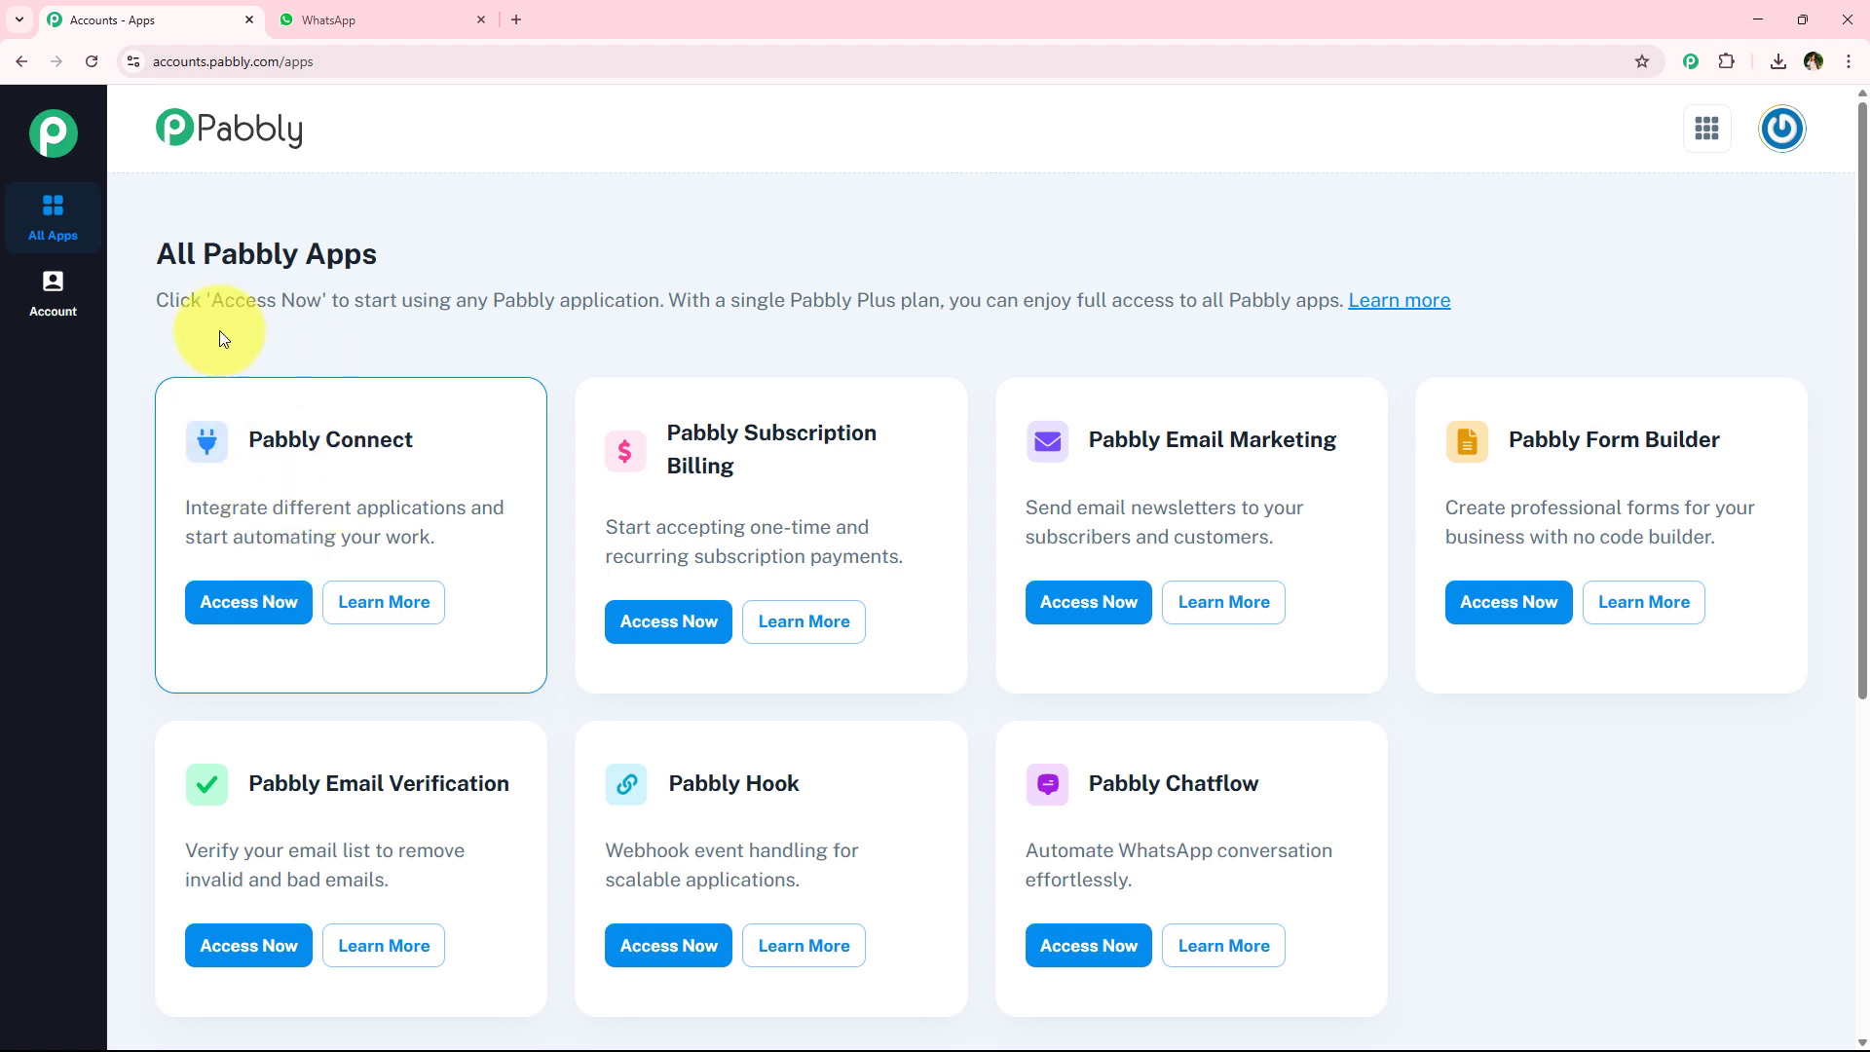
Look over the All Pabbly Apps page and open Pabbly Chatflow from it.
{"action": "left_click_drag", "start_coordinate": [245, 435], "coordinate": [466, 519]}
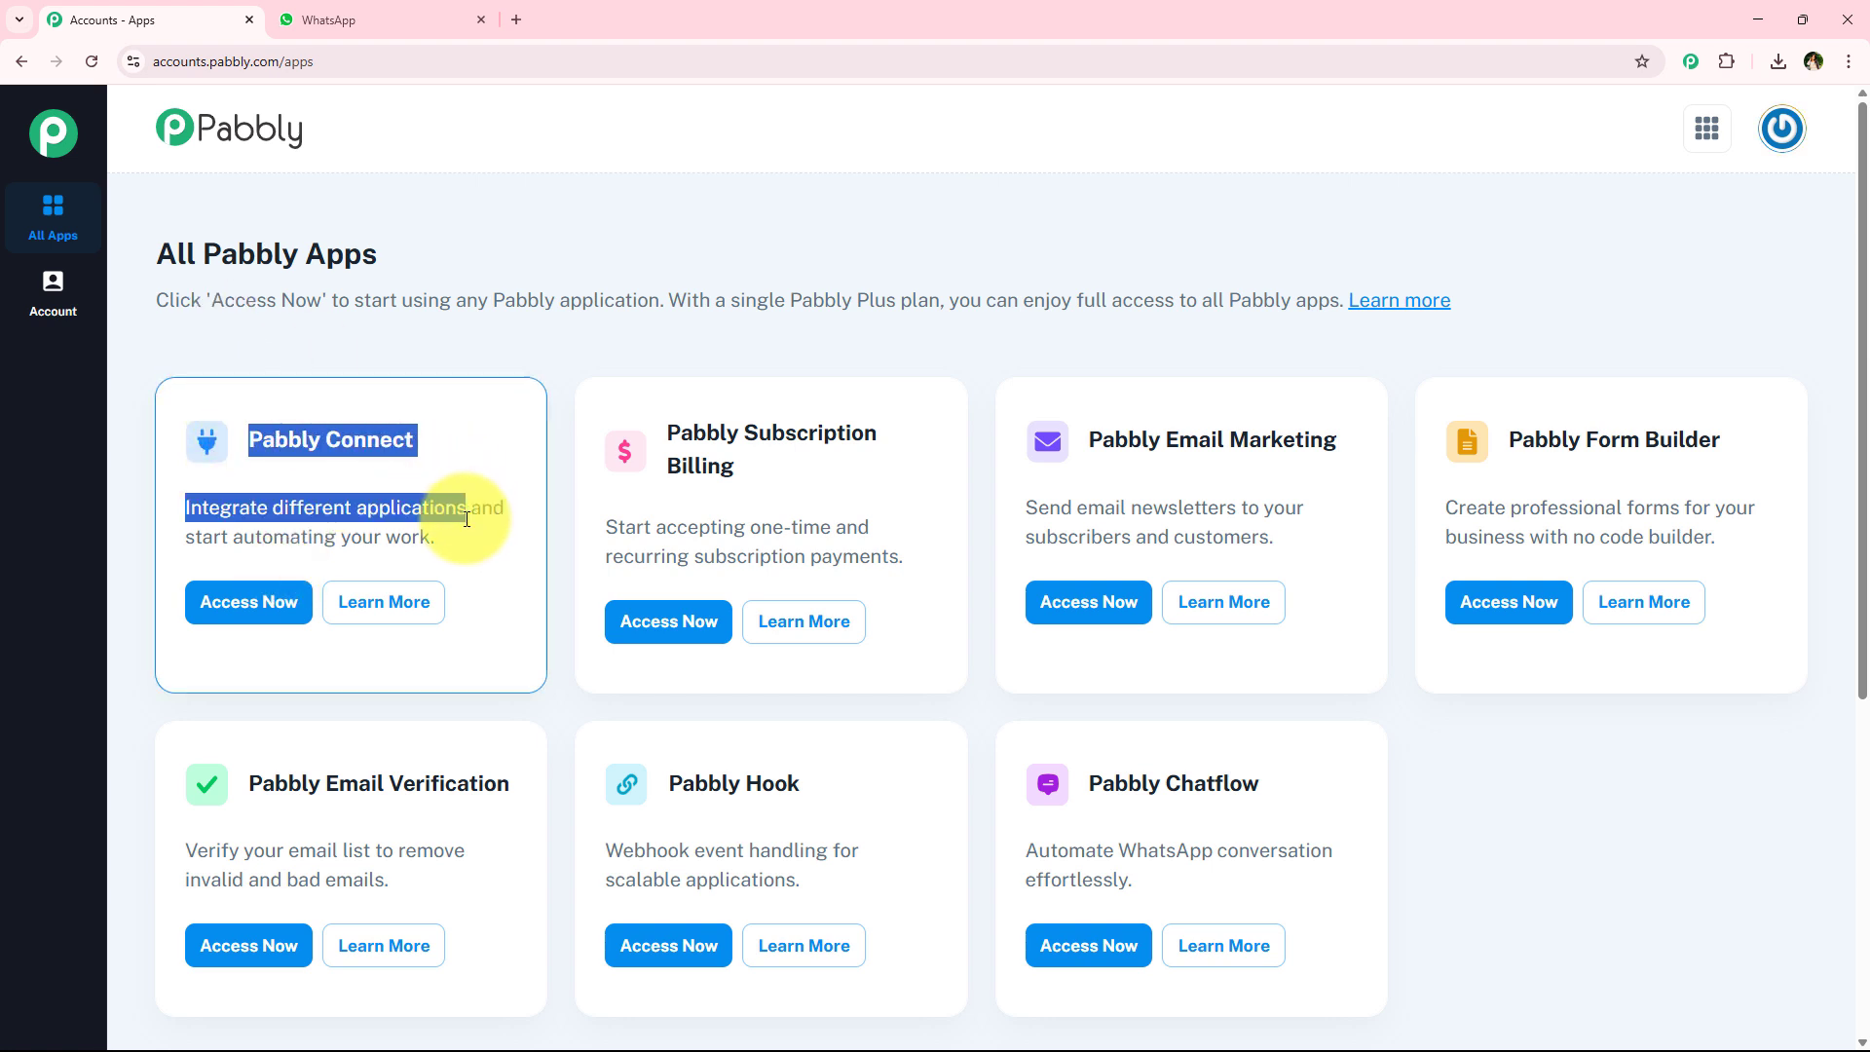
{"action": "left_click", "coordinate": [459, 477]}
{"action": "scroll", "coordinate": [558, 502], "scroll_direction": "down", "scroll_amount": 1}
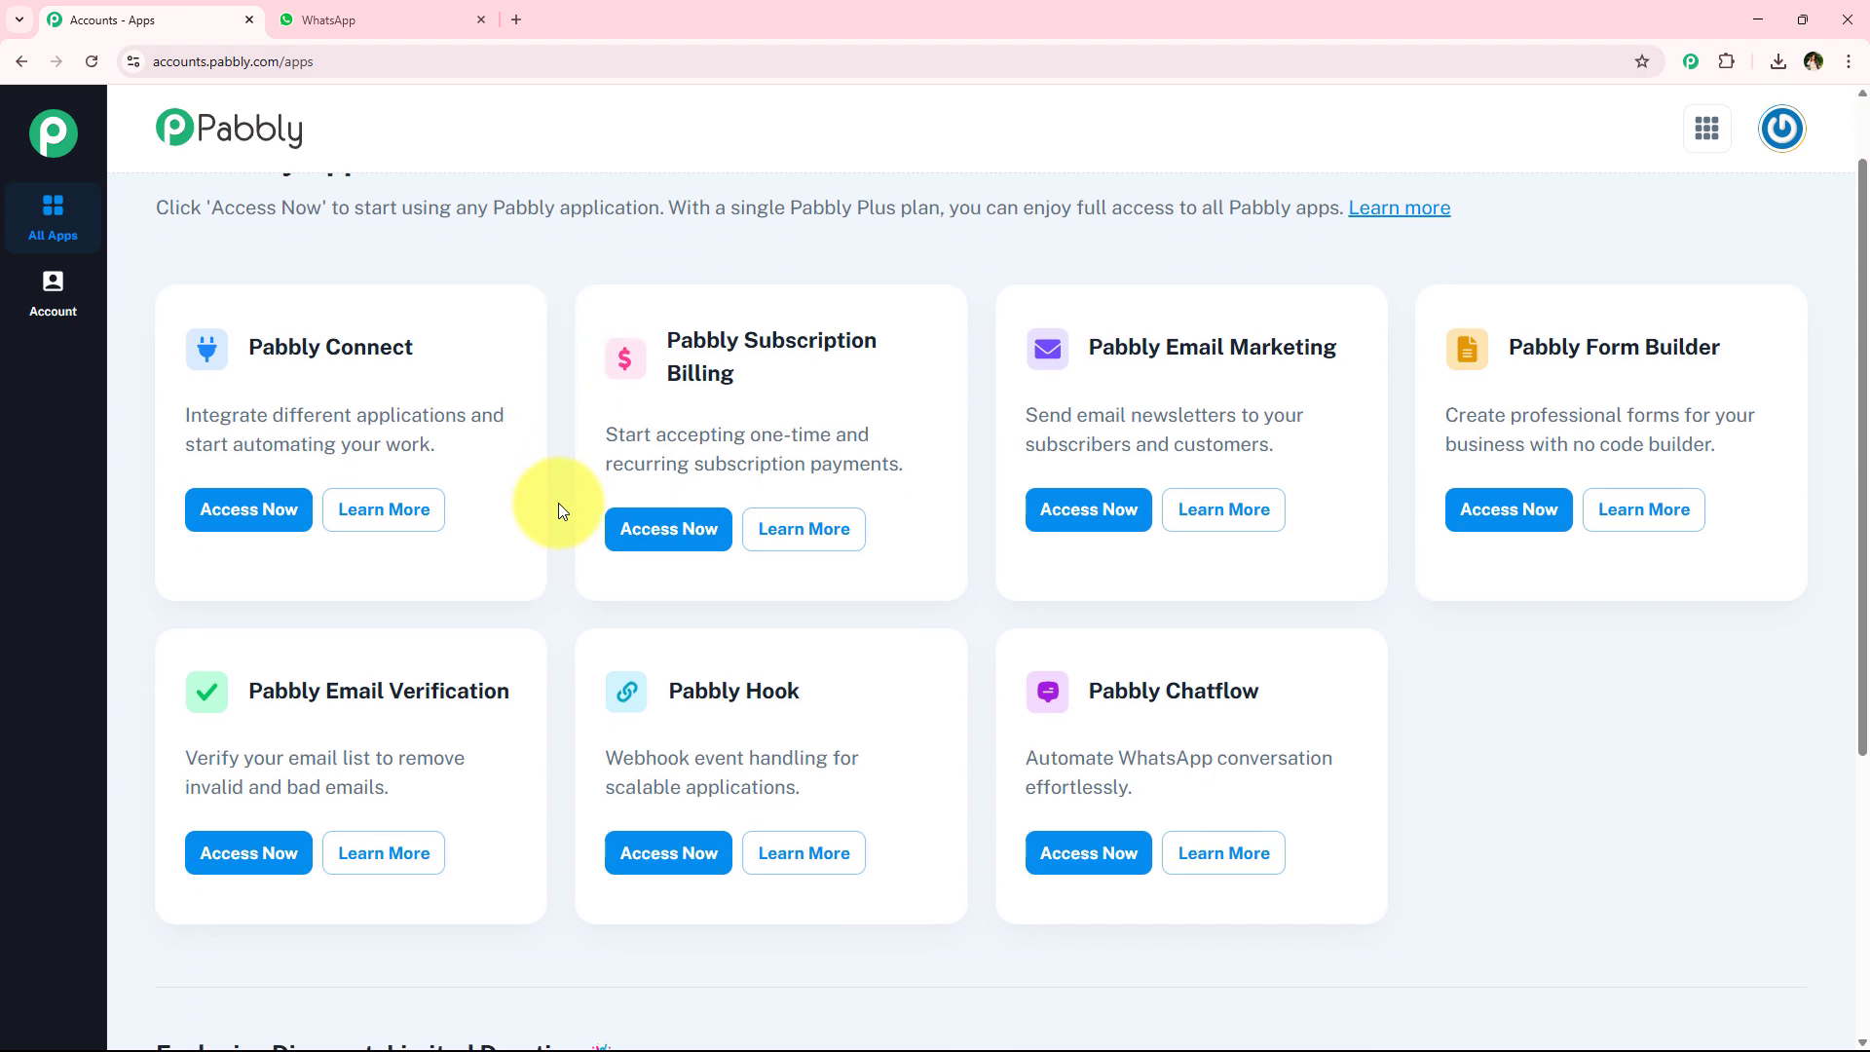
{"action": "scroll", "coordinate": [559, 606], "scroll_direction": "up", "scroll_amount": 1}
{"action": "left_click_drag", "start_coordinate": [176, 253], "coordinate": [1428, 847]}
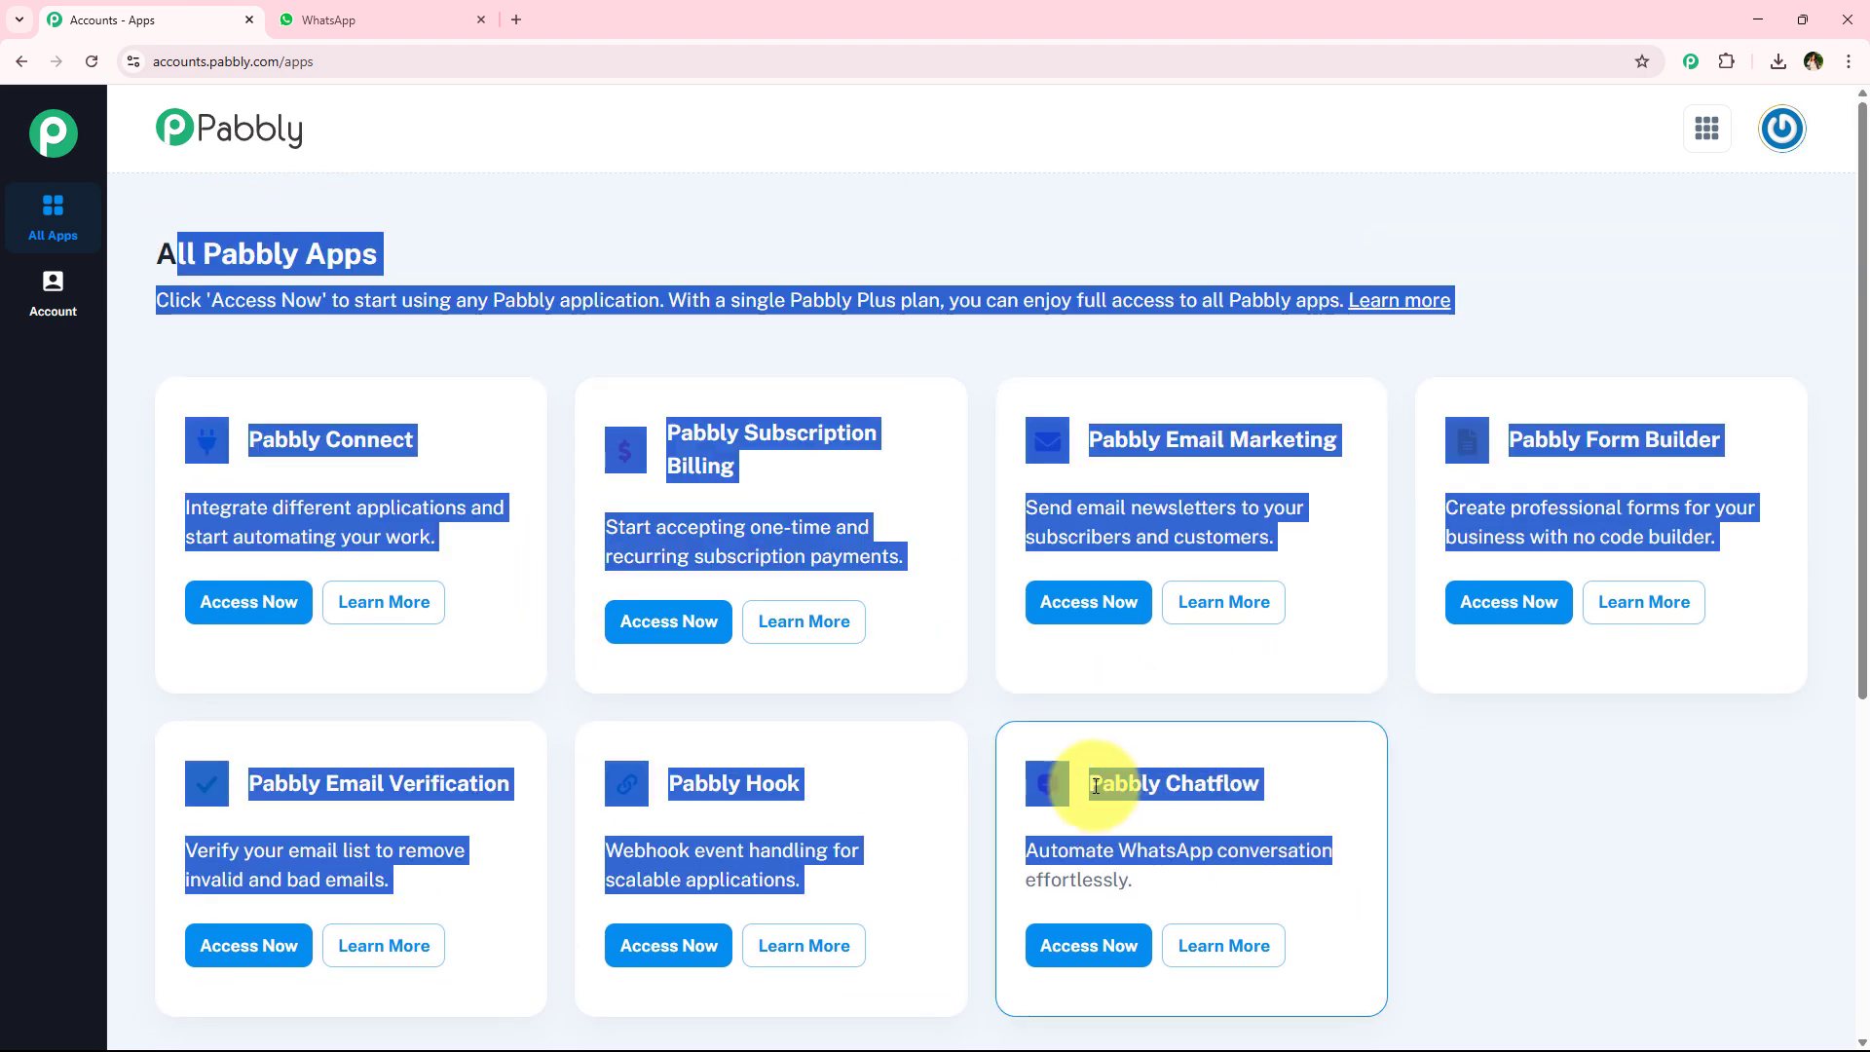
{"action": "left_click_drag", "start_coordinate": [1095, 785], "coordinate": [1303, 883]}
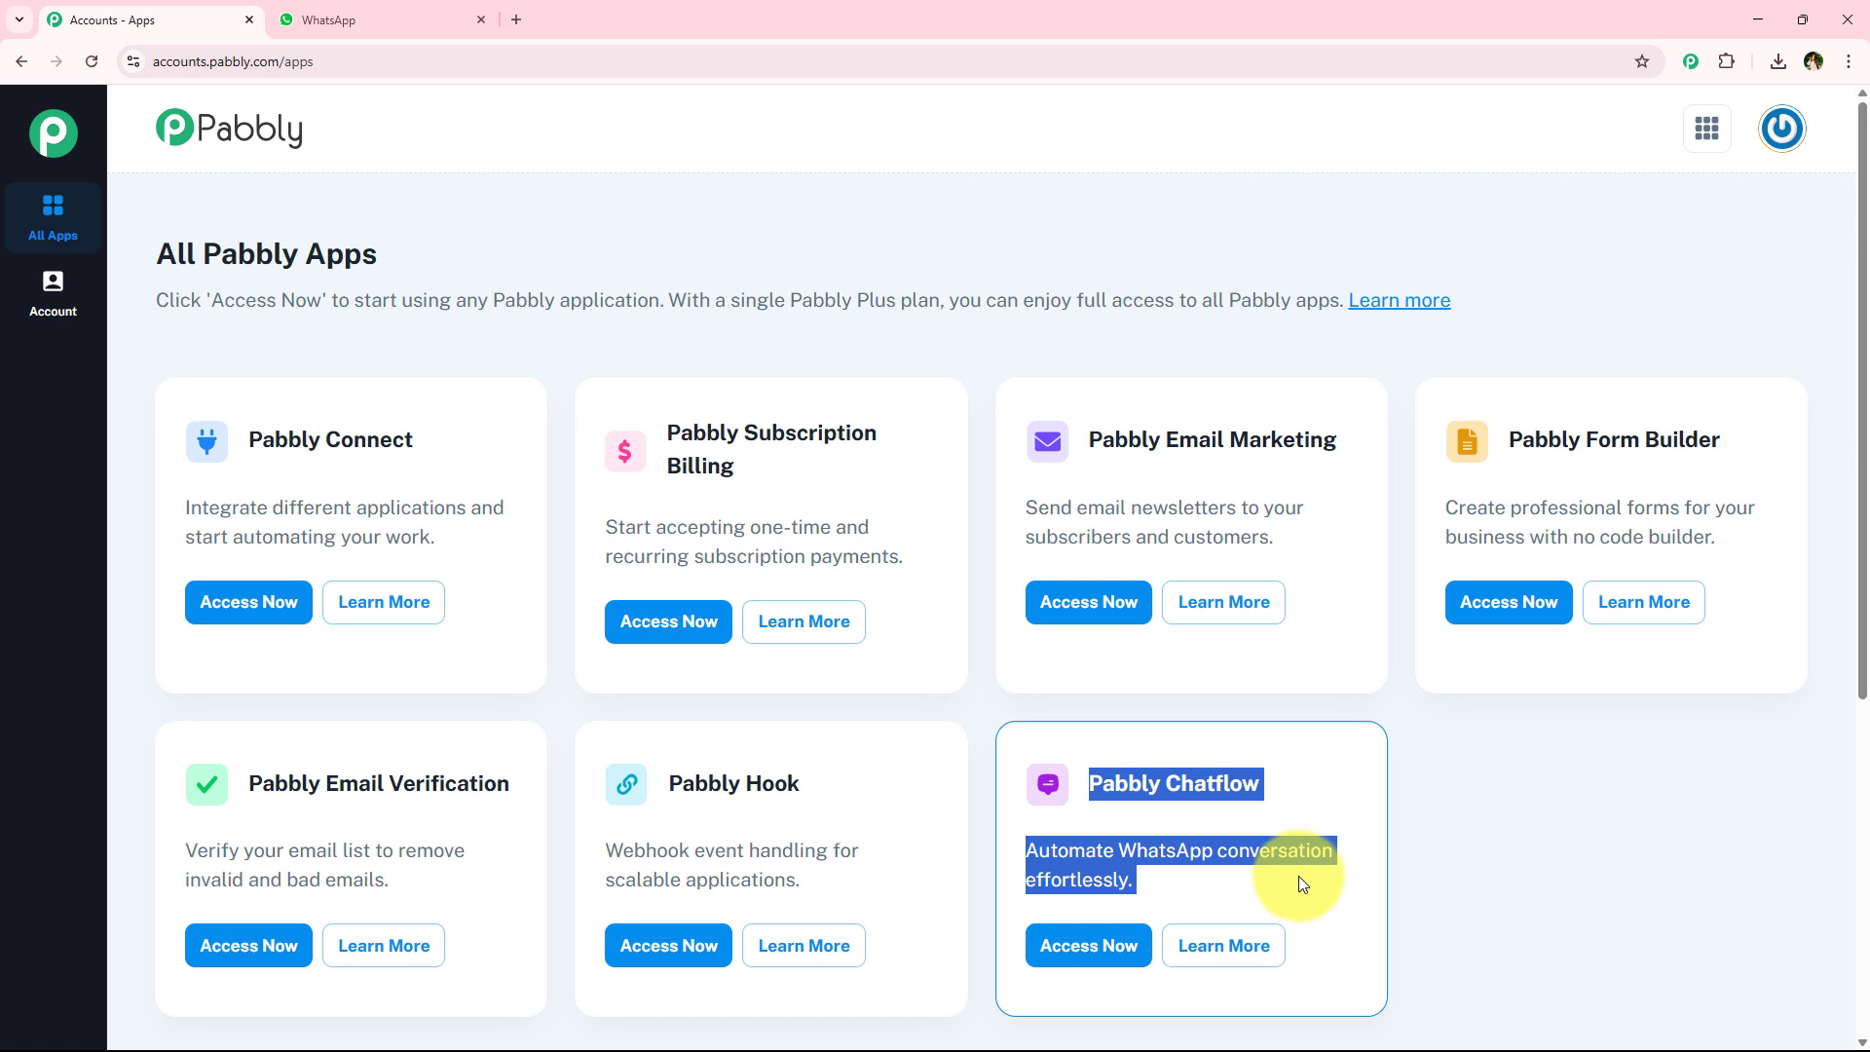
{"action": "left_click", "coordinate": [1073, 946]}
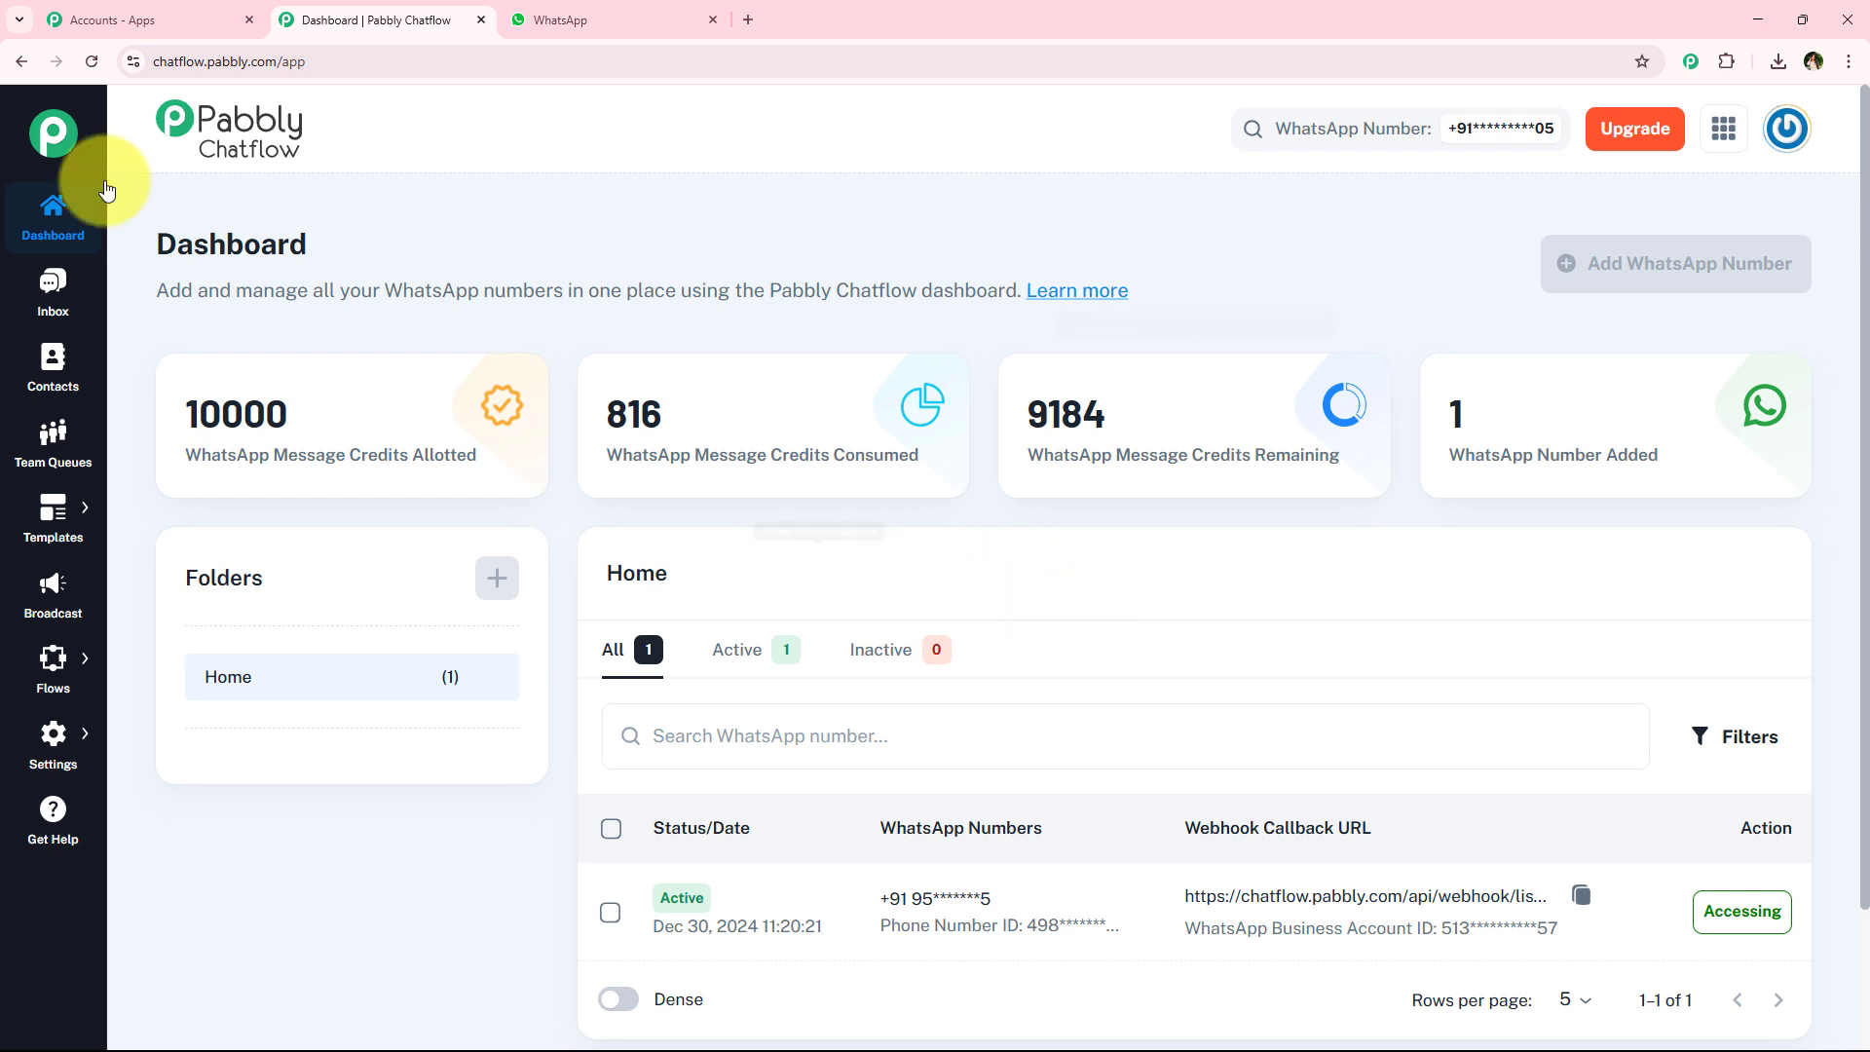
Look over the Chatflow dashboard, then open the Flow Builder and add a new flow.
{"action": "left_click_drag", "start_coordinate": [148, 244], "coordinate": [325, 243]}
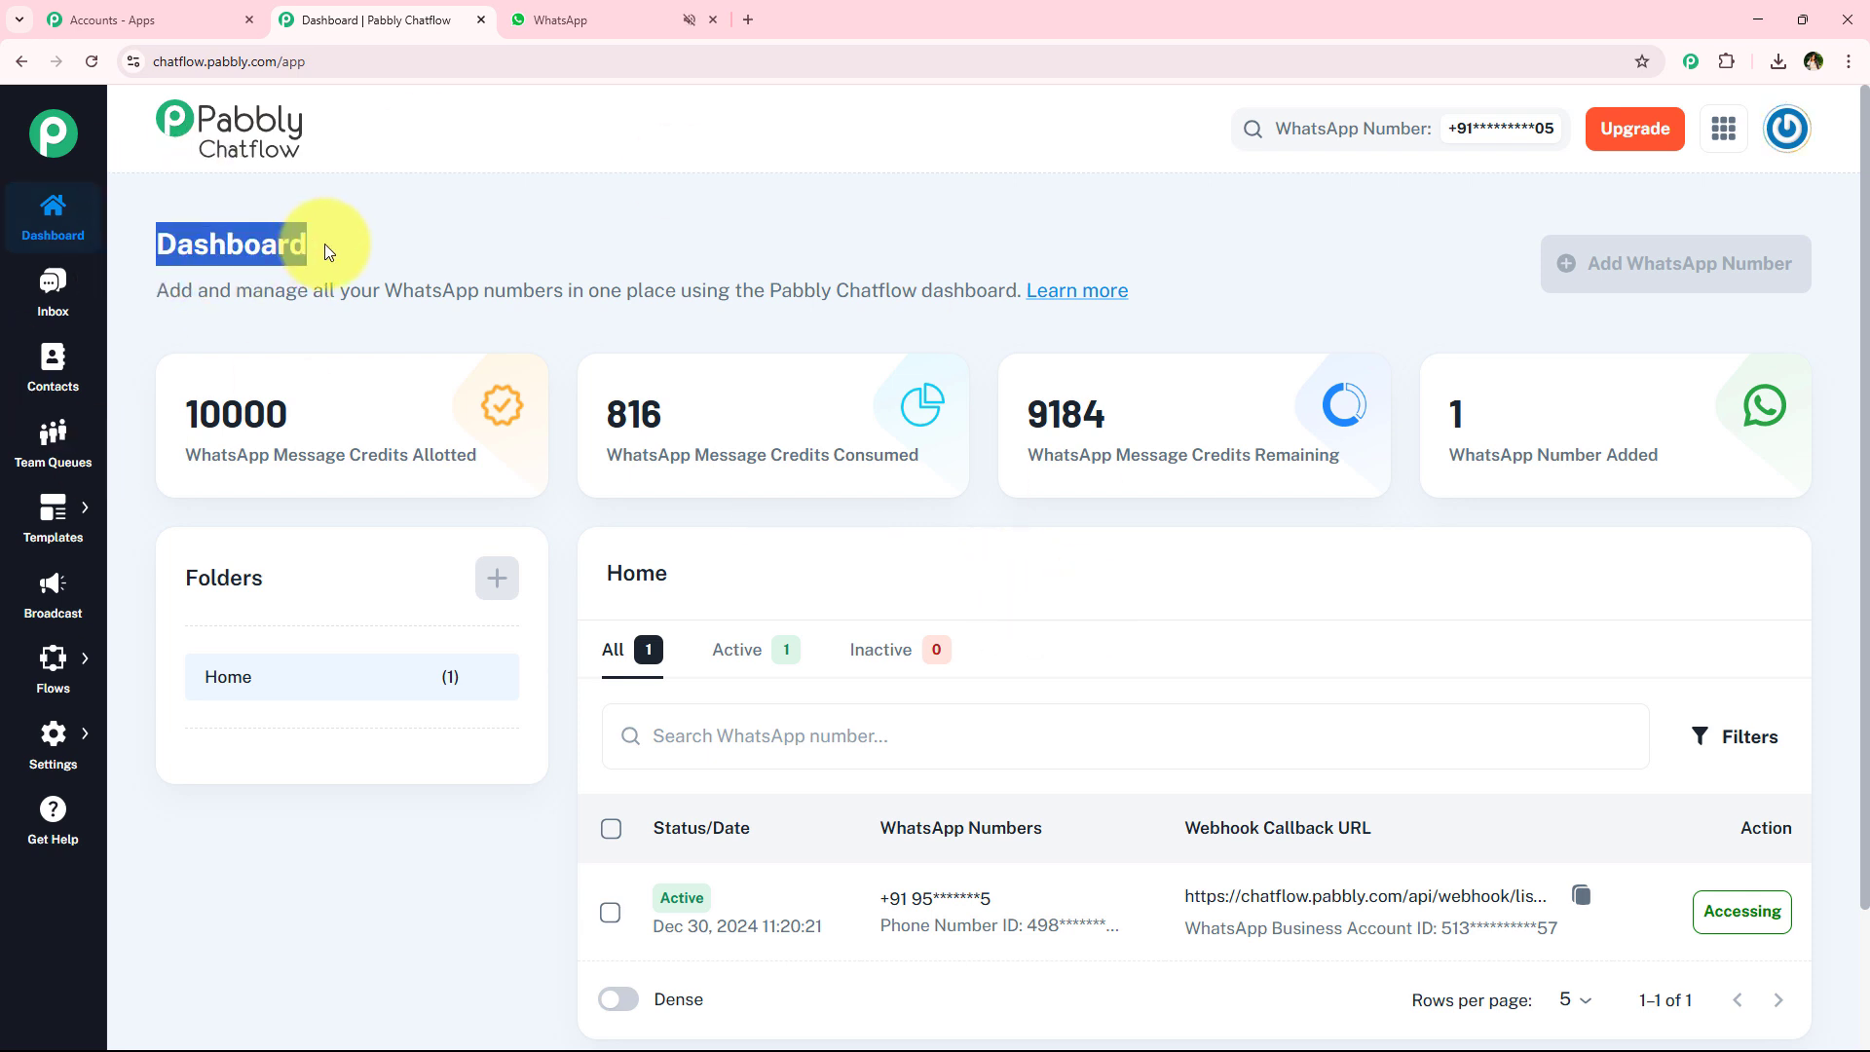
{"action": "left_click", "coordinate": [324, 244]}
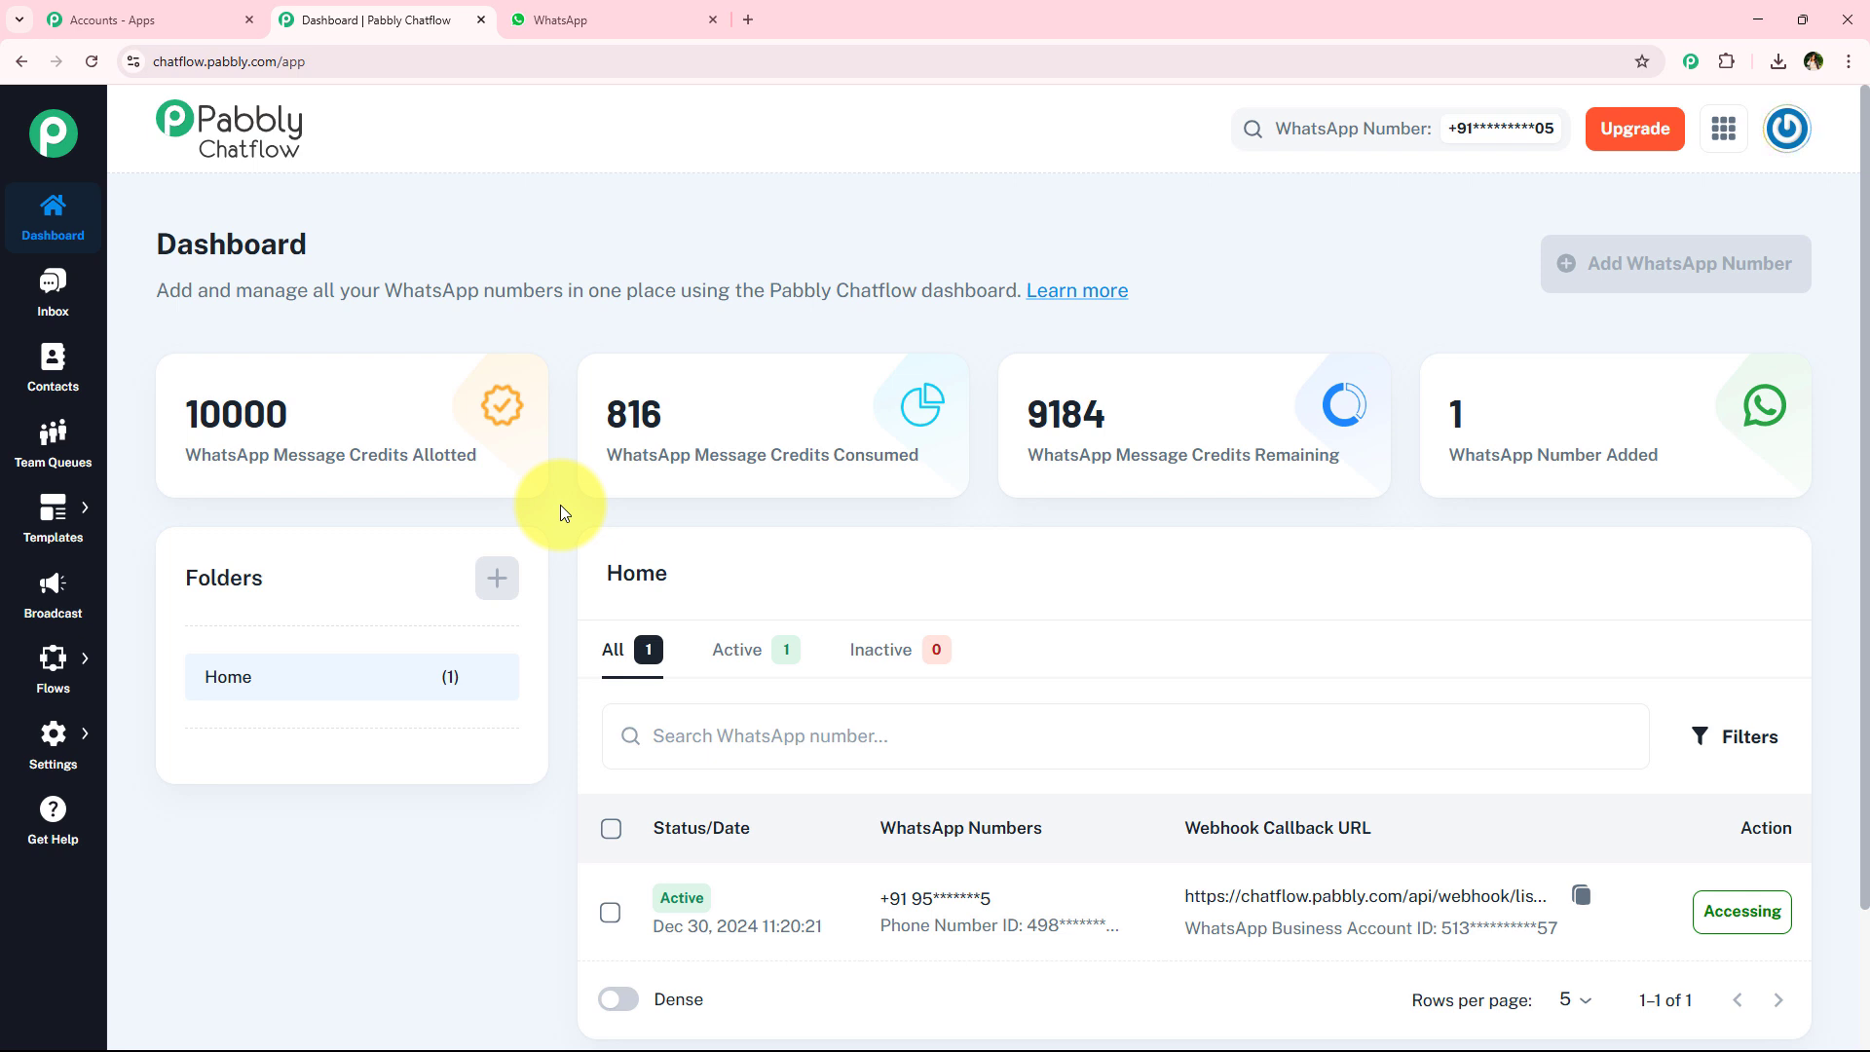
{"action": "scroll", "coordinate": [559, 504], "scroll_direction": "down", "scroll_amount": 3}
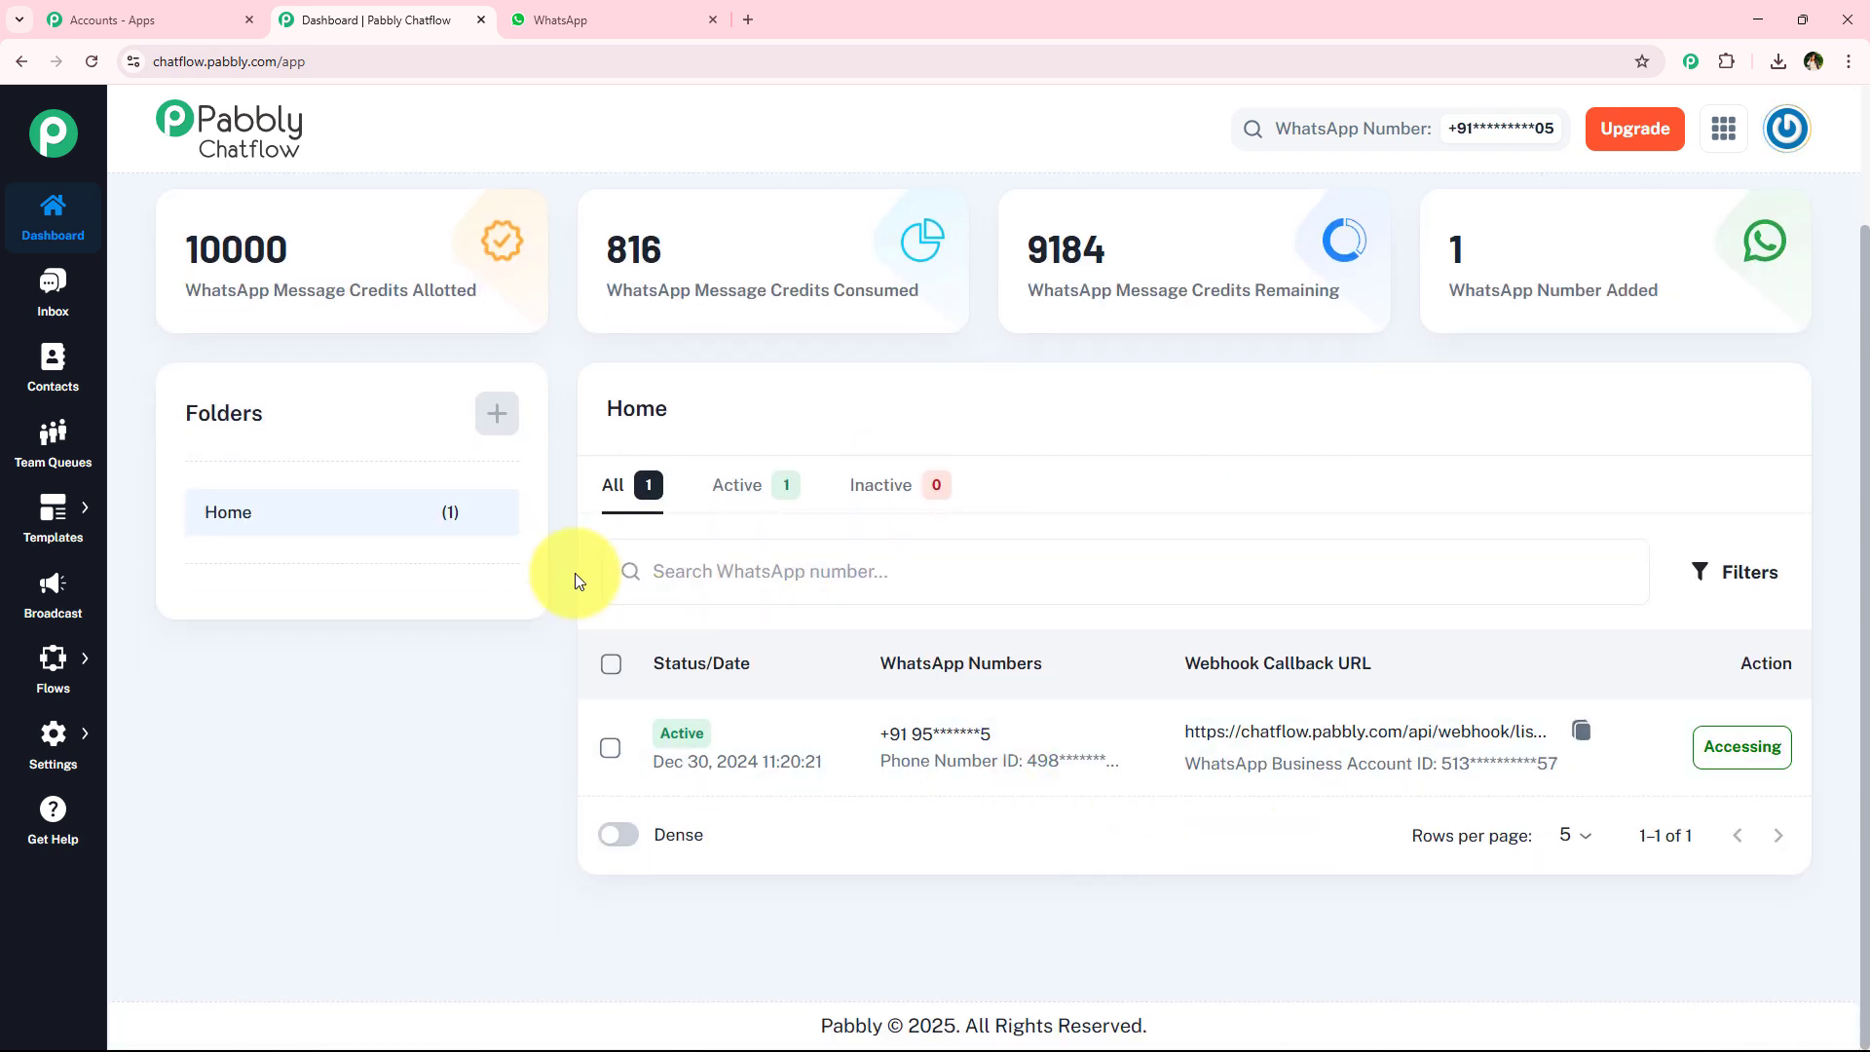
{"action": "scroll", "coordinate": [584, 626], "scroll_direction": "up", "scroll_amount": 3}
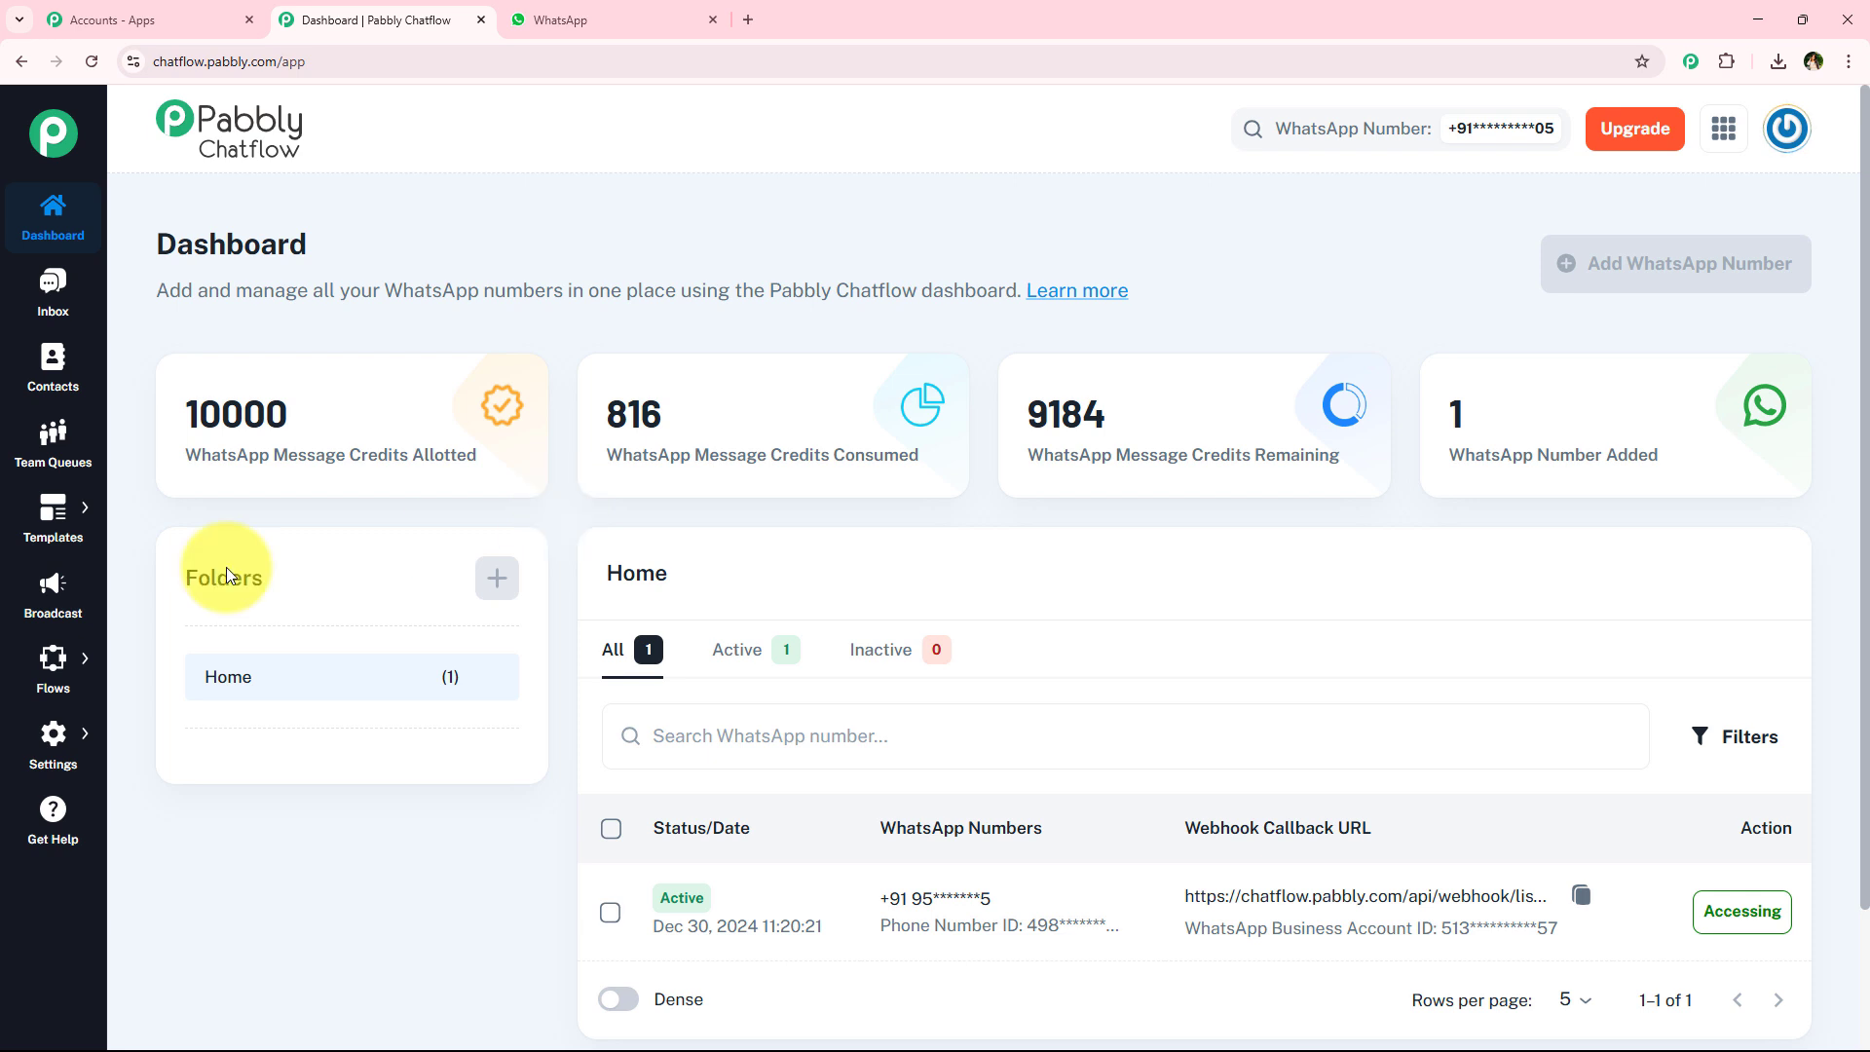
{"action": "mouse_move", "coordinate": [54, 648]}
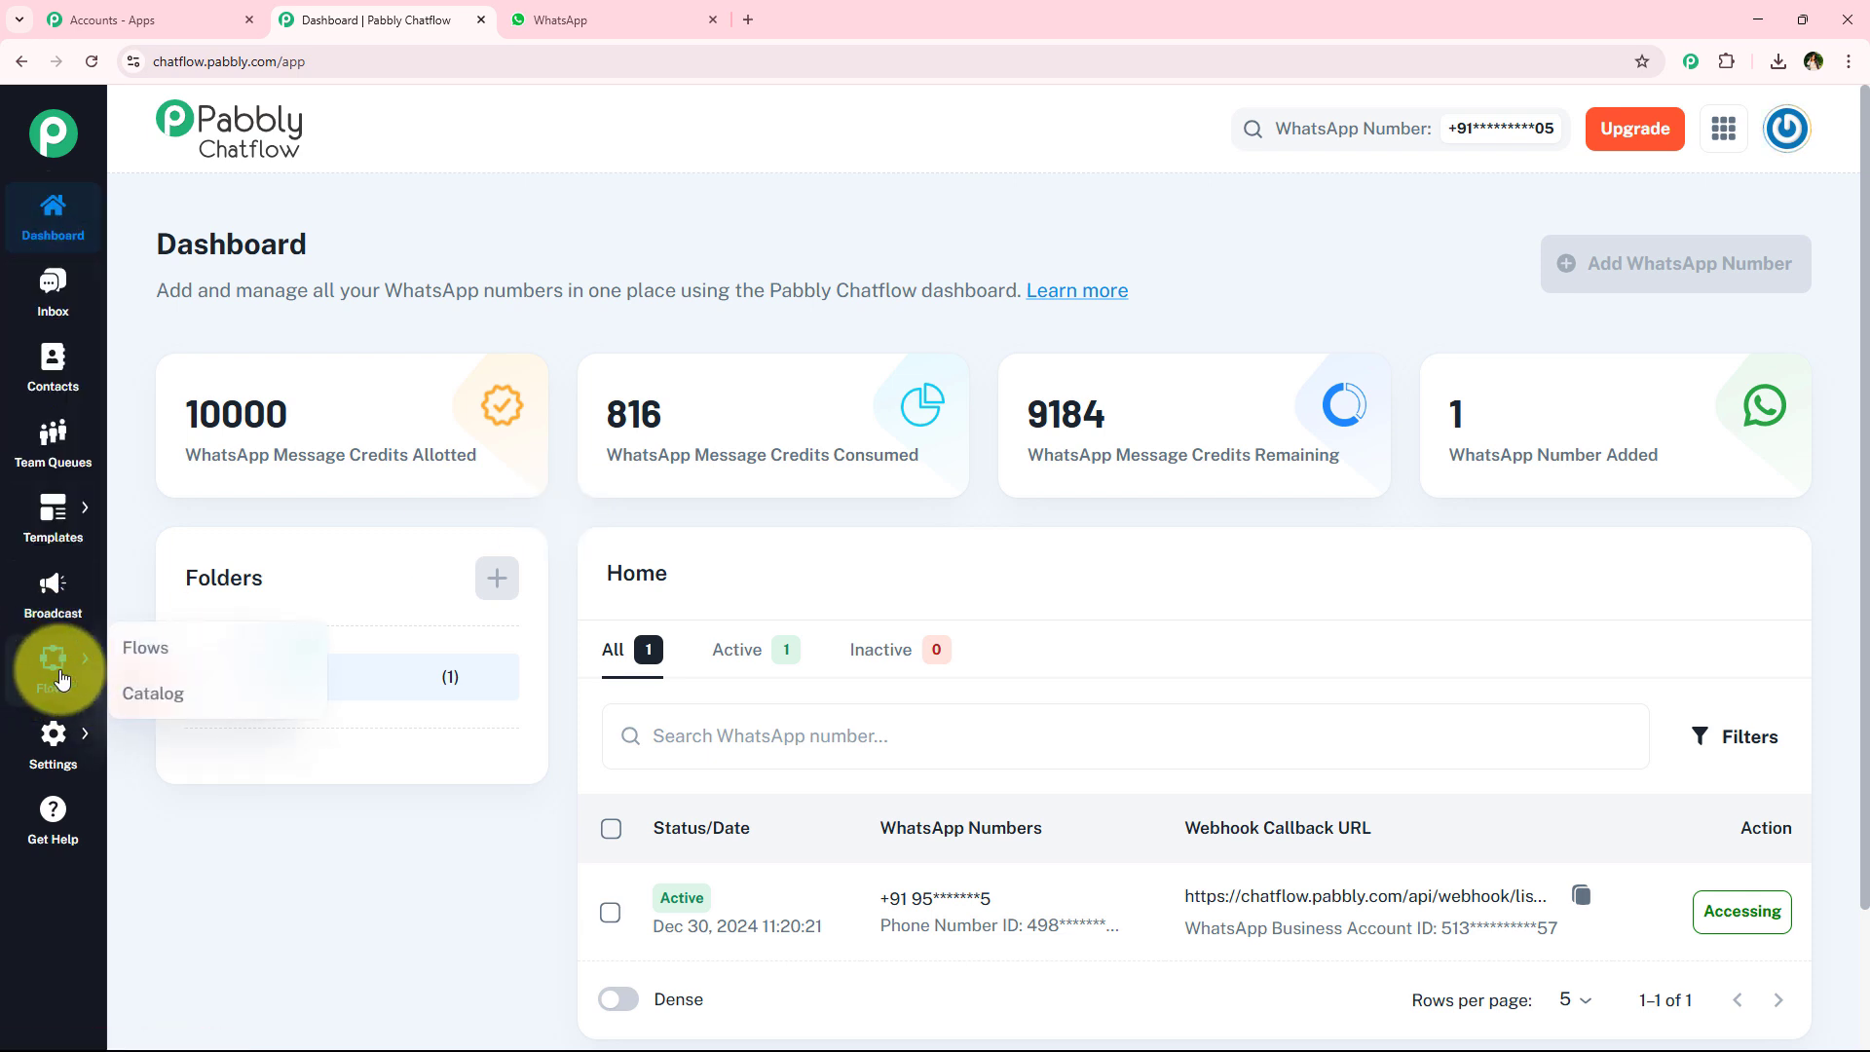
{"action": "left_click", "coordinate": [144, 652]}
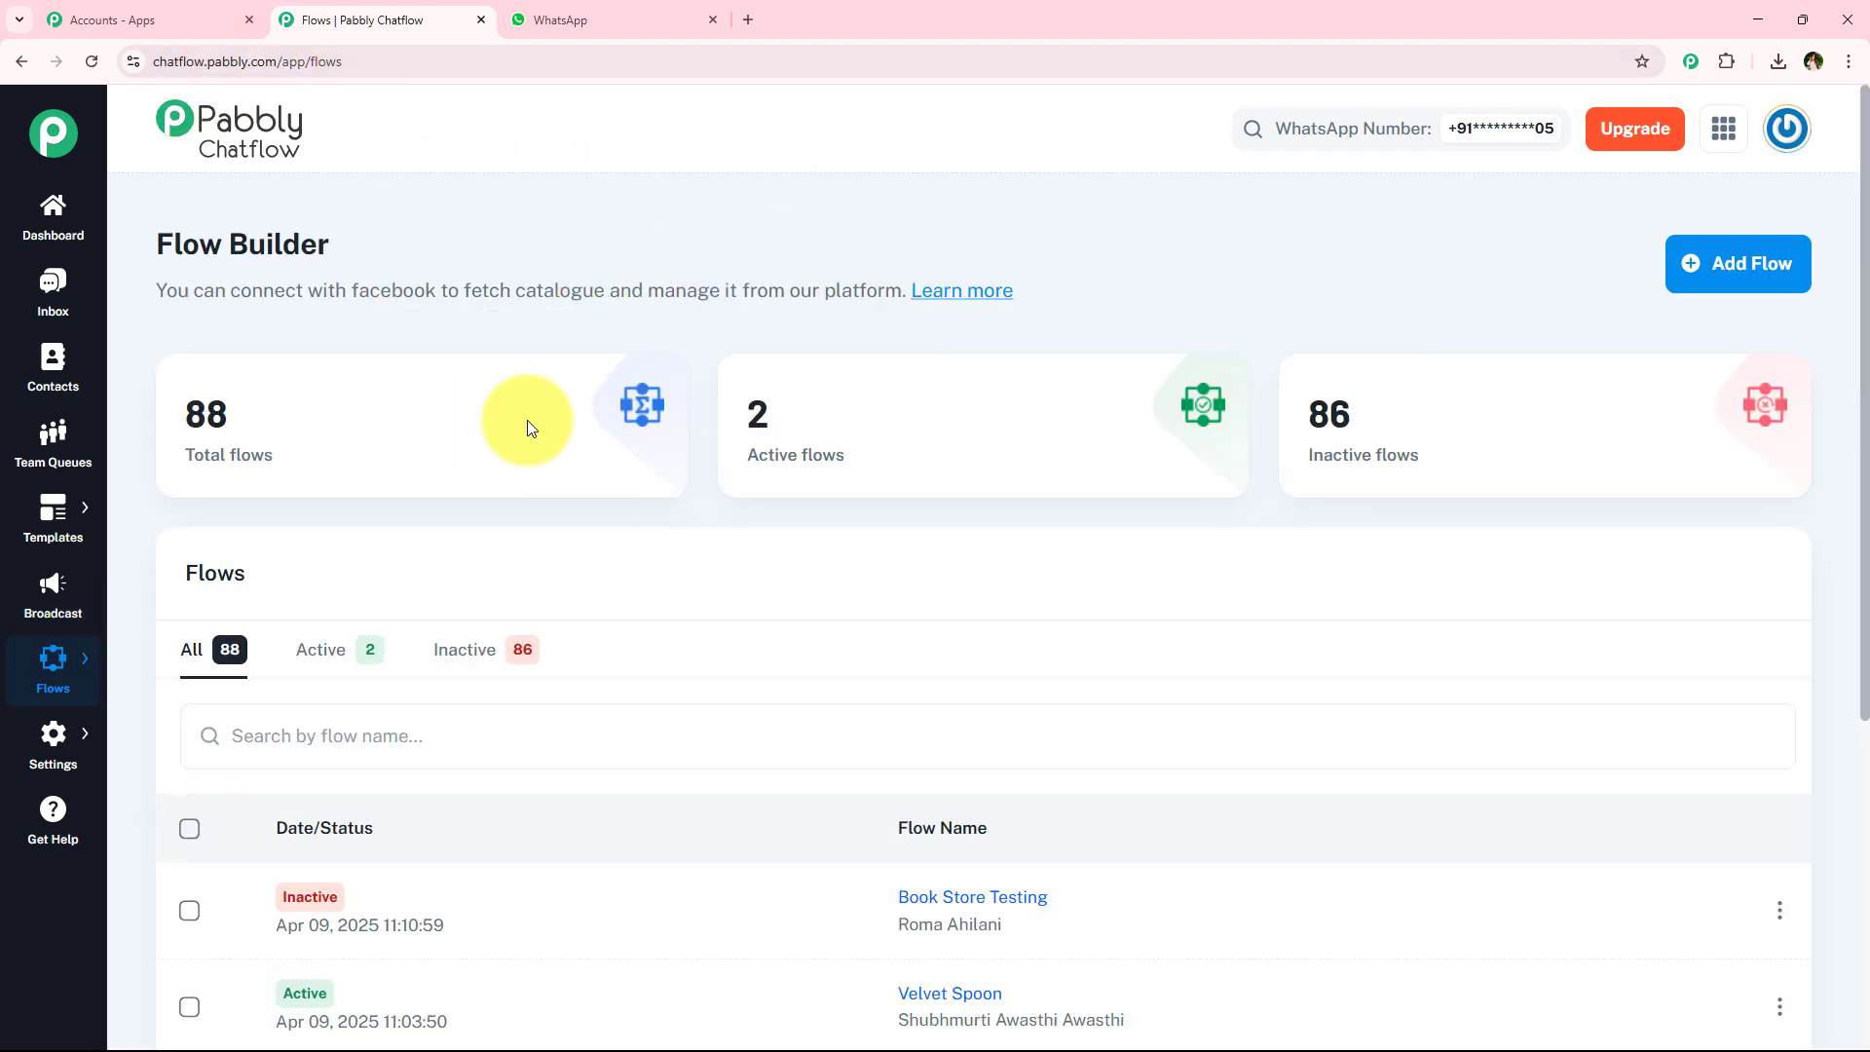
{"action": "left_click", "coordinate": [1737, 278]}
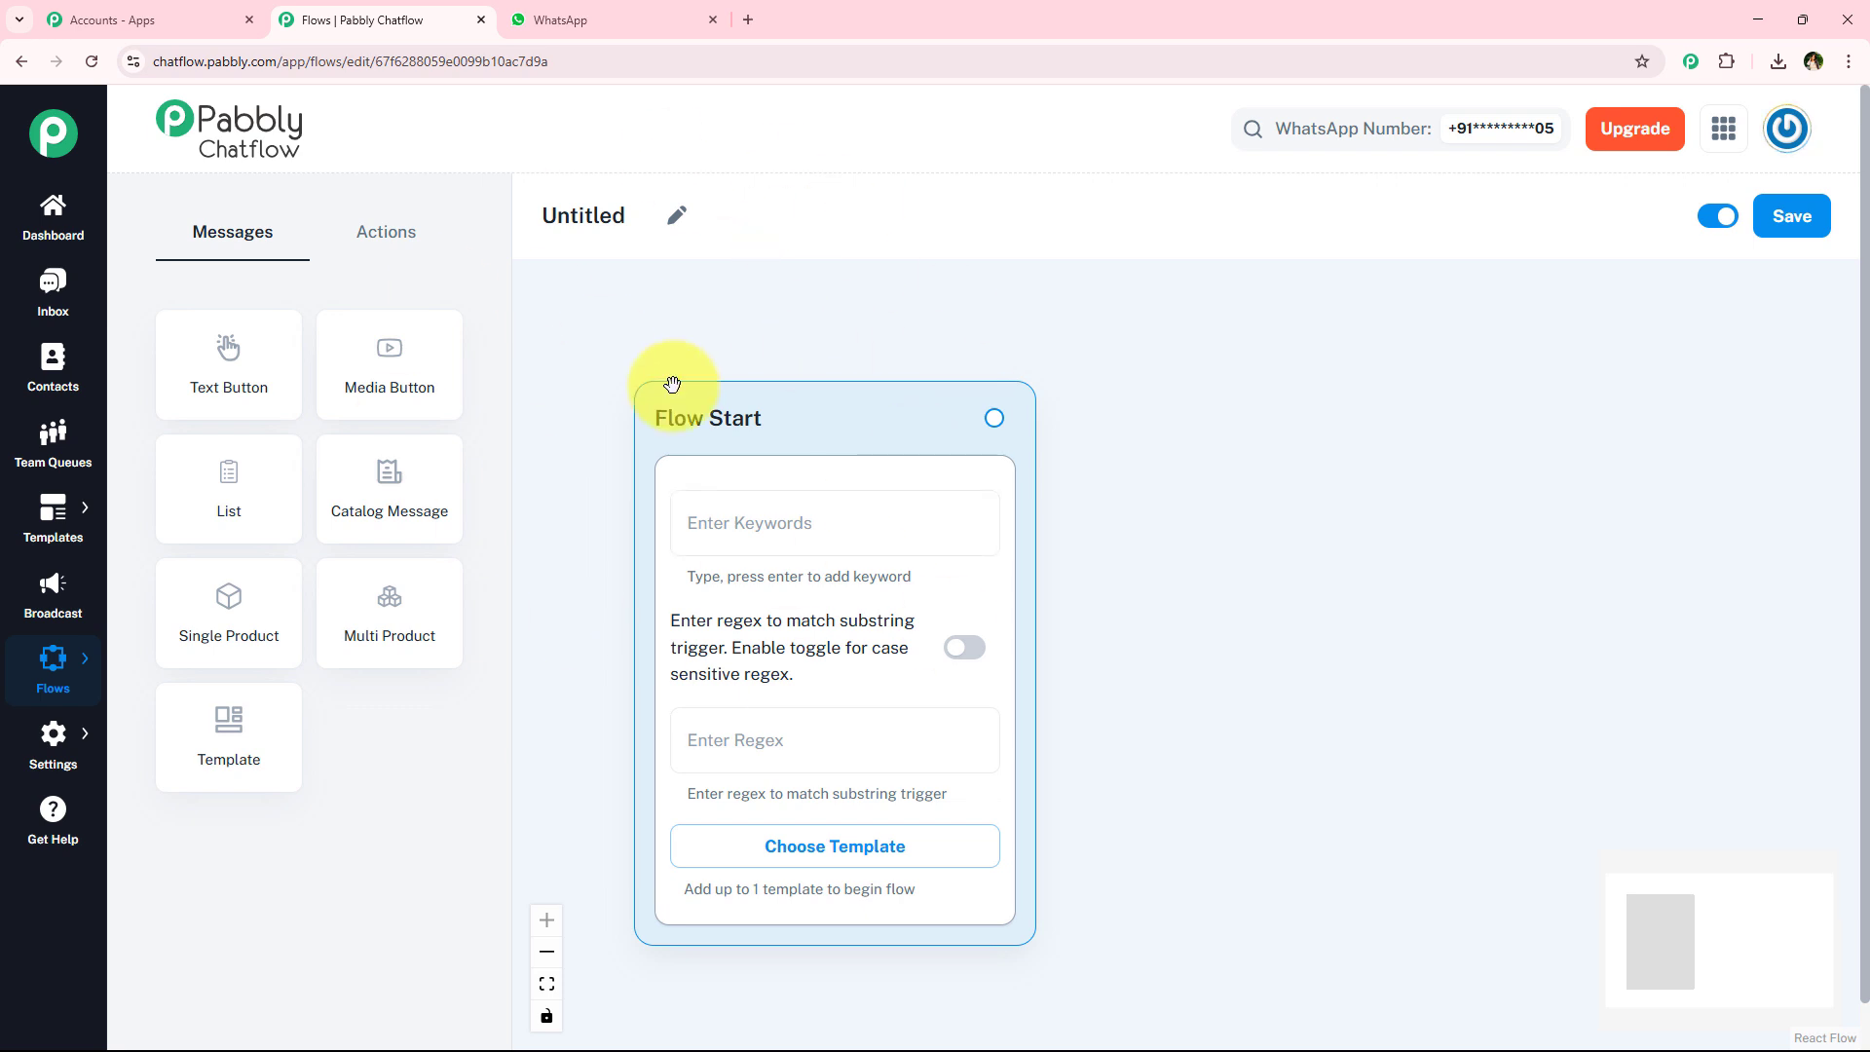
{"action": "scroll", "coordinate": [675, 399], "scroll_direction": "down", "scroll_amount": 3}
{"action": "scroll", "coordinate": [779, 580], "scroll_direction": "up", "scroll_amount": 3}
{"action": "scroll", "coordinate": [1077, 522], "scroll_direction": "up", "scroll_amount": 1}
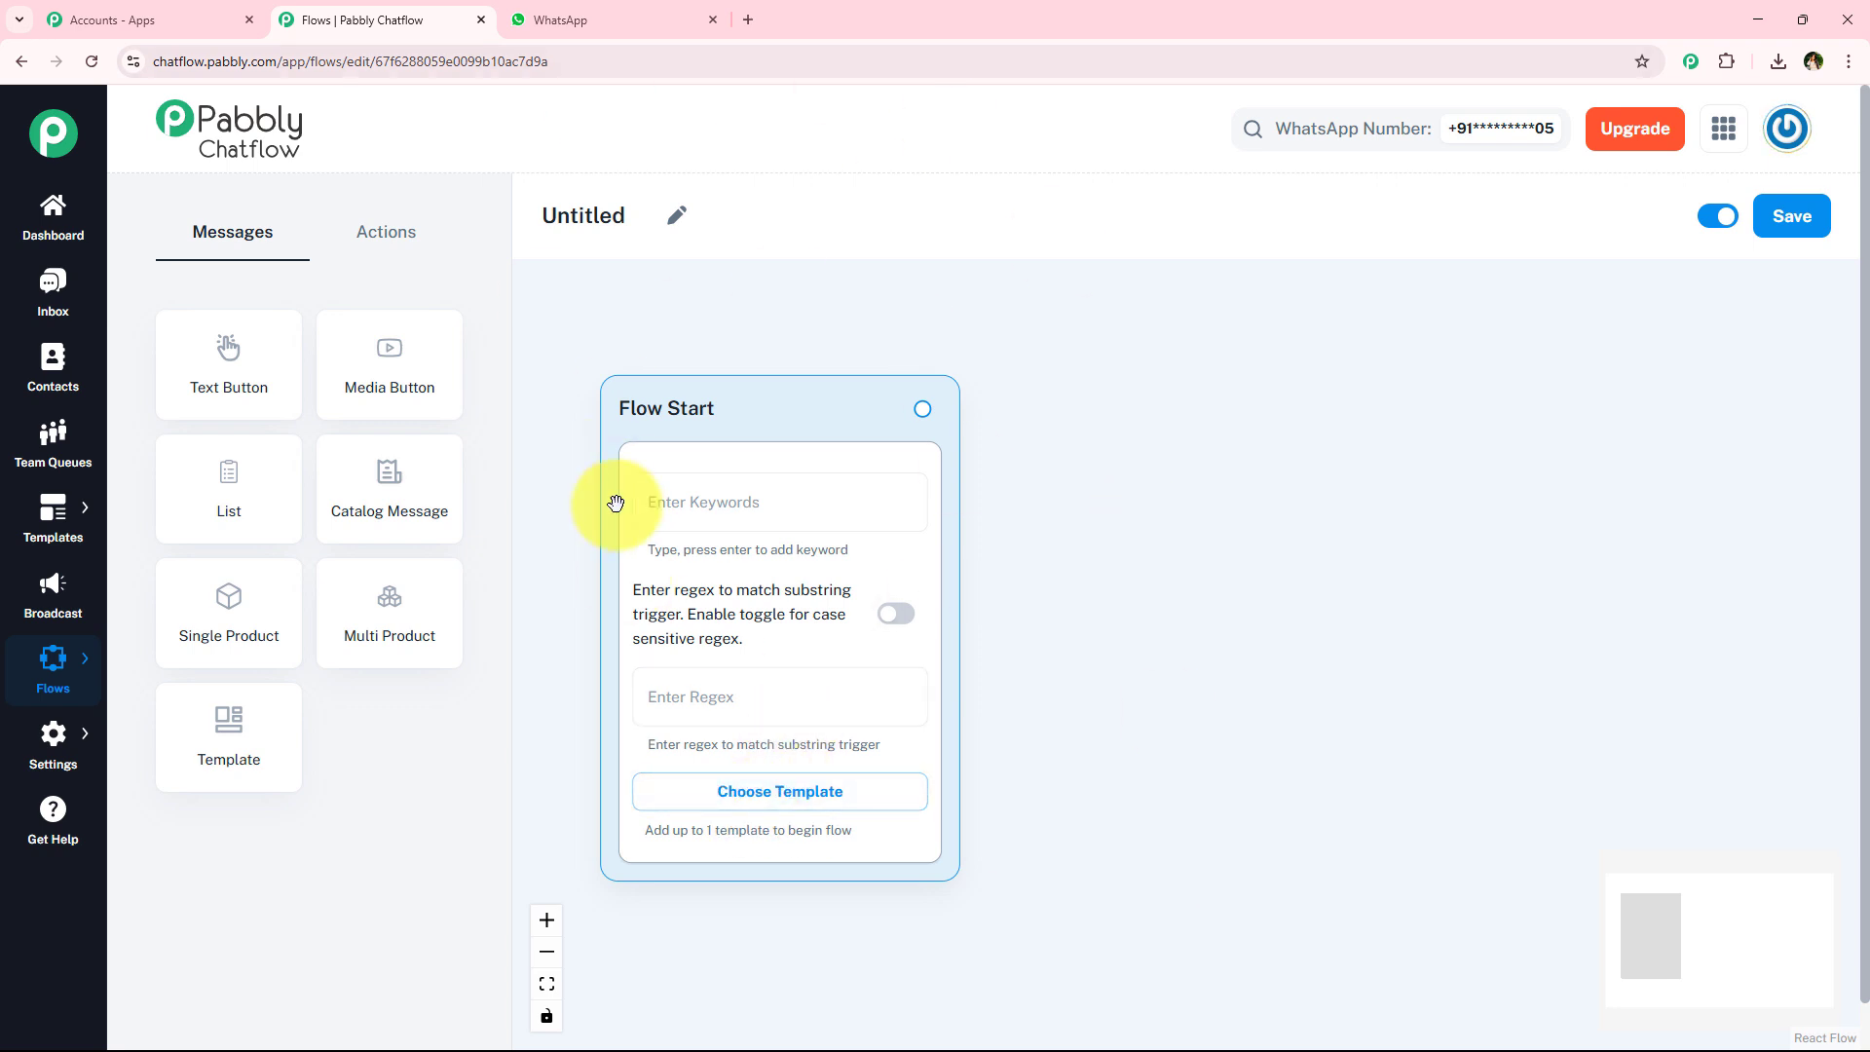
{"action": "left_click", "coordinate": [692, 499]}
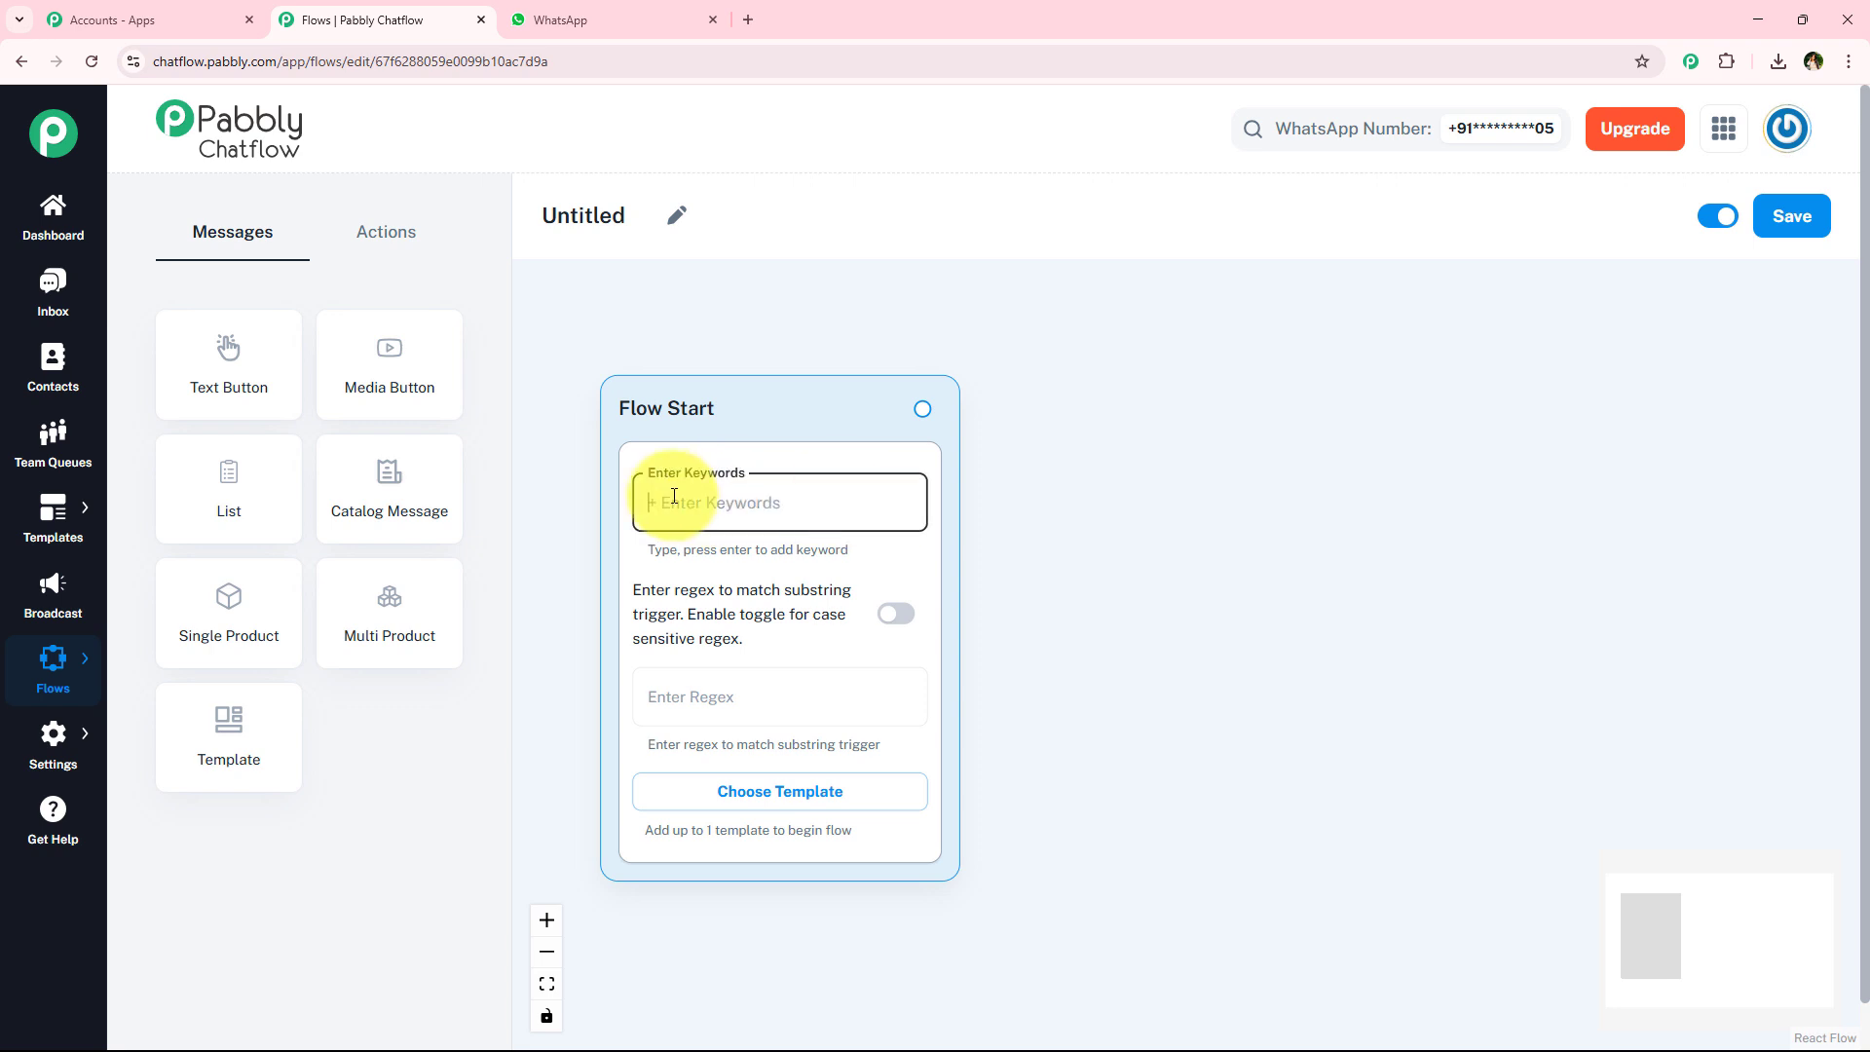
{"action": "left_click", "coordinate": [910, 698]}
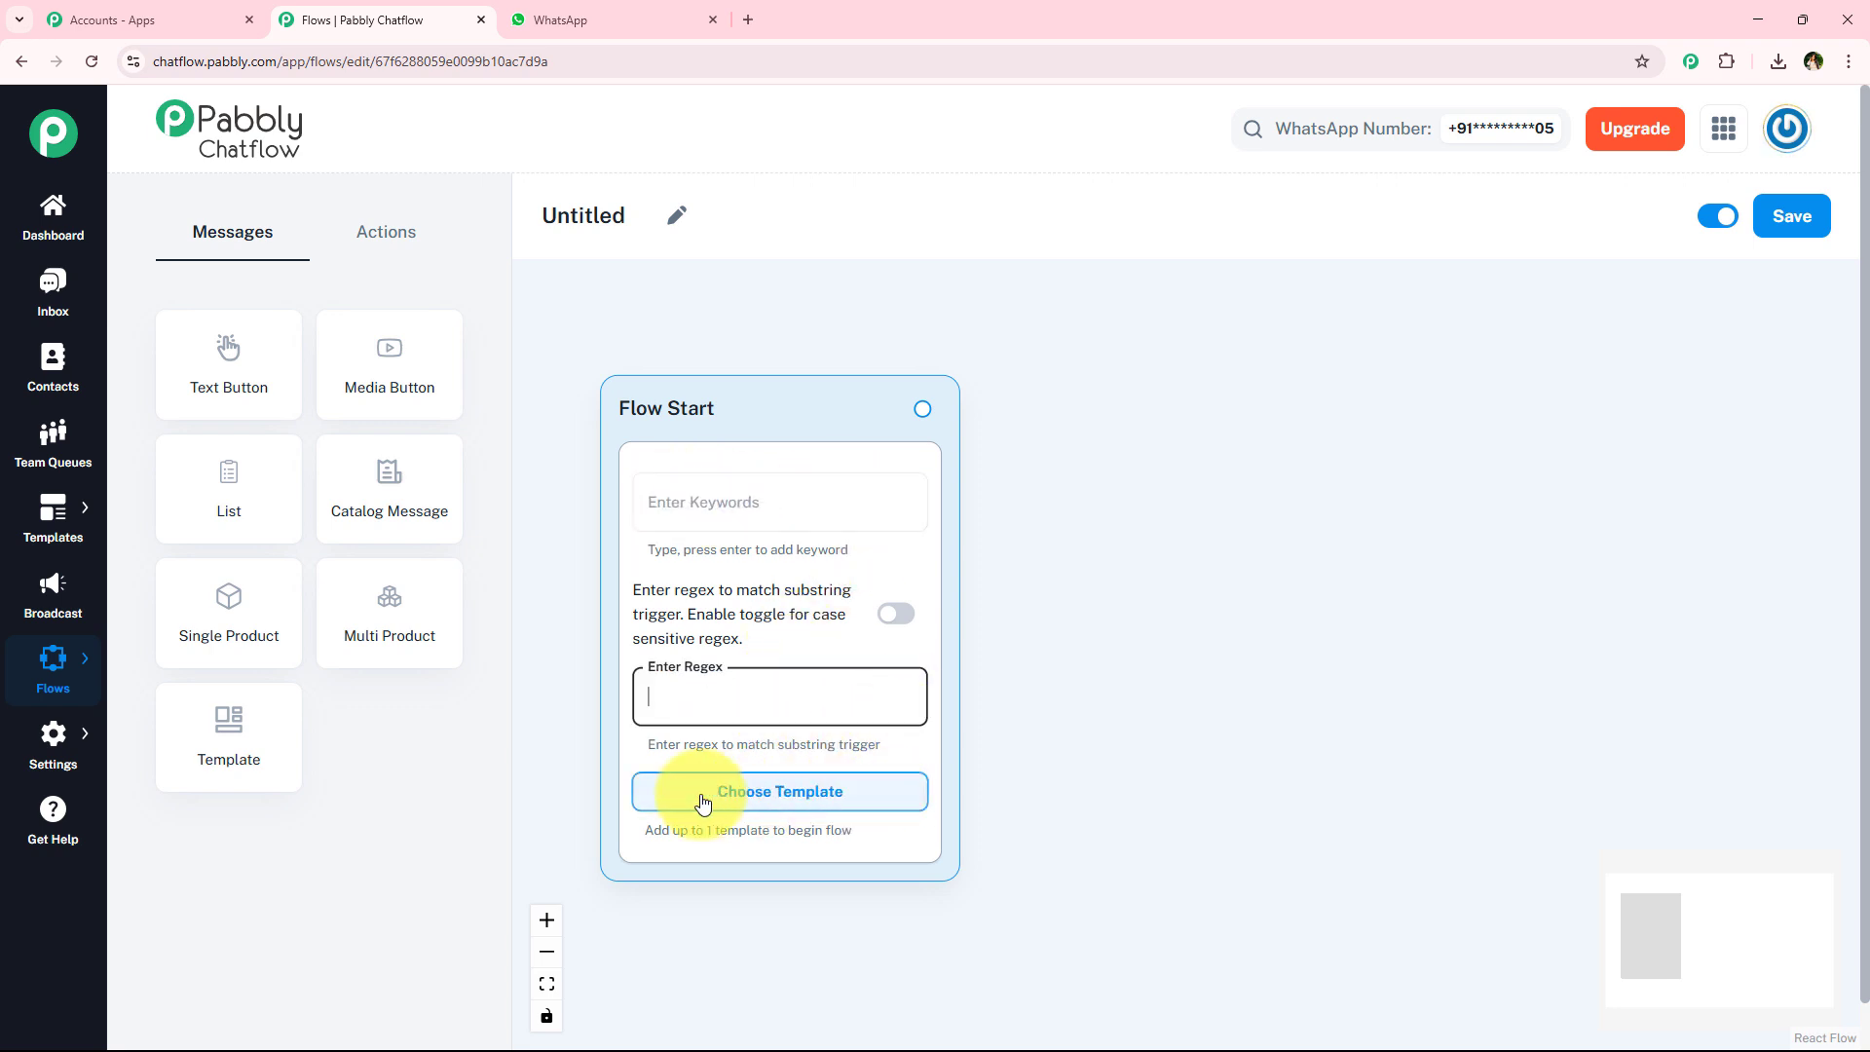
{"action": "left_click", "coordinate": [1170, 661]}
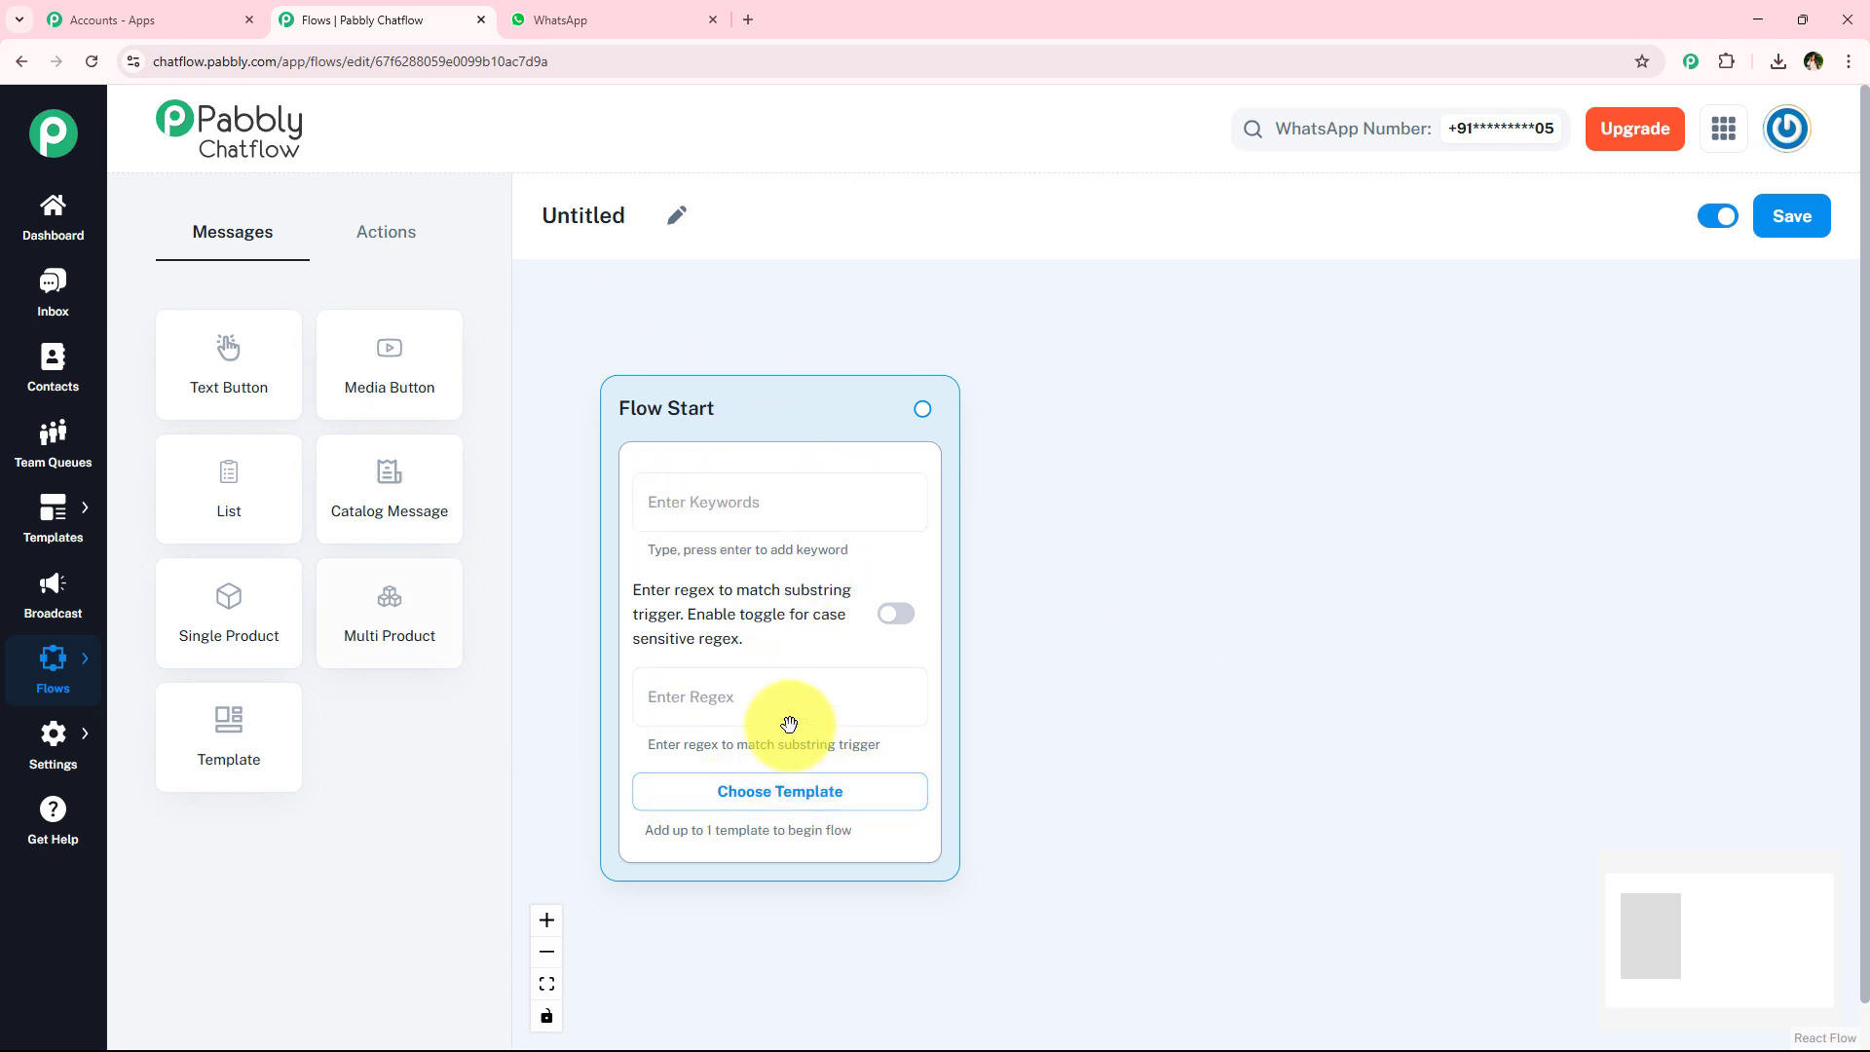
{"action": "left_click", "coordinate": [732, 502]}
{"action": "left_click", "coordinate": [720, 682]}
{"action": "left_click", "coordinate": [575, 580]}
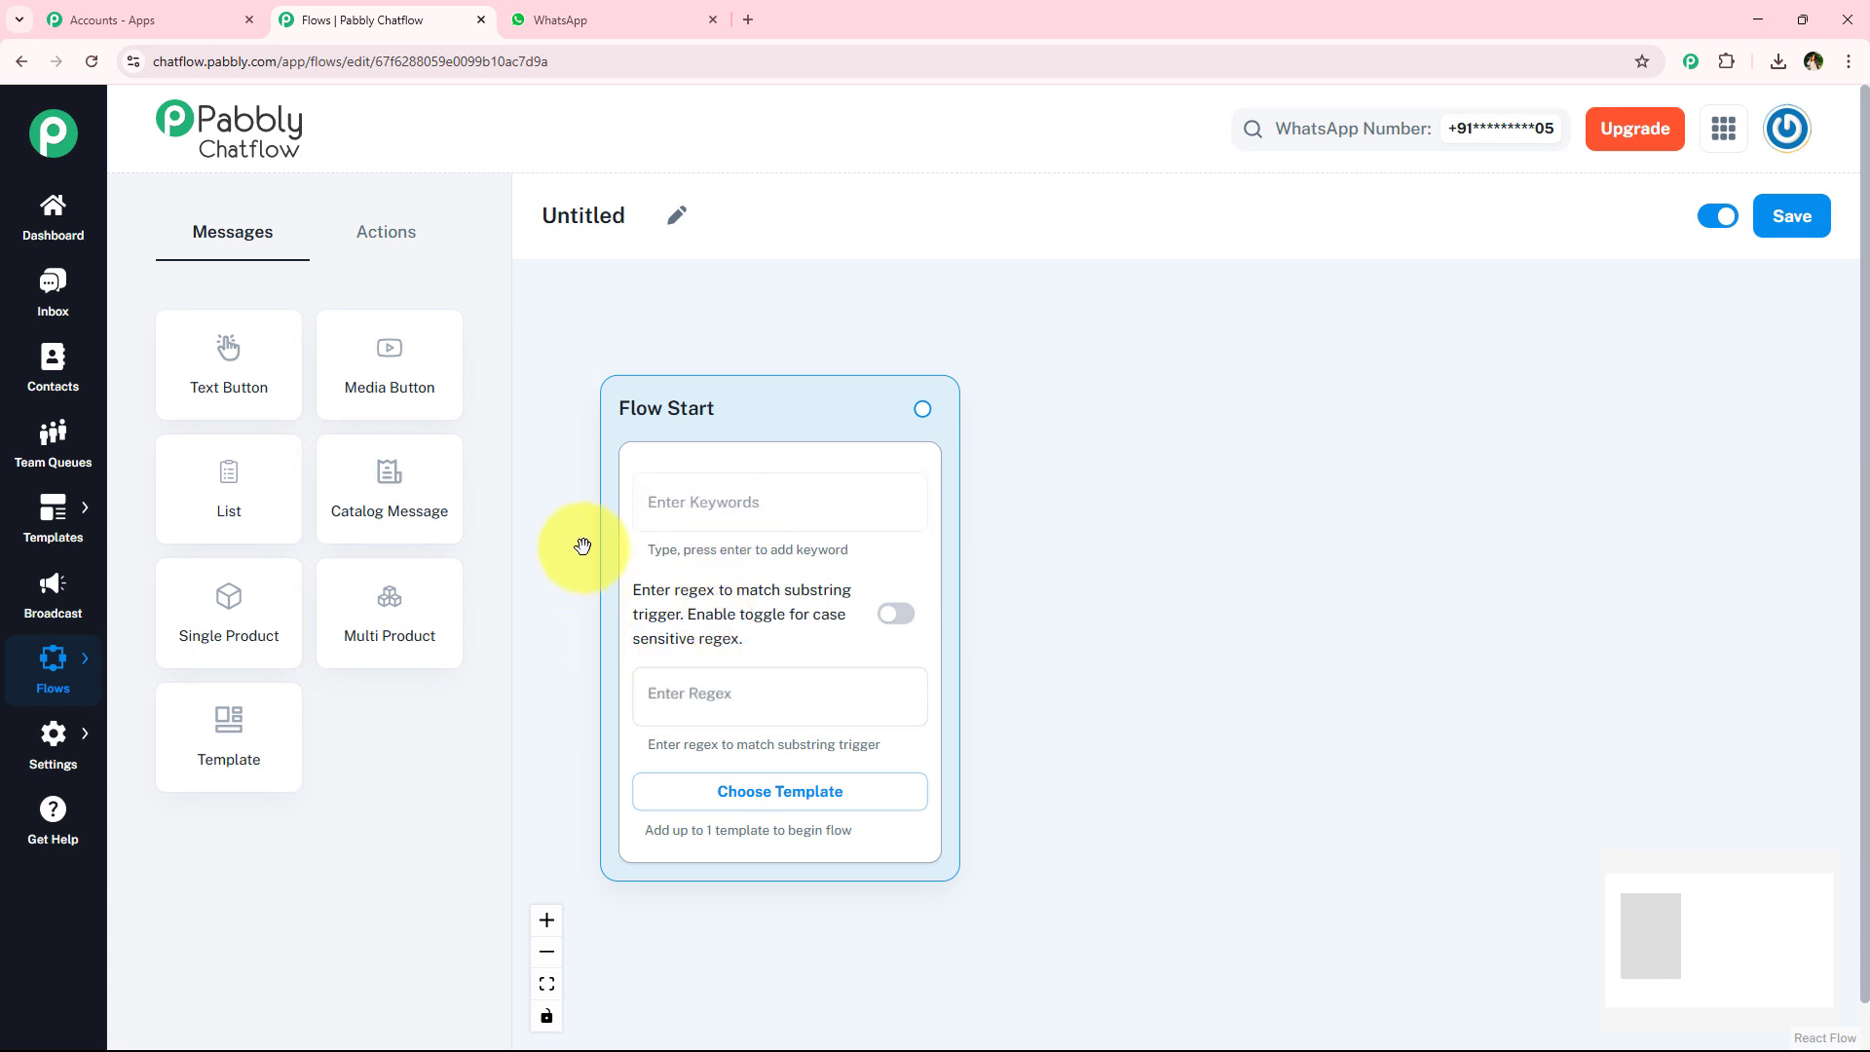
Add the trigger keywords Hey, Hi and Hello to the Flow Start block.
{"action": "left_click", "coordinate": [822, 484]}
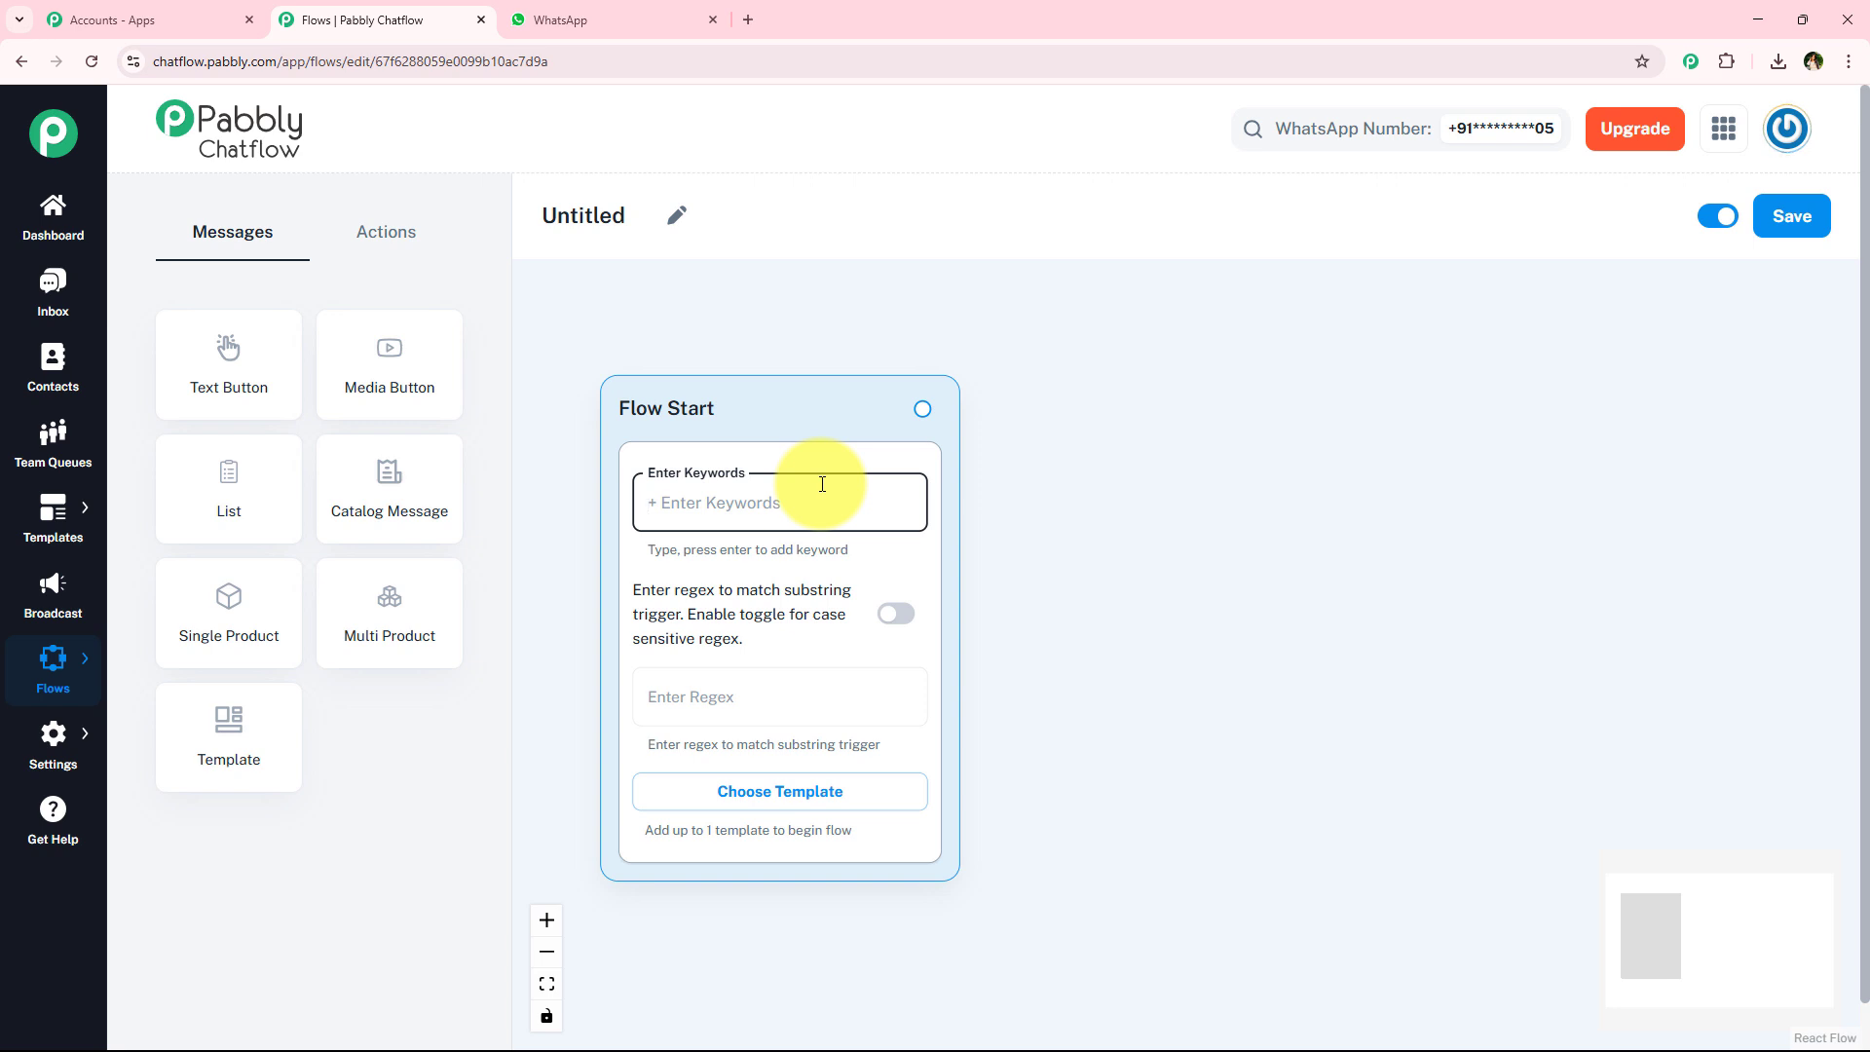
{"action": "type", "text": "Hey"}
{"action": "key", "text": "Return"}
{"action": "type", "text": "He"}
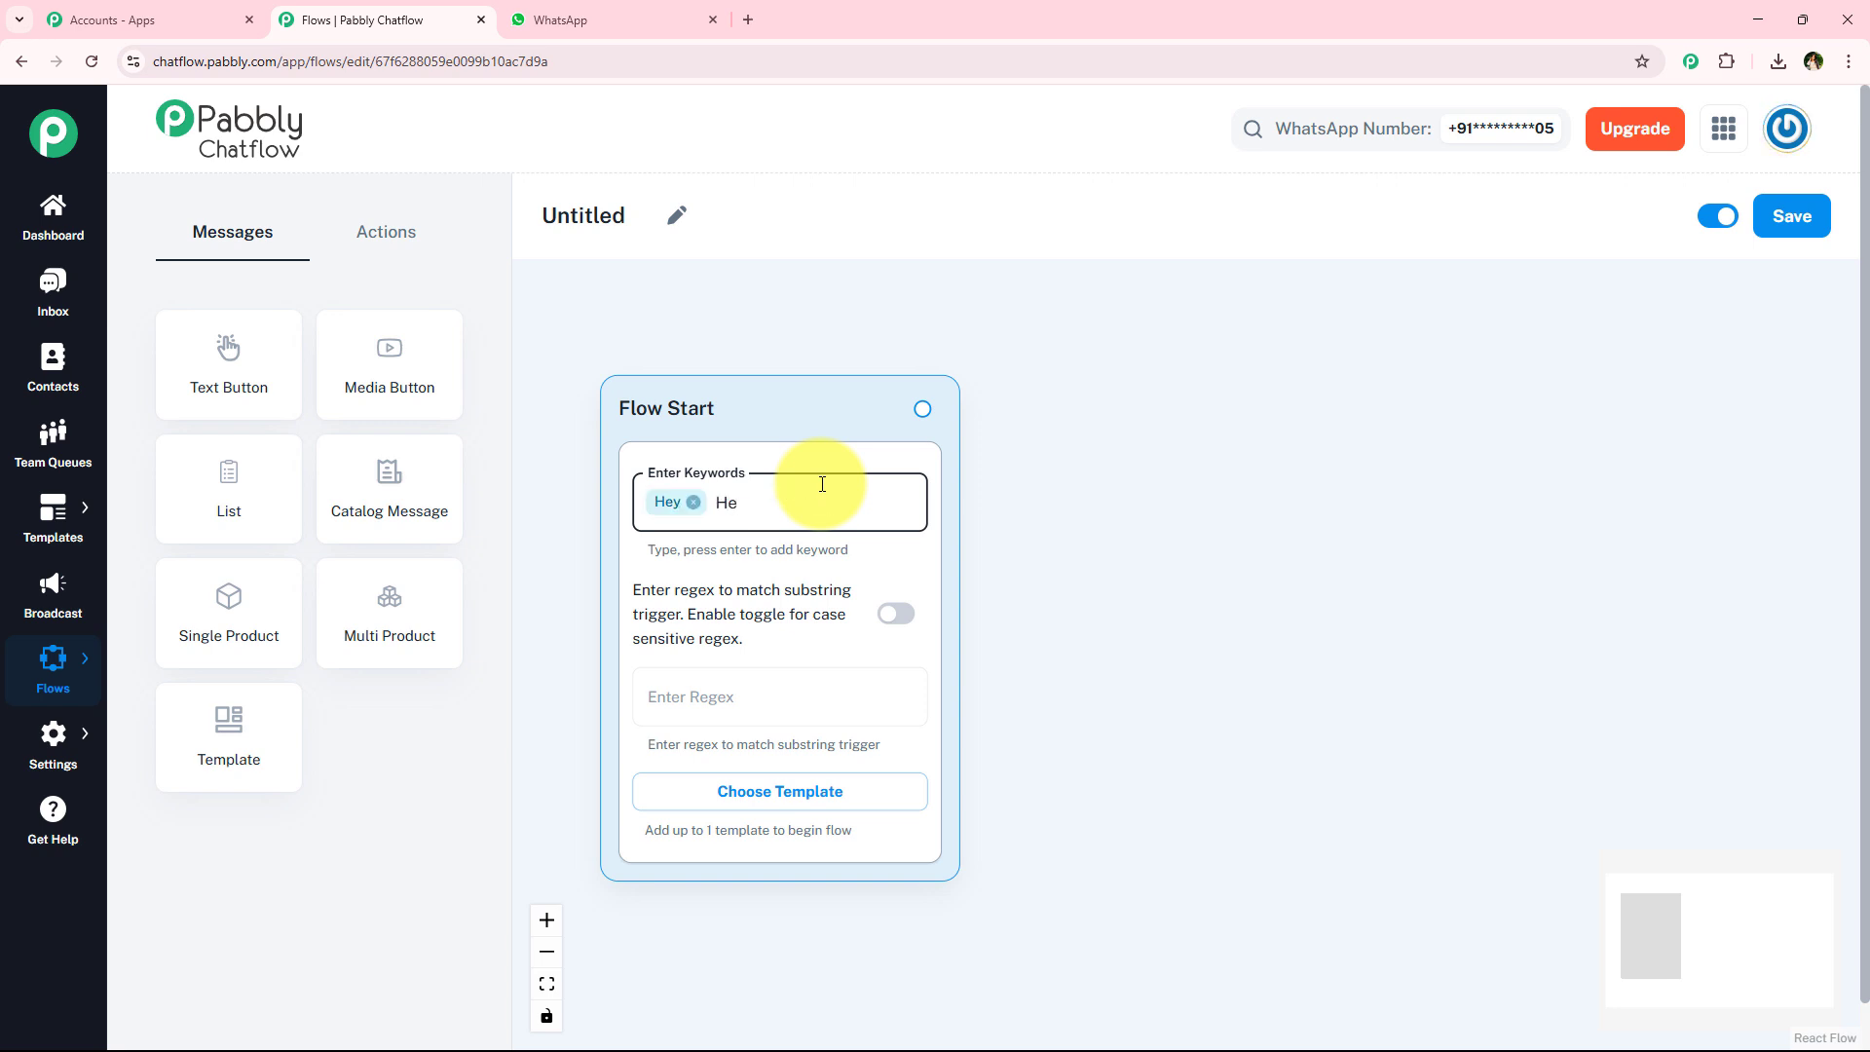
{"action": "key", "text": "Return"}
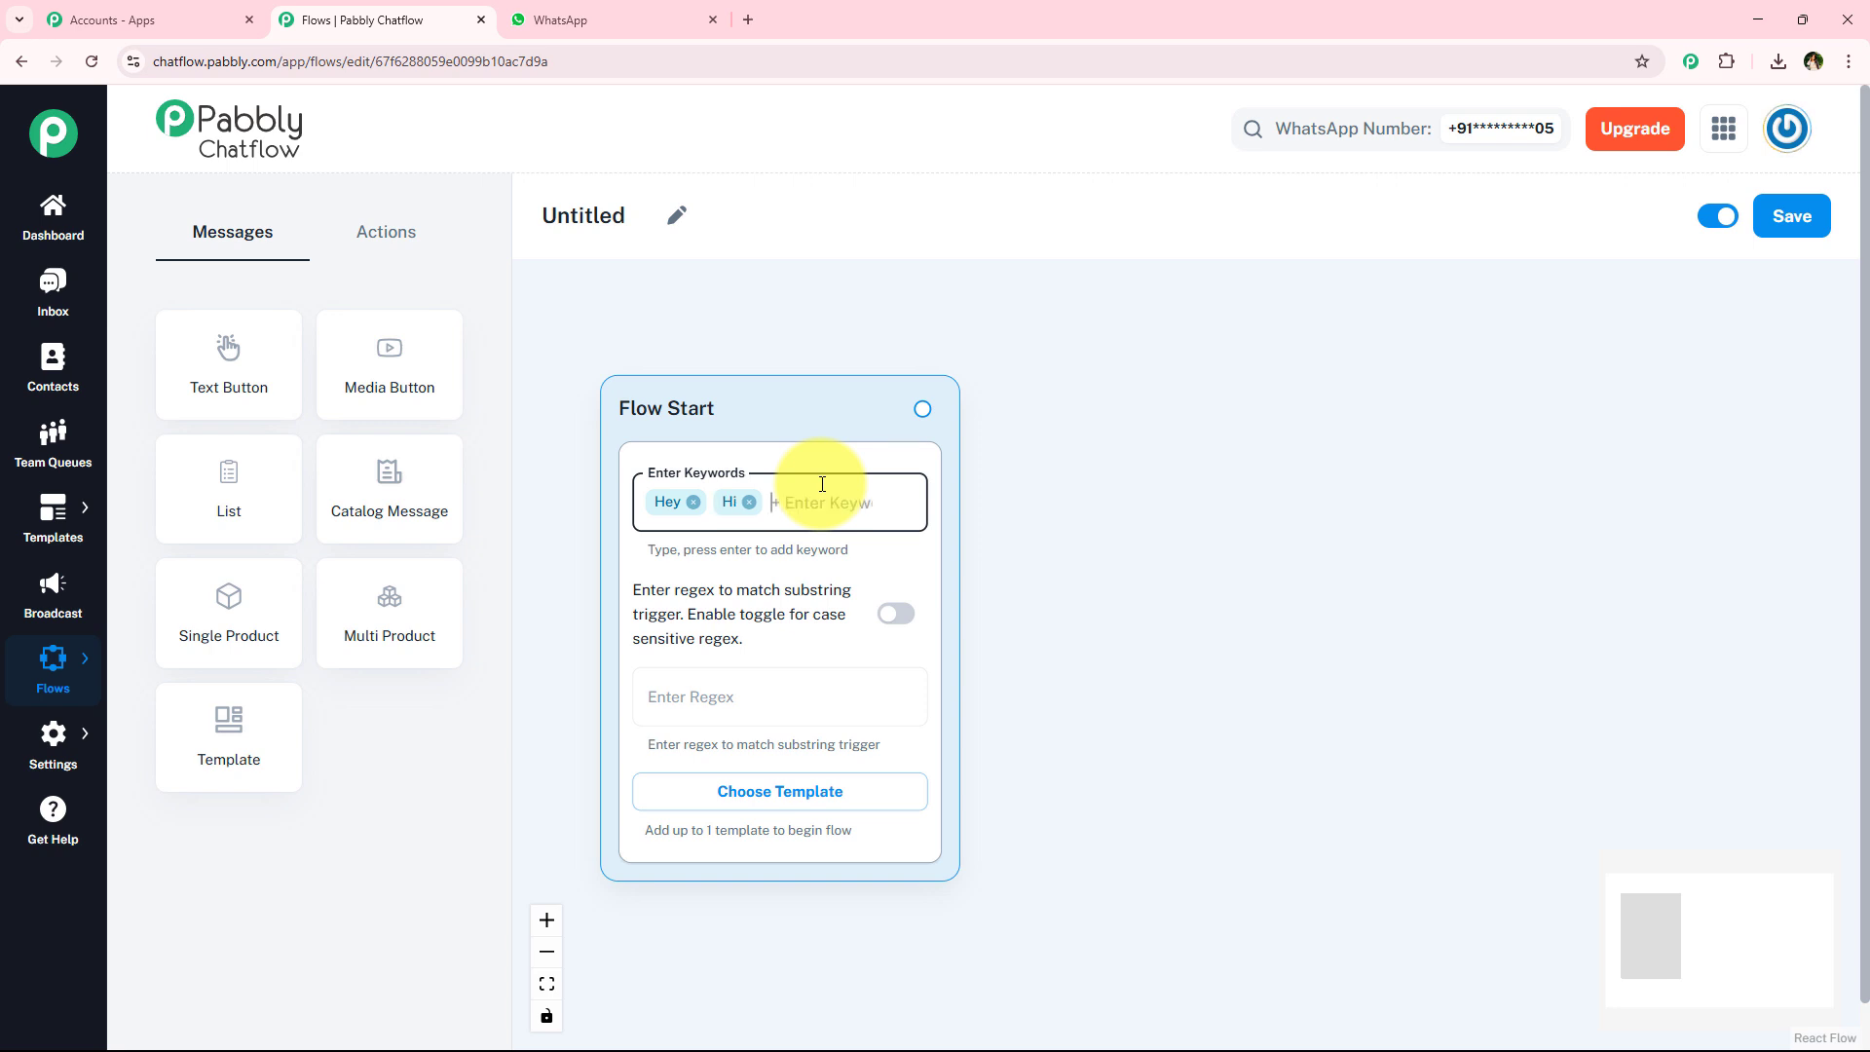
{"action": "type", "text": "Hello"}
{"action": "key", "text": "Return"}
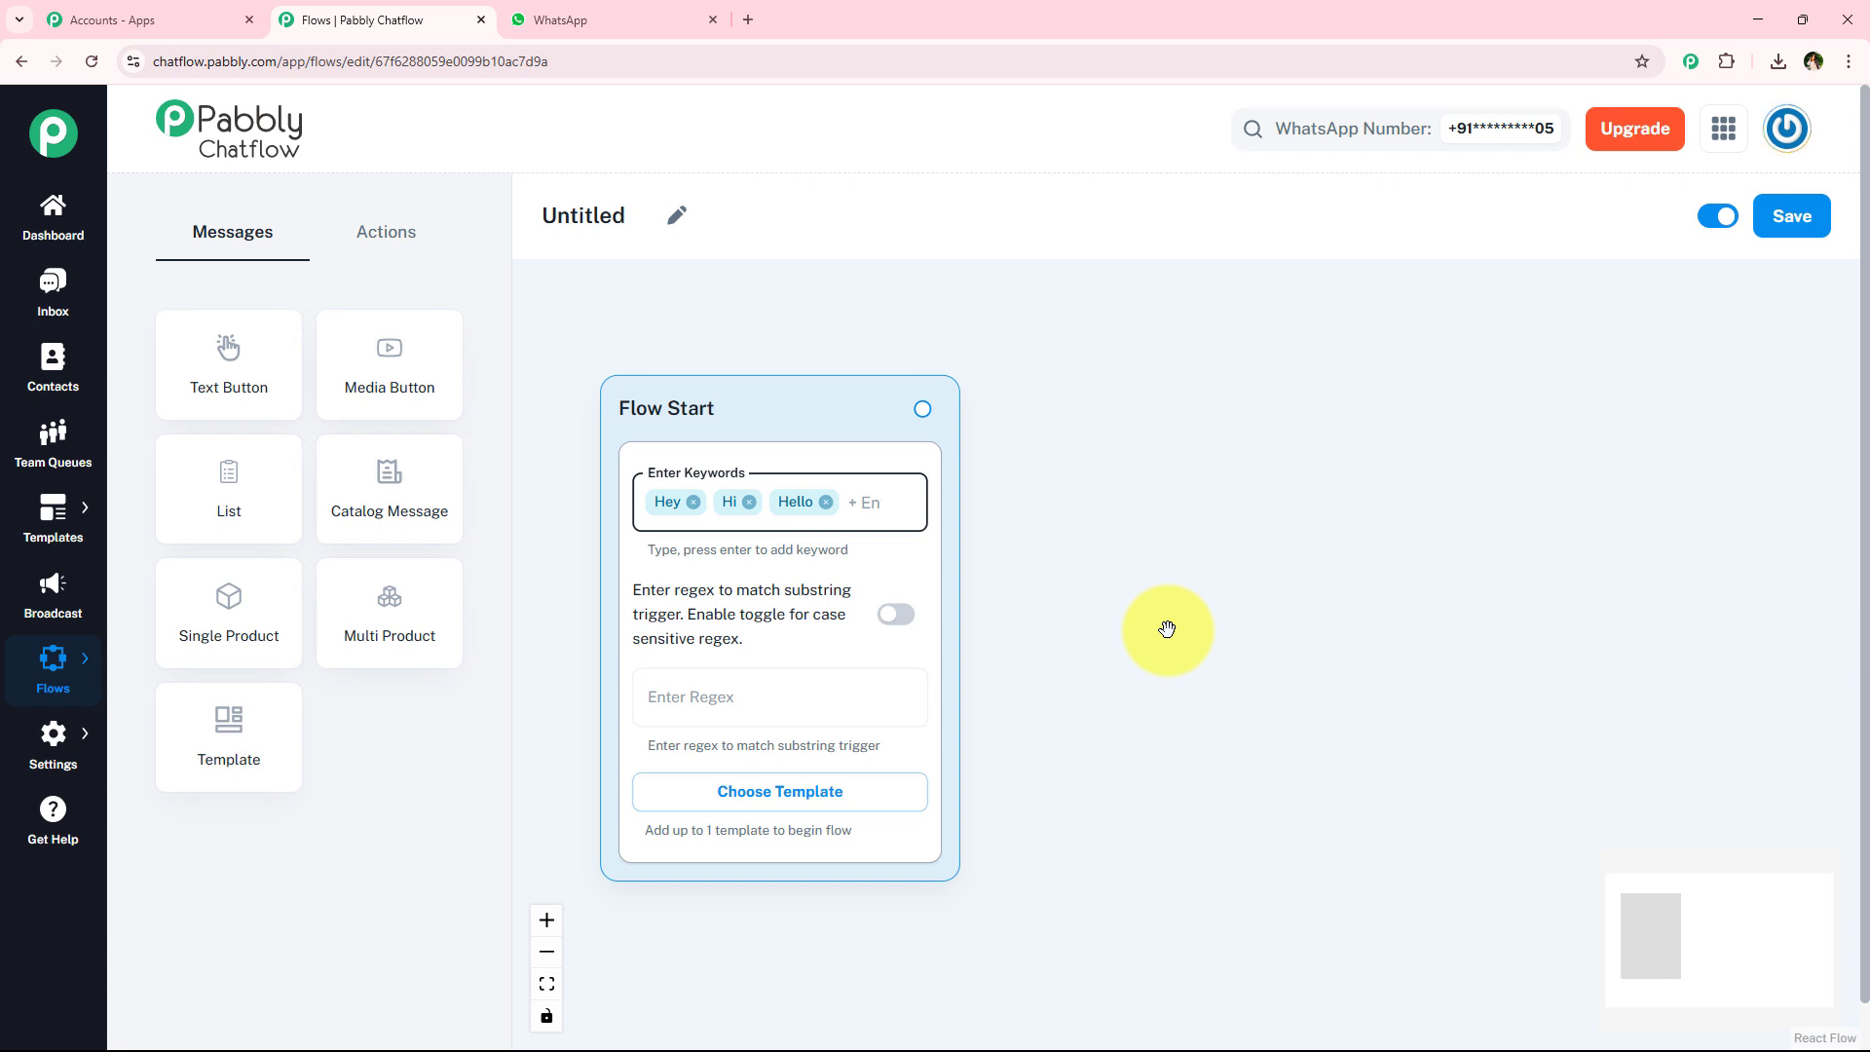
{"action": "type", "text": "h"}
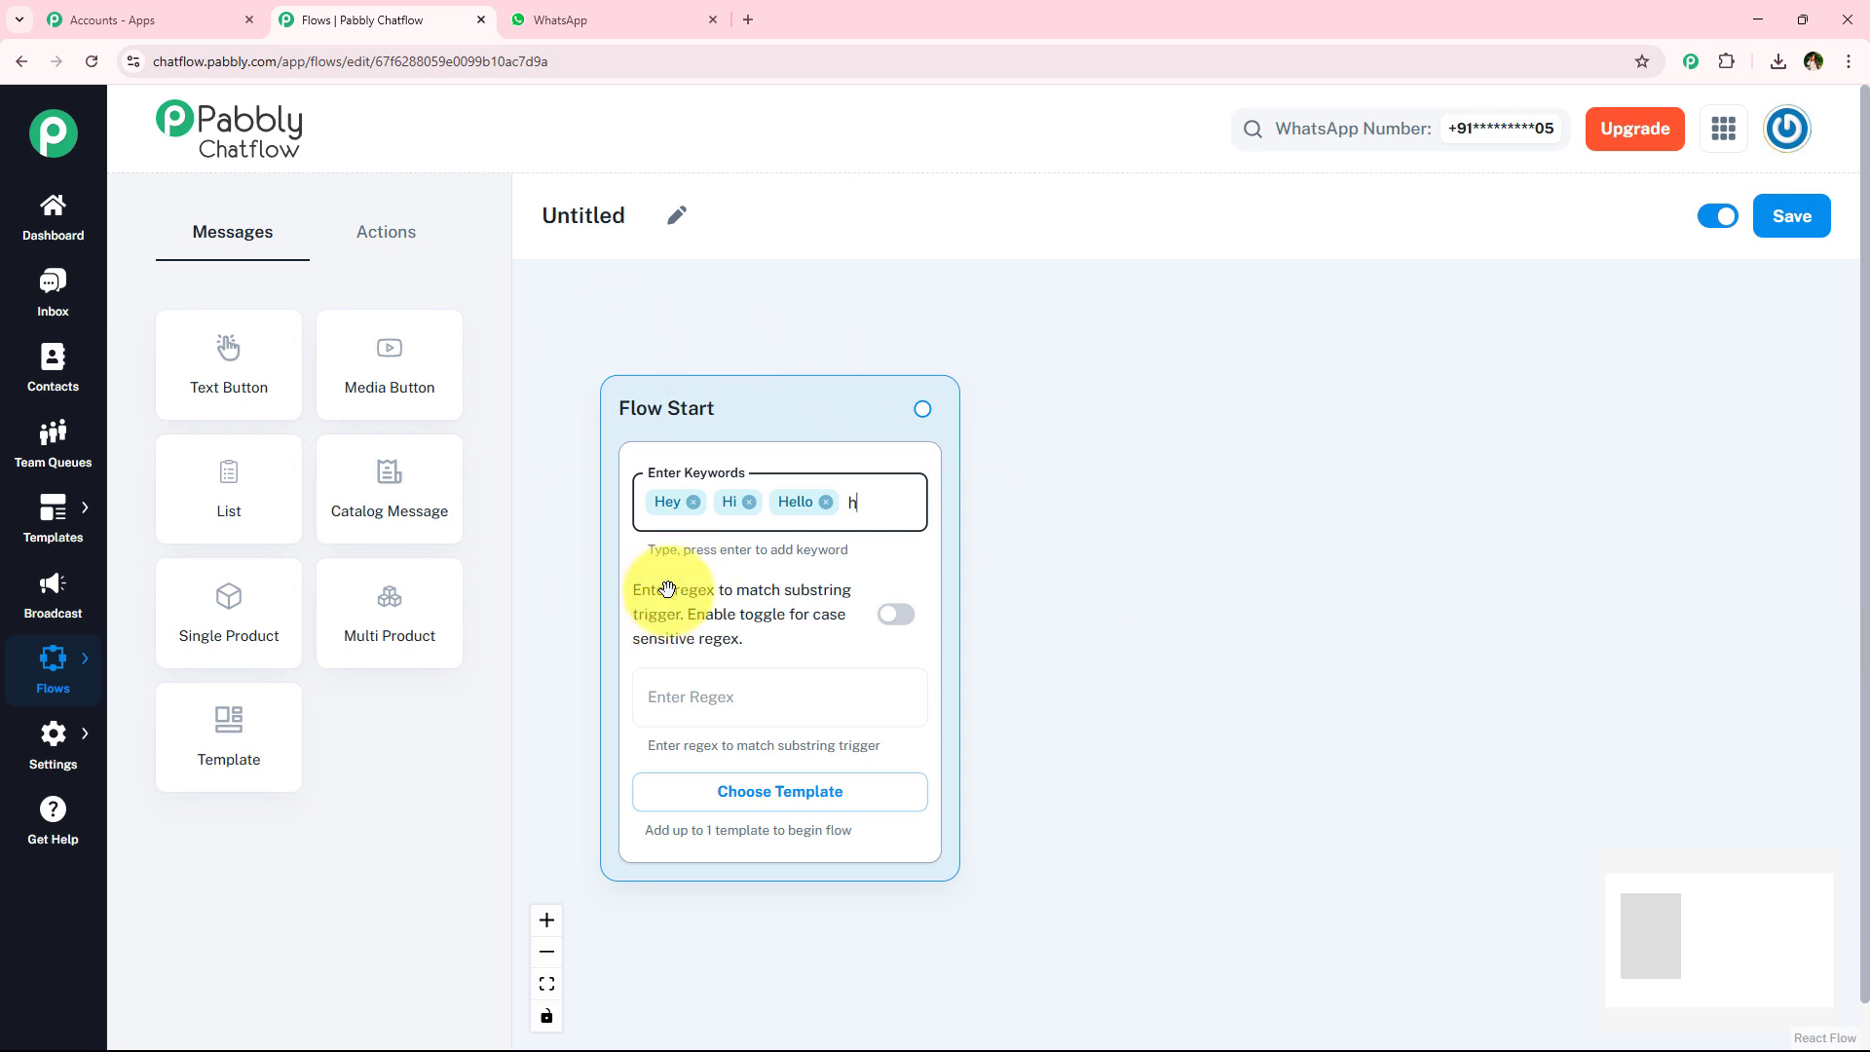
{"action": "type", "text": "ello"}
{"action": "key", "text": "BackSpace"}
{"action": "key", "text": "BackSpace"}
{"action": "key", "text": "BackSpace"}
{"action": "key", "text": "BackSpace"}
{"action": "key", "text": "BackSpace"}
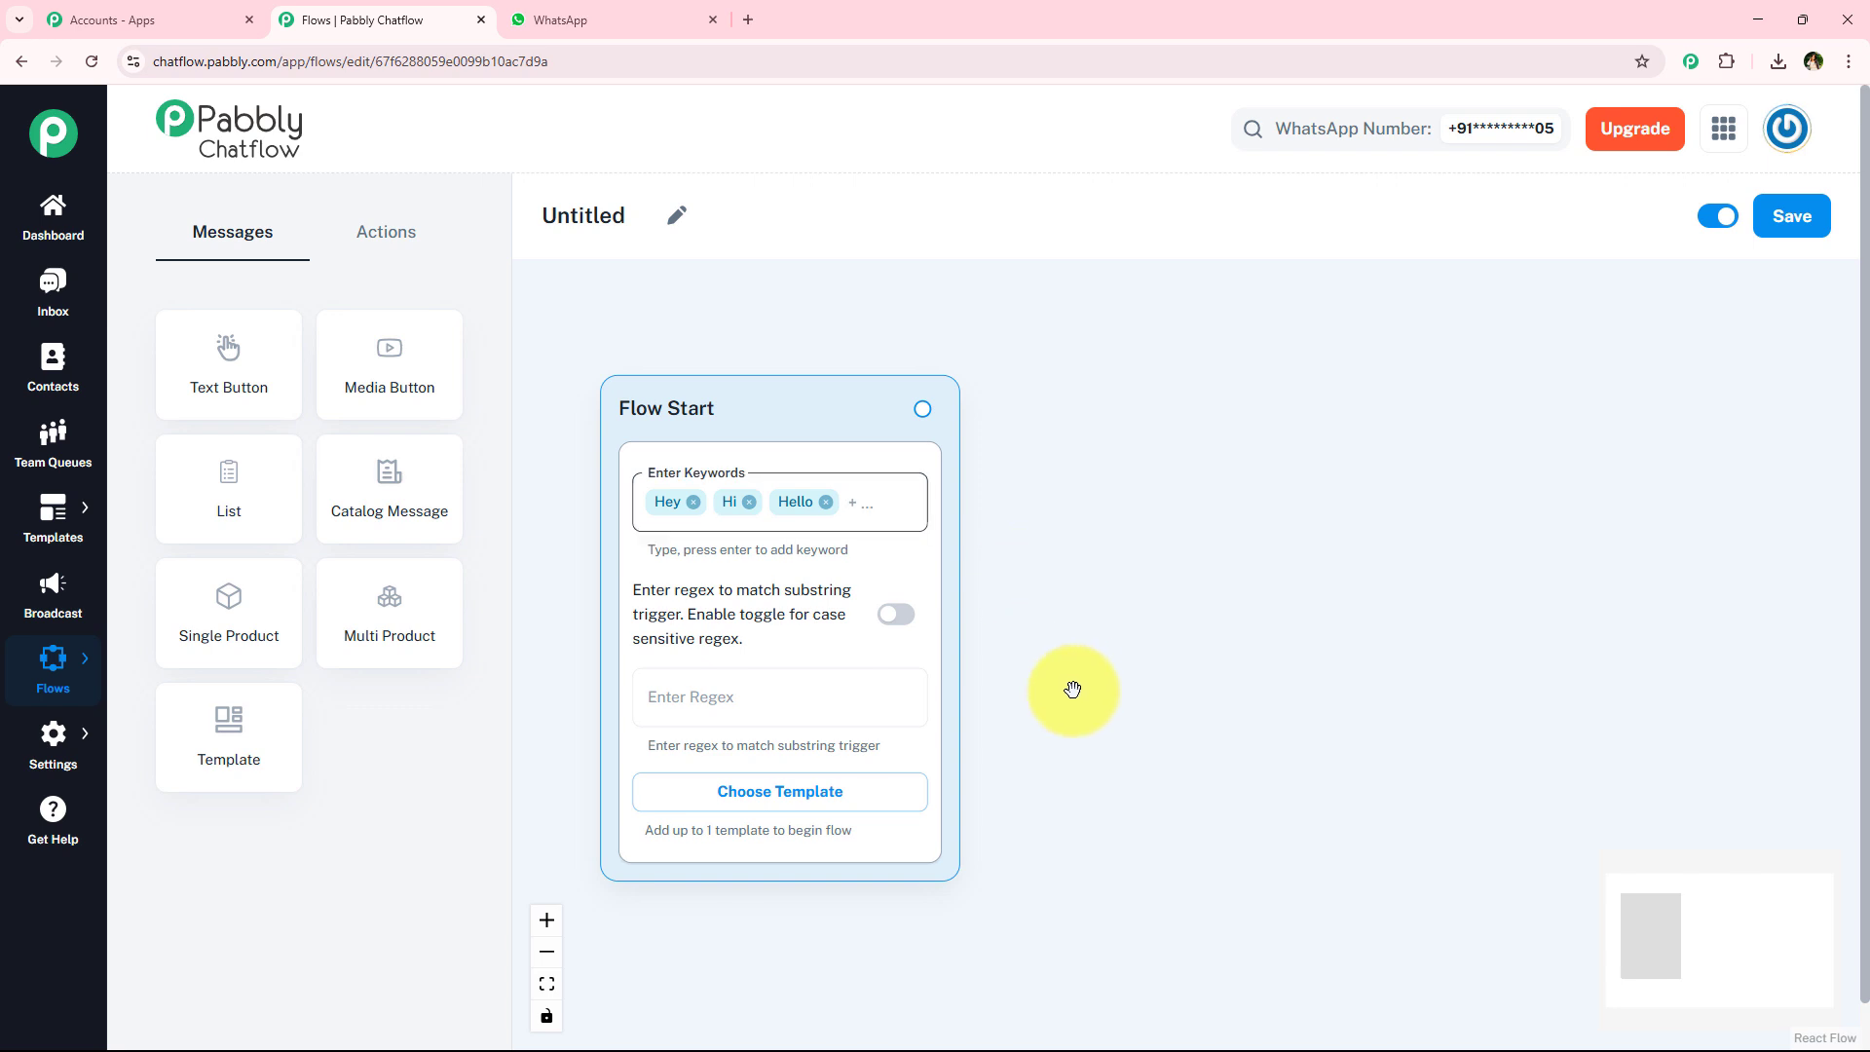
Try the regex /b(cake)/b in the Flow Start block and clear it again.
{"action": "left_click_drag", "start_coordinate": [1072, 689], "coordinate": [1073, 659]}
{"action": "left_click", "coordinate": [775, 684]}
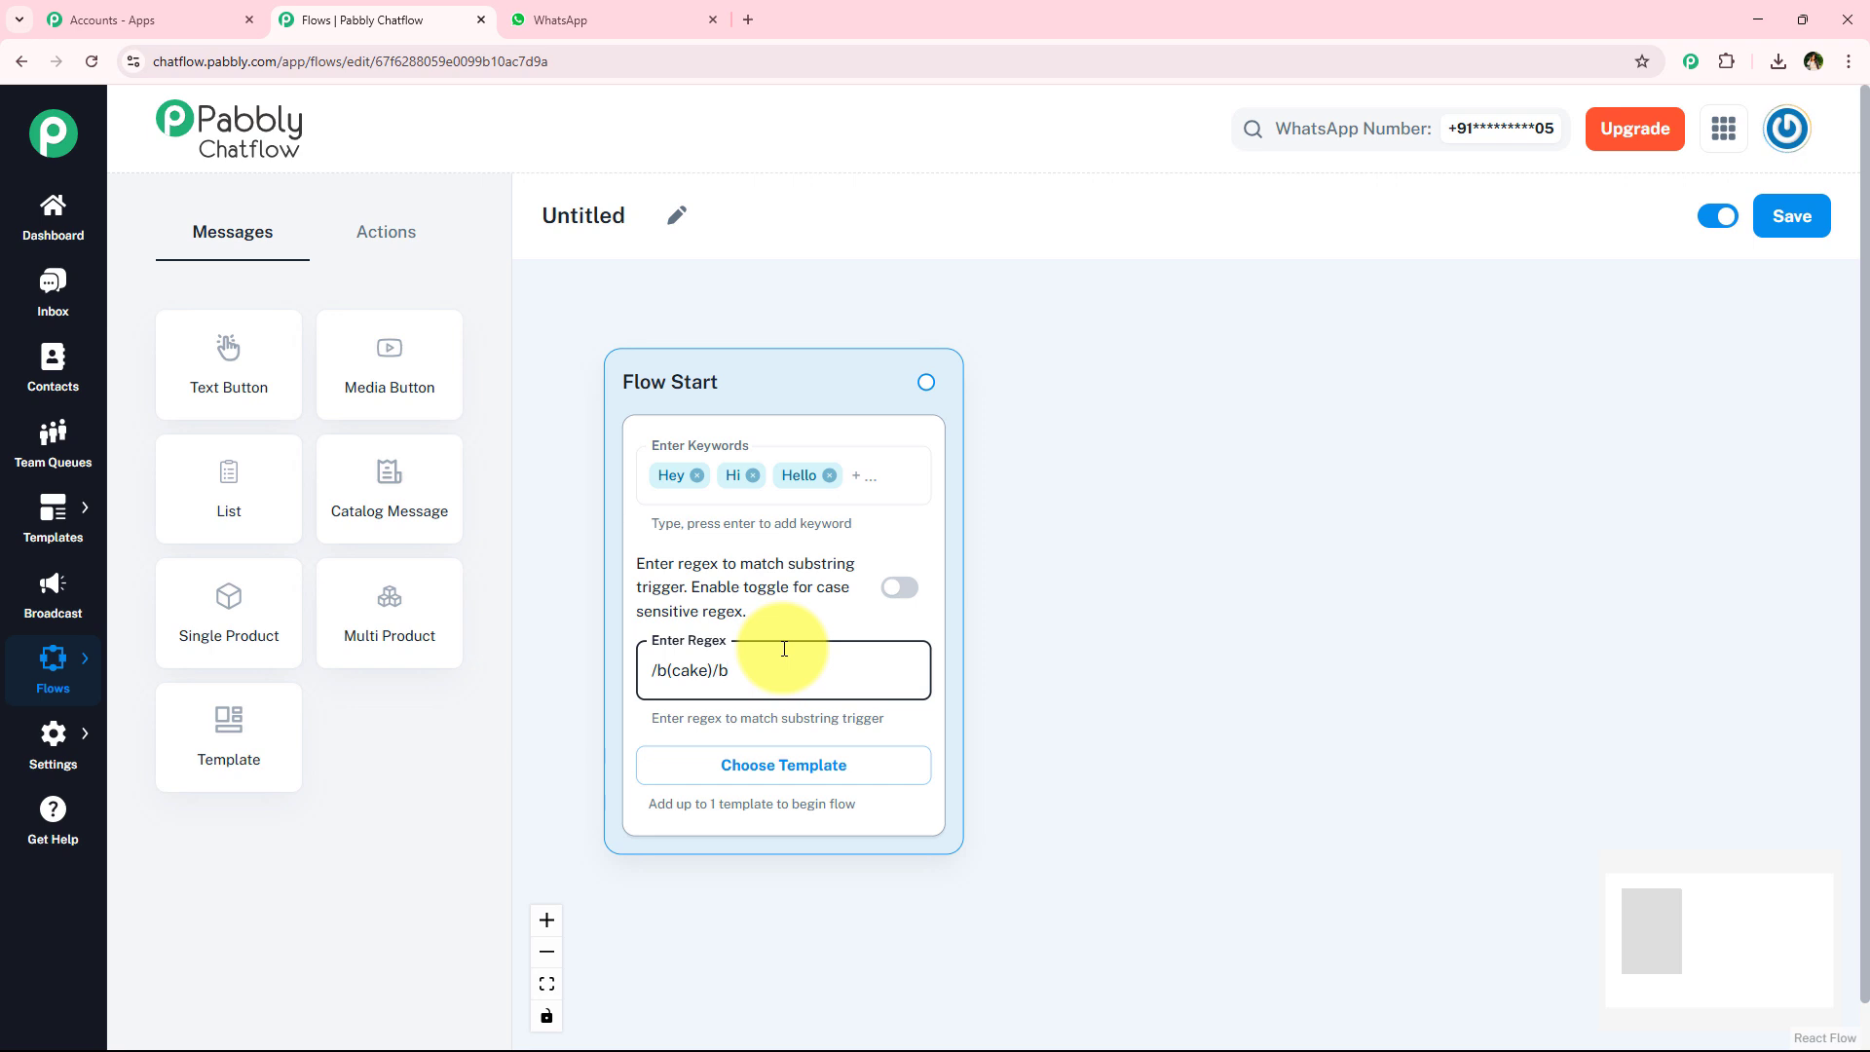
{"action": "triple_click", "coordinate": [765, 679]}
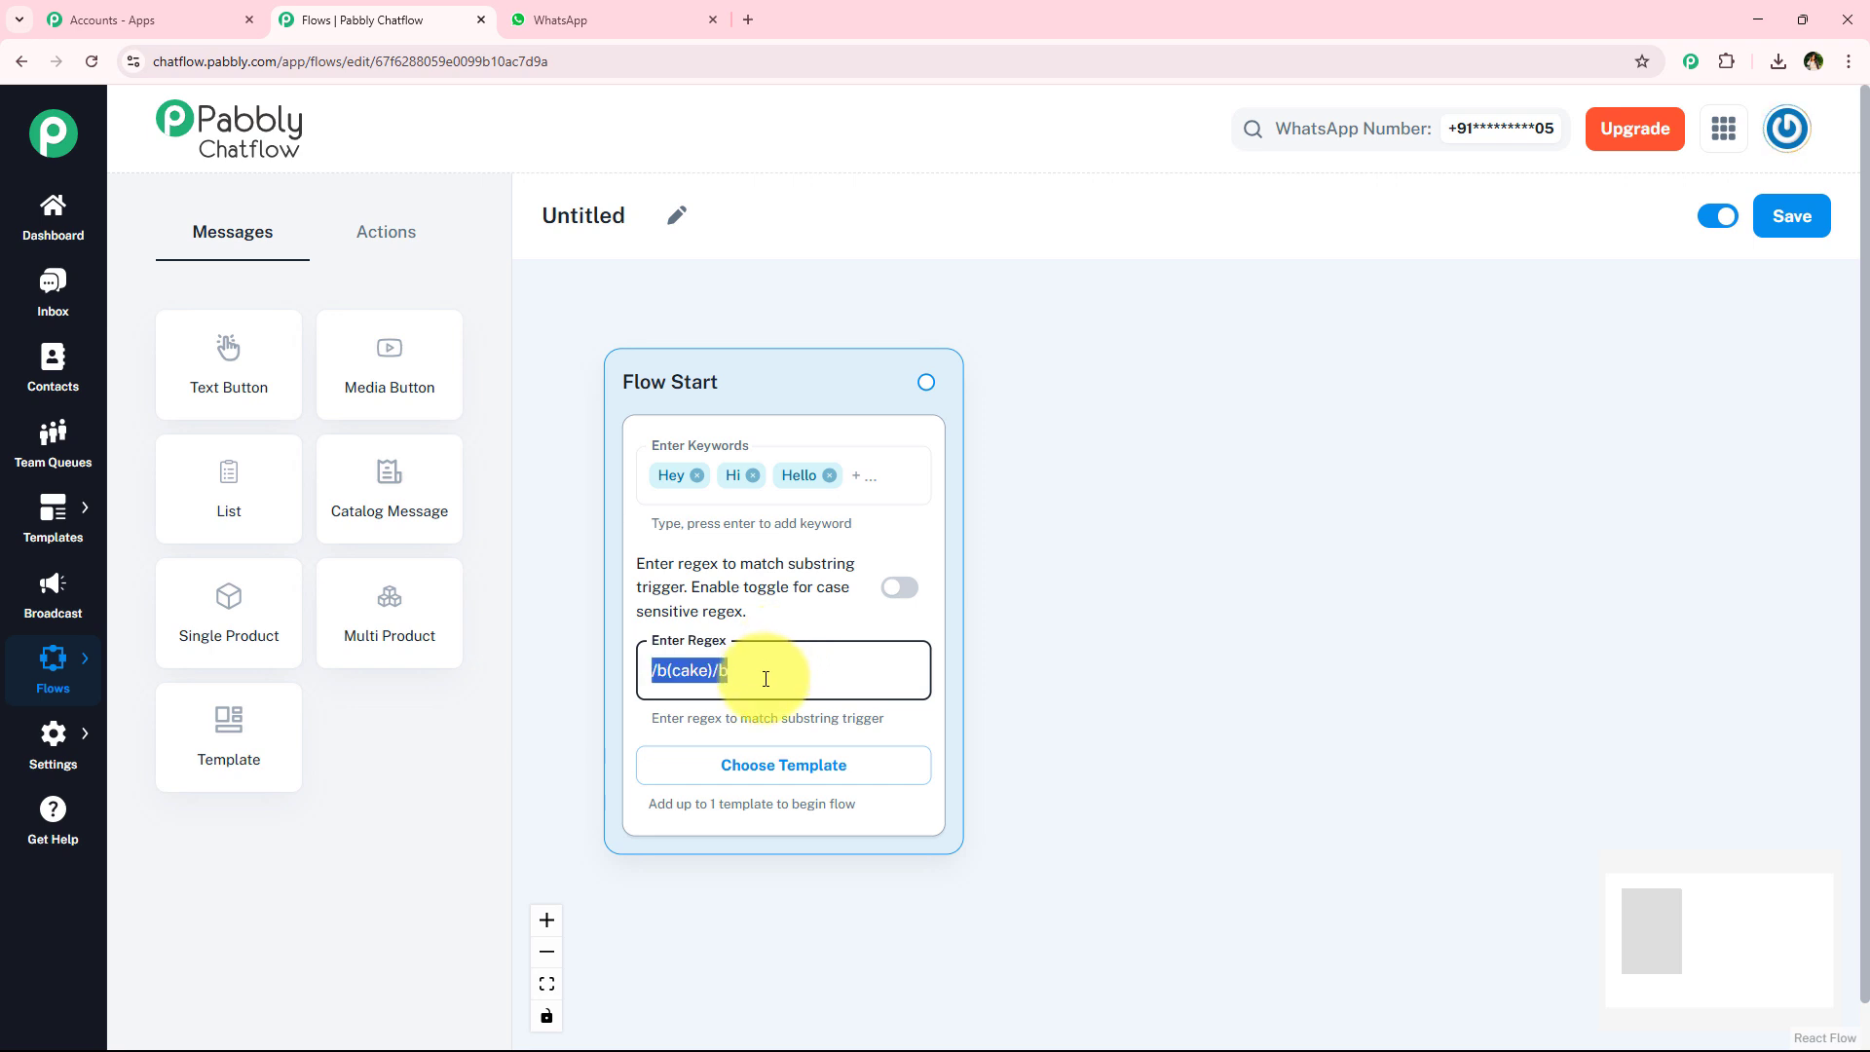
{"action": "key", "text": "BackSpace"}
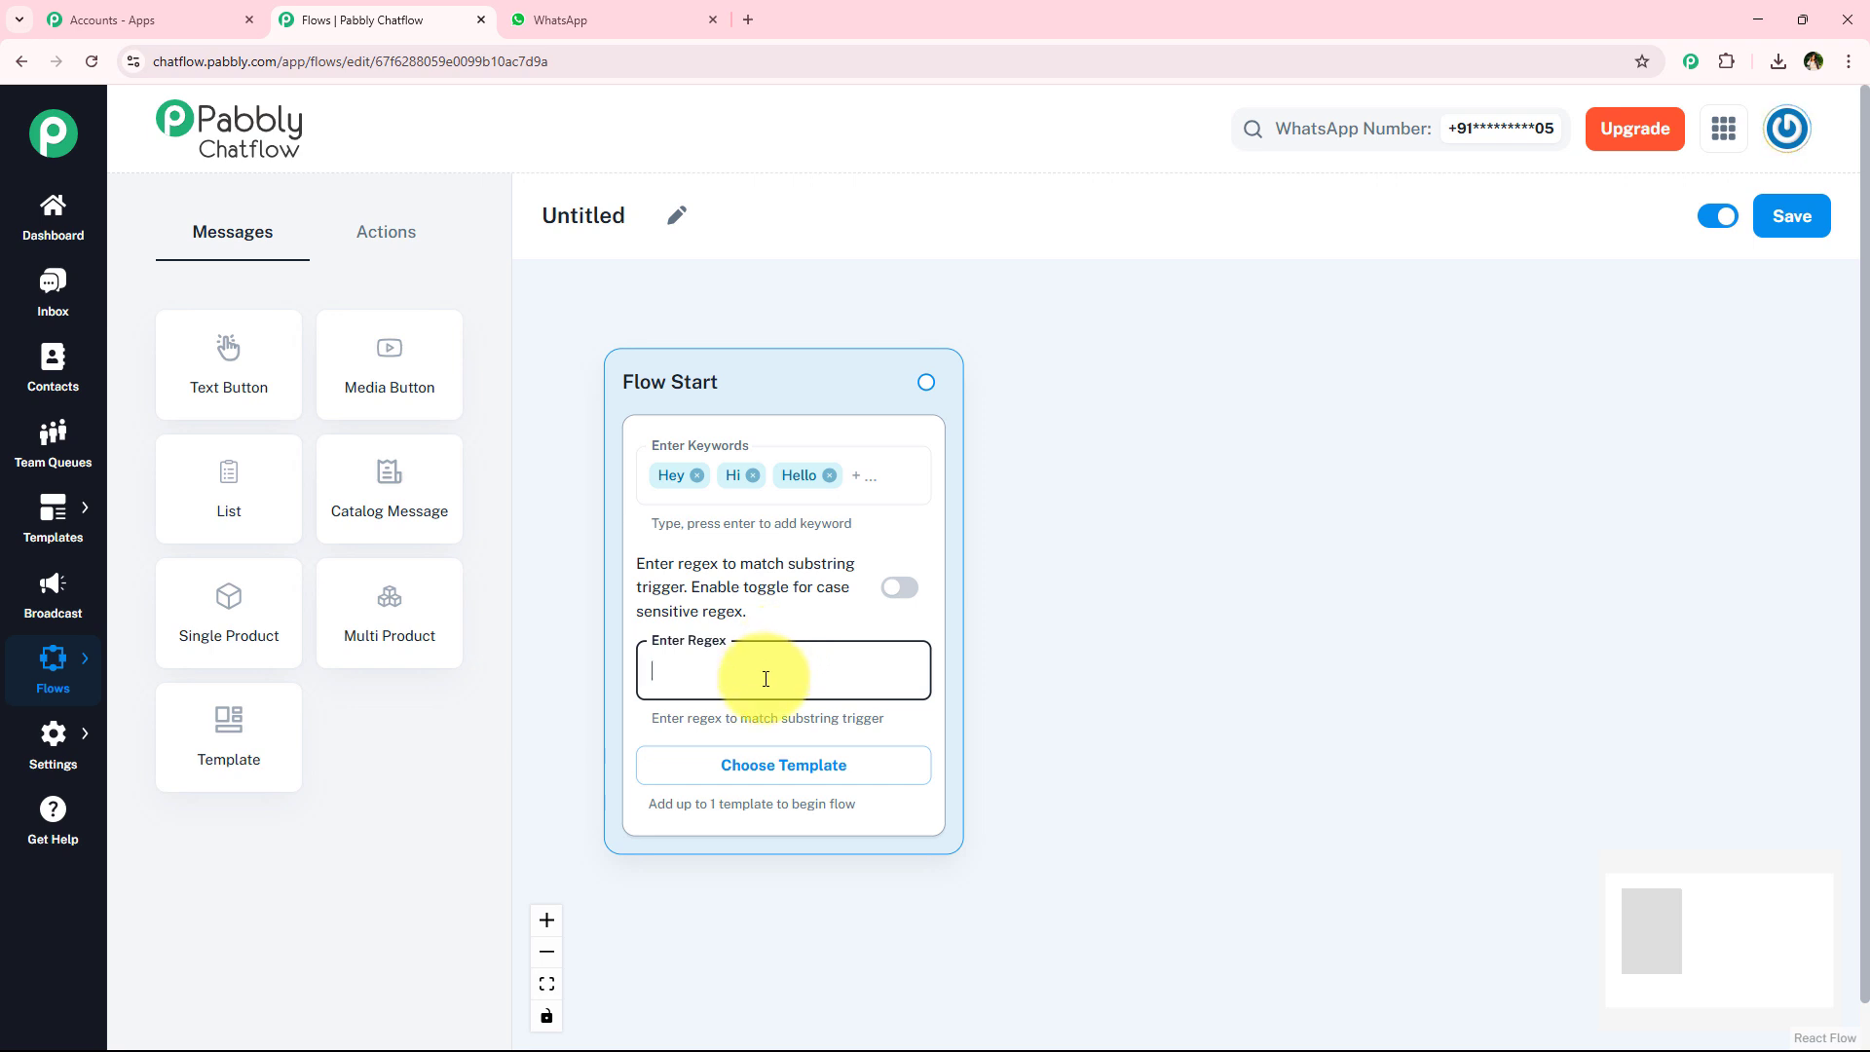
Set the Flow Start regex to \b(bakery|cake|cookie|bread|pastry|gift|bake|shop|menu|order)\b and enable case-sensitive matching.
{"action": "key", "text": "ctrl+v"}
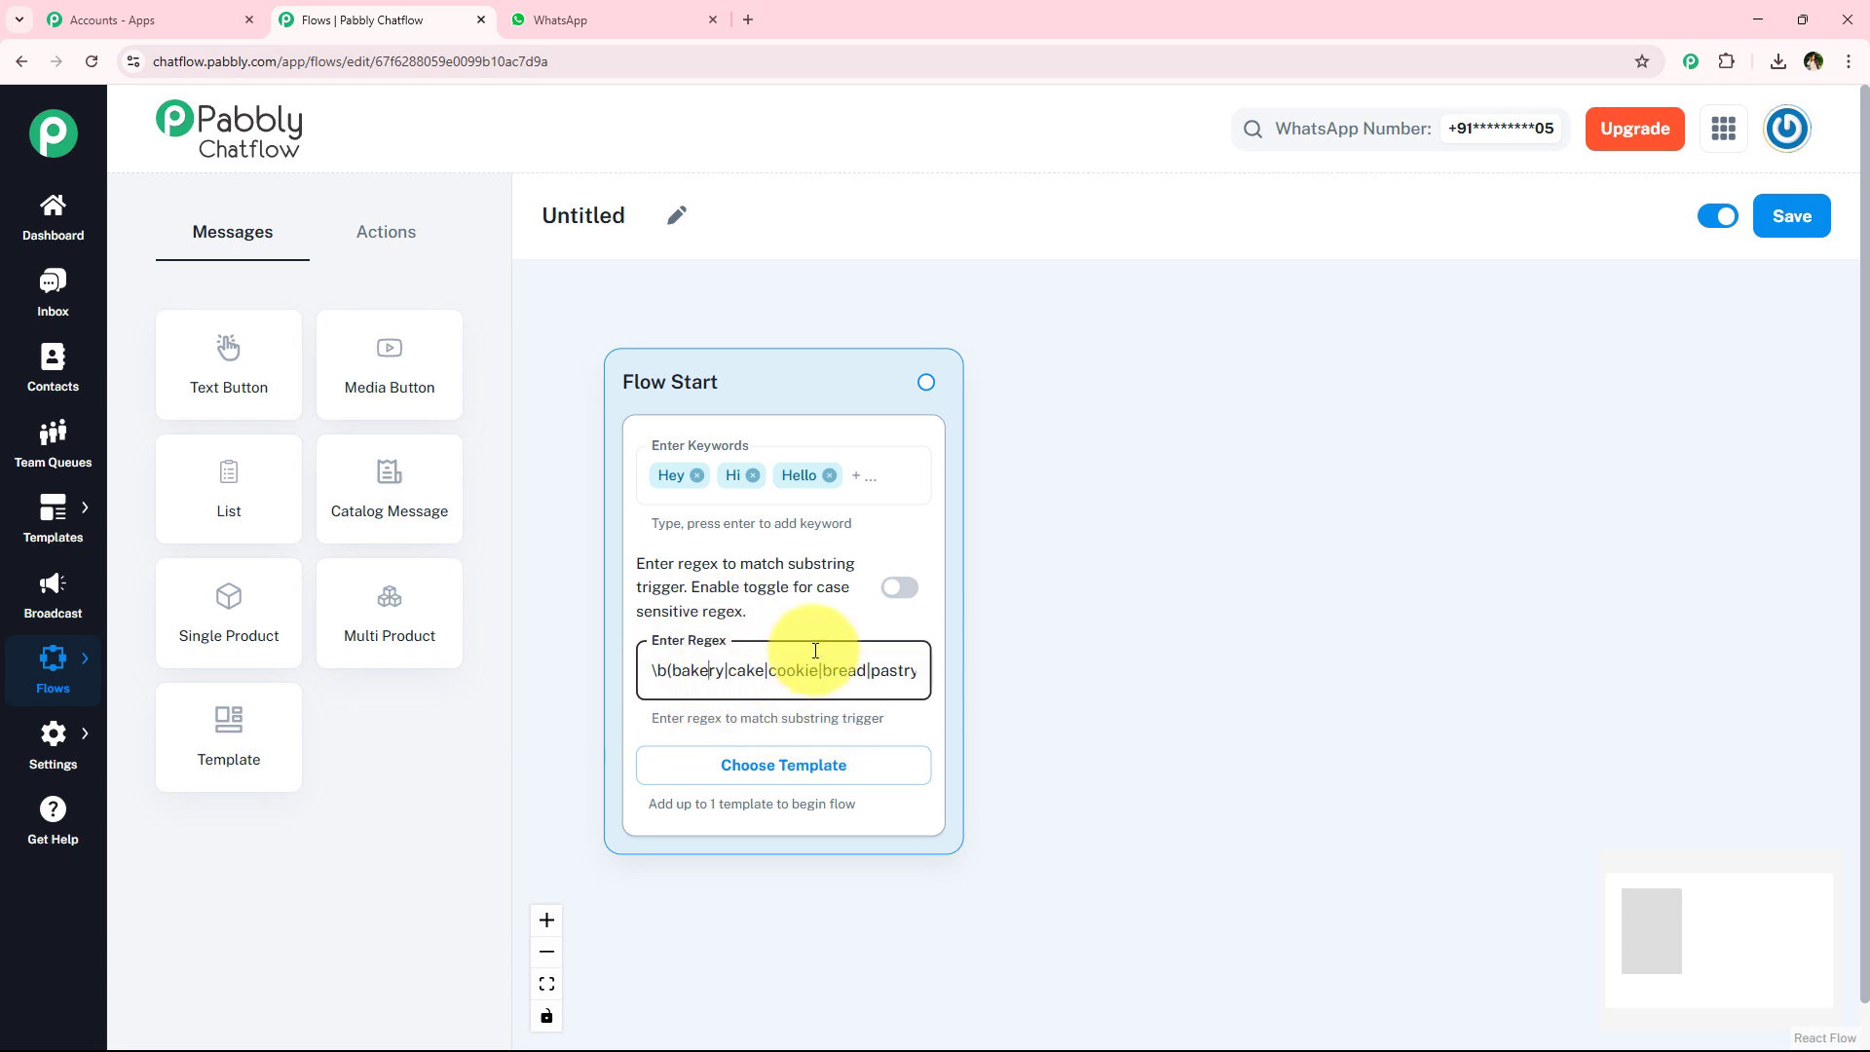
{"action": "key", "text": "Right"}
{"action": "key", "text": "Right"}
{"action": "key", "text": "Right"}
{"action": "key", "text": "Right"}
{"action": "key", "text": "Right"}
{"action": "key", "text": "Right"}
{"action": "key", "text": "Right"}
{"action": "key", "text": "Right"}
{"action": "key", "text": "Right"}
{"action": "key", "text": "Right"}
{"action": "key", "text": "Right"}
{"action": "key", "text": "Right"}
{"action": "key", "text": "Right"}
{"action": "key", "text": "Right"}
{"action": "key", "text": "Right"}
{"action": "key", "text": "Right"}
{"action": "key", "text": "Right"}
{"action": "key", "text": "Right"}
{"action": "key", "text": "Right"}
{"action": "key", "text": "Right"}
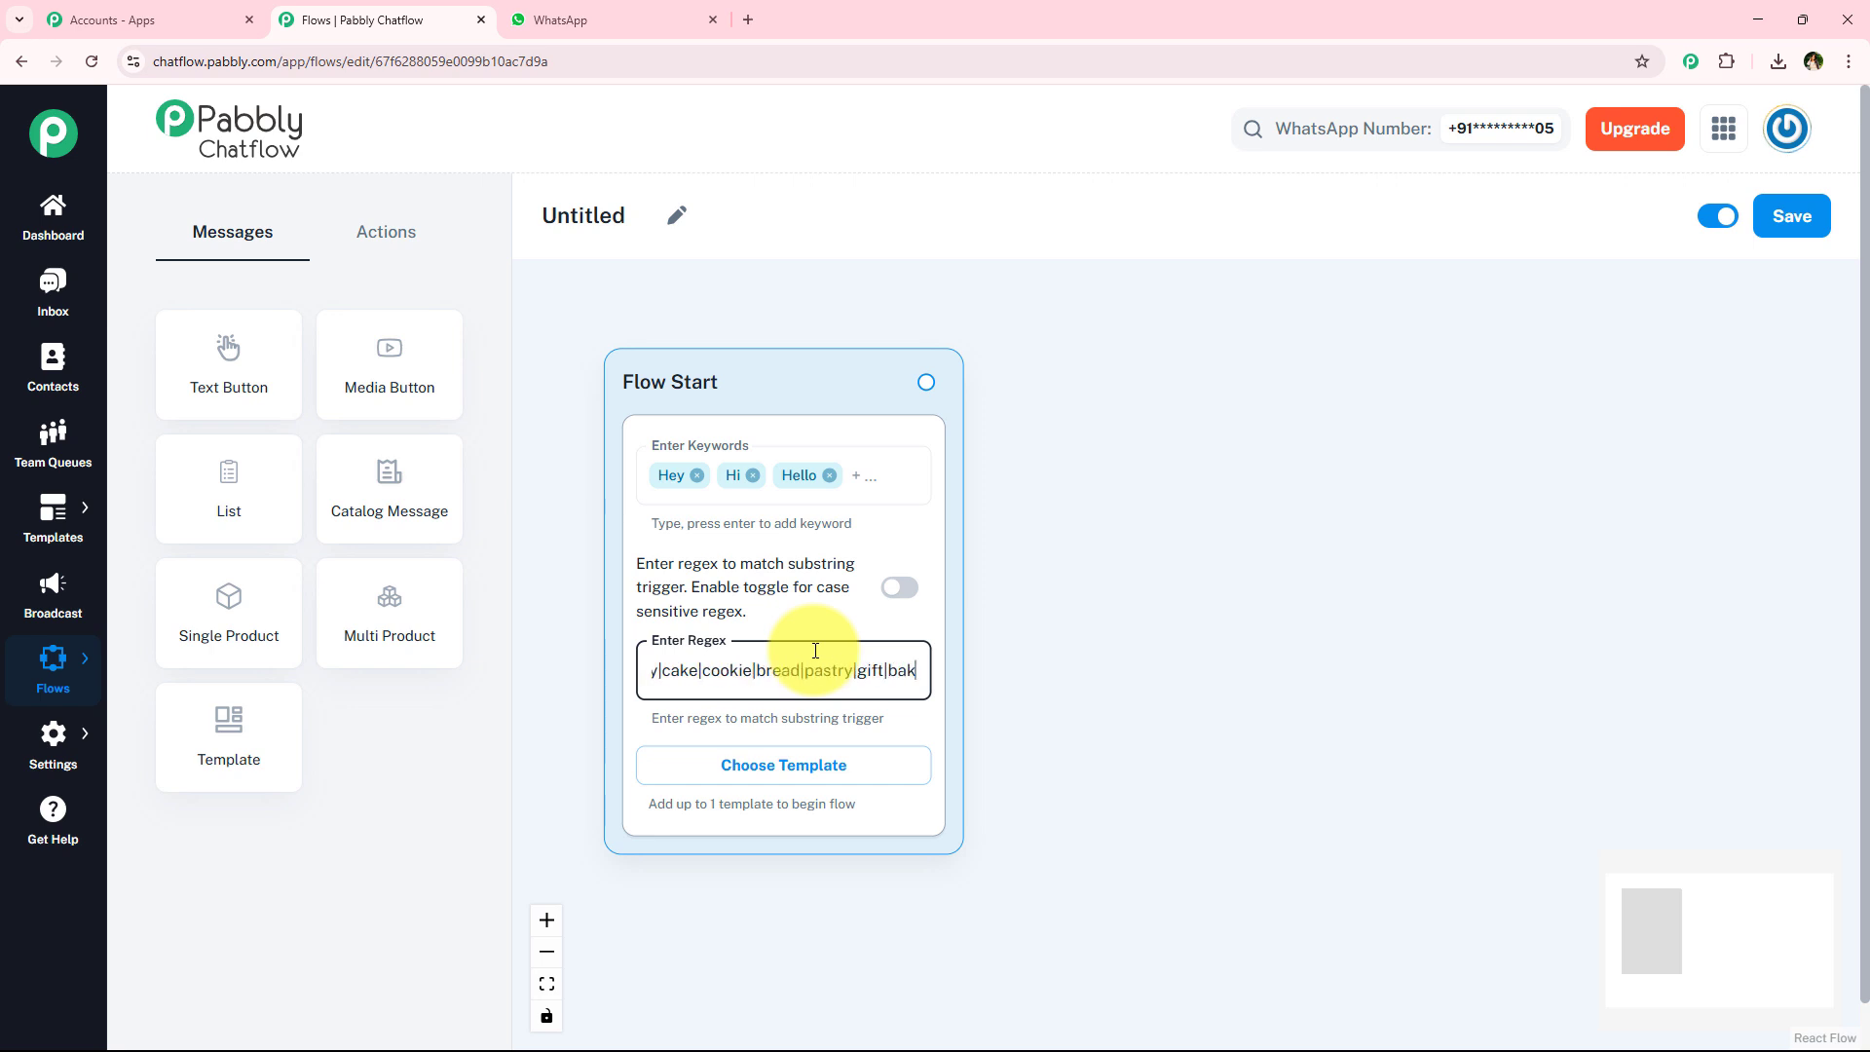
{"action": "key", "text": "Right"}
{"action": "key", "text": "Right"}
{"action": "key", "text": "Right"}
{"action": "key", "text": "Right"}
{"action": "key", "text": "Right"}
{"action": "key", "text": "Right"}
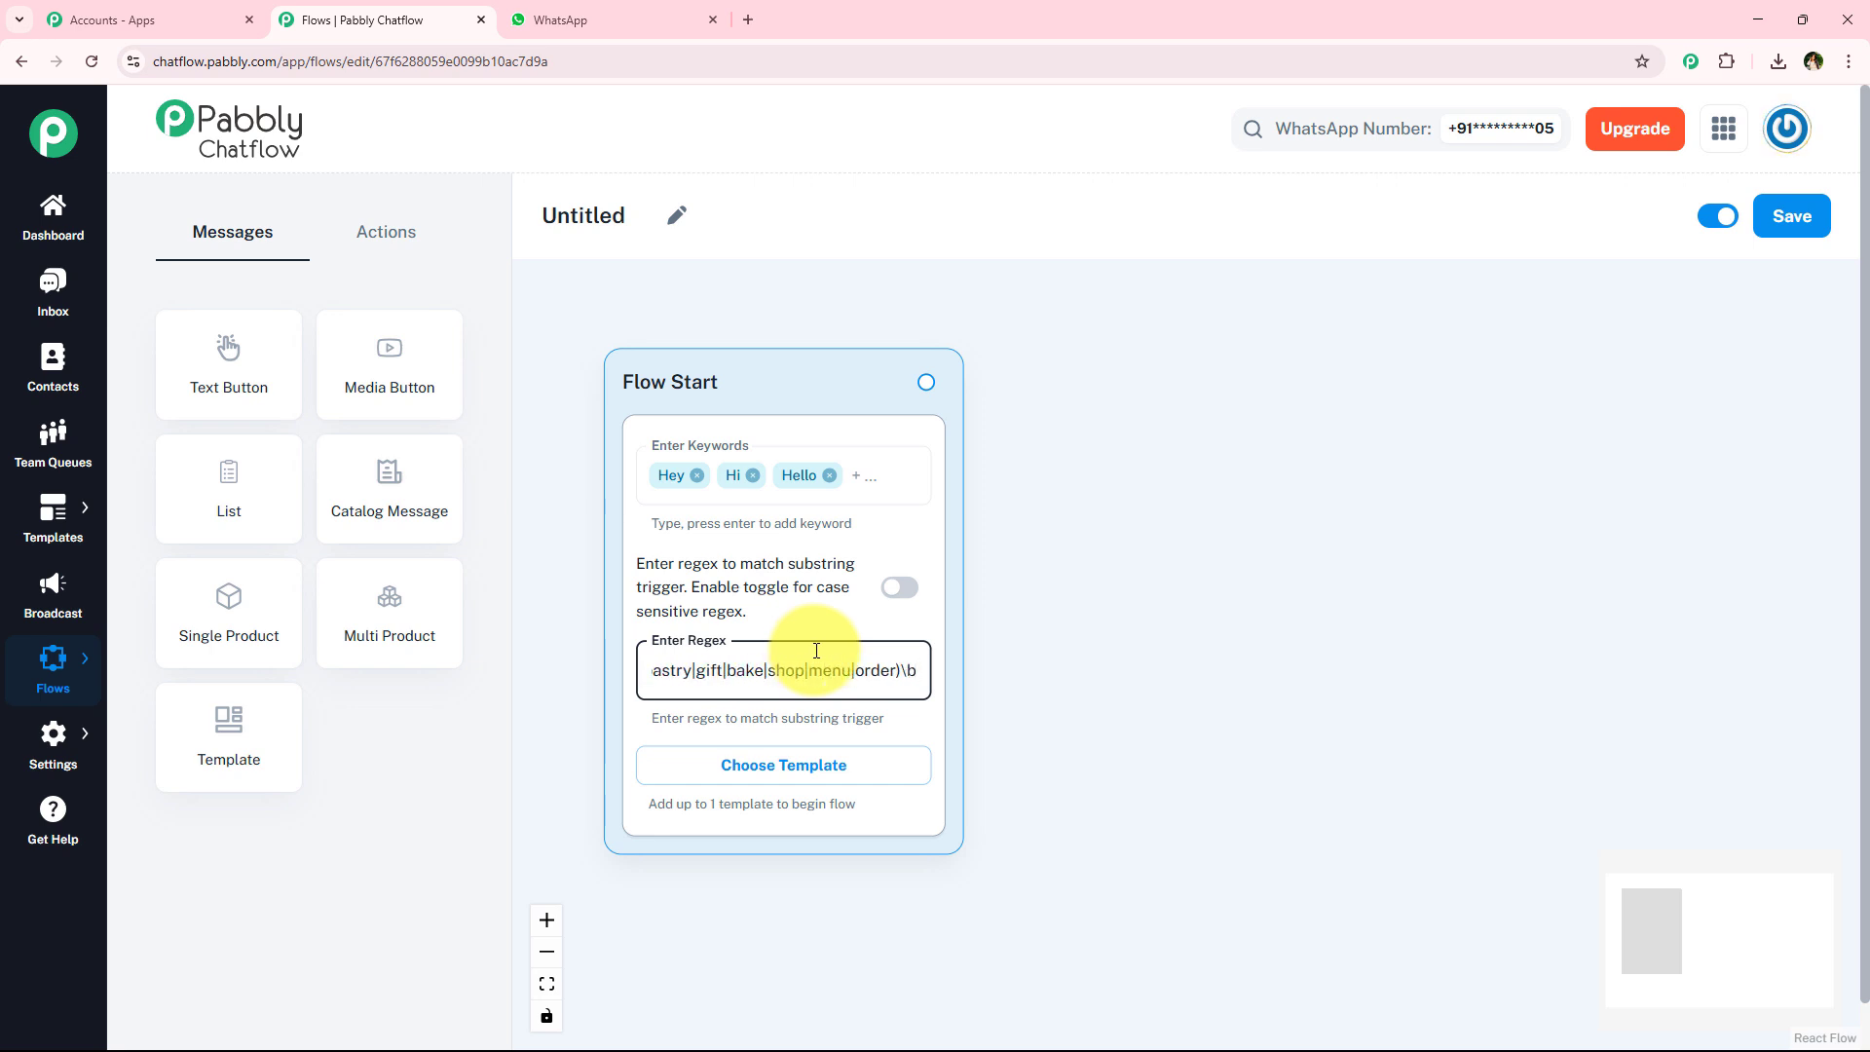
{"action": "left_click", "coordinate": [1106, 626]}
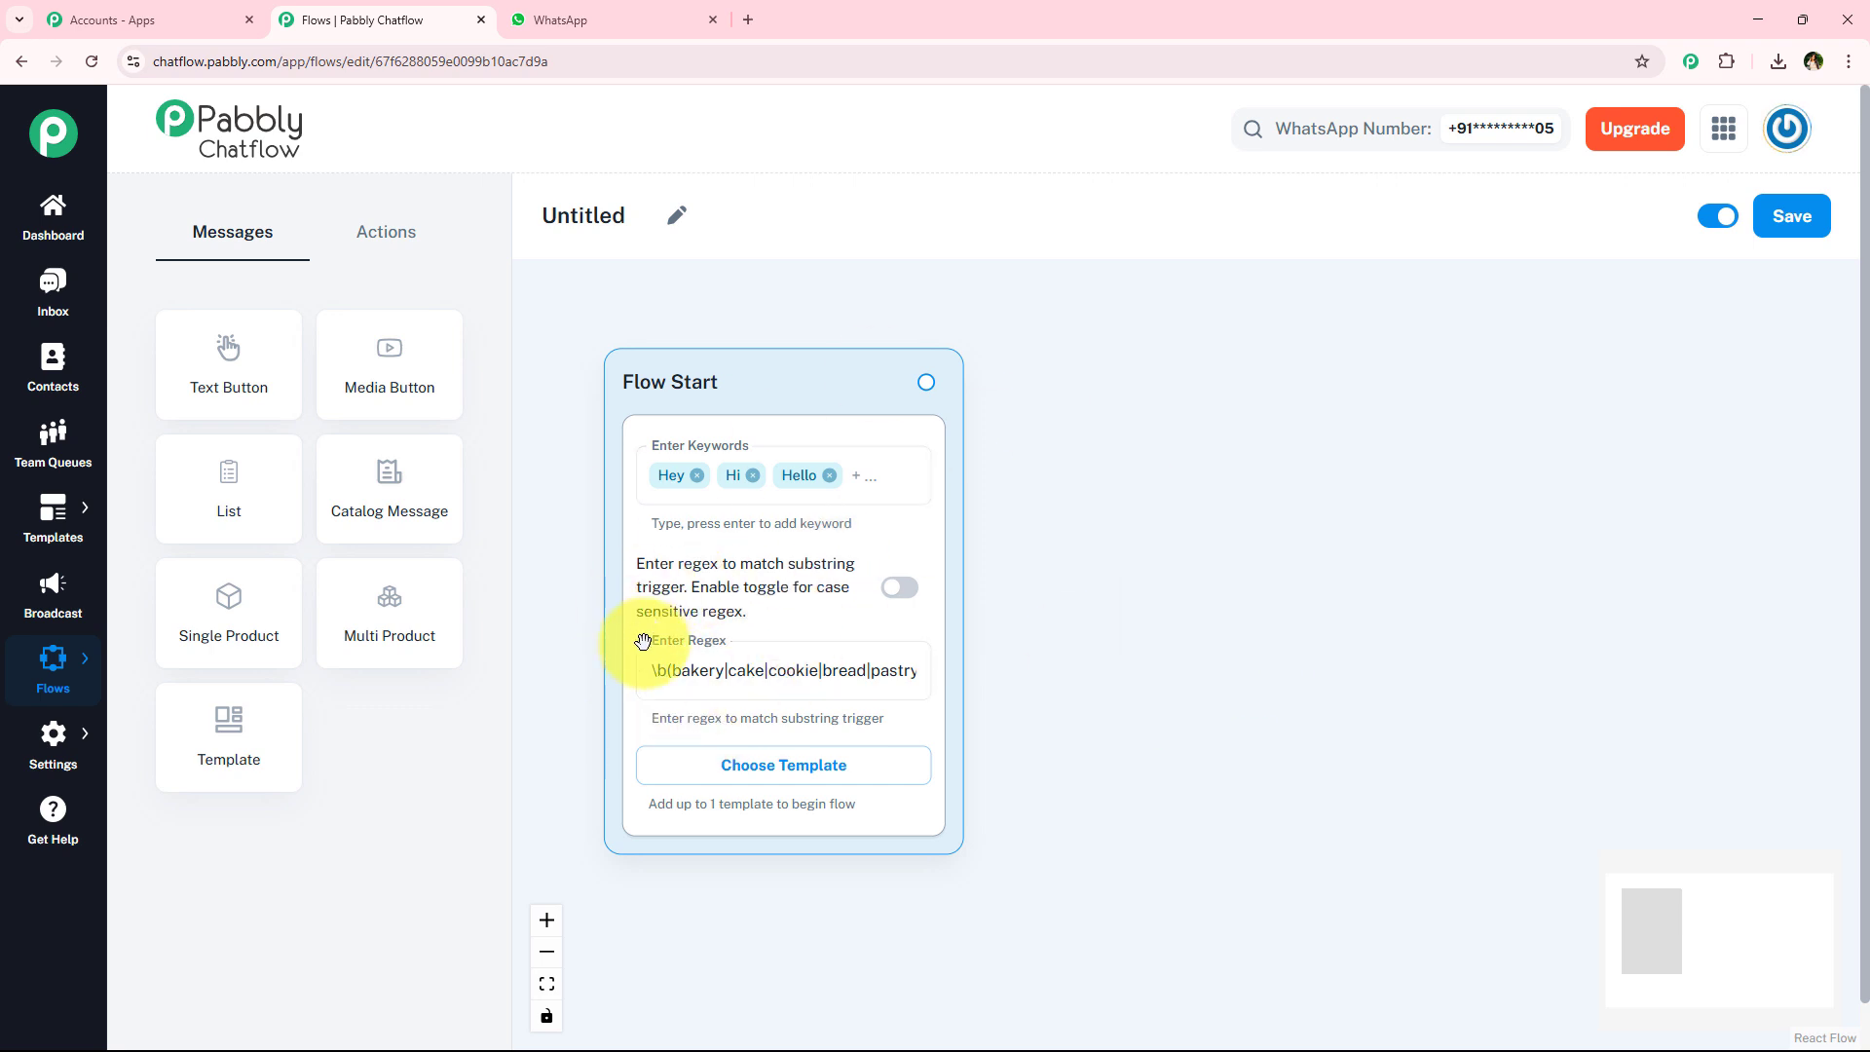
{"action": "left_click", "coordinate": [900, 587]}
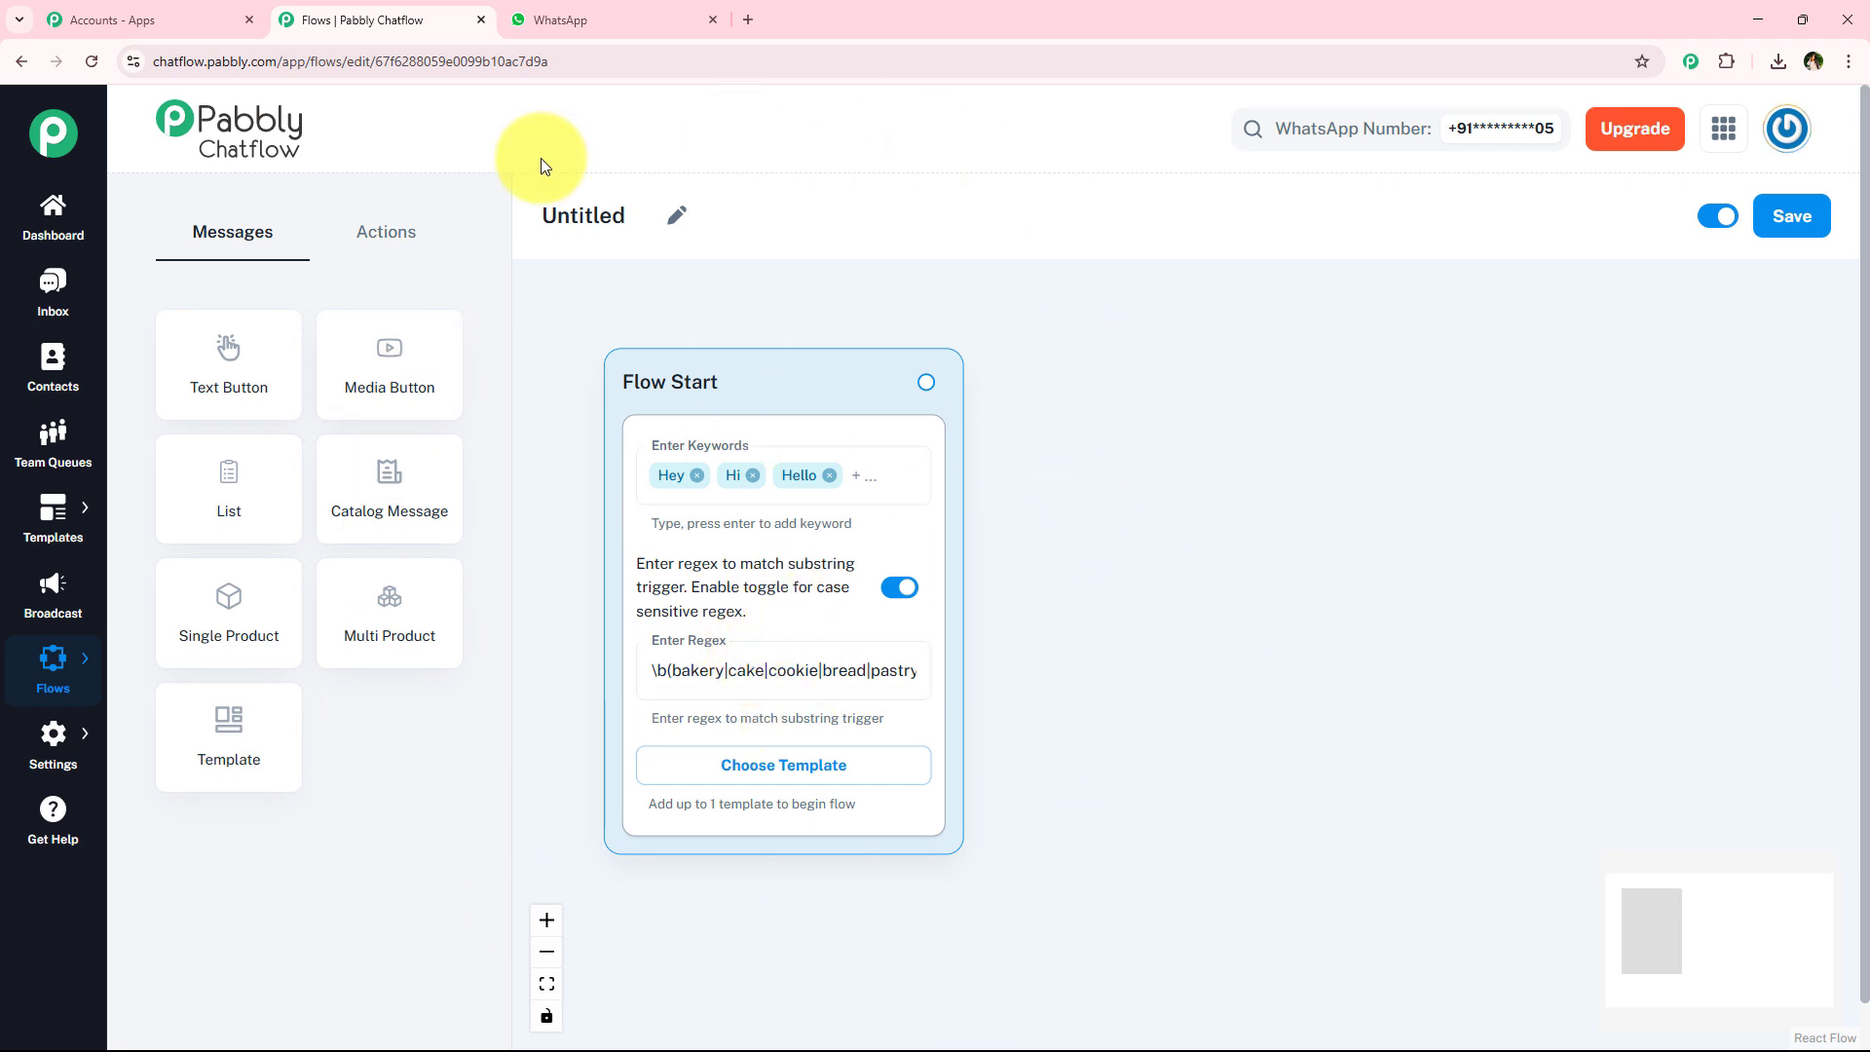
Add an Ask Question block beside Flow Start and connect Flow Start to it.
{"action": "scroll", "coordinate": [973, 531], "scroll_direction": "down", "scroll_amount": 1}
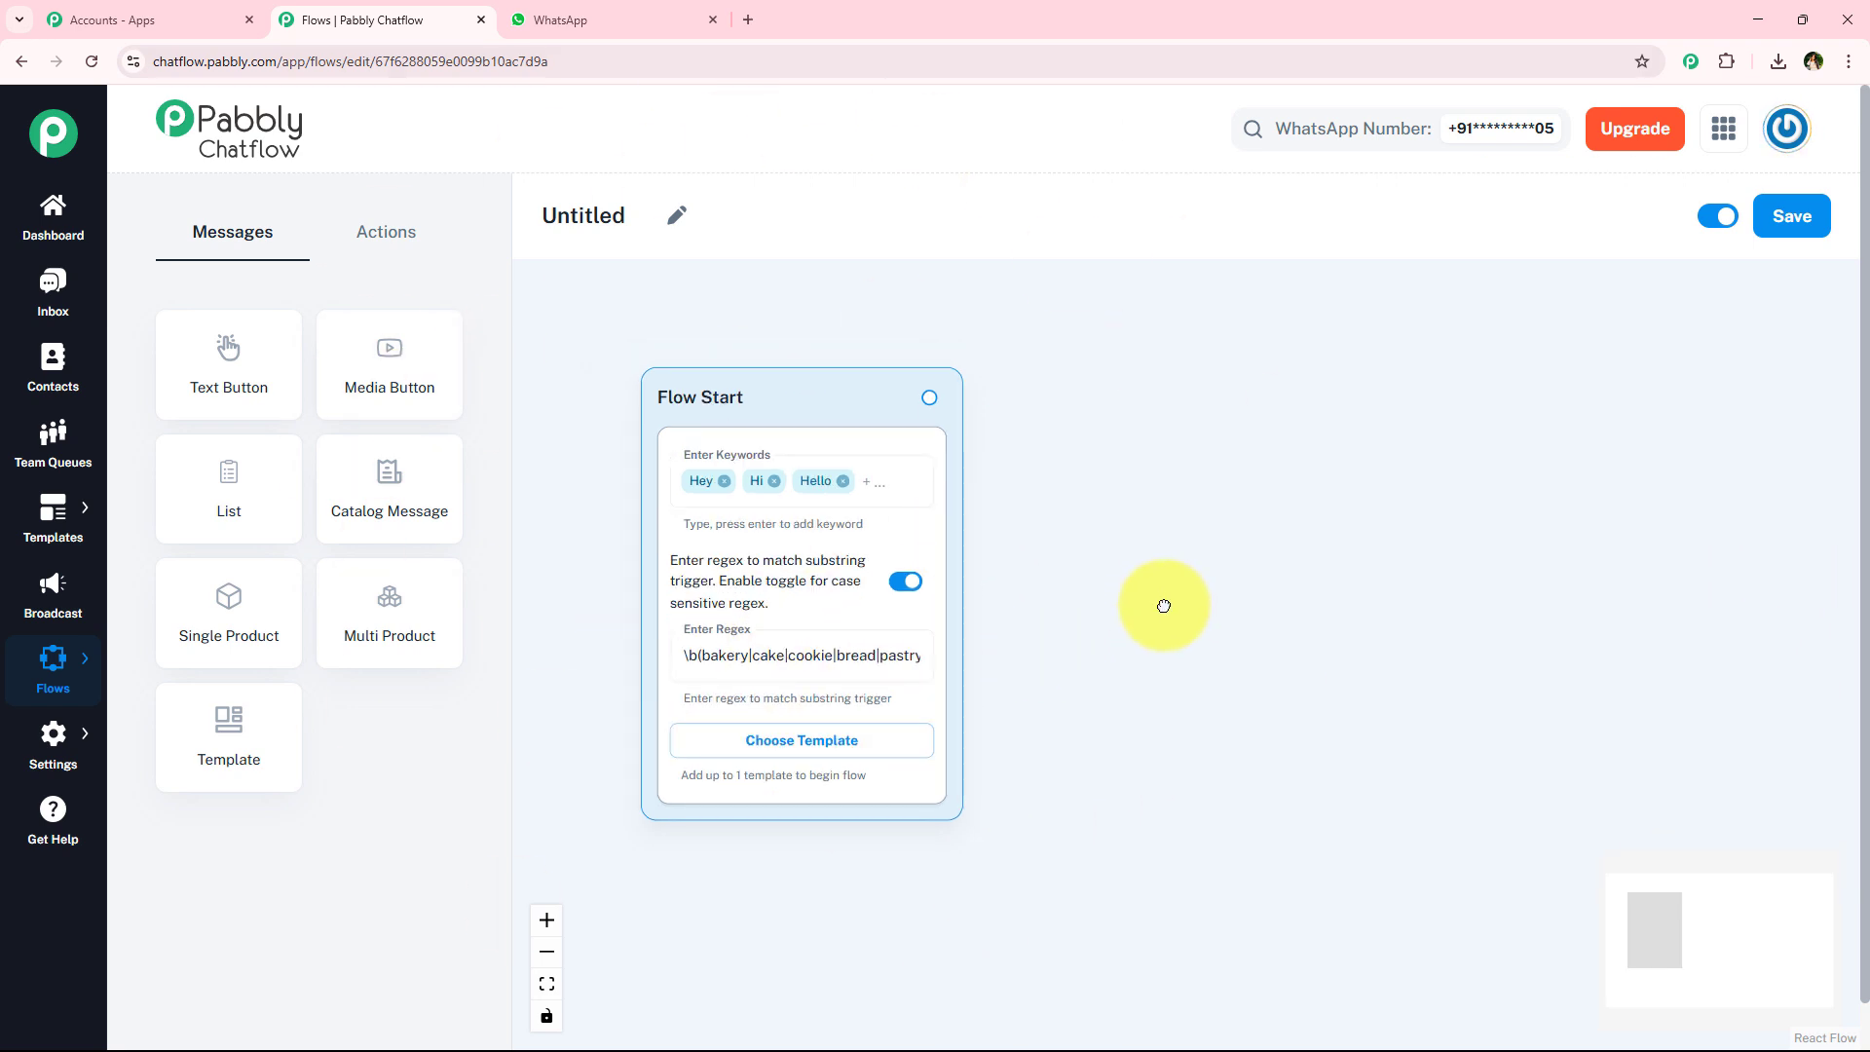
{"action": "left_click_drag", "start_coordinate": [1163, 605], "coordinate": [1085, 613]}
{"action": "scroll", "coordinate": [972, 687], "scroll_direction": "up", "scroll_amount": 1}
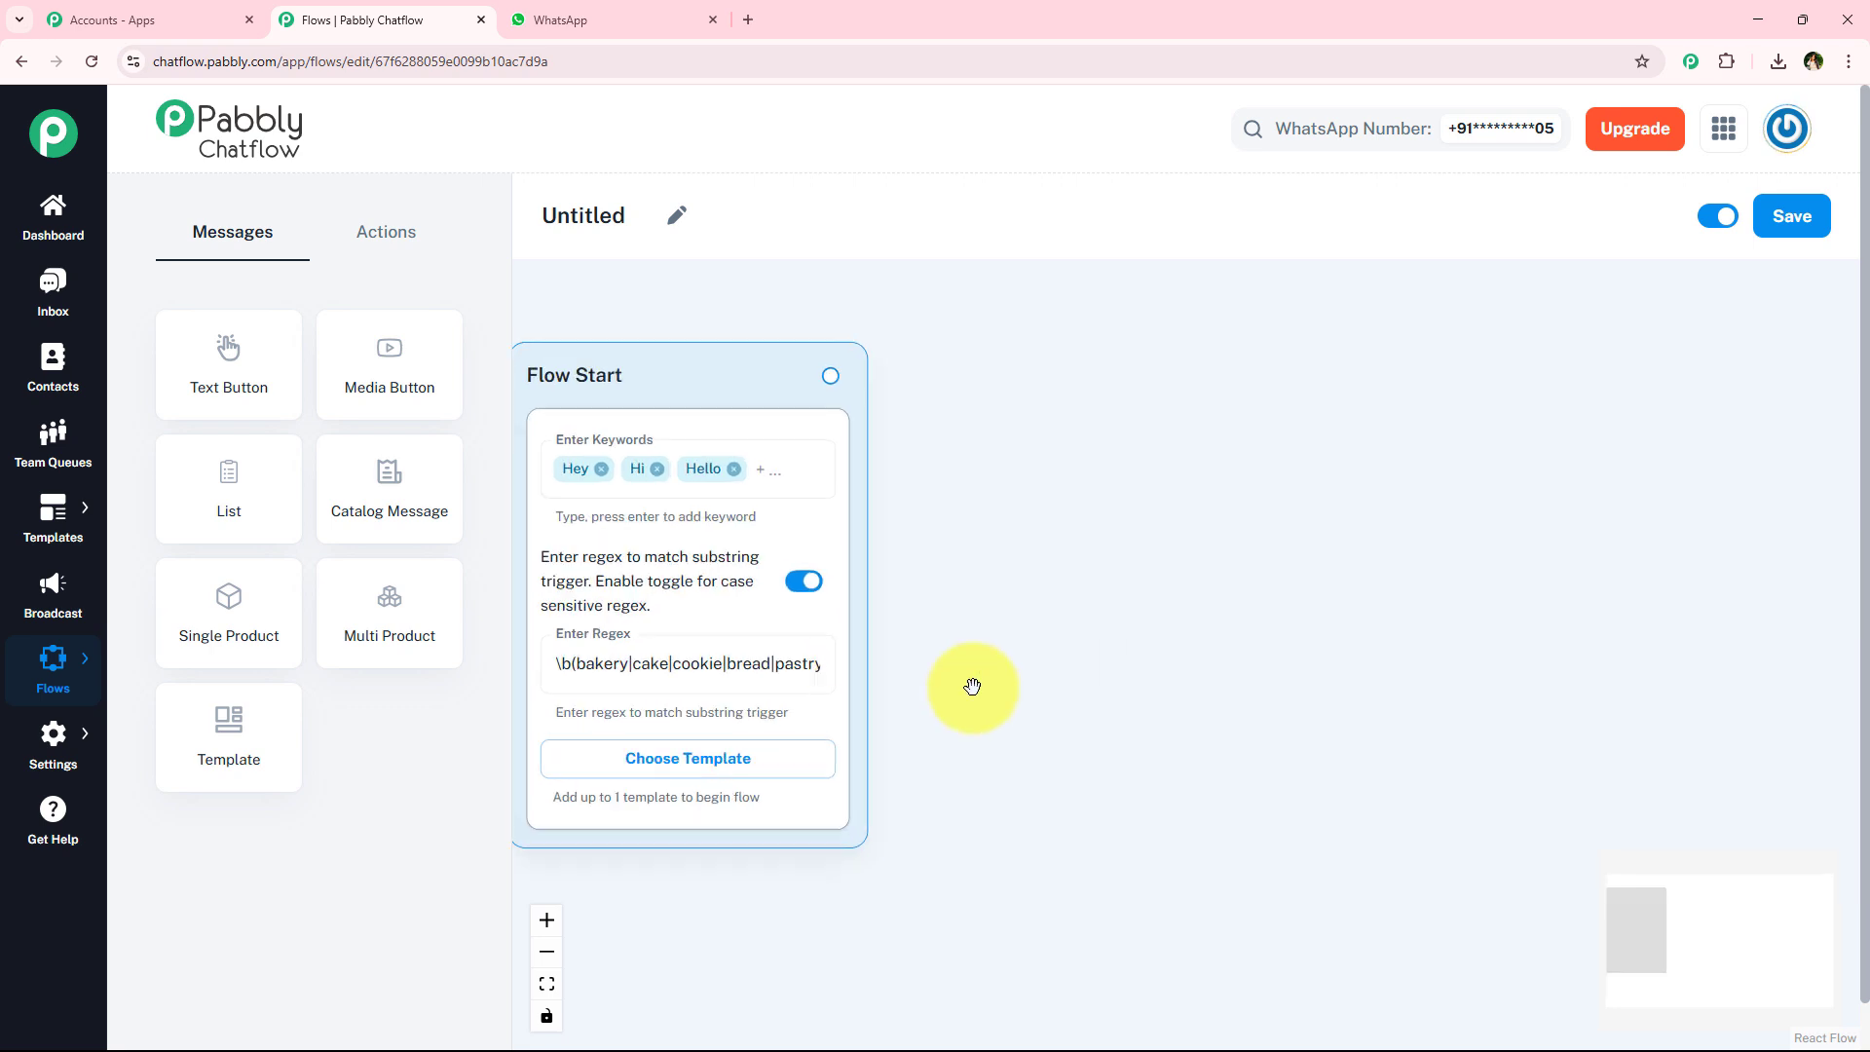
{"action": "mouse_move", "coordinate": [972, 655]}
{"action": "left_mouse_down"}
{"action": "mouse_move", "coordinate": [1014, 656]}
{"action": "mouse_move", "coordinate": [995, 649]}
{"action": "left_mouse_up"}
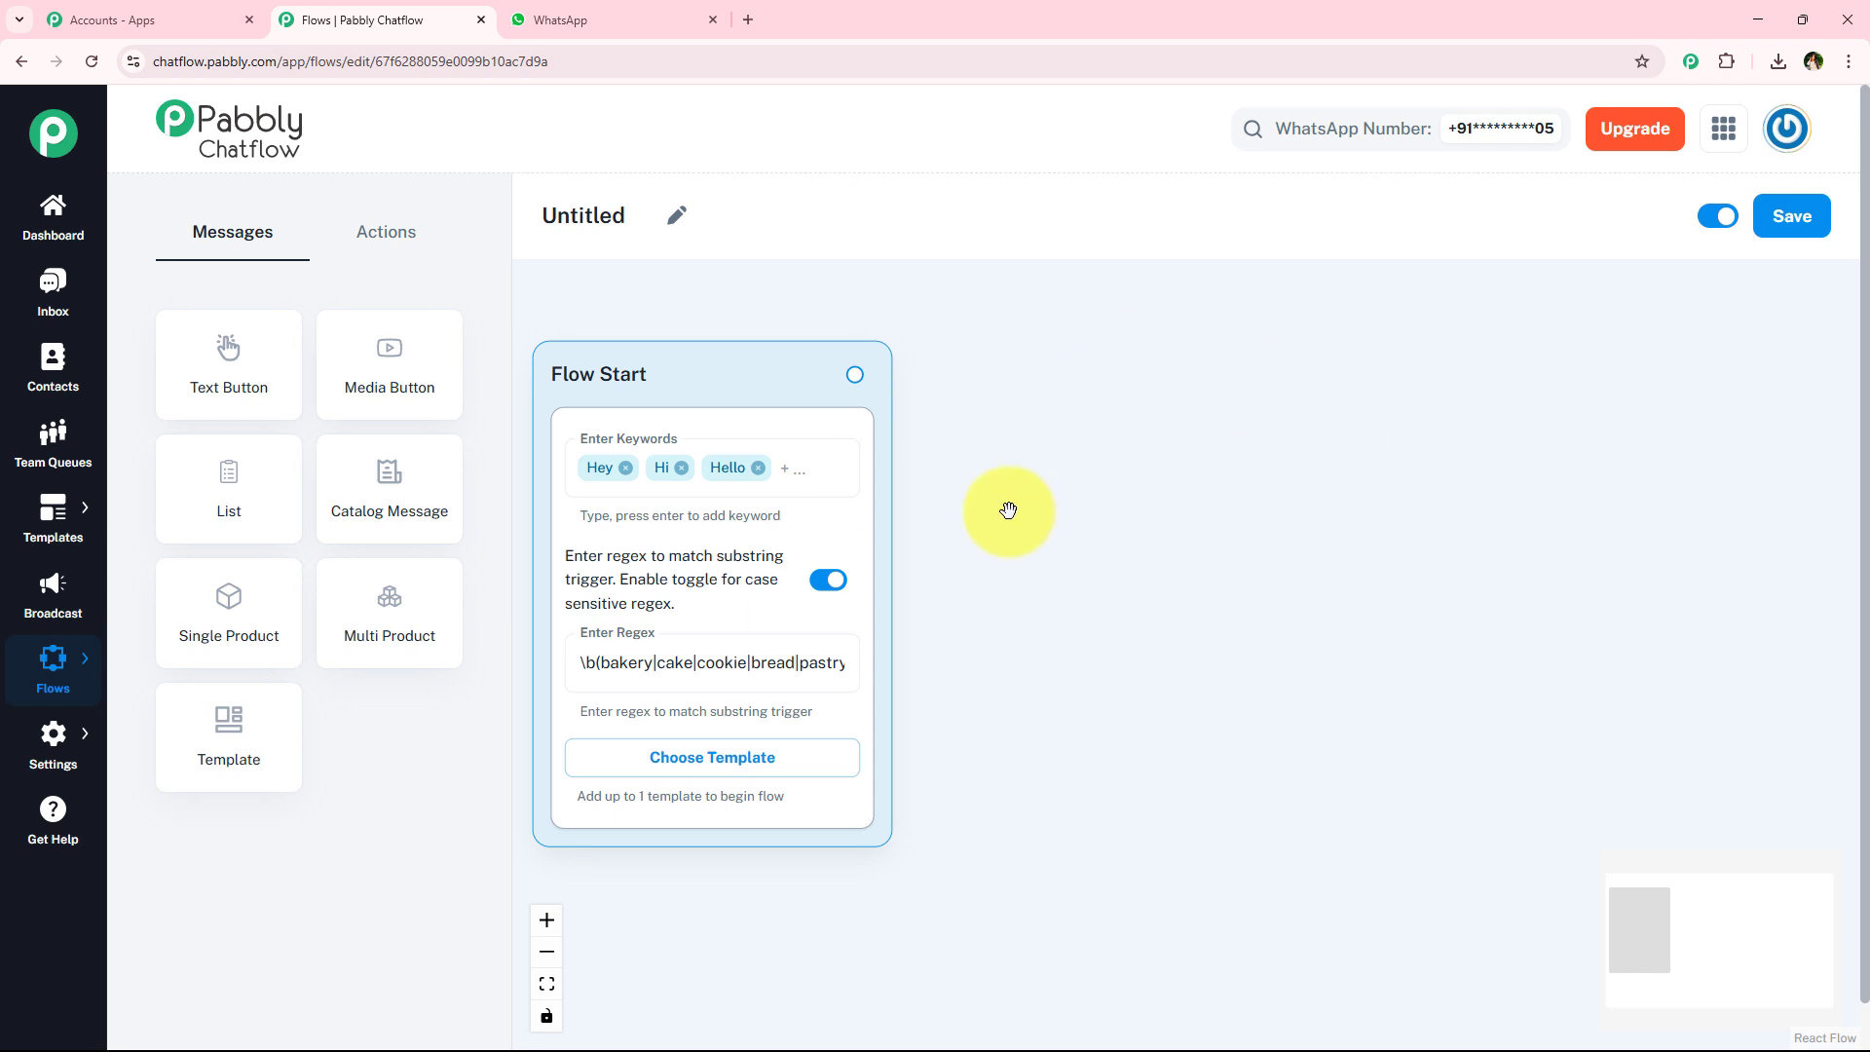
{"action": "left_click", "coordinate": [394, 238]}
{"action": "left_click_drag", "start_coordinate": [389, 514], "coordinate": [1084, 334]}
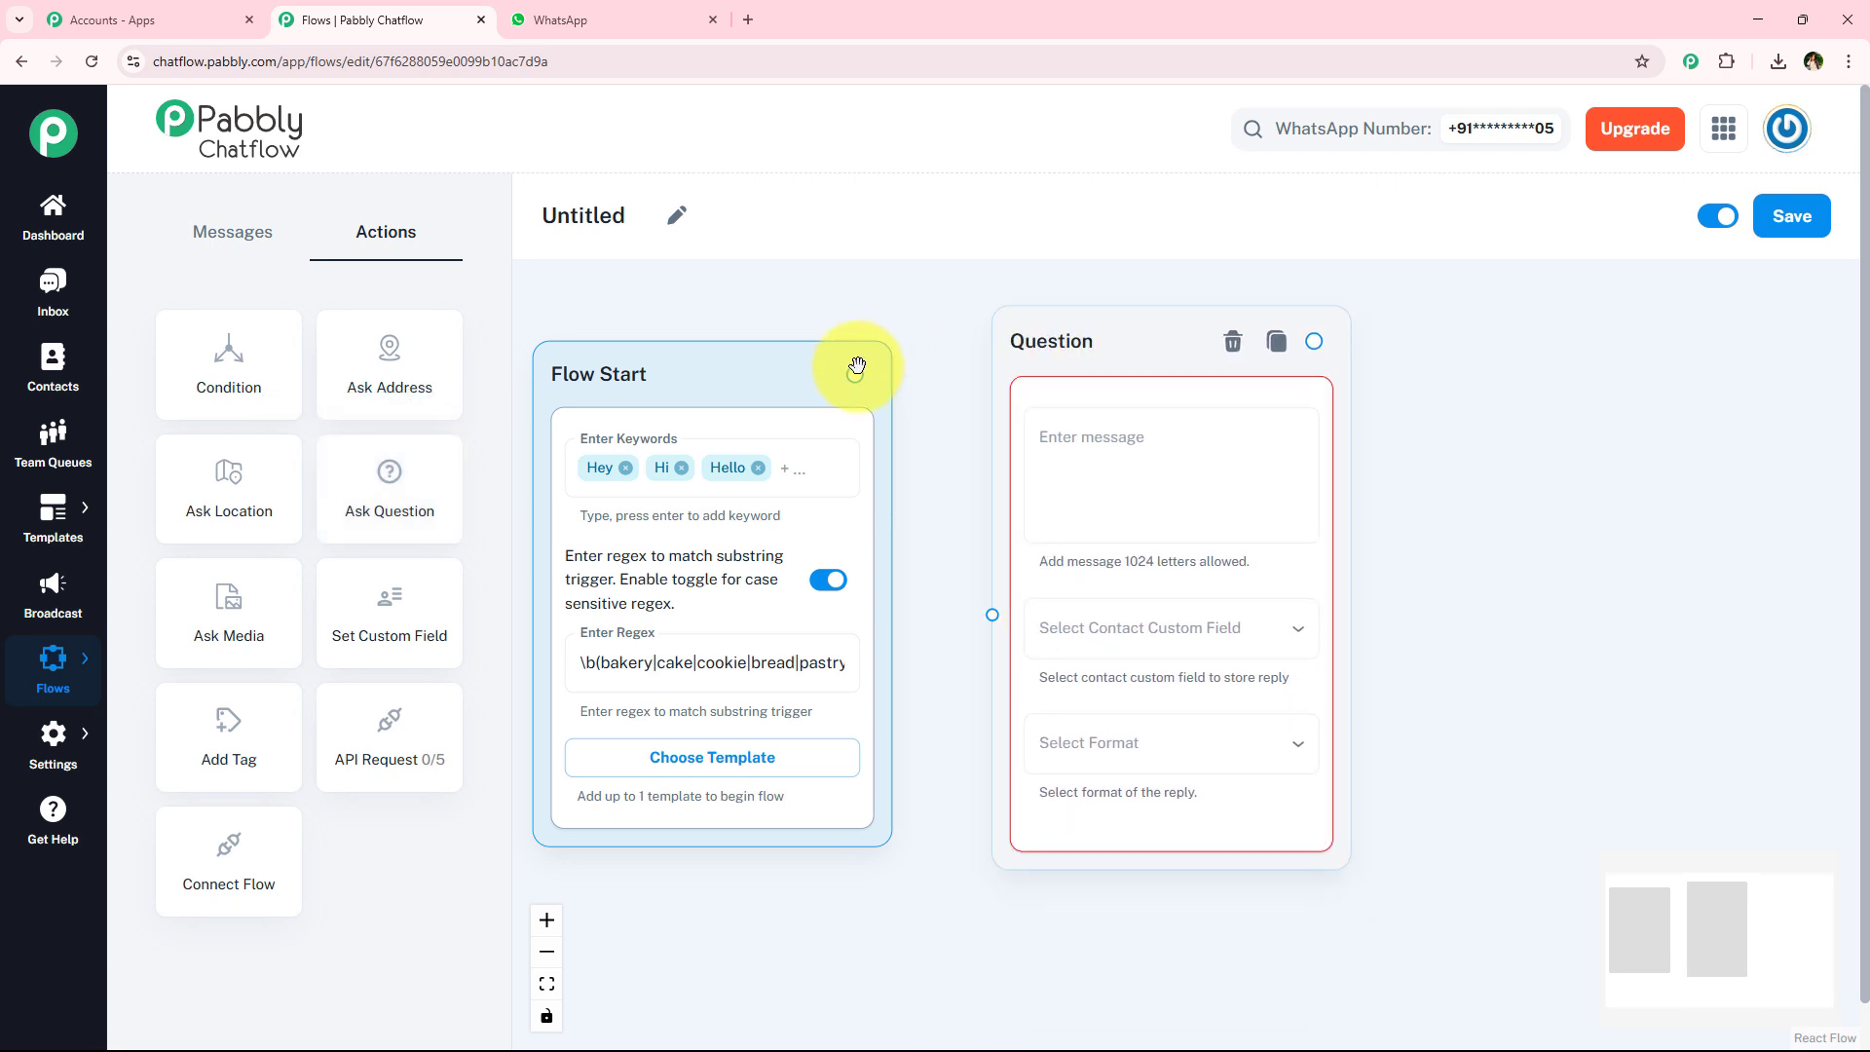
{"action": "left_click_drag", "start_coordinate": [855, 374], "coordinate": [992, 614]}
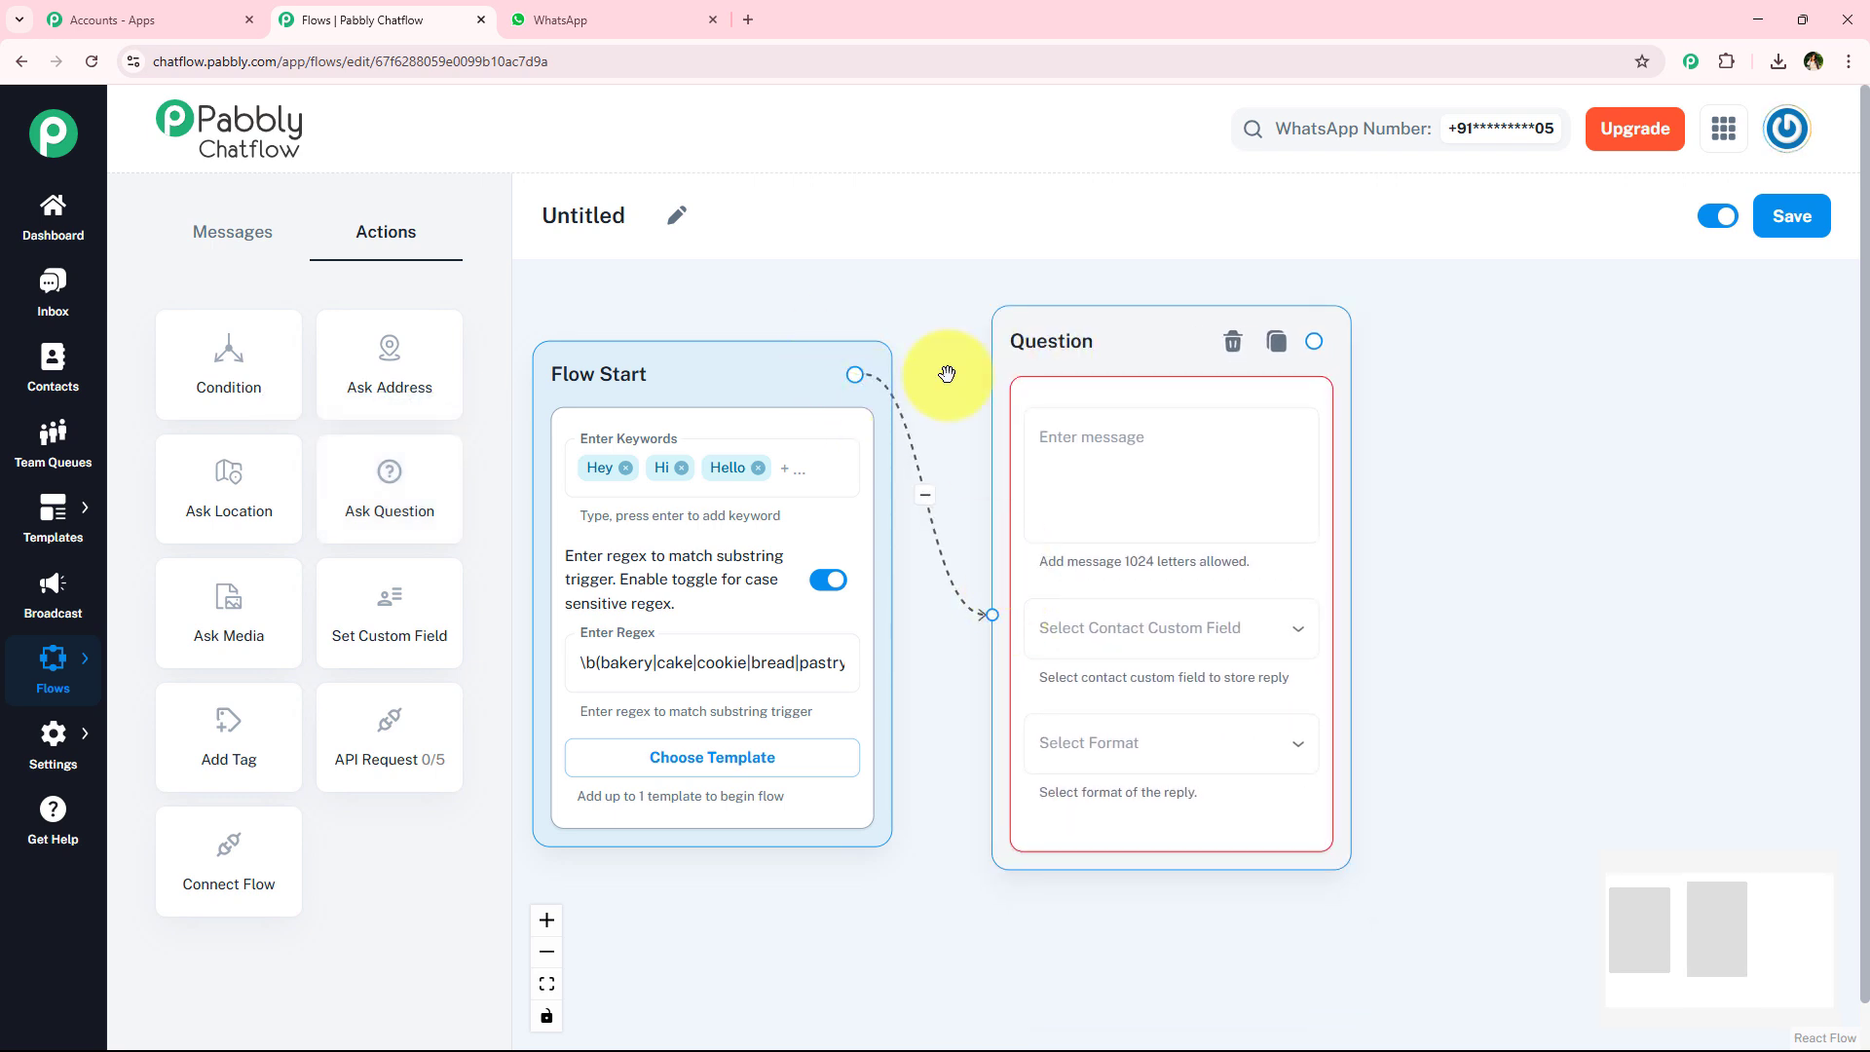
{"action": "left_click_drag", "start_coordinate": [1065, 359], "coordinate": [1066, 397]}
Enter the Question block's message welcoming the customer to Sweet Crumbs Bakery and asking for their full name.
{"action": "left_click", "coordinate": [1163, 492]}
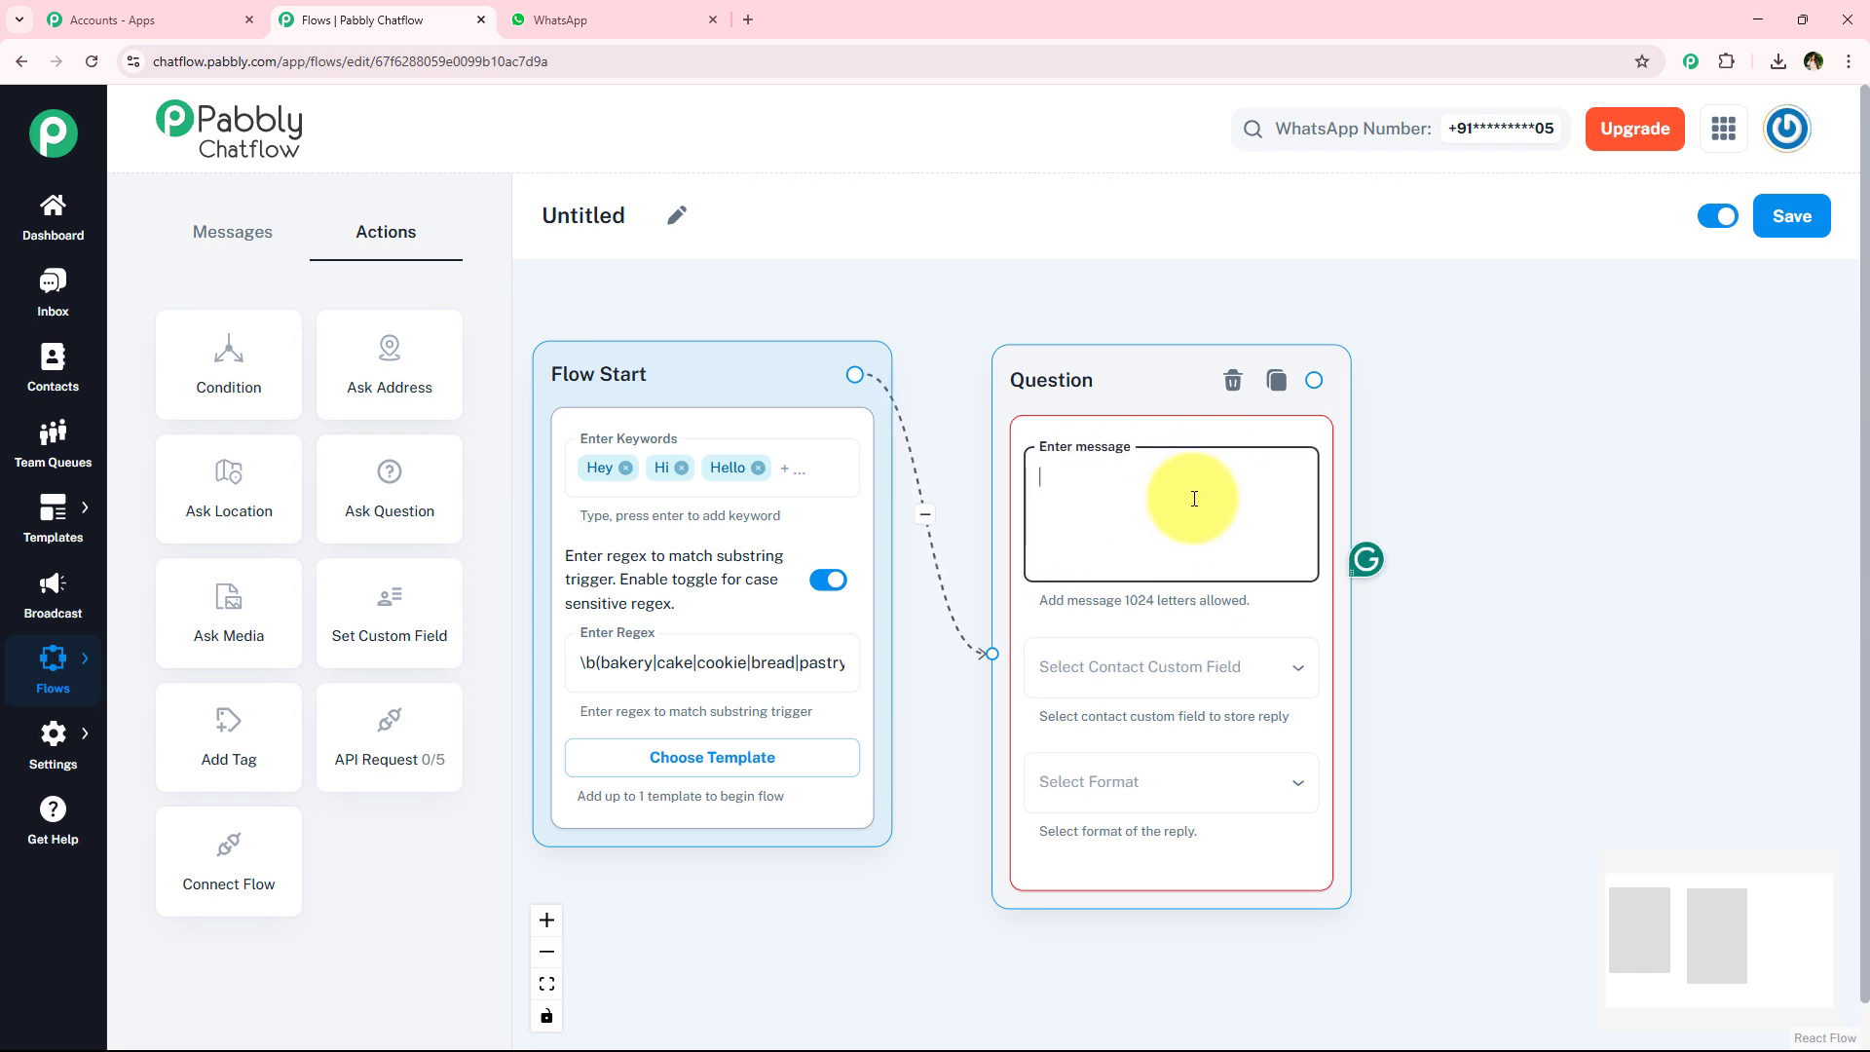
{"action": "key", "text": "ctrl+v"}
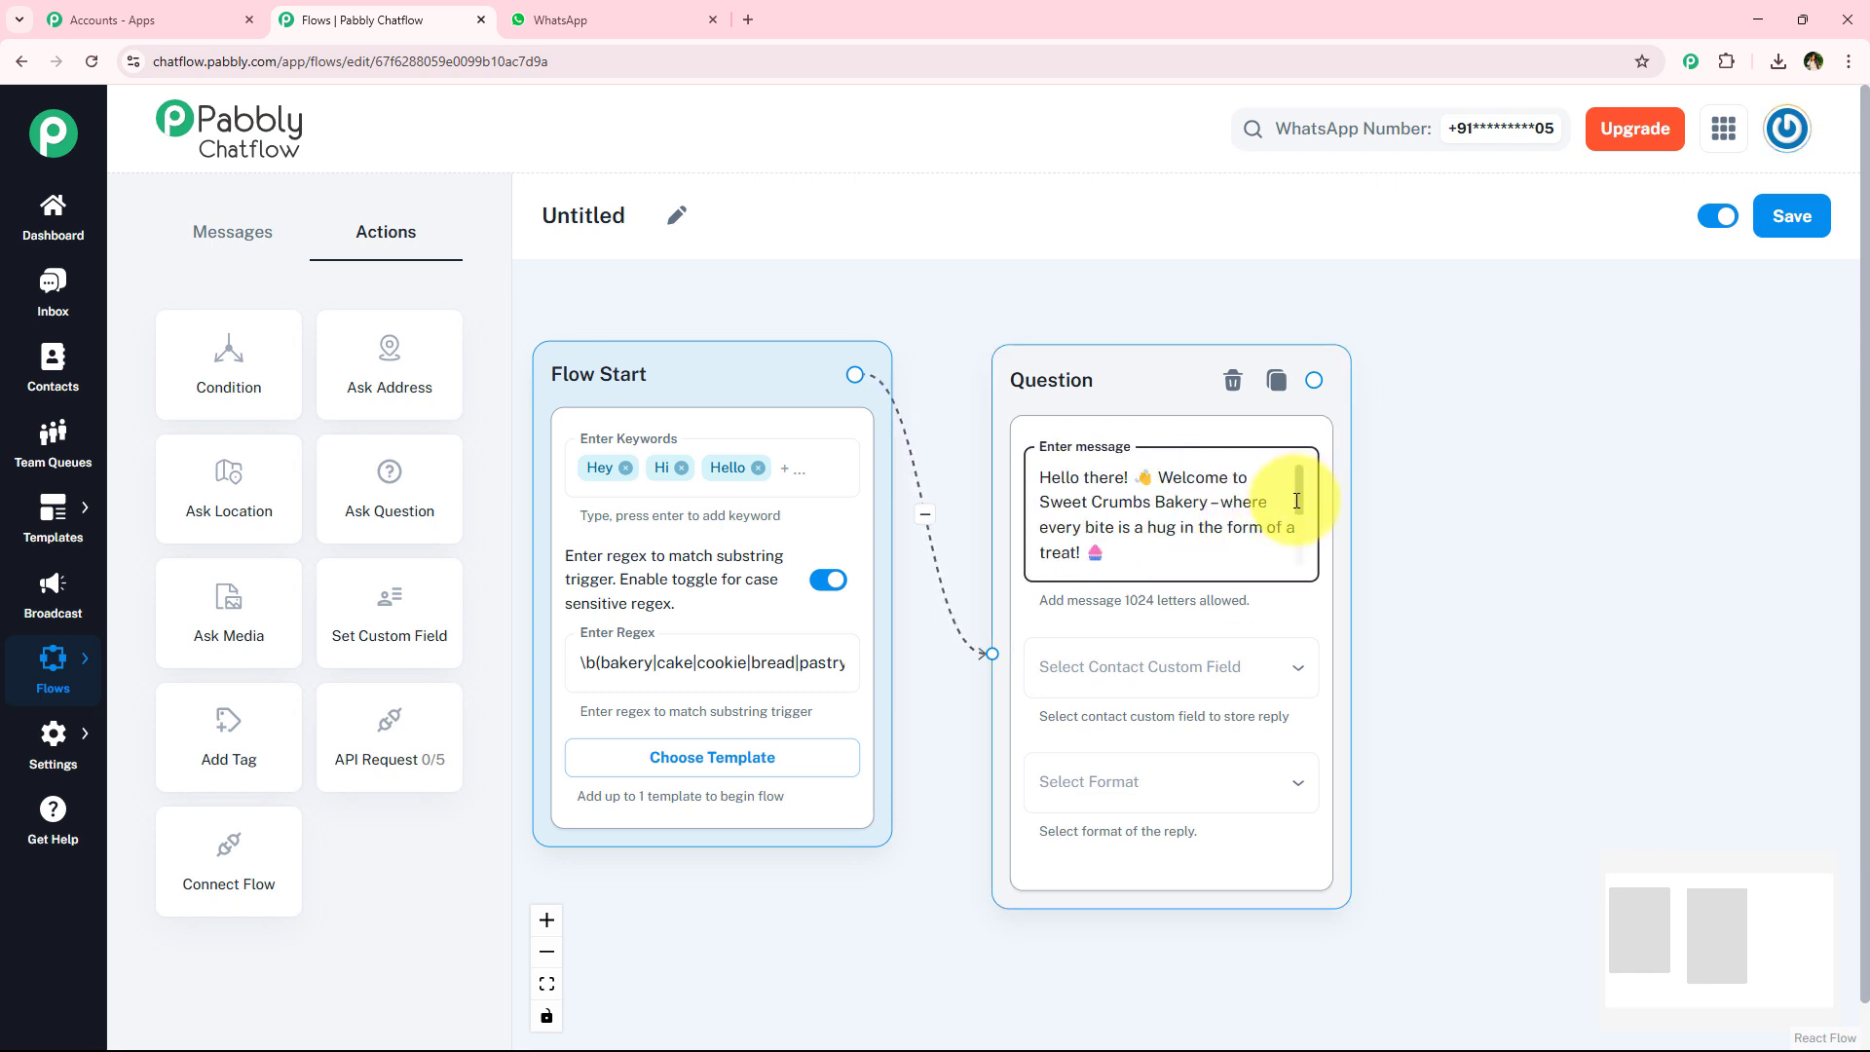
{"action": "mouse_move", "coordinate": [1296, 501]}
{"action": "left_mouse_down"}
{"action": "mouse_move", "coordinate": [1296, 558]}
{"action": "mouse_move", "coordinate": [1315, 491]}
{"action": "left_mouse_up"}
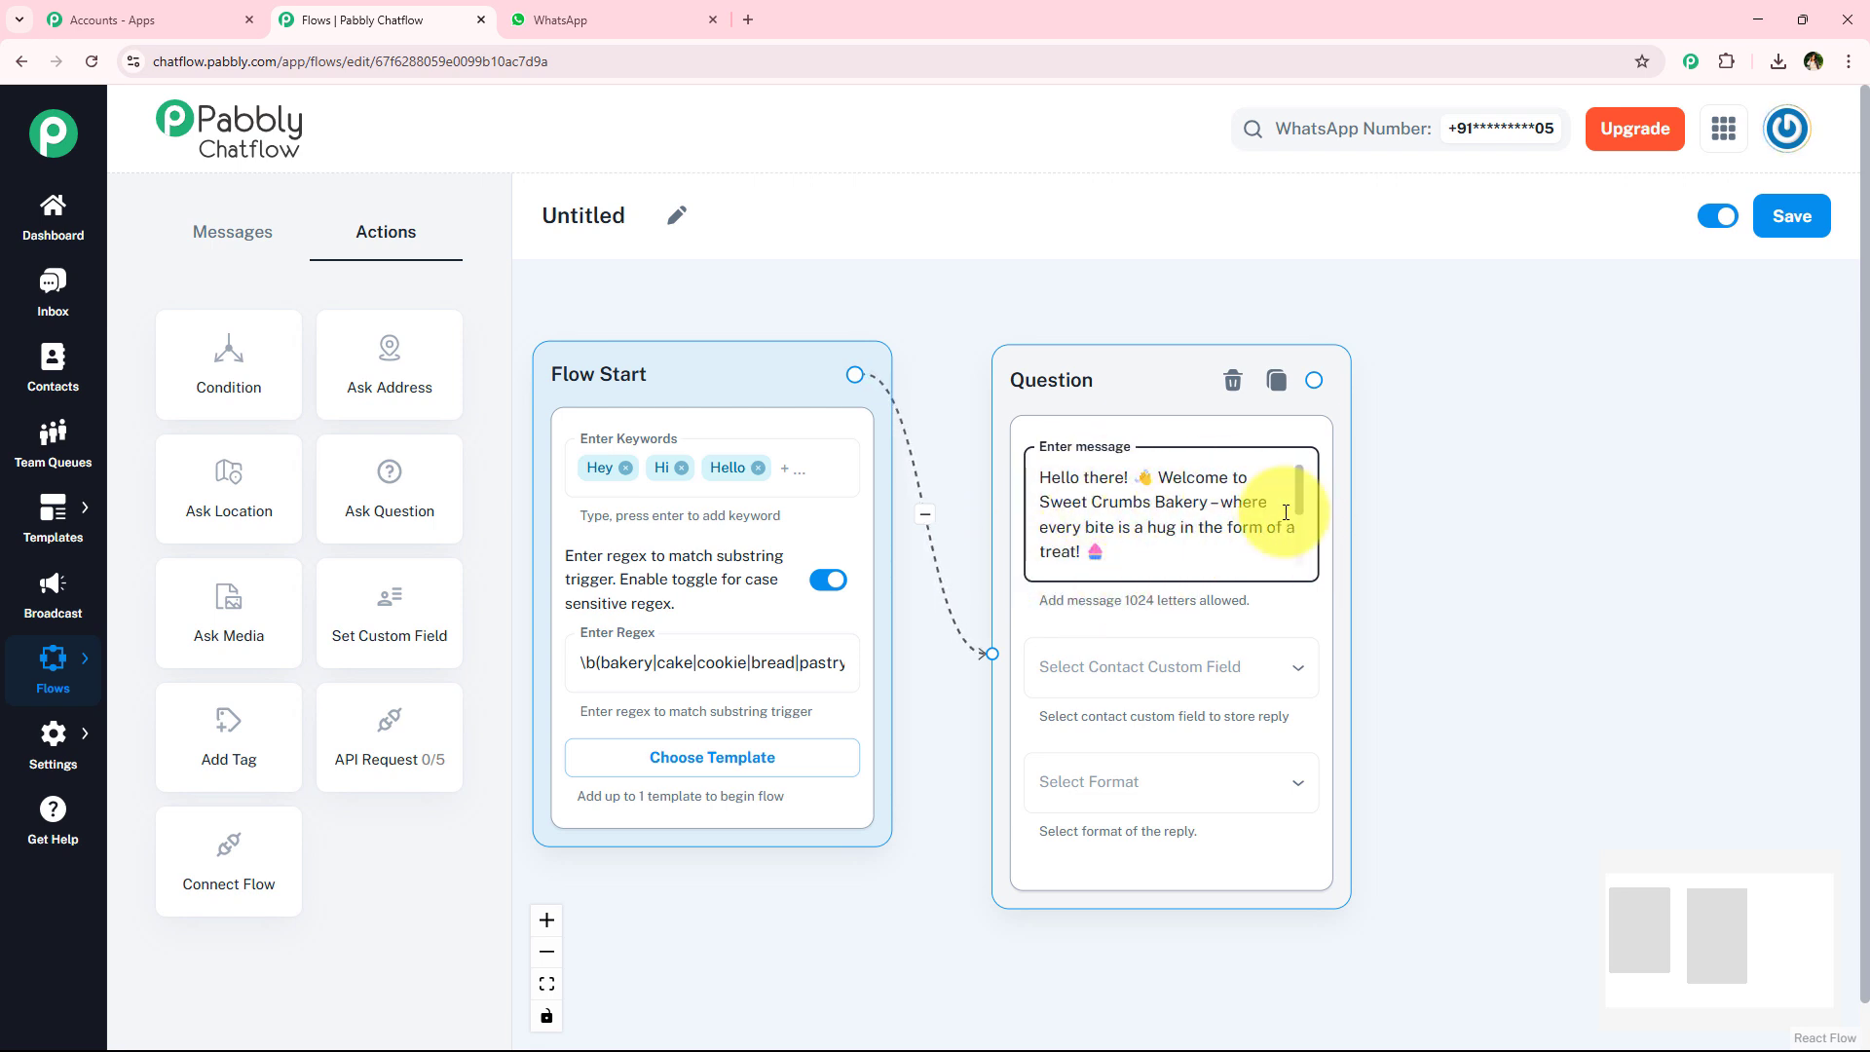
{"action": "scroll", "coordinate": [1295, 506], "scroll_direction": "down", "scroll_amount": 2}
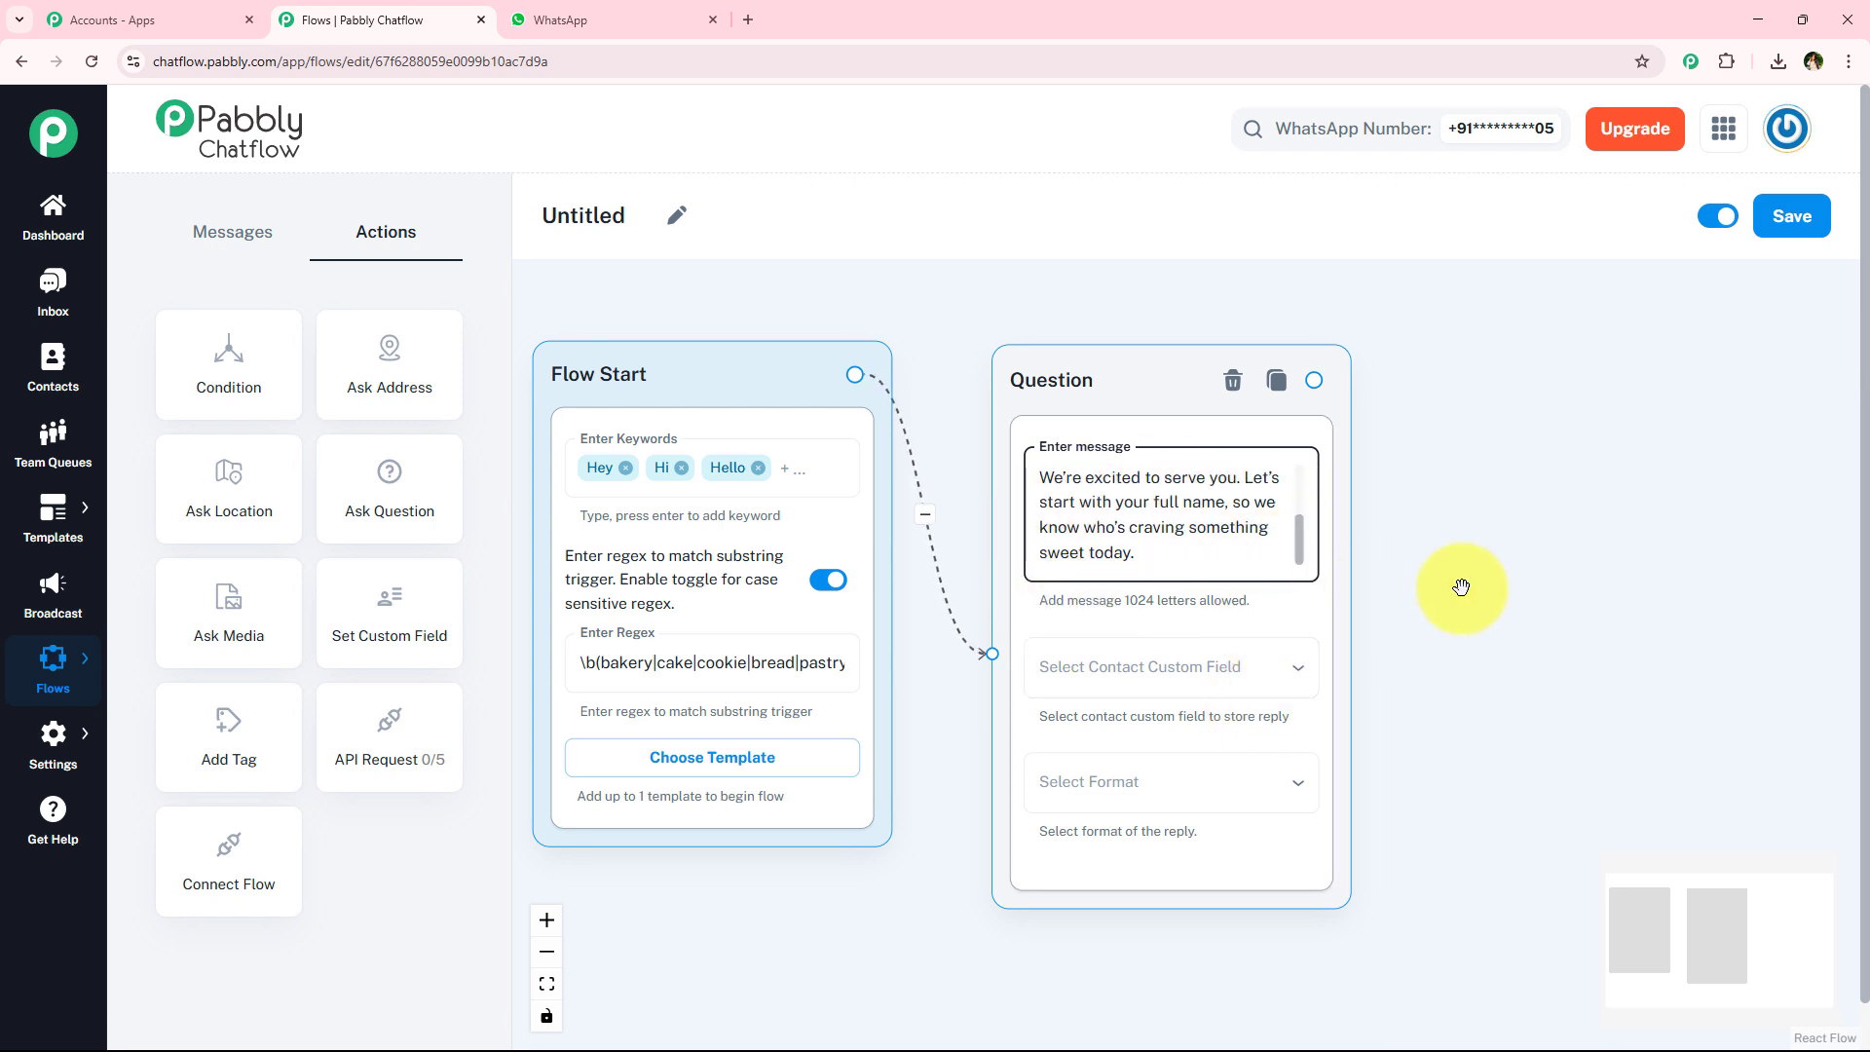
Check the Question block's custom field choices, then look over the Contact Custom Fields settings in a separate tab, including the FullName field.
{"action": "left_click_drag", "start_coordinate": [1461, 587], "coordinate": [1180, 600]}
{"action": "scroll", "coordinate": [1169, 600], "scroll_direction": "up", "scroll_amount": 1}
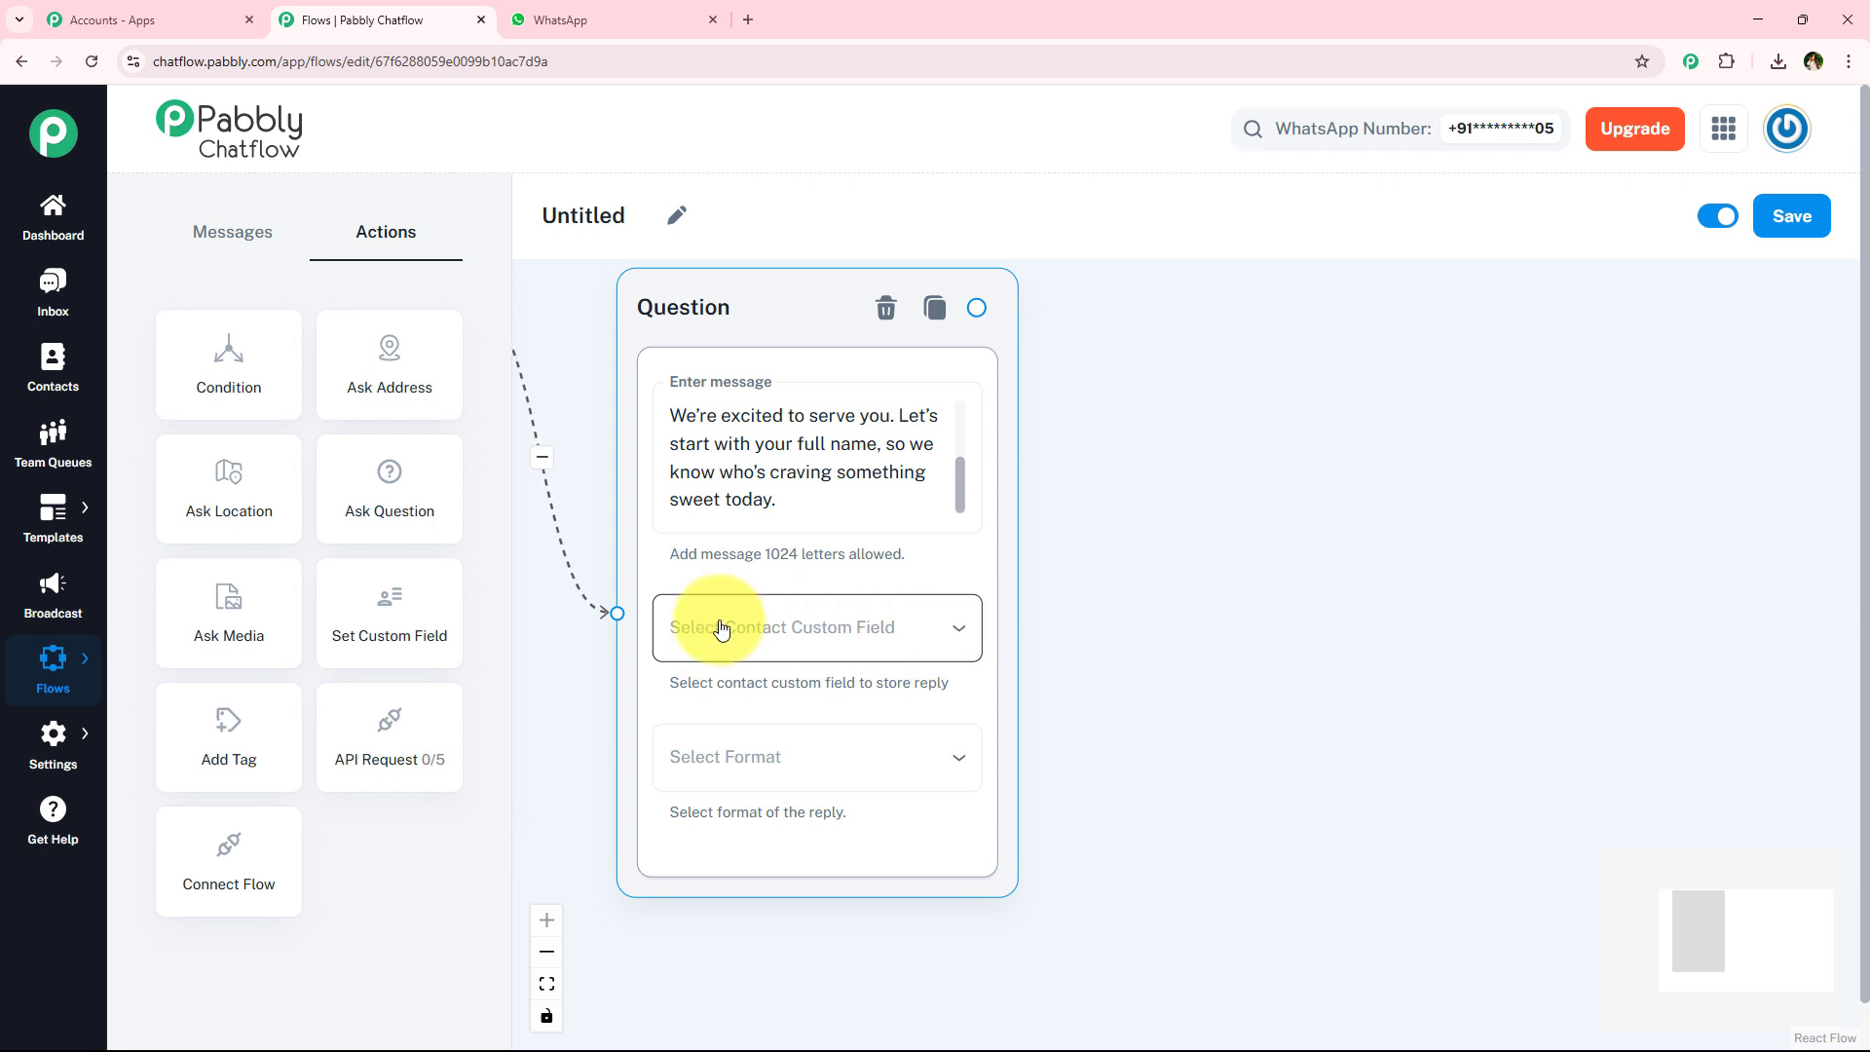
{"action": "left_click", "coordinate": [780, 631]}
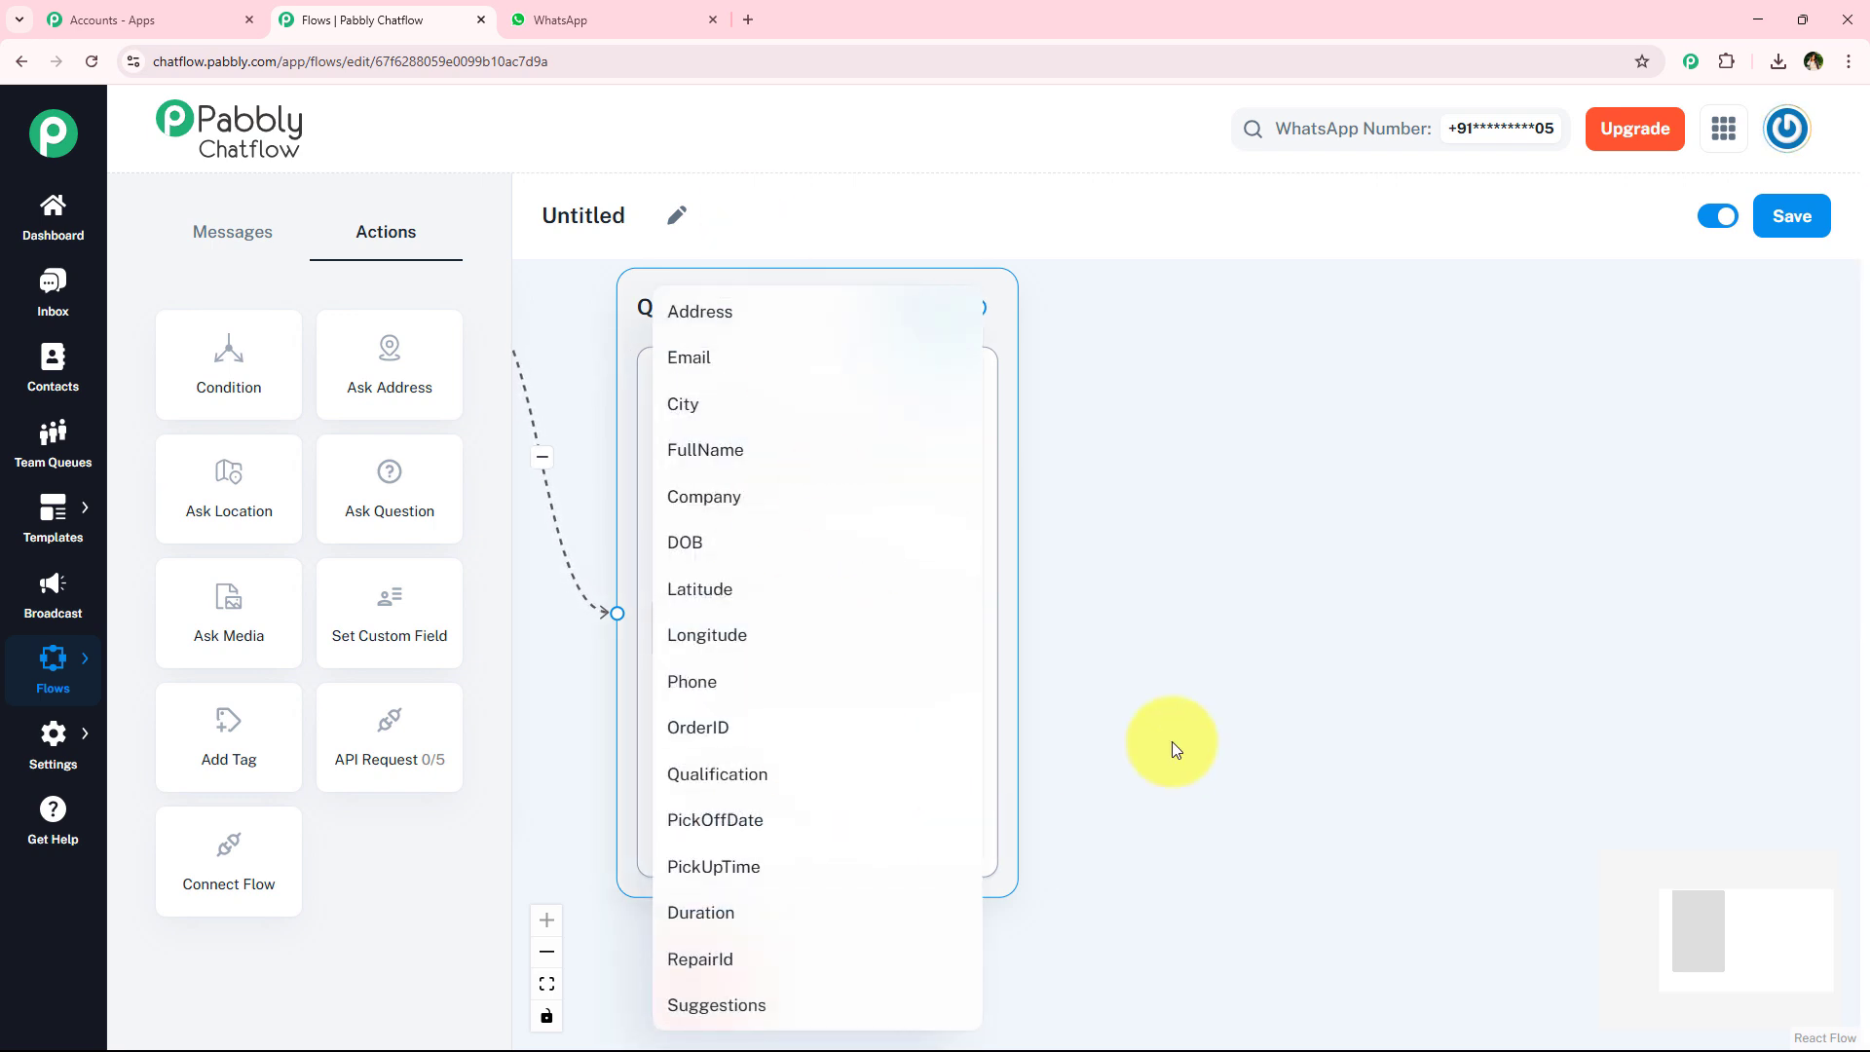
{"action": "left_click", "coordinate": [1172, 745]}
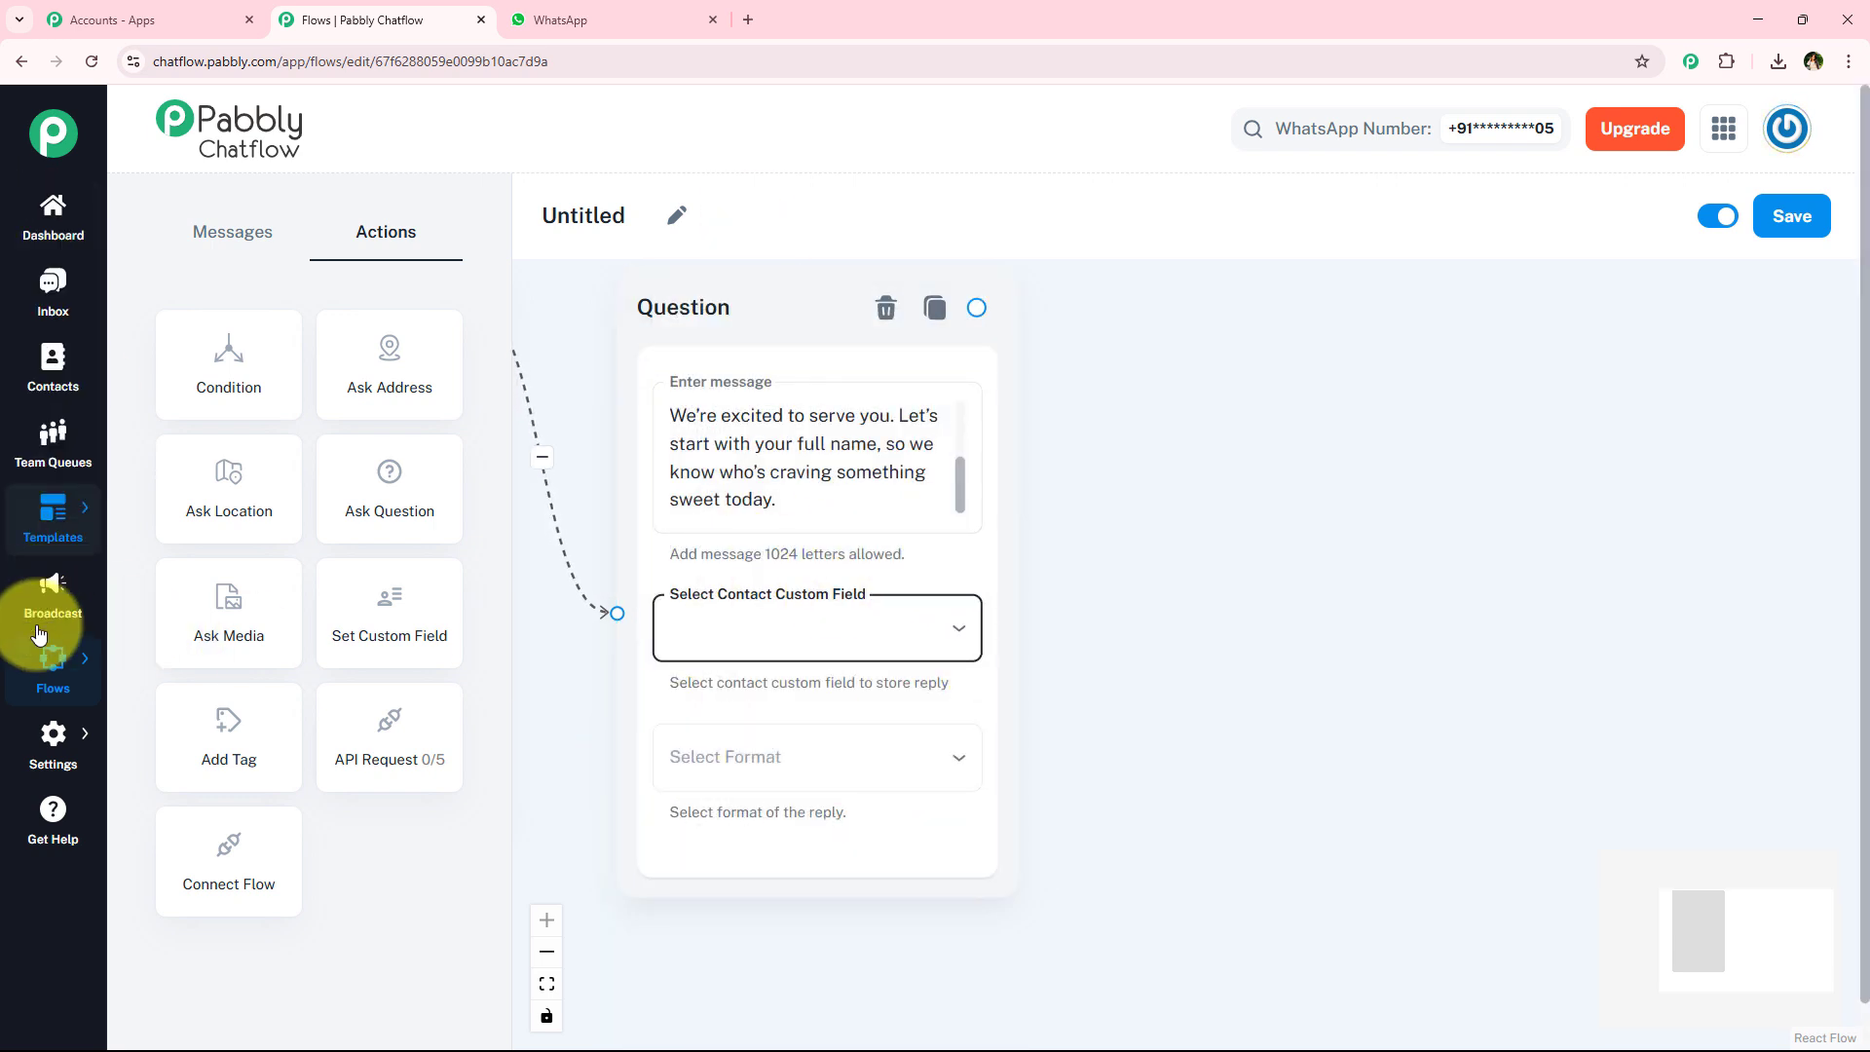
{"action": "left_click", "coordinate": [48, 736]}
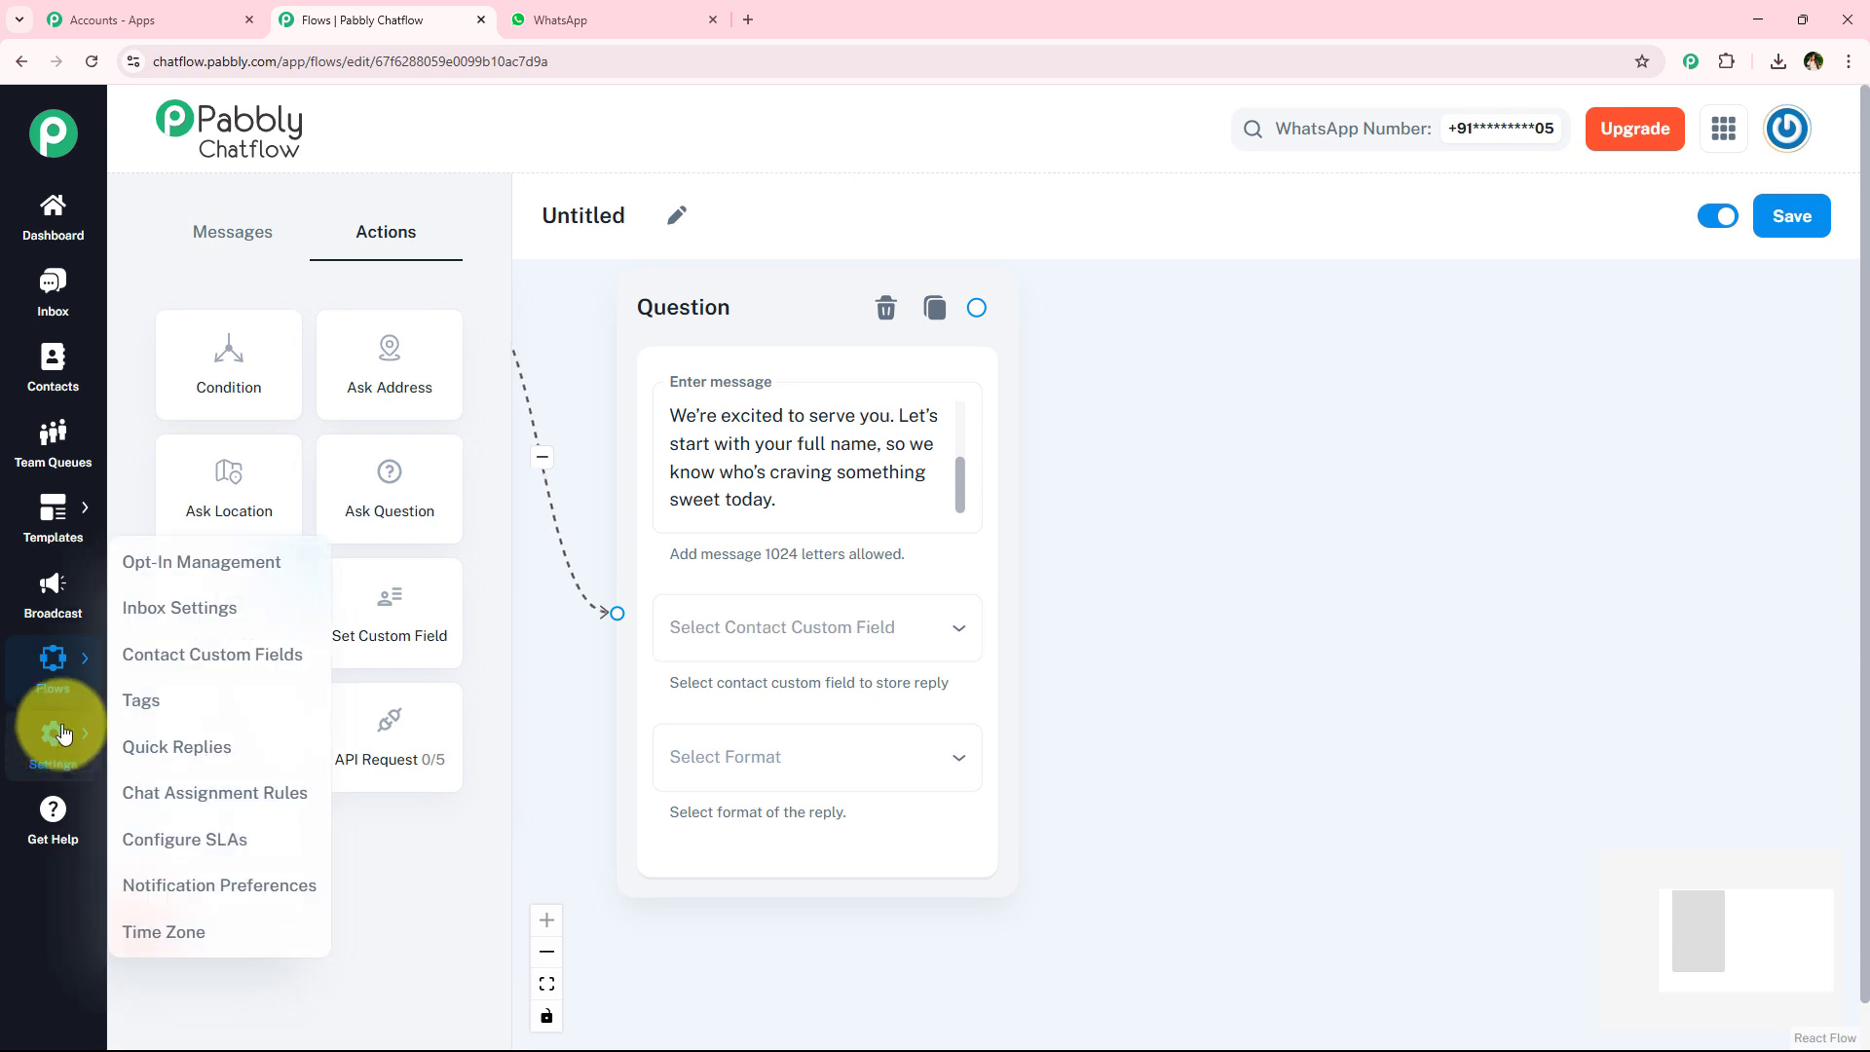
{"action": "middle_click", "coordinate": [200, 672]}
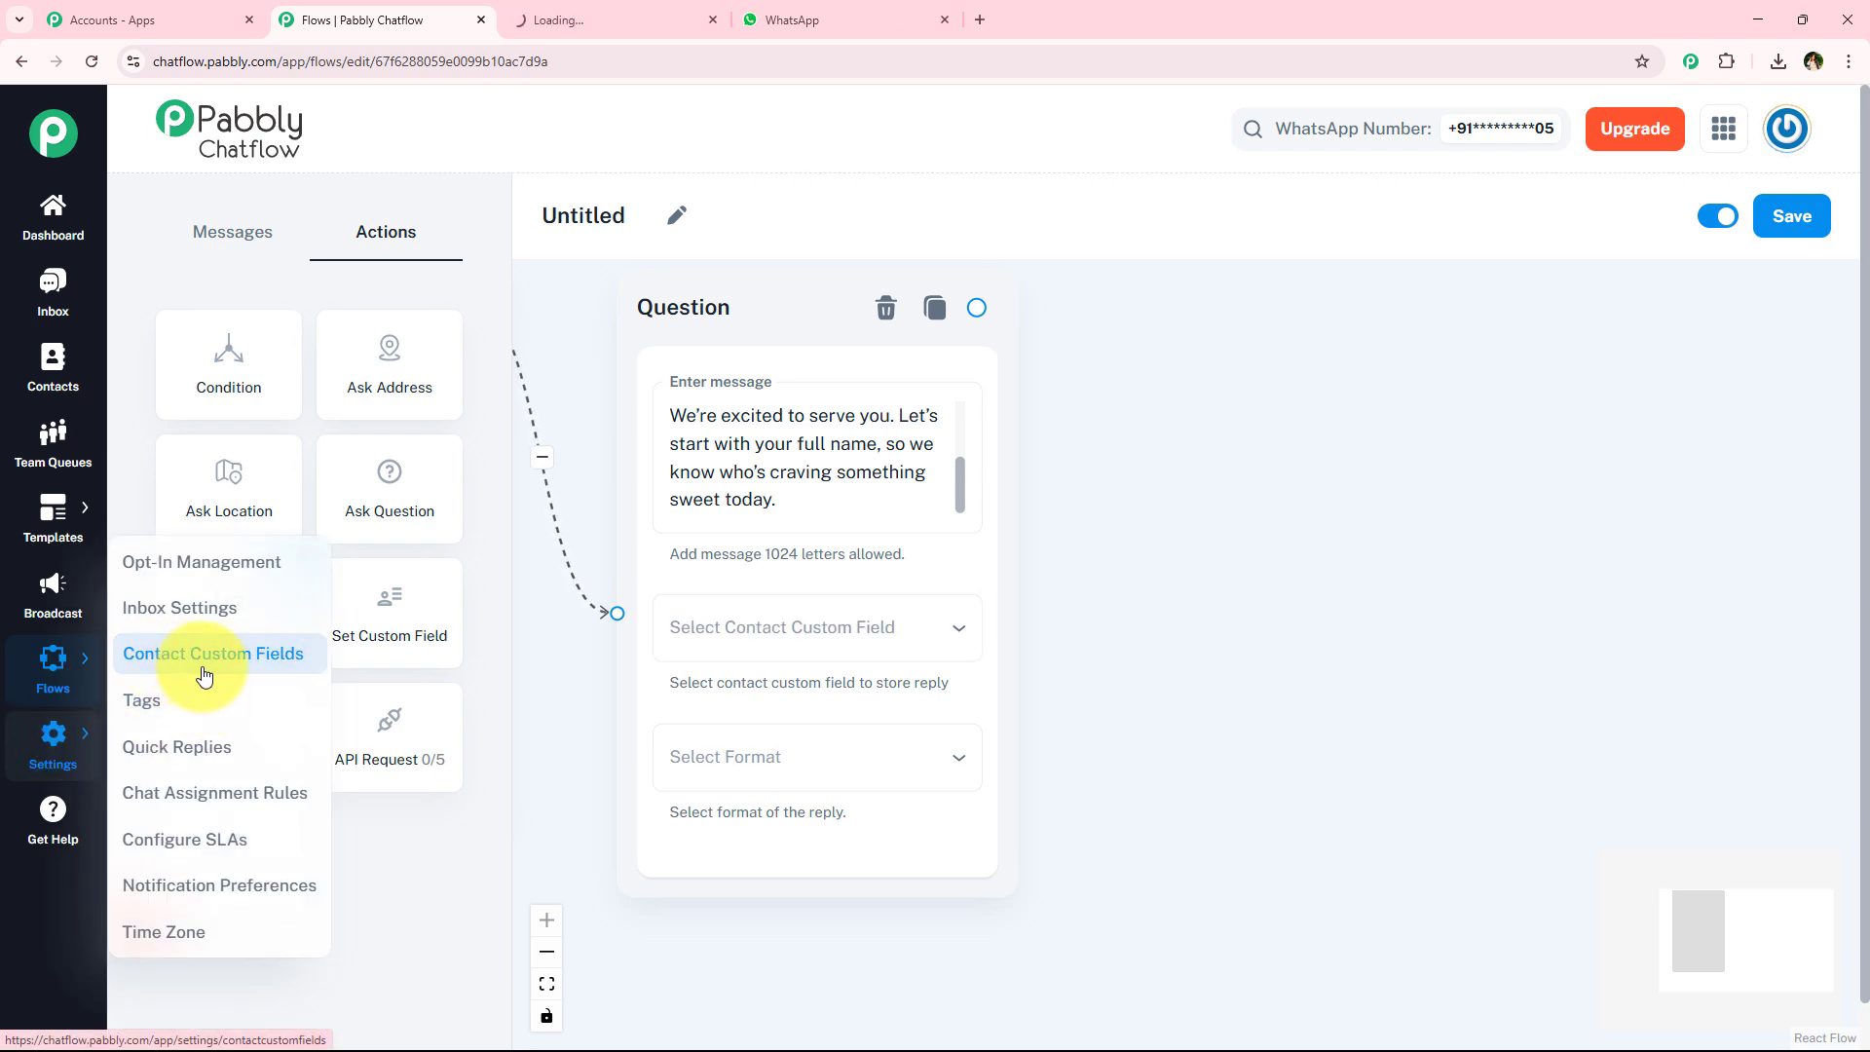
{"action": "left_click", "coordinate": [615, 12]}
{"action": "scroll", "coordinate": [535, 507], "scroll_direction": "down", "scroll_amount": 13}
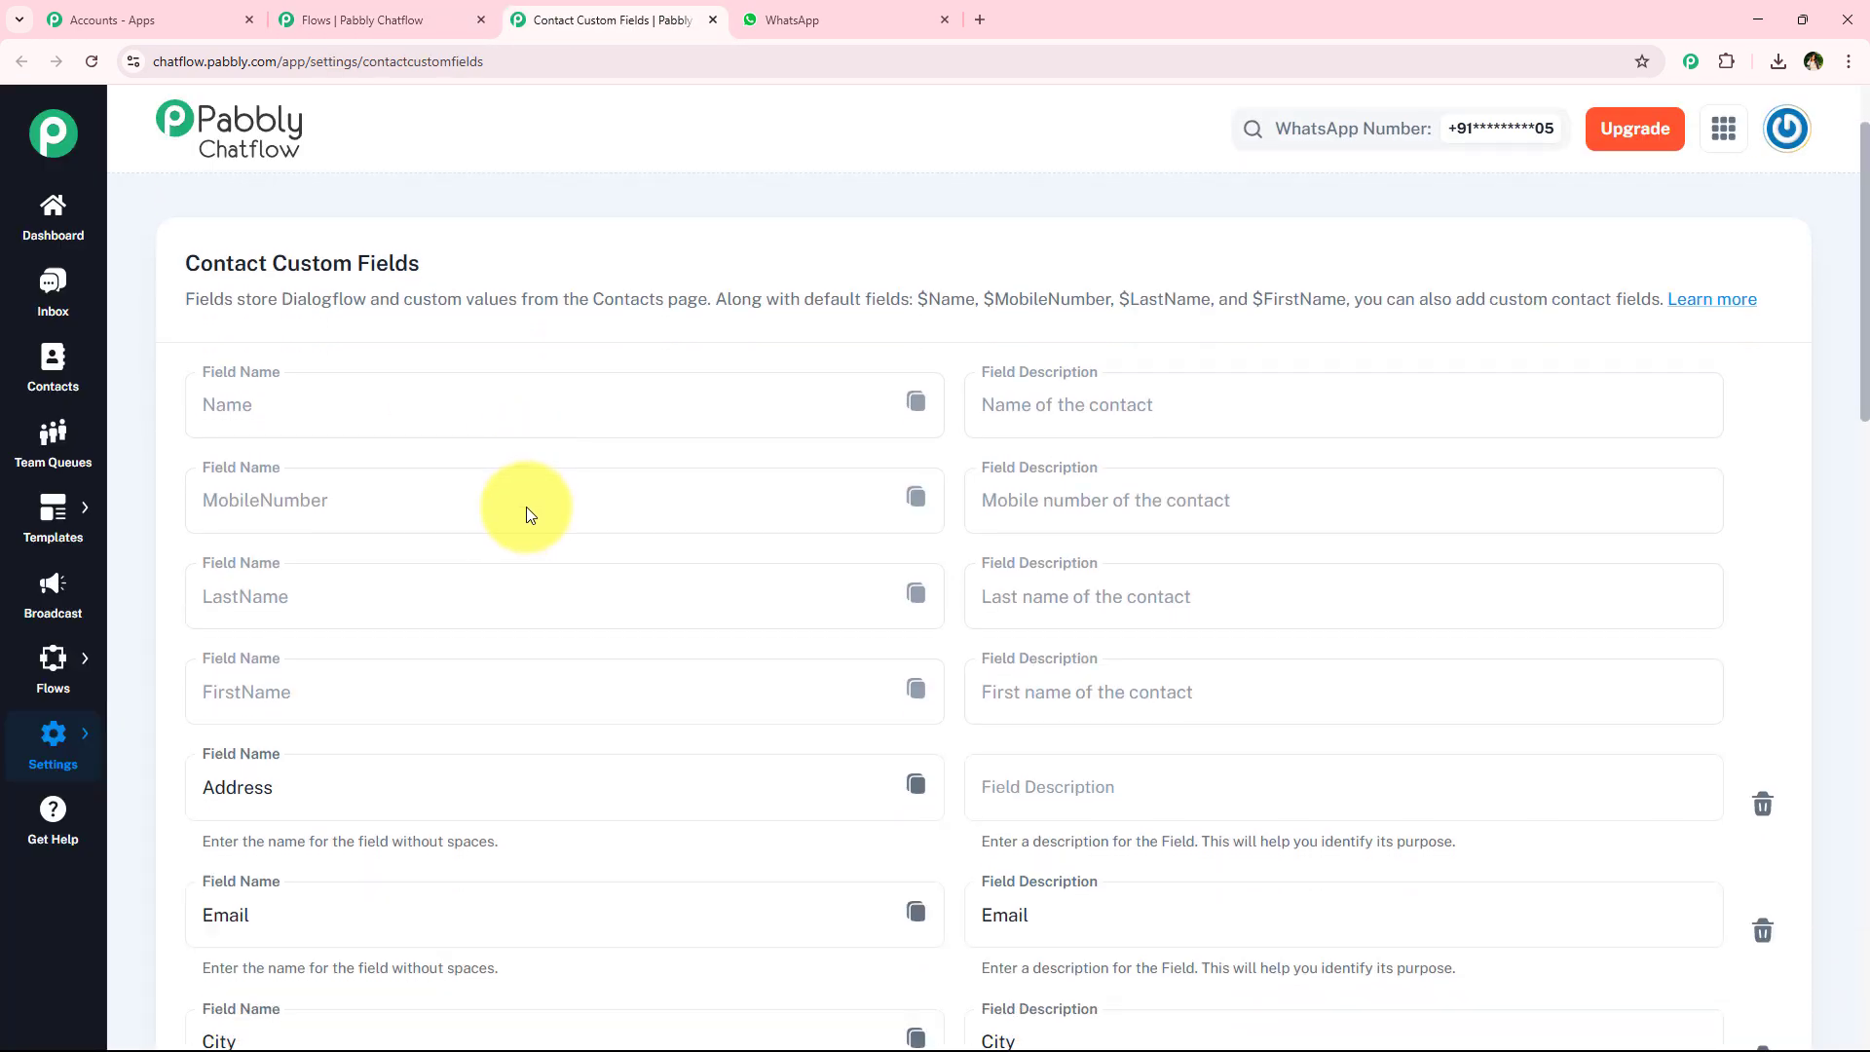
{"action": "scroll", "coordinate": [510, 506], "scroll_direction": "down", "scroll_amount": 8}
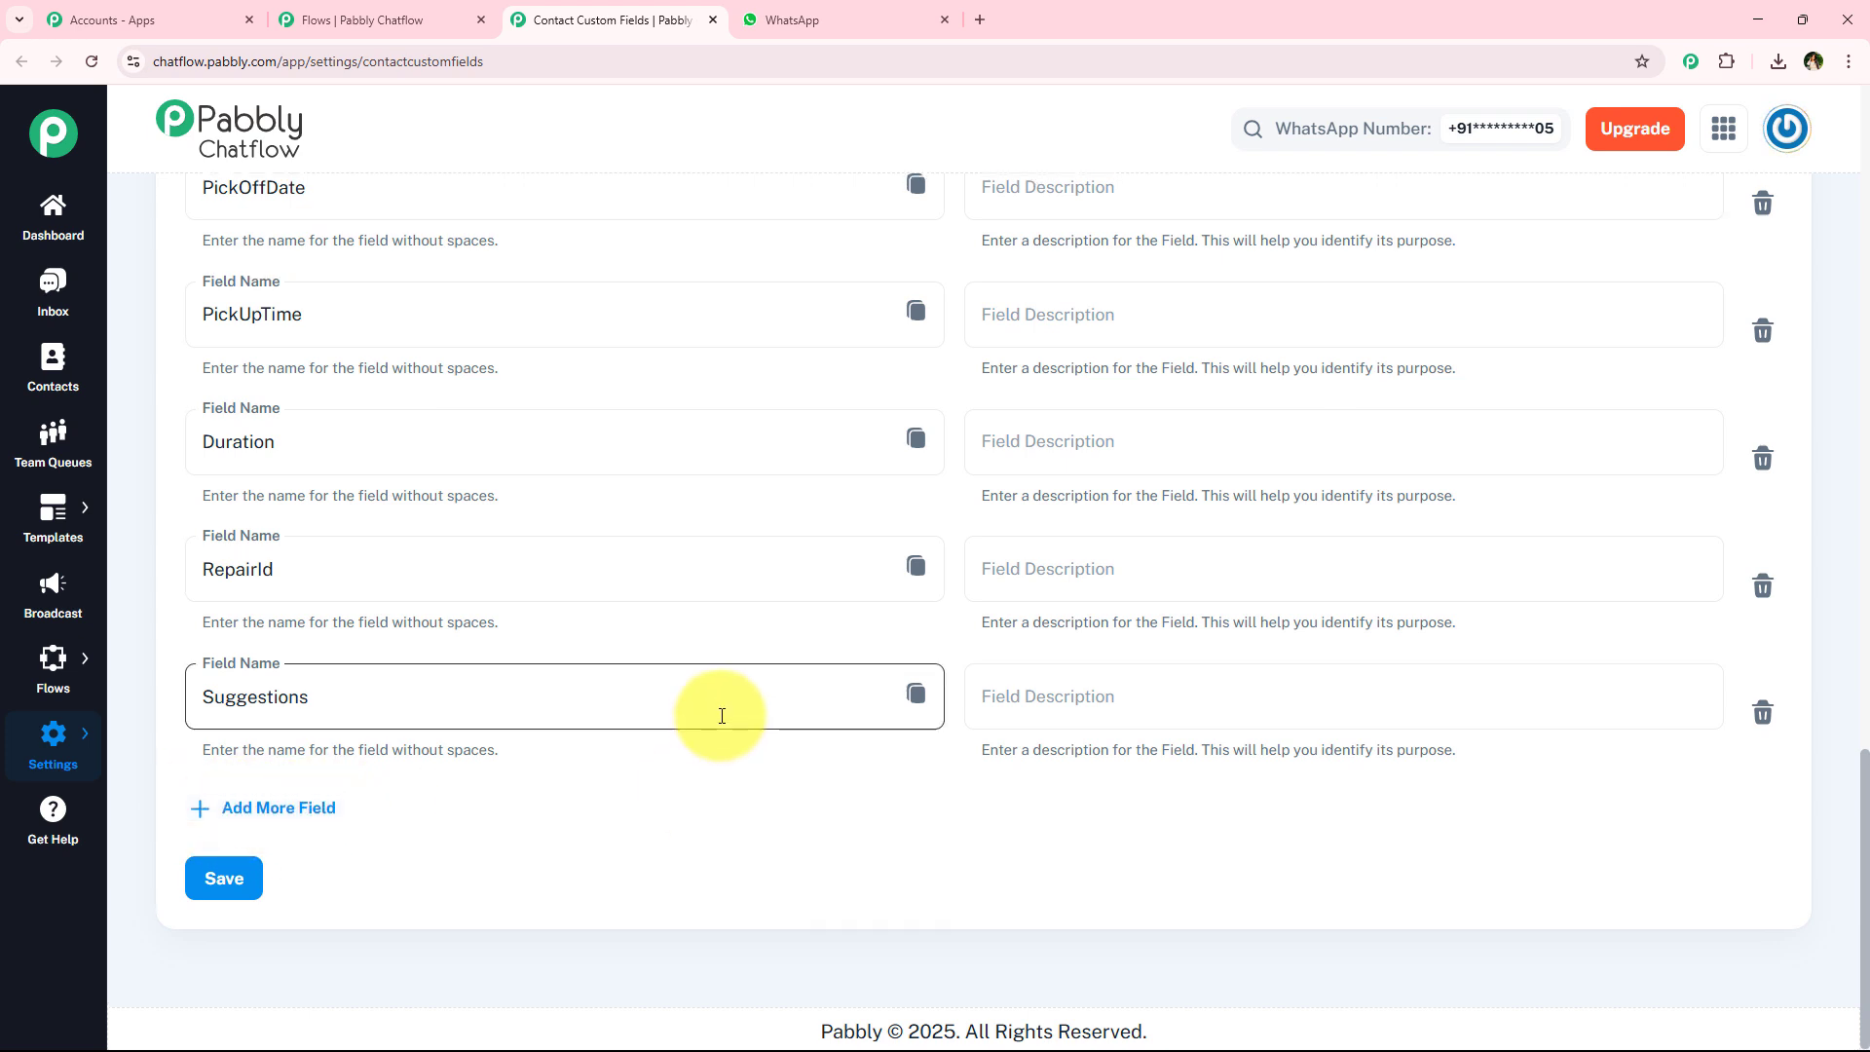
{"action": "scroll", "coordinate": [647, 730], "scroll_direction": "up", "scroll_amount": 12}
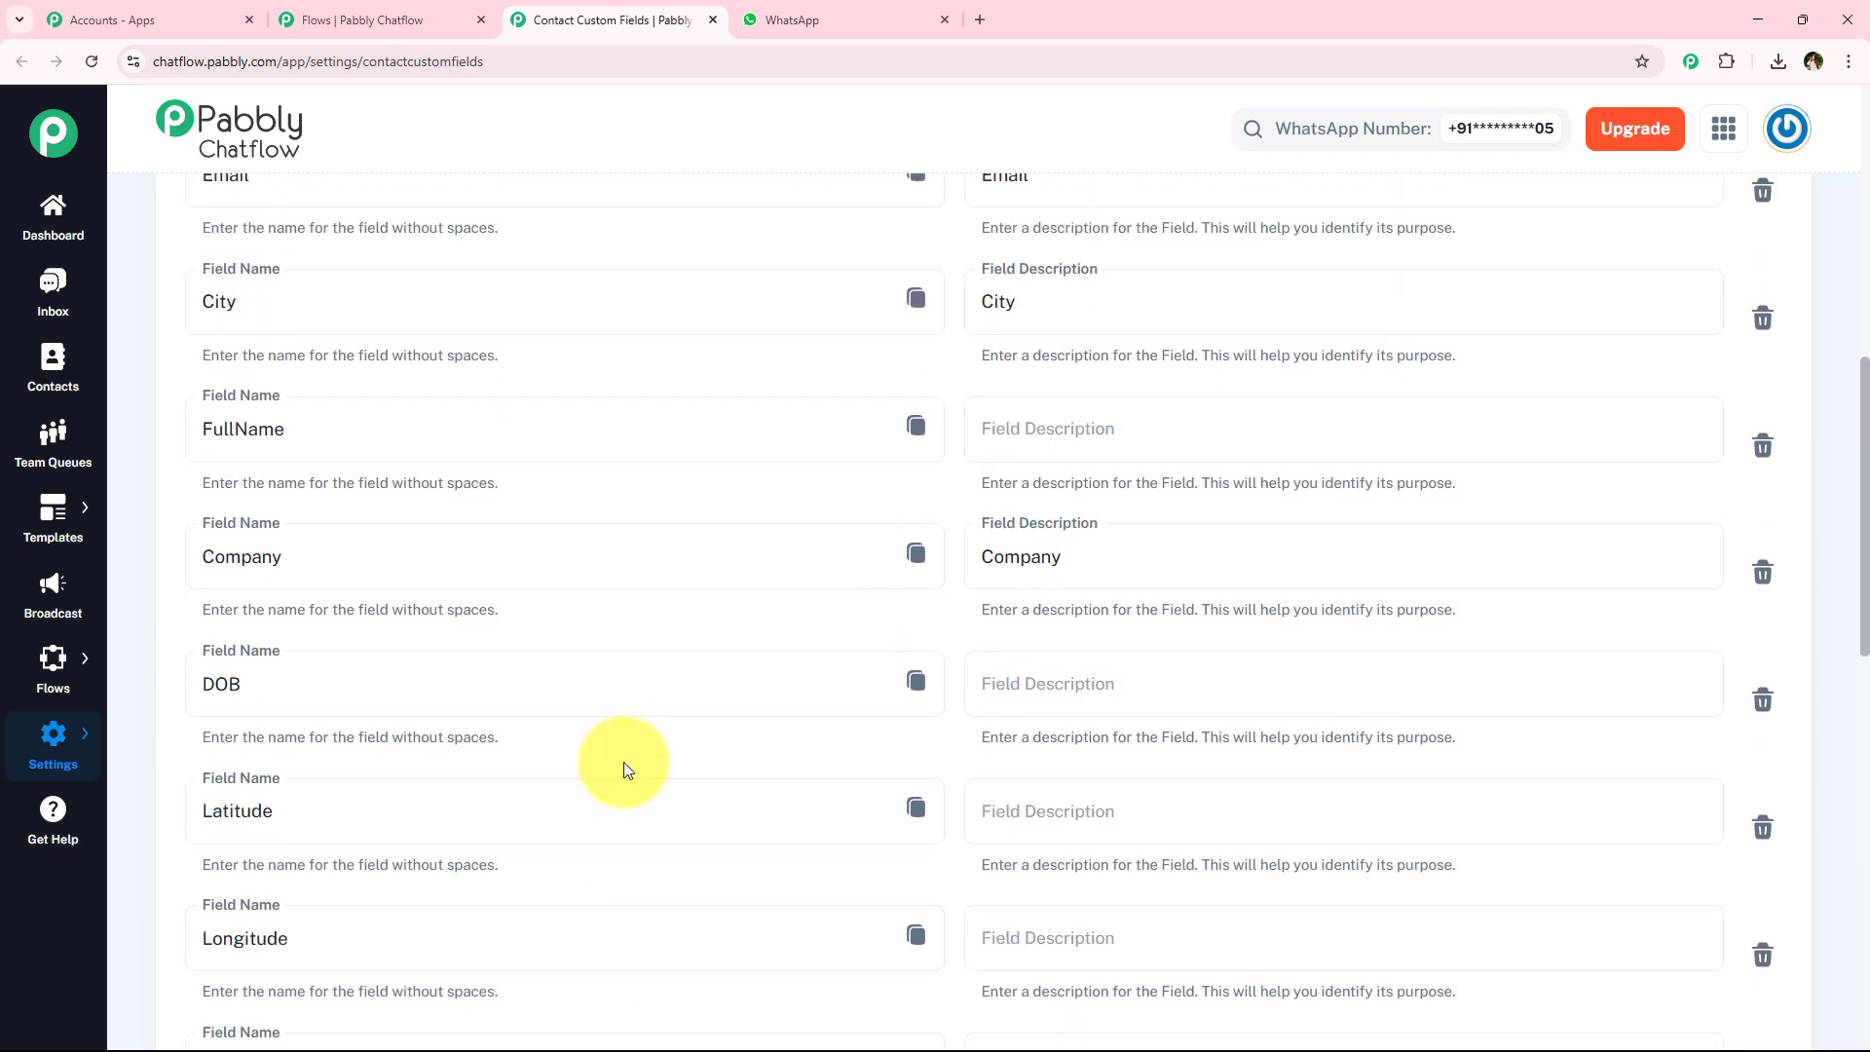
{"action": "left_click", "coordinate": [215, 432]}
{"action": "double_click", "coordinate": [216, 431]}
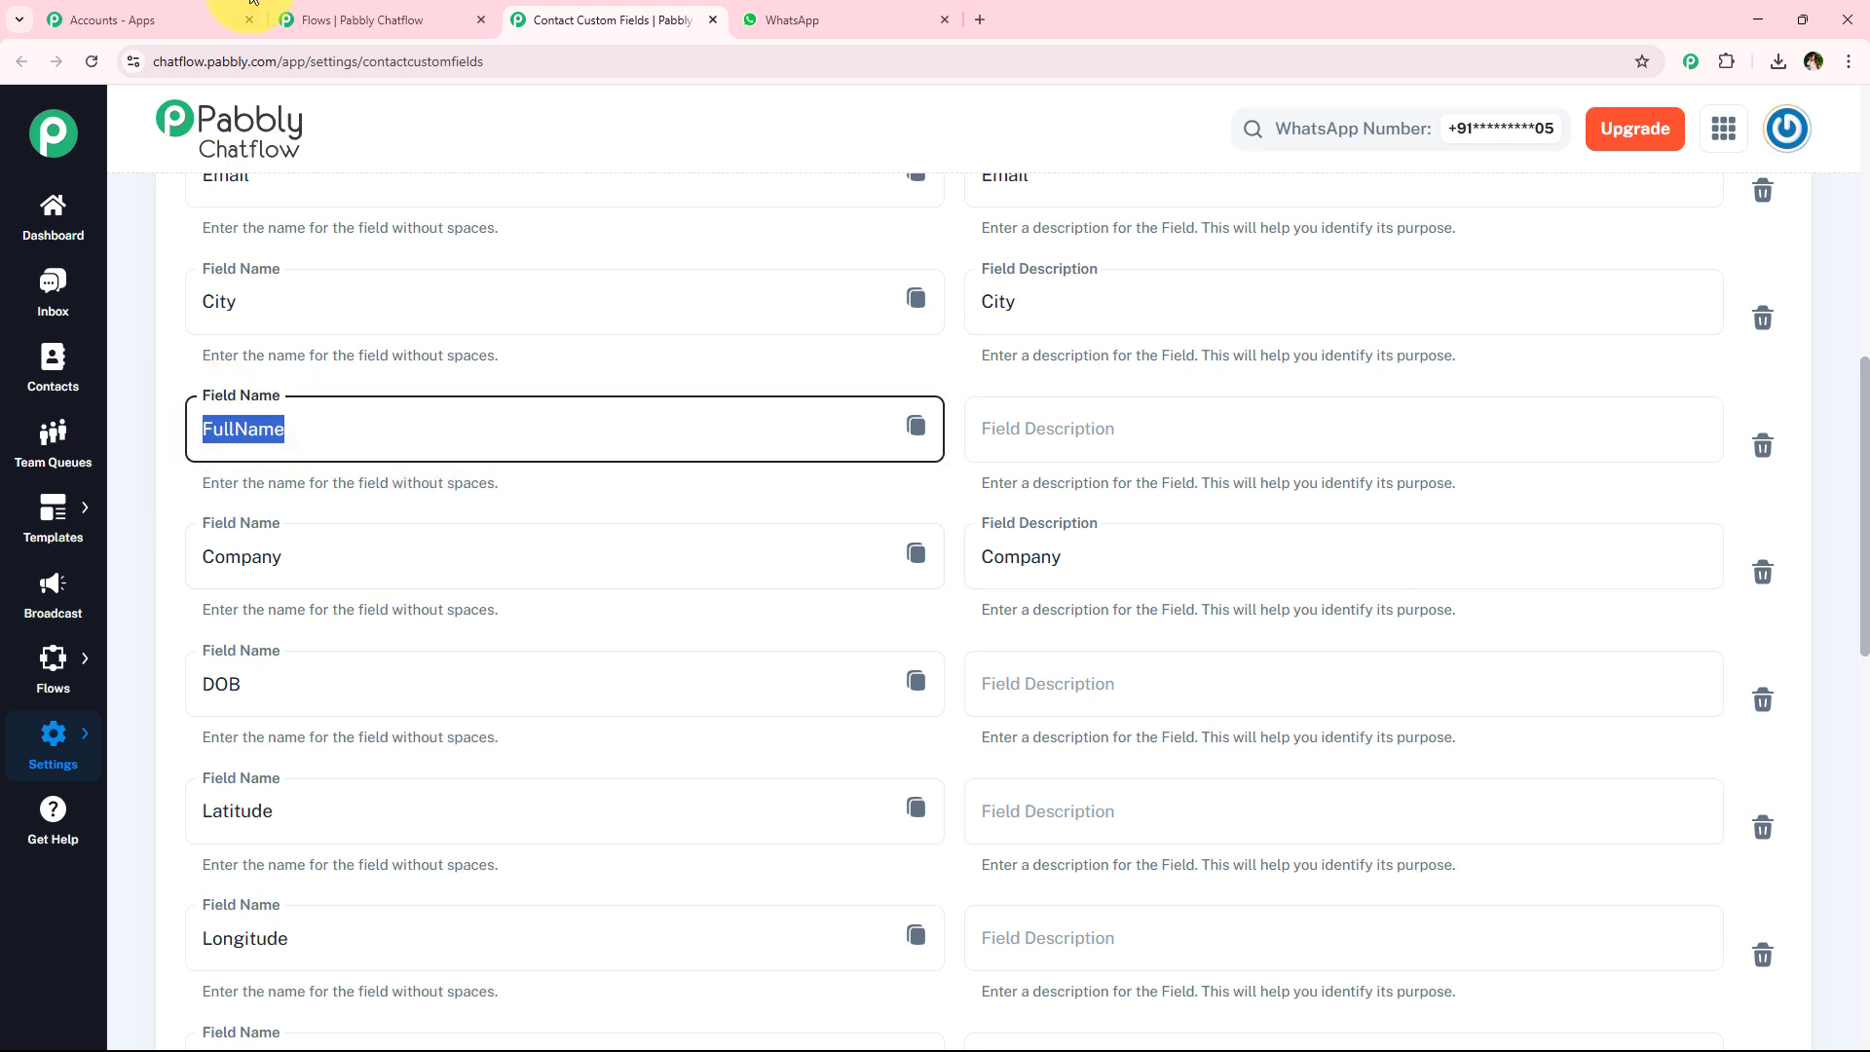
Back in the flow, store the Question block's reply in the FullName custom field with the Text format.
{"action": "left_click", "coordinate": [355, 19]}
{"action": "left_click", "coordinate": [791, 633]}
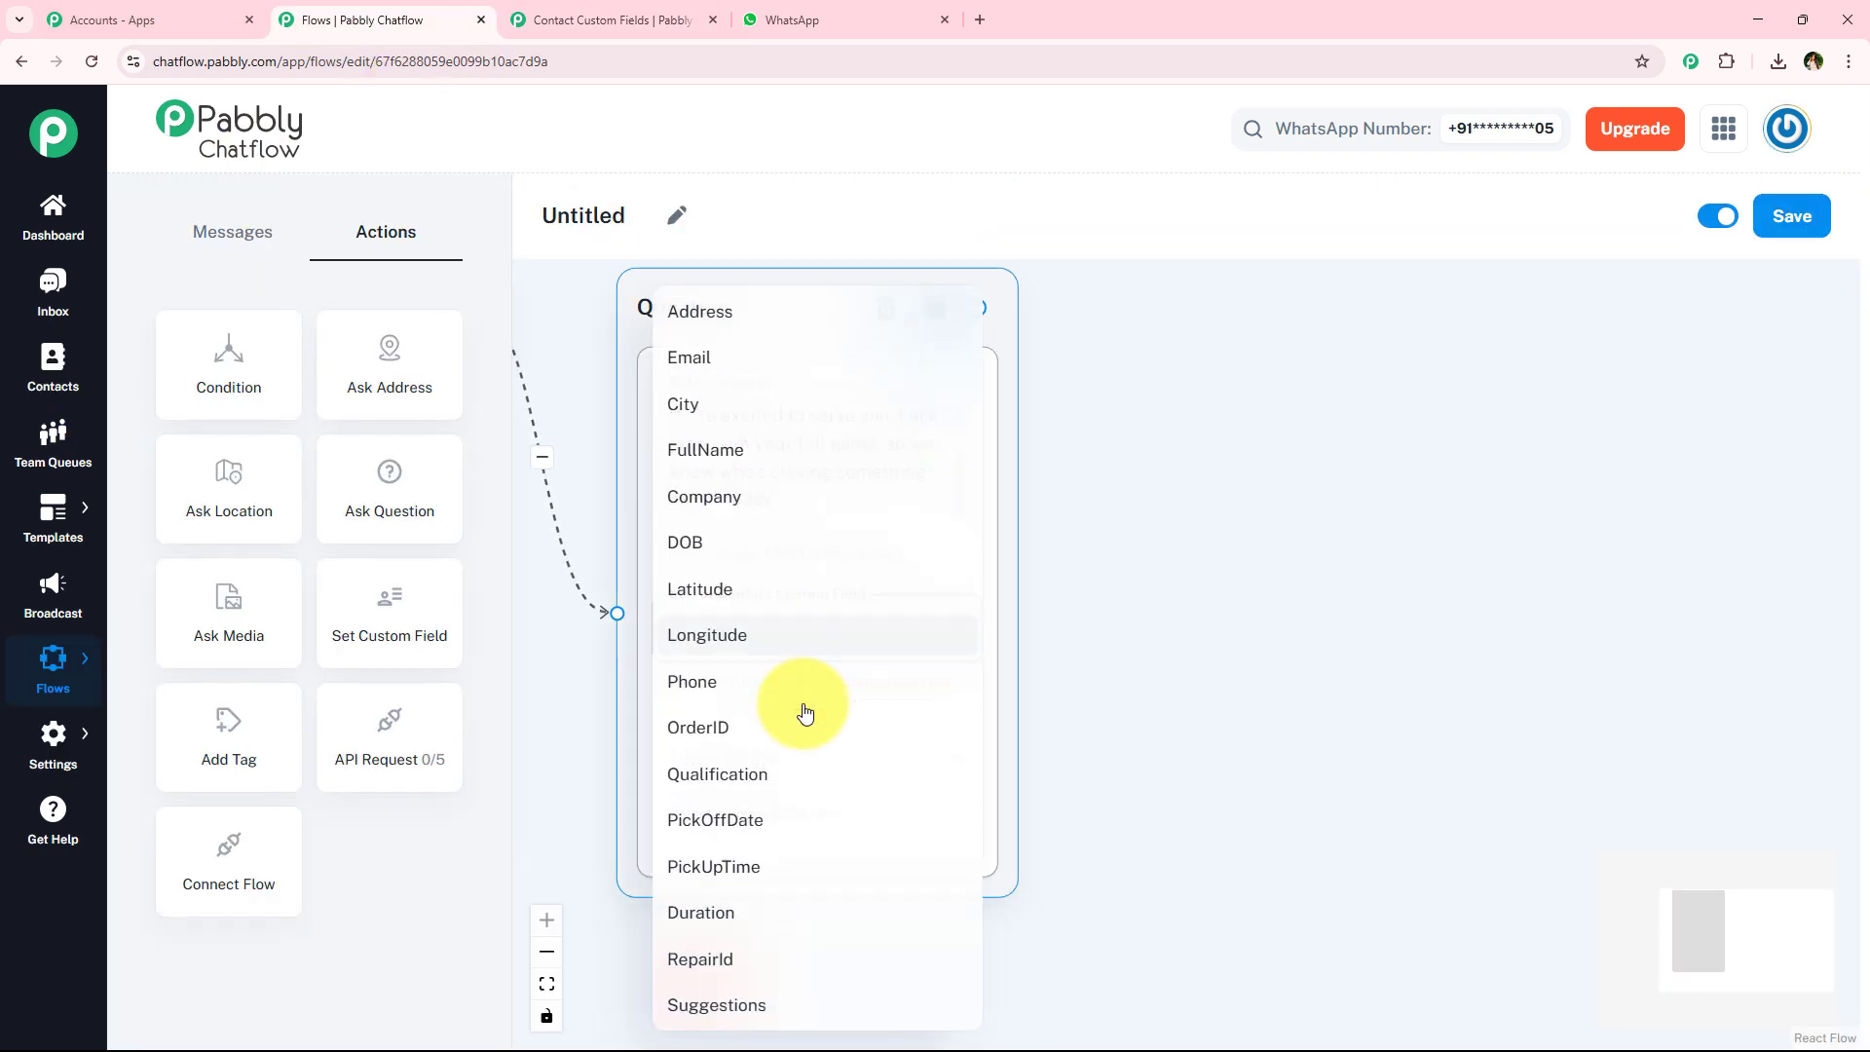
{"action": "left_click", "coordinate": [703, 451]}
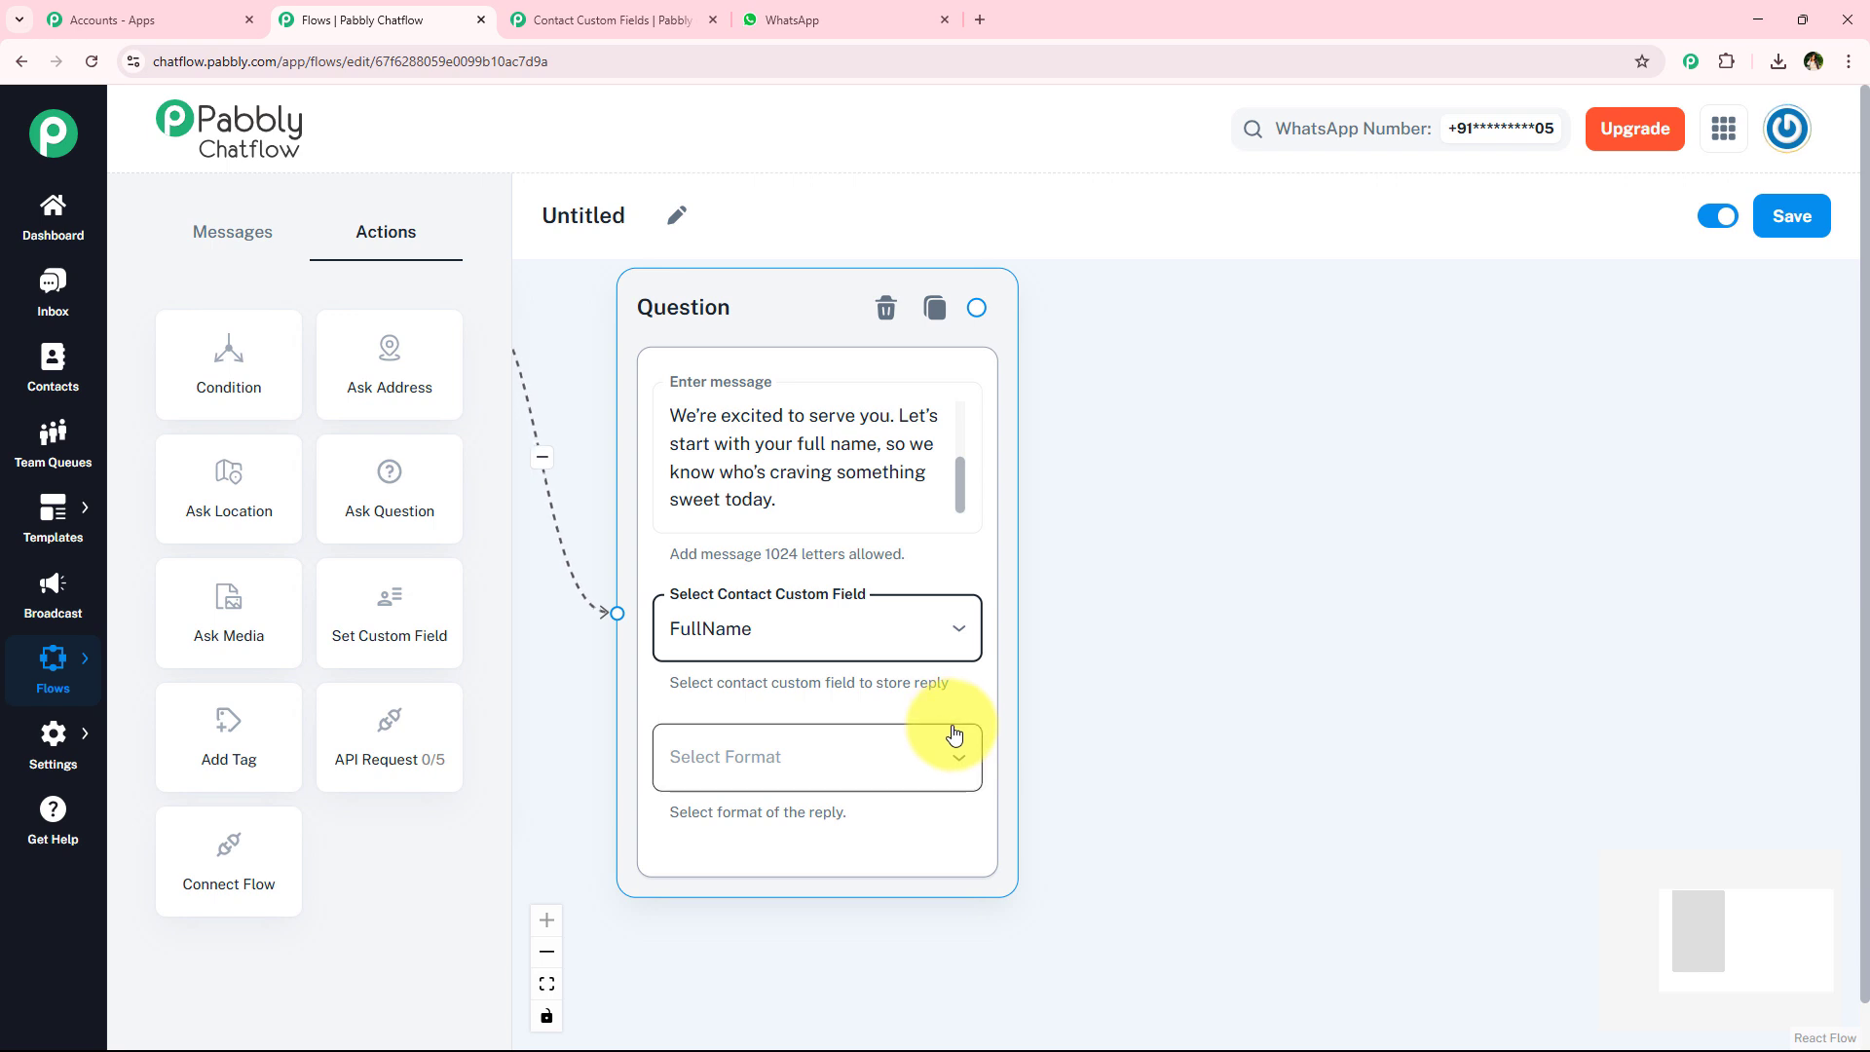
{"action": "left_click", "coordinate": [863, 784]}
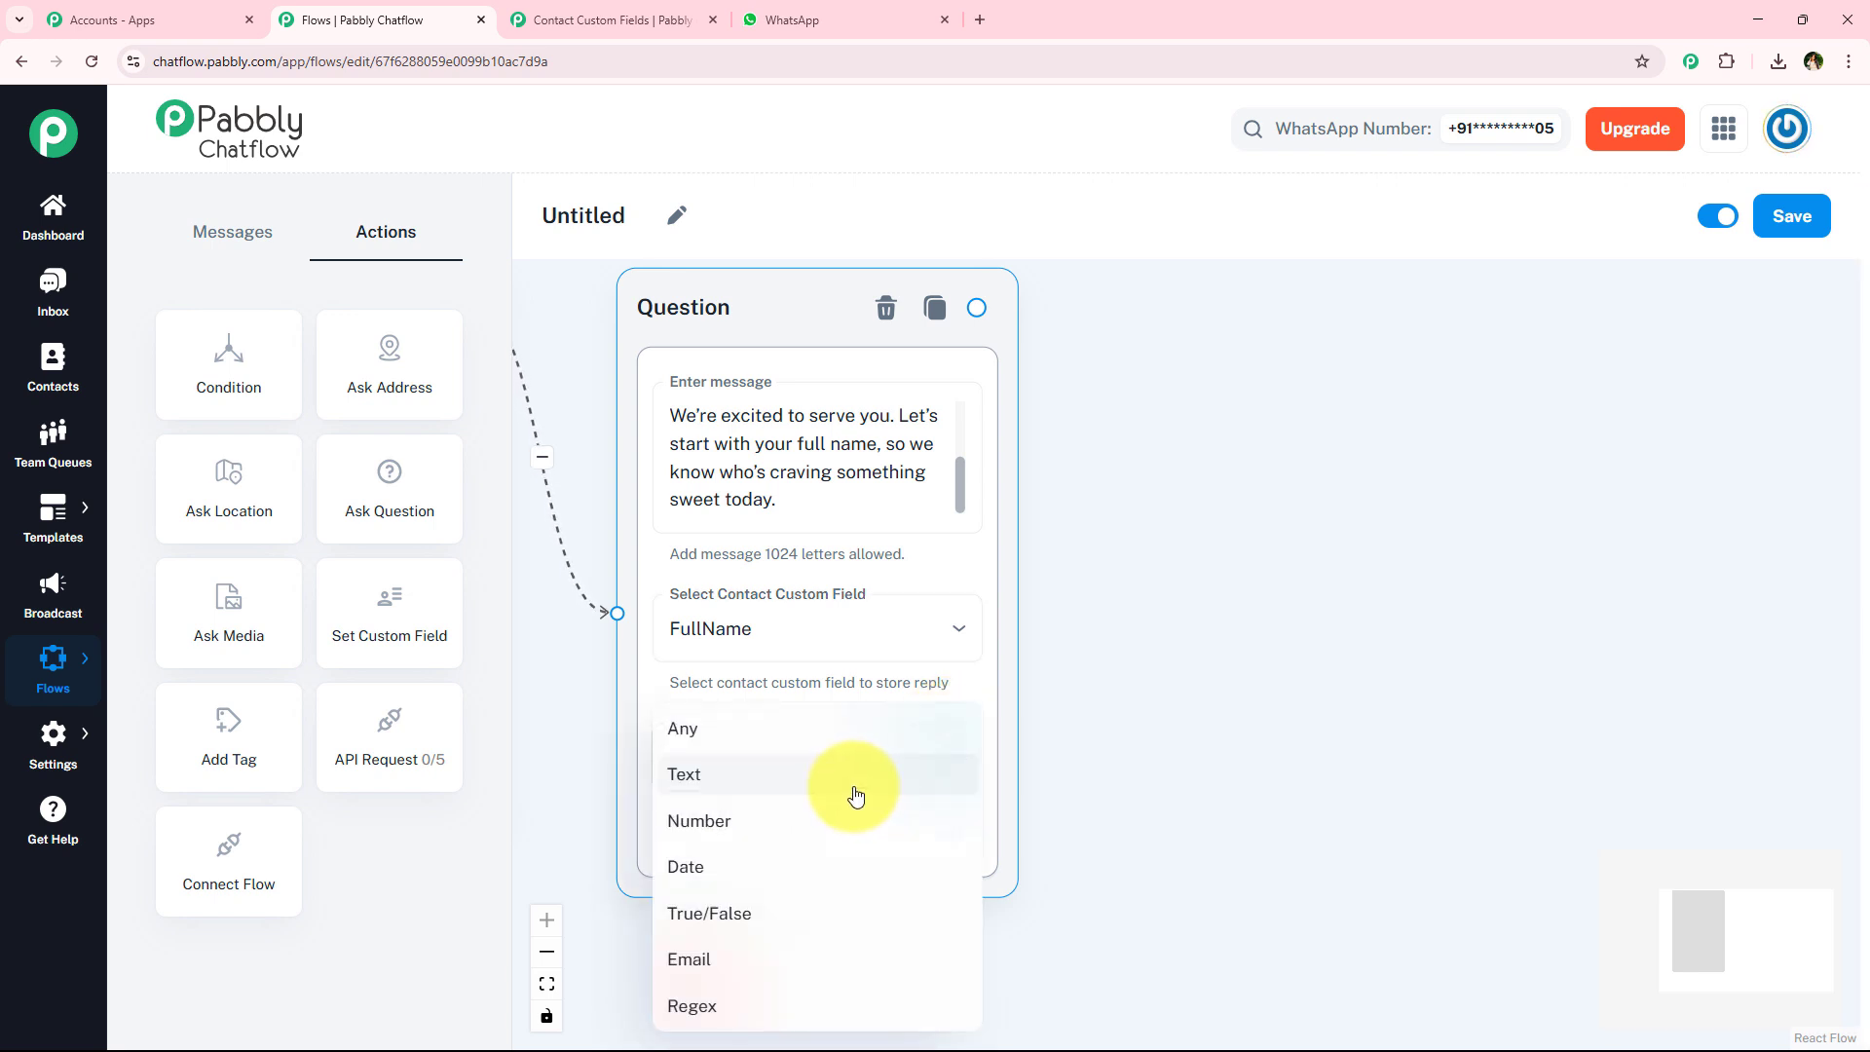
{"action": "left_click", "coordinate": [857, 779]}
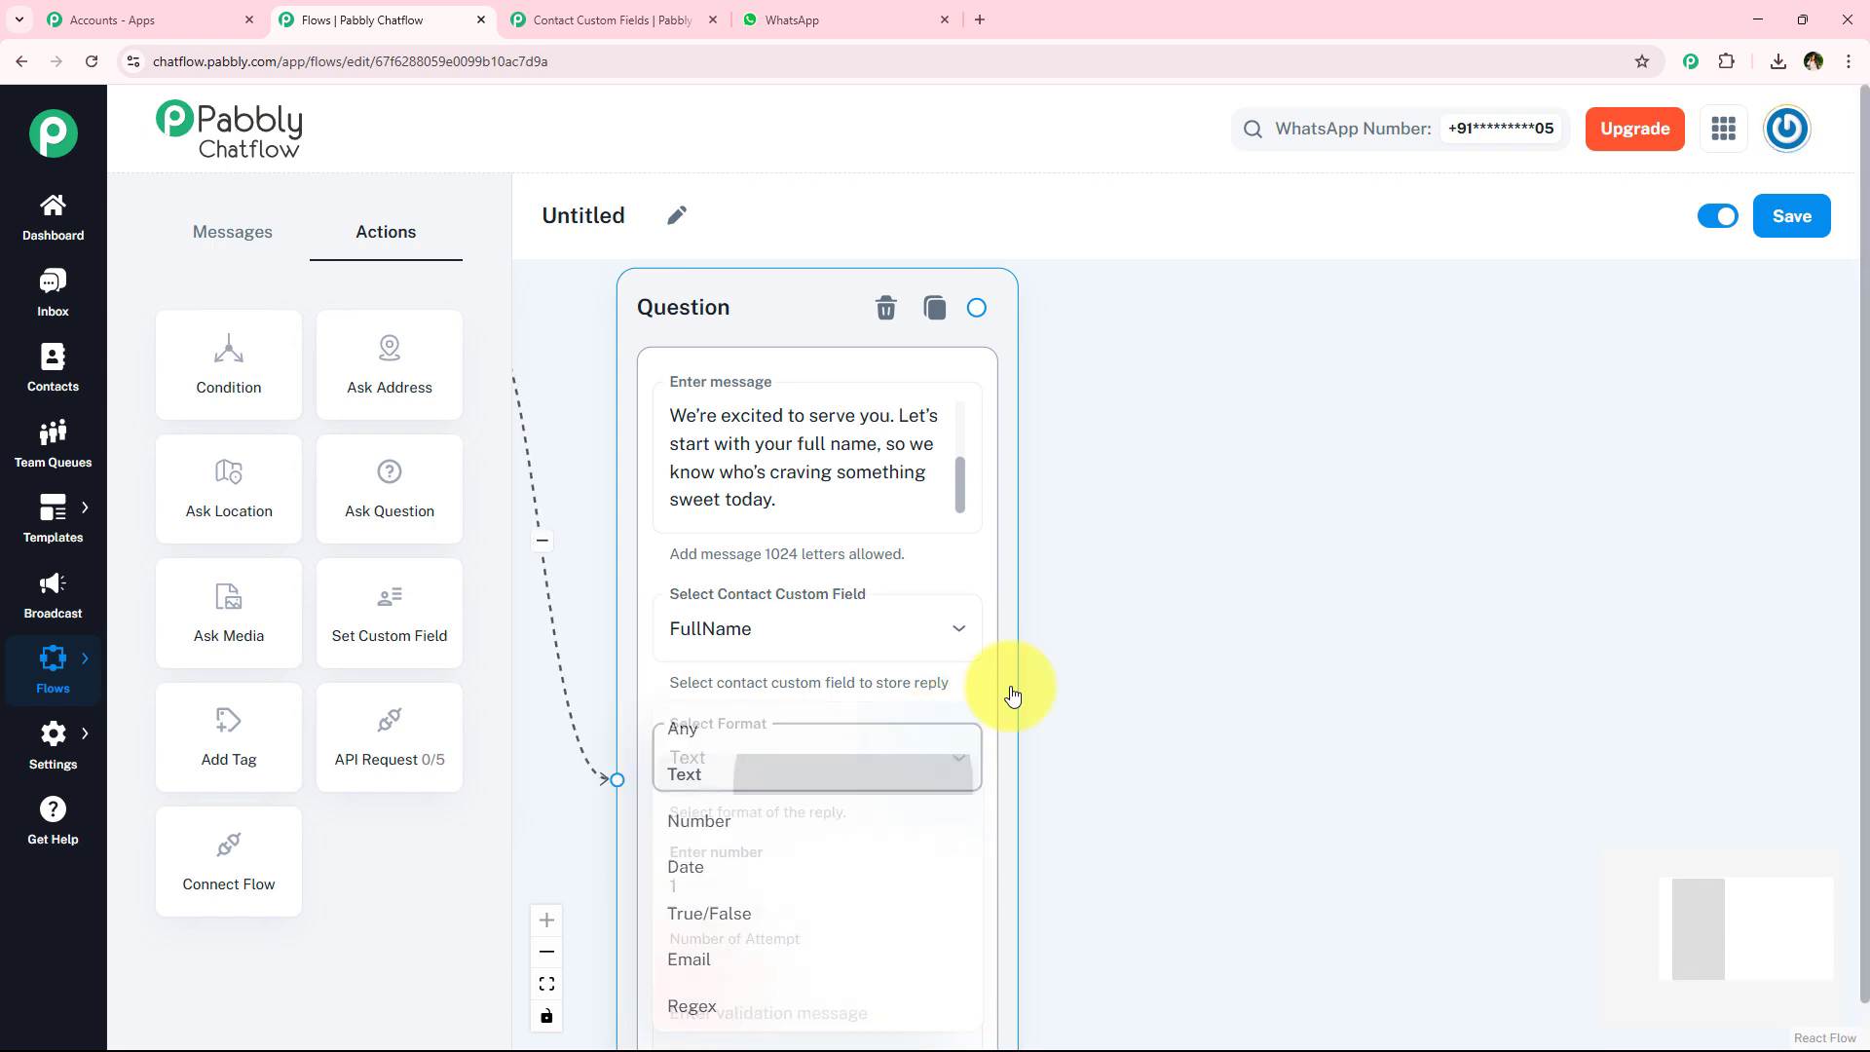
Examine the number of attempts and validation message settings of the full-name Question block.
{"action": "left_click_drag", "start_coordinate": [1060, 681], "coordinate": [1060, 590]}
{"action": "scroll", "coordinate": [1081, 584], "scroll_direction": "down", "scroll_amount": 1}
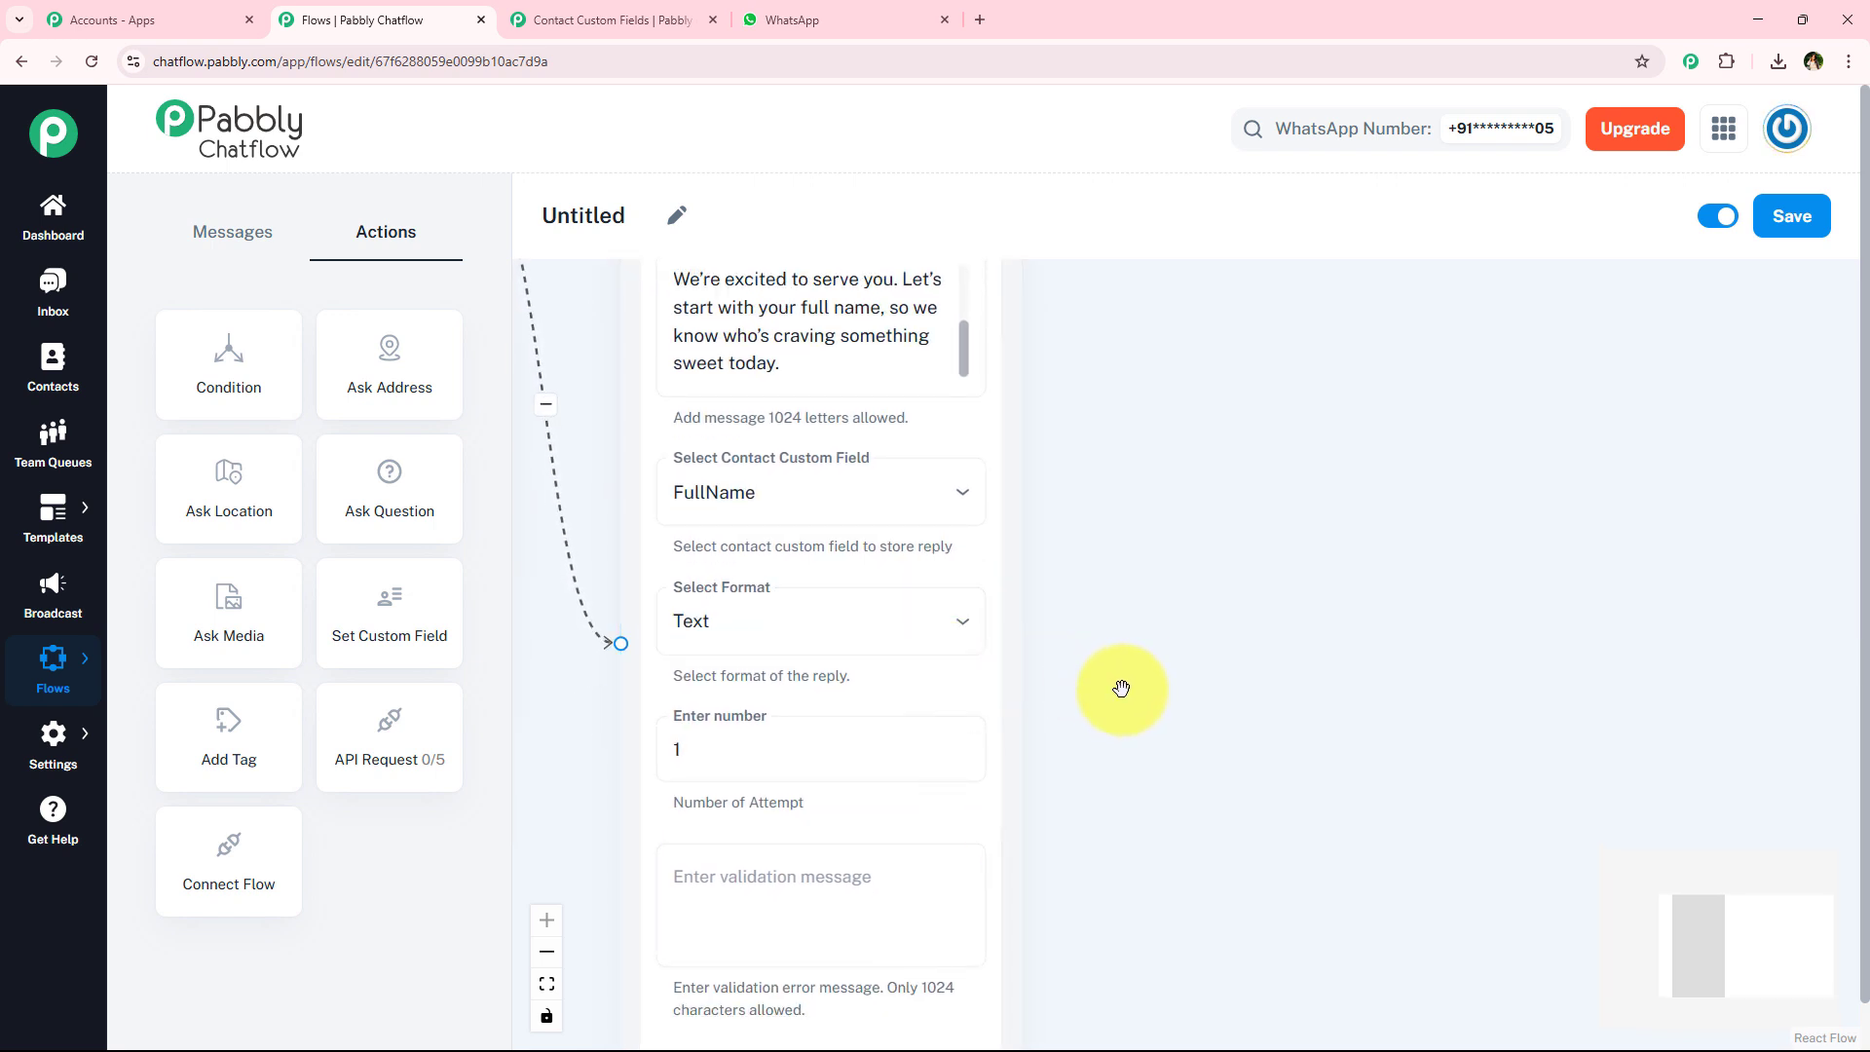
{"action": "left_click", "coordinate": [720, 737]}
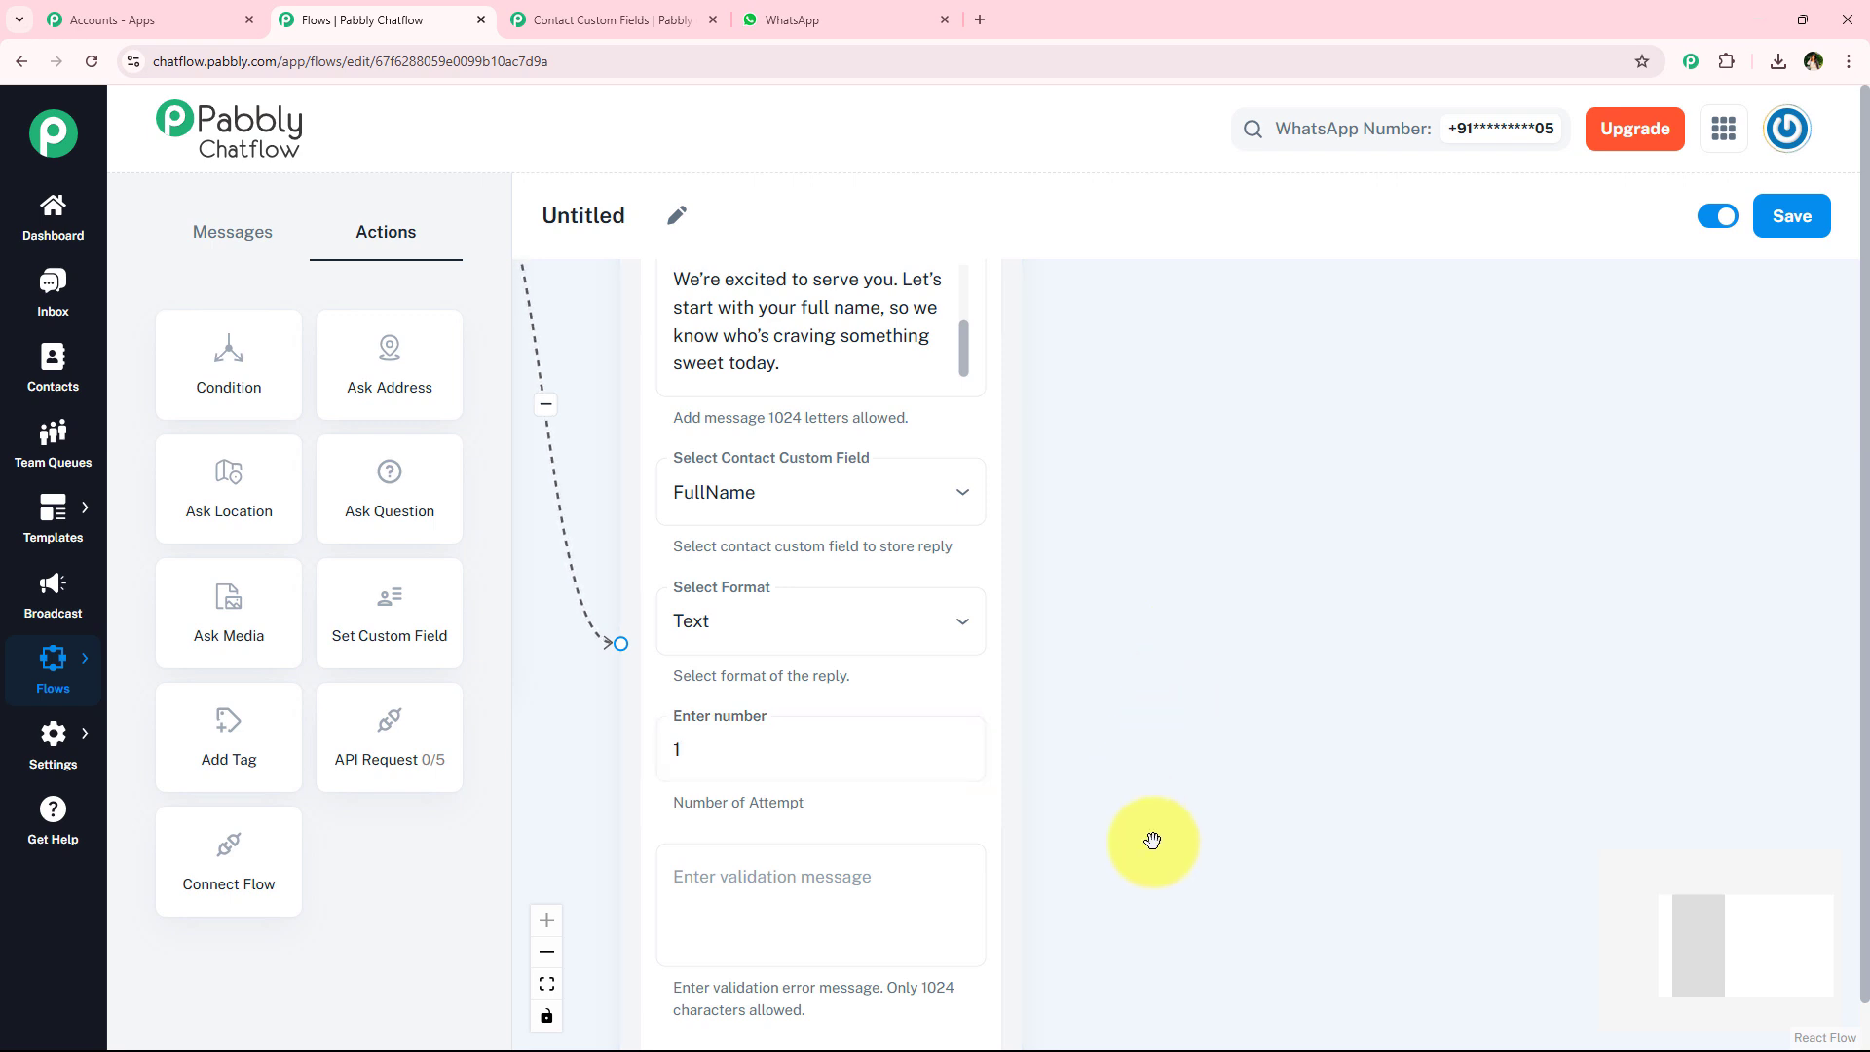
{"action": "scroll", "coordinate": [1145, 760], "scroll_direction": "down", "scroll_amount": 3}
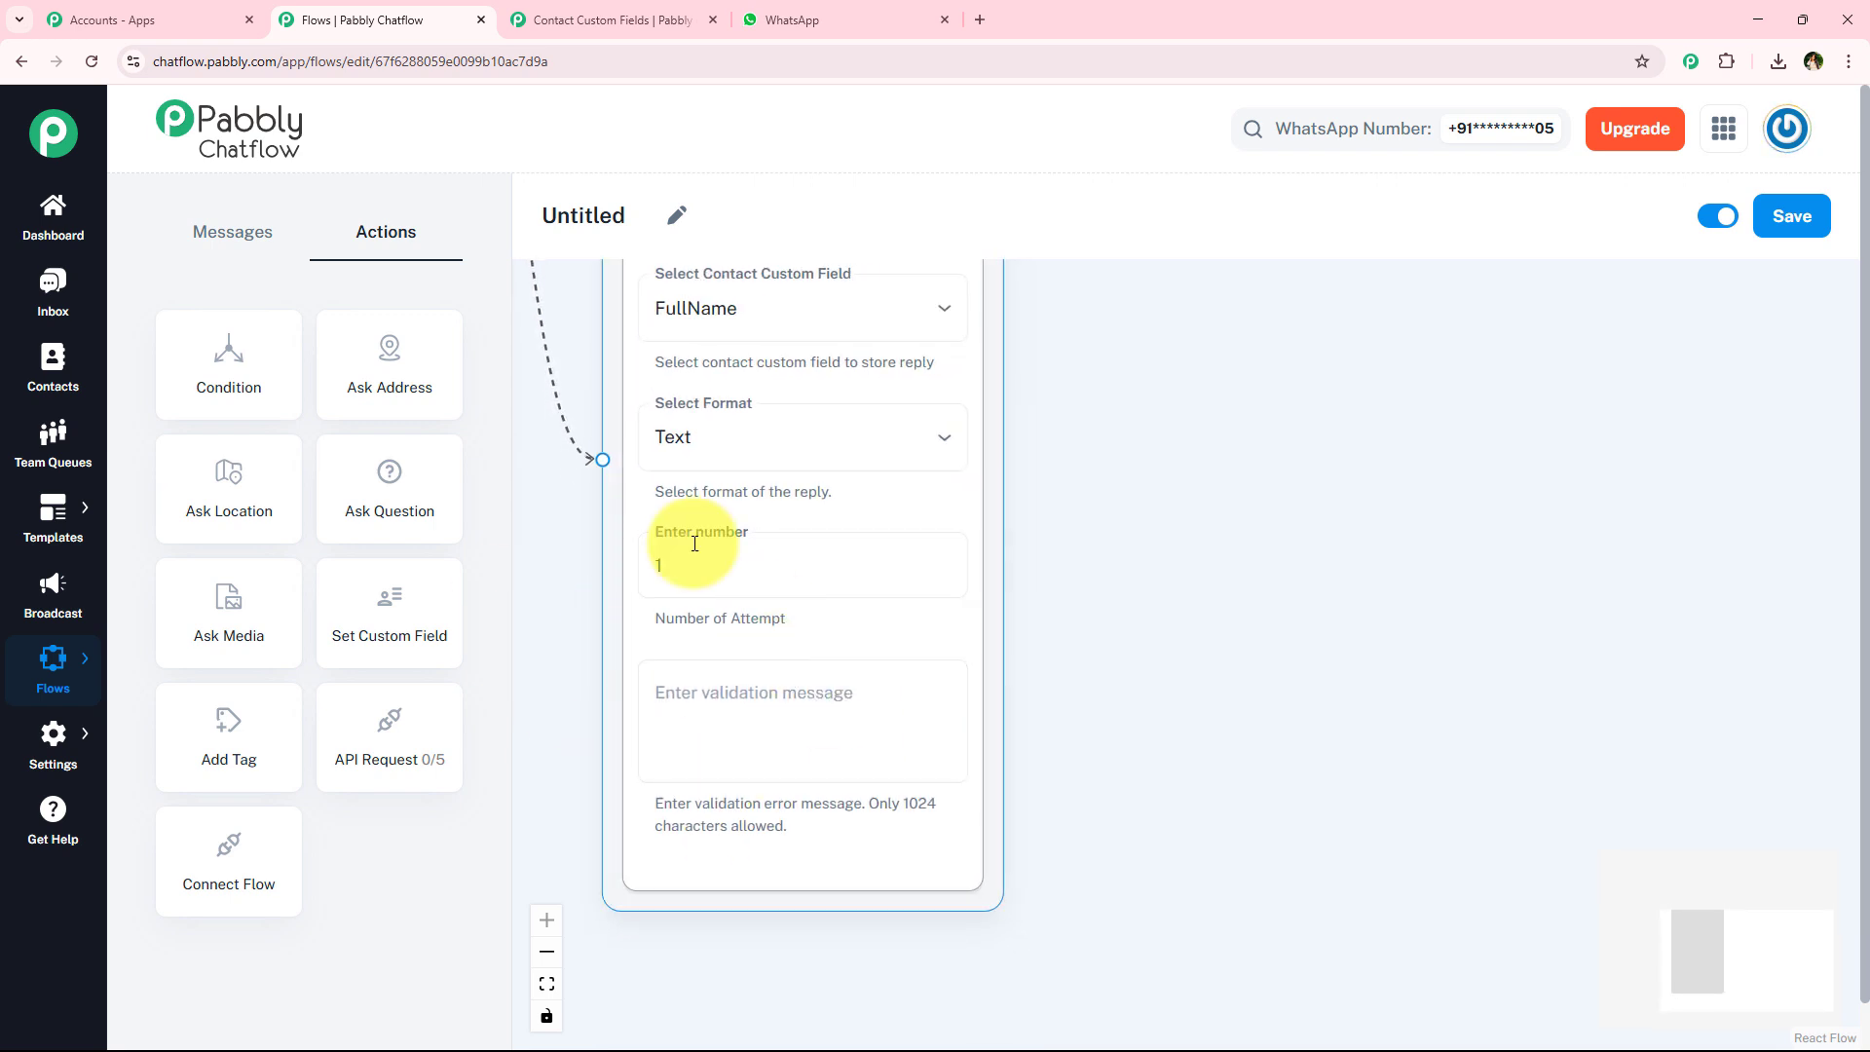
{"action": "scroll", "coordinate": [701, 779], "scroll_direction": "up", "scroll_amount": 2}
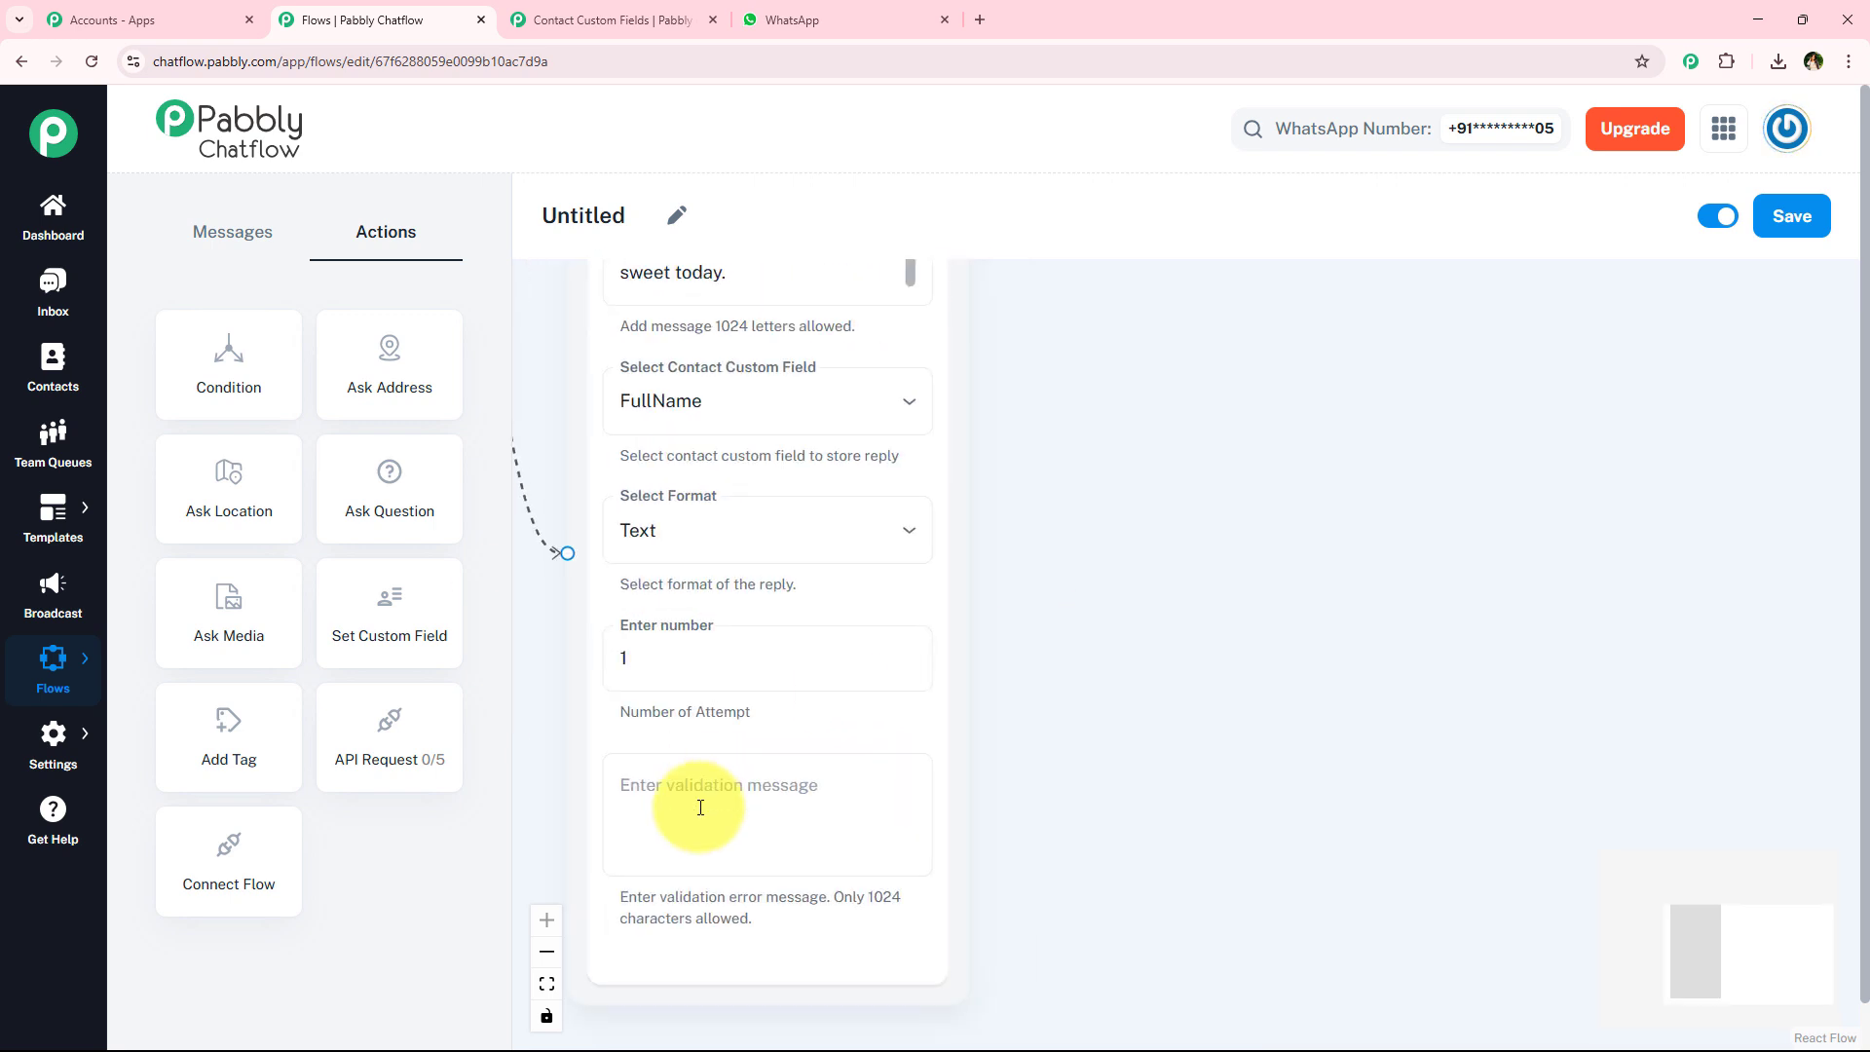
{"action": "scroll", "coordinate": [1101, 492], "scroll_direction": "down", "scroll_amount": 1}
{"action": "scroll", "coordinate": [1102, 492], "scroll_direction": "down", "scroll_amount": 2}
{"action": "left_click_drag", "start_coordinate": [1130, 433], "coordinate": [975, 543]}
{"action": "scroll", "coordinate": [1027, 556], "scroll_direction": "up", "scroll_amount": 2}
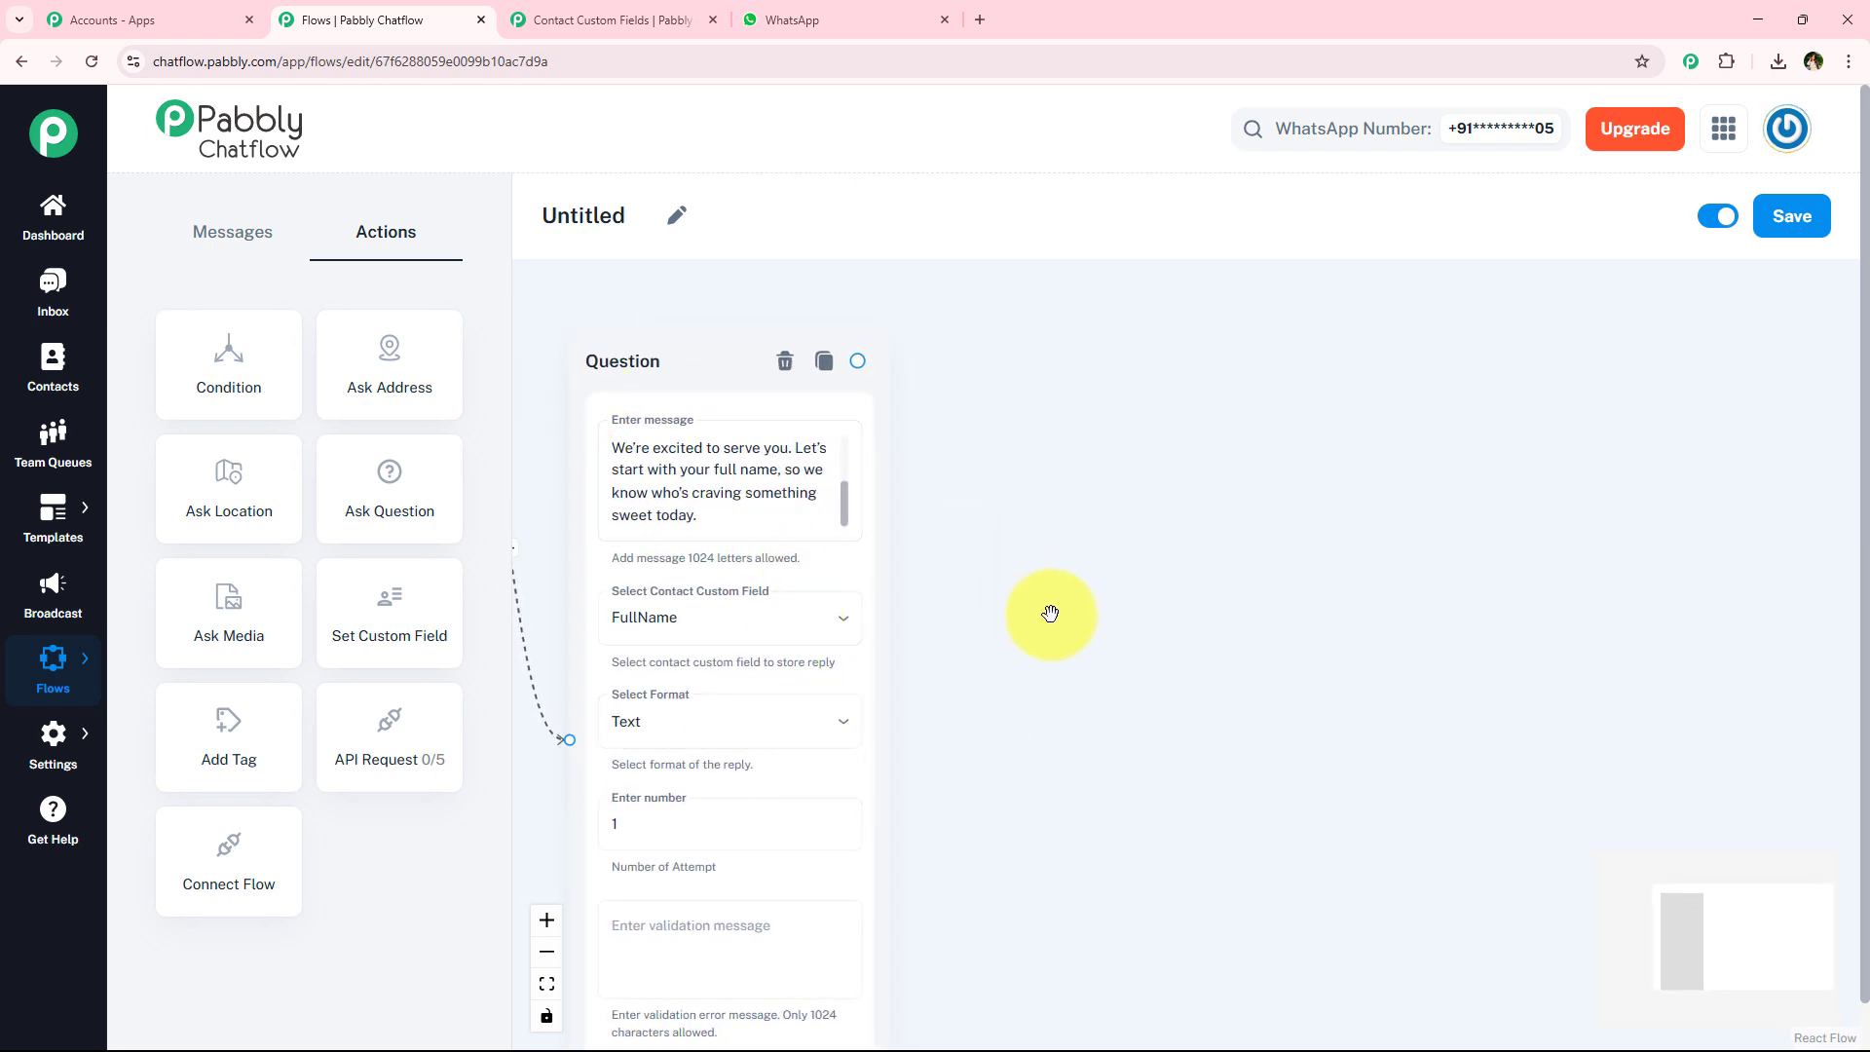
Add a second Ask Question block beside the full-name Question and connect the first Question to it.
{"action": "left_click_drag", "start_coordinate": [468, 463], "coordinate": [1134, 370]}
{"action": "left_click_drag", "start_coordinate": [857, 364], "coordinate": [1128, 636]}
{"action": "left_click_drag", "start_coordinate": [1204, 394], "coordinate": [998, 376]}
{"action": "left_click_drag", "start_coordinate": [1034, 368], "coordinate": [1100, 363]}
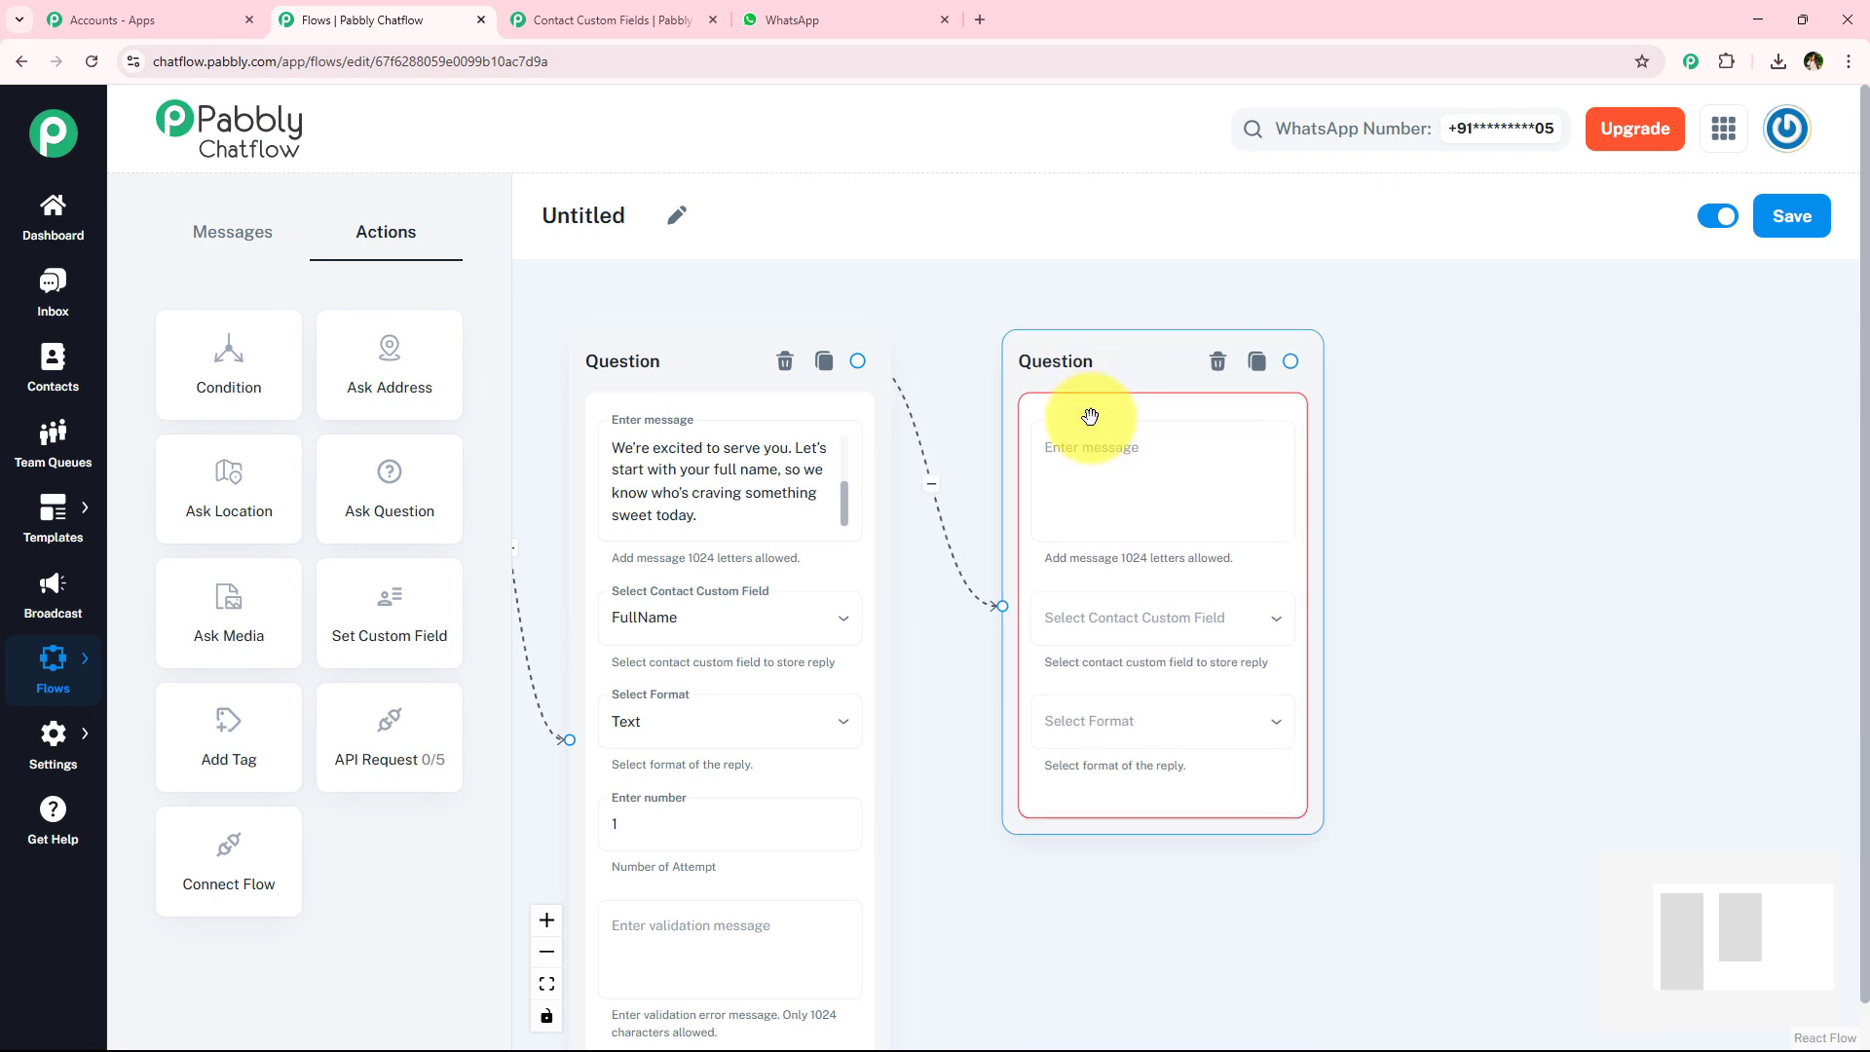
Enter the second Question's message thanking $FullName and asking for the customer's email address.
{"action": "left_click", "coordinate": [1102, 474]}
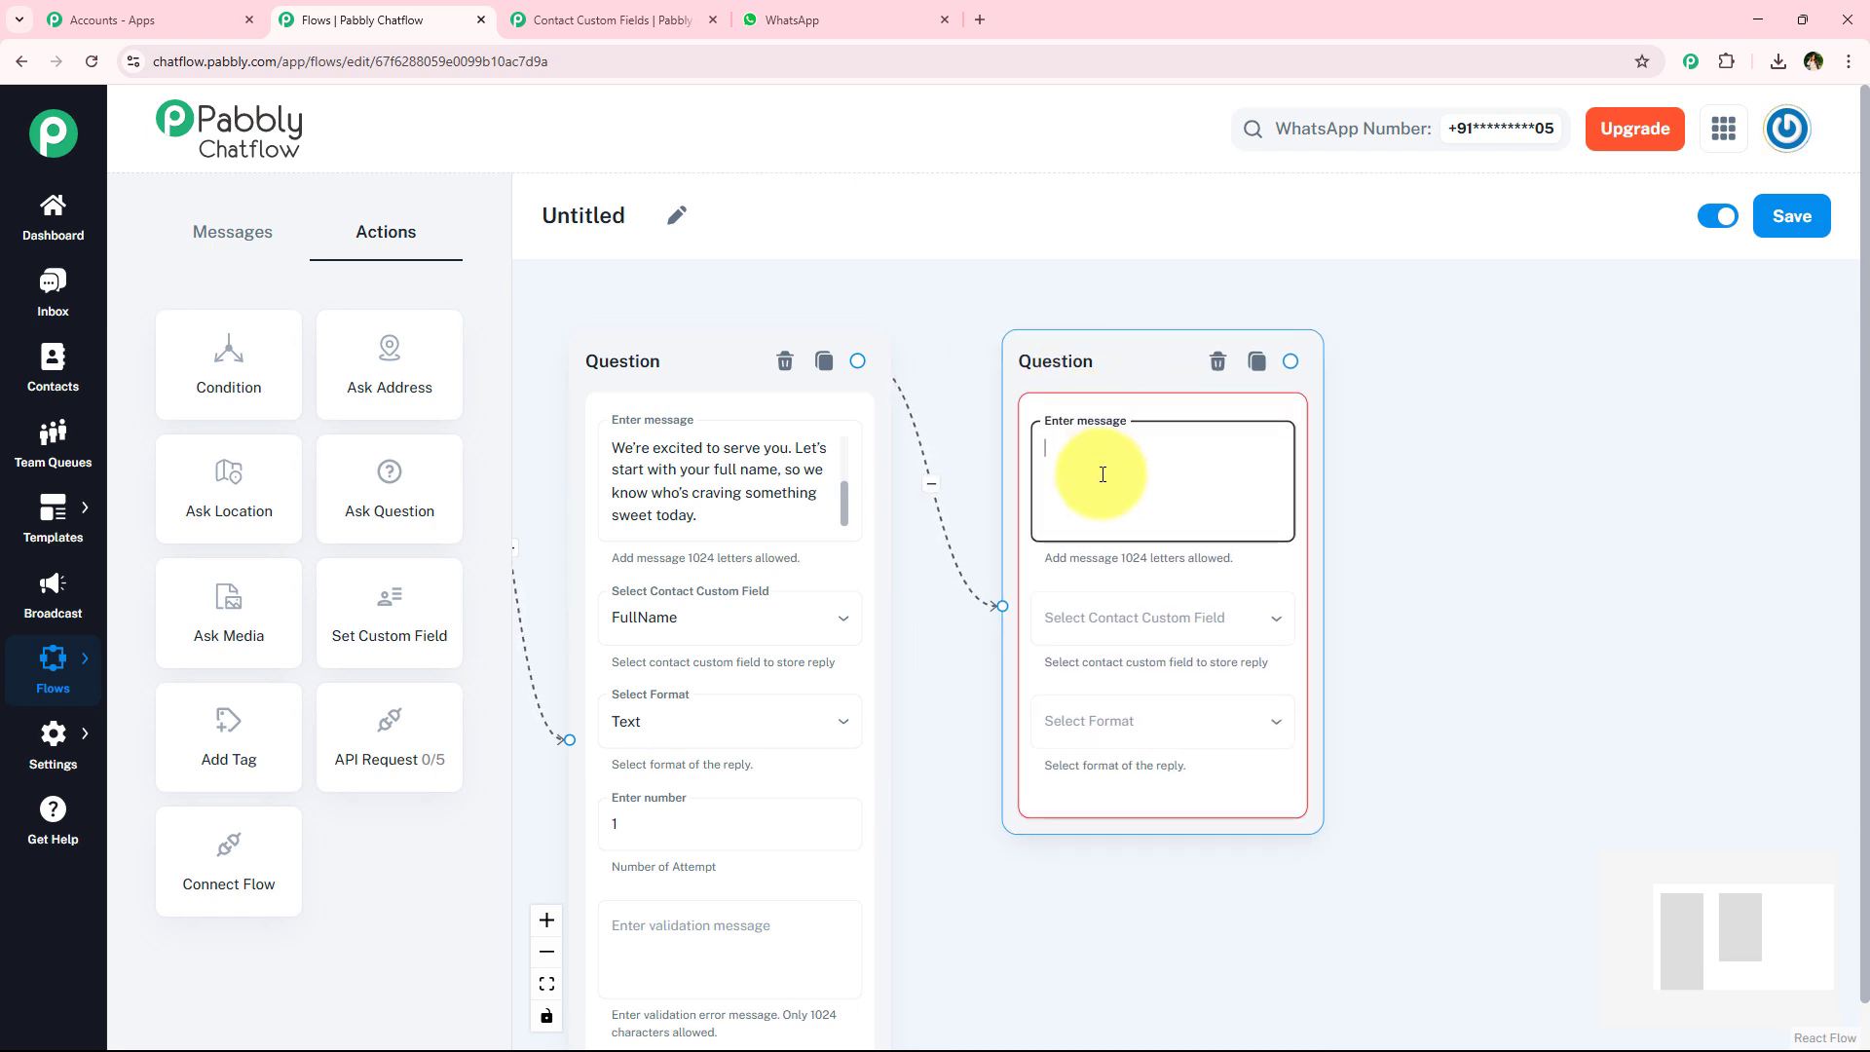
{"action": "key", "text": "ctrl+v"}
{"action": "left_click_drag", "start_coordinate": [1278, 498], "coordinate": [1285, 438]}
{"action": "scroll", "coordinate": [1319, 482], "scroll_direction": "up", "scroll_amount": 2}
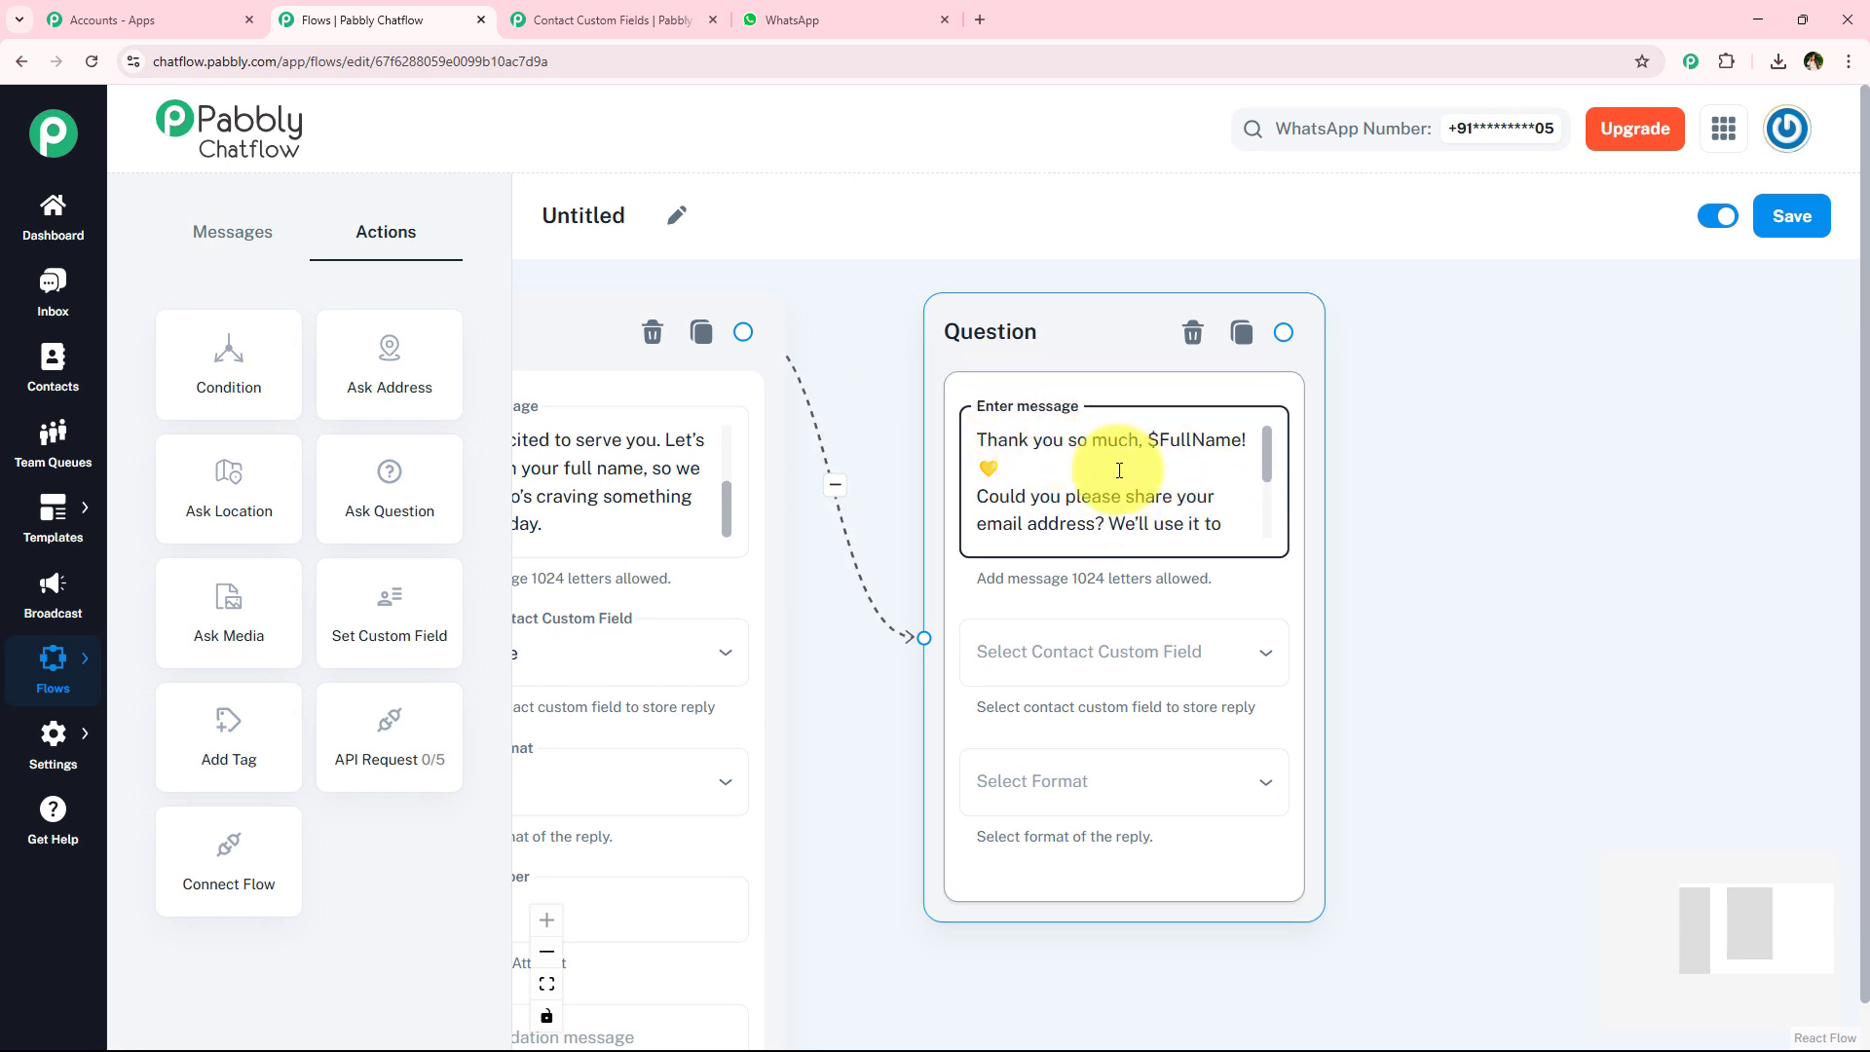
Move the email Question block slightly lower beside the full-name Question block.
{"action": "left_click_drag", "start_coordinate": [1118, 445], "coordinate": [1121, 489]}
{"action": "left_click", "coordinate": [1152, 483]}
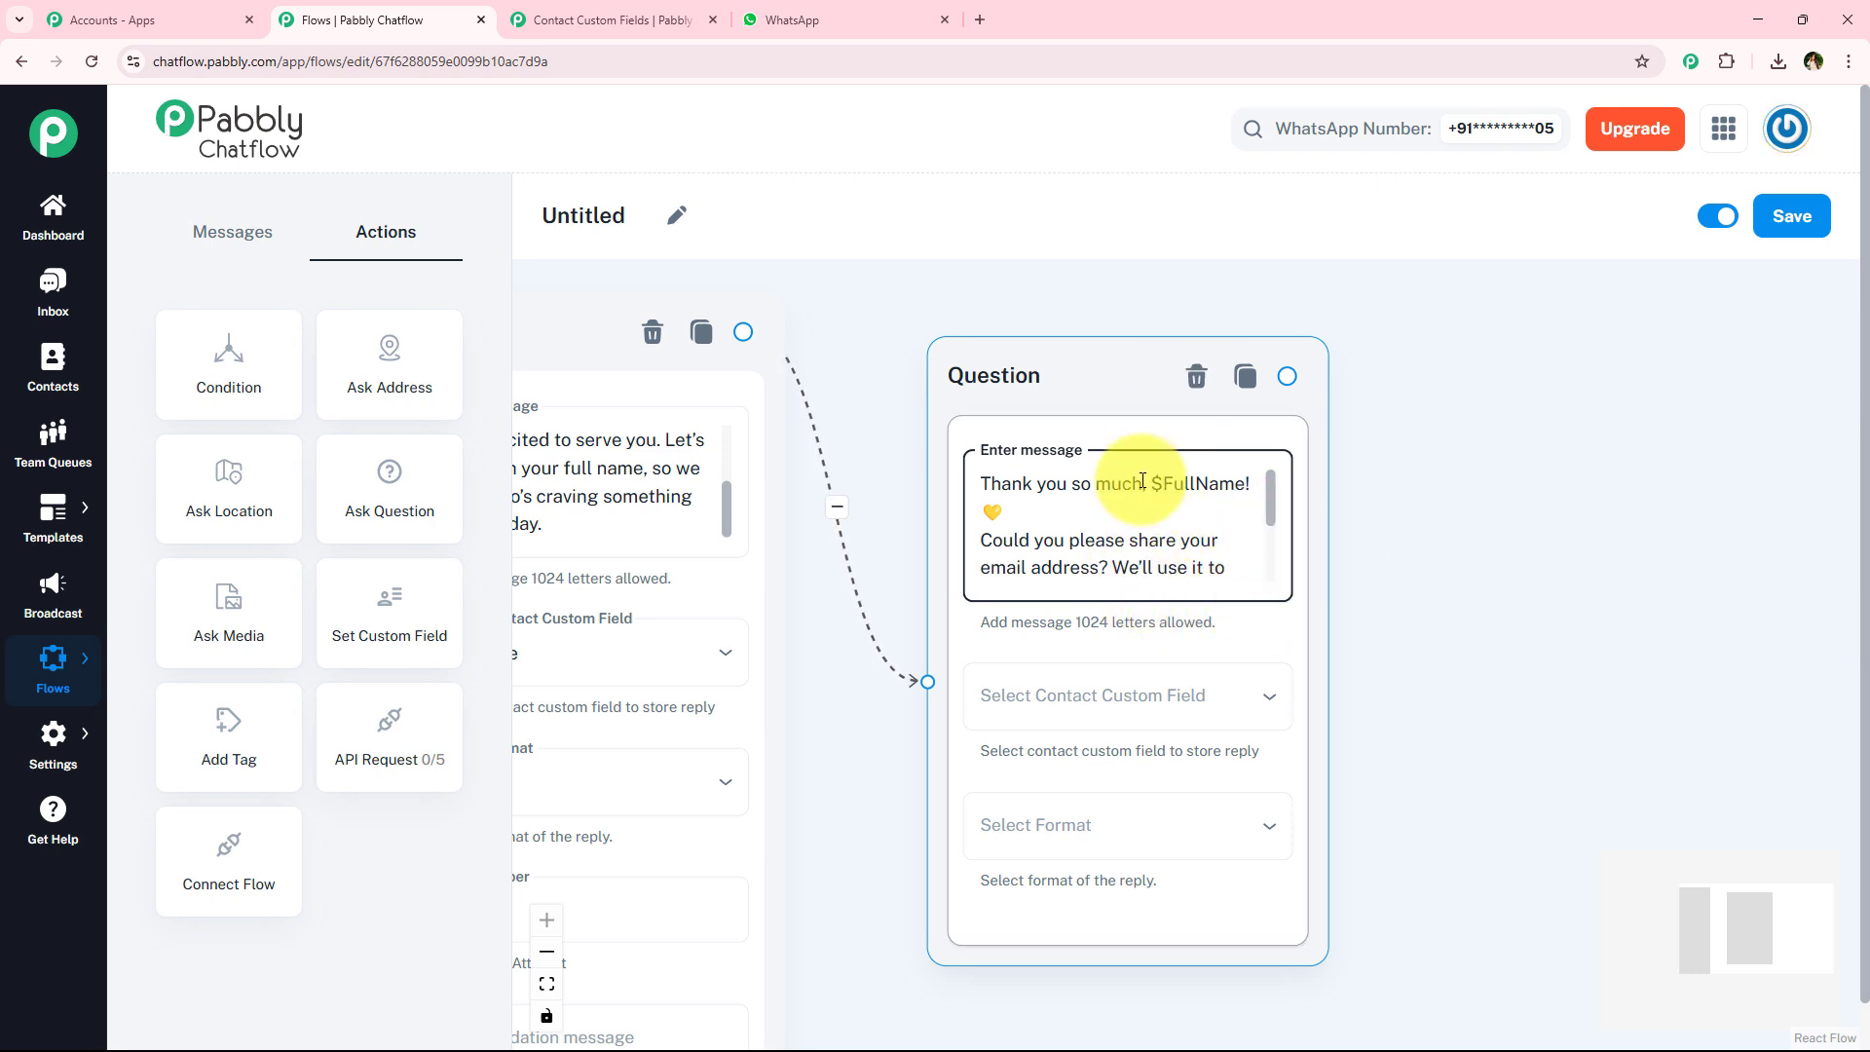
{"action": "type", "text": ","}
{"action": "scroll", "coordinate": [1164, 507], "scroll_direction": "down", "scroll_amount": 2}
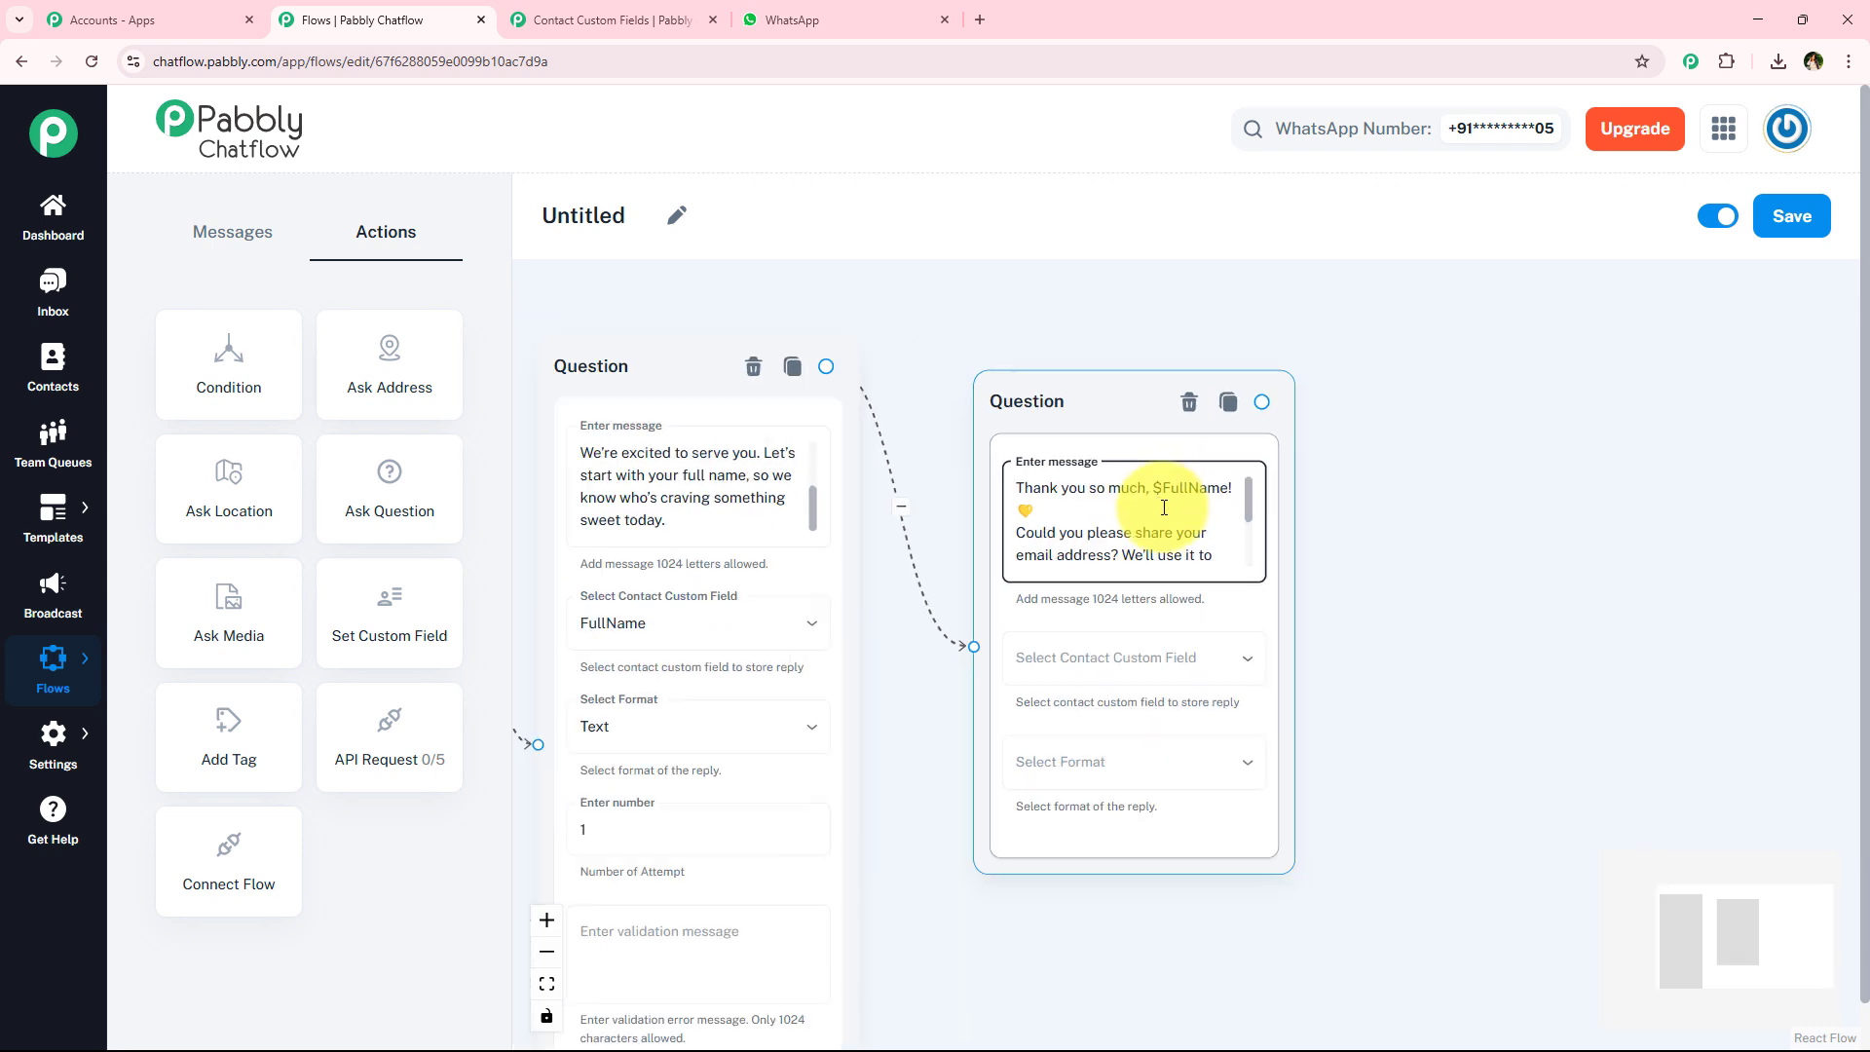
Copy the FullName field name from the contact custom fields settings and return to the flow.
{"action": "left_click", "coordinate": [531, 20]}
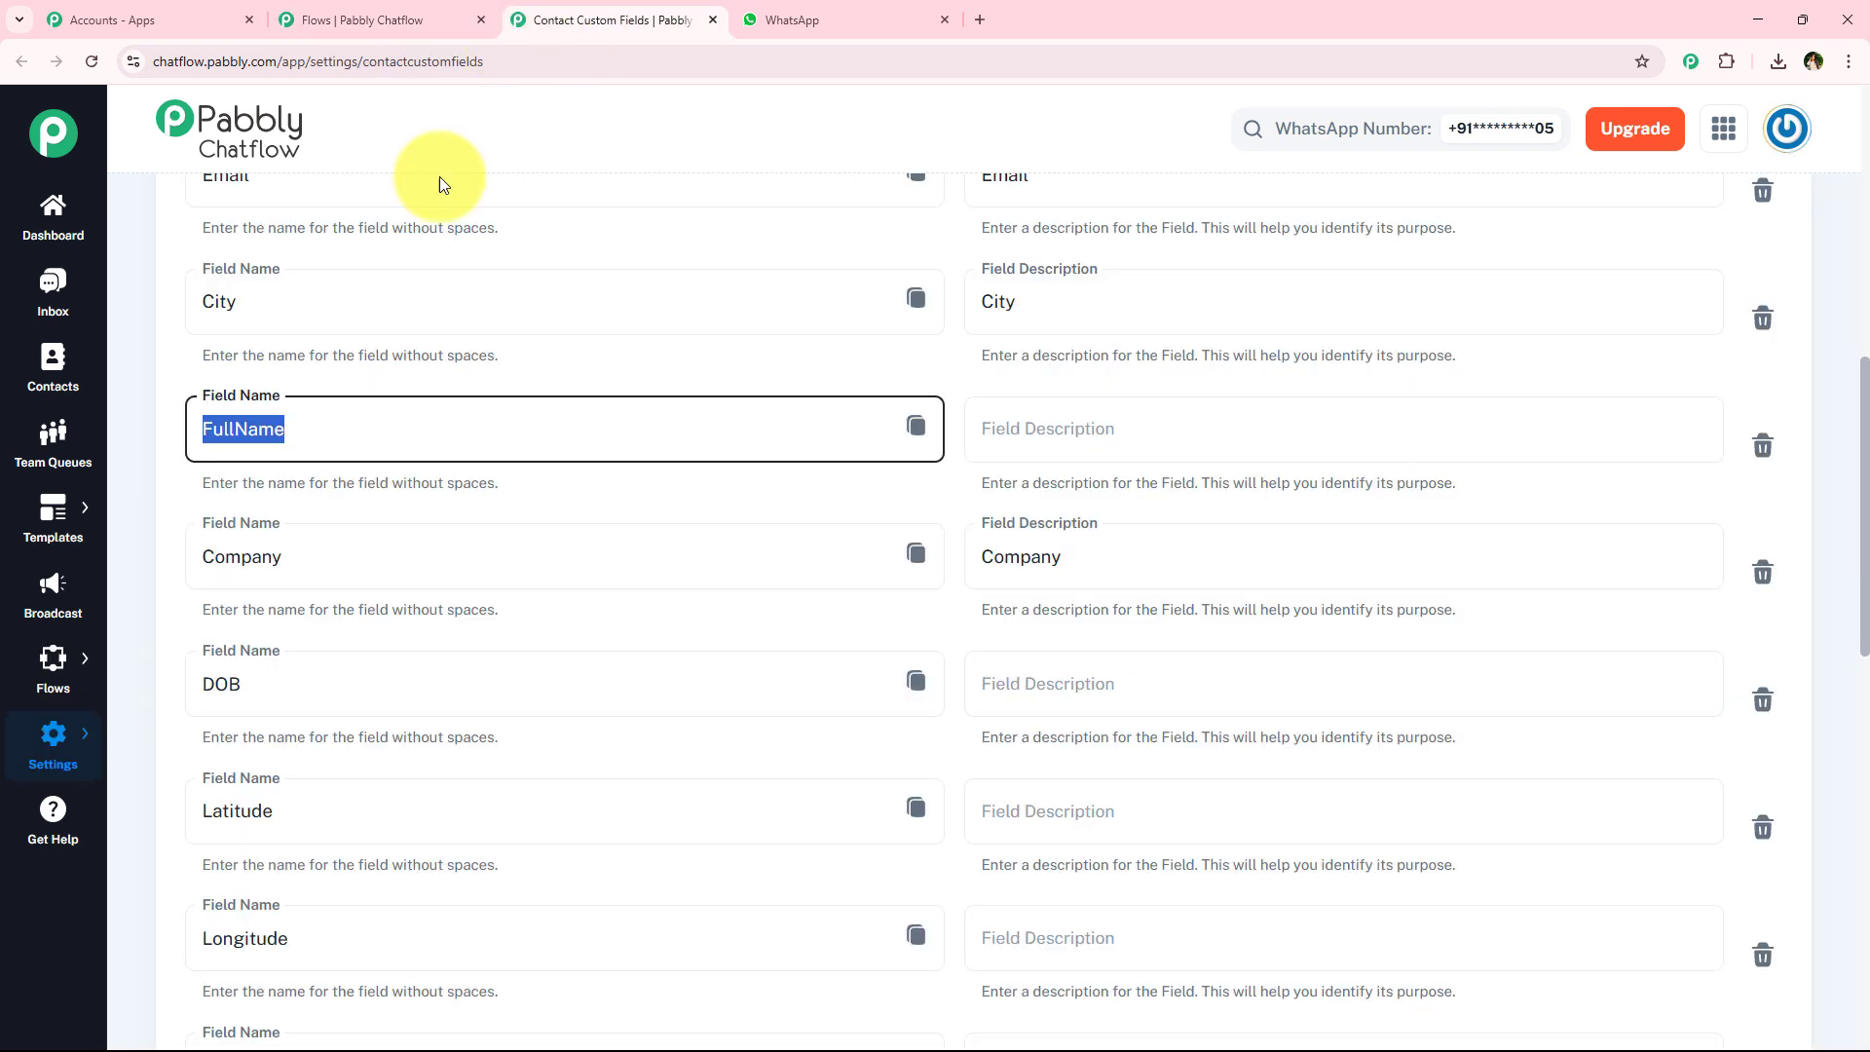
{"action": "left_click", "coordinate": [522, 351]}
{"action": "left_click", "coordinate": [915, 427]}
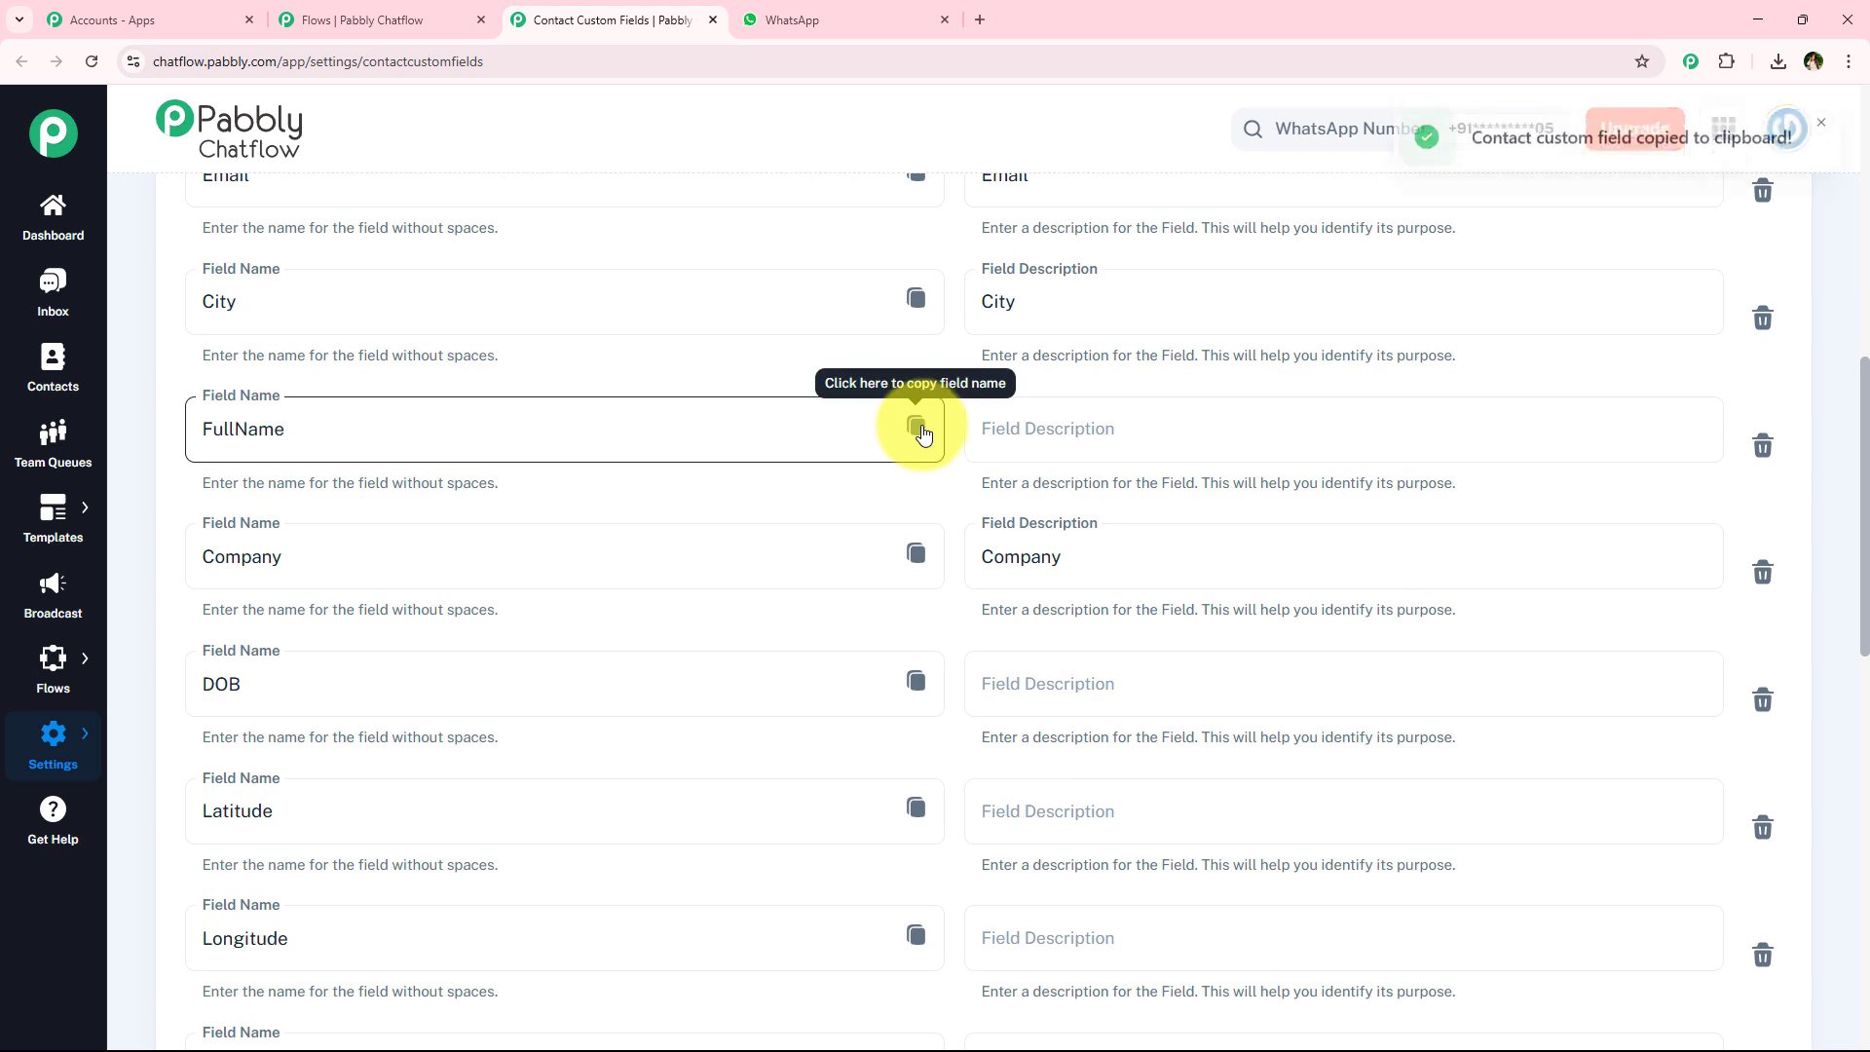
{"action": "left_click", "coordinate": [409, 18]}
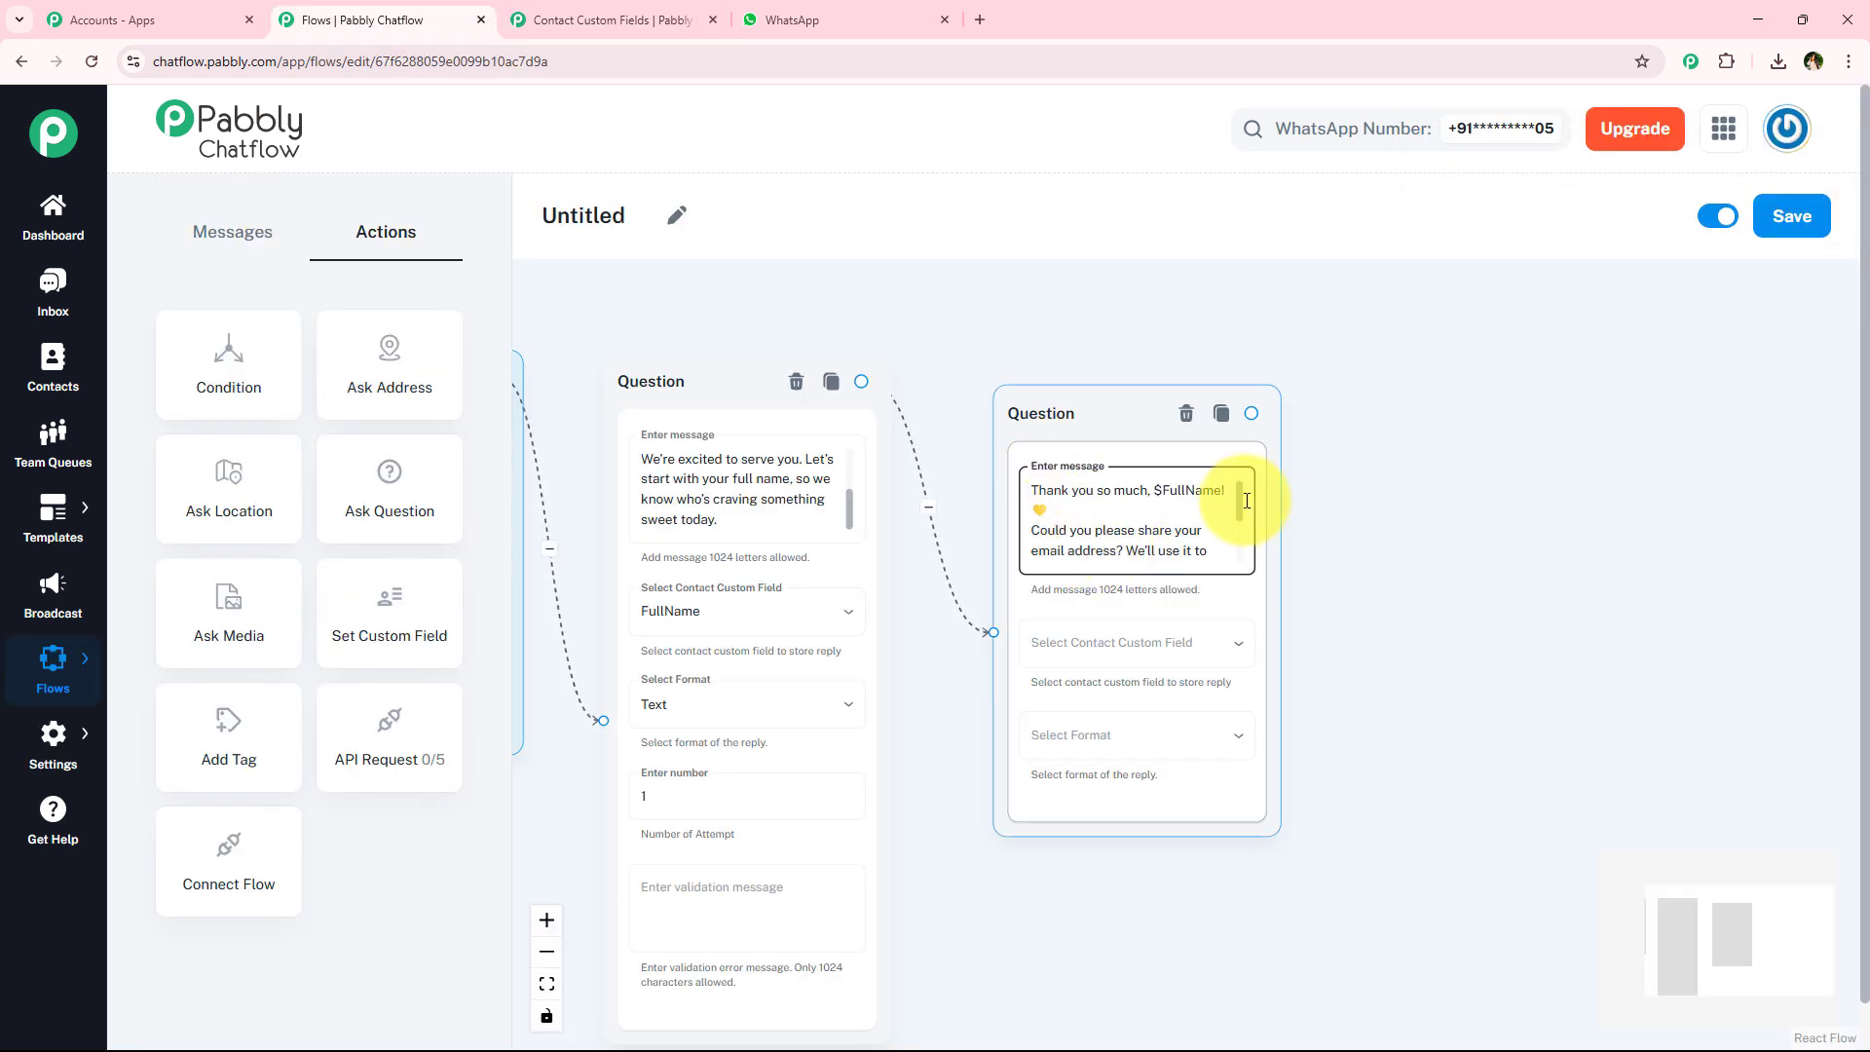
{"action": "left_click_drag", "start_coordinate": [1246, 501], "coordinate": [1248, 554]}
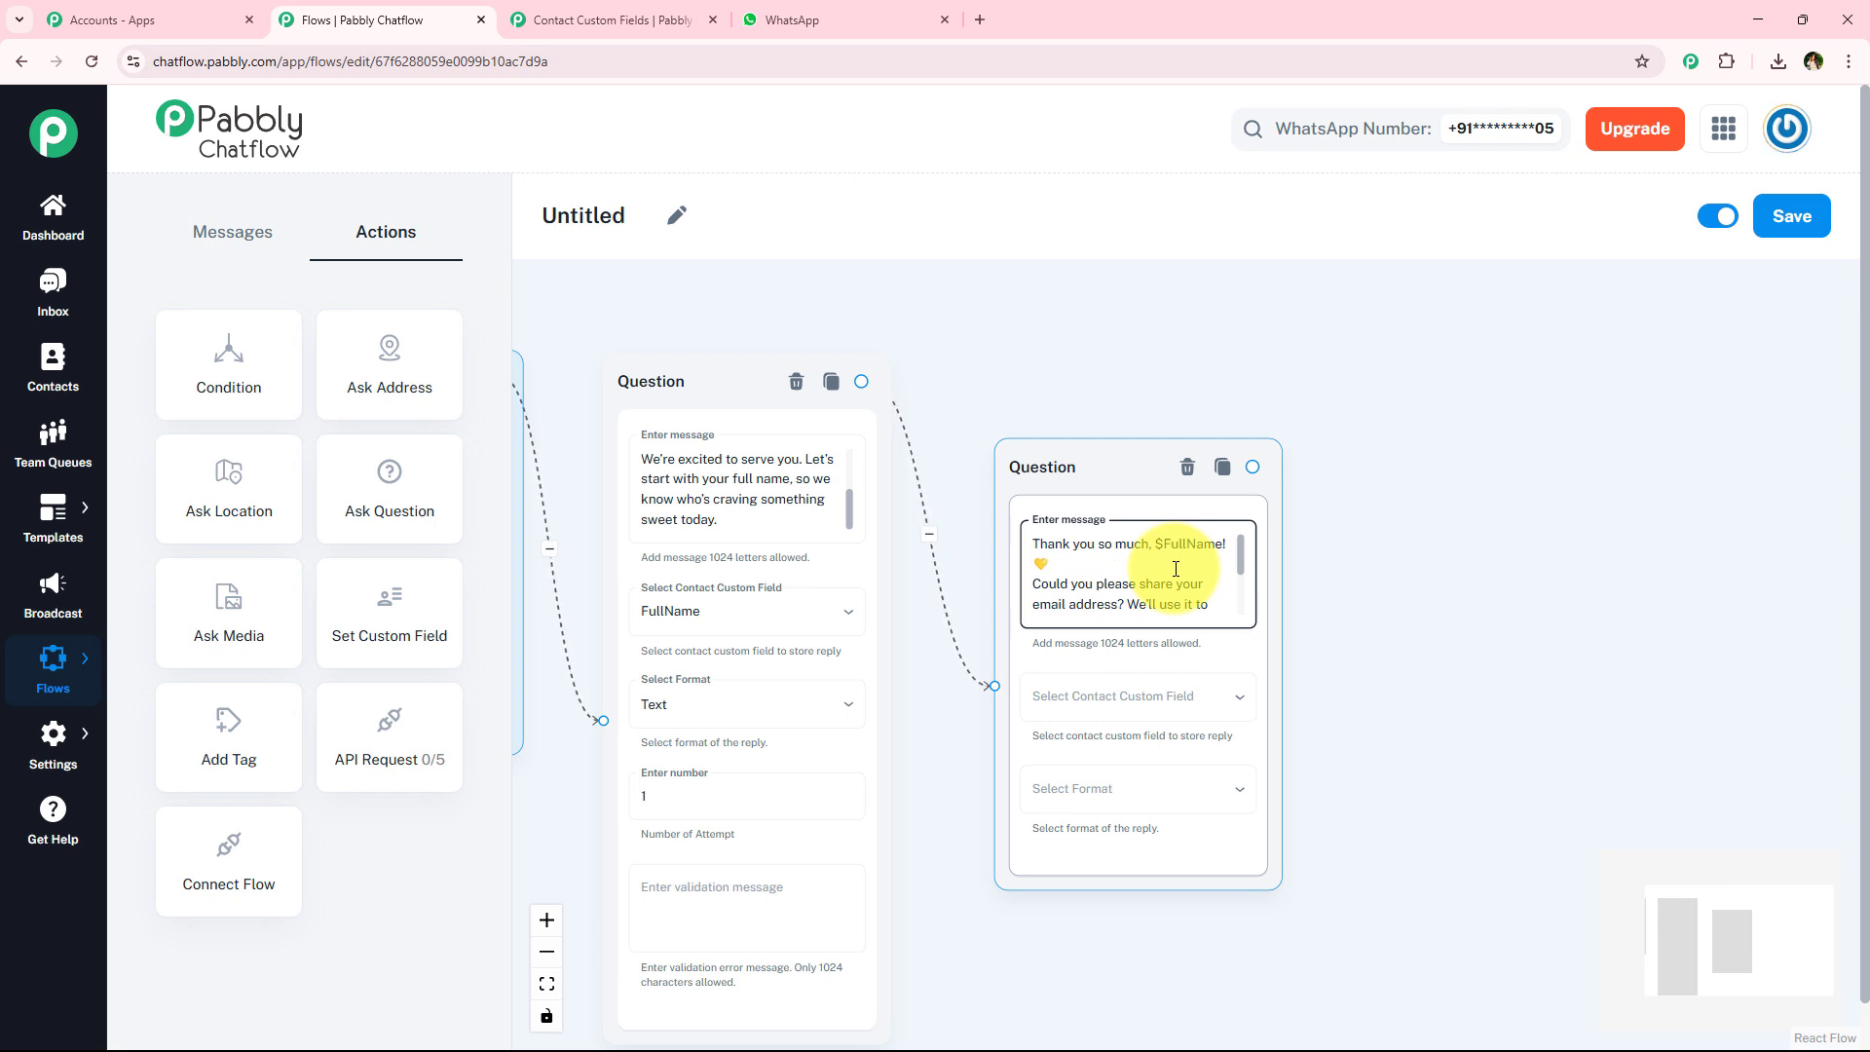
{"action": "left_click", "coordinate": [545, 17]}
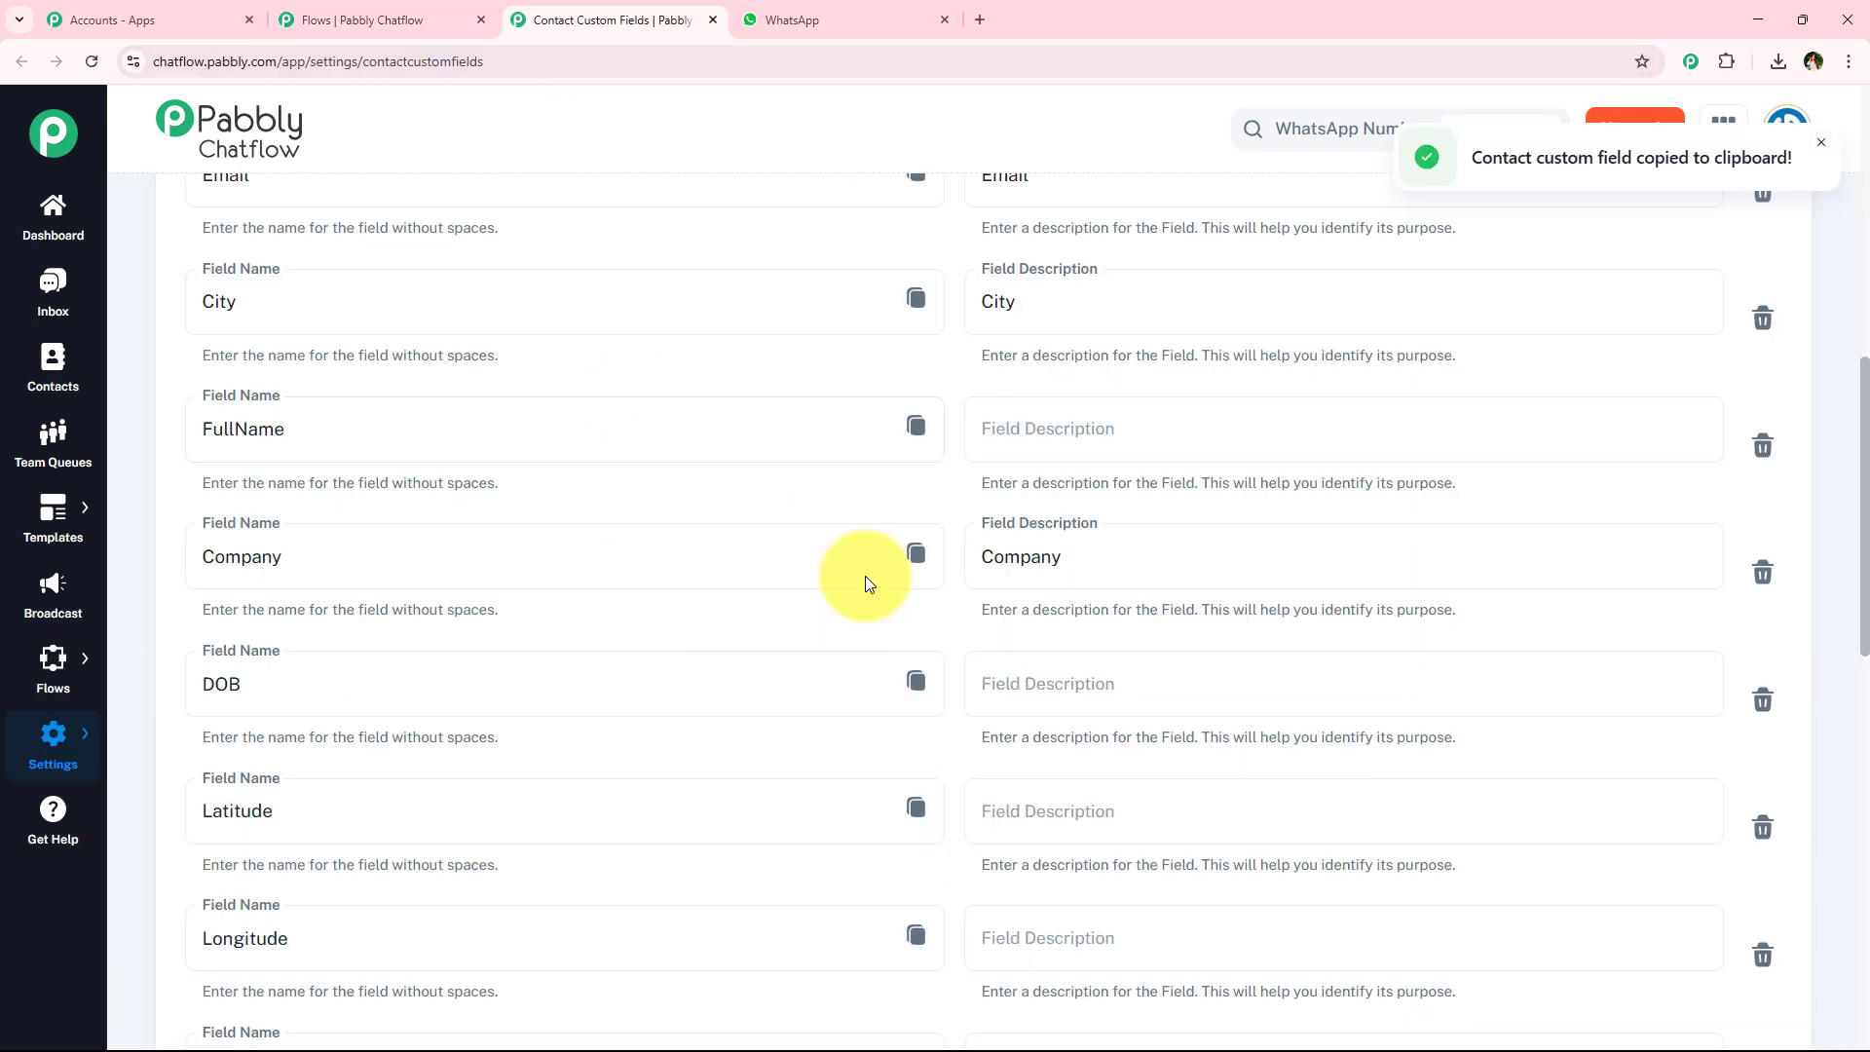
{"action": "left_click", "coordinate": [409, 17]}
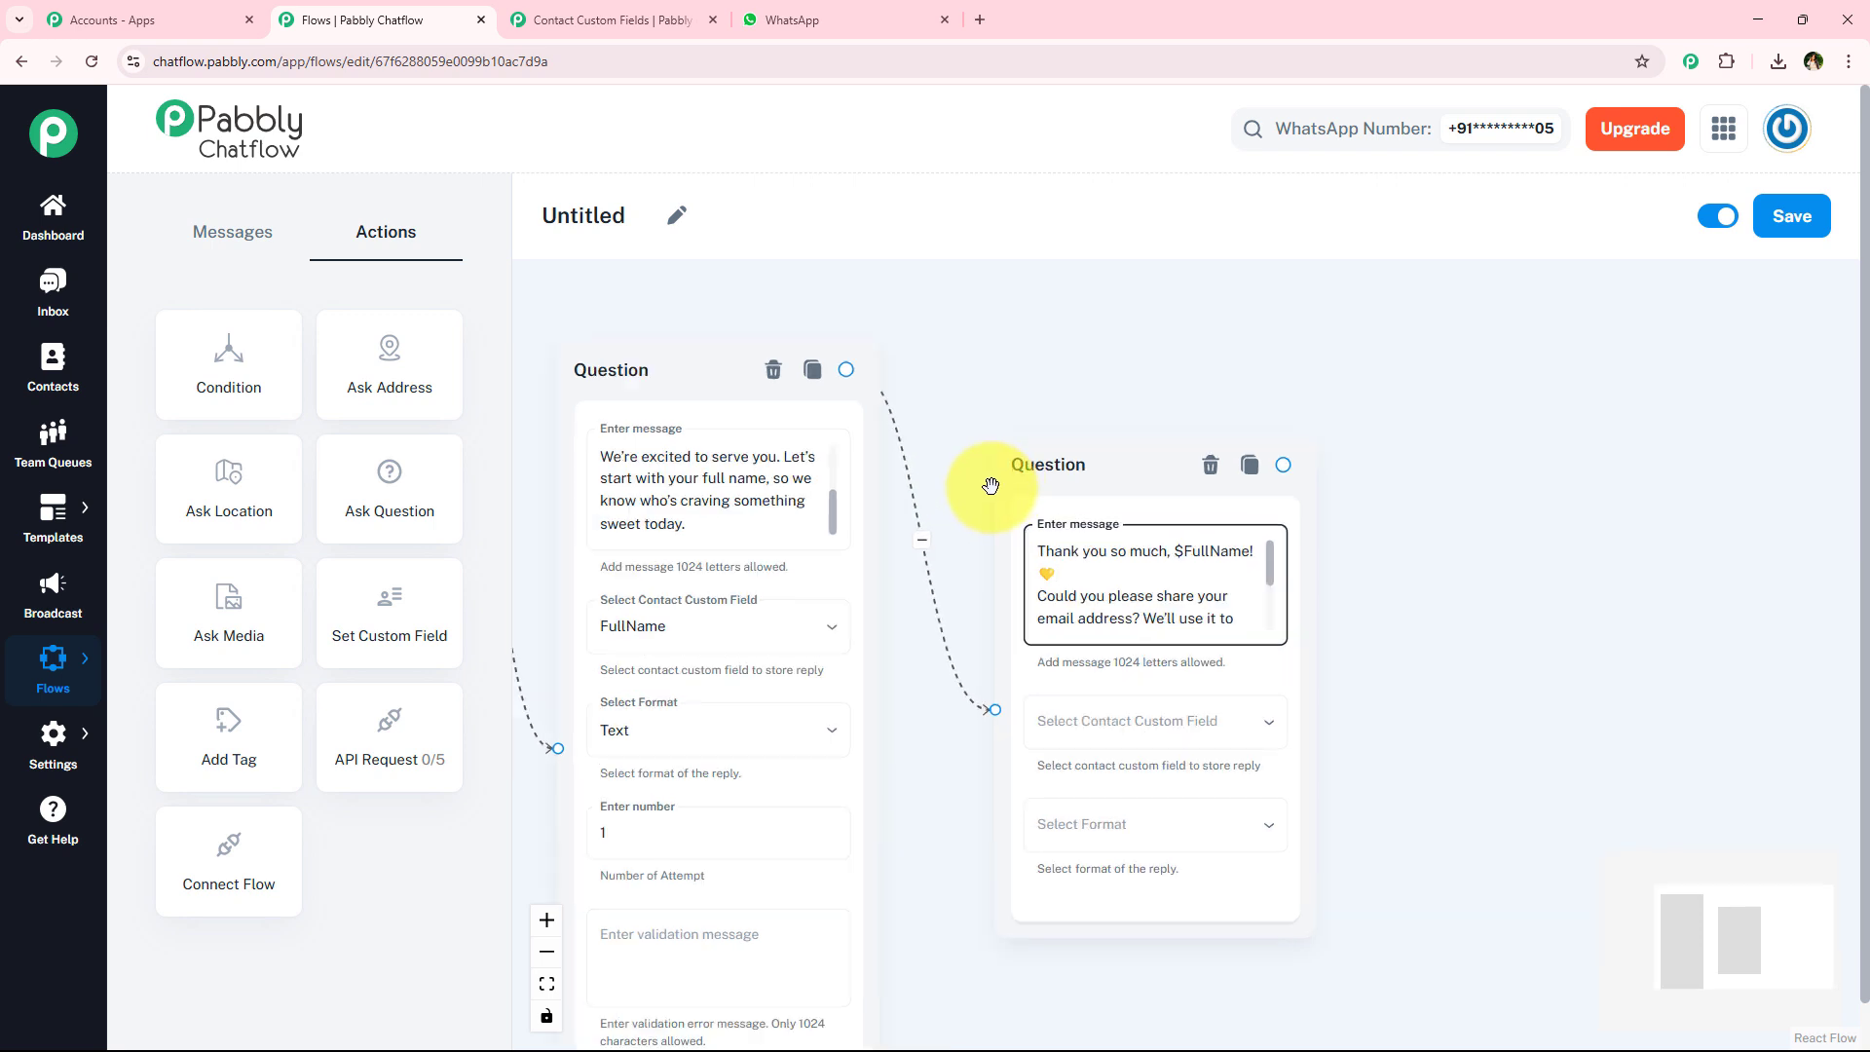
Review the custom field set in the full-name Question and read the email Question's message through to its end.
{"action": "left_click_drag", "start_coordinate": [1368, 608], "coordinate": [1027, 505]}
{"action": "left_click_drag", "start_coordinate": [1112, 420], "coordinate": [1620, 489]}
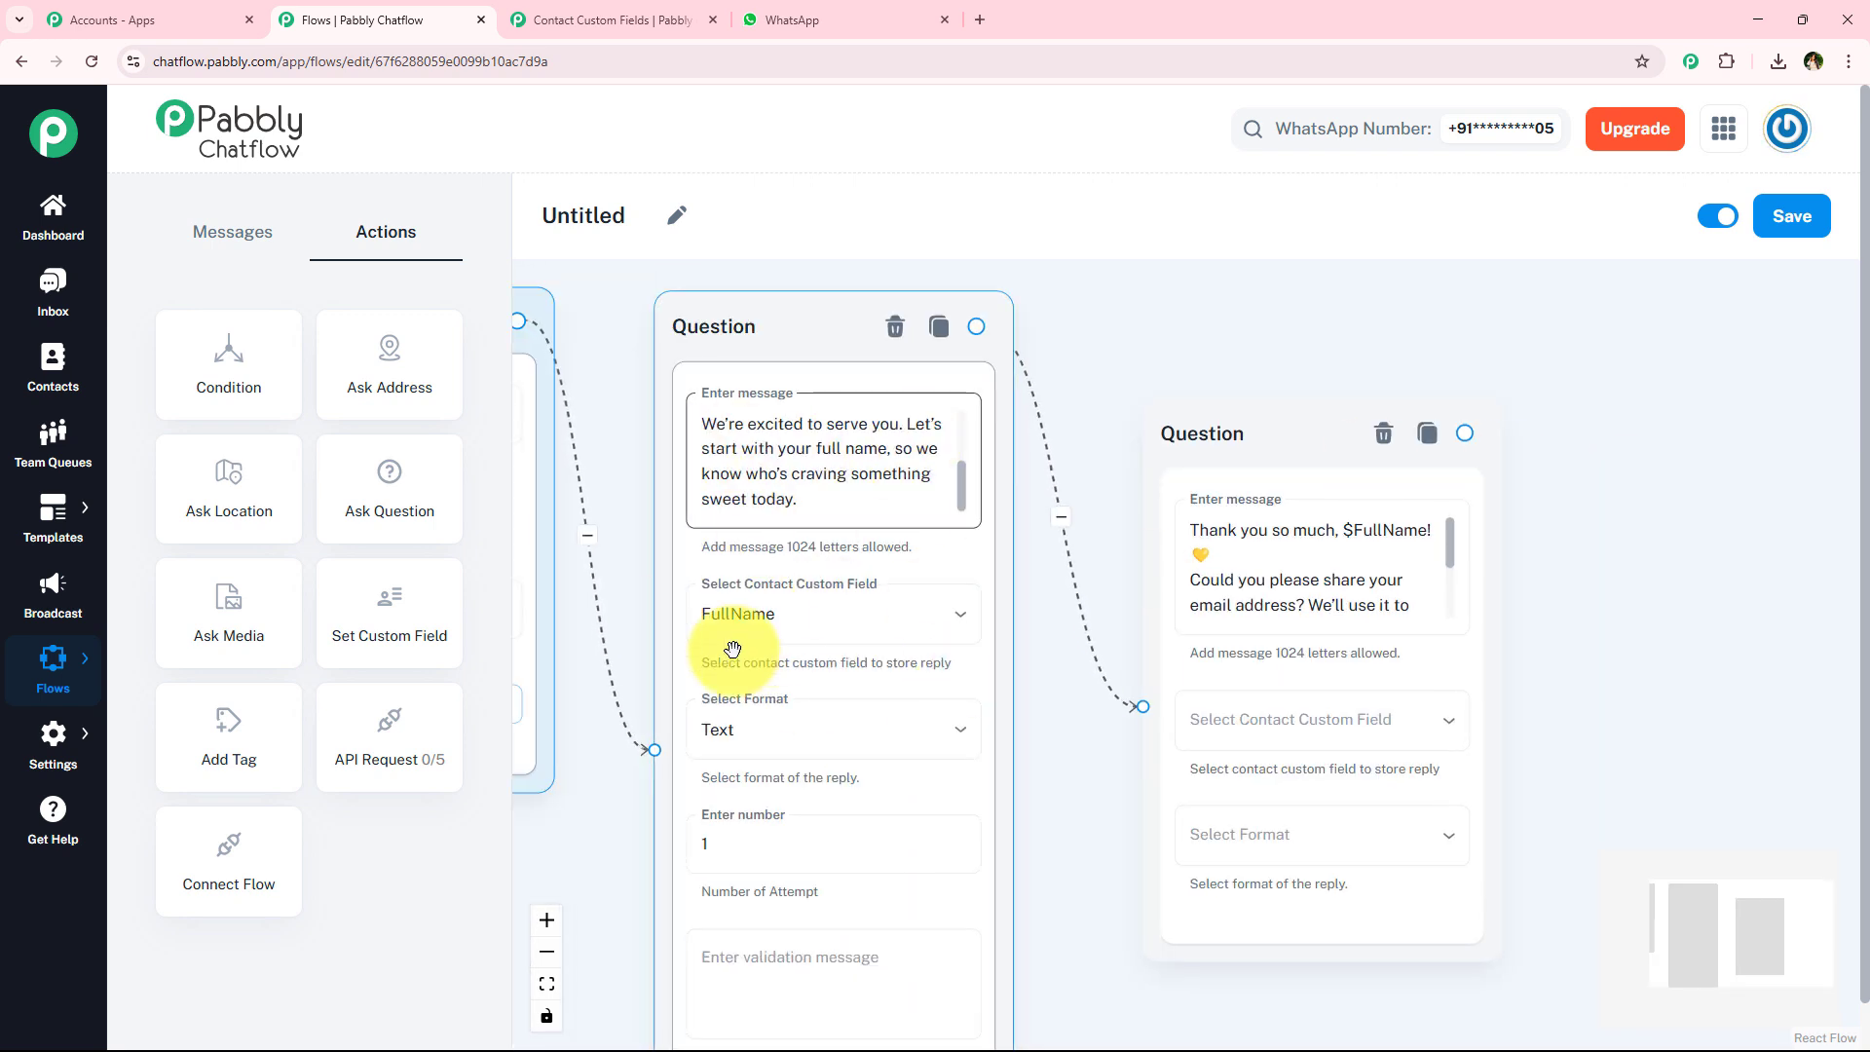
{"action": "scroll", "coordinate": [854, 559], "scroll_direction": "down", "scroll_amount": 1}
{"action": "scroll", "coordinate": [825, 563], "scroll_direction": "down", "scroll_amount": 1}
{"action": "left_click_drag", "start_coordinate": [1177, 300], "coordinate": [892, 315]}
{"action": "left_click", "coordinate": [1285, 501]}
{"action": "scroll", "coordinate": [1286, 501], "scroll_direction": "up", "scroll_amount": 1}
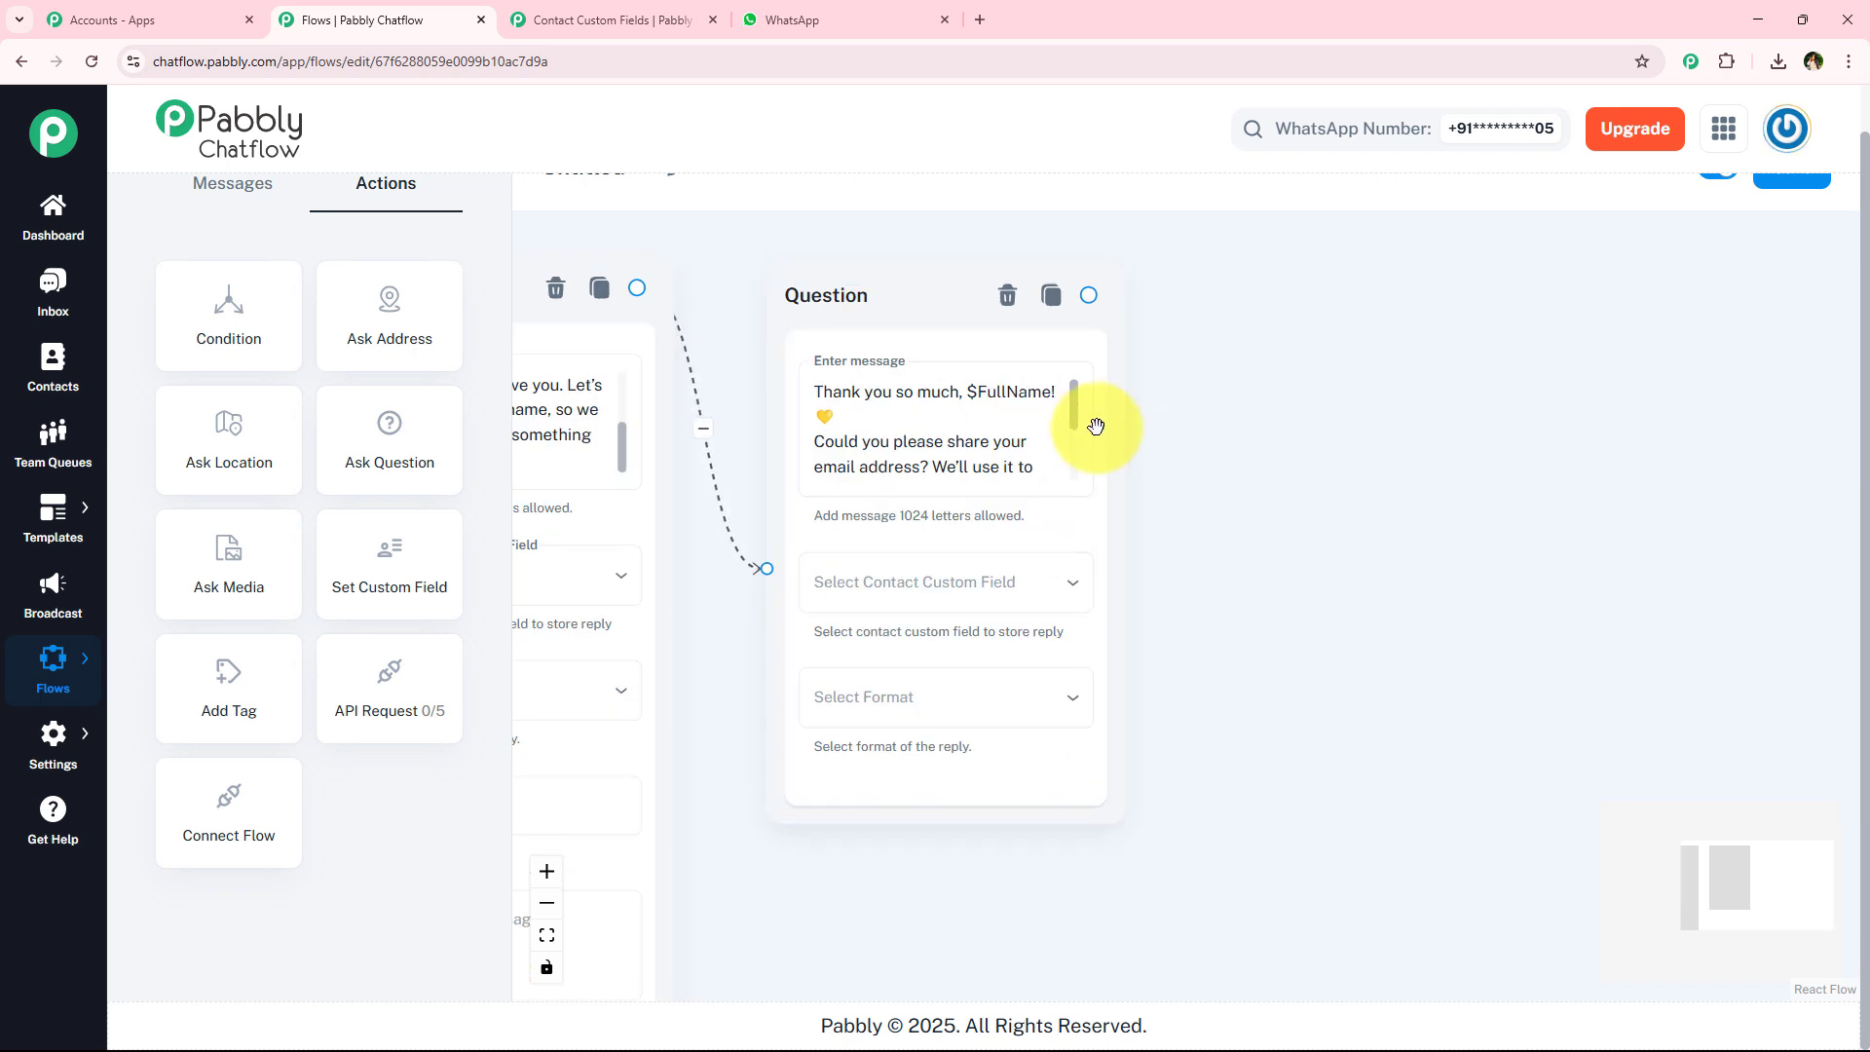
{"action": "left_click_drag", "start_coordinate": [1072, 409], "coordinate": [1059, 462]}
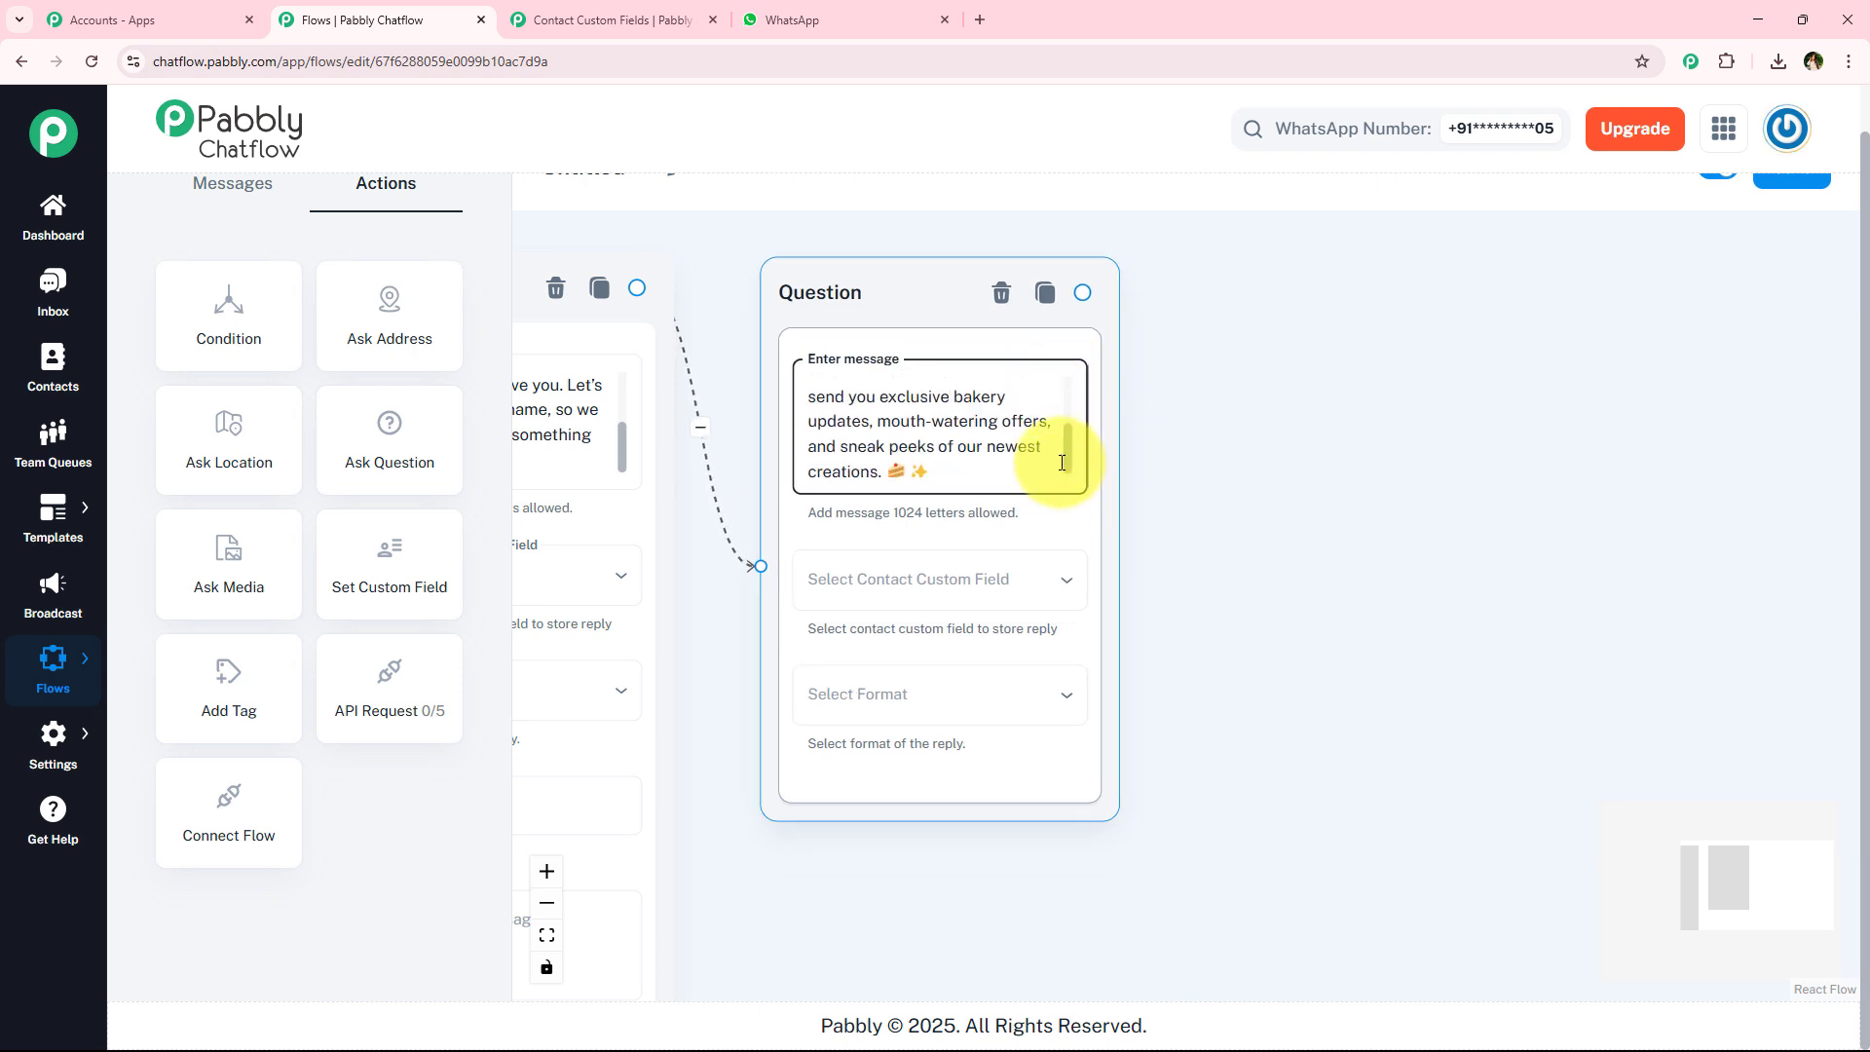
Store the second Question's reply in the Email custom field with the Email format.
{"action": "left_click", "coordinate": [932, 582]}
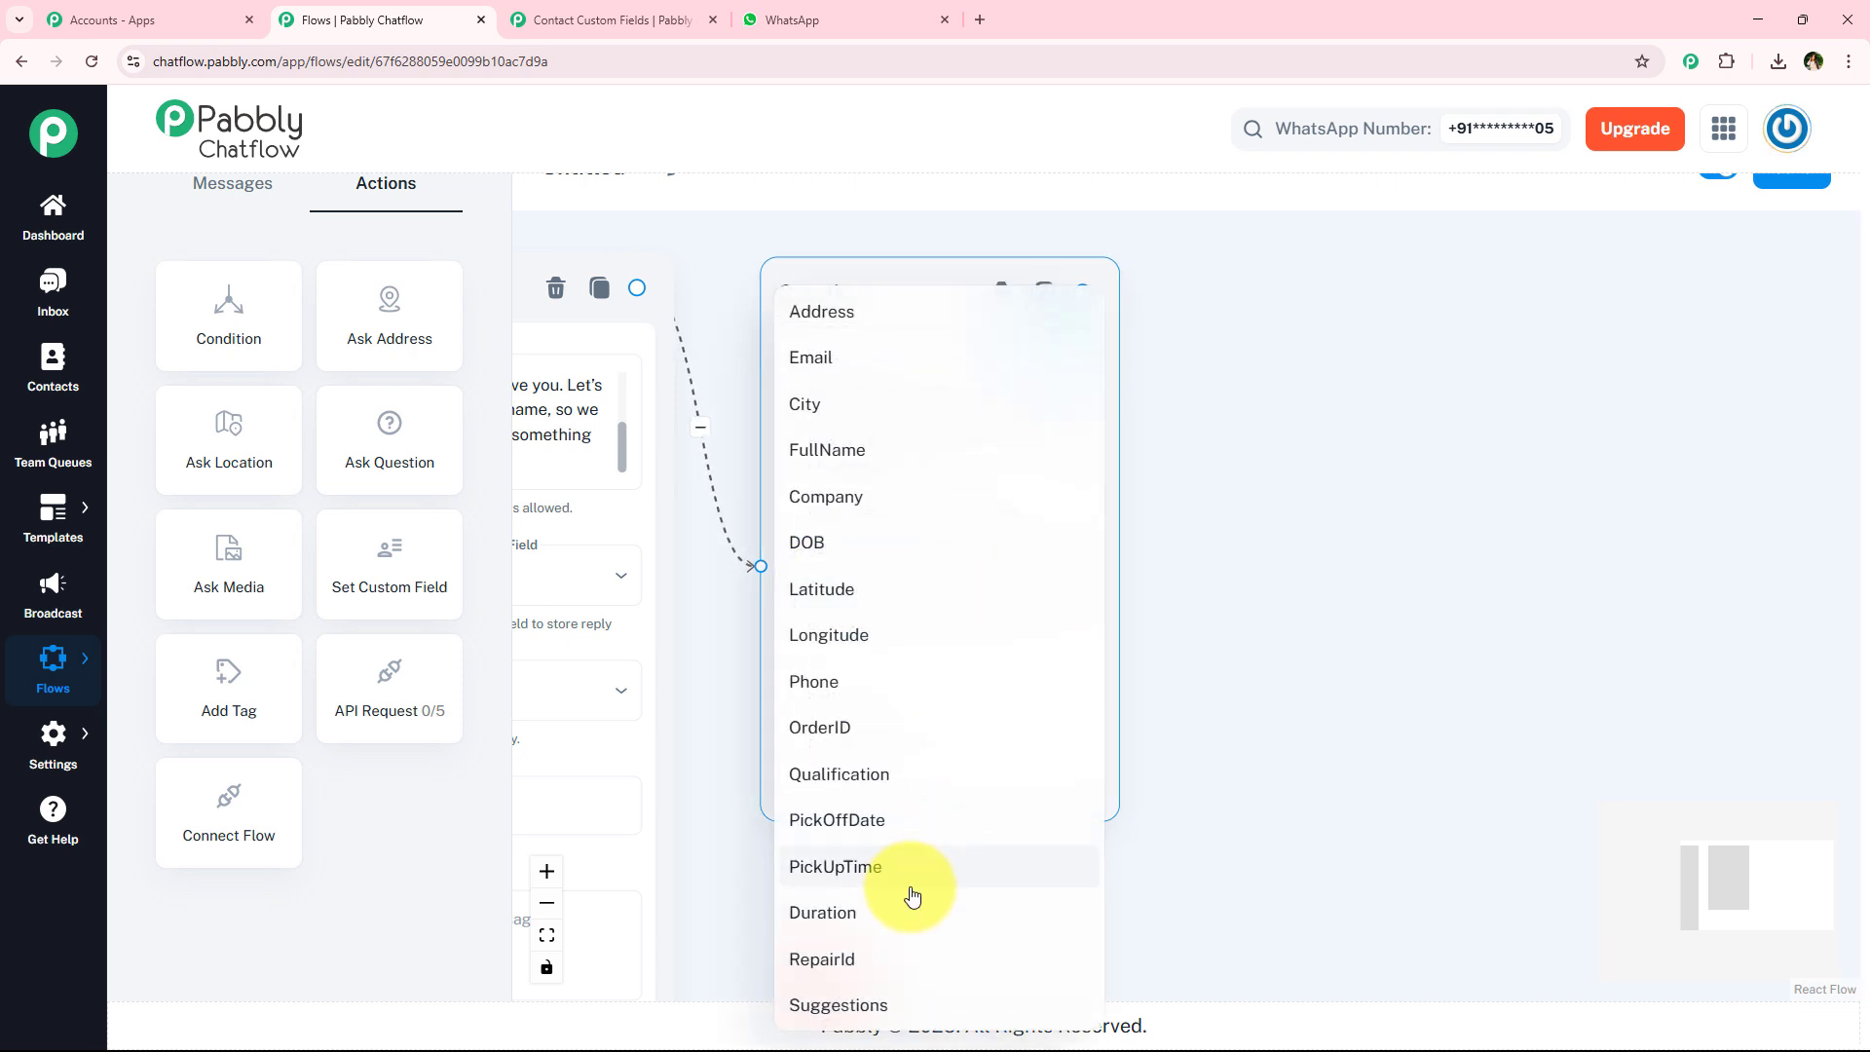
{"action": "left_click", "coordinate": [841, 368]}
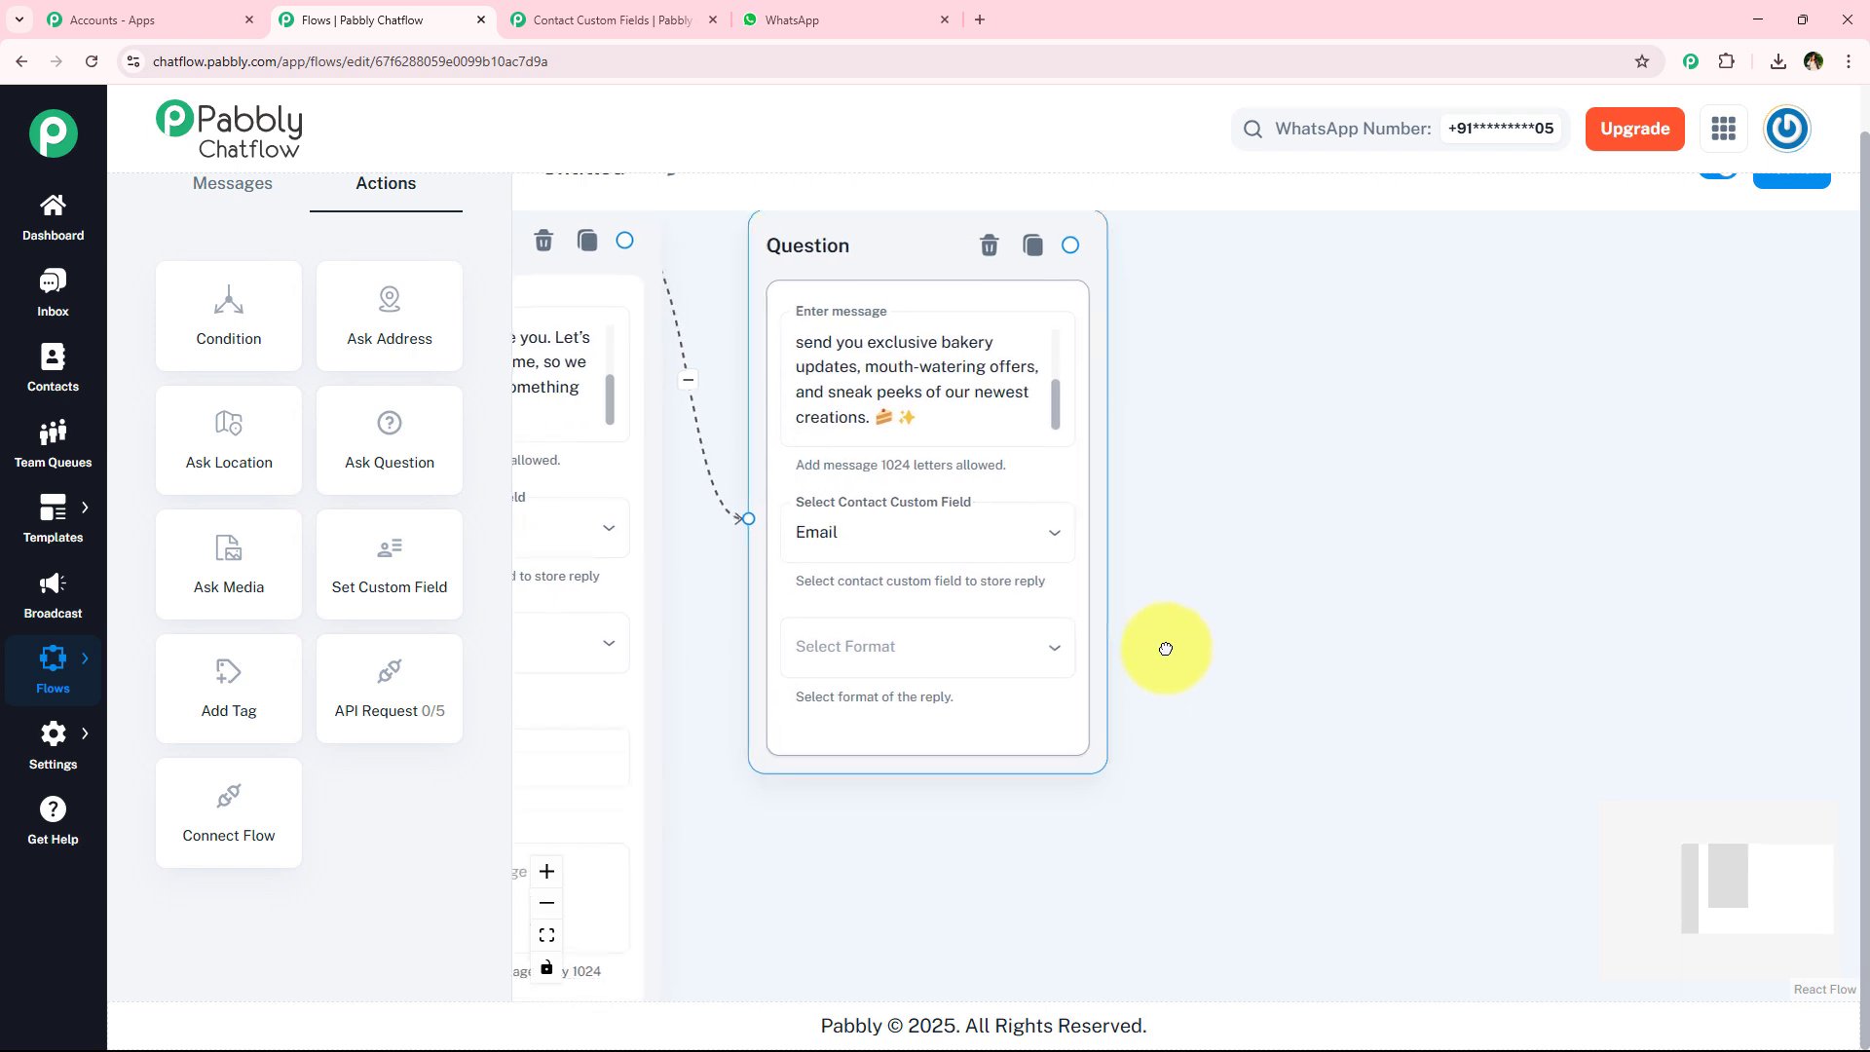
{"action": "left_click", "coordinate": [905, 648]}
{"action": "left_click", "coordinate": [873, 916]}
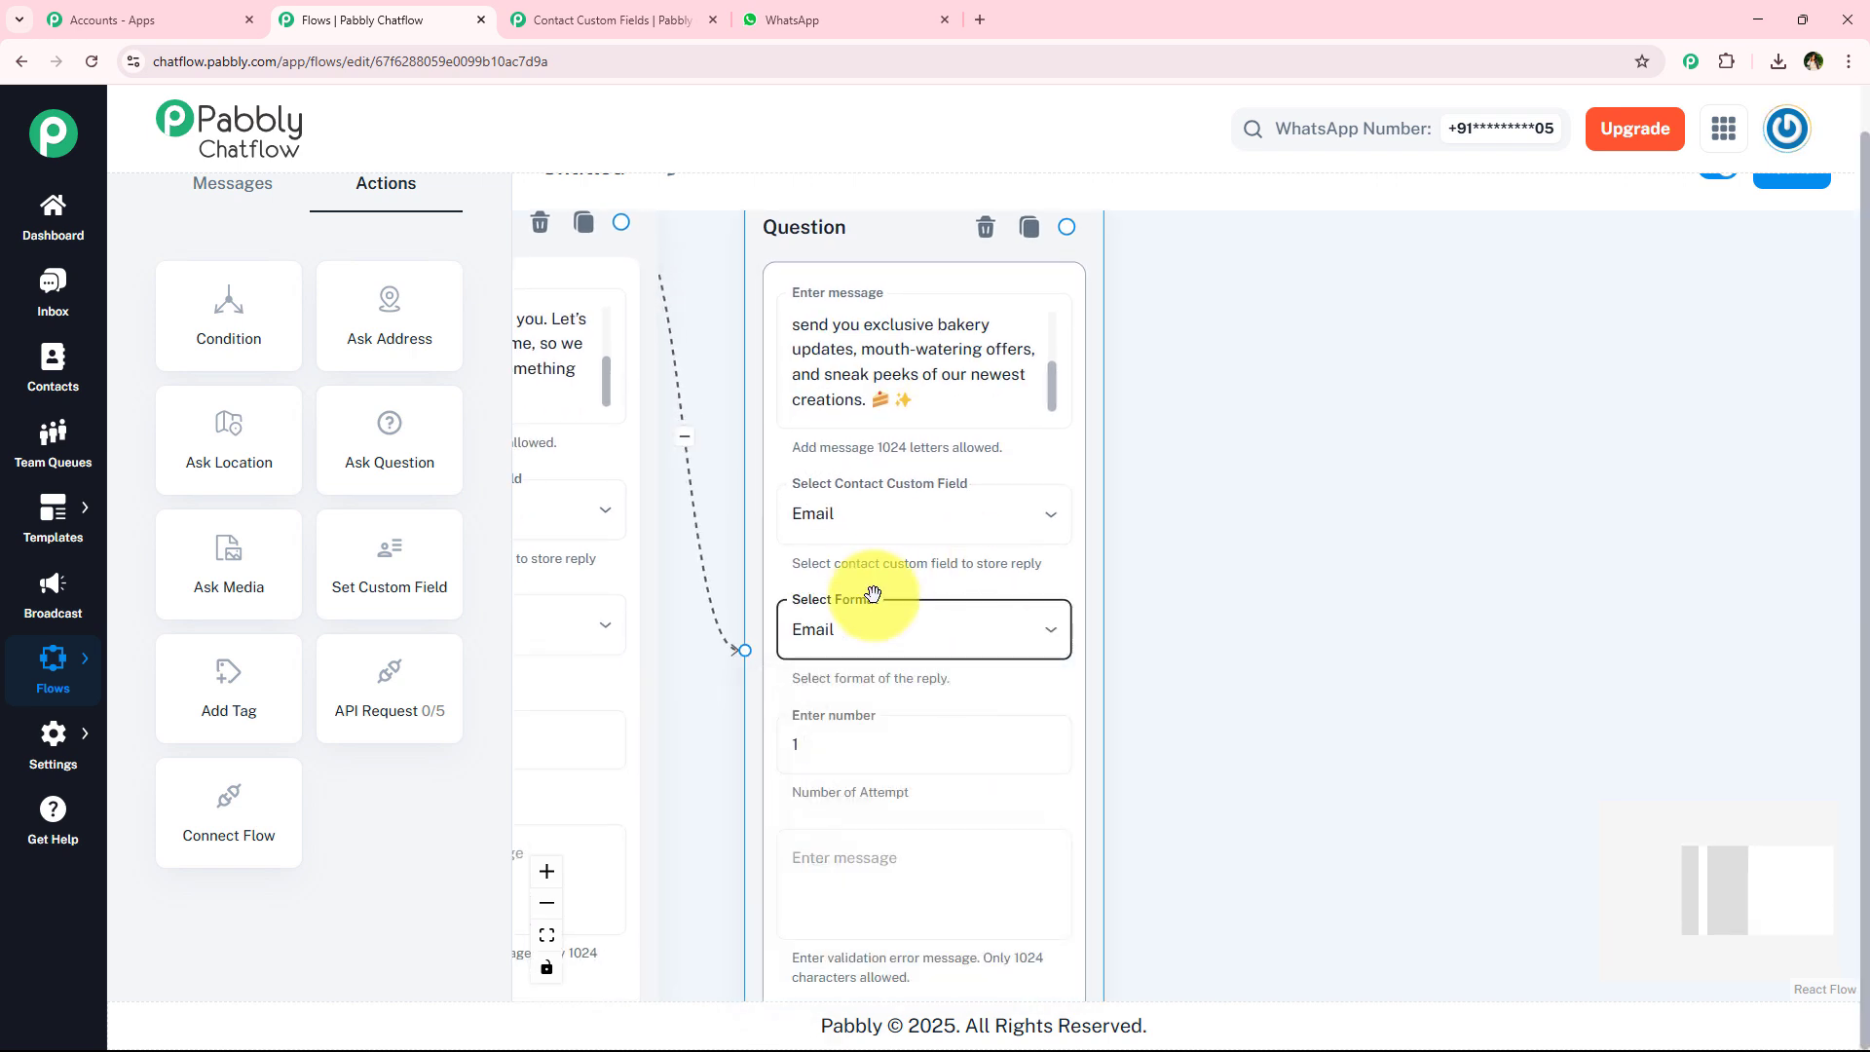
{"action": "left_click", "coordinate": [1071, 672]}
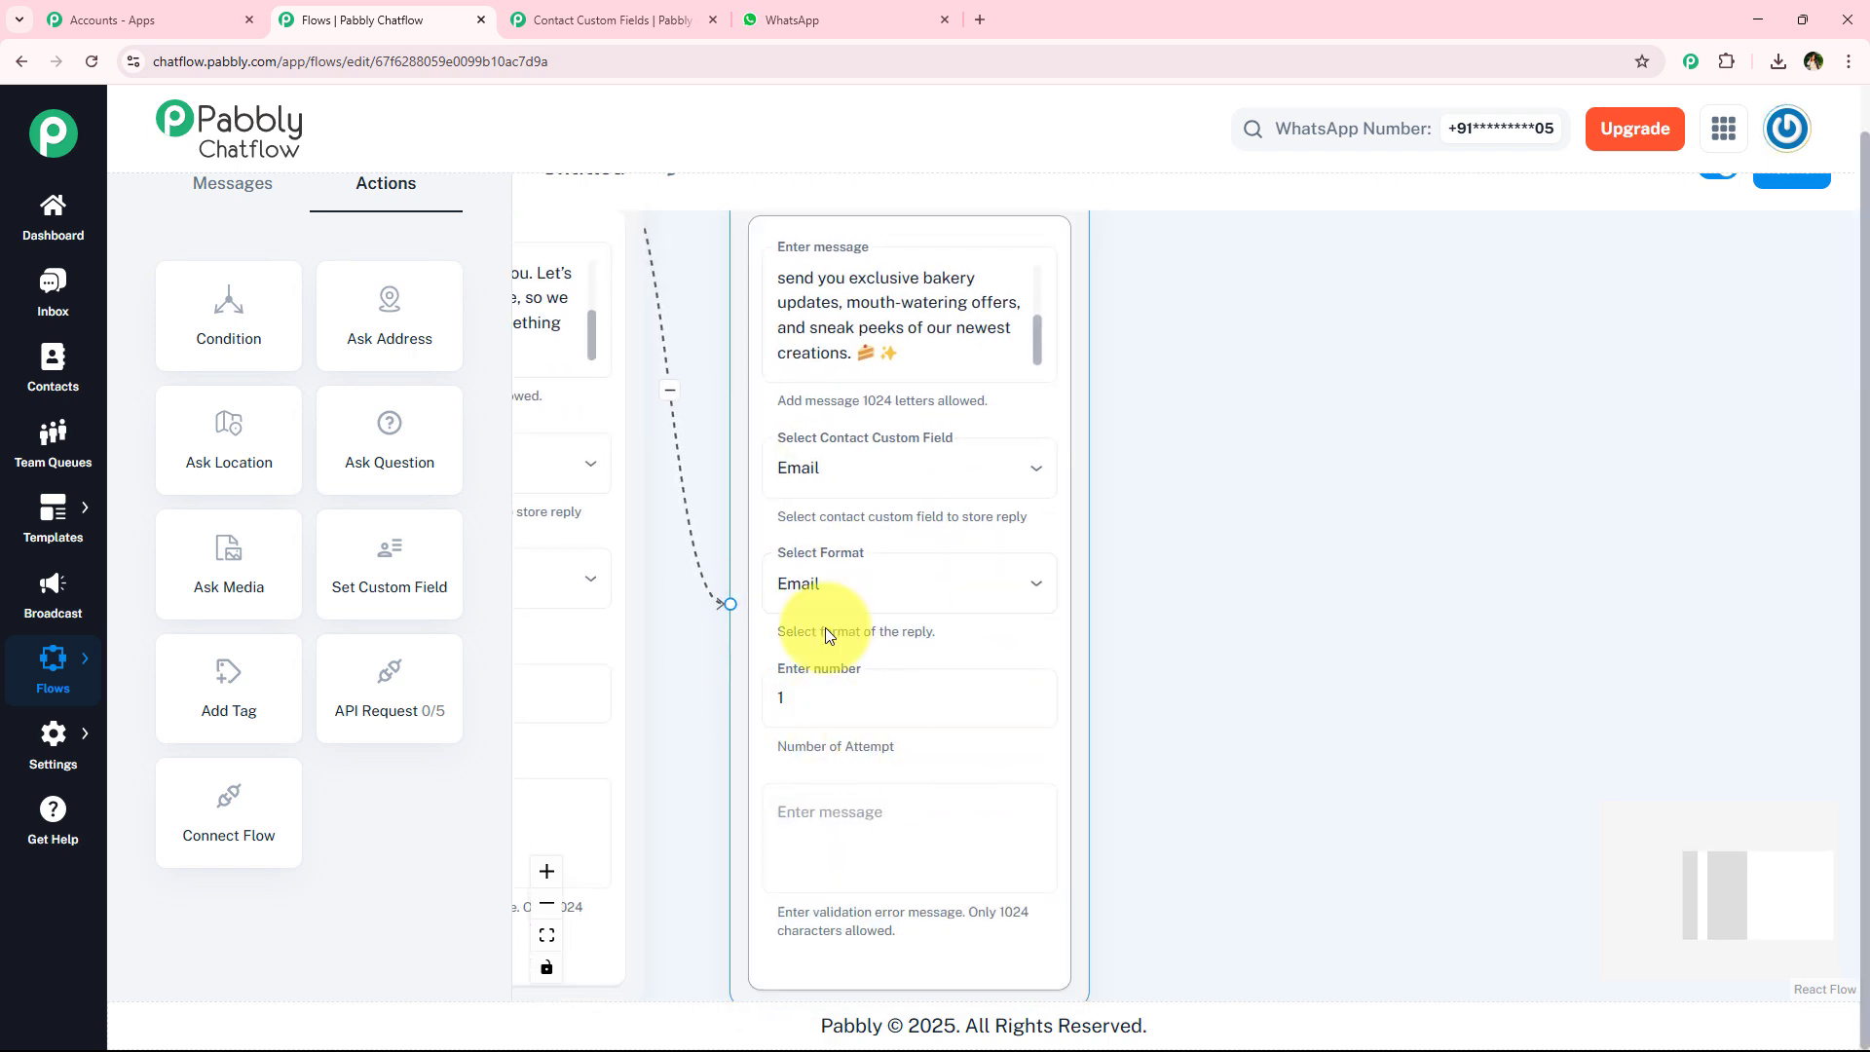
Connect the email Question to a new Message block with Text + Button content.
{"action": "scroll", "coordinate": [1118, 615], "scroll_direction": "down", "scroll_amount": 2}
{"action": "left_click_drag", "start_coordinate": [1212, 502], "coordinate": [1613, 546]}
{"action": "left_click_drag", "start_coordinate": [657, 326], "coordinate": [667, 346]}
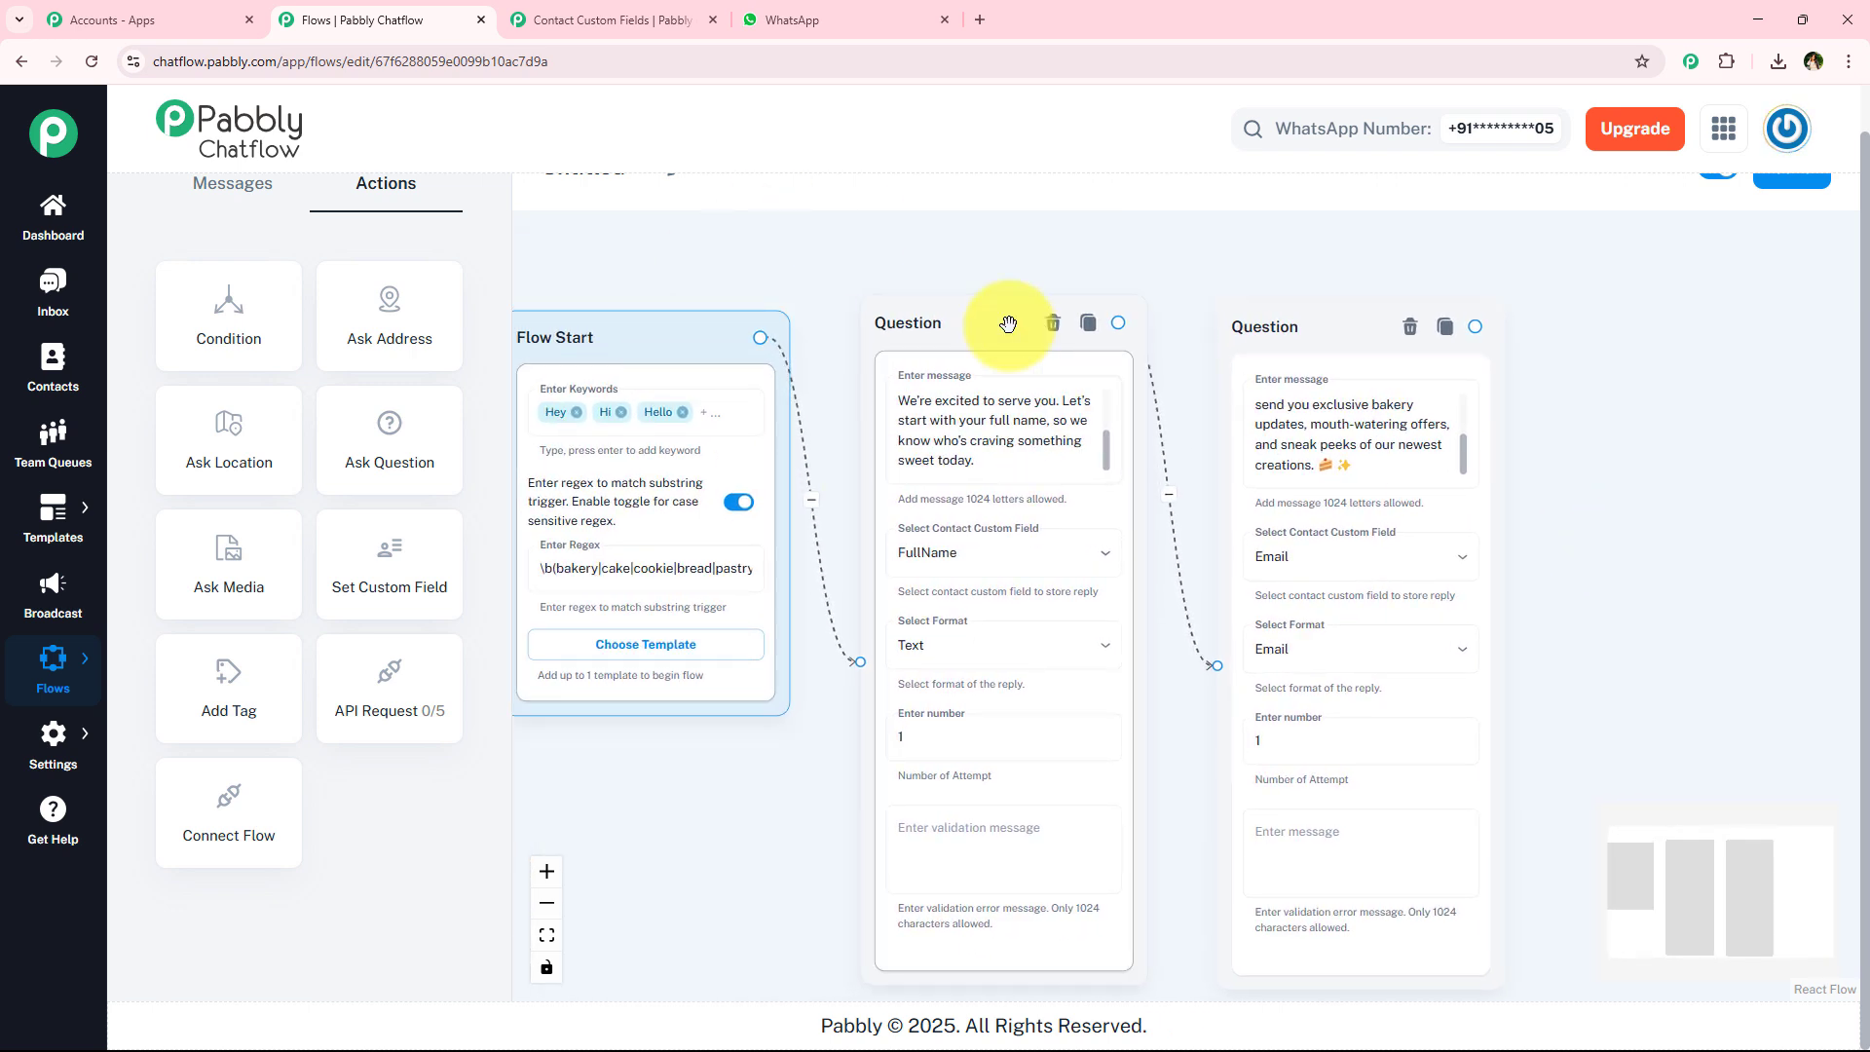
{"action": "left_click_drag", "start_coordinate": [1535, 484], "coordinate": [925, 464]}
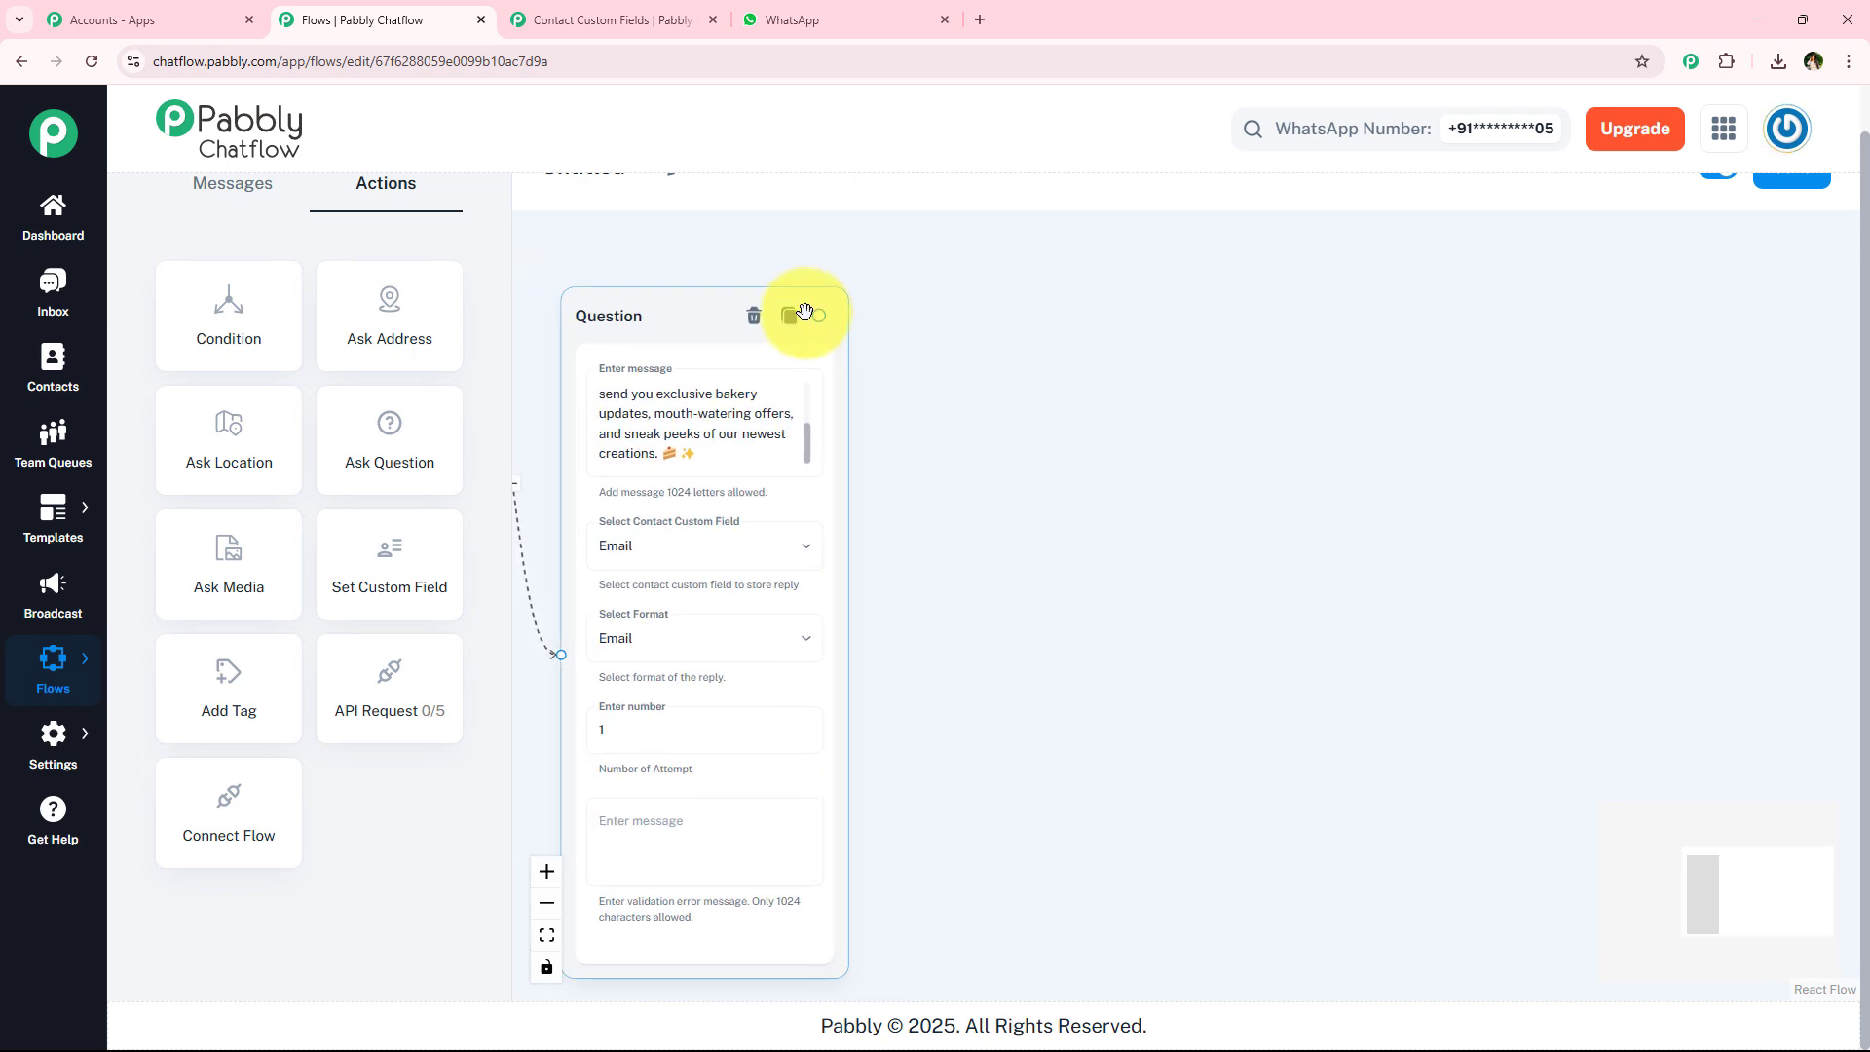
{"action": "left_click_drag", "start_coordinate": [818, 315], "coordinate": [989, 452]}
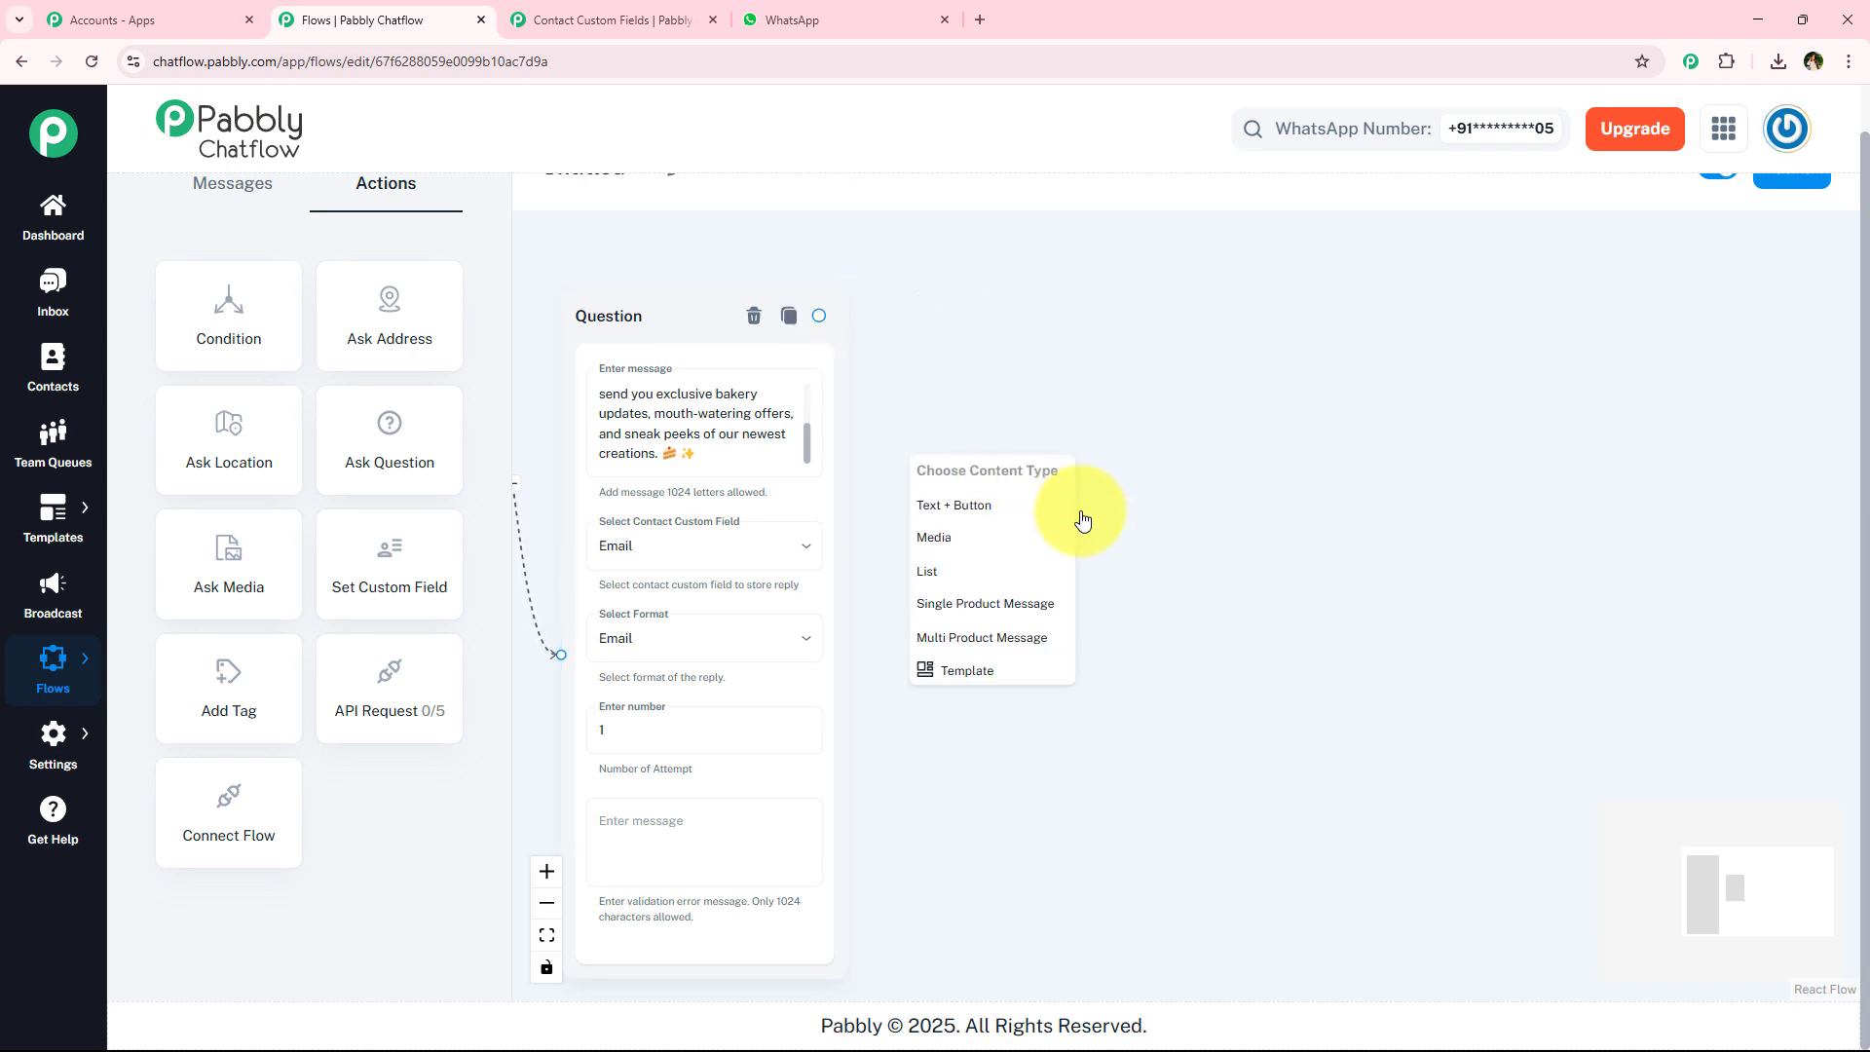
{"action": "scroll", "coordinate": [1031, 500], "scroll_direction": "up", "scroll_amount": 1}
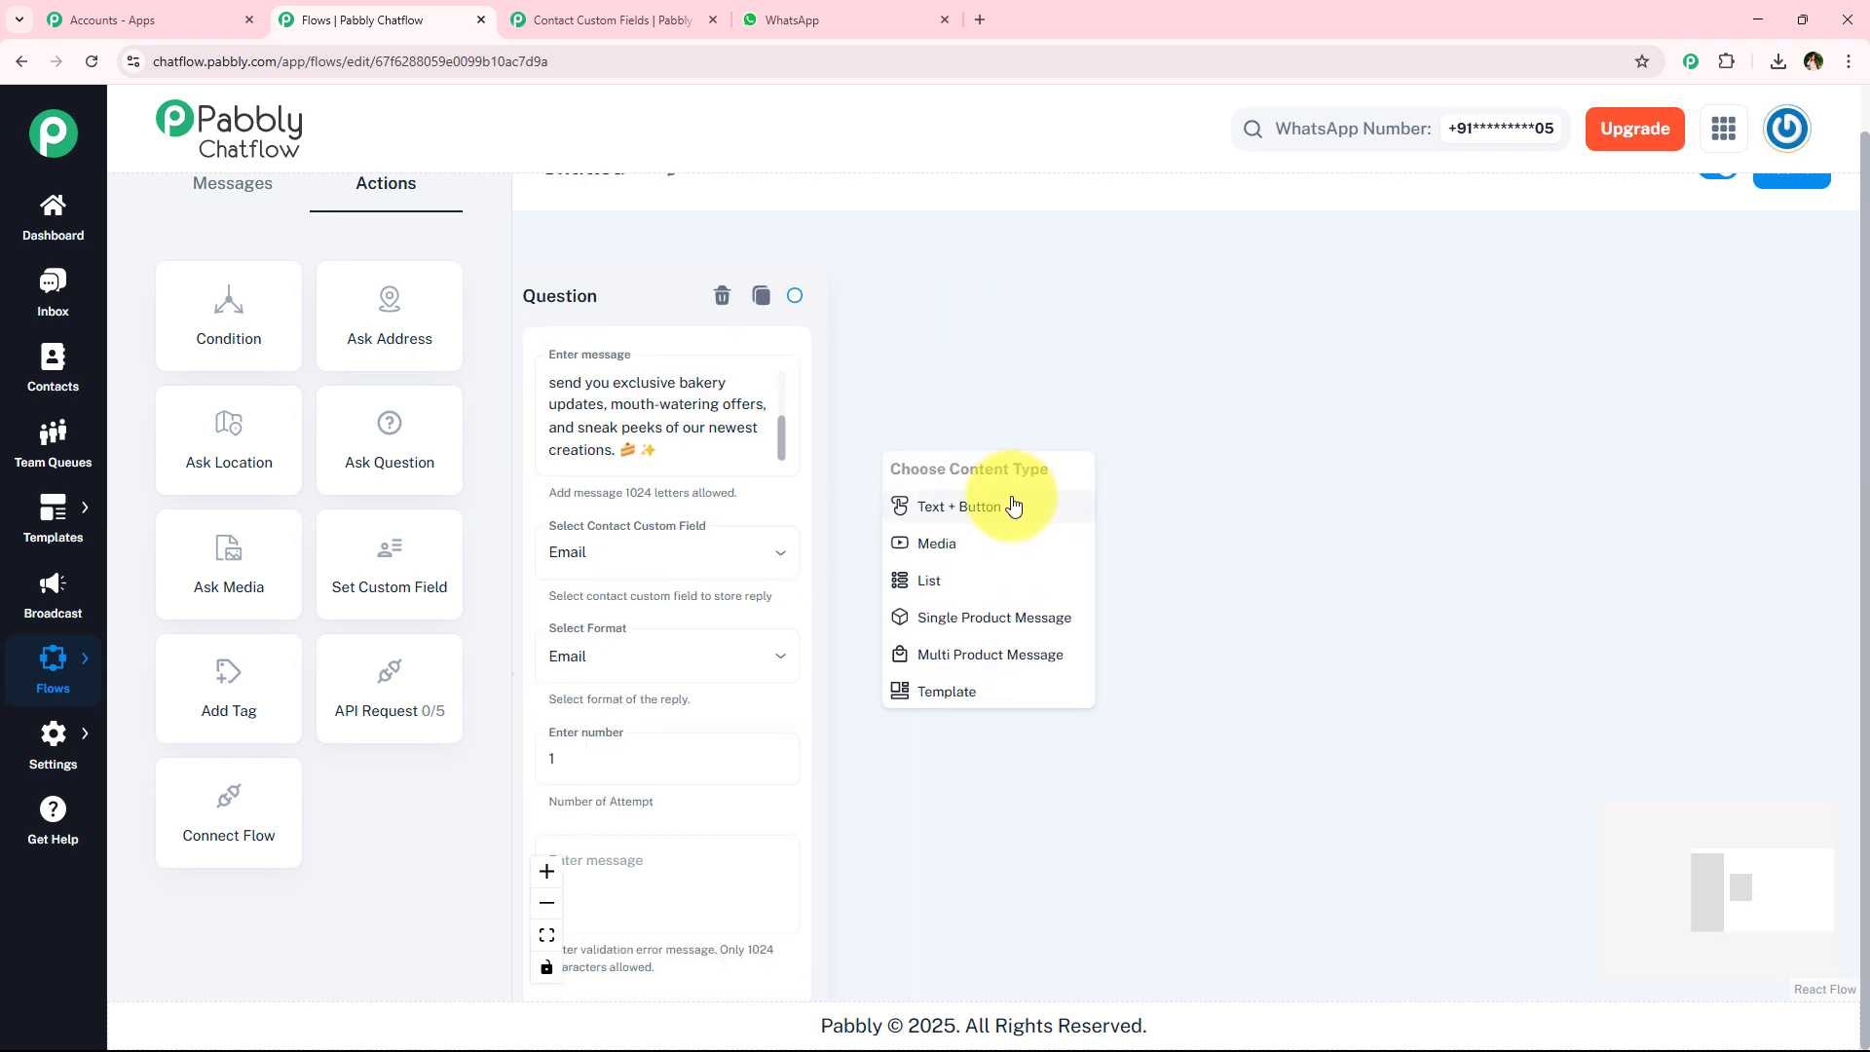
{"action": "left_click", "coordinate": [1013, 504]}
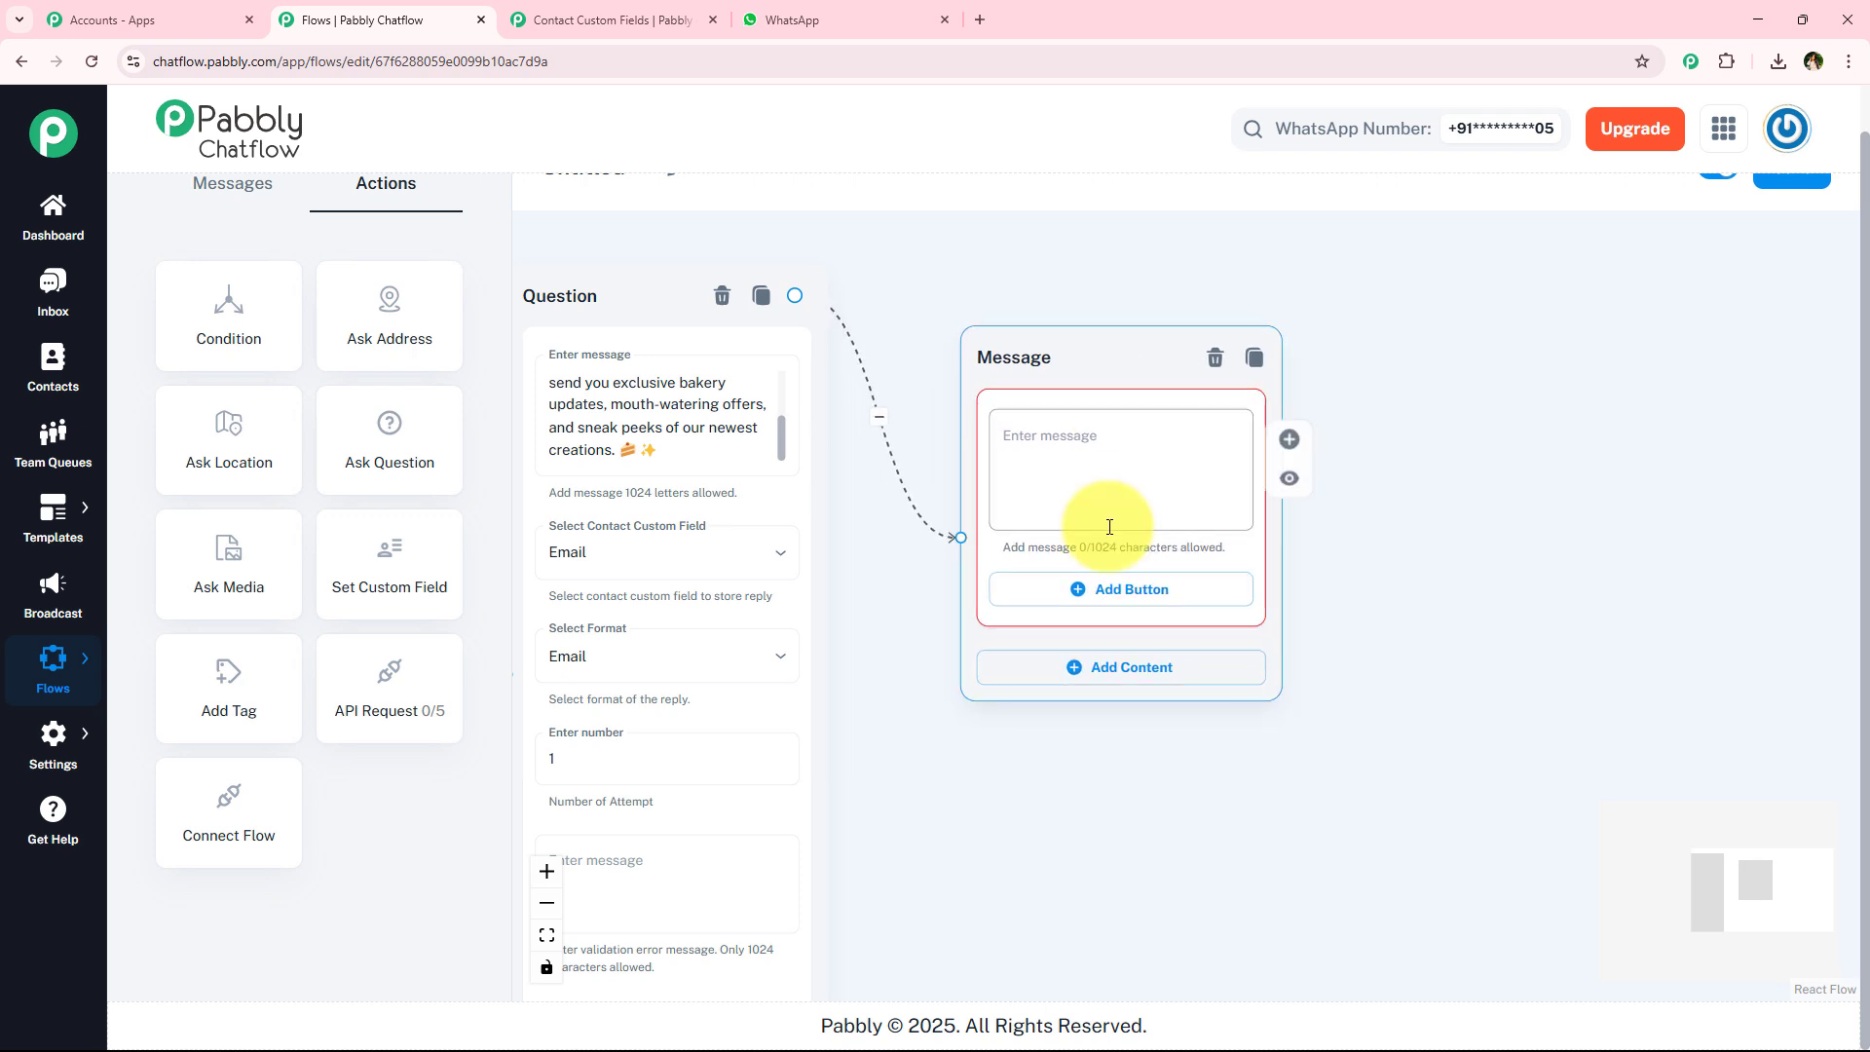
Enter the Message block's text telling $FullName they're all set and inviting them to tap an option to explore the treats.
{"action": "left_click", "coordinate": [1027, 440]}
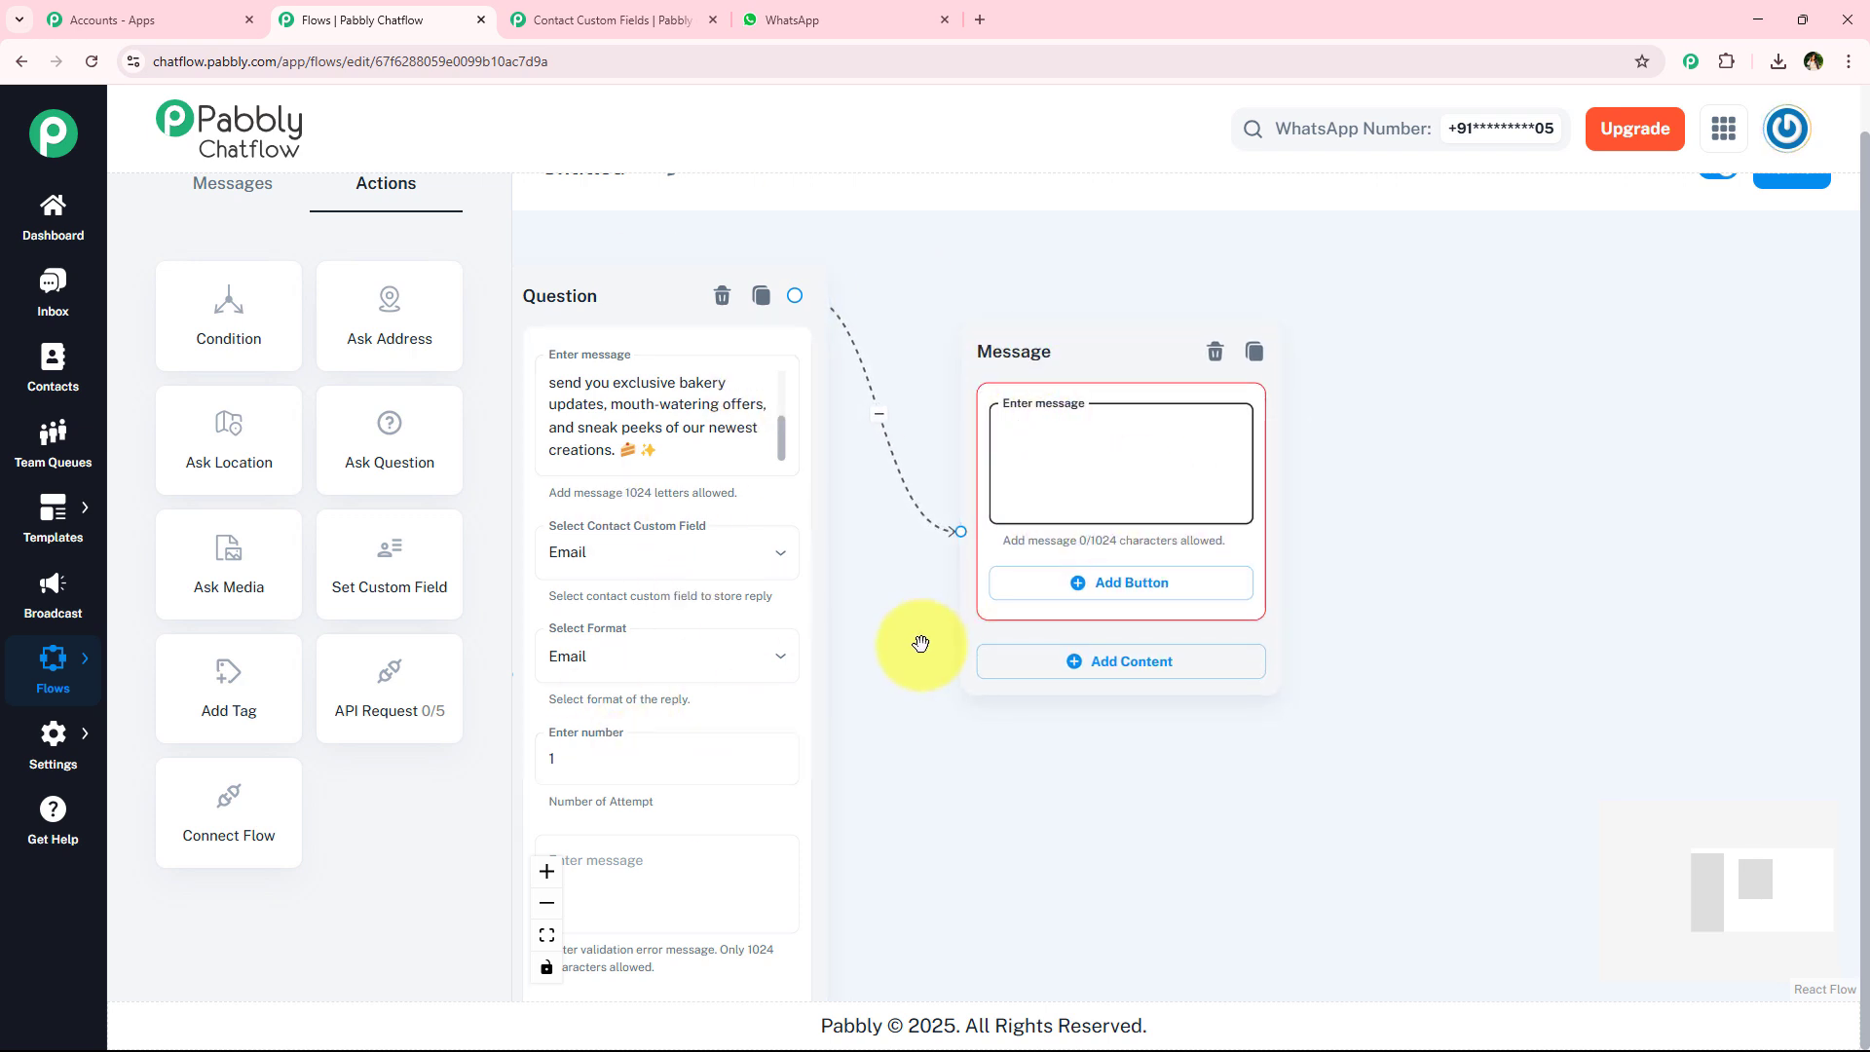
{"action": "key", "text": "ctrl+v"}
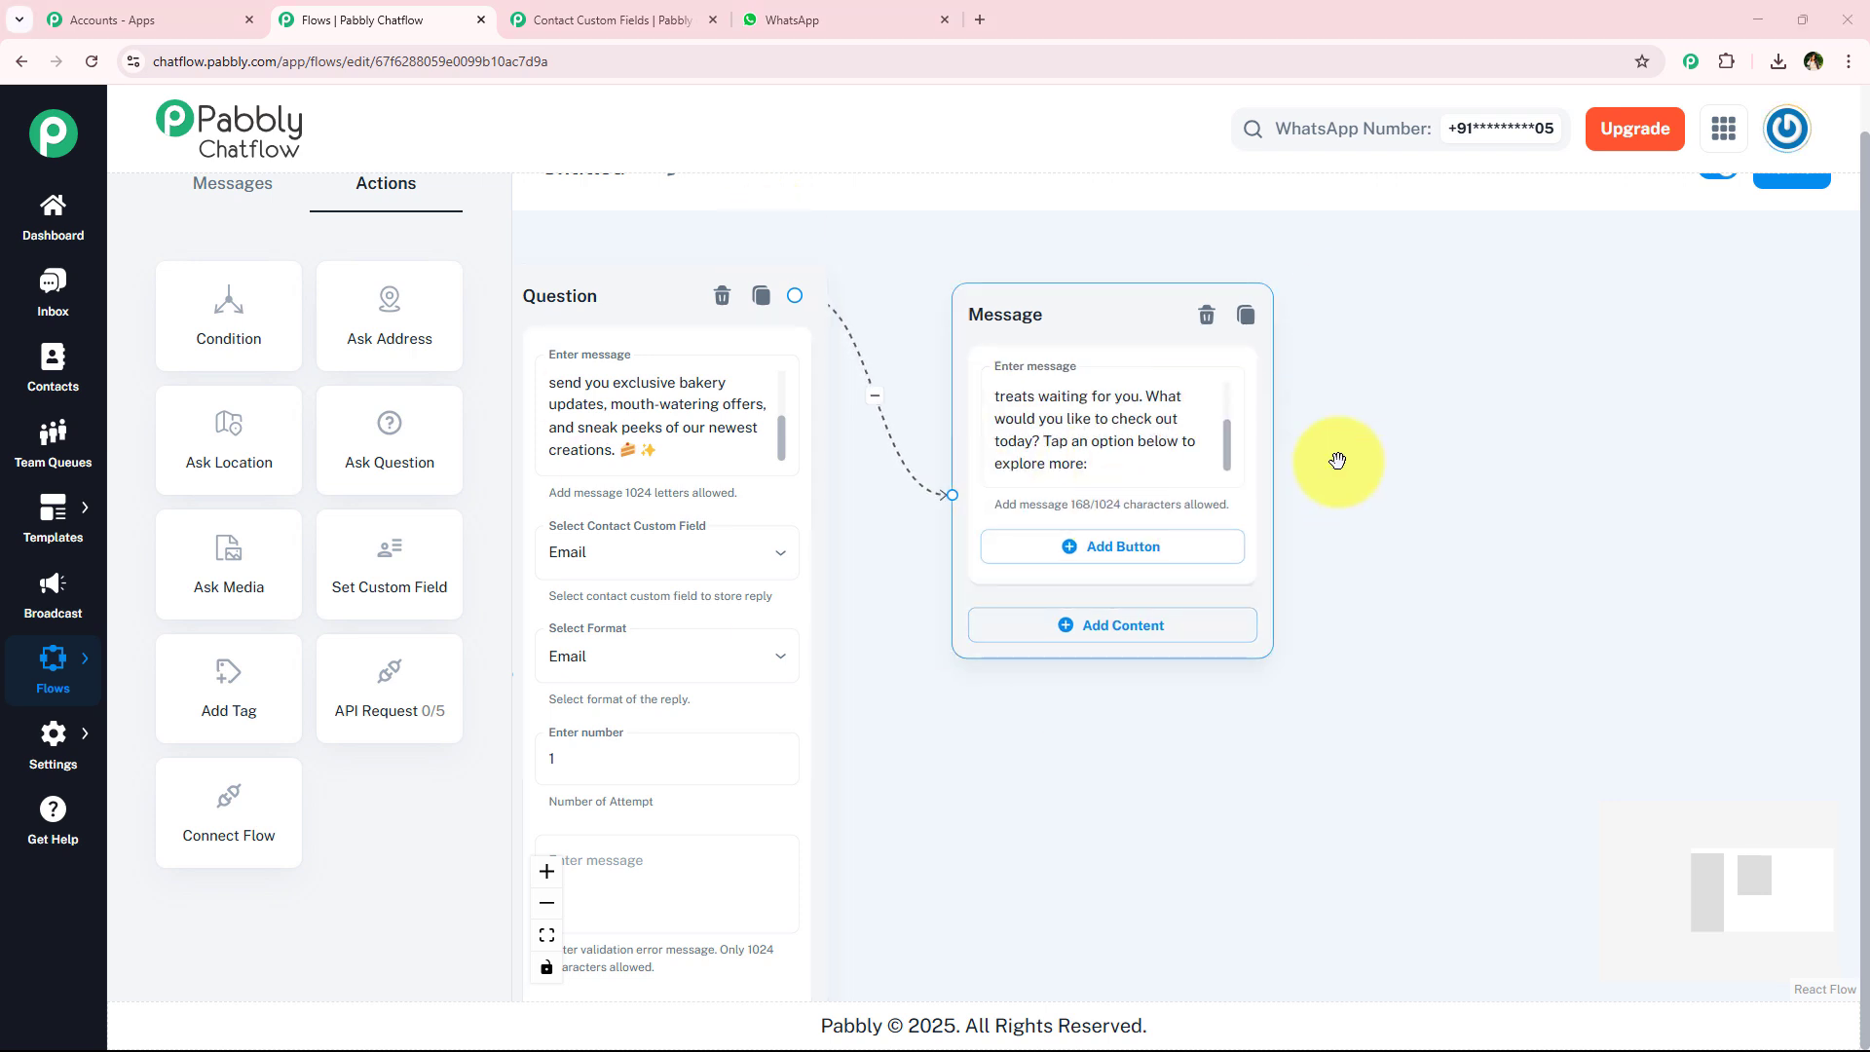
{"action": "left_click_drag", "start_coordinate": [1229, 461], "coordinate": [1235, 420]}
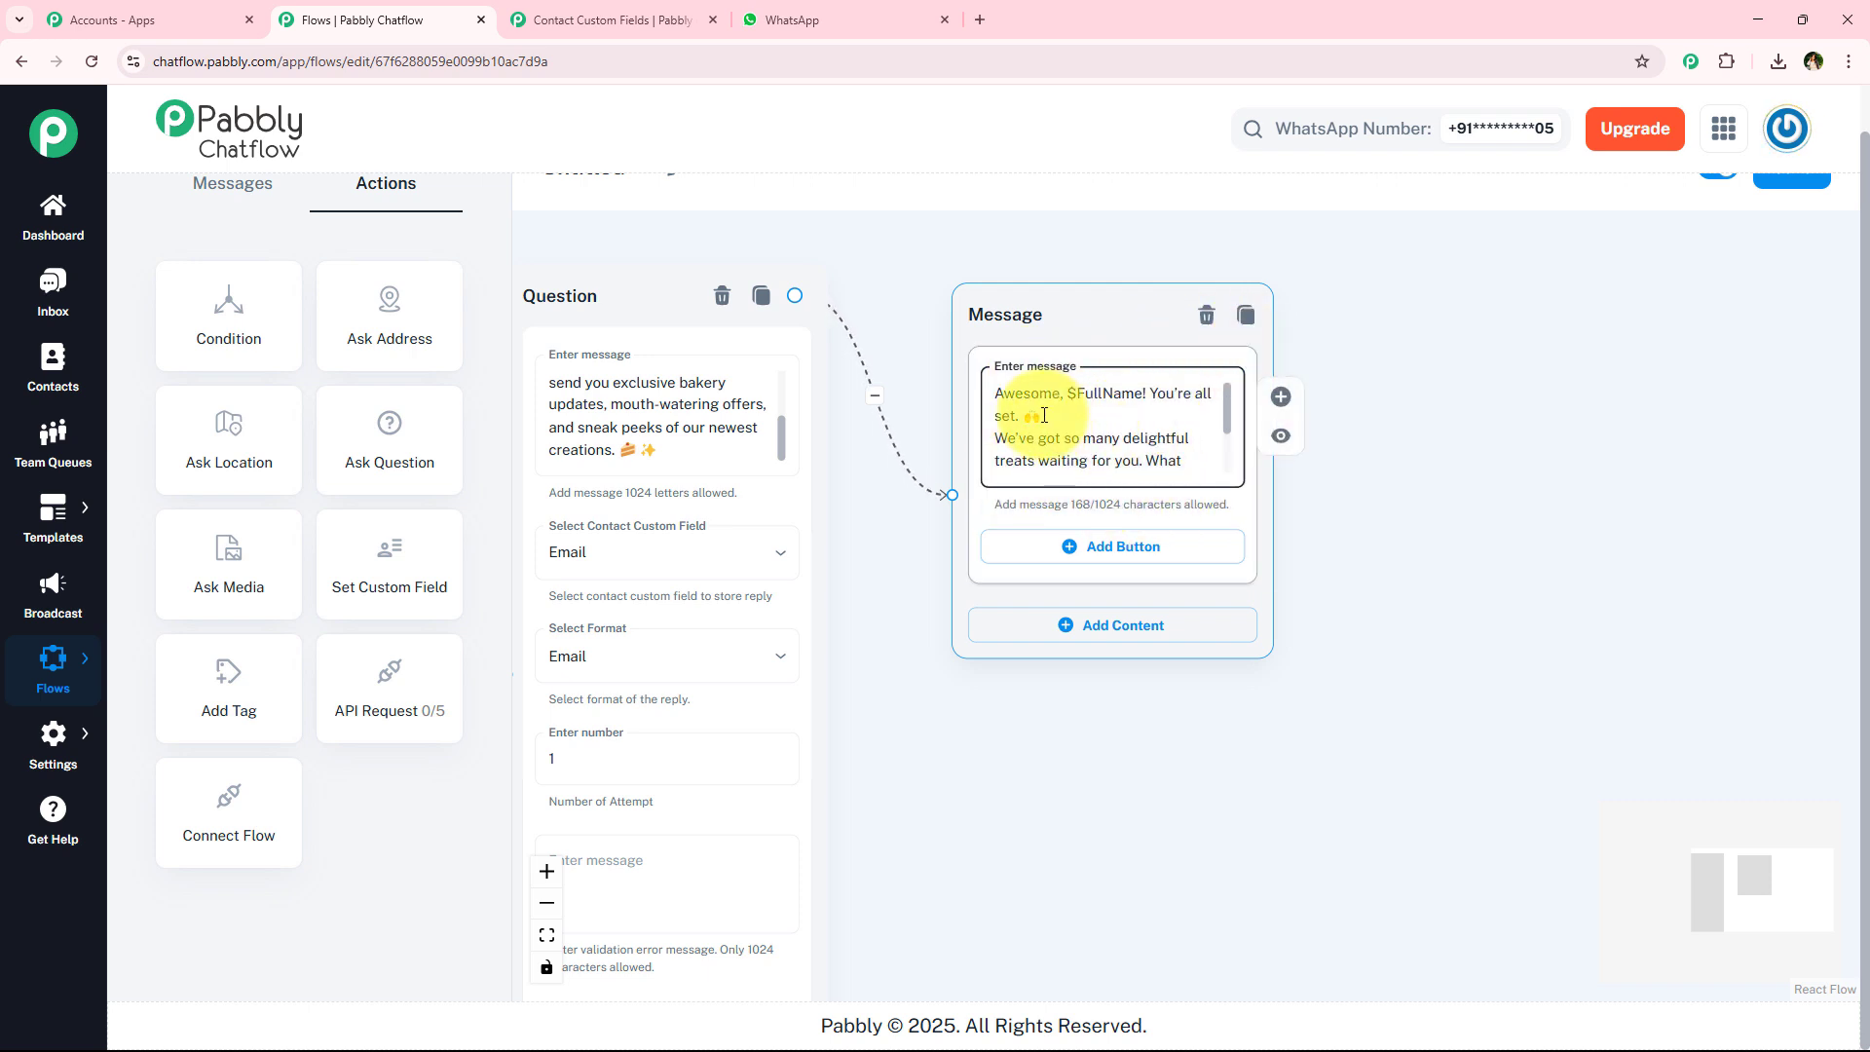
{"action": "scroll", "coordinate": [1236, 417], "scroll_direction": "down", "scroll_amount": 2}
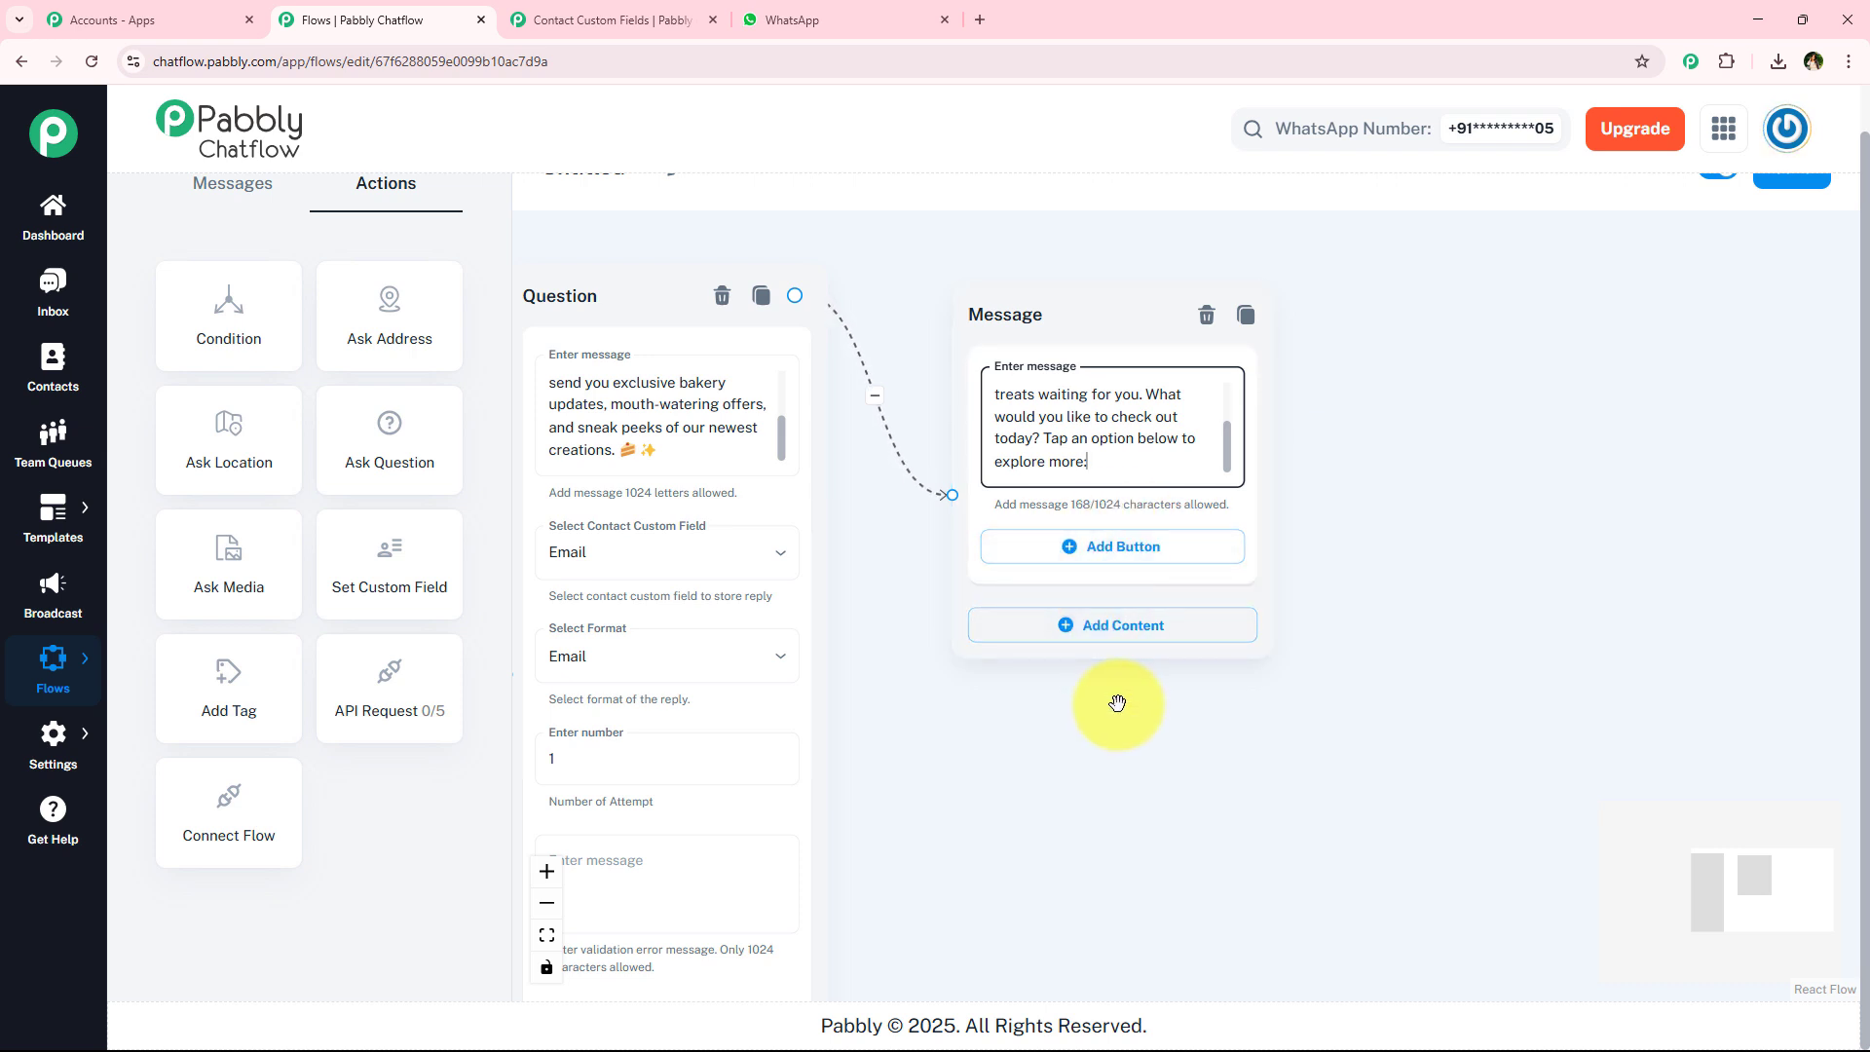
Add three buttons to the Message block labelled View Daily Menu, Custom Cakes and Opening Hours, each with a check mark and emoji.
{"action": "left_click", "coordinate": [1158, 565]}
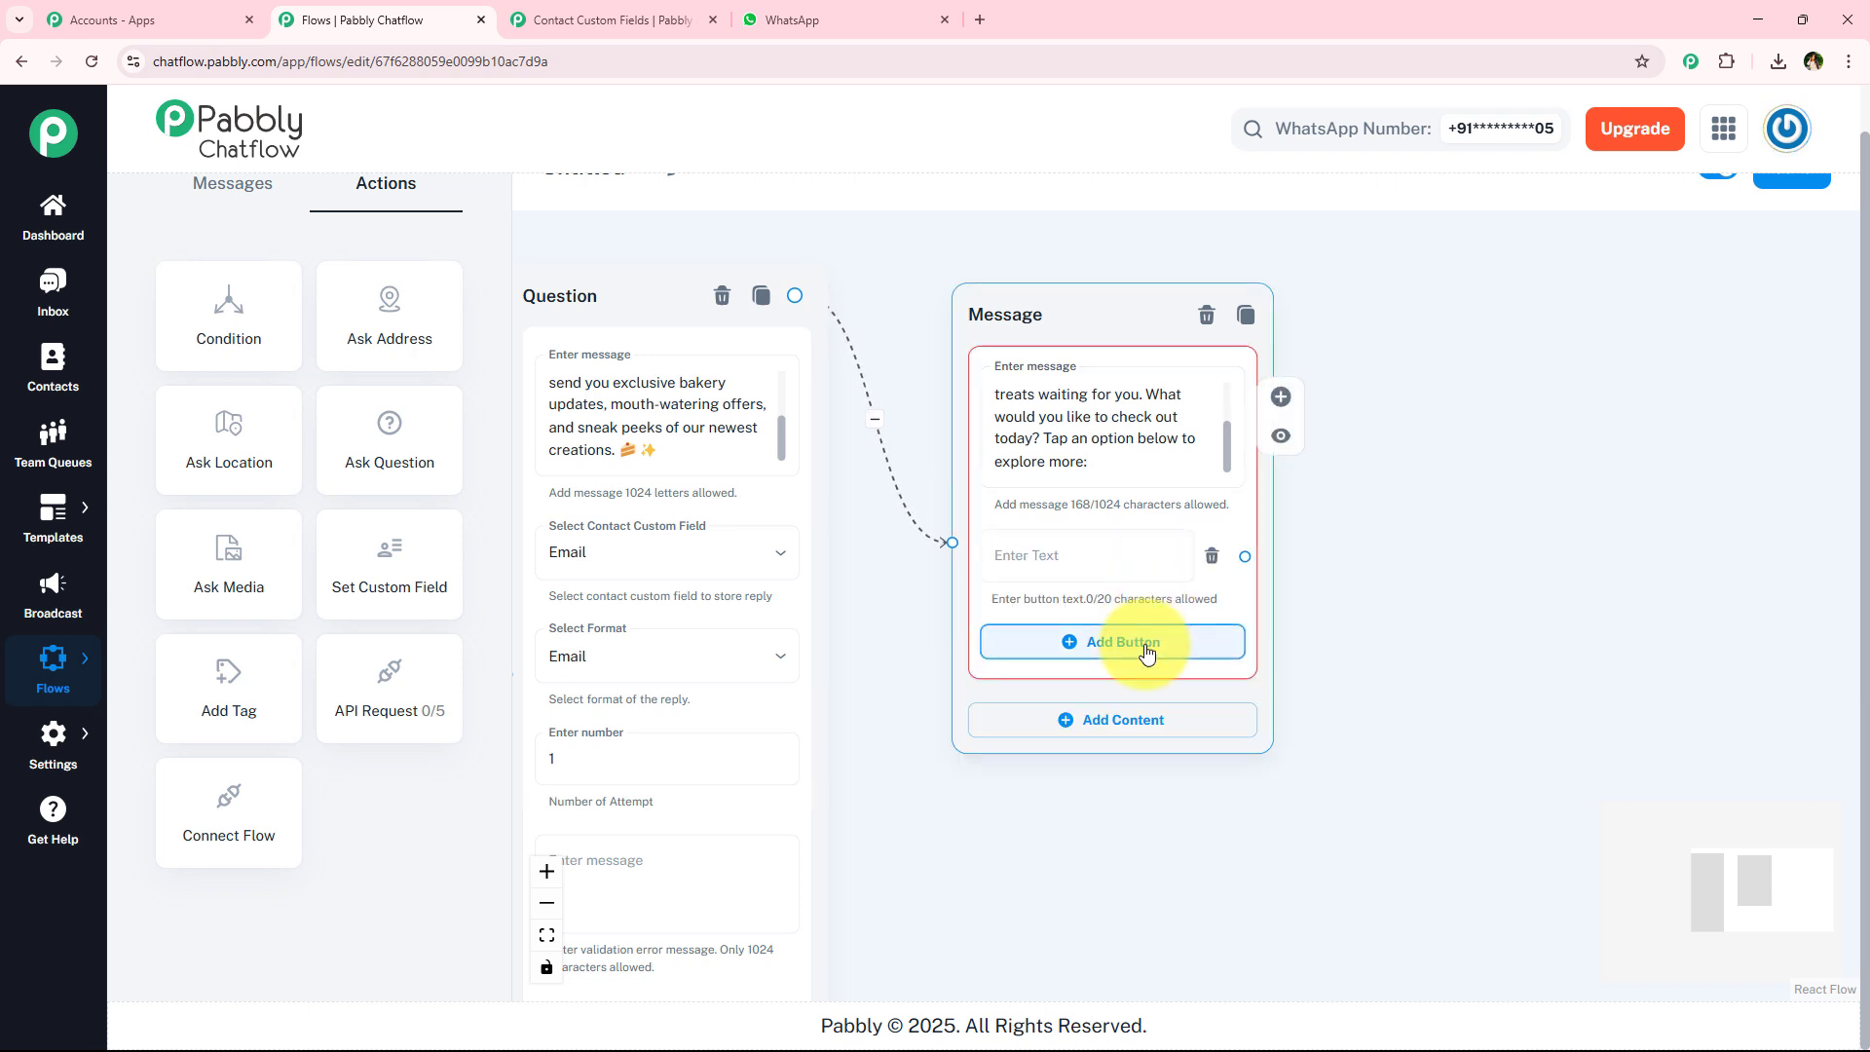
{"action": "left_click", "coordinate": [1142, 646]}
{"action": "left_click", "coordinate": [1125, 740]}
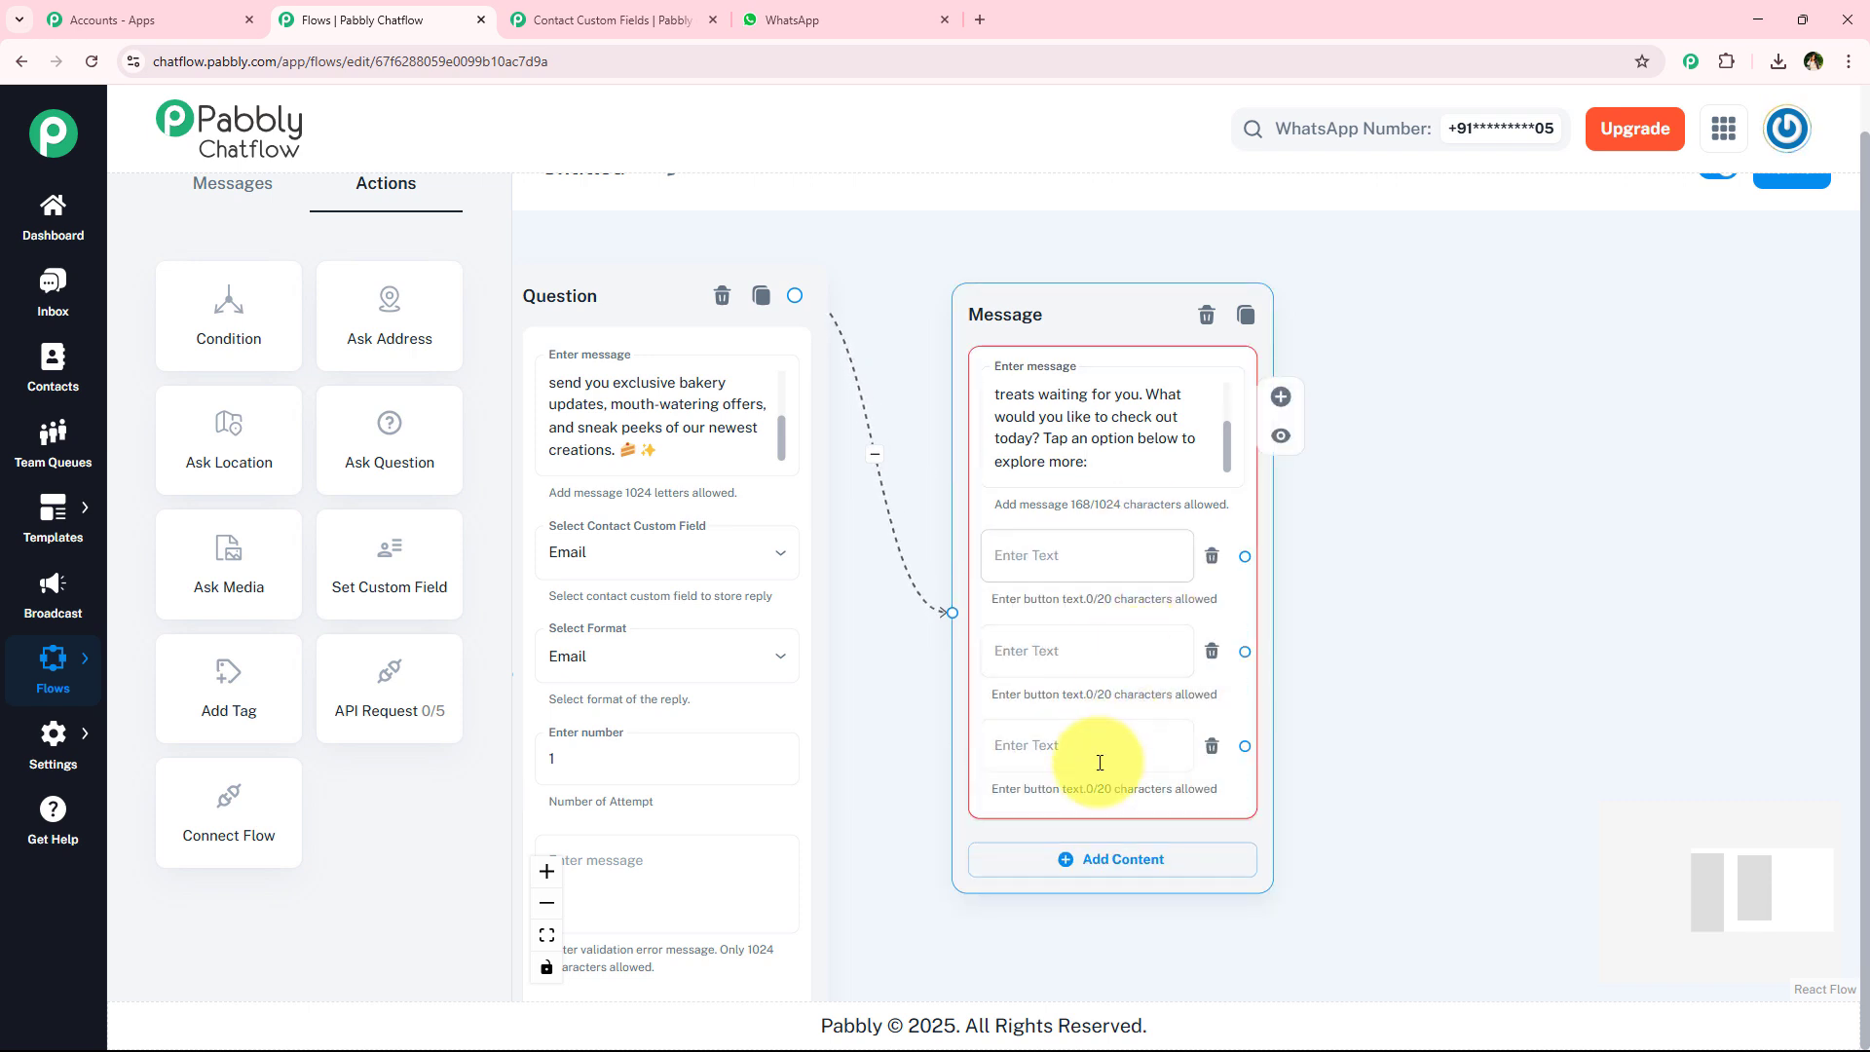
{"action": "left_click", "coordinate": [1088, 563]}
{"action": "left_click", "coordinate": [1593, 608]}
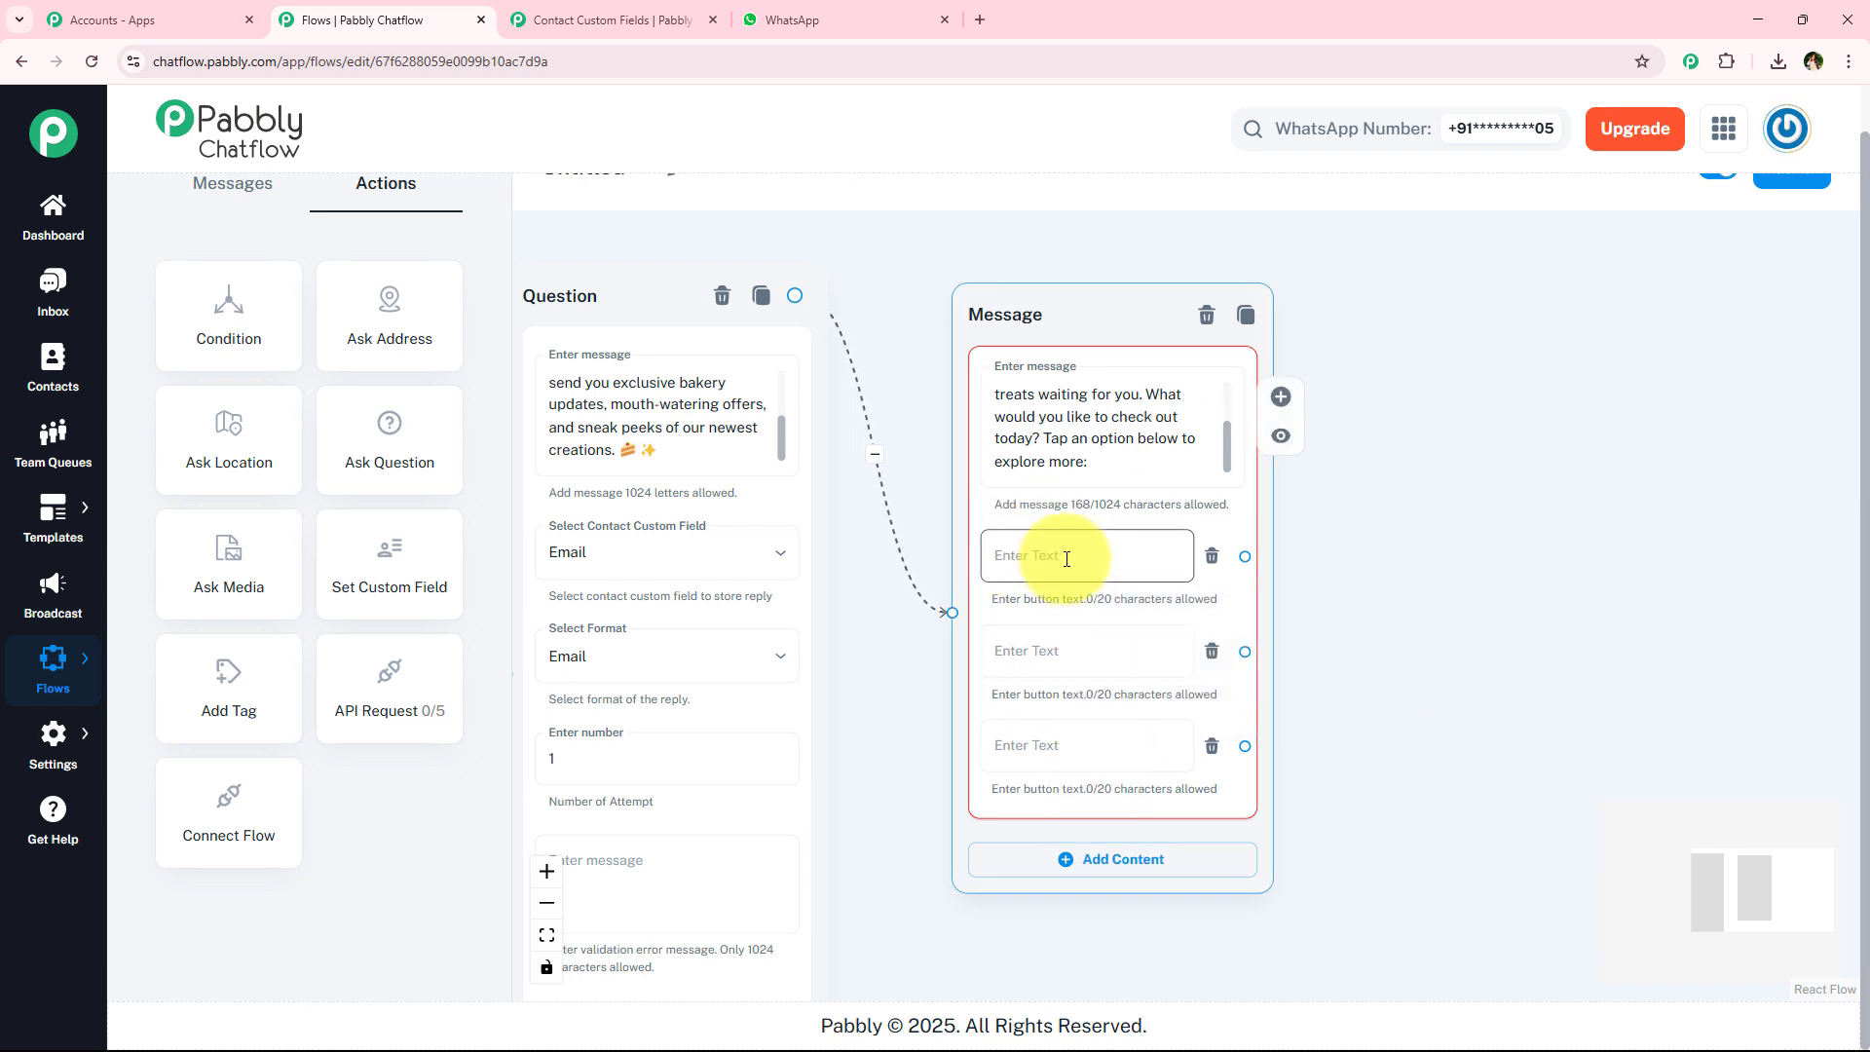
{"action": "left_click", "coordinate": [1066, 559]}
{"action": "type", "text": "✅ 🧇 View Daily Menu"}
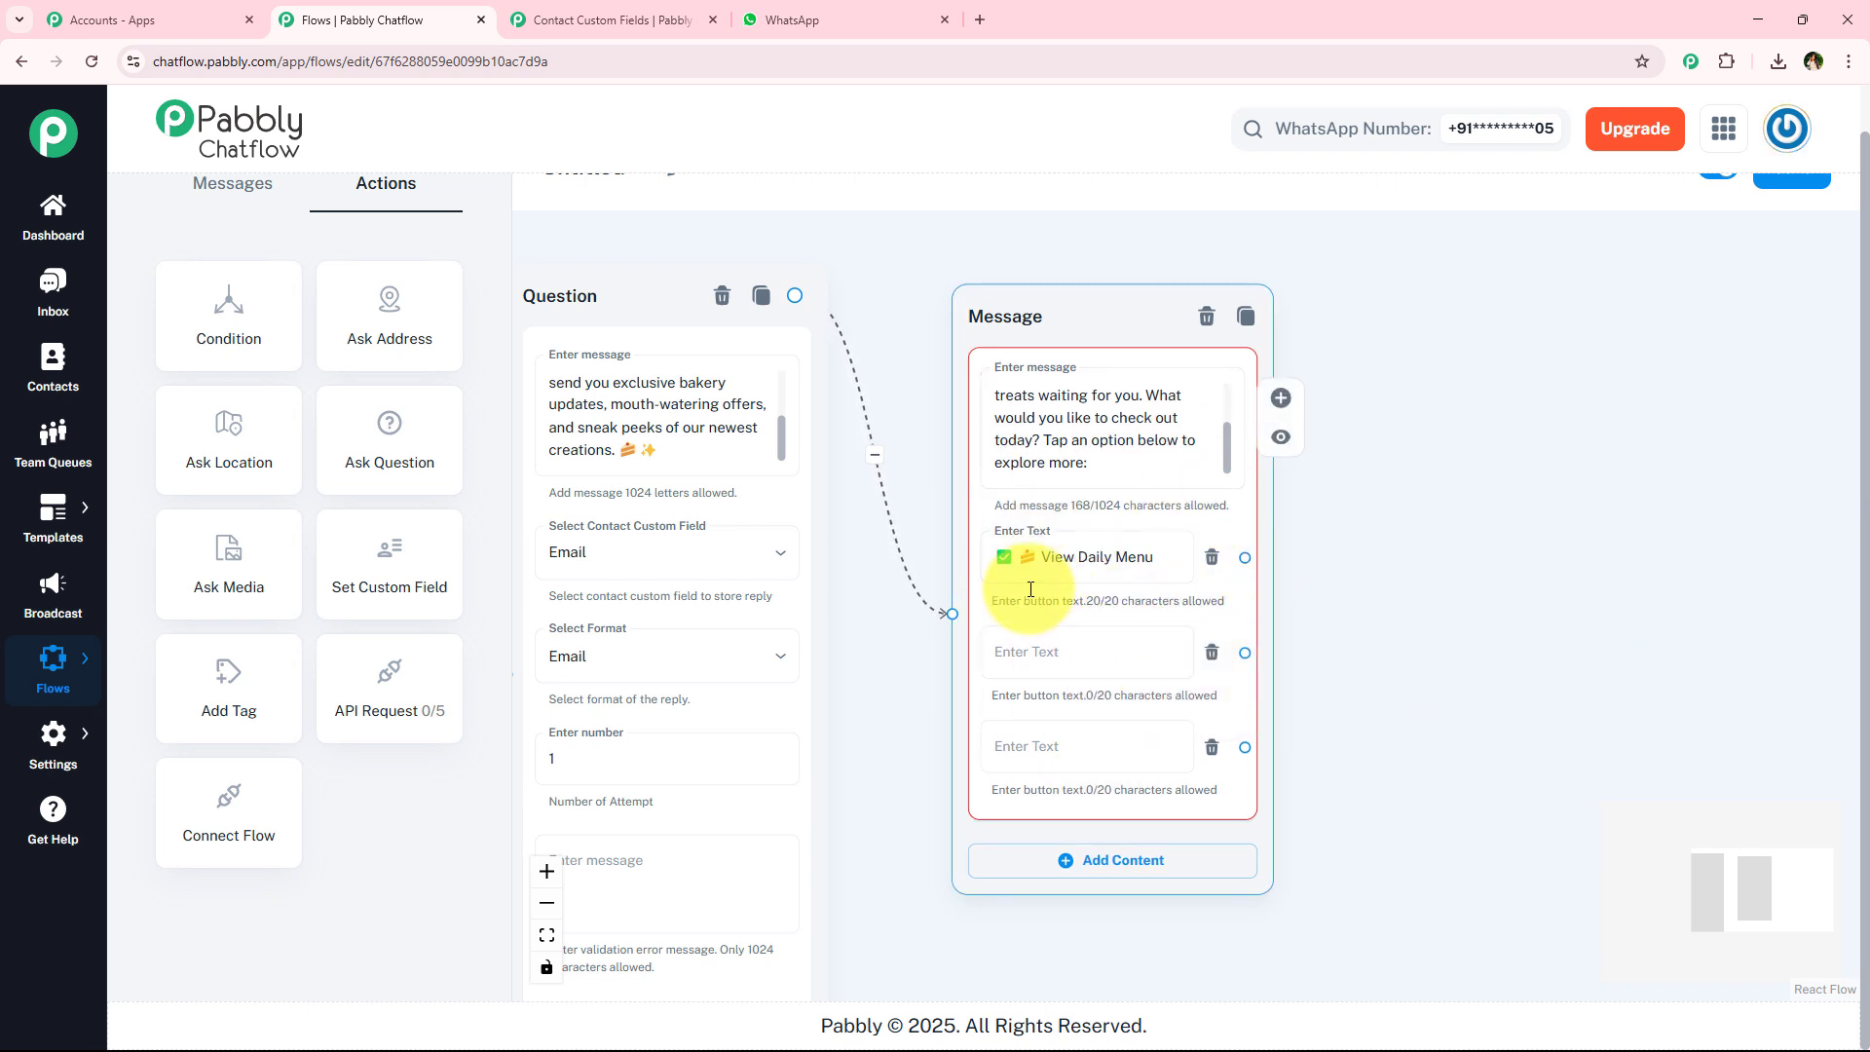
{"action": "left_click", "coordinate": [1104, 512]}
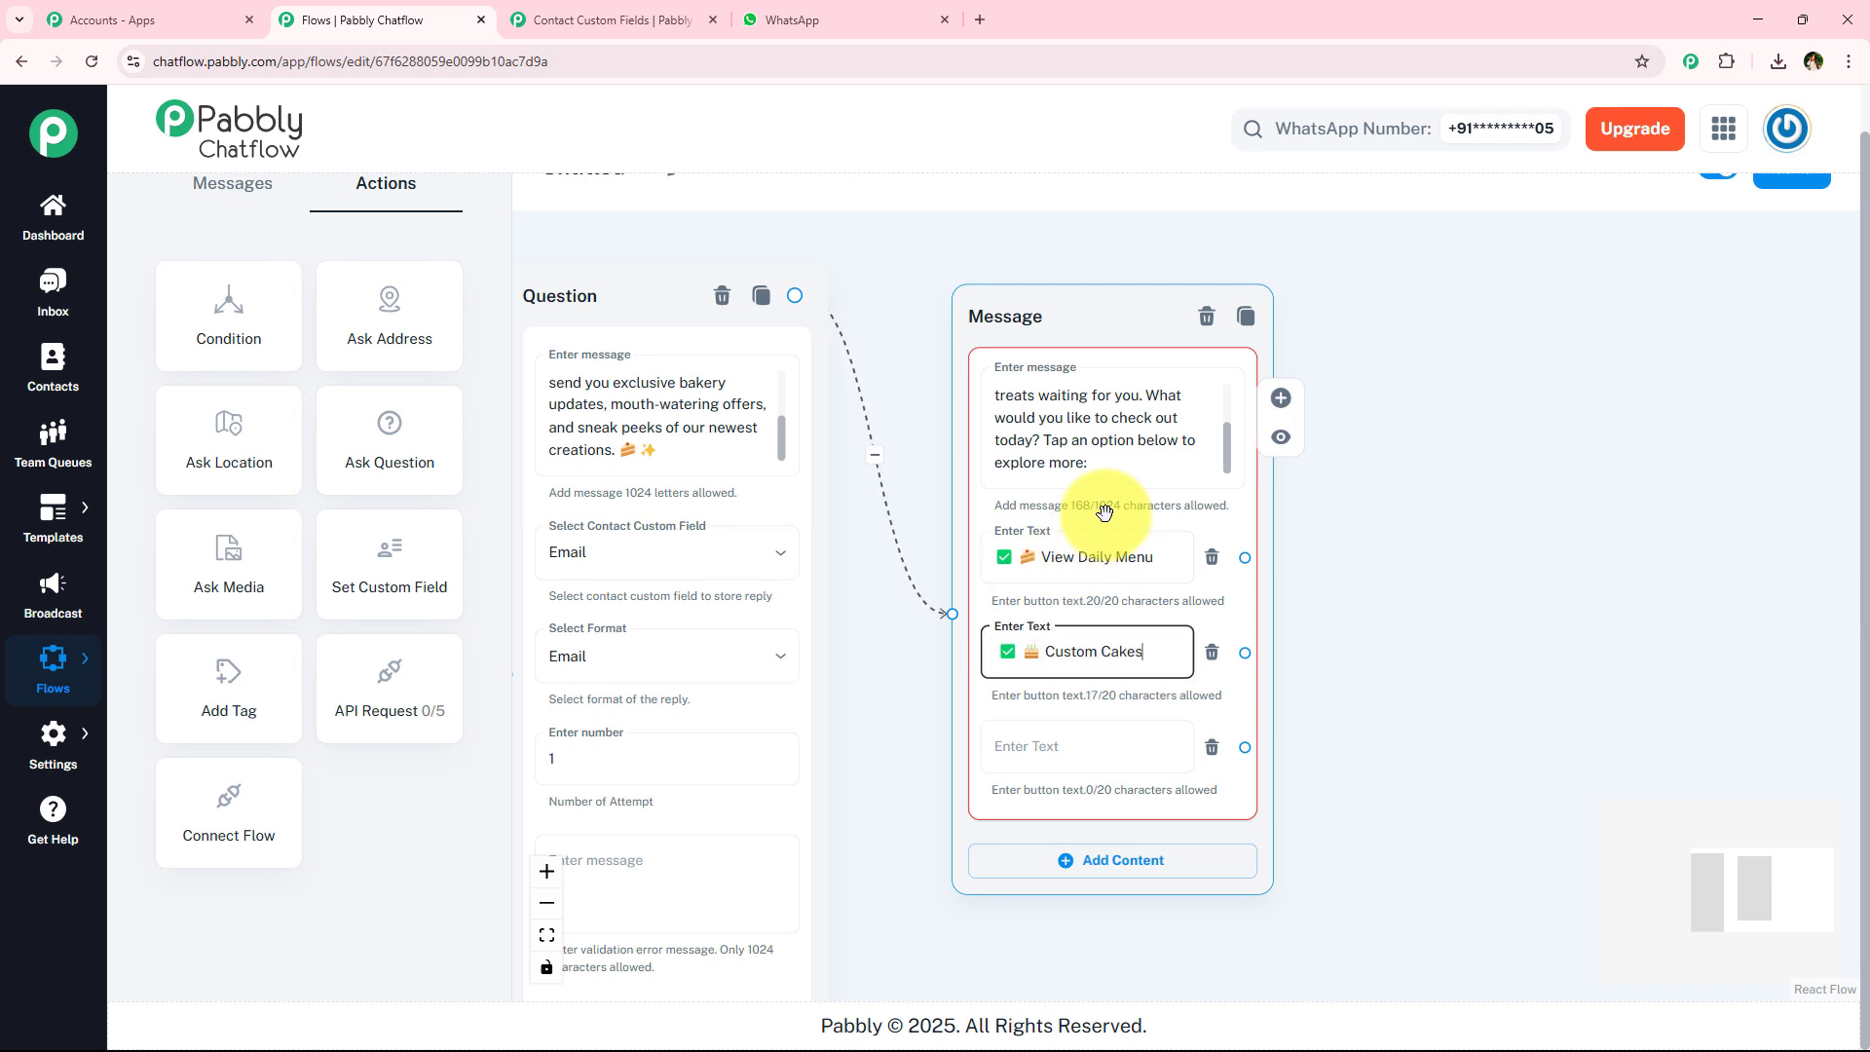
{"action": "left_click", "coordinate": [1101, 744]}
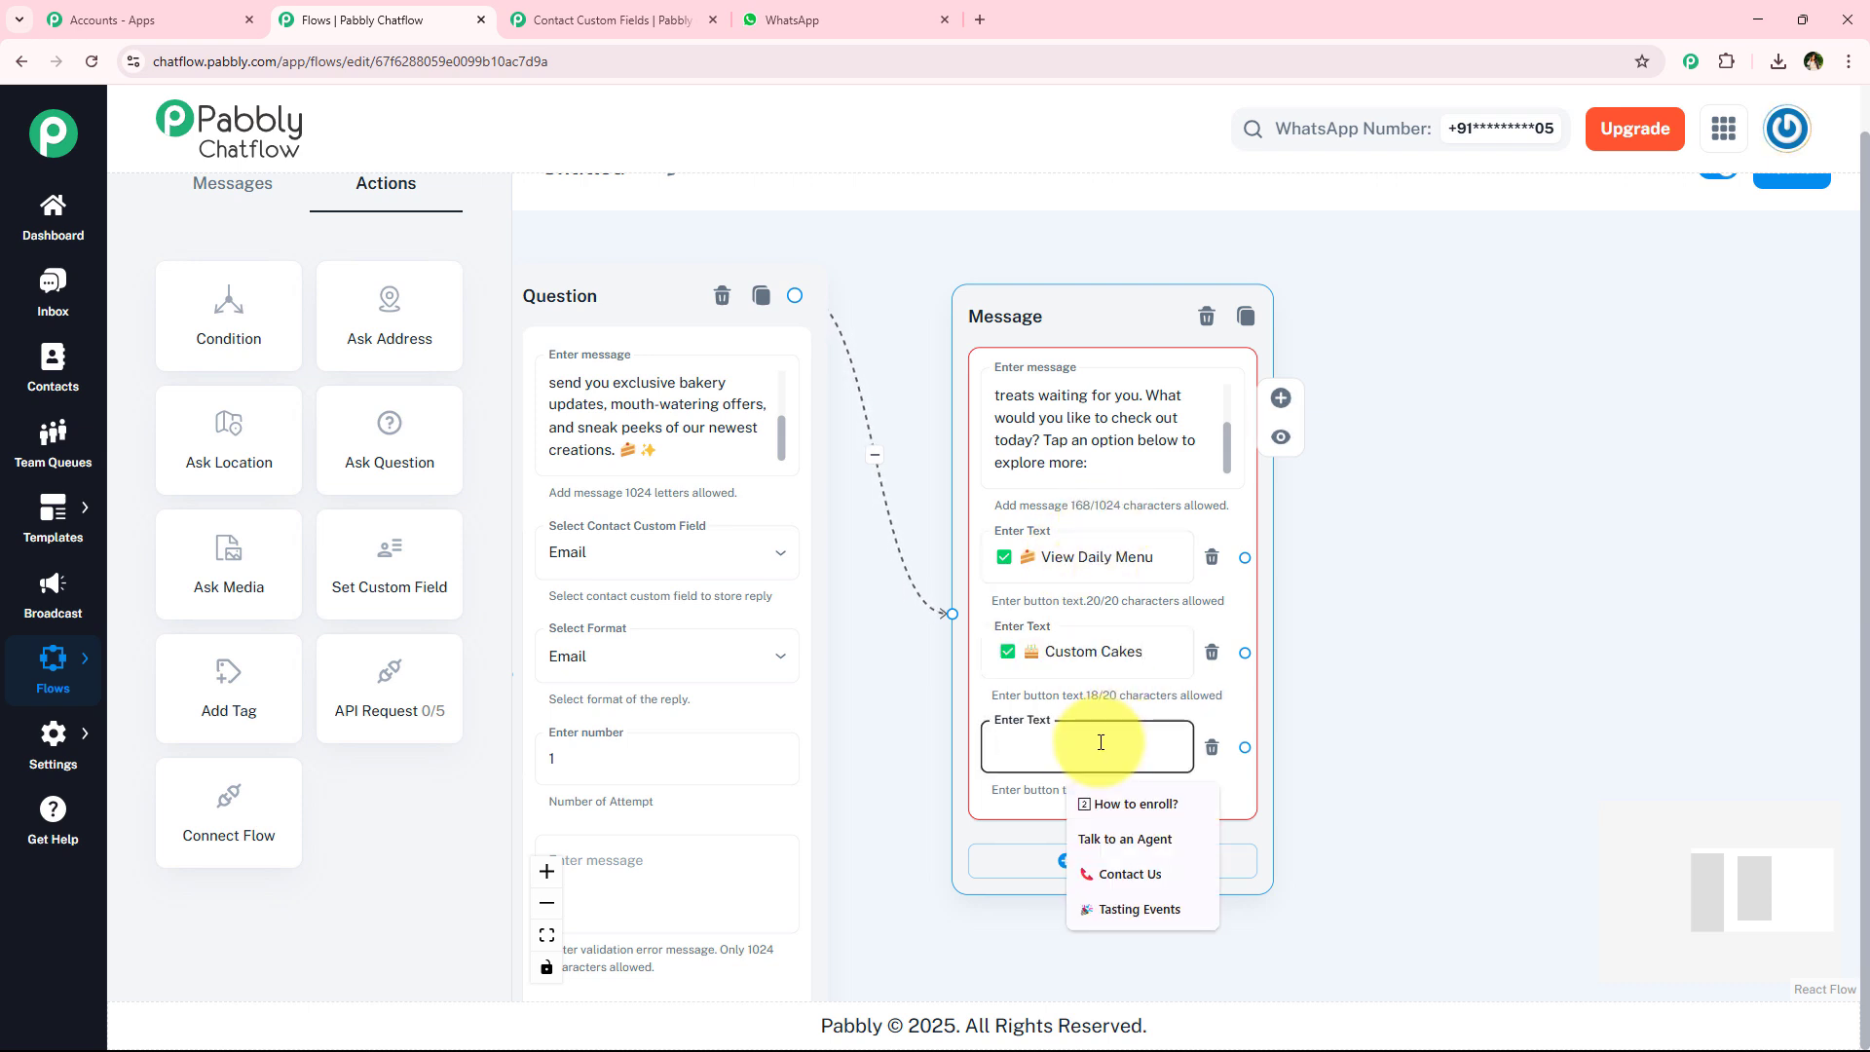
{"action": "type", "text": "✅ 🕒 Opening Hours"}
{"action": "key", "text": "ctrl+a"}
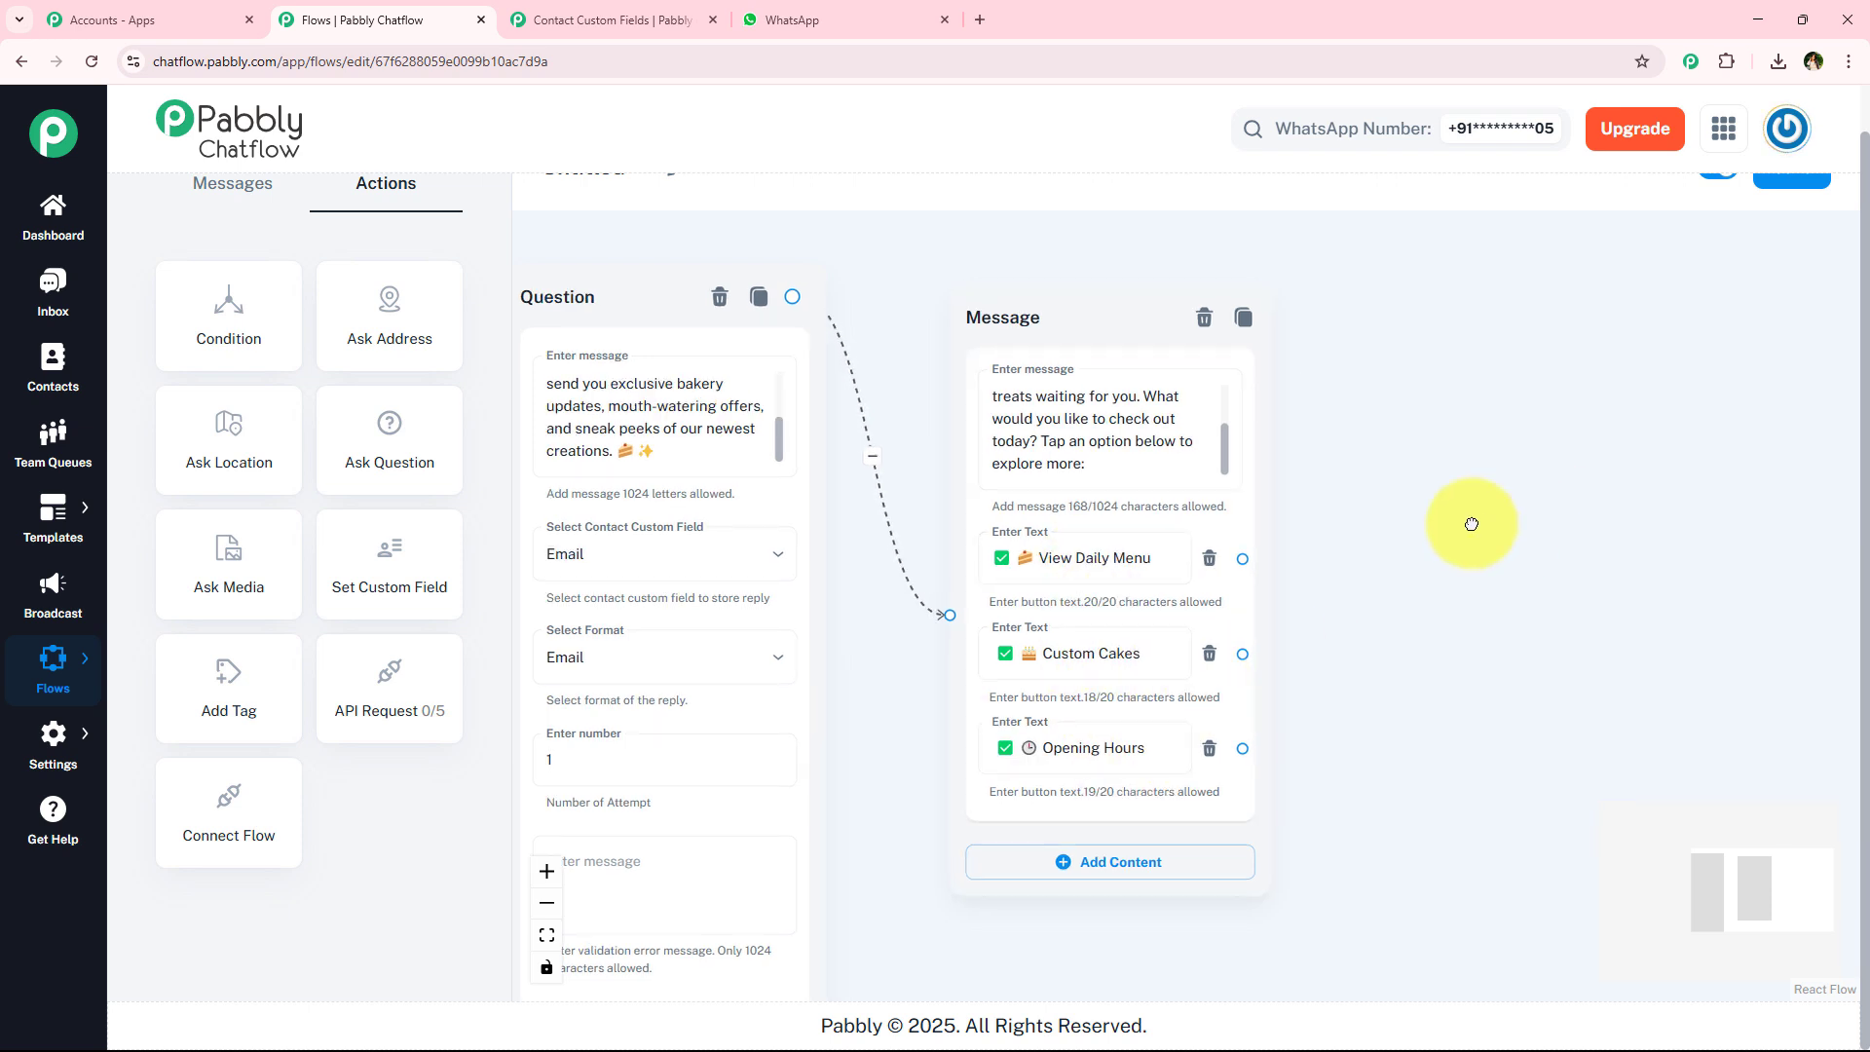
{"action": "left_click_drag", "start_coordinate": [1470, 524], "coordinate": [1190, 509]}
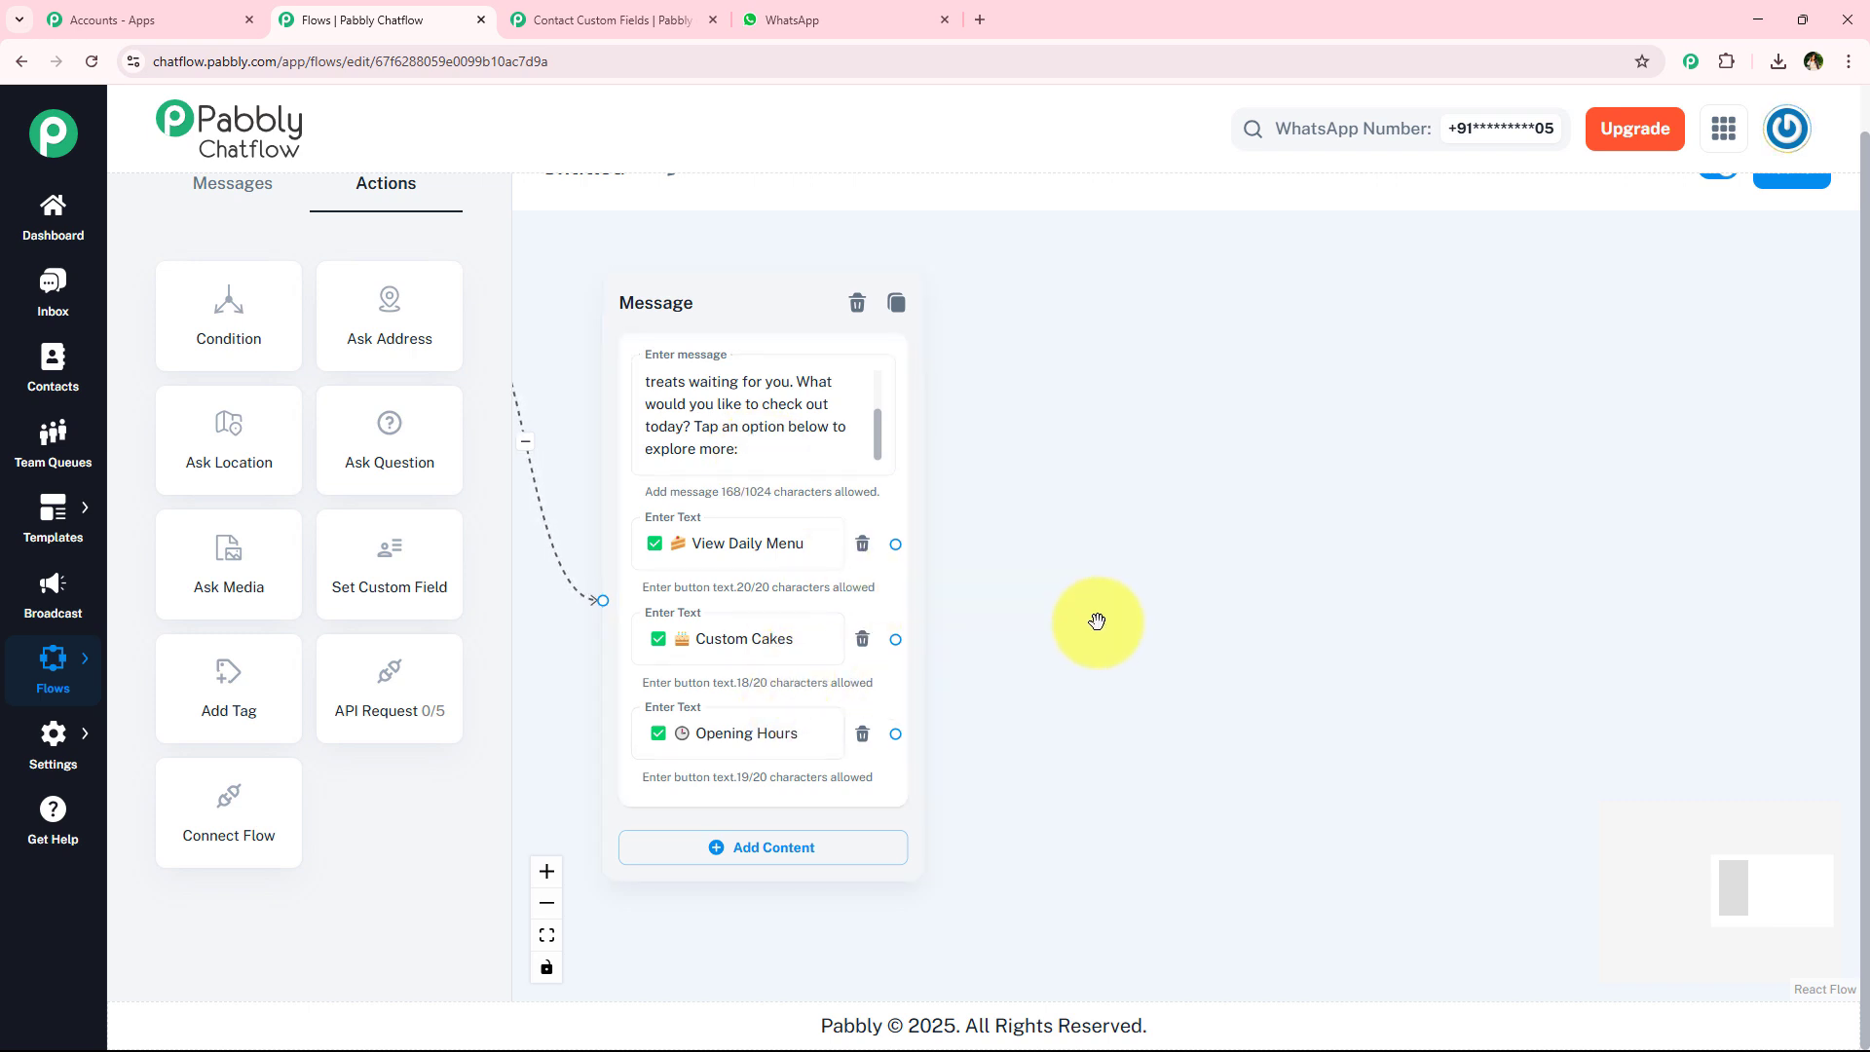
{"action": "left_click_drag", "start_coordinate": [1049, 630], "coordinate": [1036, 629]}
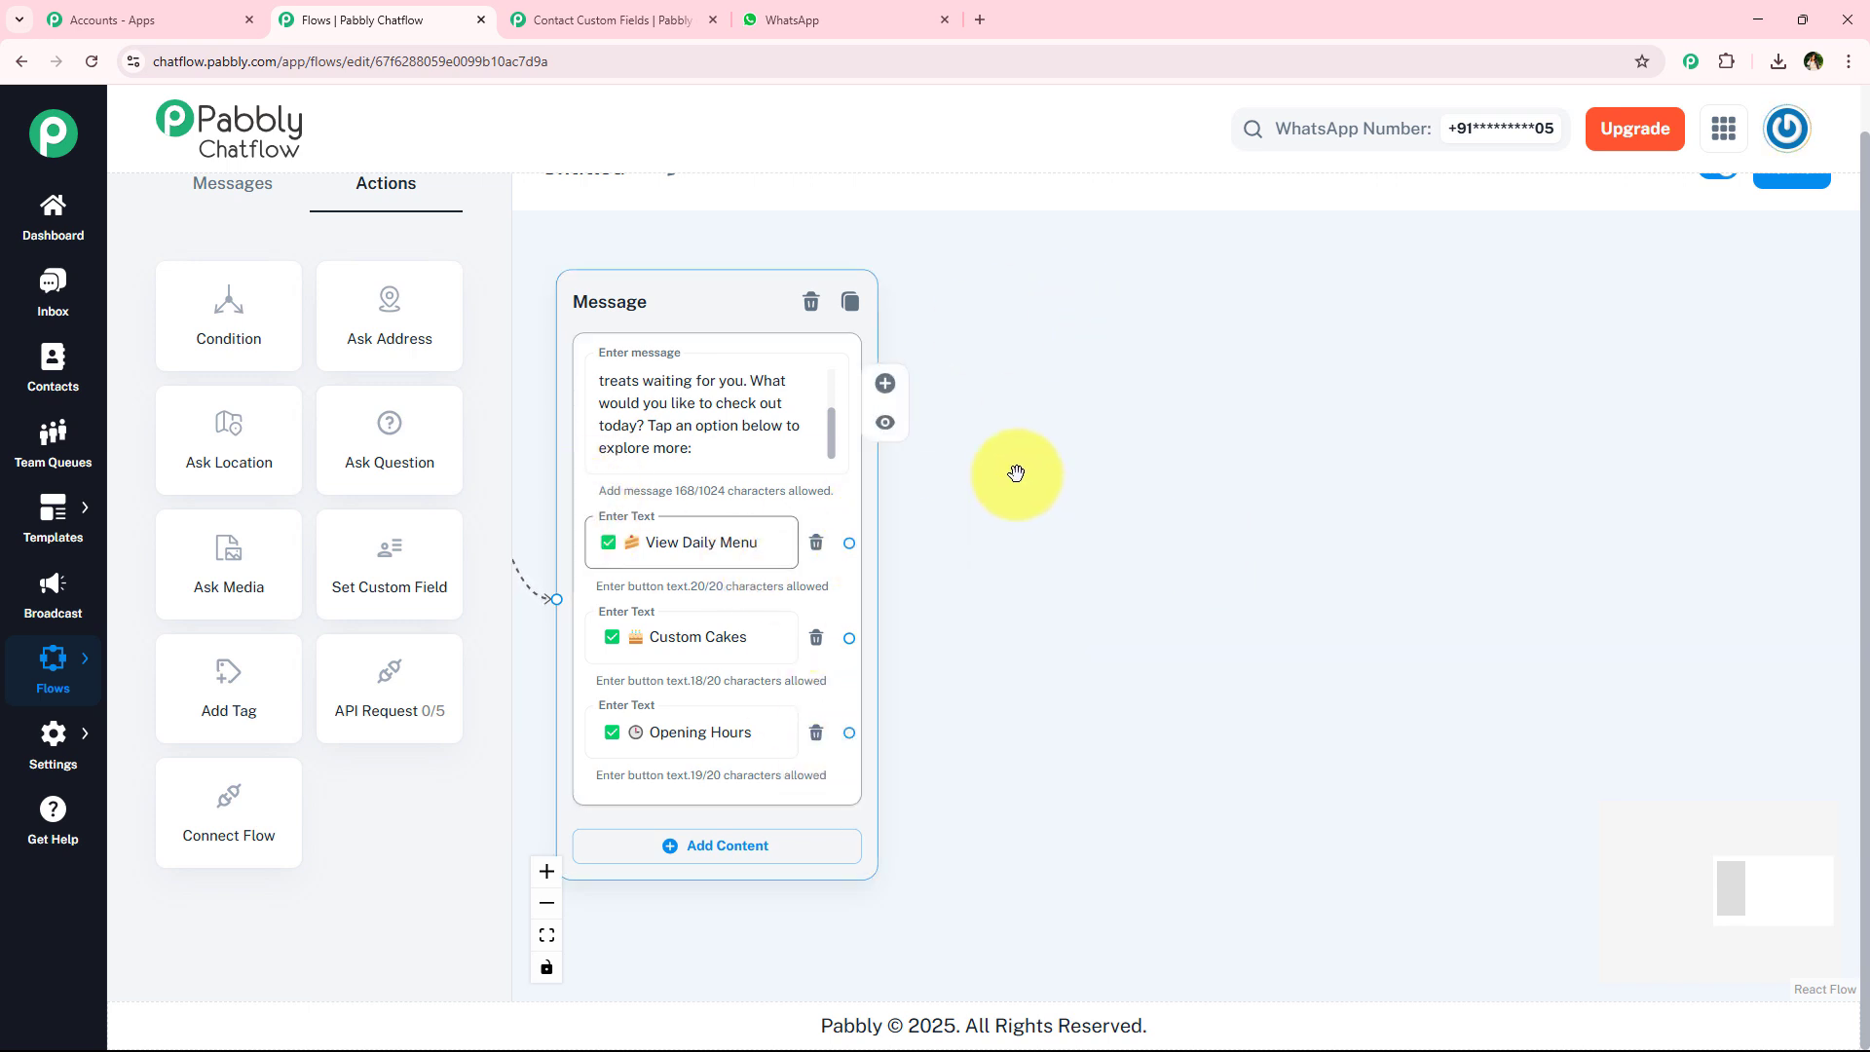
{"action": "left_click_drag", "start_coordinate": [1081, 499], "coordinate": [1068, 512]}
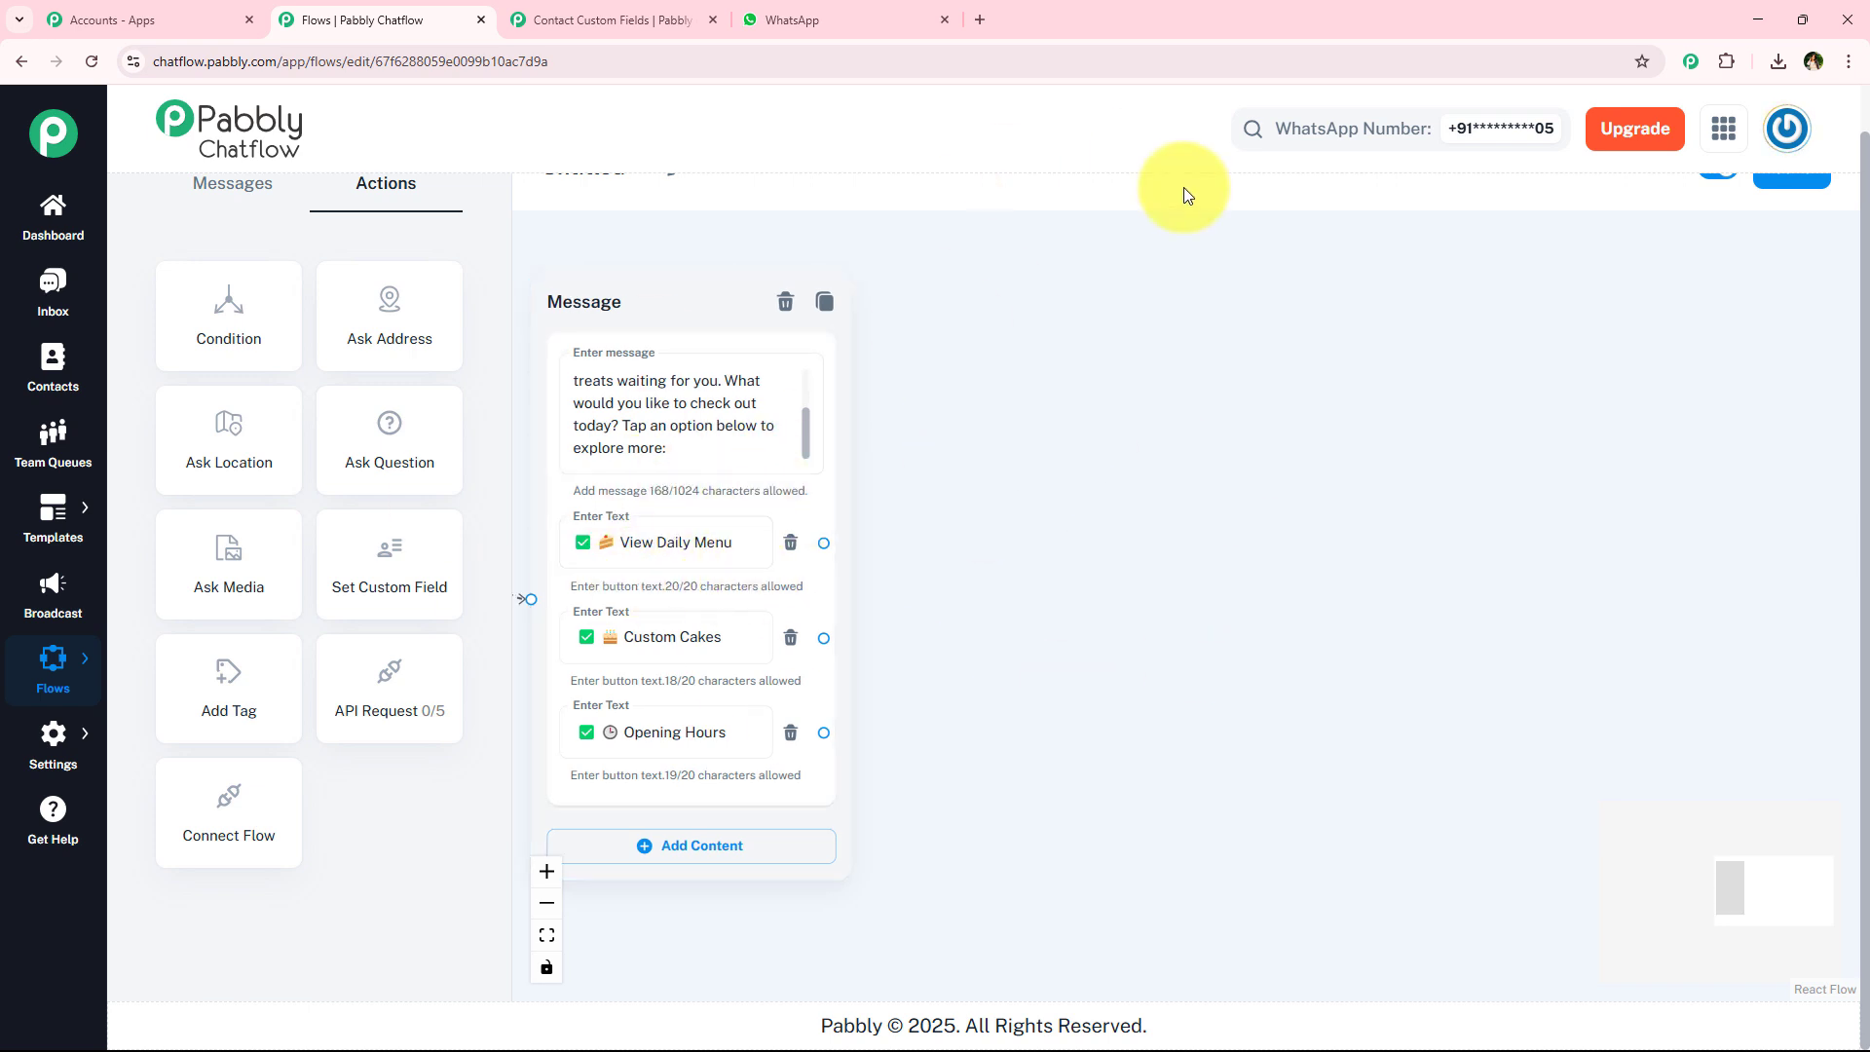
{"action": "left_click_drag", "start_coordinate": [1024, 528], "coordinate": [1013, 529]}
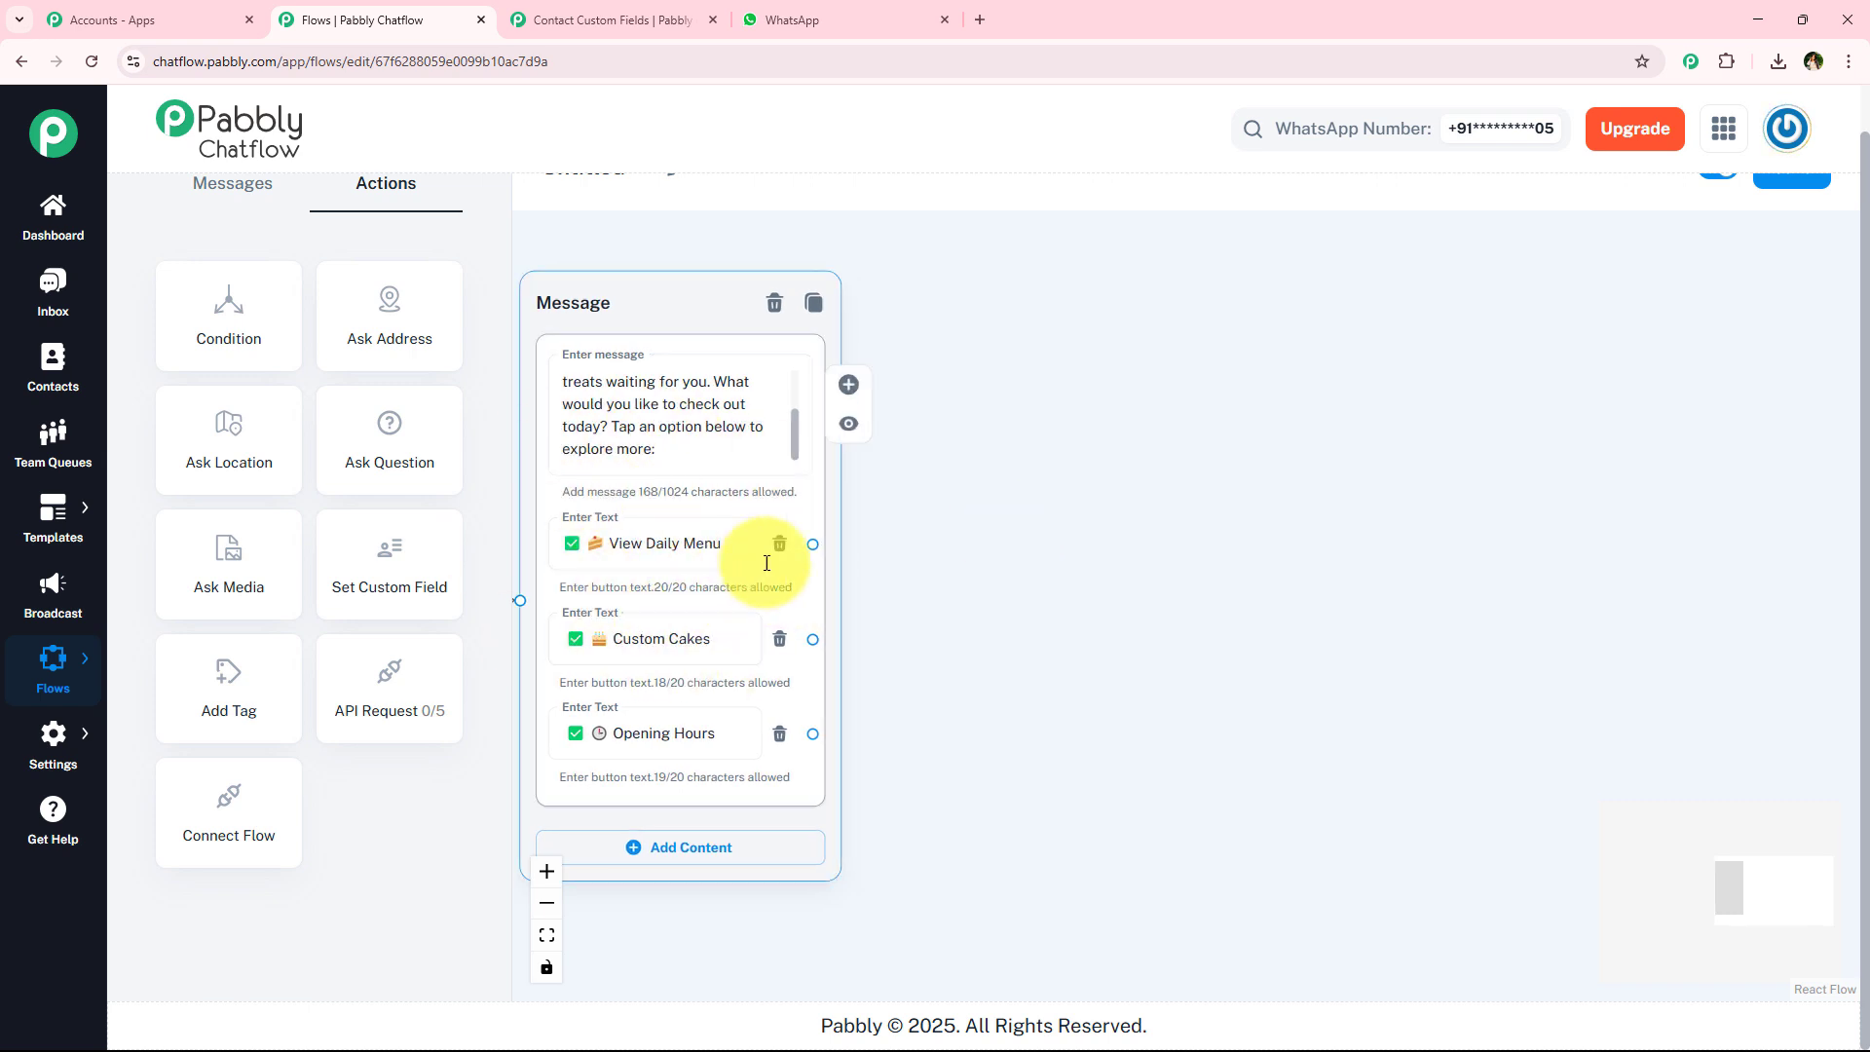
Connect the View Daily Menu button to a new Message block with Media content and place it up beside the three-button block.
{"action": "left_click_drag", "start_coordinate": [813, 544], "coordinate": [966, 288]}
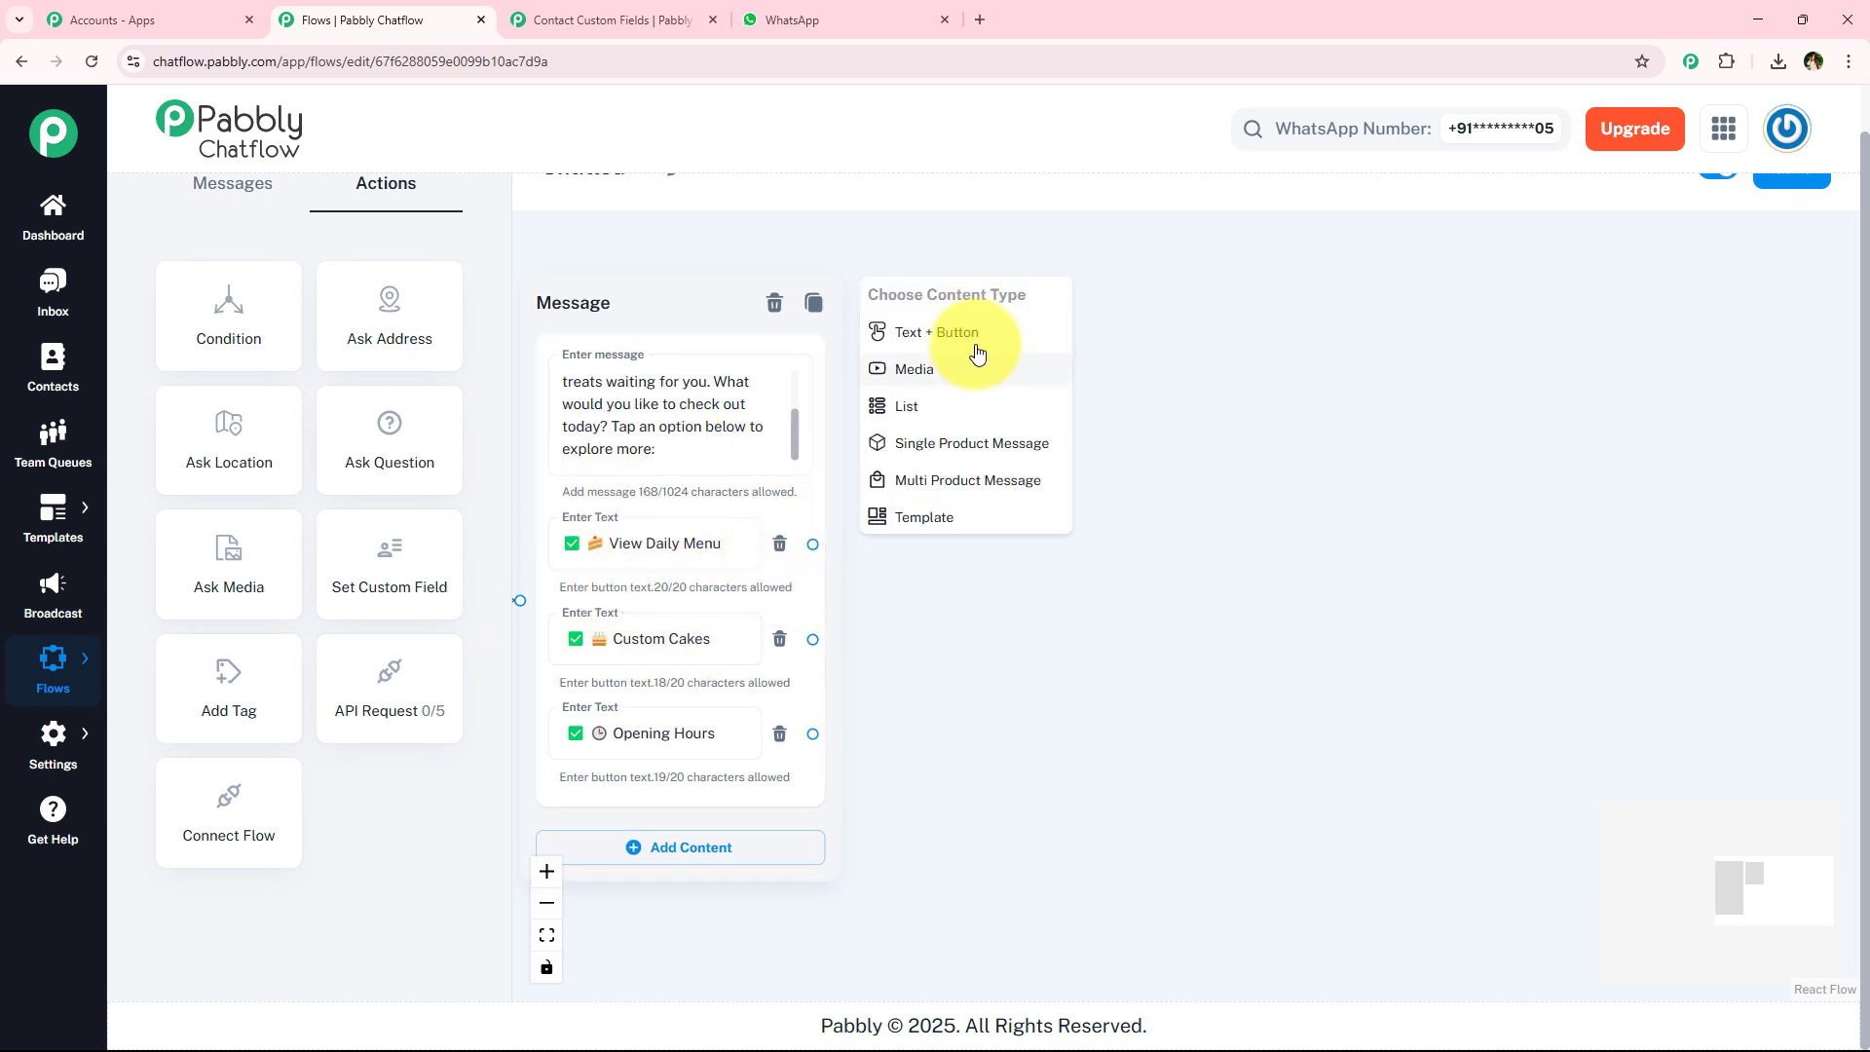
{"action": "scroll", "coordinate": [946, 355], "scroll_direction": "up", "scroll_amount": 2}
{"action": "left_click", "coordinate": [957, 388]}
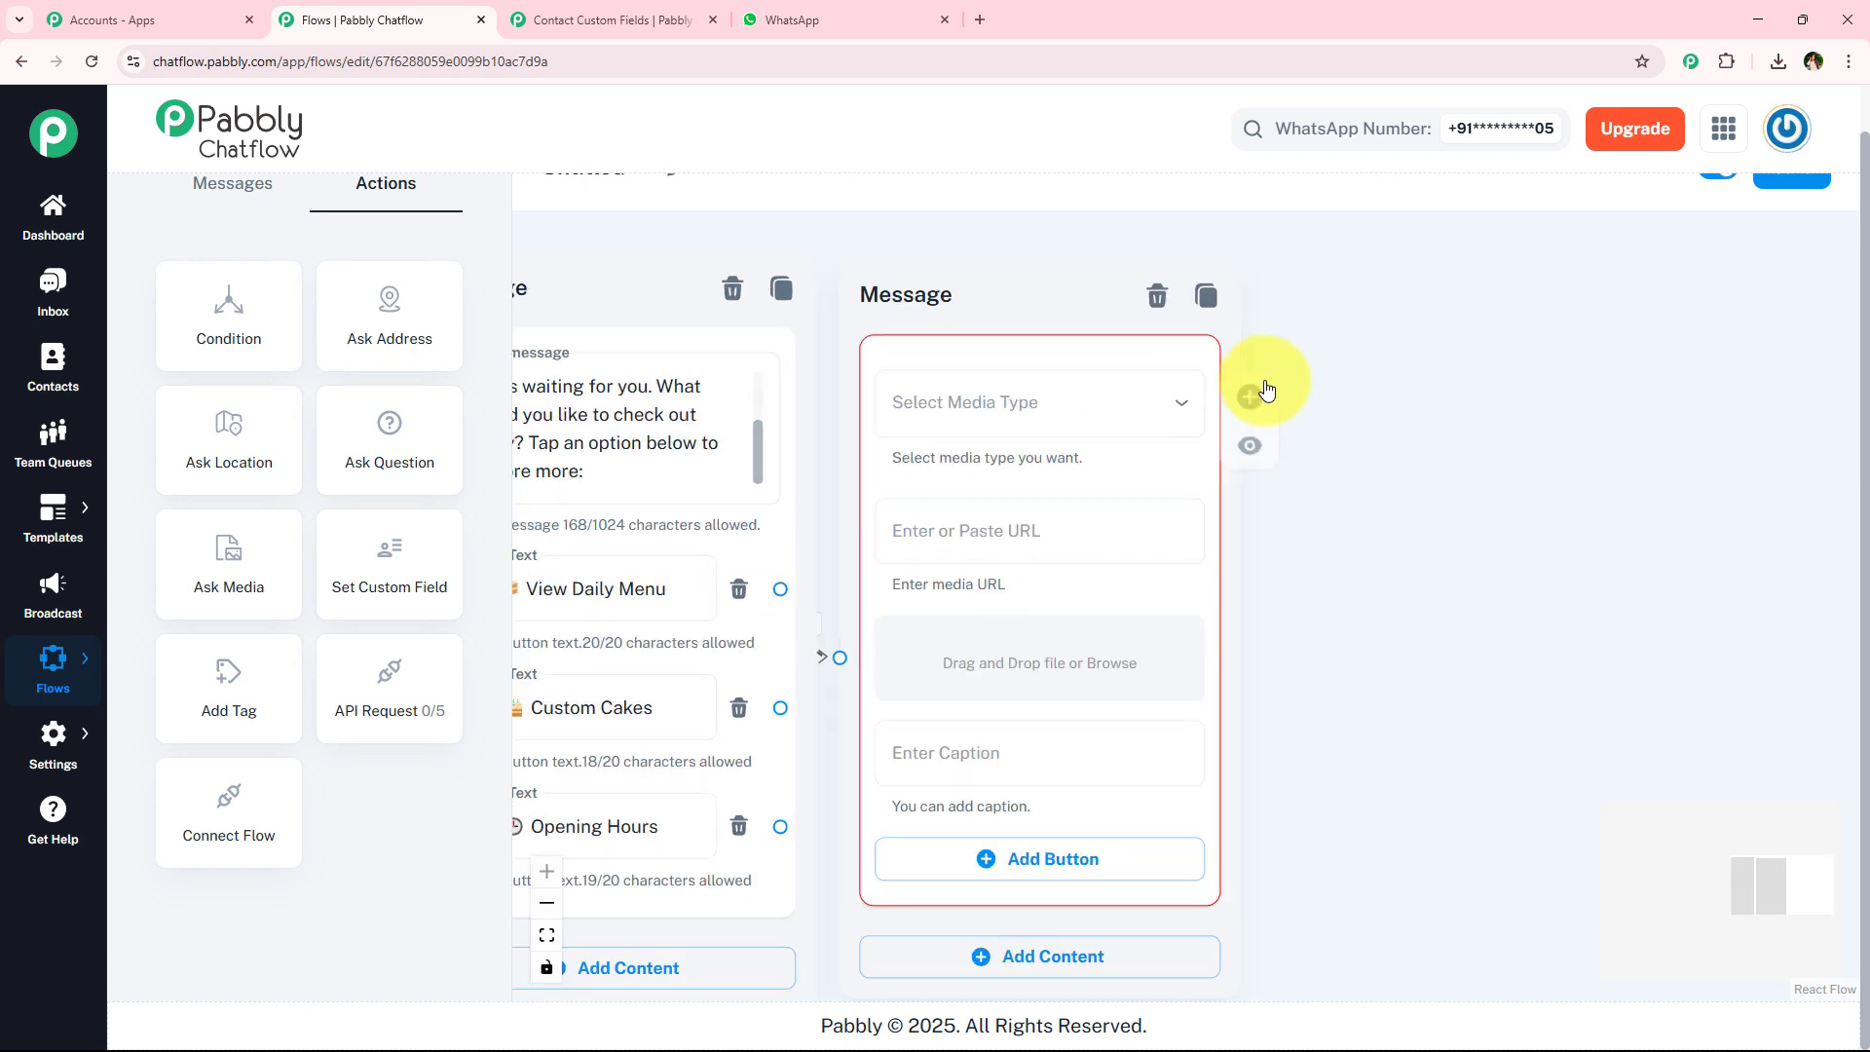
{"action": "scroll", "coordinate": [1319, 535], "scroll_direction": "down", "scroll_amount": 2}
{"action": "left_click_drag", "start_coordinate": [1094, 334], "coordinate": [1136, 237]}
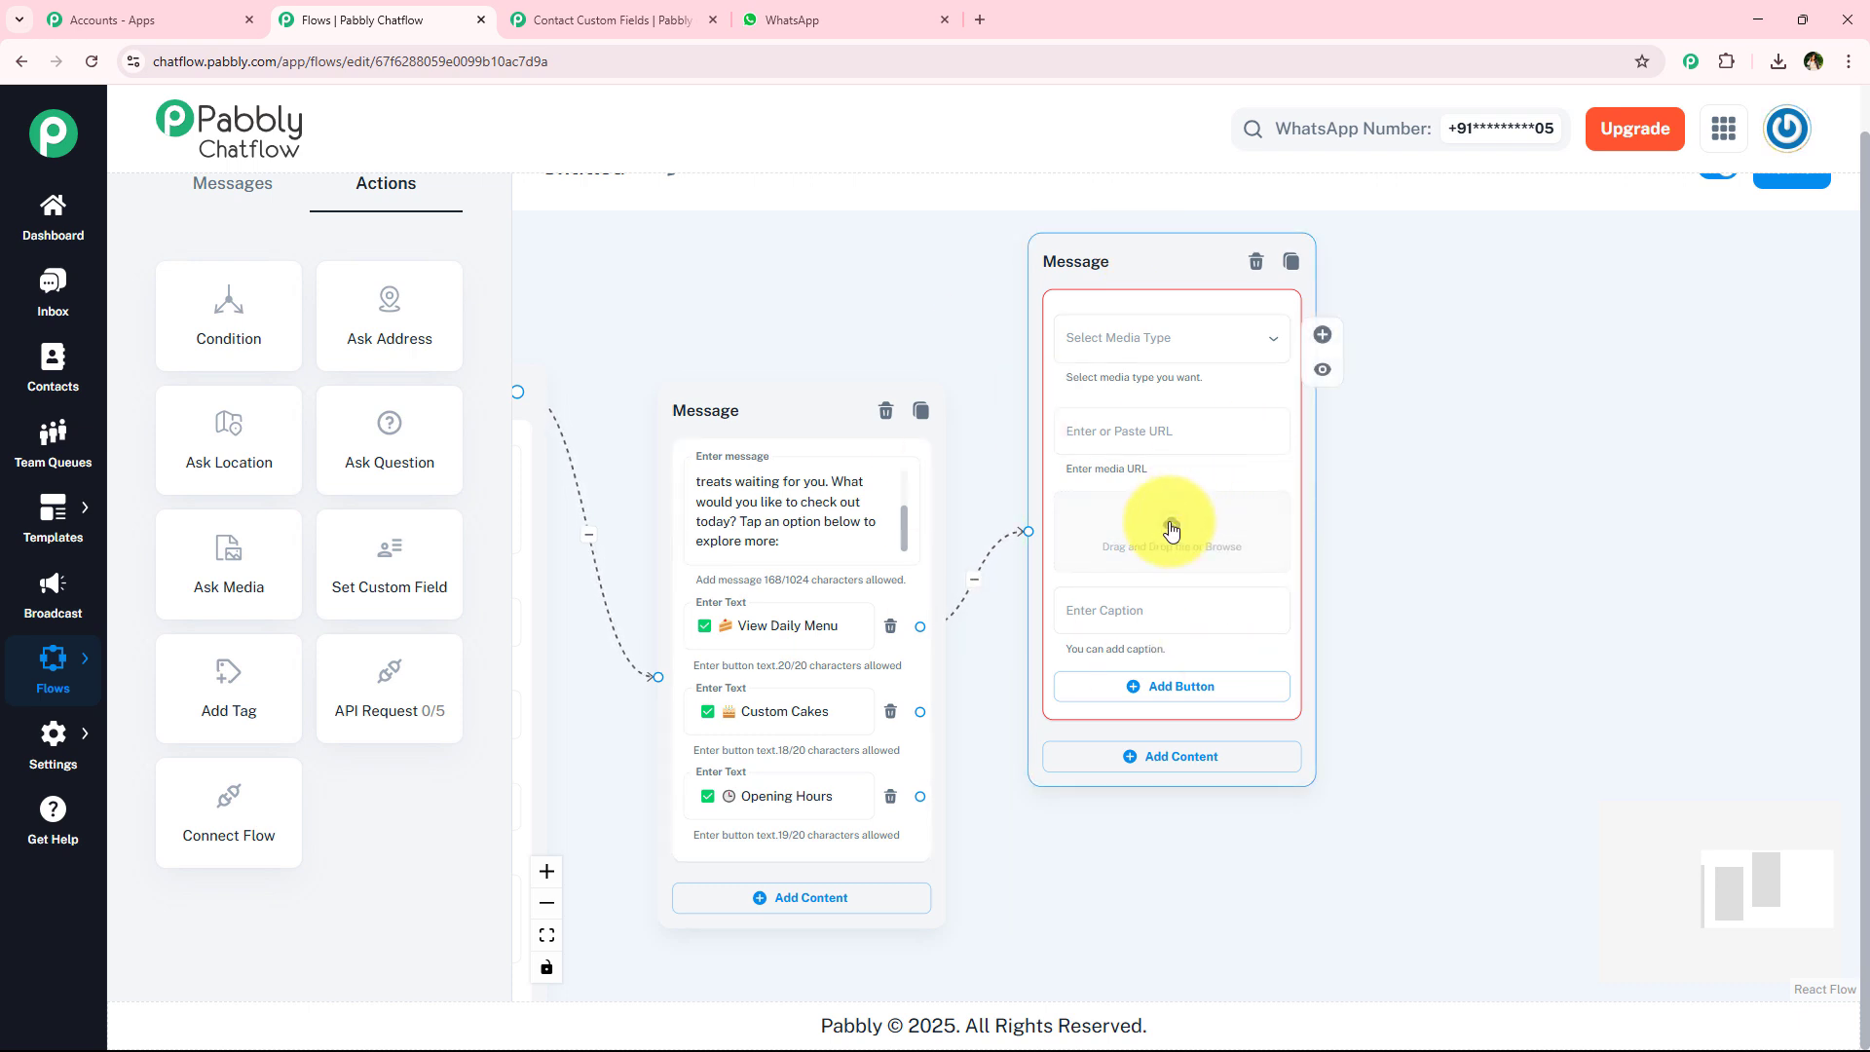
Upload a document file from the computer as the media of the View Daily Menu reply.
{"action": "left_click", "coordinate": [1184, 532]}
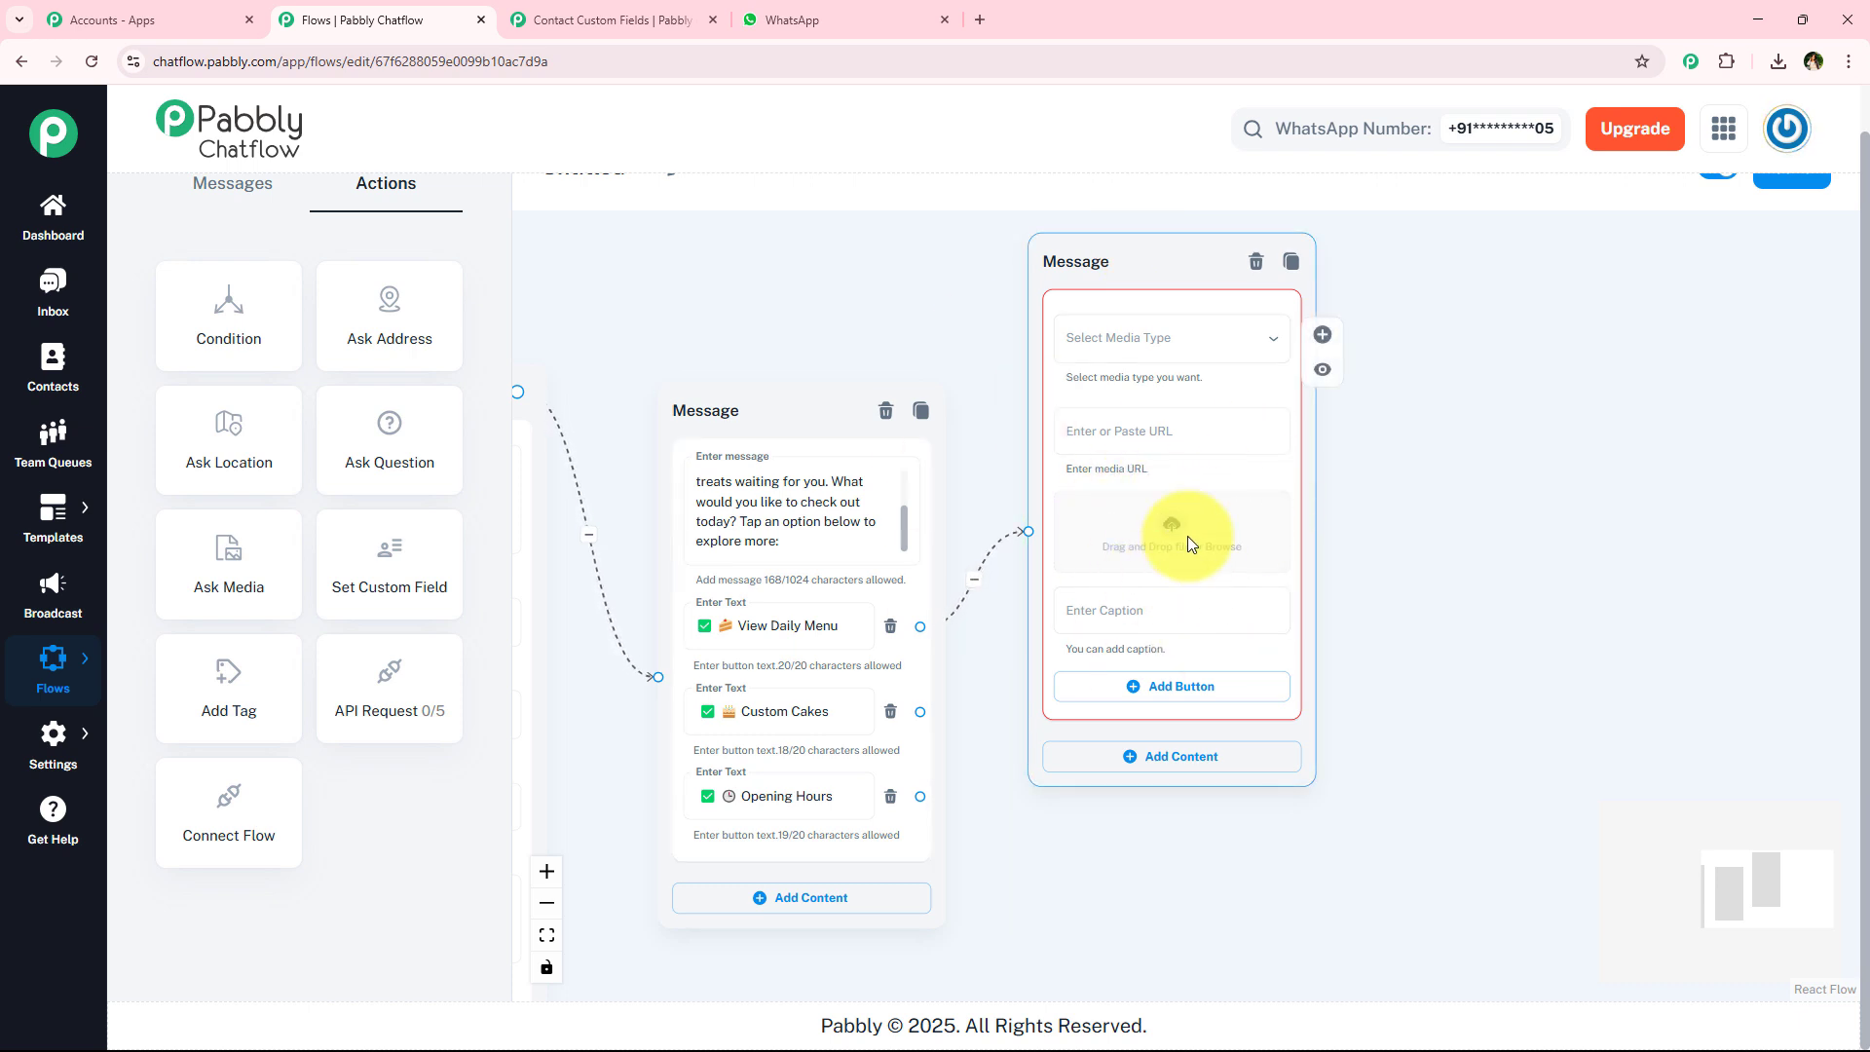
{"action": "scroll", "coordinate": [102, 245], "scroll_direction": "up", "scroll_amount": 10}
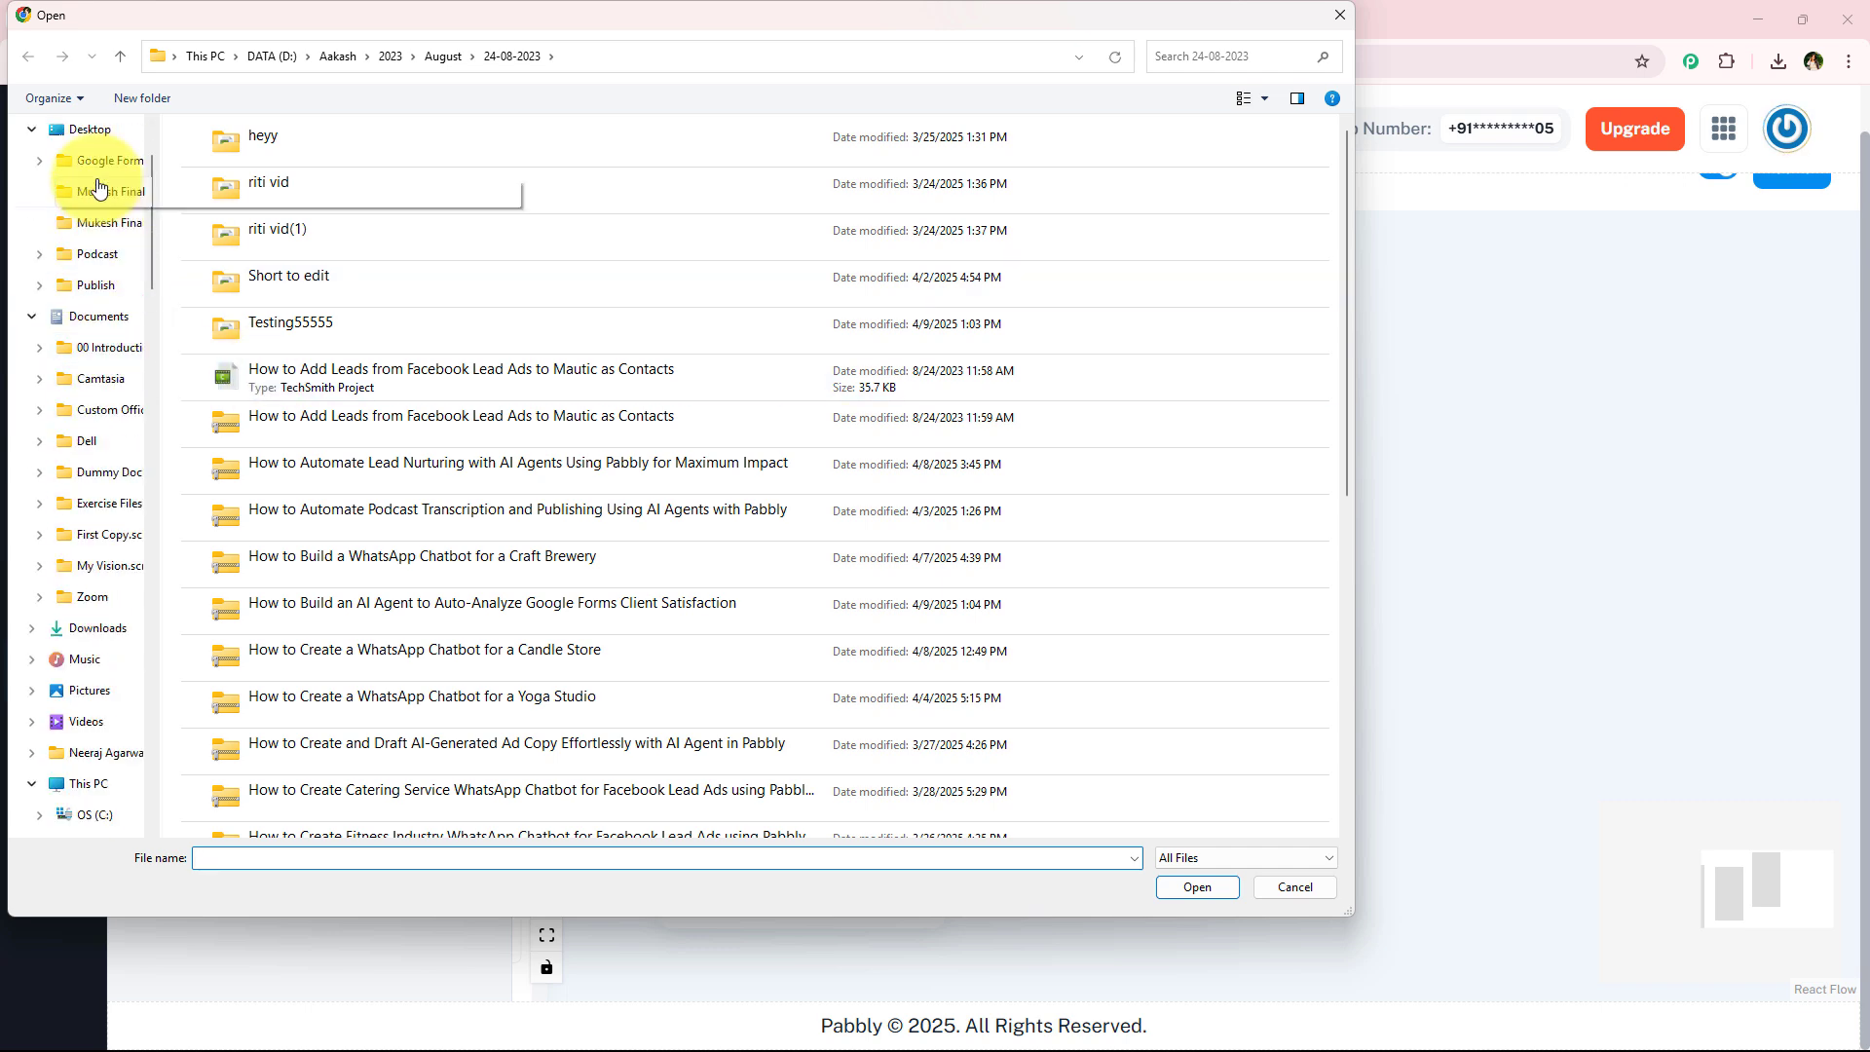
{"action": "left_click", "coordinate": [97, 258]}
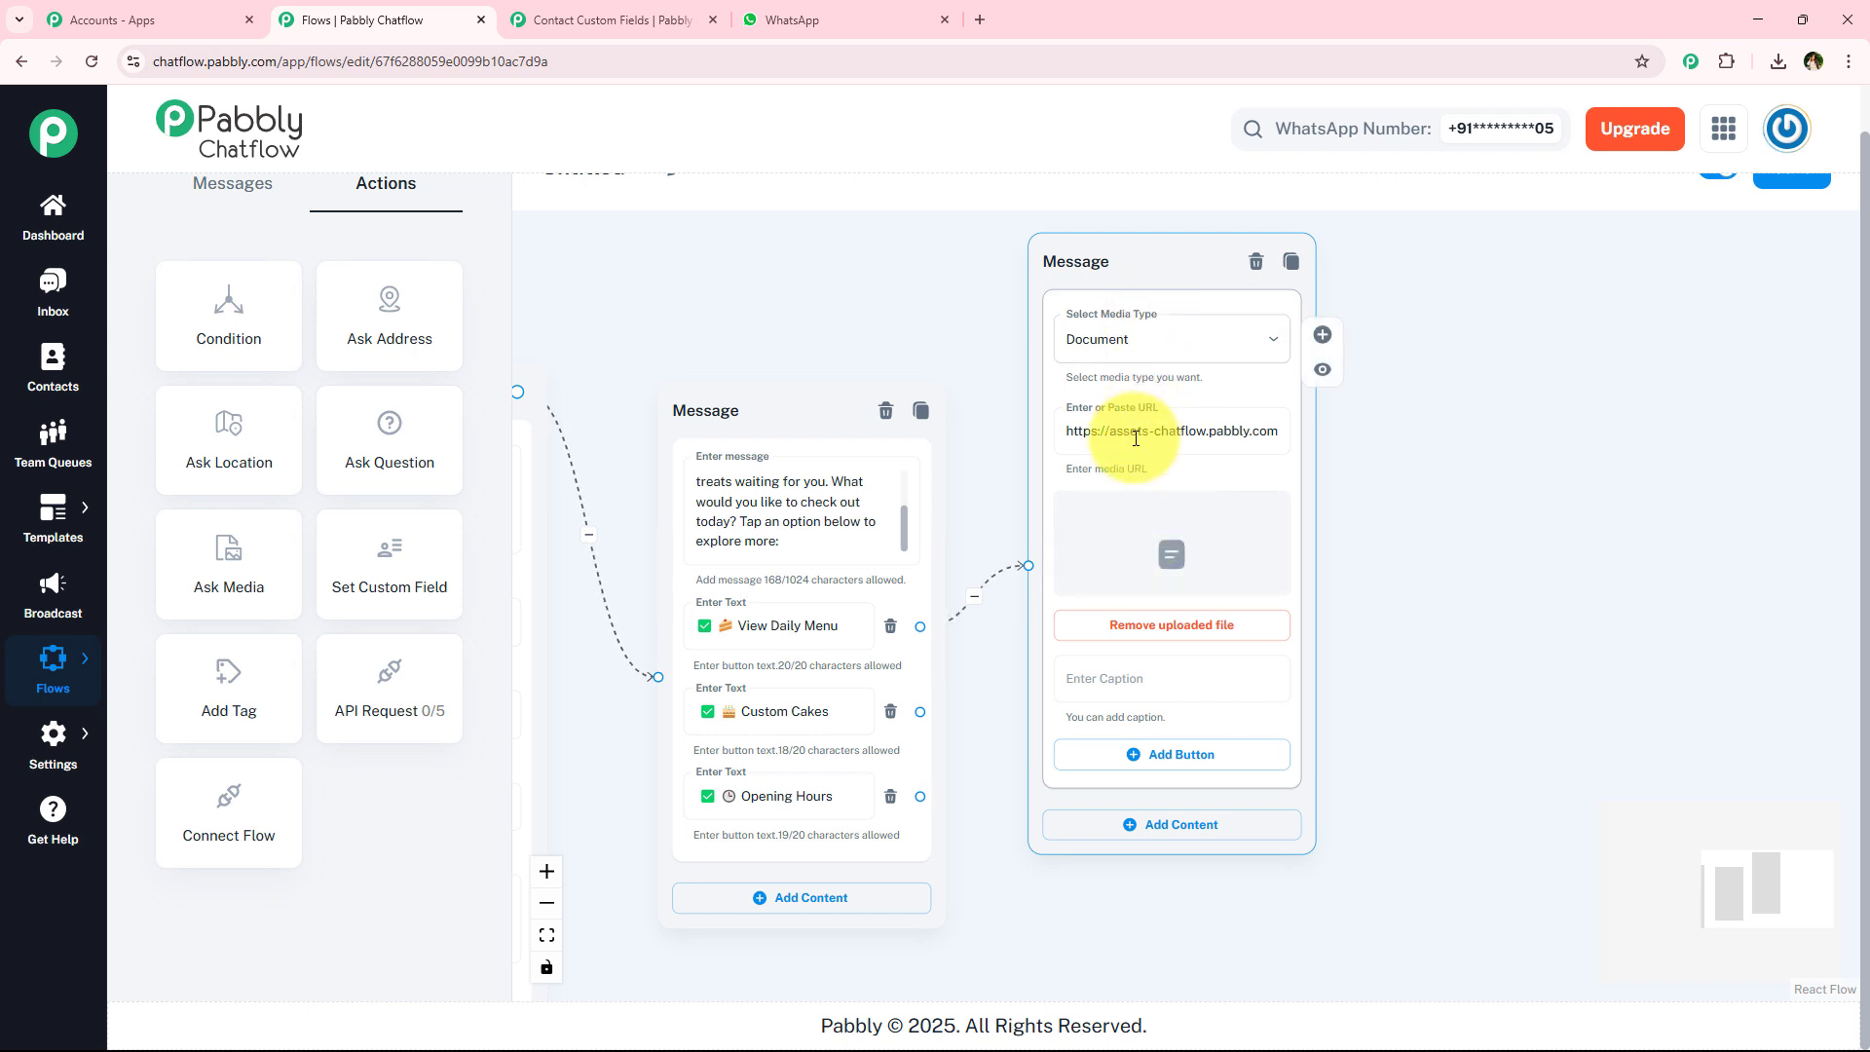
Enter the document's caption beginning "We bake fresh goodies every day" and move the media block higher on the canvas.
{"action": "scroll", "coordinate": [1208, 543], "scroll_direction": "up", "scroll_amount": 4}
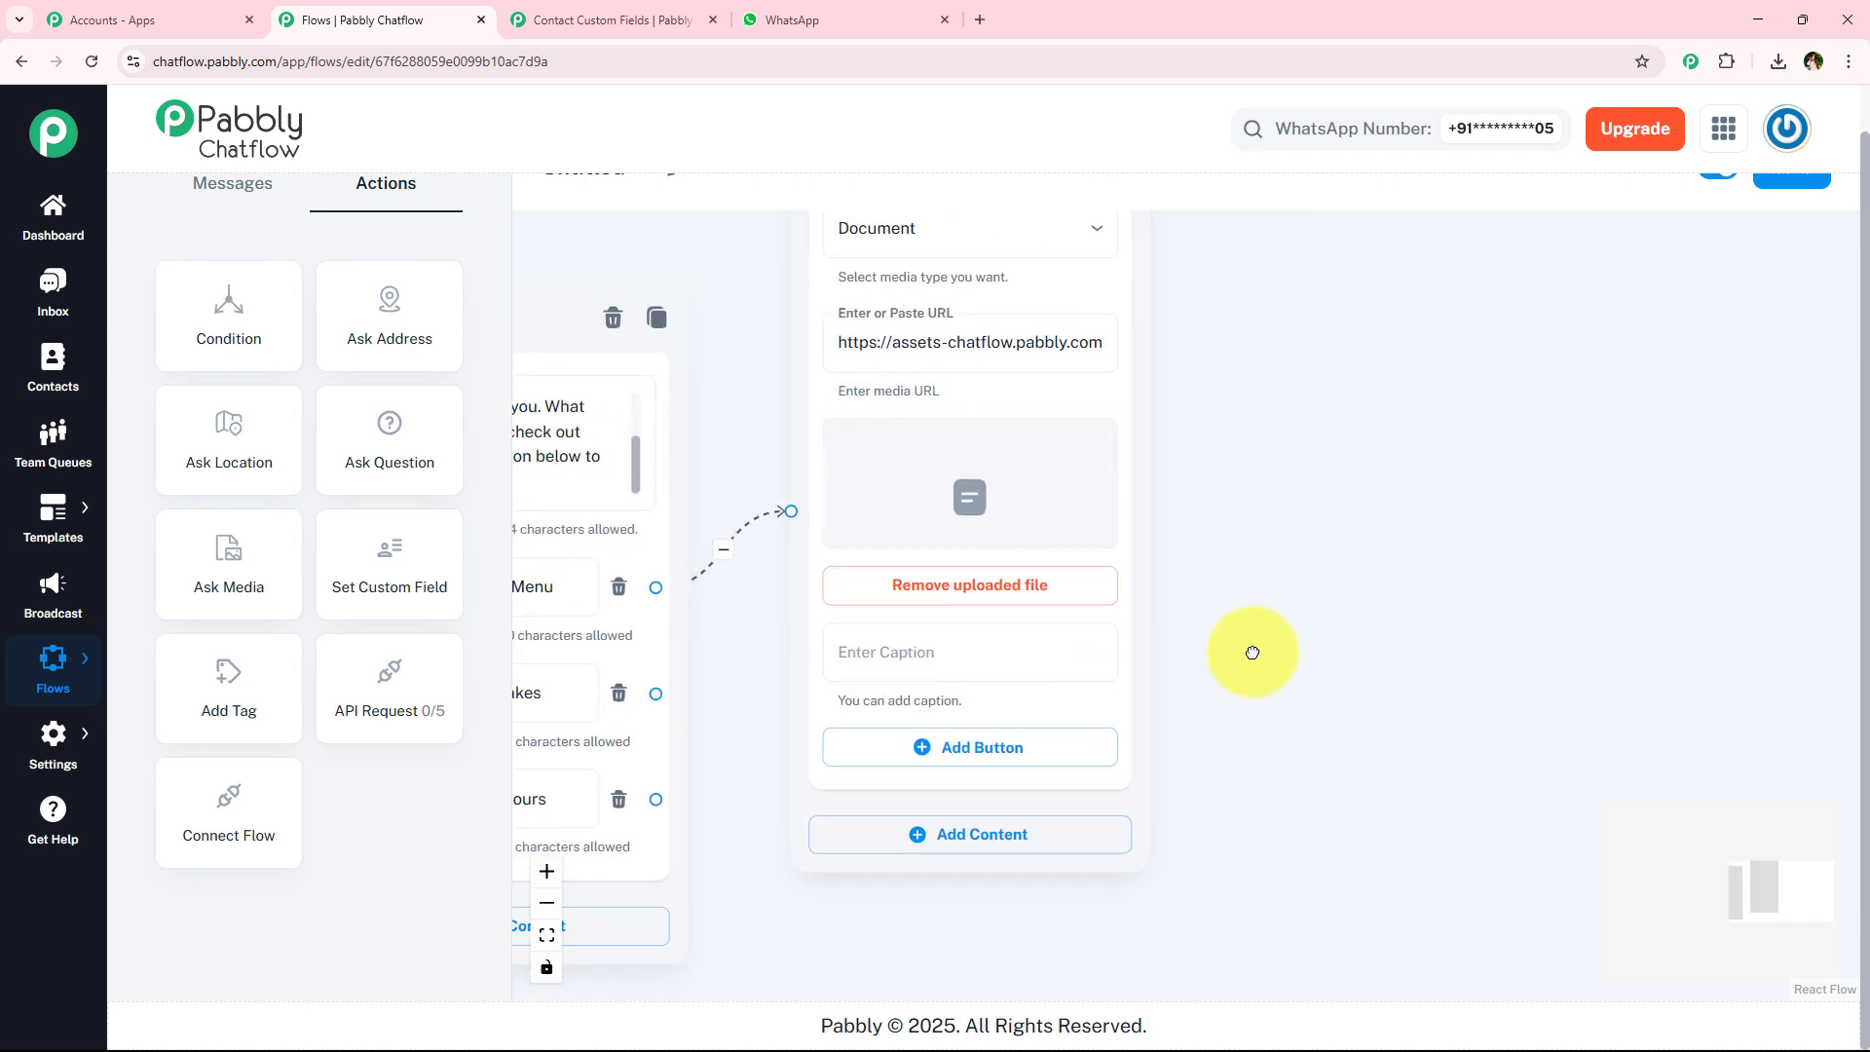
{"action": "scroll", "coordinate": [1414, 630], "scroll_direction": "down", "scroll_amount": 3}
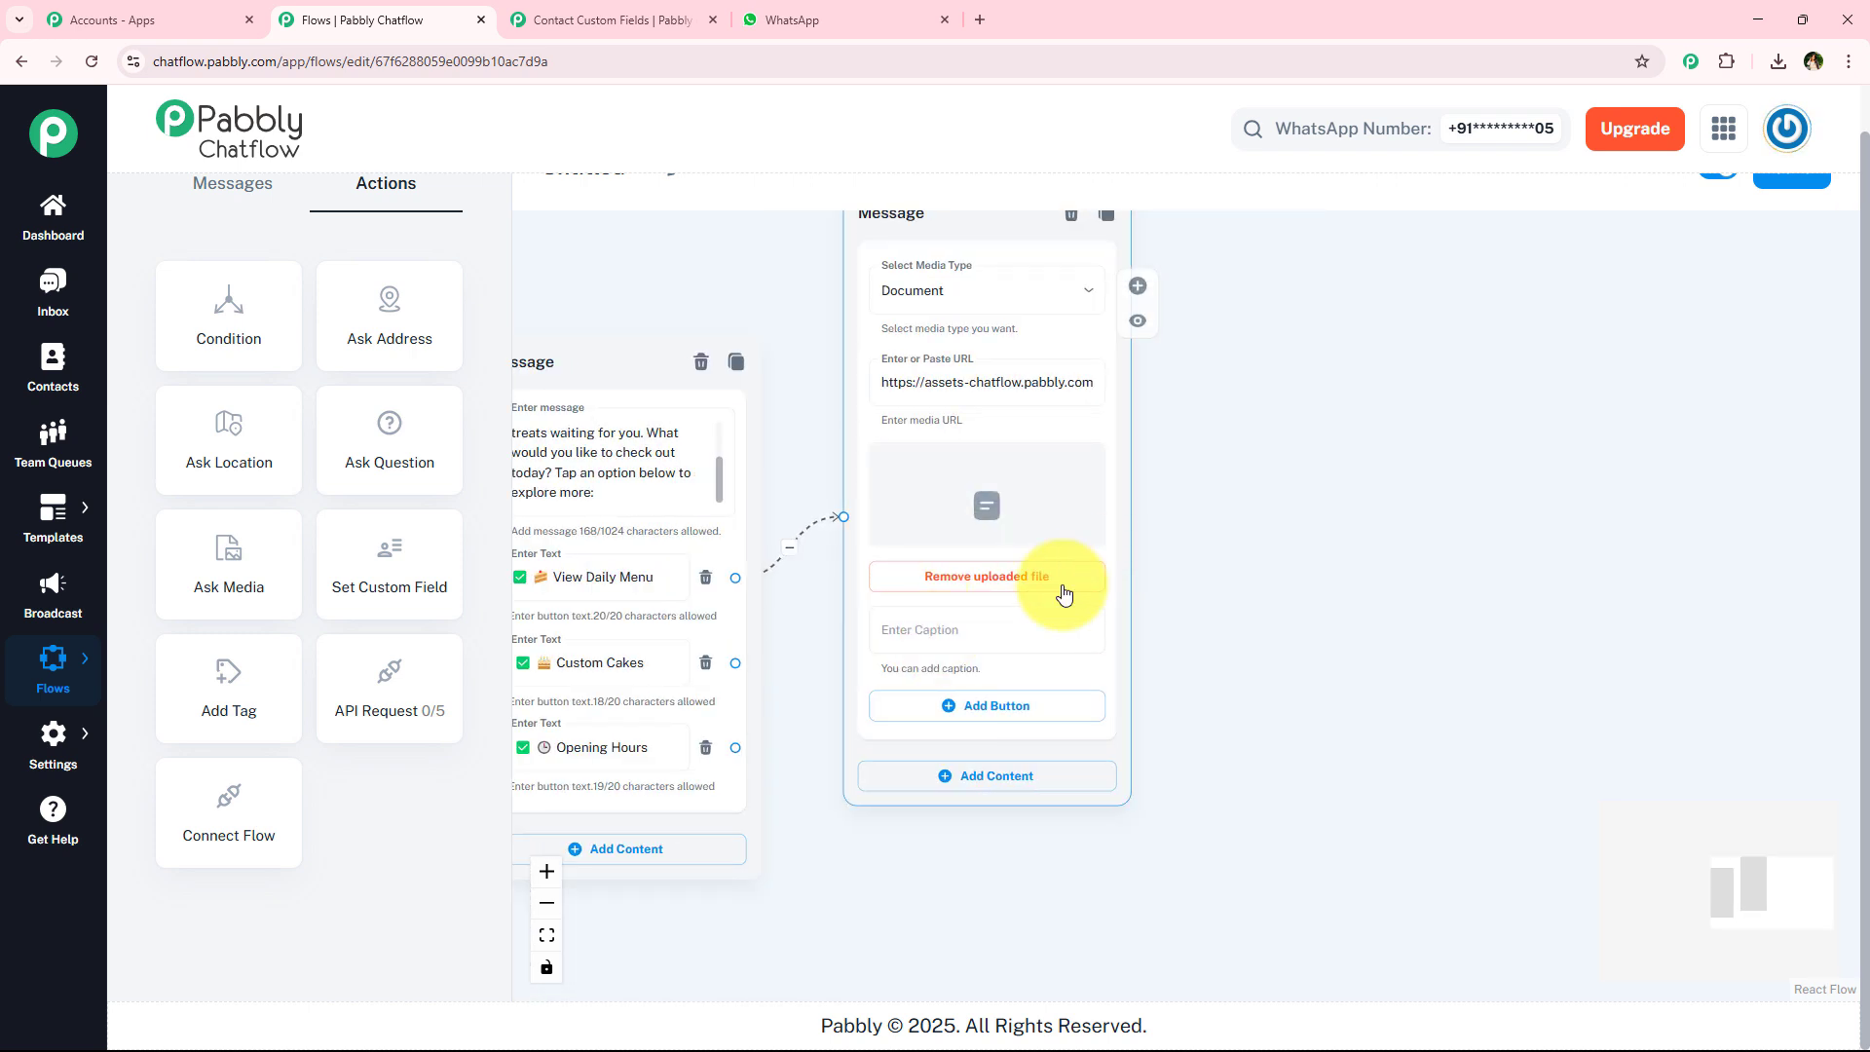
{"action": "left_click", "coordinate": [1026, 618]}
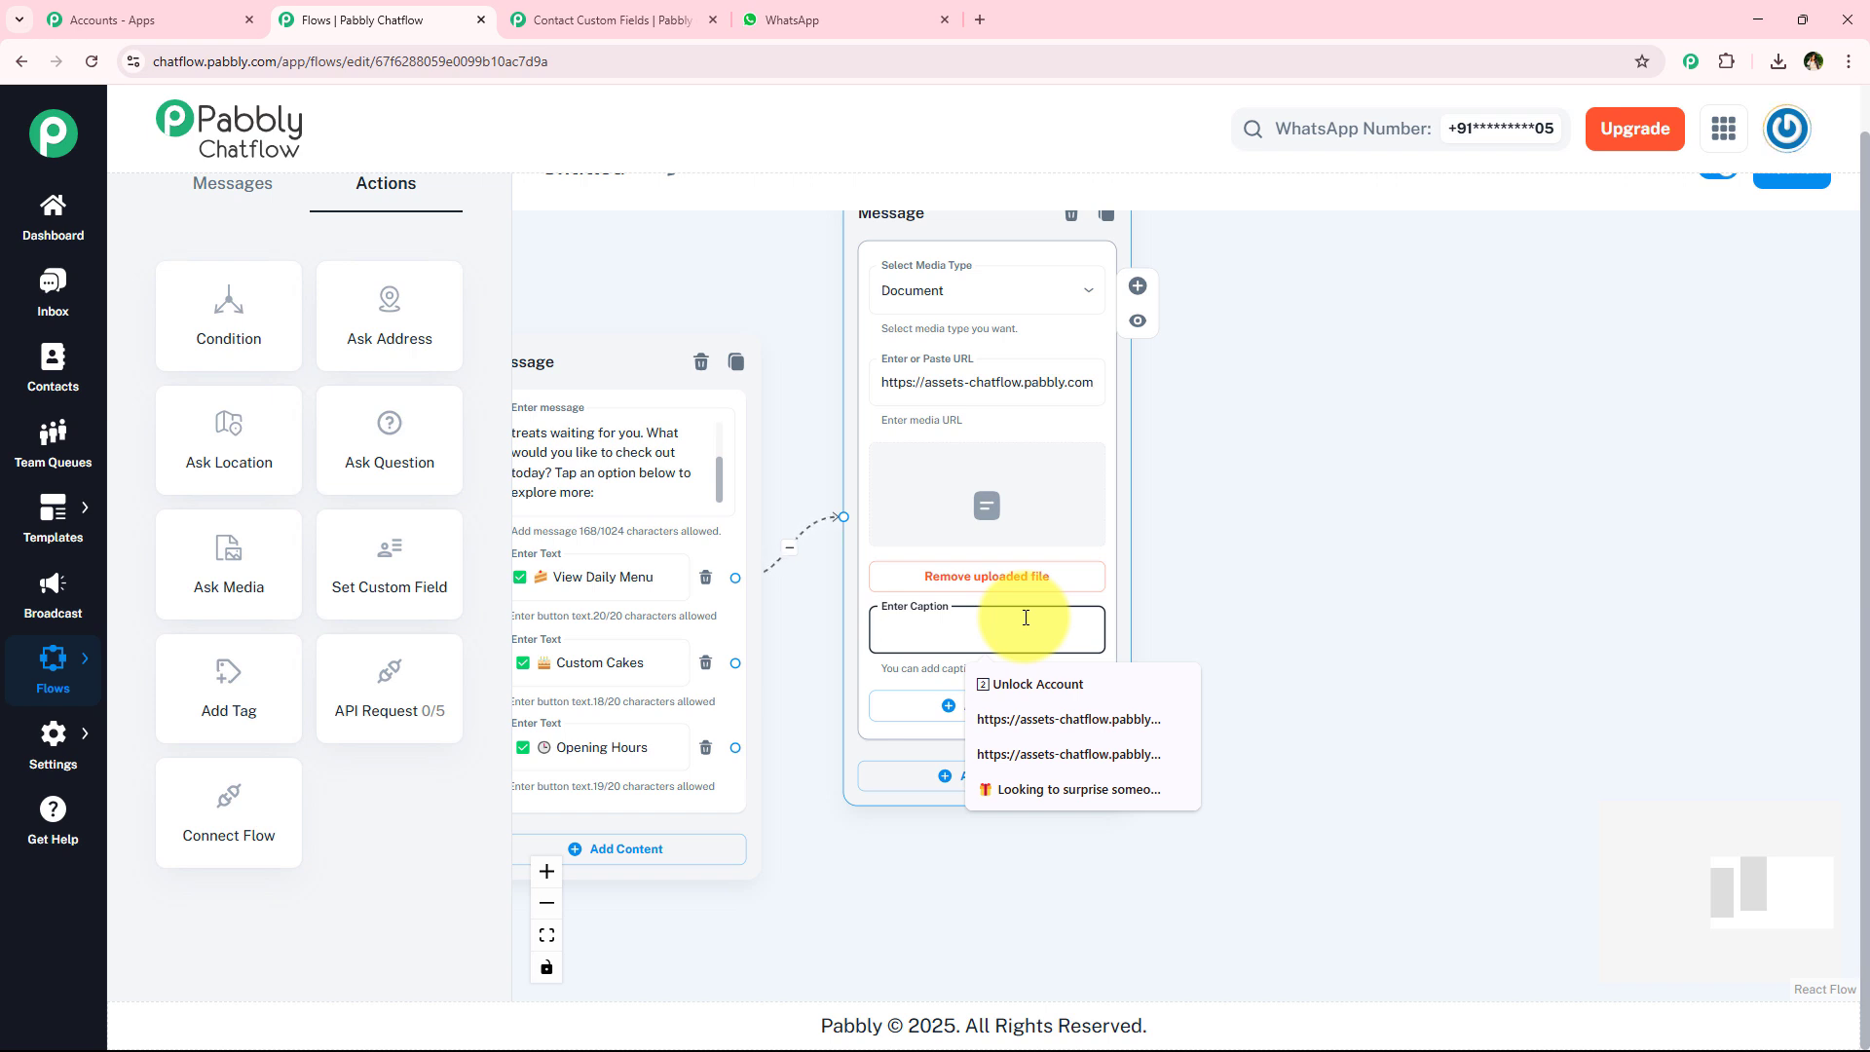
{"action": "key", "text": "ctrl+v"}
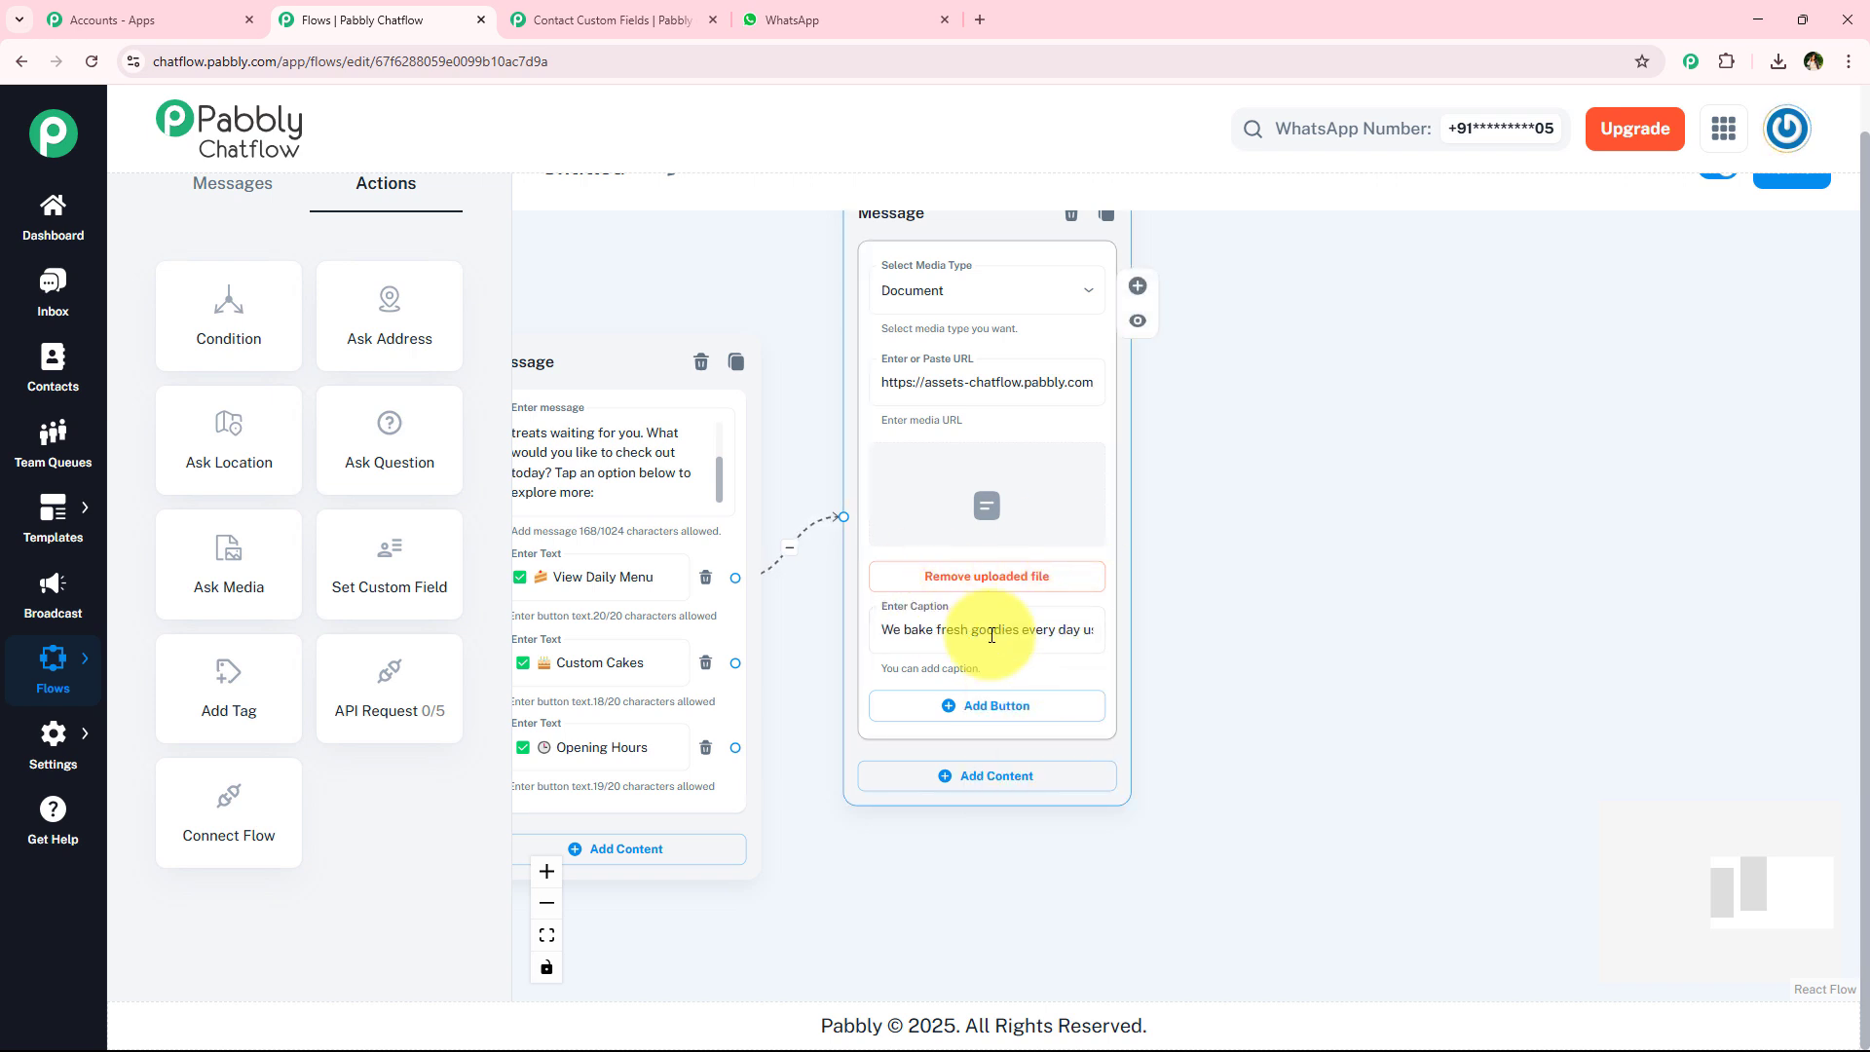
{"action": "scroll", "coordinate": [1315, 560], "scroll_direction": "down", "scroll_amount": 2}
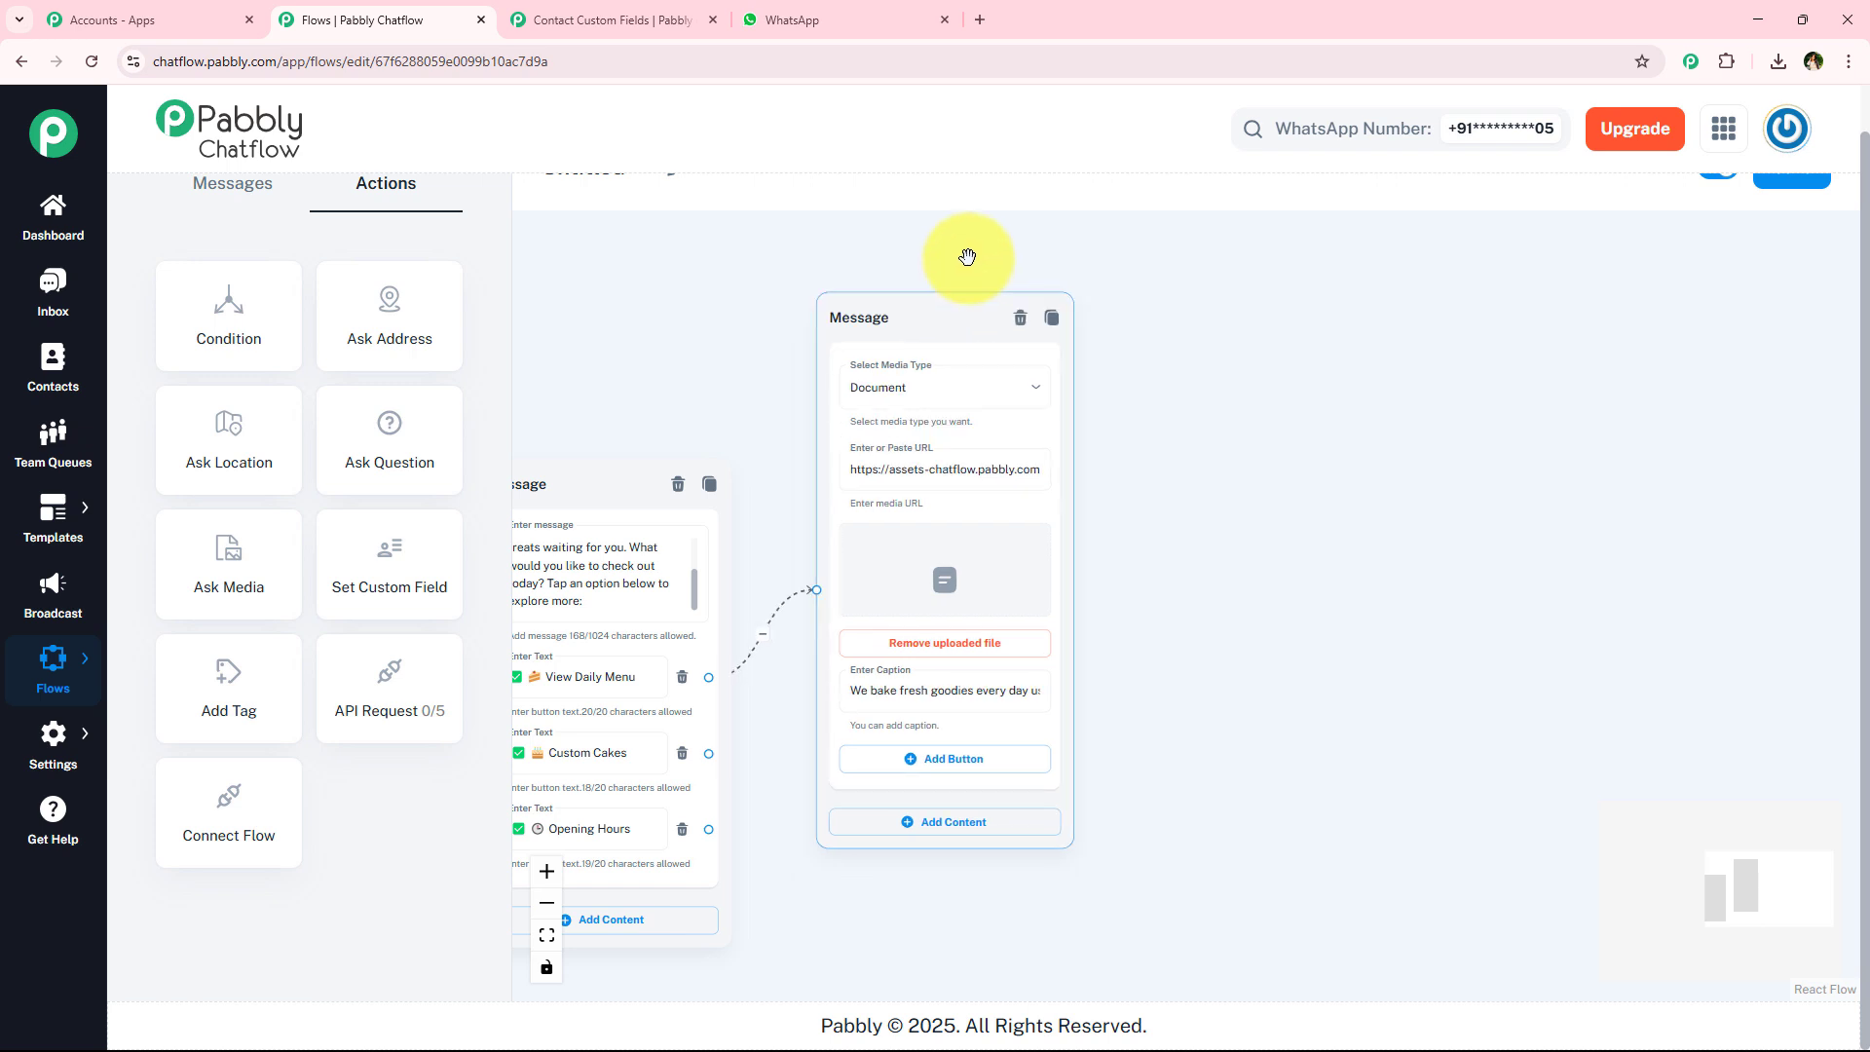
{"action": "left_click_drag", "start_coordinate": [967, 257], "coordinate": [984, 227]}
Connect the Custom Cakes button to a new Message block with Text + Button content, placed below the media block.
{"action": "left_click_drag", "start_coordinate": [839, 839], "coordinate": [1057, 693]}
{"action": "scroll", "coordinate": [916, 704], "scroll_direction": "up", "scroll_amount": 3}
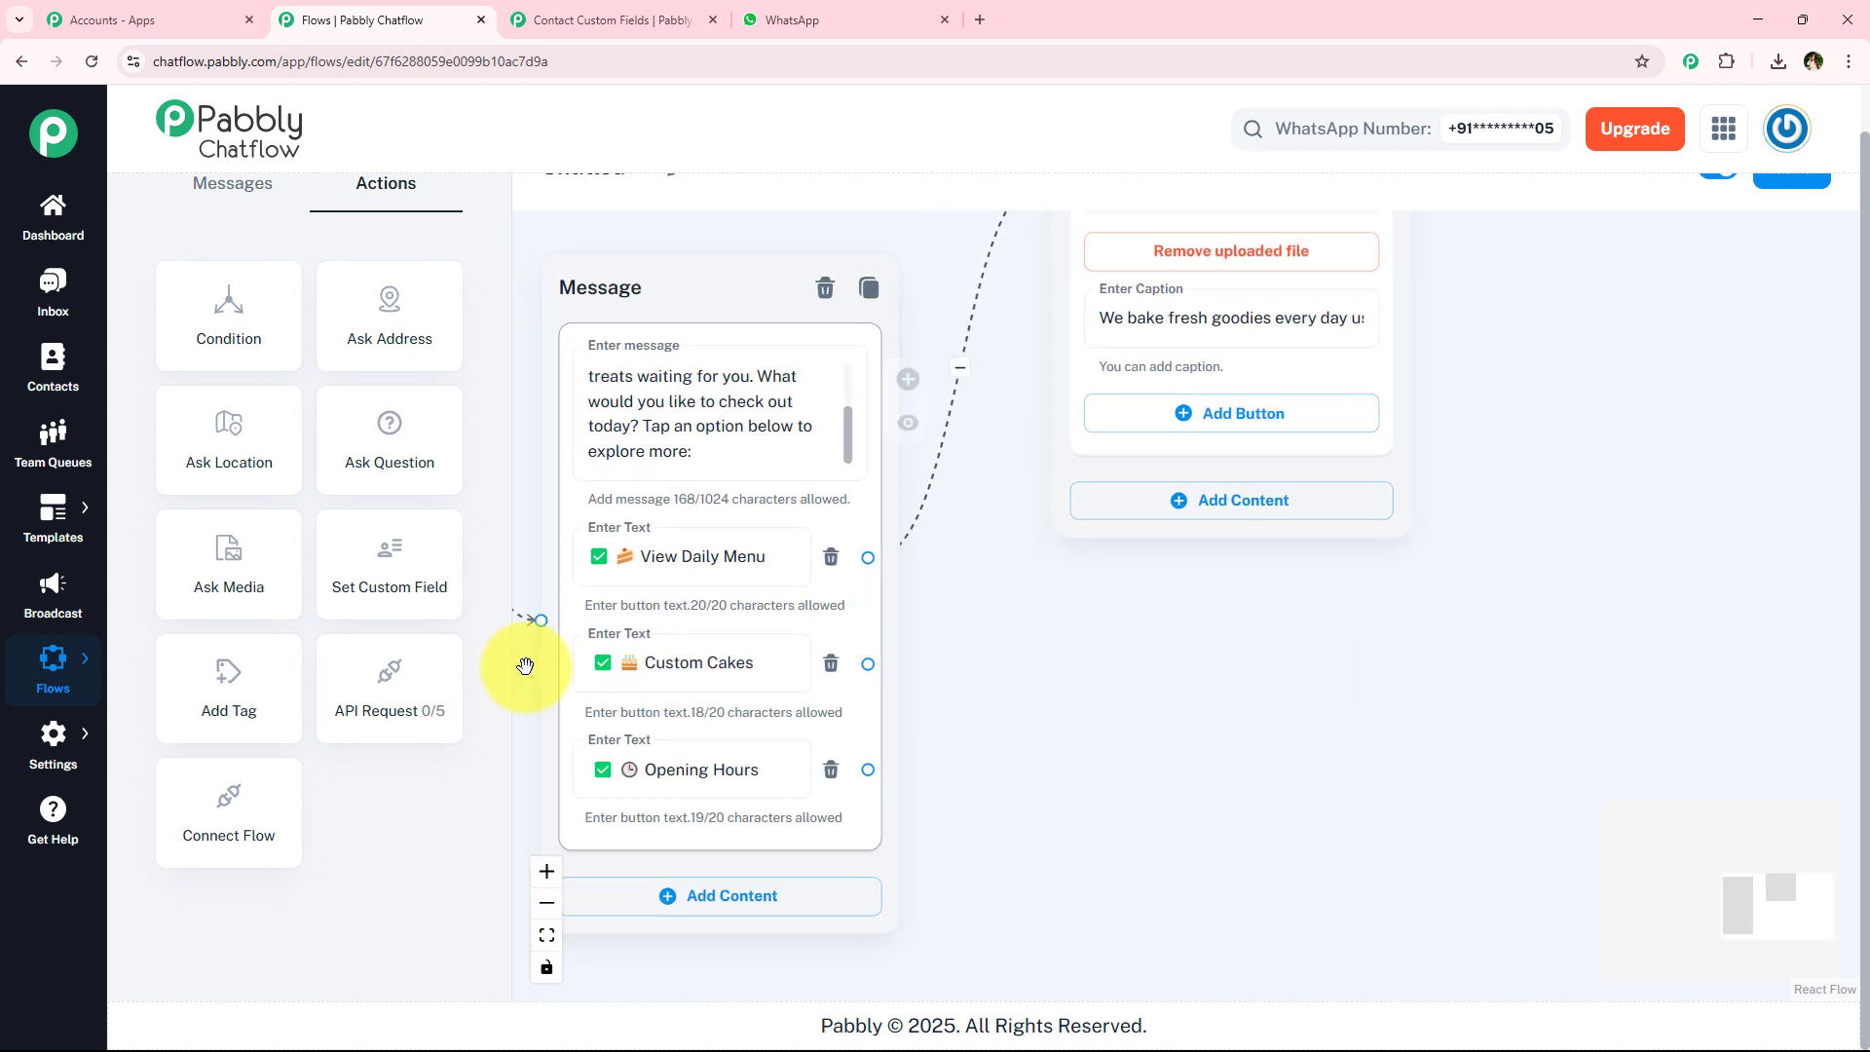
{"action": "left_click_drag", "start_coordinate": [868, 664], "coordinate": [1172, 662]}
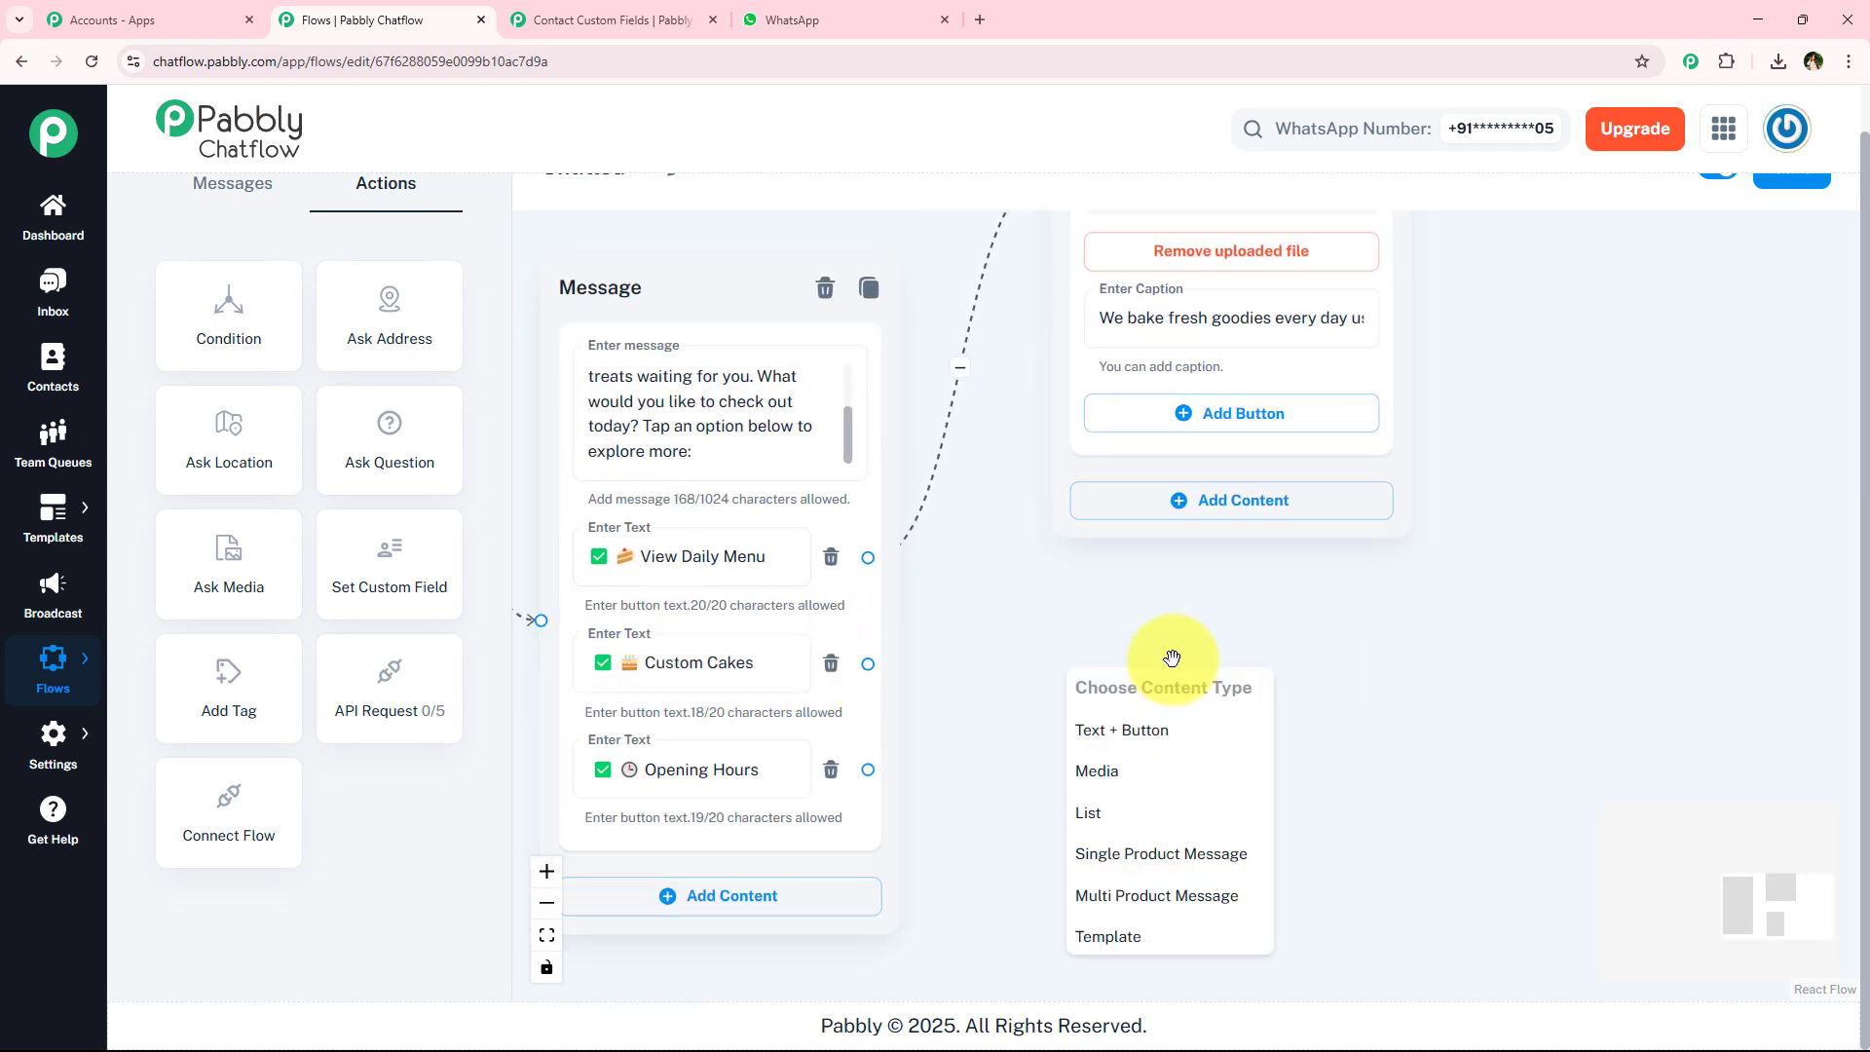
{"action": "left_click_drag", "start_coordinate": [1426, 698], "coordinate": [1329, 666]}
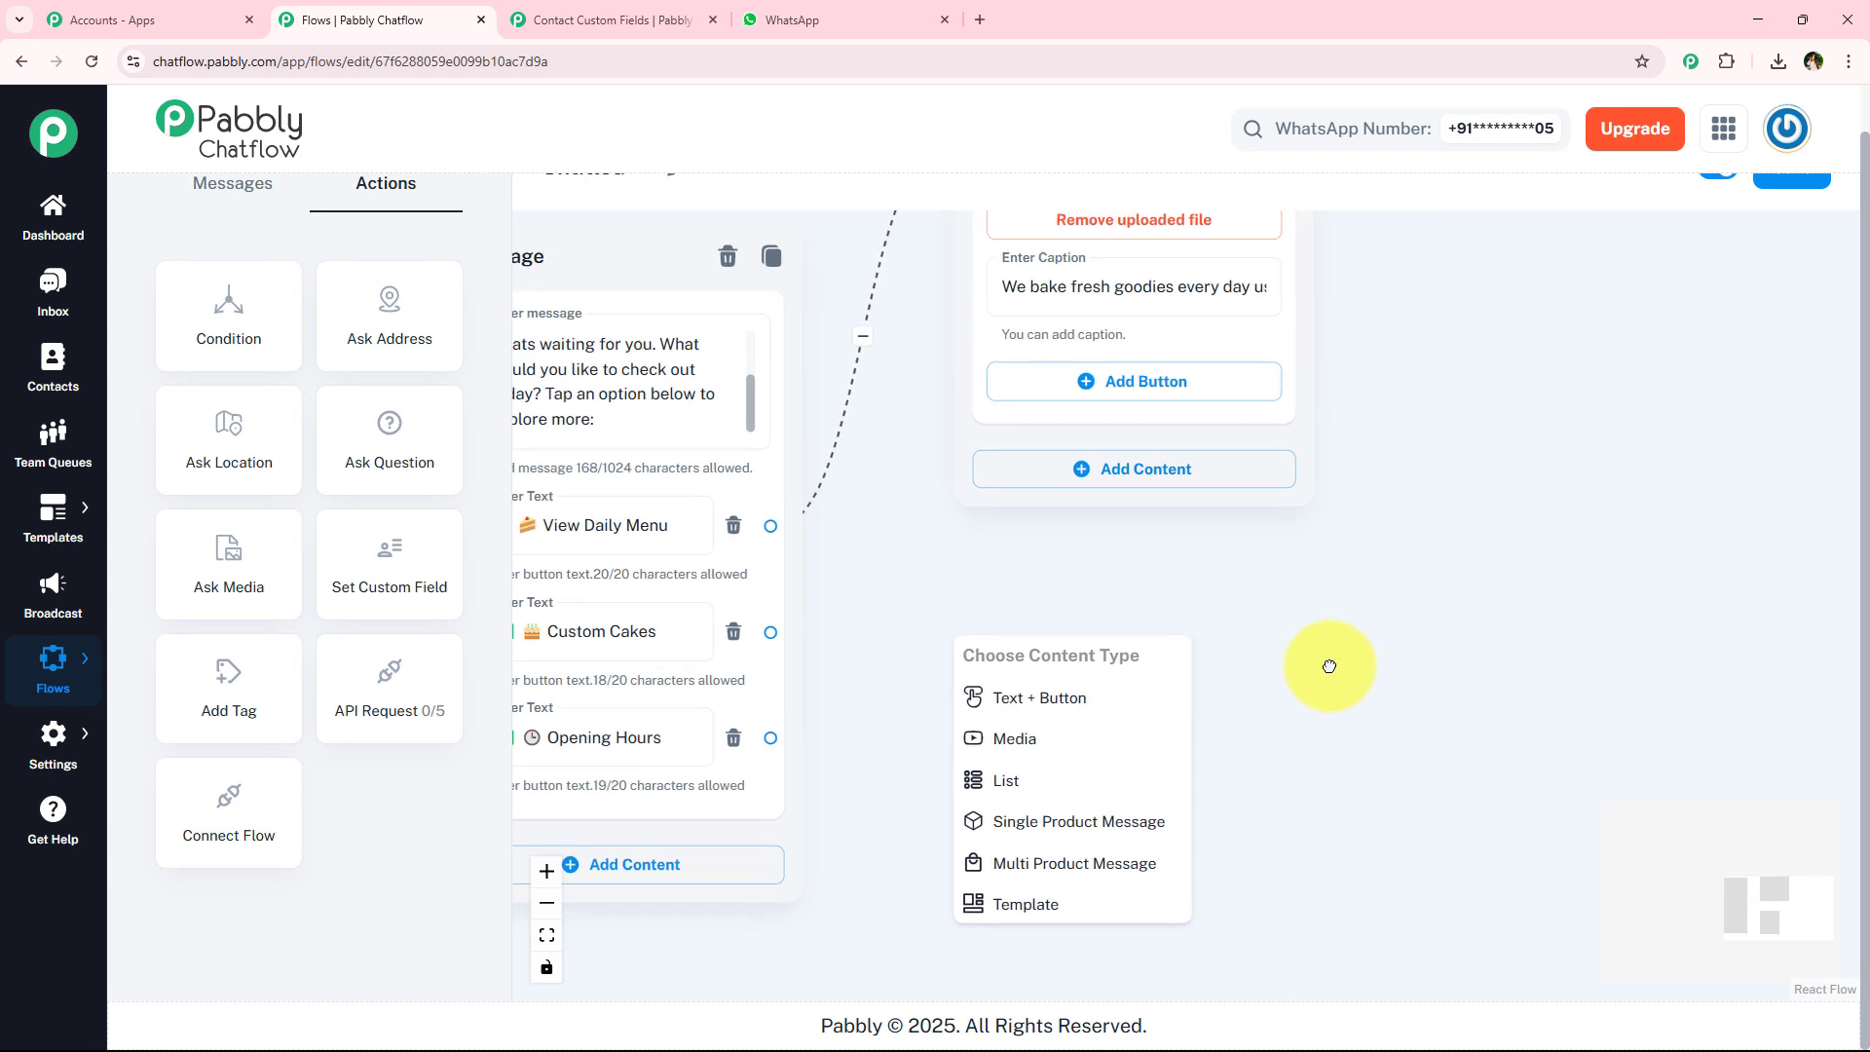
{"action": "left_click", "coordinate": [1110, 698]}
{"action": "left_click_drag", "start_coordinate": [1119, 681], "coordinate": [1186, 582]}
Enter the Custom Cakes reply text, ending with an invitation to tap below and contact the bakery for help booking a dream cake.
{"action": "left_click", "coordinate": [1122, 671]}
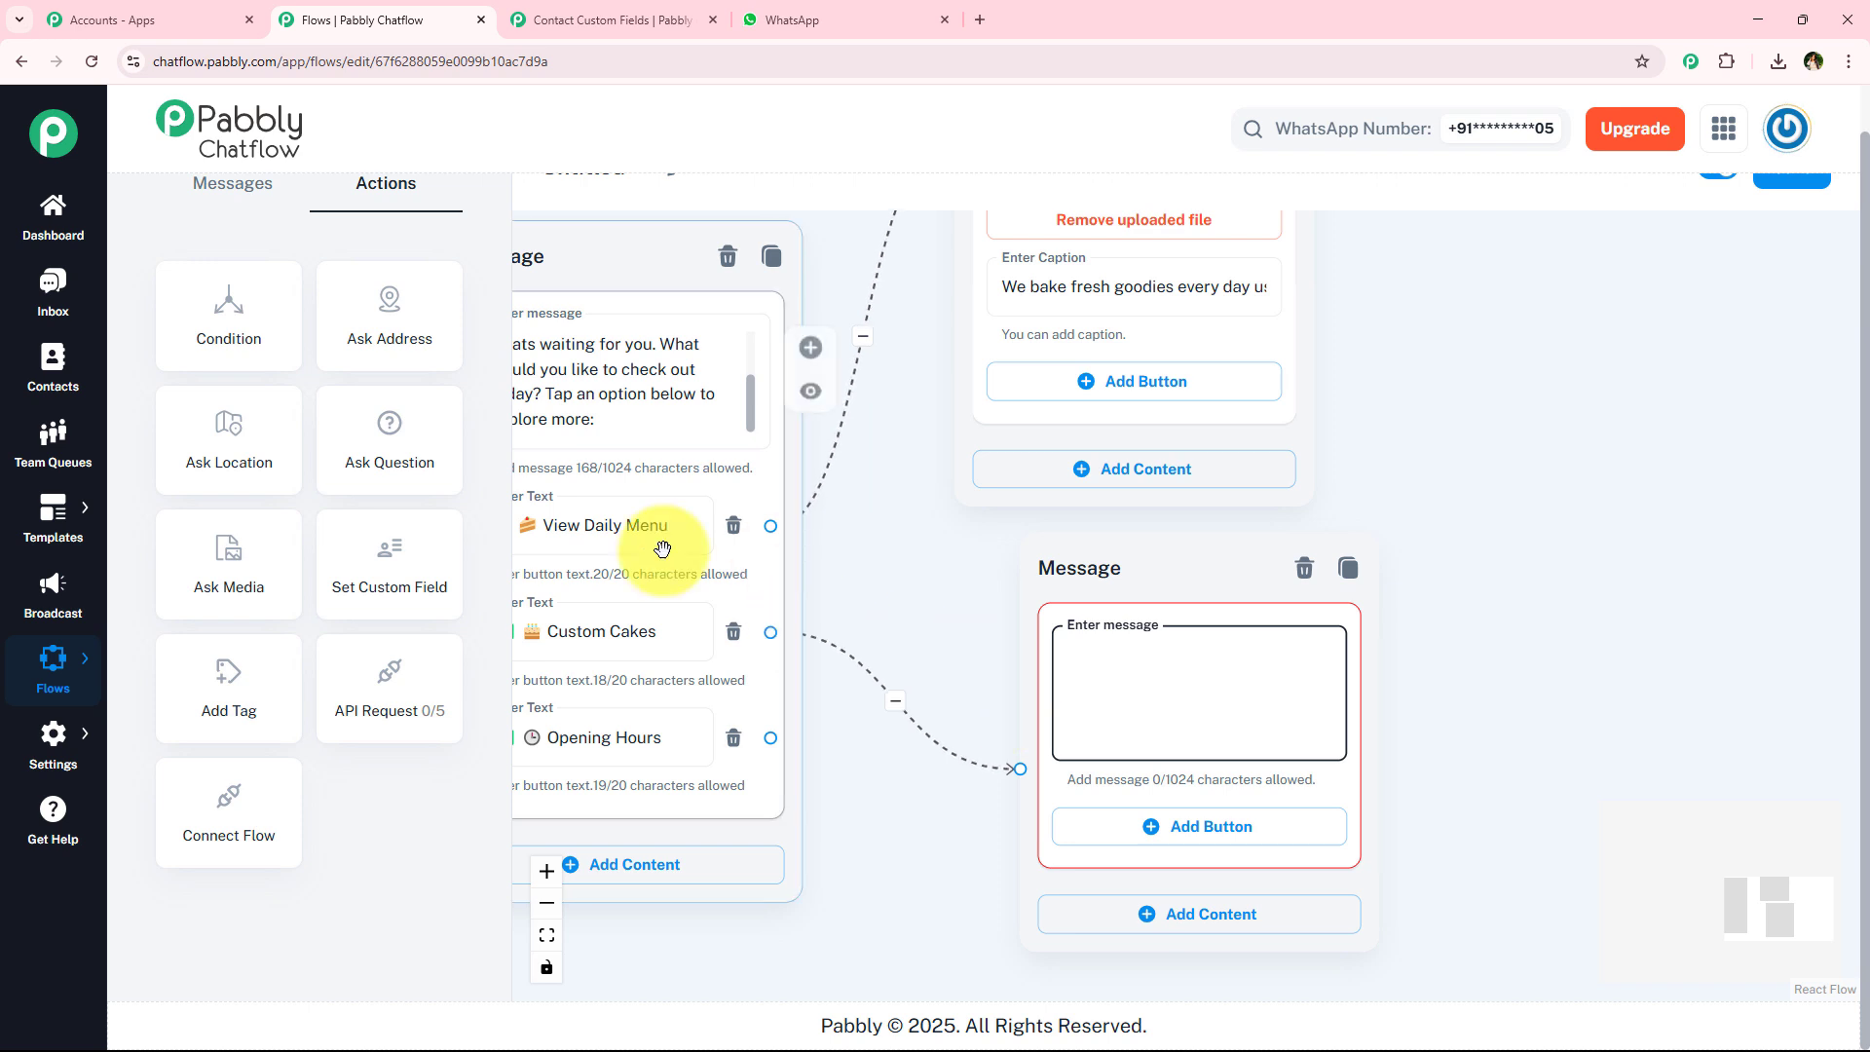
{"action": "left_click", "coordinate": [1056, 626]}
{"action": "key", "text": "ctrl+v"}
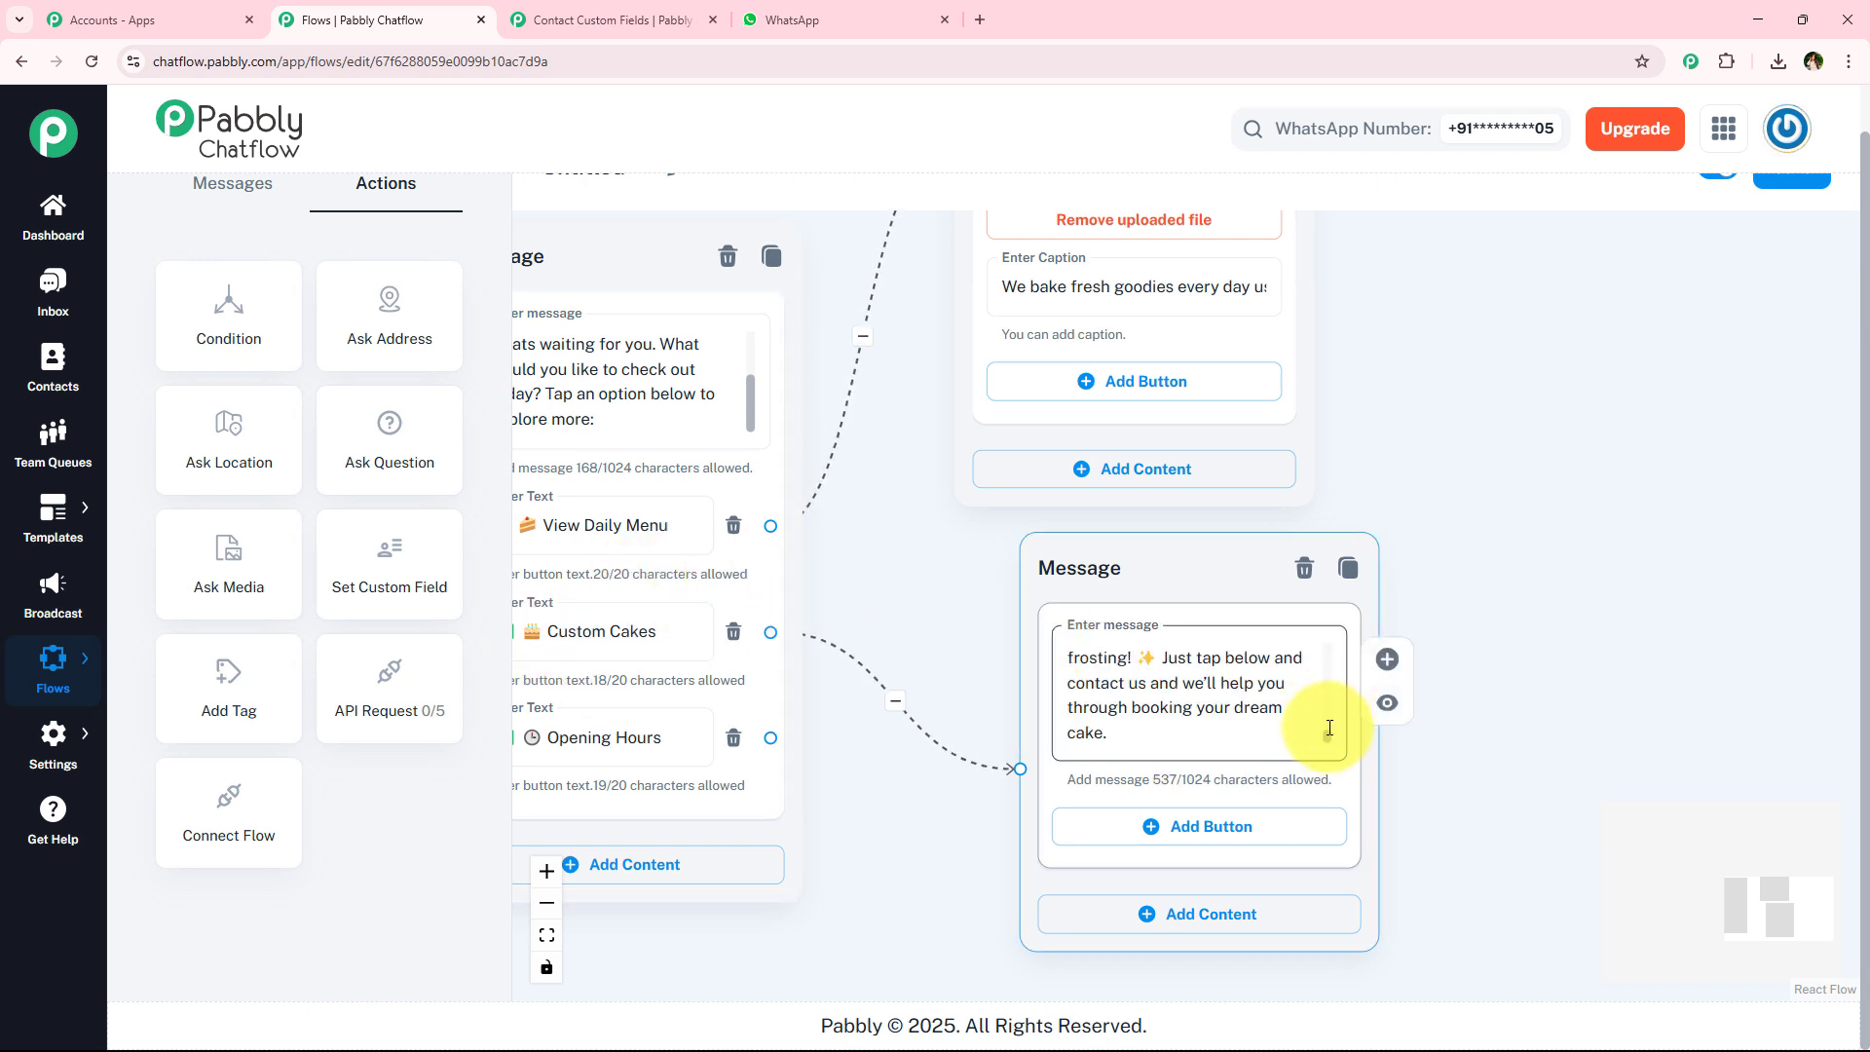
{"action": "mouse_move", "coordinate": [1330, 739]}
{"action": "left_mouse_down"}
{"action": "mouse_move", "coordinate": [1327, 668]}
{"action": "mouse_move", "coordinate": [1322, 745]}
{"action": "left_mouse_up"}
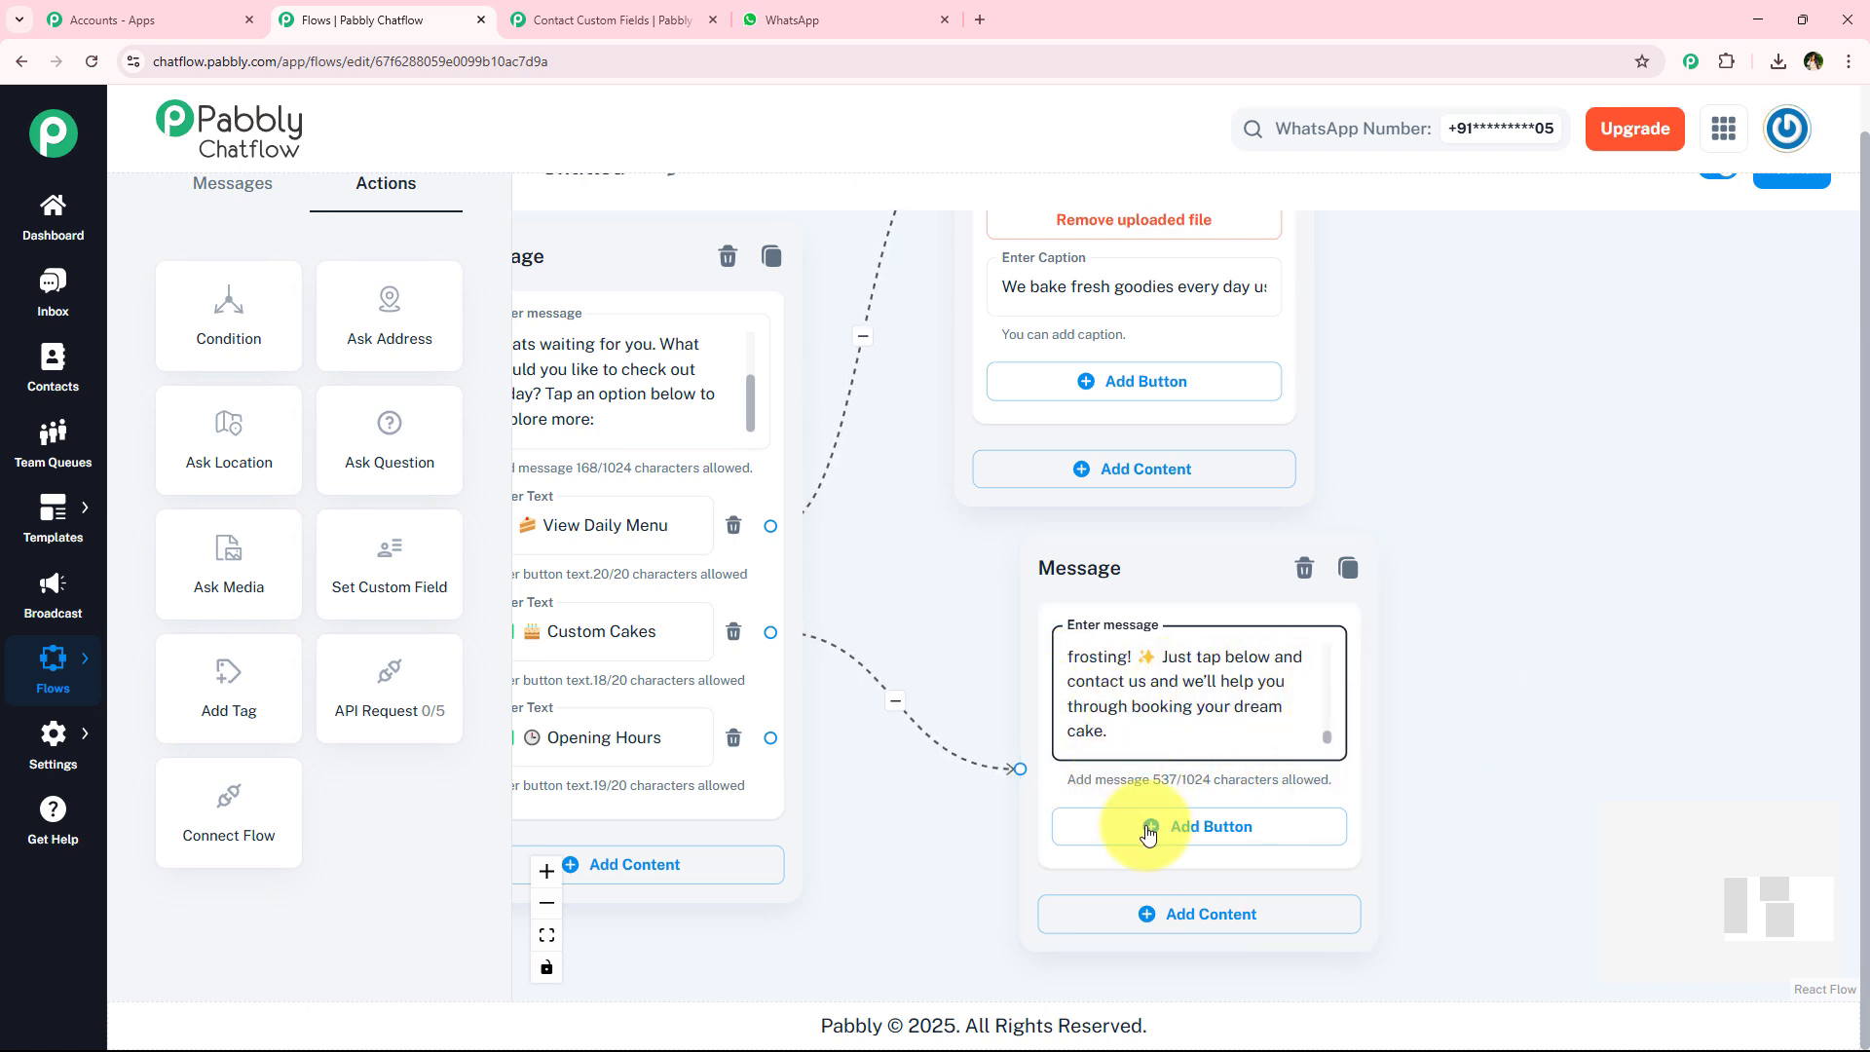
Add a 📞 Contact Us button to the Custom Cakes reply and move the block out level with the Custom Cakes button.
{"action": "left_click", "coordinate": [1226, 837]}
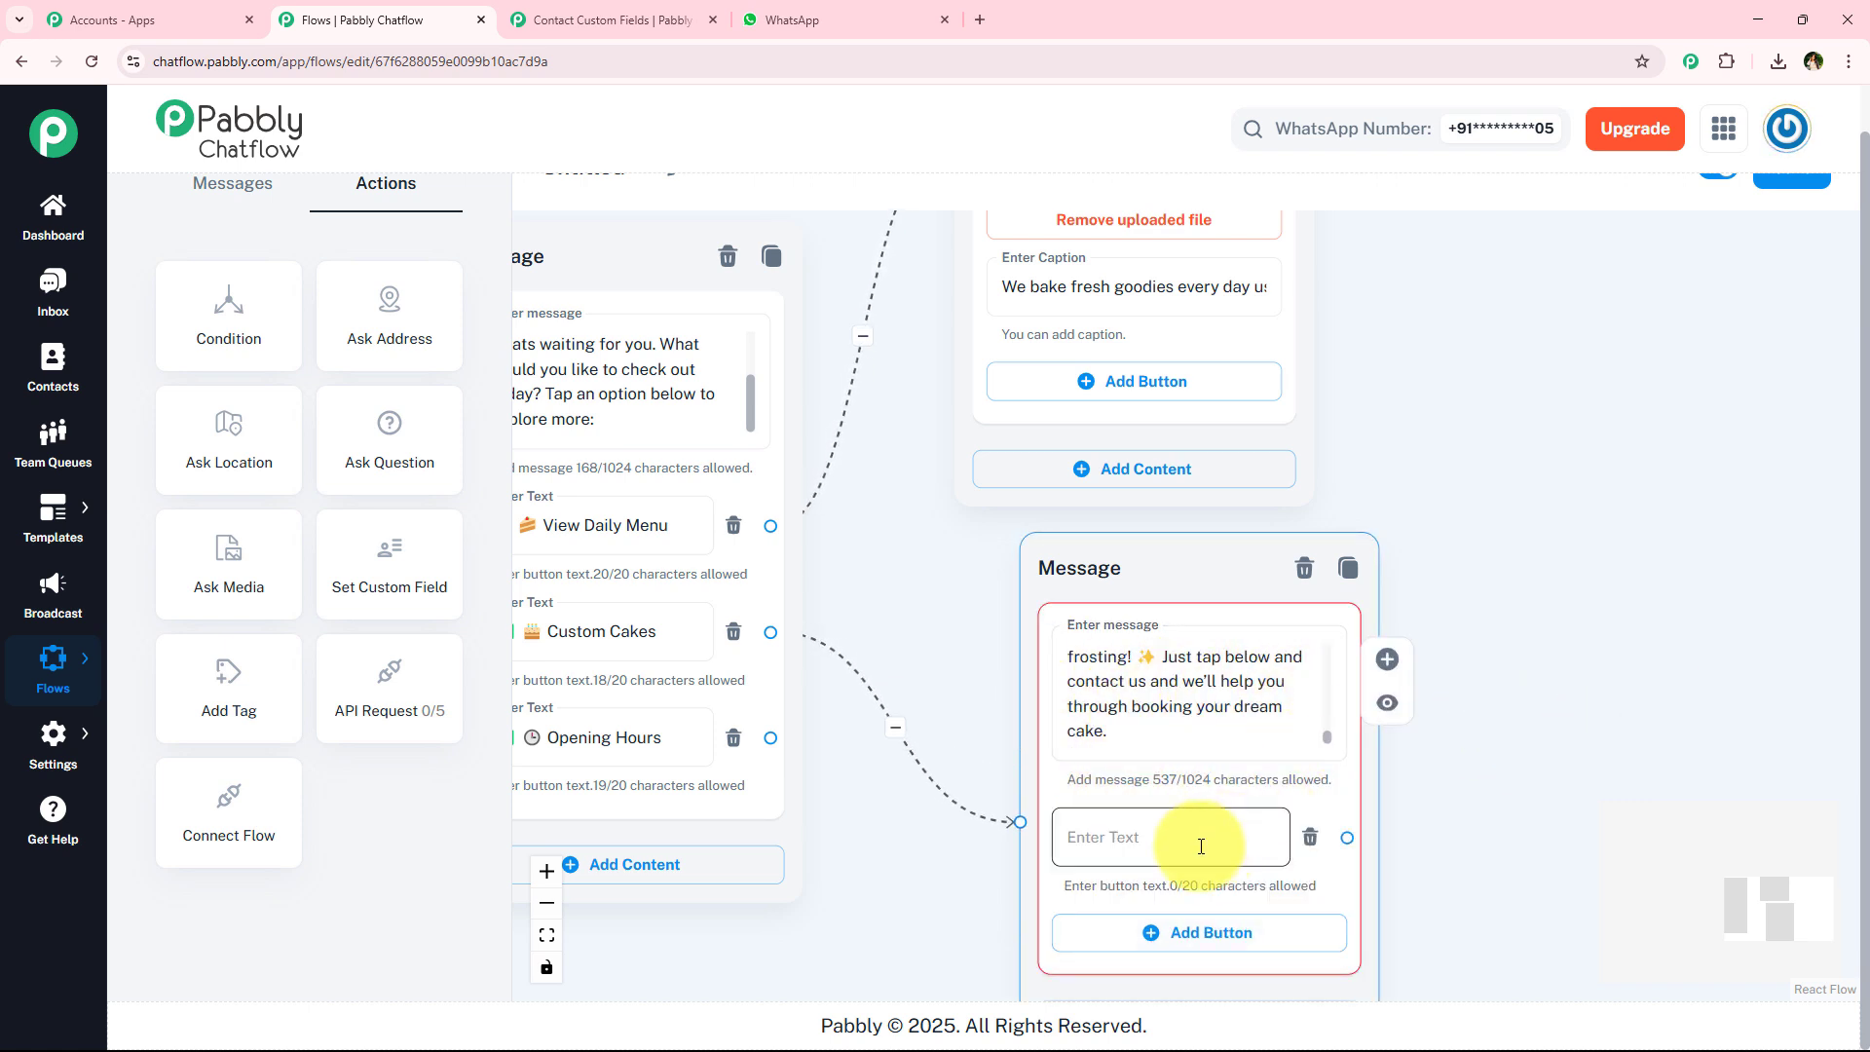
{"action": "left_click", "coordinate": [1072, 836]}
{"action": "left_click", "coordinate": [1189, 937]}
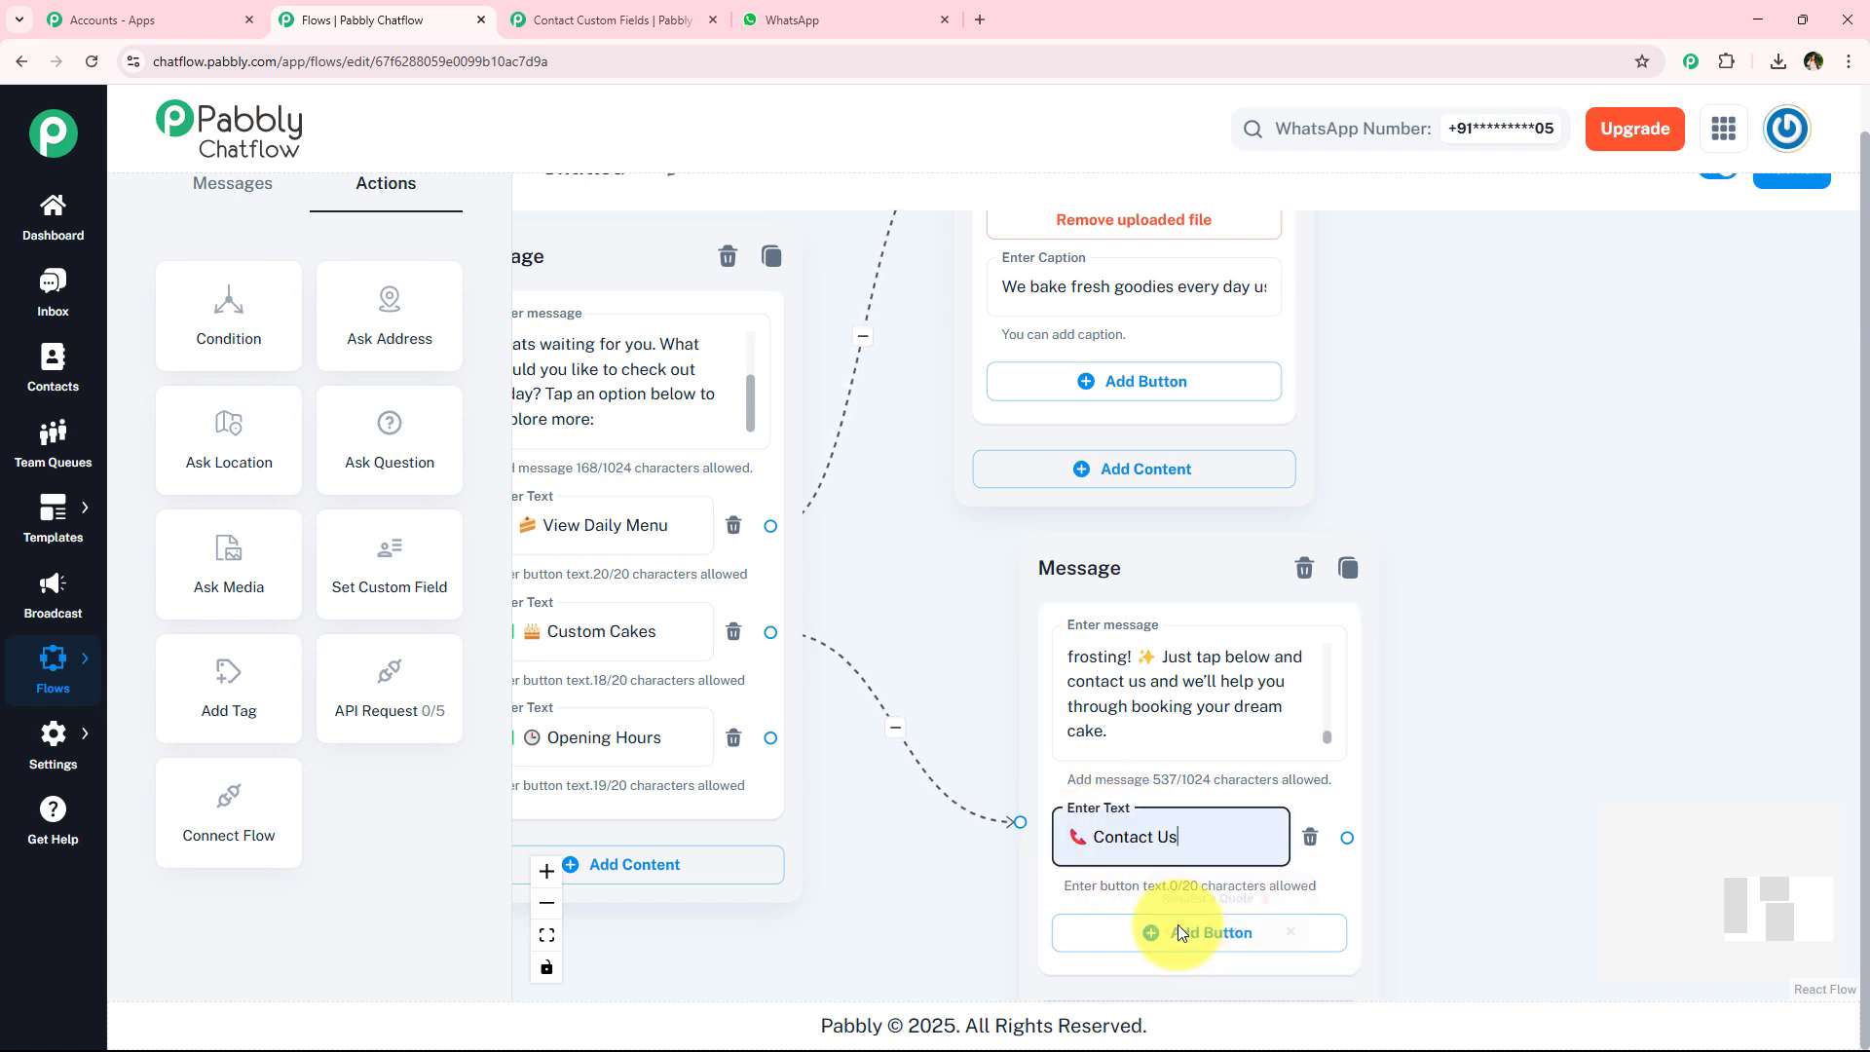
{"action": "scroll", "coordinate": [1607, 534], "scroll_direction": "down", "scroll_amount": 1}
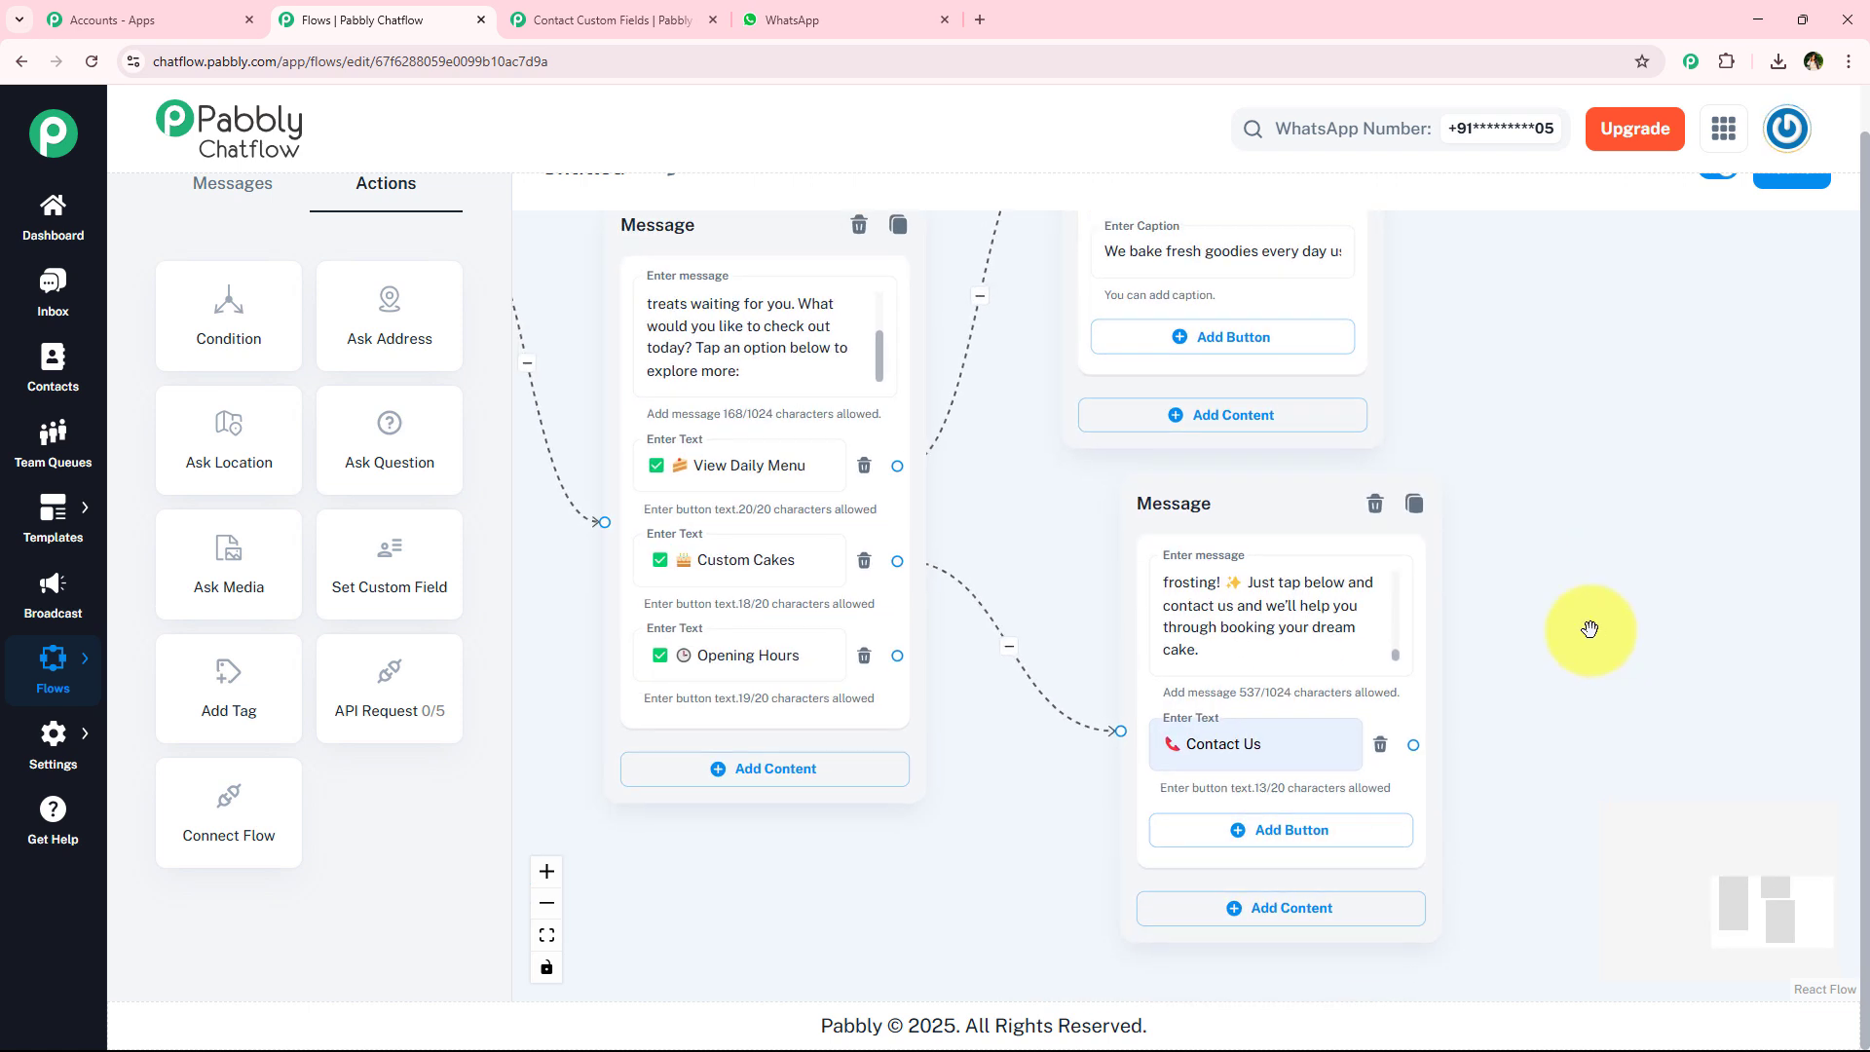
{"action": "left_click_drag", "start_coordinate": [1306, 492], "coordinate": [1577, 329]}
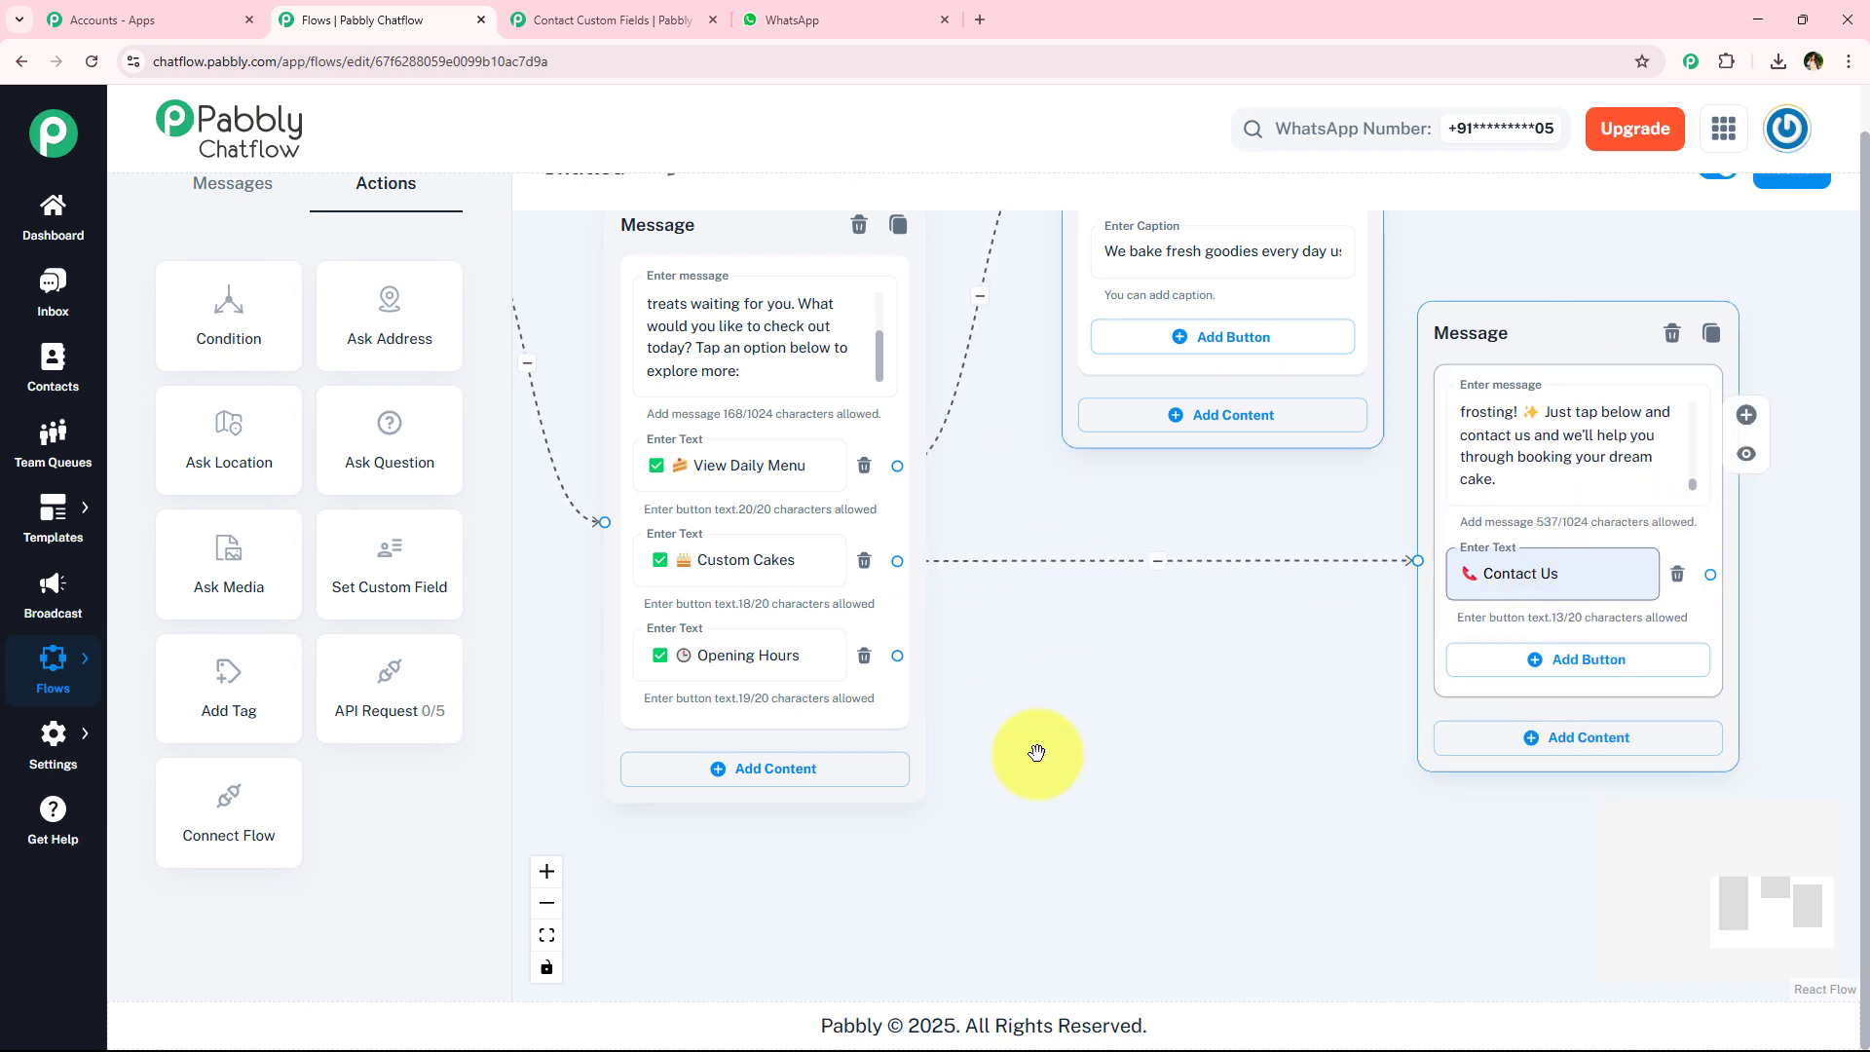
Connect the Opening Hours button to a new Message block with Text + Button content, placed below the other replies.
{"action": "left_click_drag", "start_coordinate": [1037, 794], "coordinate": [907, 768]}
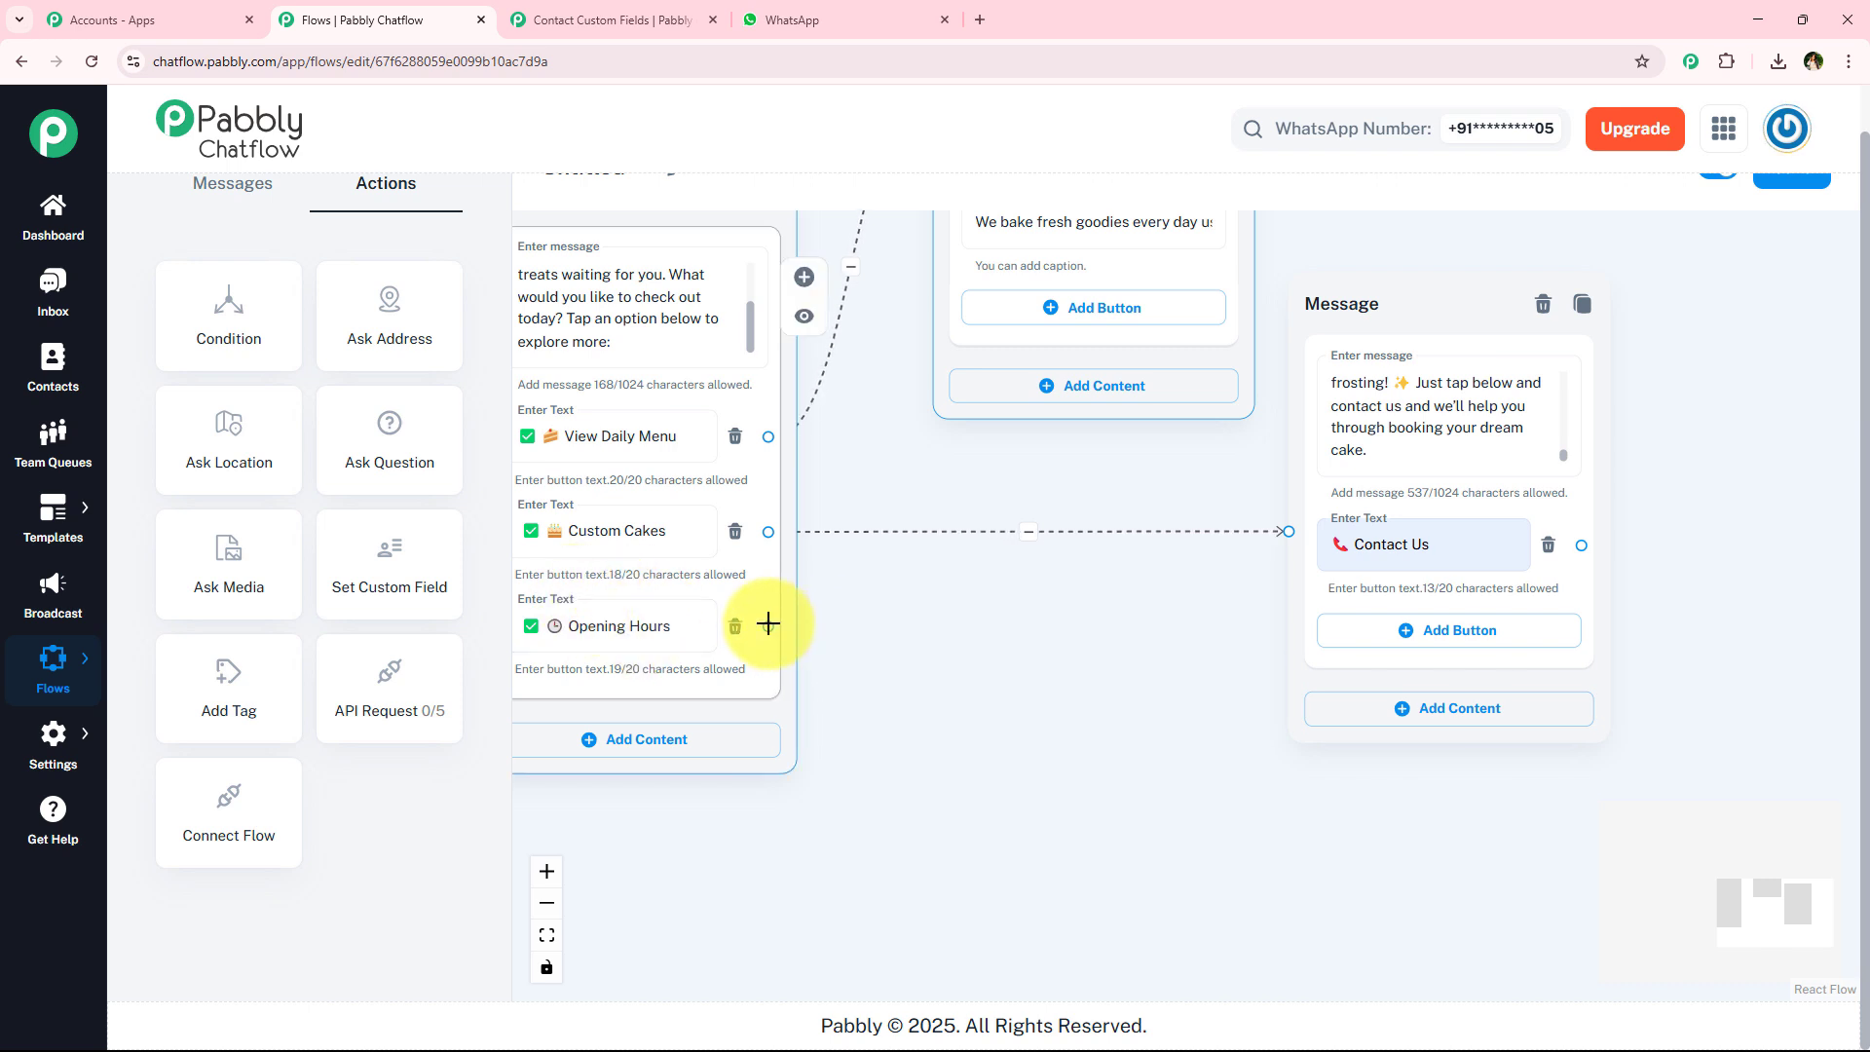
{"action": "left_click_drag", "start_coordinate": [769, 626], "coordinate": [936, 737]}
{"action": "scroll", "coordinate": [1109, 843], "scroll_direction": "up", "scroll_amount": 1}
{"action": "left_click_drag", "start_coordinate": [1109, 843], "coordinate": [1169, 634]}
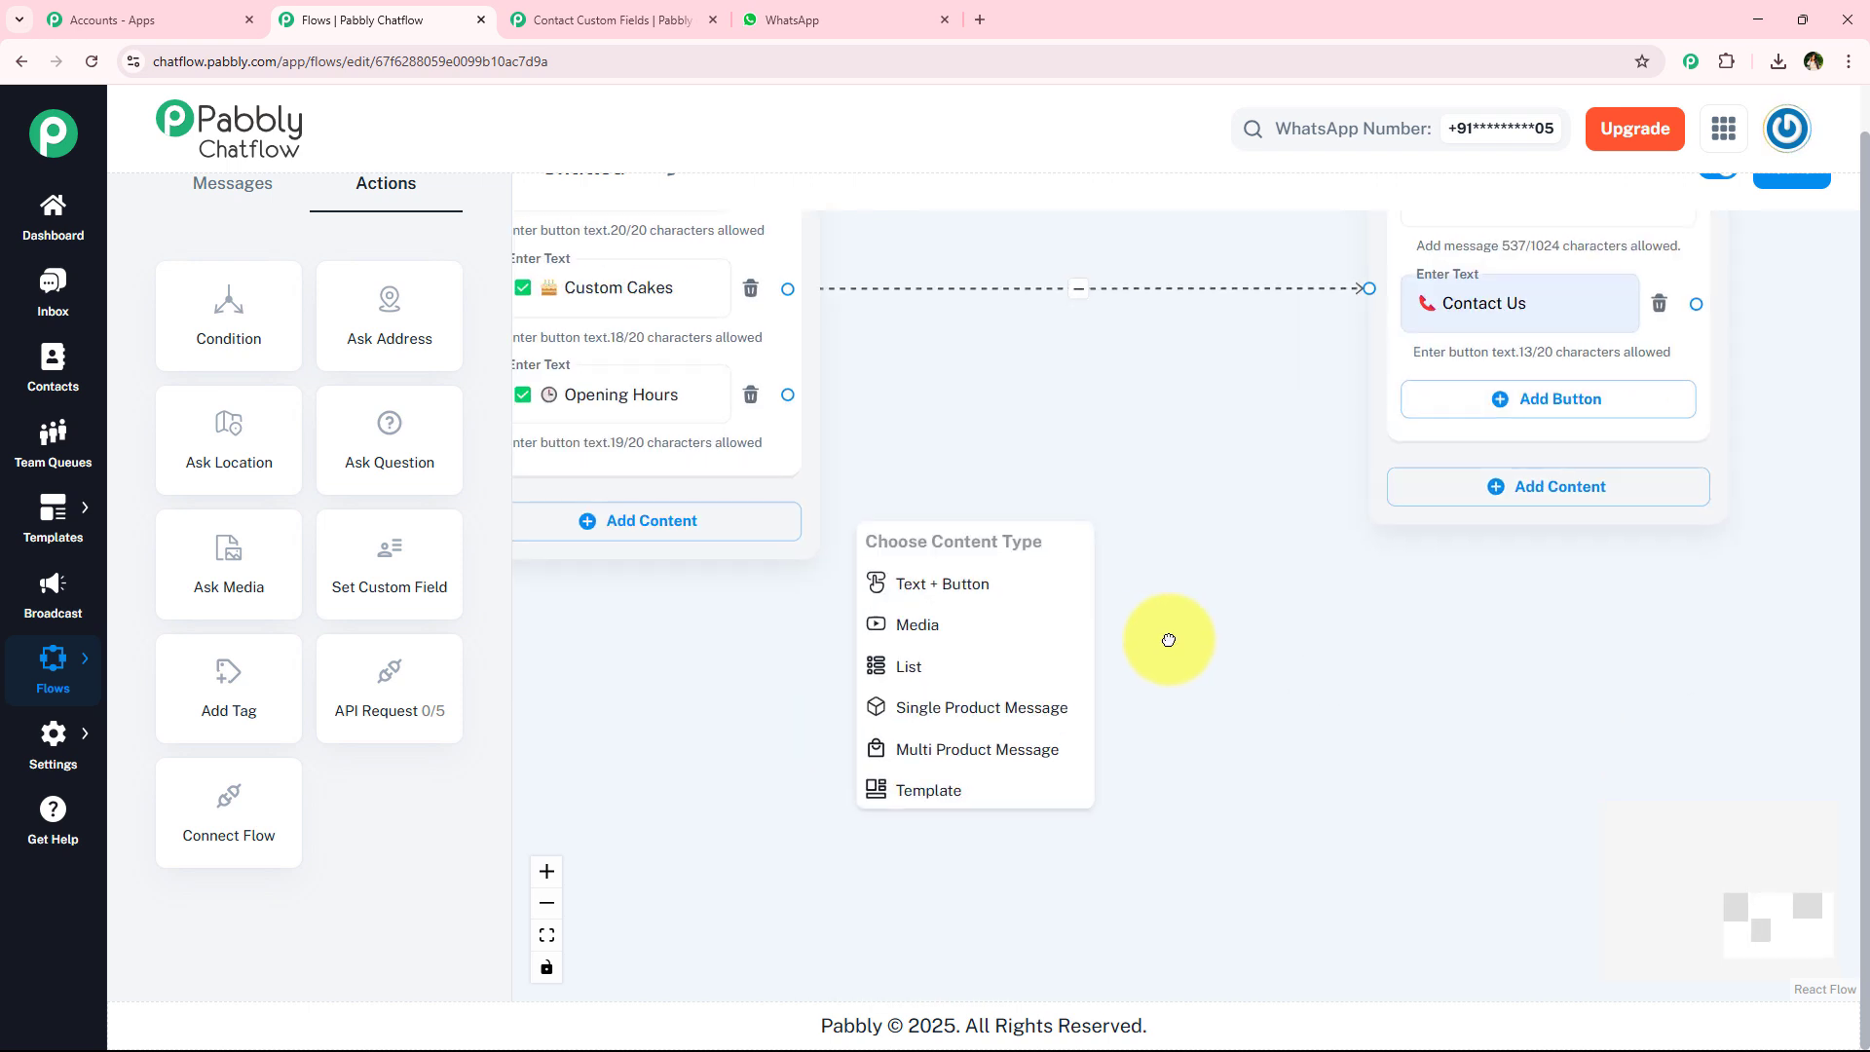
{"action": "left_click", "coordinate": [956, 585]}
{"action": "left_click_drag", "start_coordinate": [1079, 566], "coordinate": [1183, 564]}
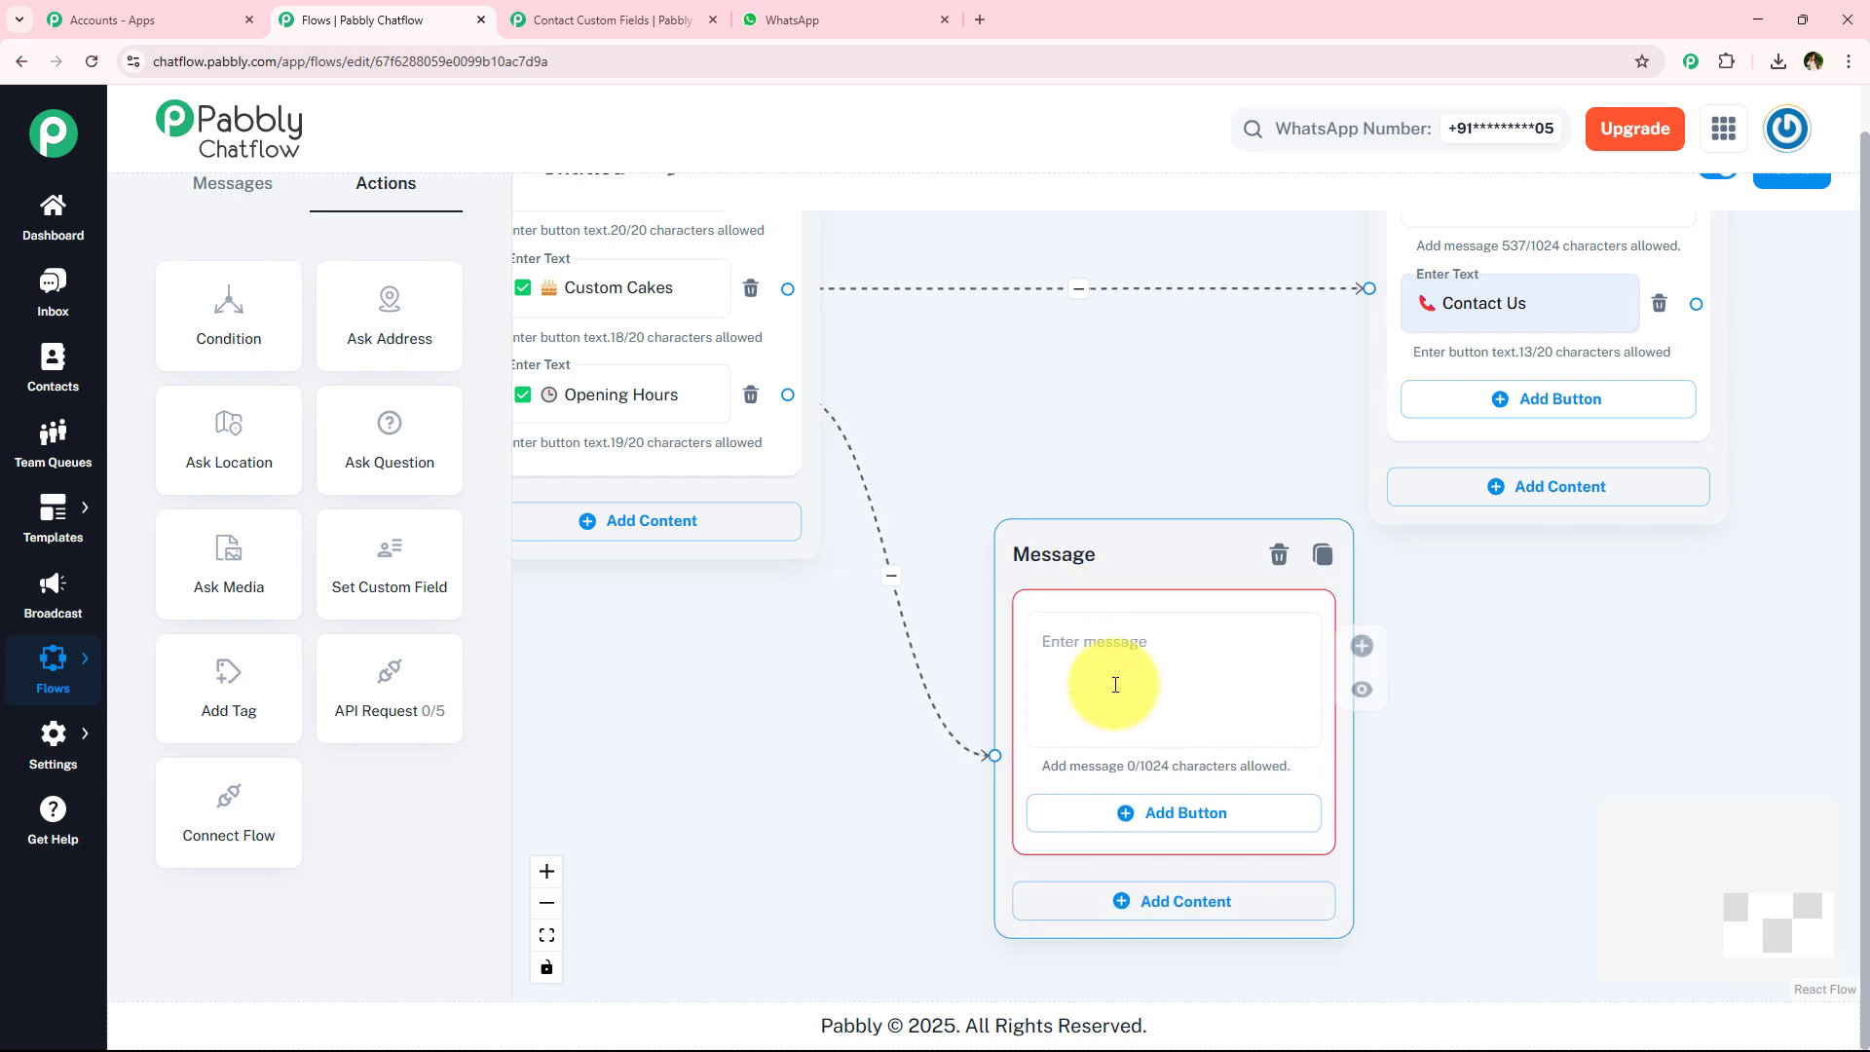
Enter the Opening Hours reply text beginning "We'd love to have you visit our cozy bakery!", covering when to drop by or order for pickup/delivery.
{"action": "left_click", "coordinate": [1119, 681]}
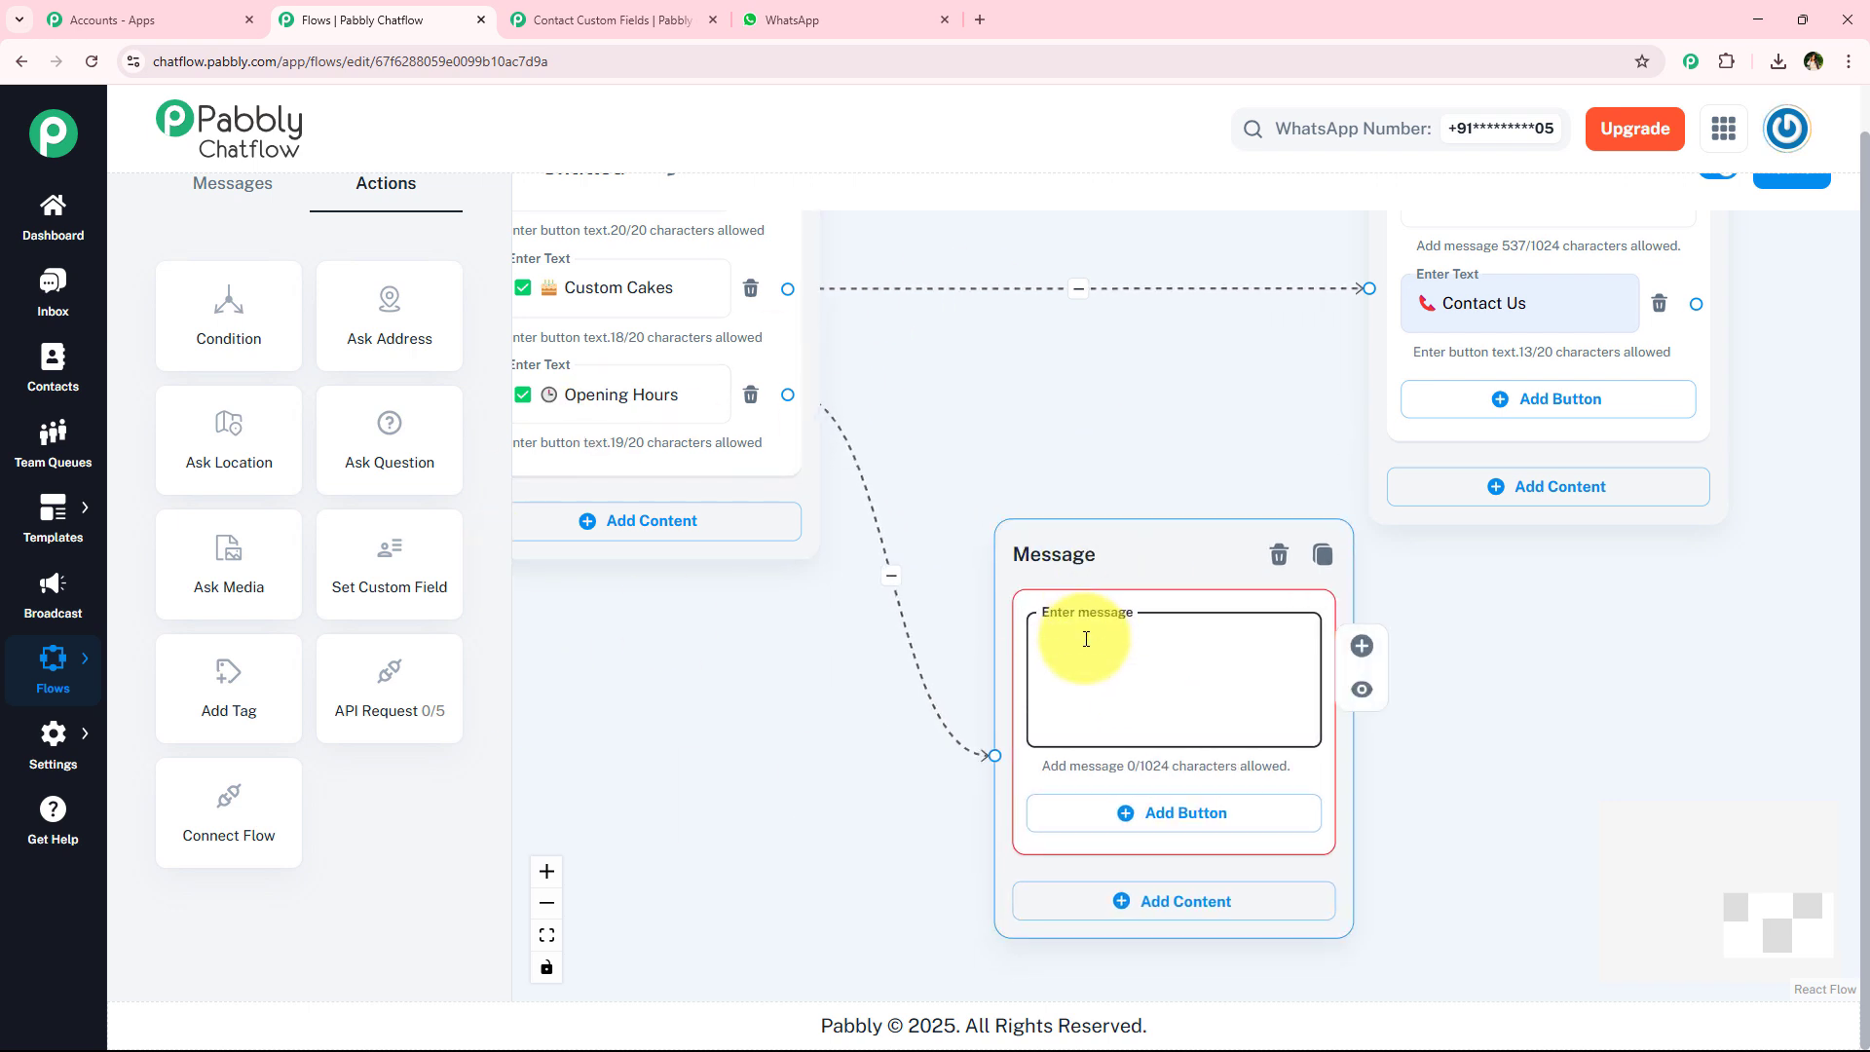
{"action": "key", "text": "ctrl+v"}
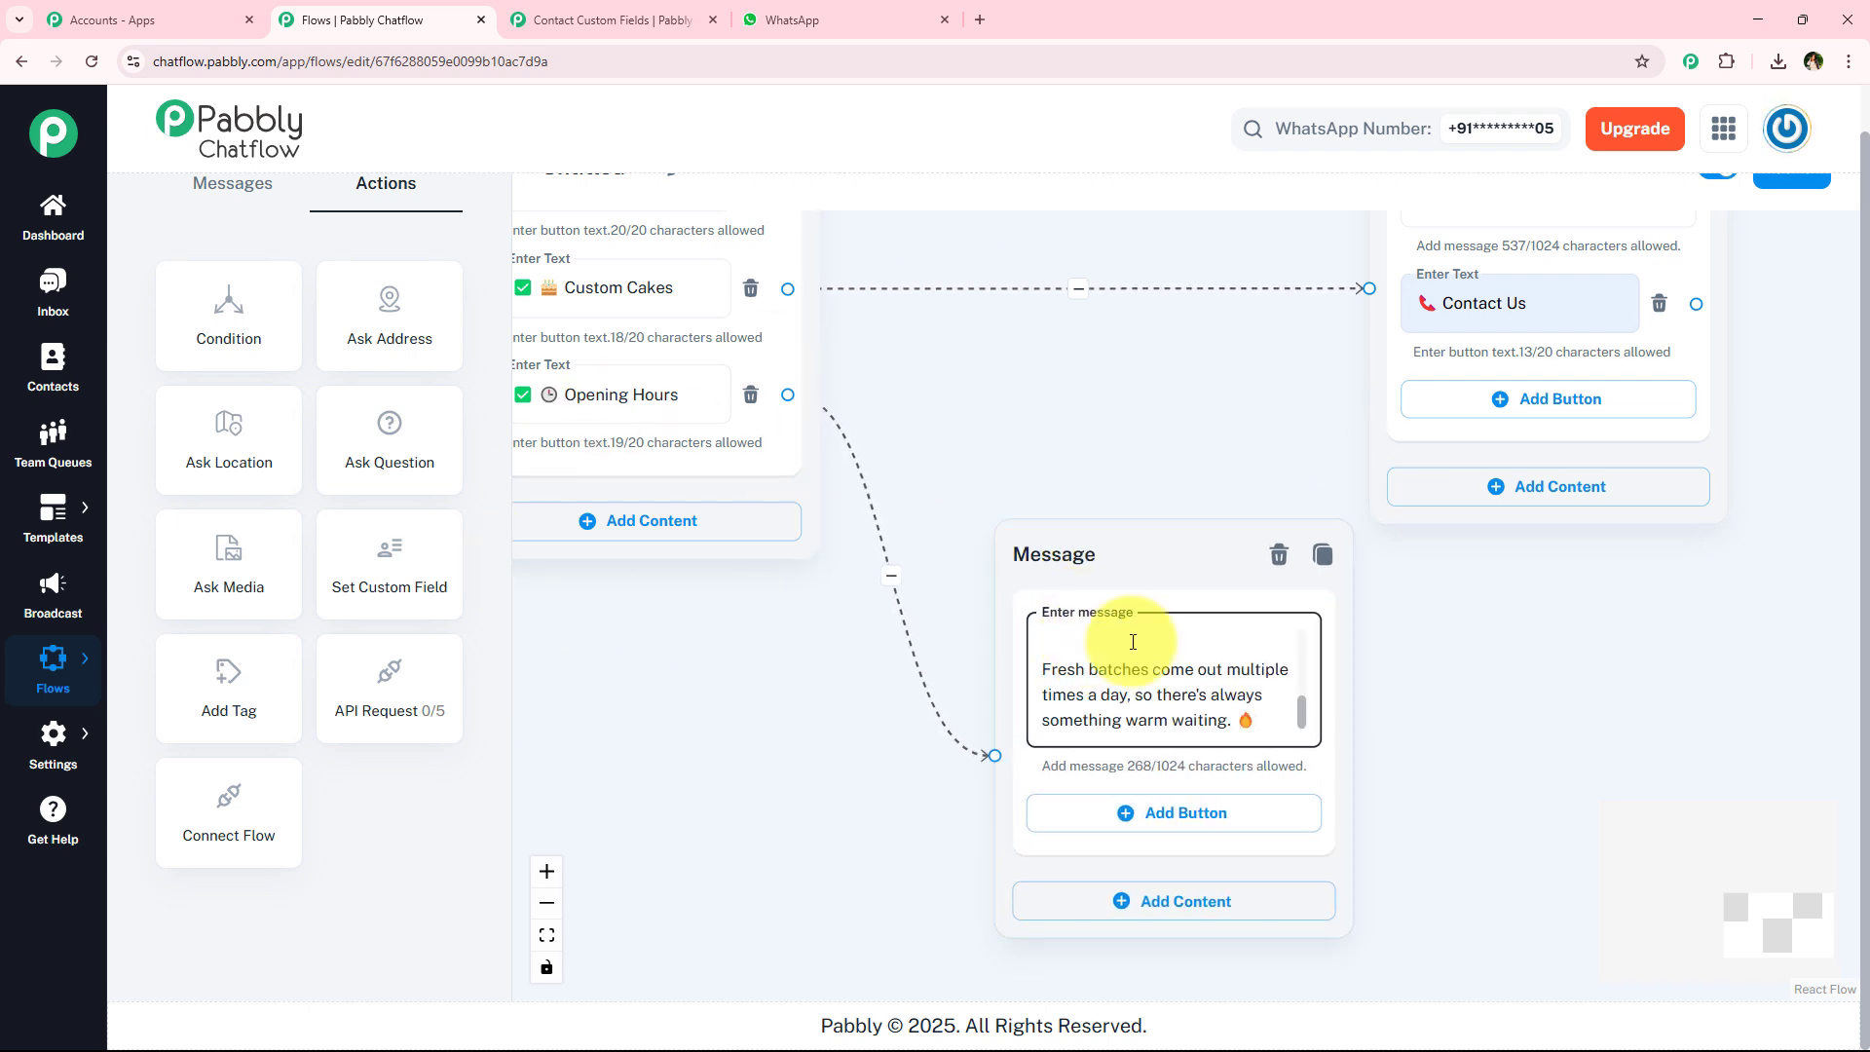
{"action": "scroll", "coordinate": [1178, 501], "scroll_direction": "down", "scroll_amount": 3}
{"action": "left_click_drag", "start_coordinate": [1177, 501], "coordinate": [1098, 609]}
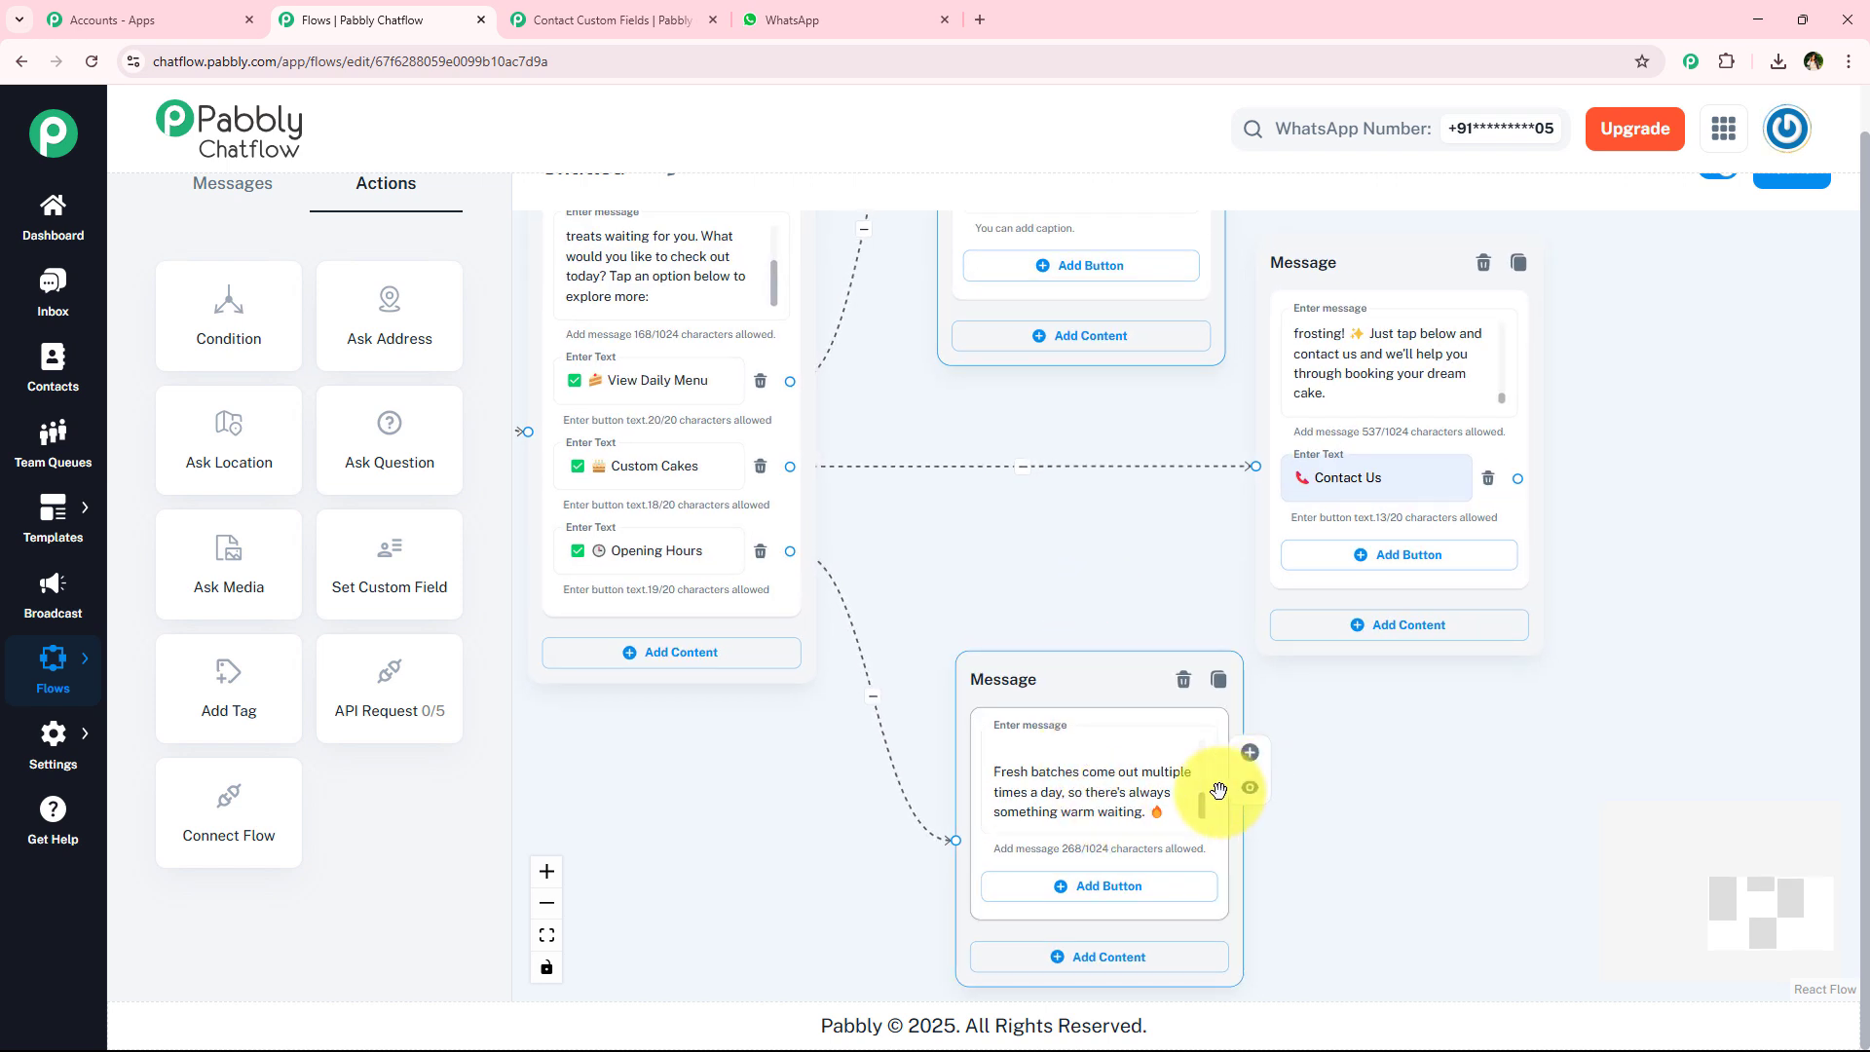
{"action": "scroll", "coordinate": [1202, 754], "scroll_direction": "up", "scroll_amount": 3}
{"action": "scroll", "coordinate": [996, 446], "scroll_direction": "down", "scroll_amount": 2}
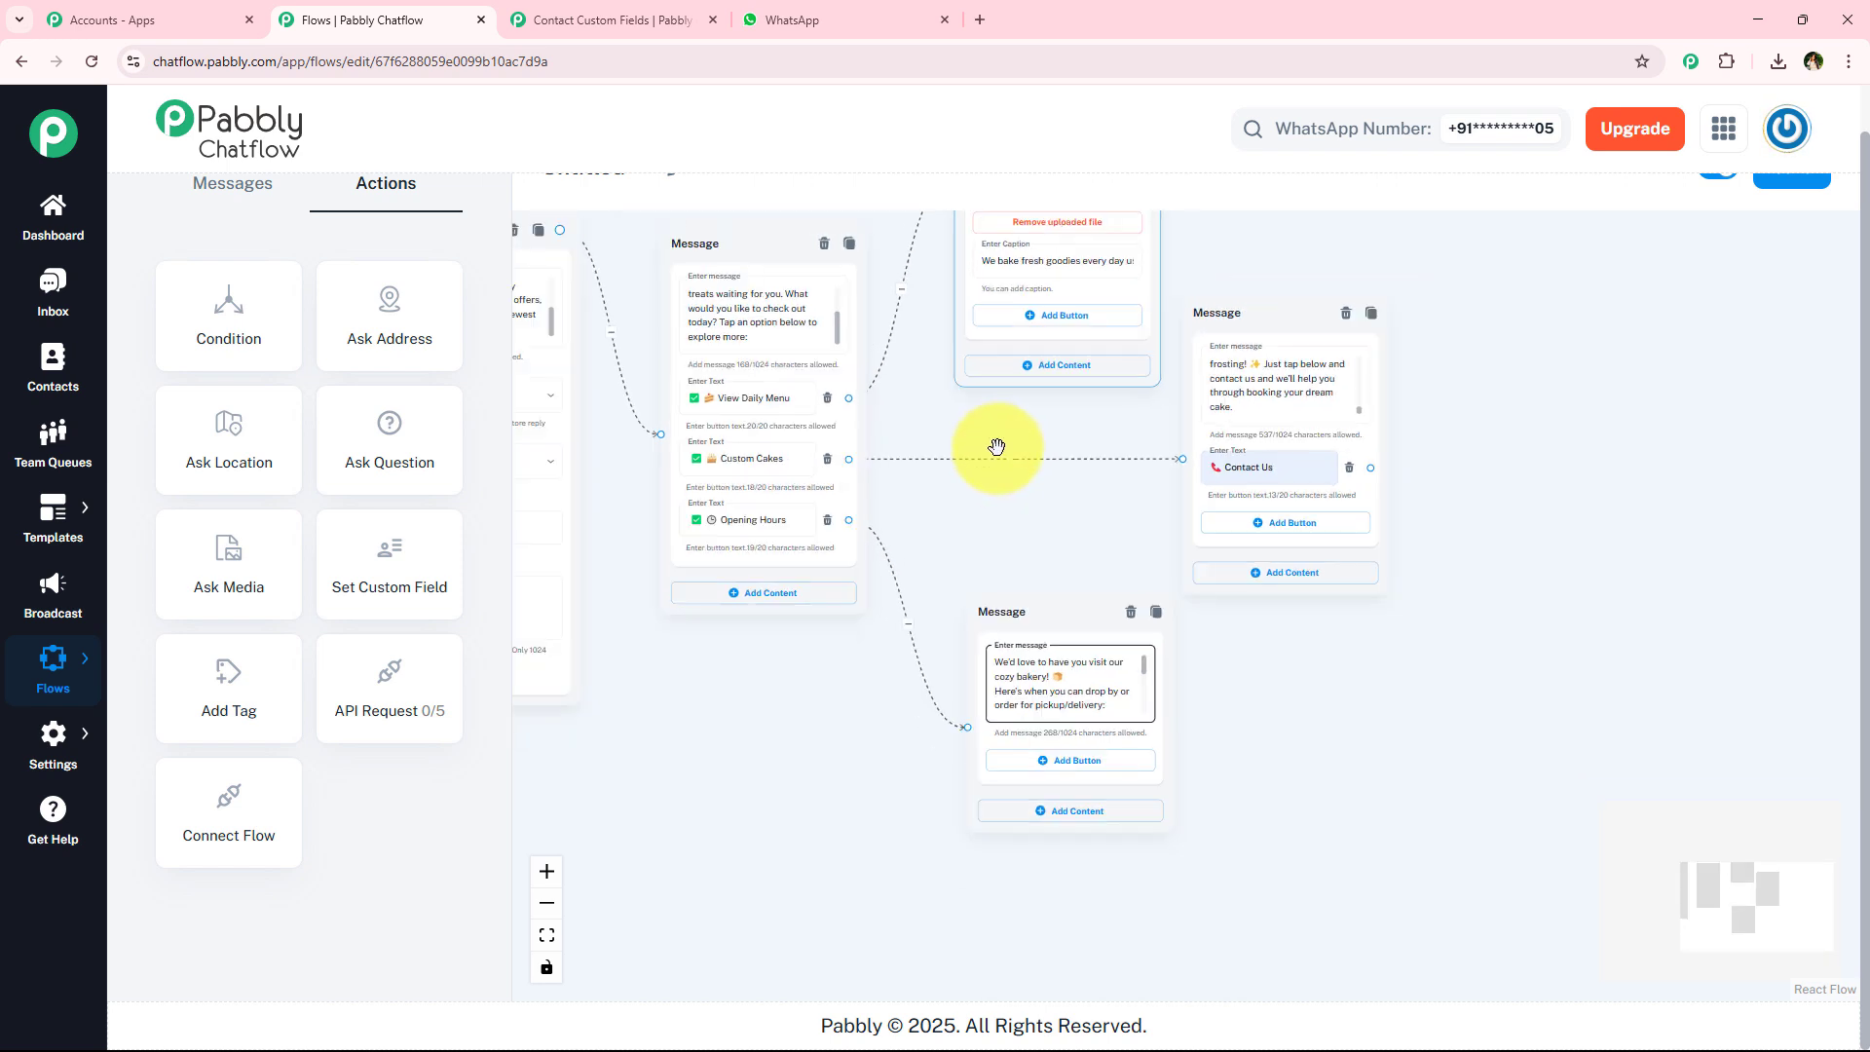
Add two buttons to the Opening Hours reply, labelled 📞 Contact Us and 📍 Visit Bakery.
{"action": "scroll", "coordinate": [989, 517], "scroll_direction": "up", "scroll_amount": 3}
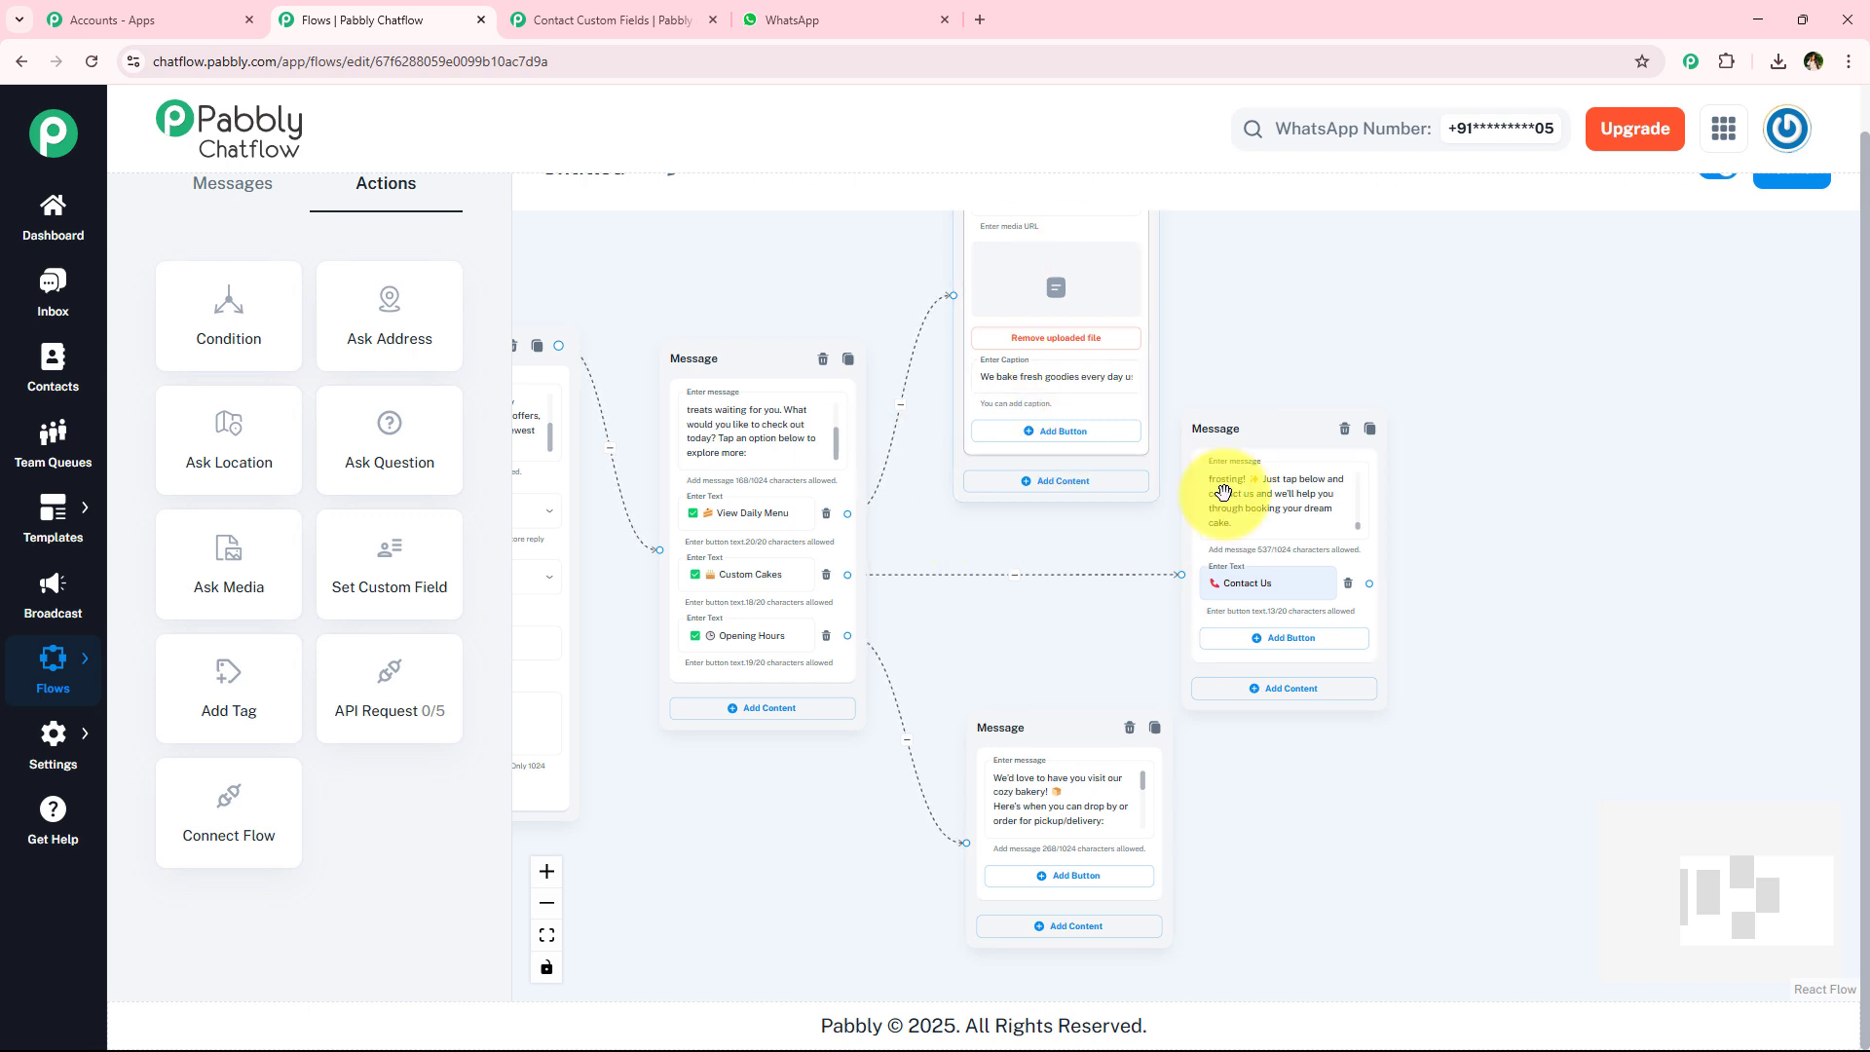
{"action": "left_click_drag", "start_coordinate": [1303, 391], "coordinate": [1287, 281]}
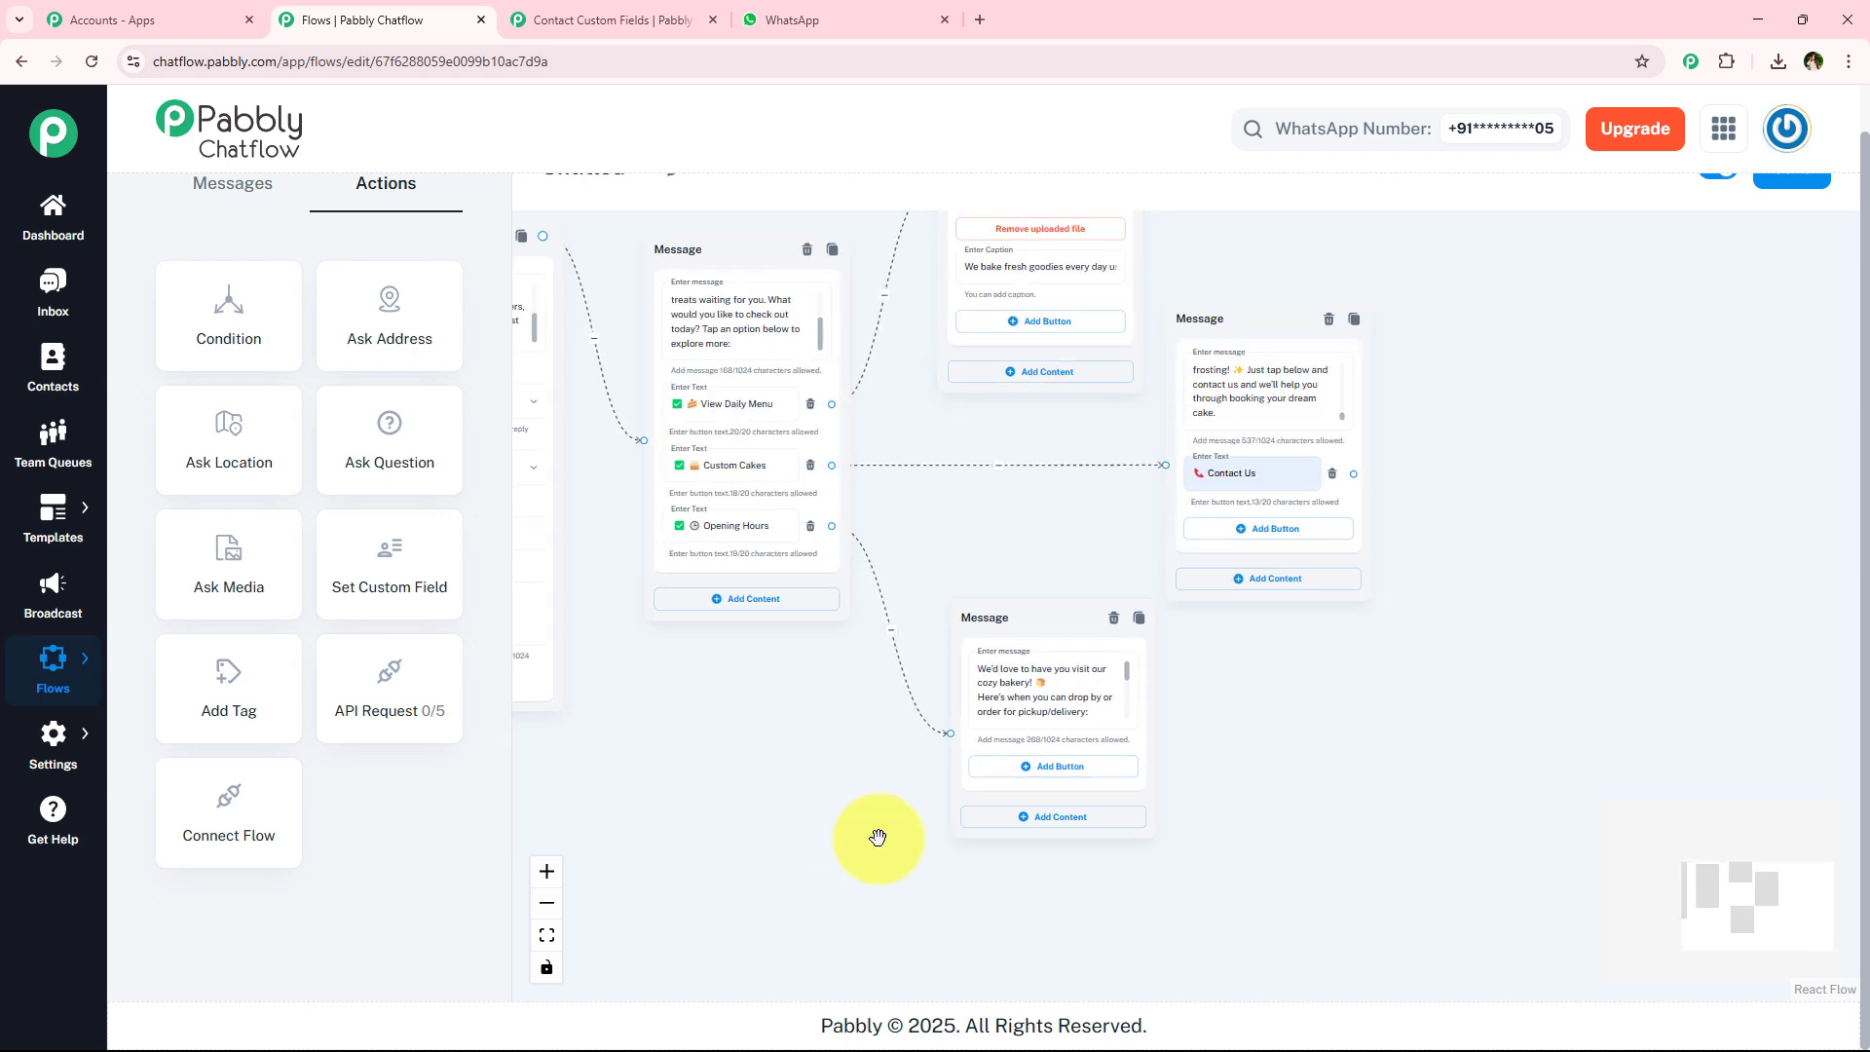
{"action": "scroll", "coordinate": [1106, 745], "scroll_direction": "up", "scroll_amount": 1}
{"action": "scroll", "coordinate": [1273, 803], "scroll_direction": "up", "scroll_amount": 1}
{"action": "left_click_drag", "start_coordinate": [1275, 795], "coordinate": [1281, 727]}
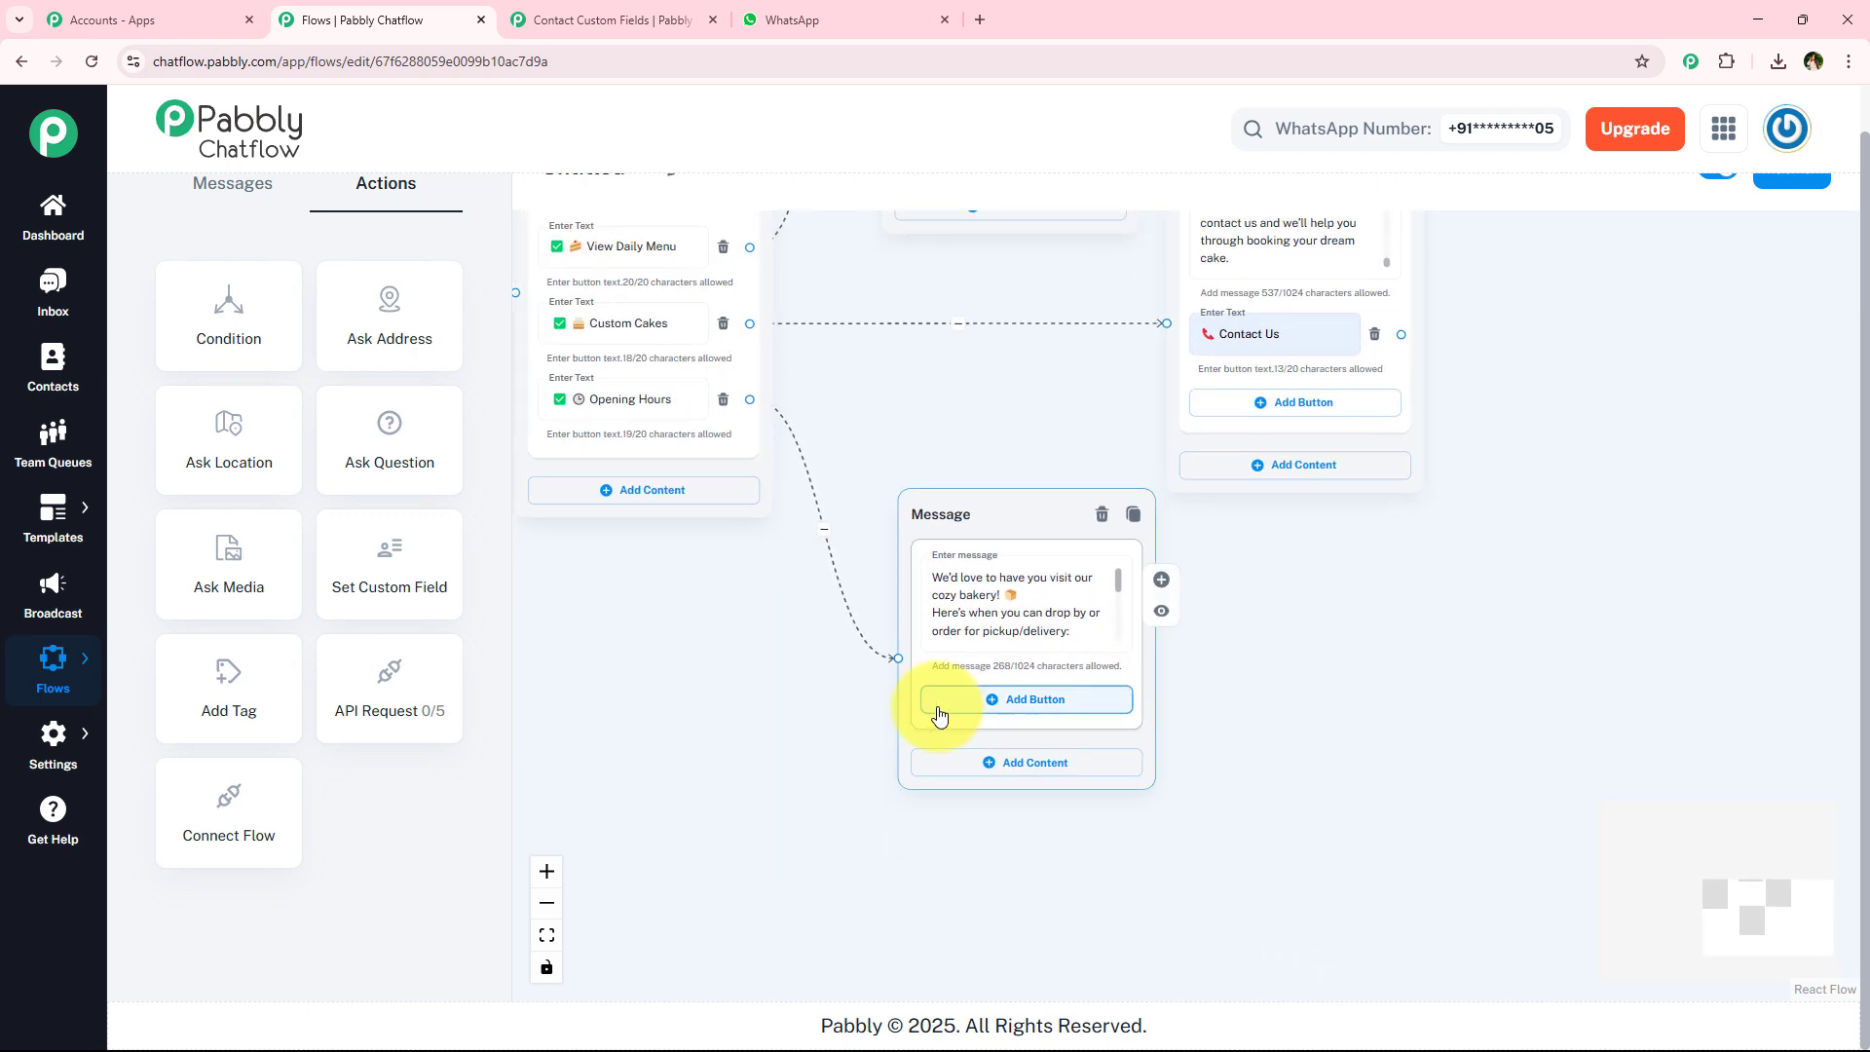
{"action": "left_click", "coordinate": [954, 705]}
{"action": "left_click", "coordinate": [997, 773]}
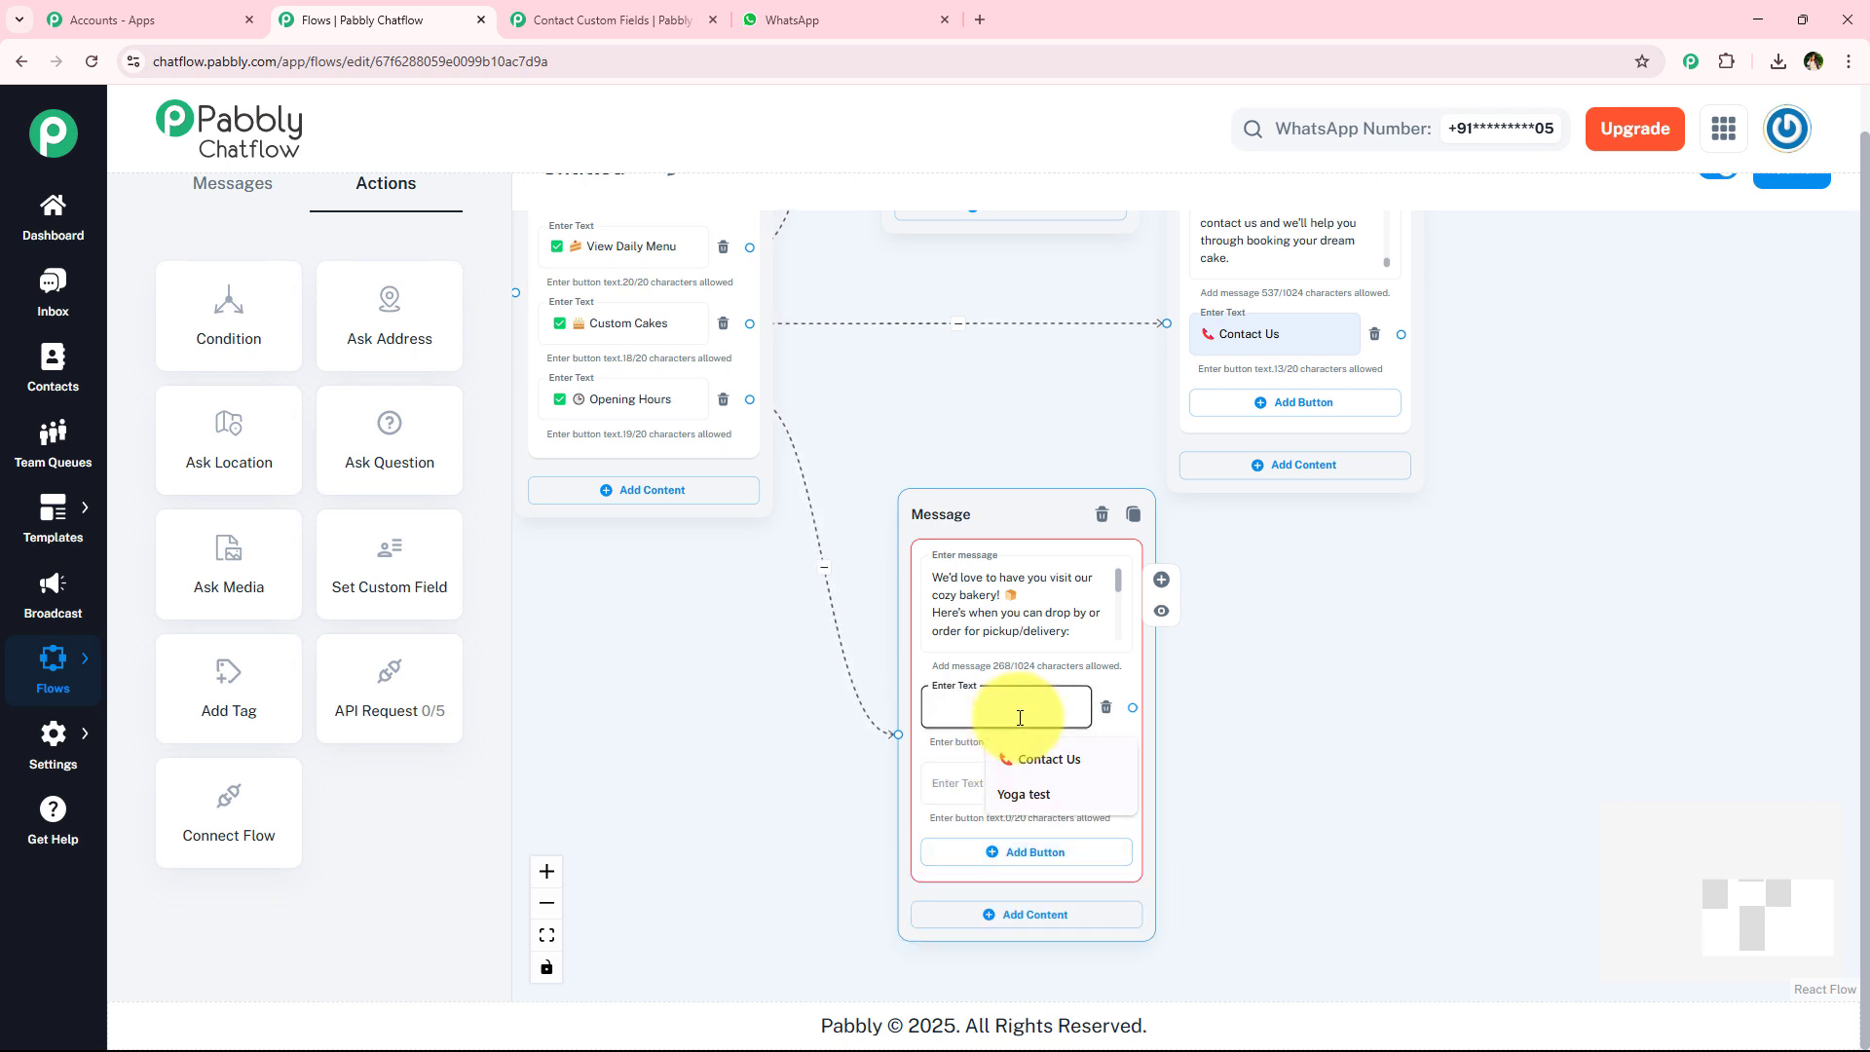
{"action": "left_click", "coordinate": [1023, 779]}
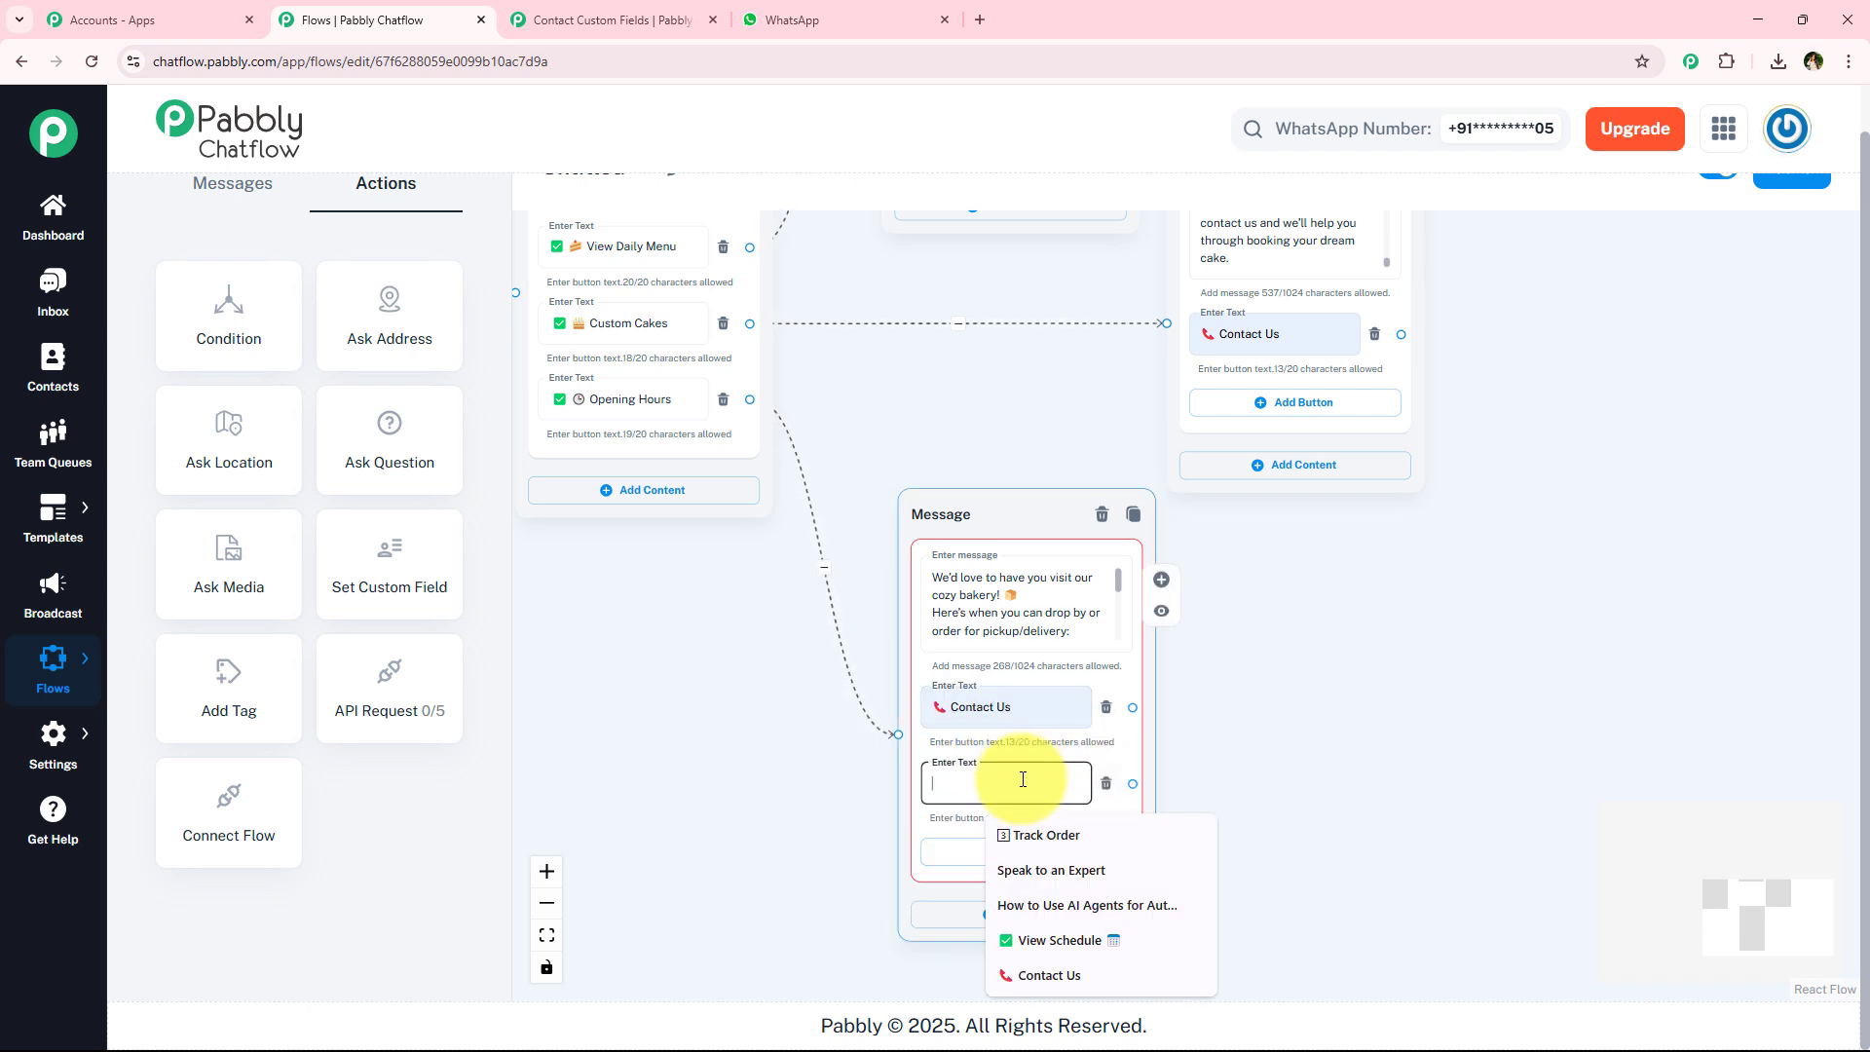
{"action": "type", "text": "📍 Visit Bakery"}
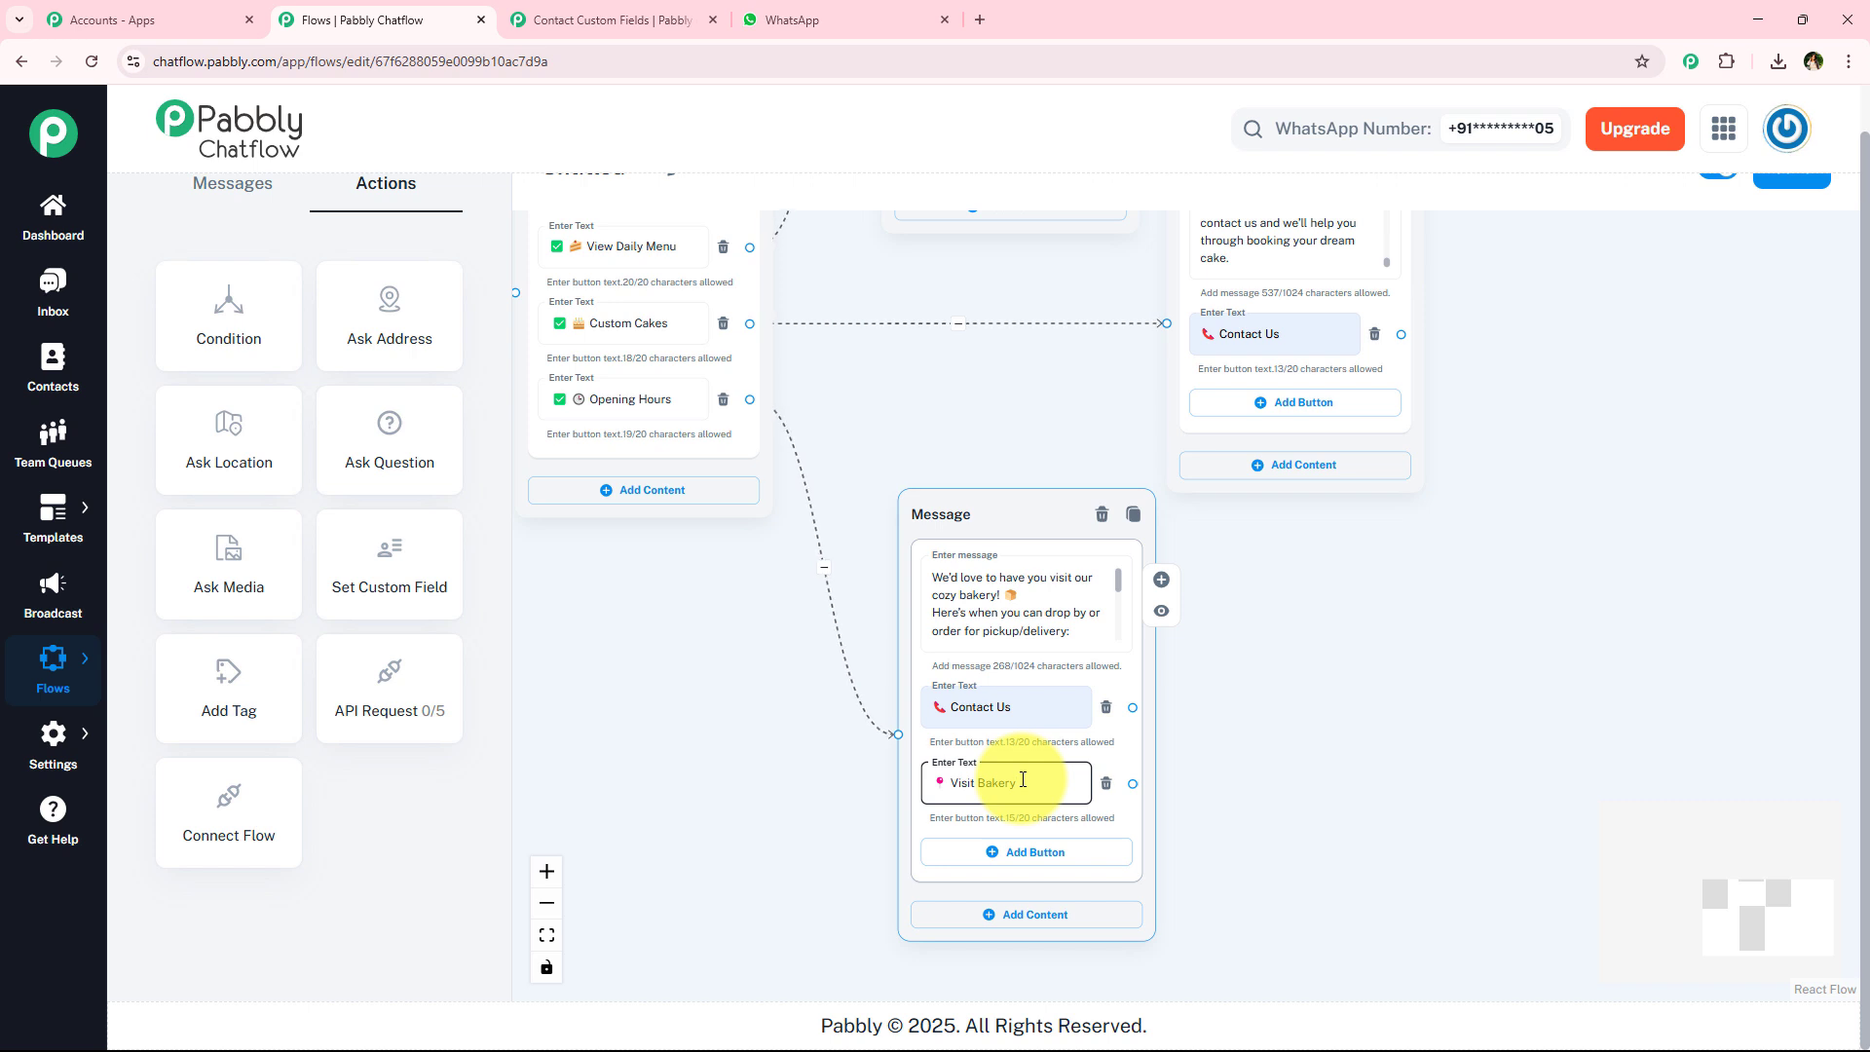
{"action": "left_click_drag", "start_coordinate": [970, 345], "coordinate": [1054, 676]}
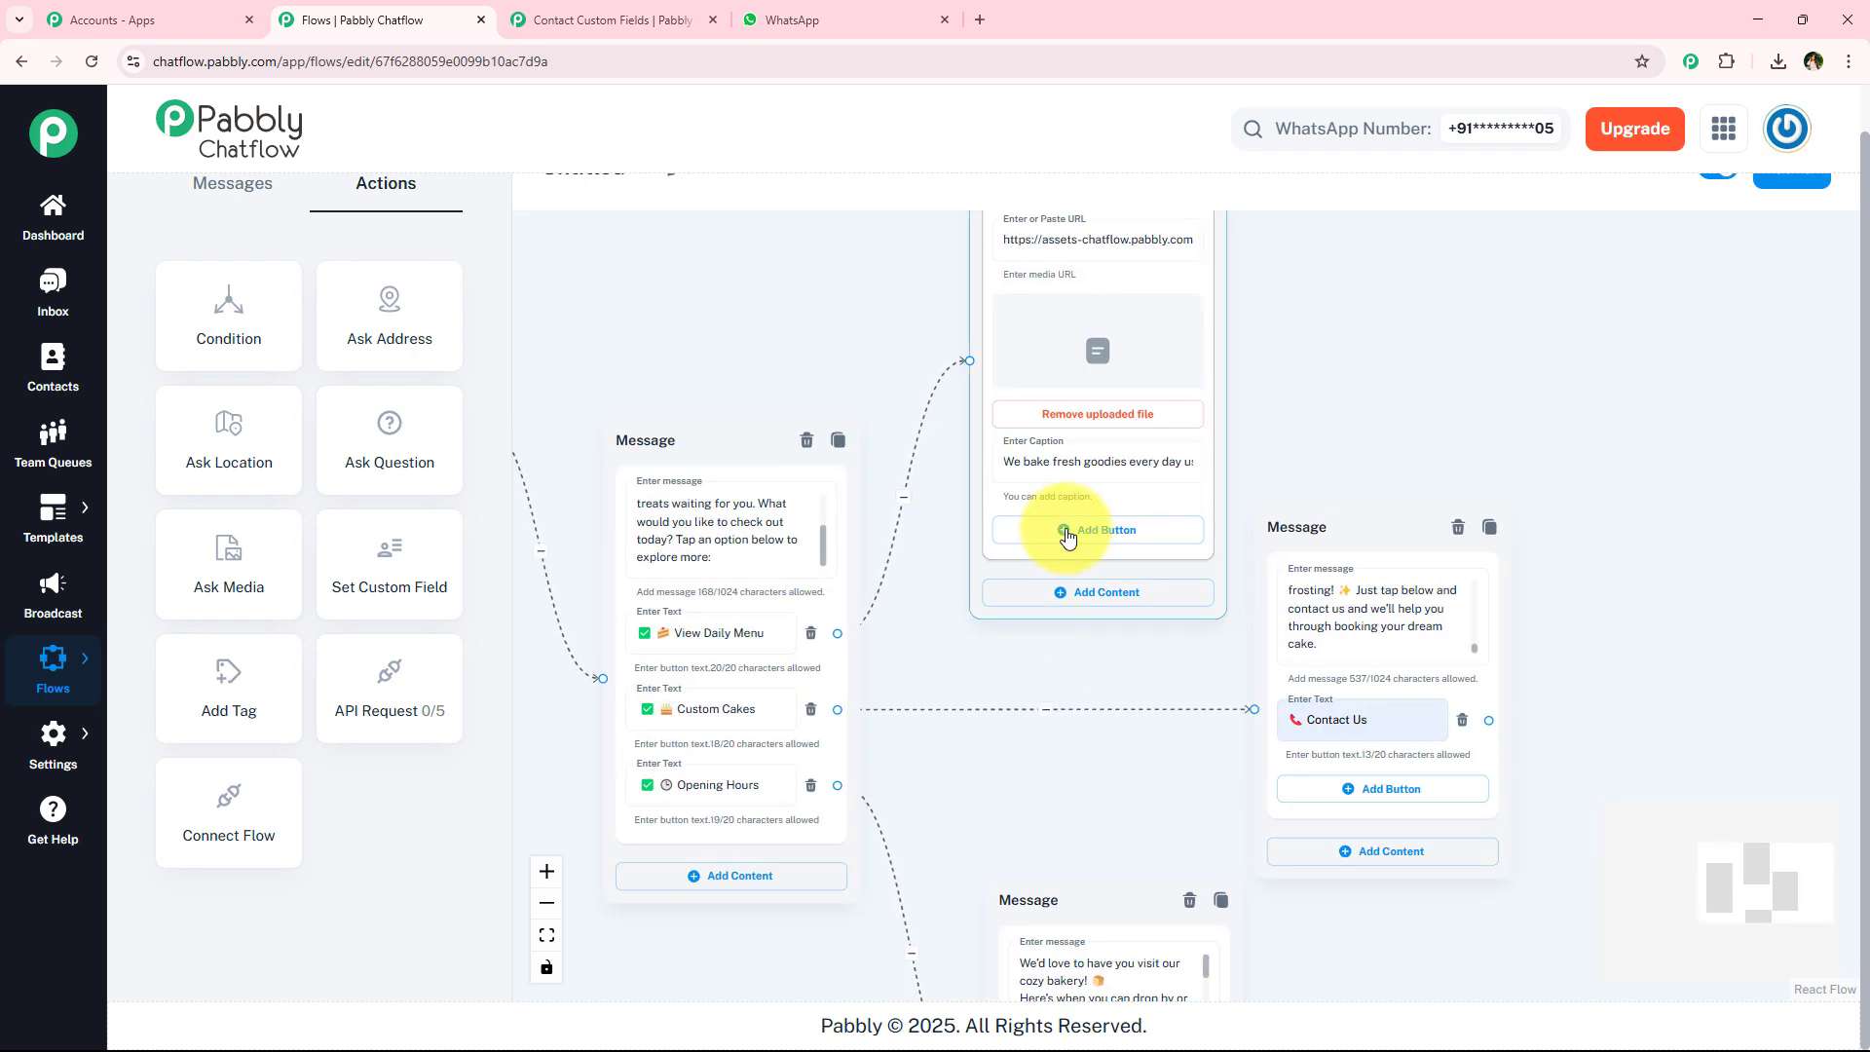
Add two buttons to the daily menu document reply, labelled 📞 Contact Us and 📍 Visit Bakery.
{"action": "left_click", "coordinate": [1066, 537]}
{"action": "left_click", "coordinate": [1077, 608]}
{"action": "left_click", "coordinate": [1078, 537]}
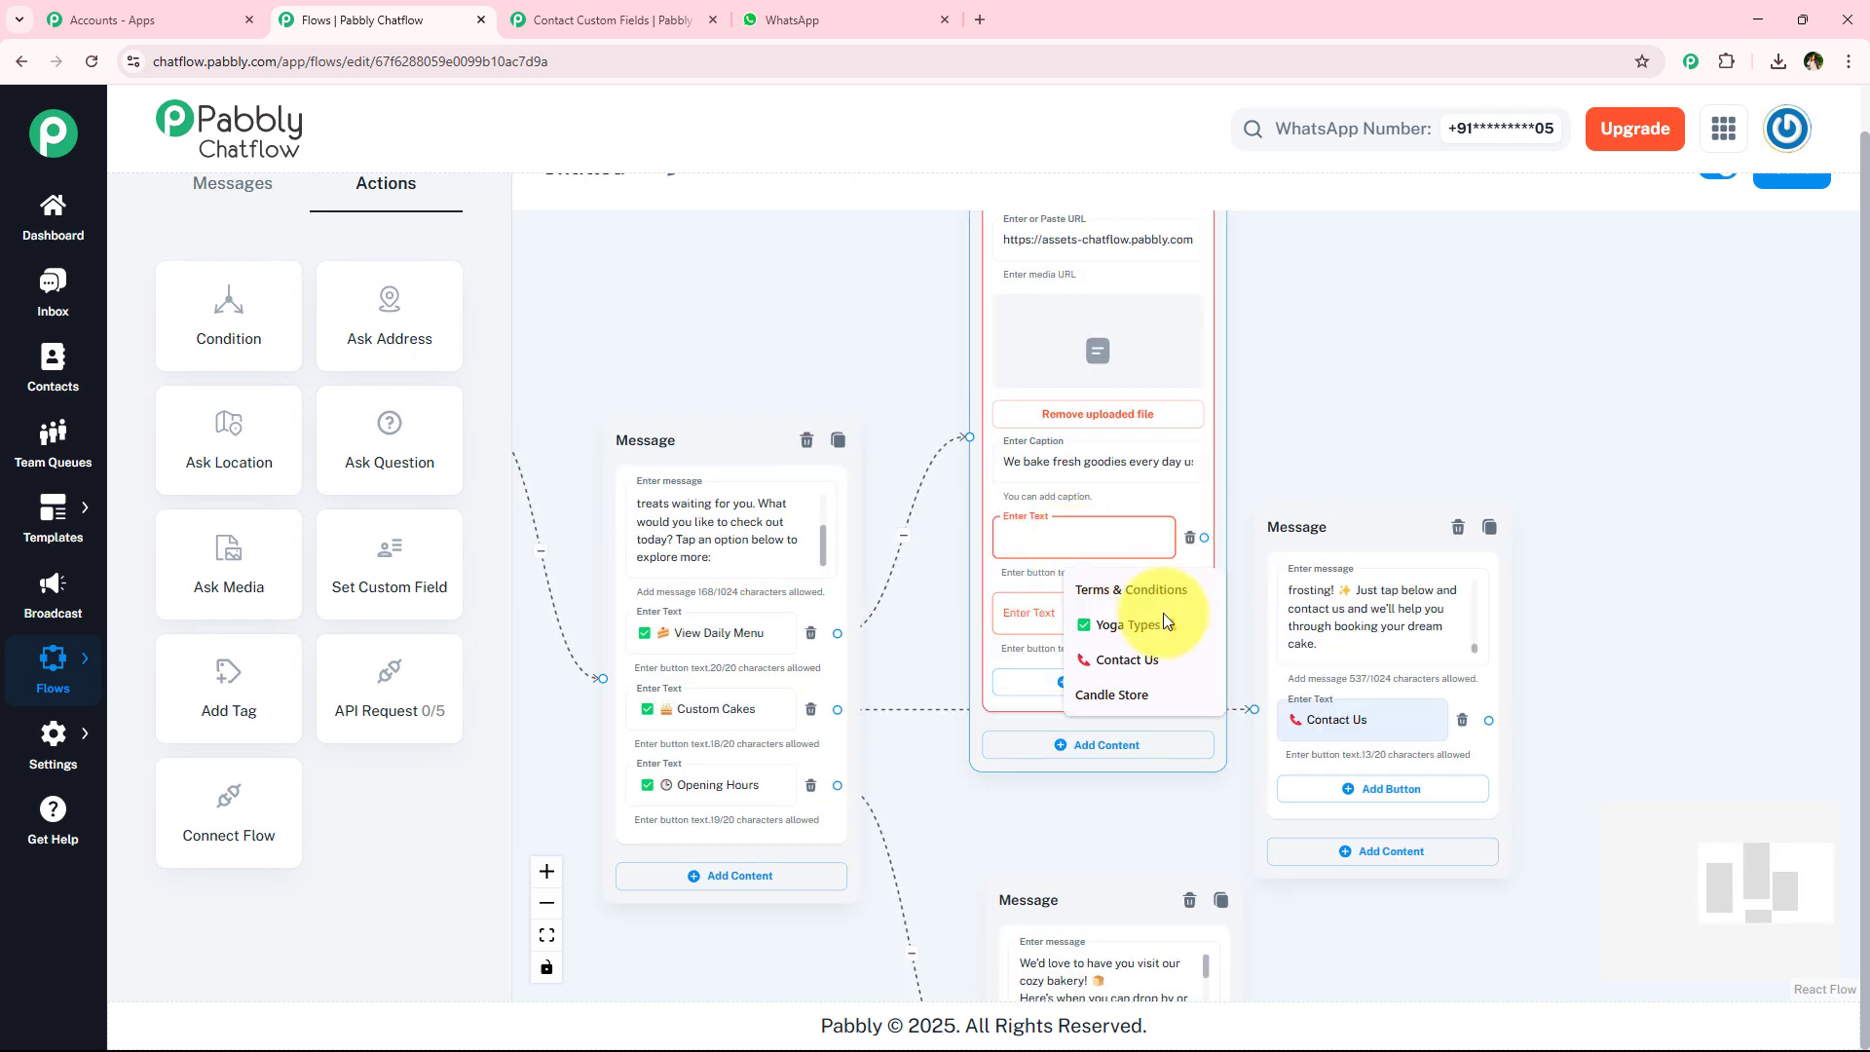
{"action": "left_click", "coordinate": [1125, 660]}
{"action": "left_click", "coordinate": [1046, 624]}
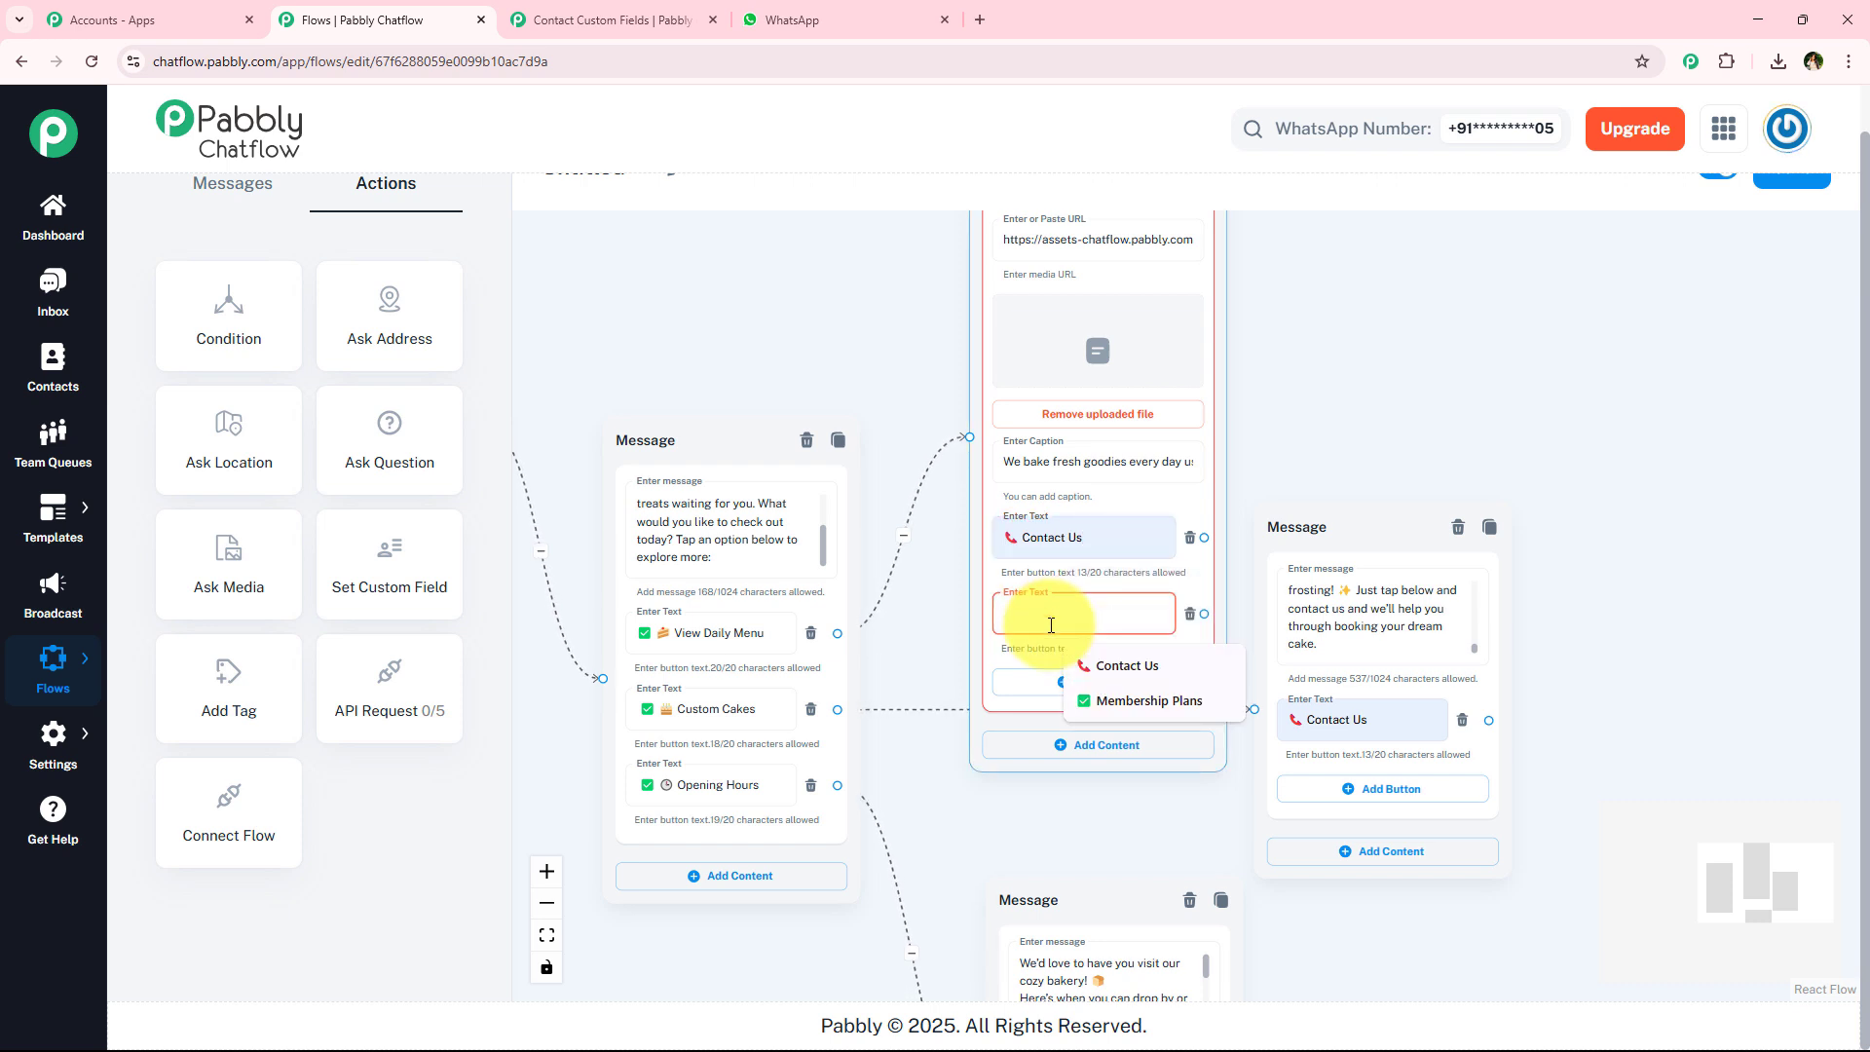
{"action": "type", "text": "📍 Visit Bakery"}
Connect the Visit Bakery buttons of the daily menu and Opening Hours replies to one new Message block with Text + Button content.
{"action": "scroll", "coordinate": [1450, 438], "scroll_direction": "down", "scroll_amount": 1}
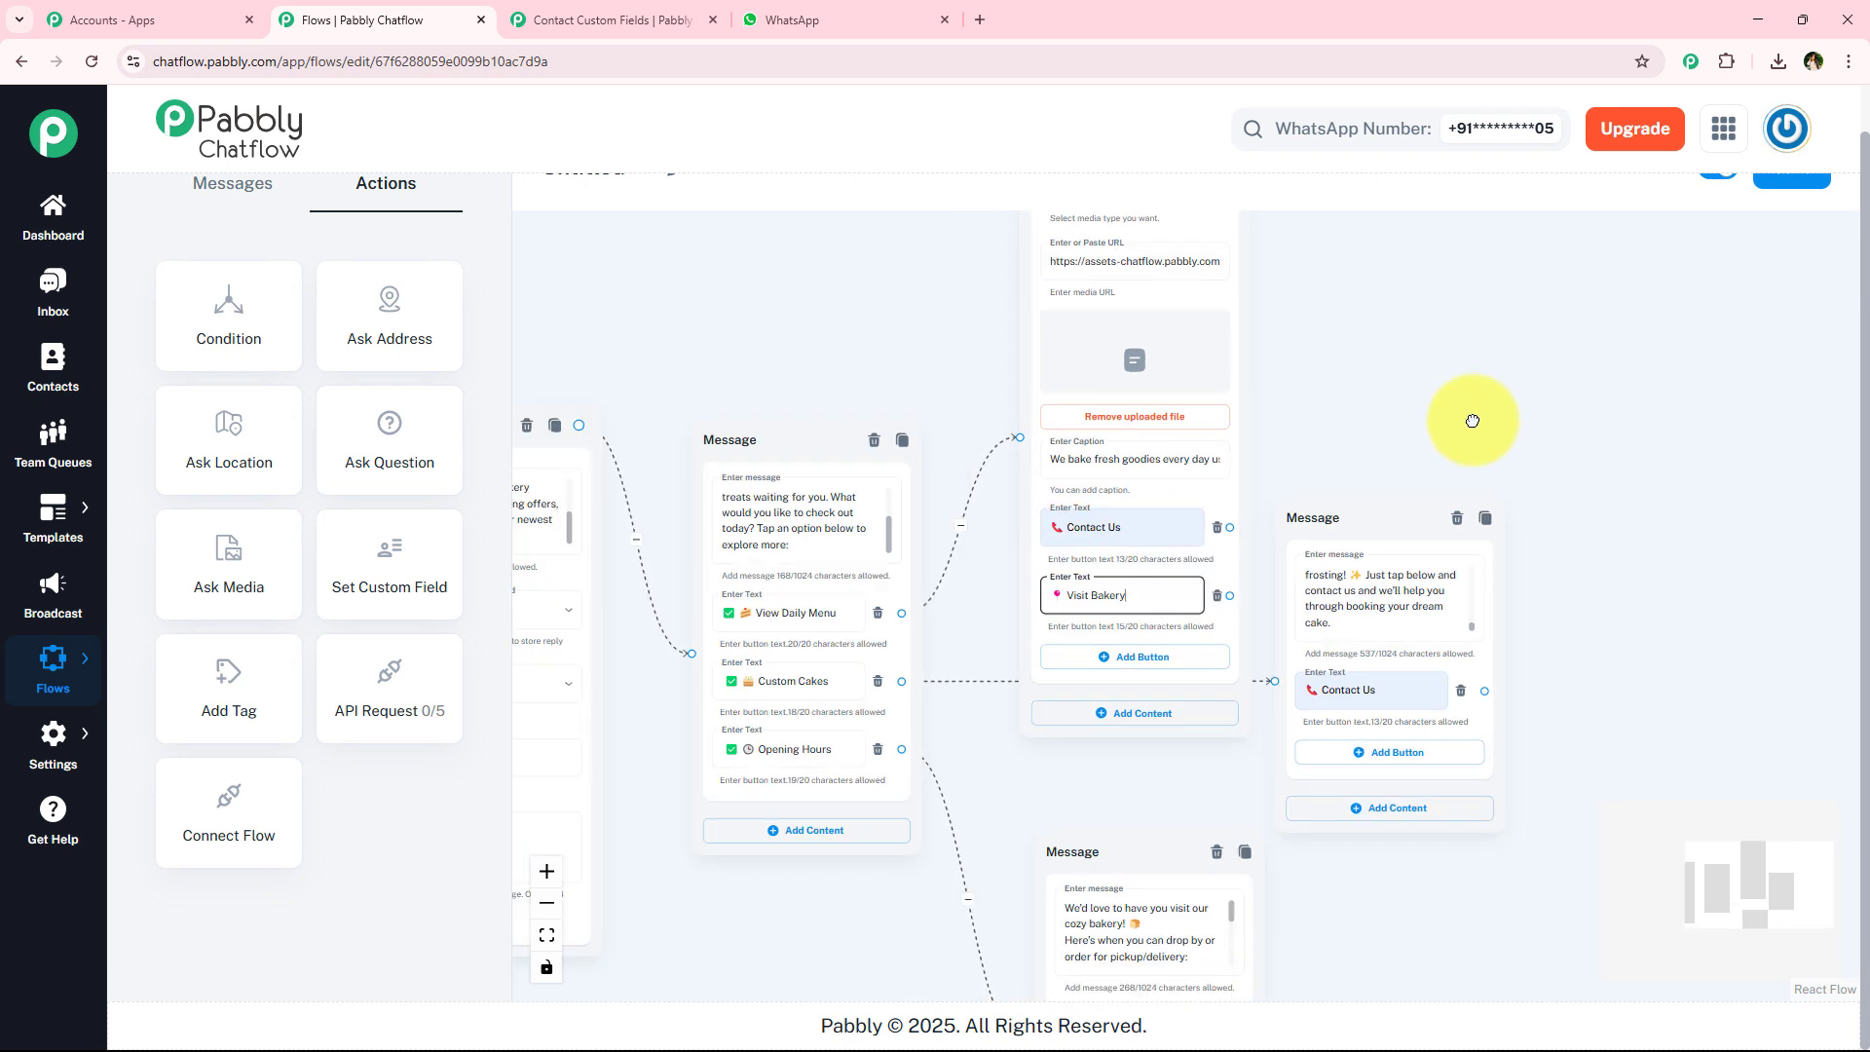
{"action": "left_click_drag", "start_coordinate": [1472, 421], "coordinate": [1235, 464]}
{"action": "left_click_drag", "start_coordinate": [1144, 570], "coordinate": [1283, 593]}
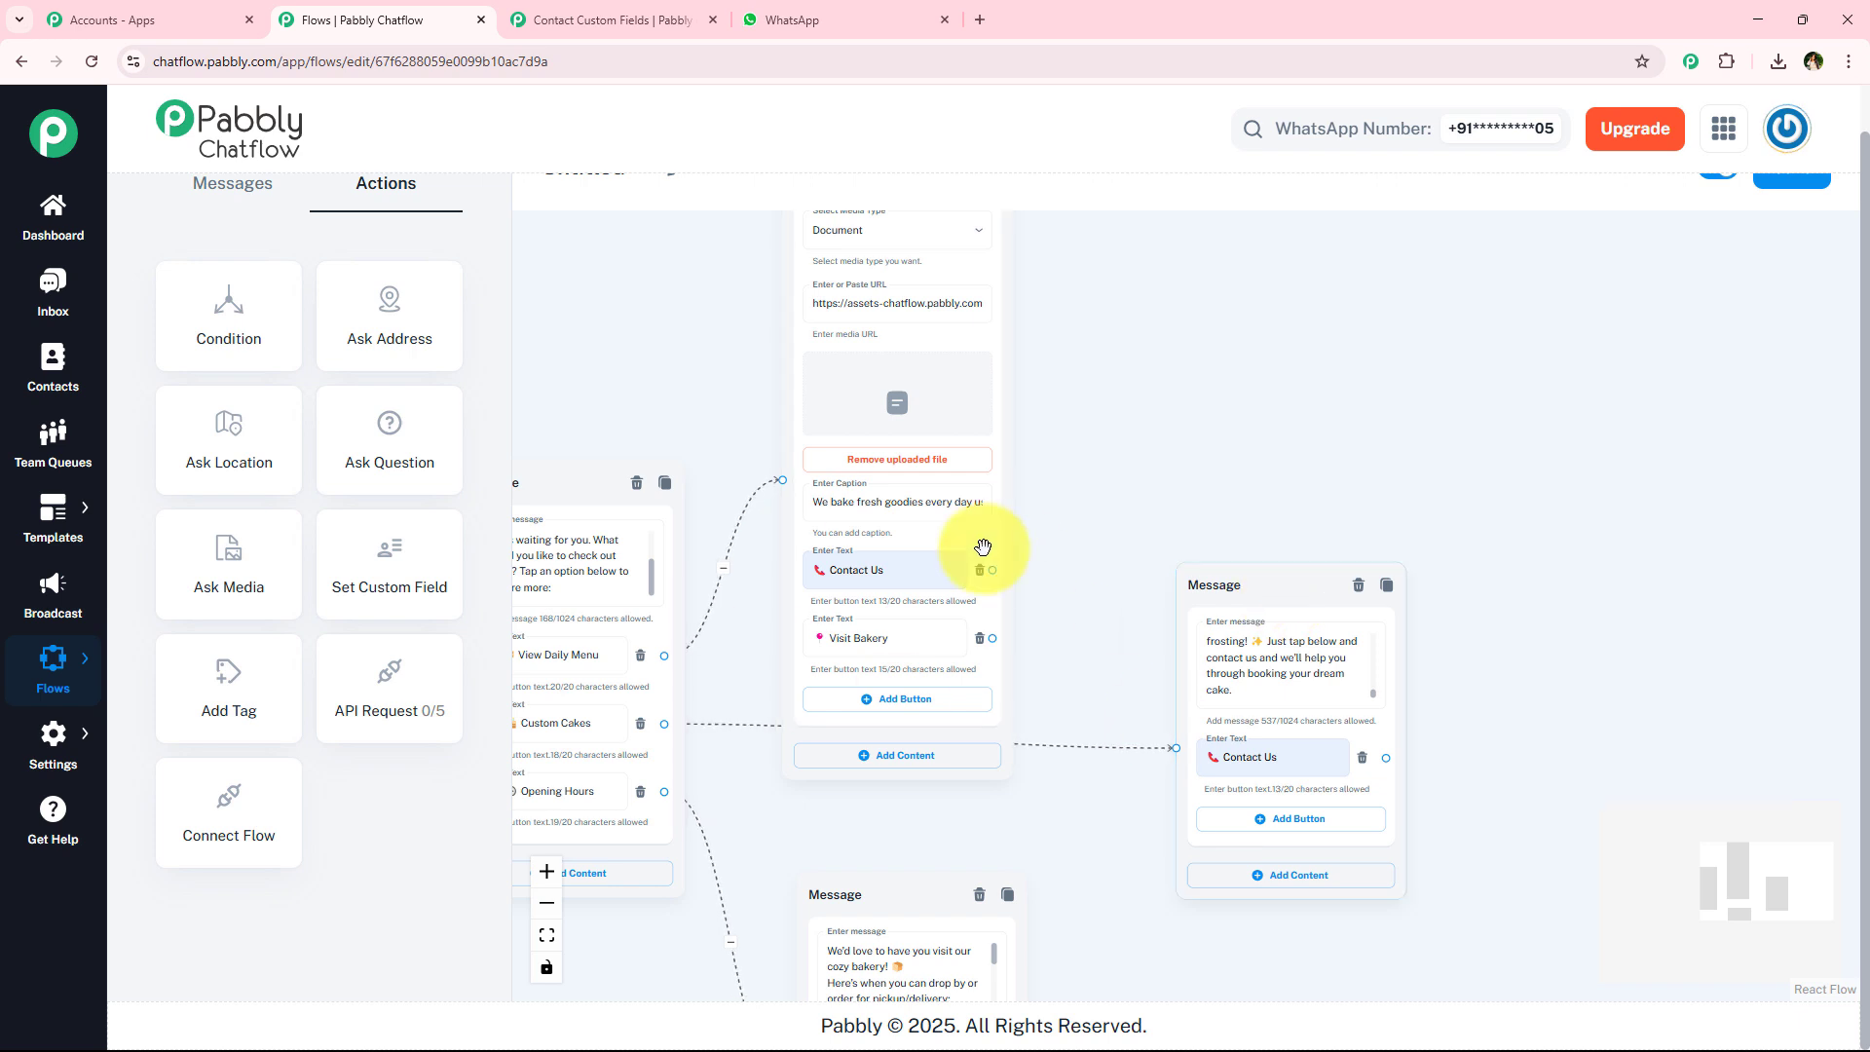
{"action": "left_click_drag", "start_coordinate": [1244, 414], "coordinate": [1140, 477]}
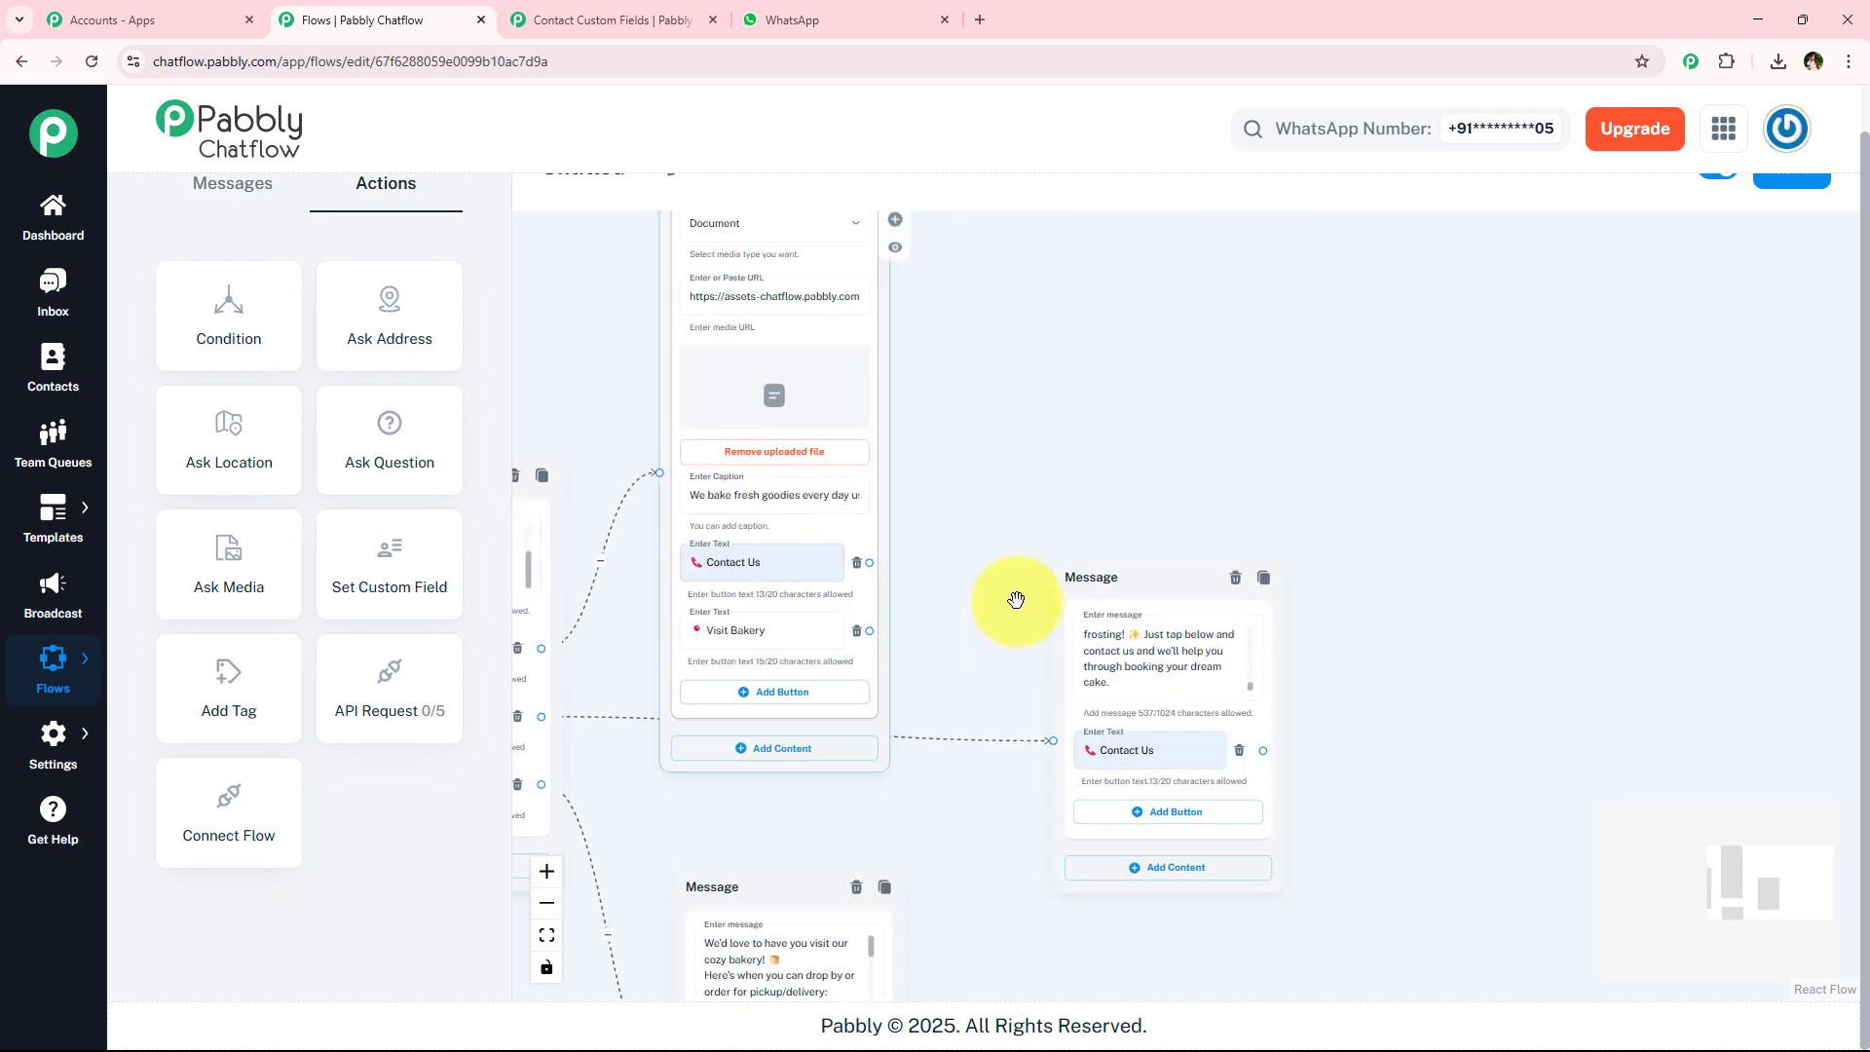
{"action": "mouse_move", "coordinate": [1106, 614]}
{"action": "left_mouse_down"}
{"action": "mouse_move", "coordinate": [1078, 447]}
{"action": "mouse_move", "coordinate": [1110, 605]}
{"action": "left_mouse_up"}
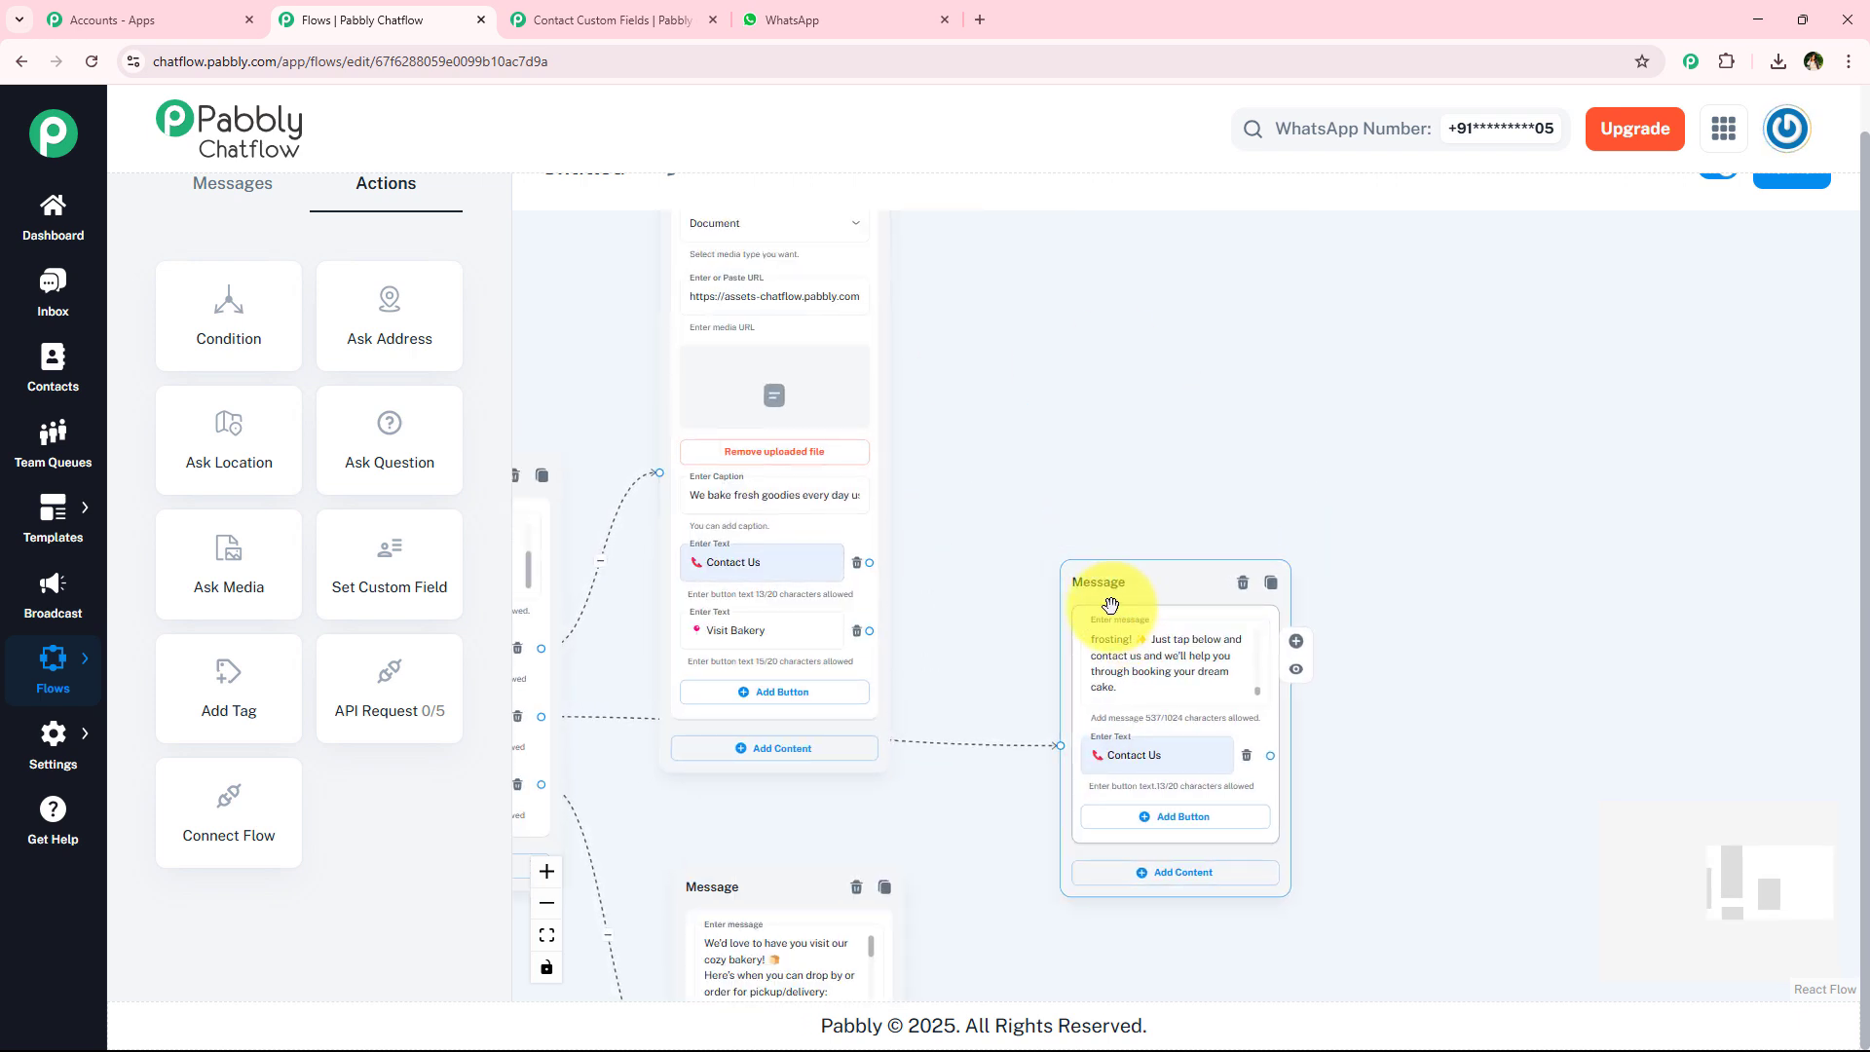
{"action": "scroll", "coordinate": [959, 740], "scroll_direction": "down", "scroll_amount": 3}
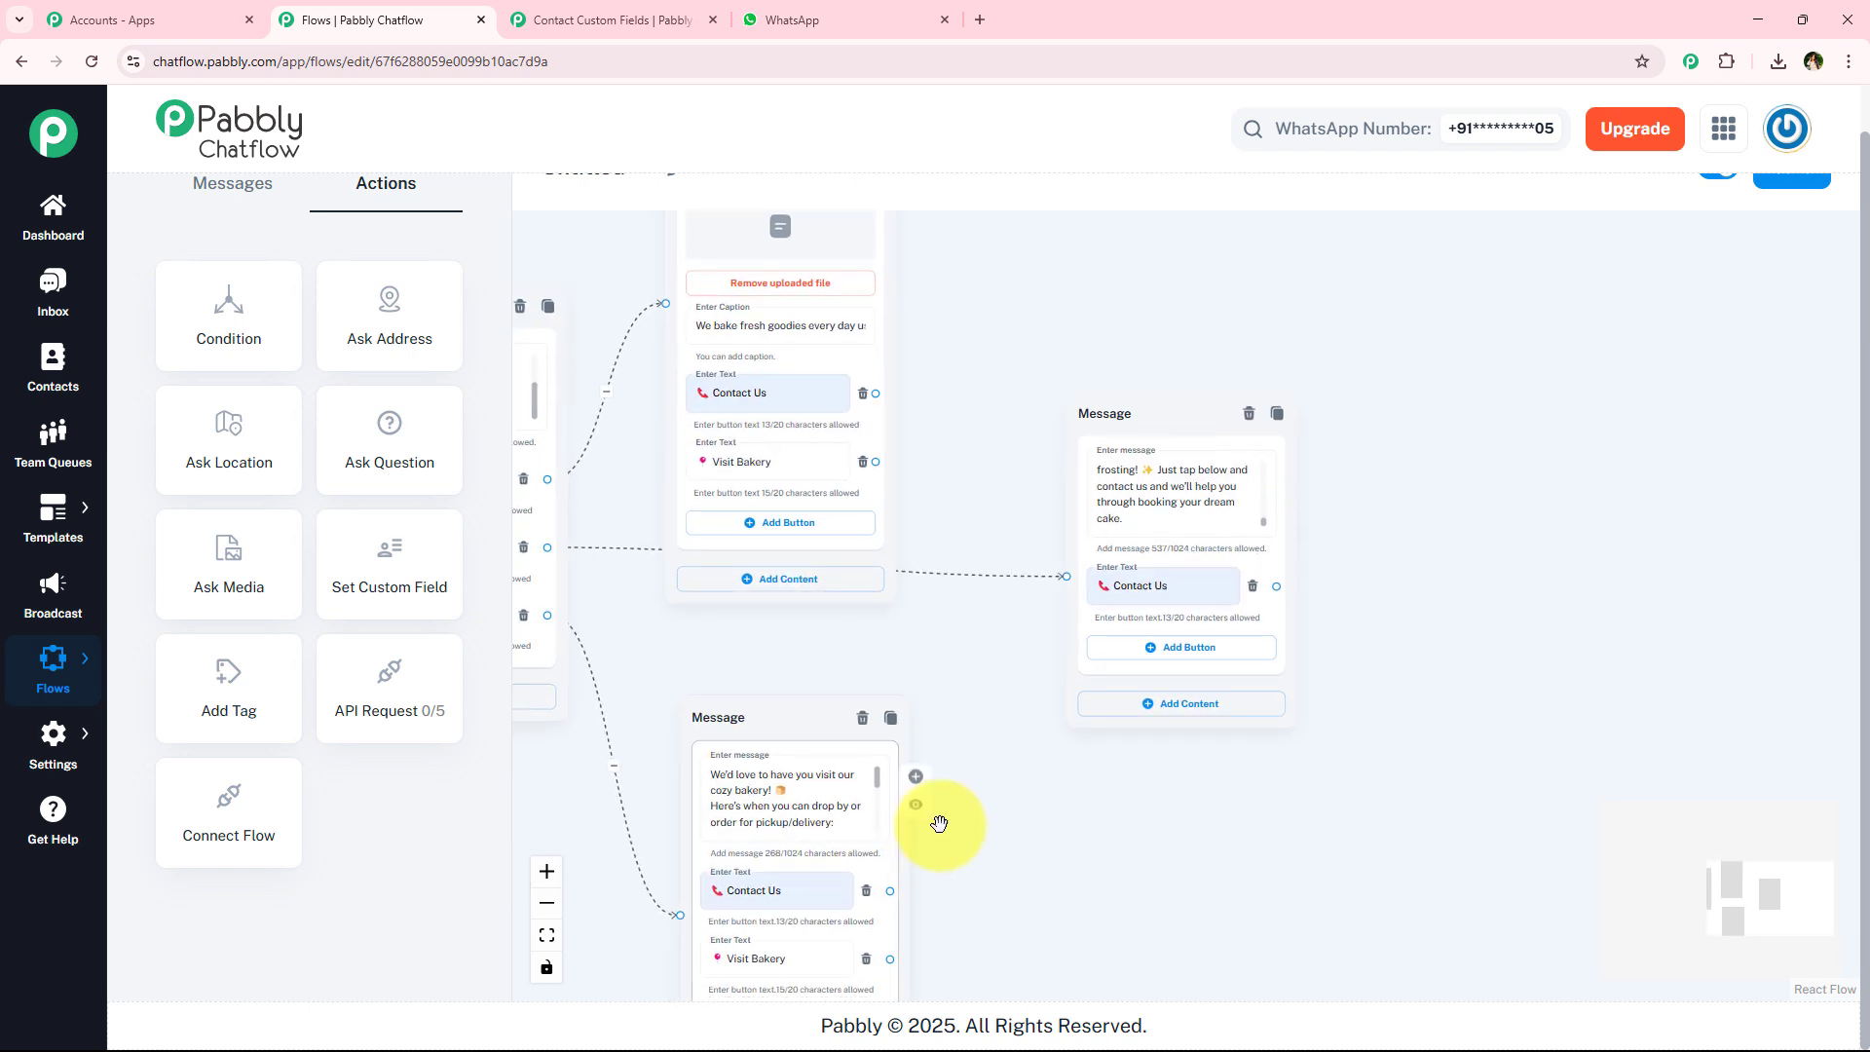
{"action": "left_click", "coordinate": [870, 443]}
{"action": "left_click_drag", "start_coordinate": [873, 460], "coordinate": [1573, 521]}
{"action": "left_click", "coordinate": [1435, 592]}
{"action": "left_click_drag", "start_coordinate": [1206, 824], "coordinate": [1209, 766]}
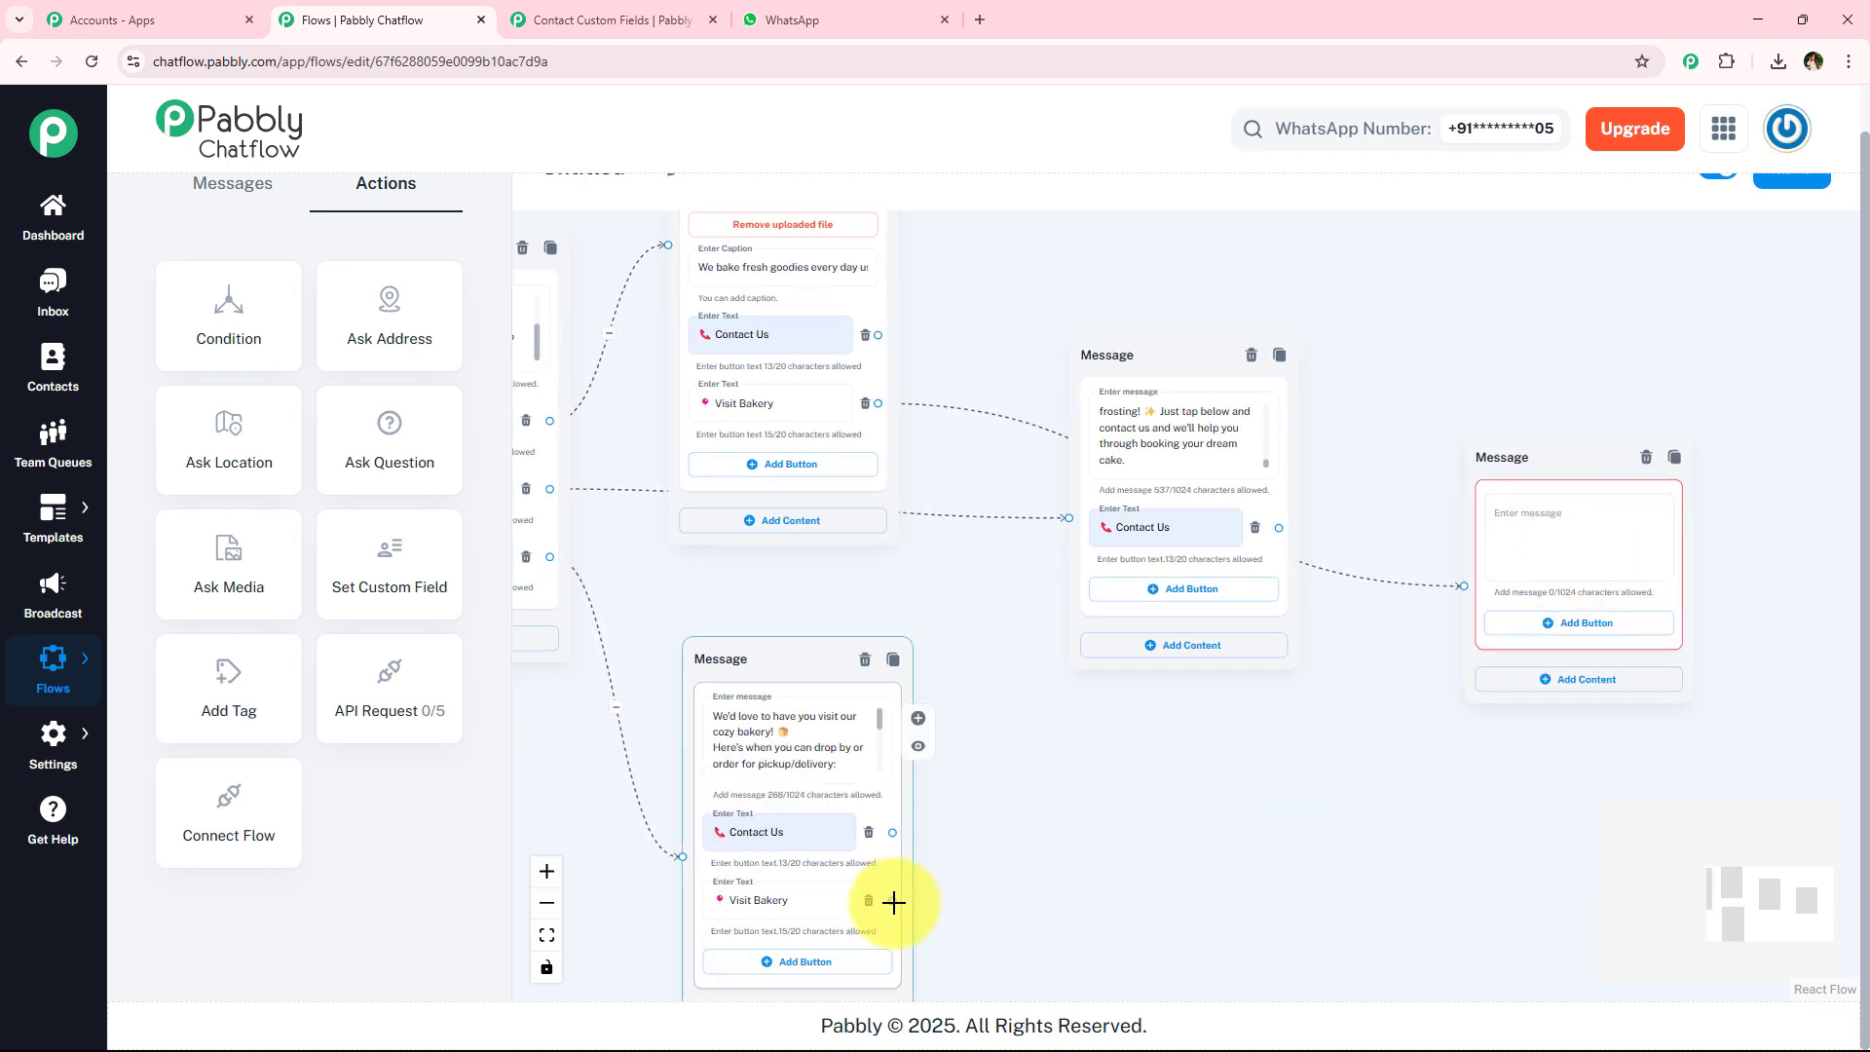
{"action": "left_click_drag", "start_coordinate": [893, 902], "coordinate": [1464, 586]}
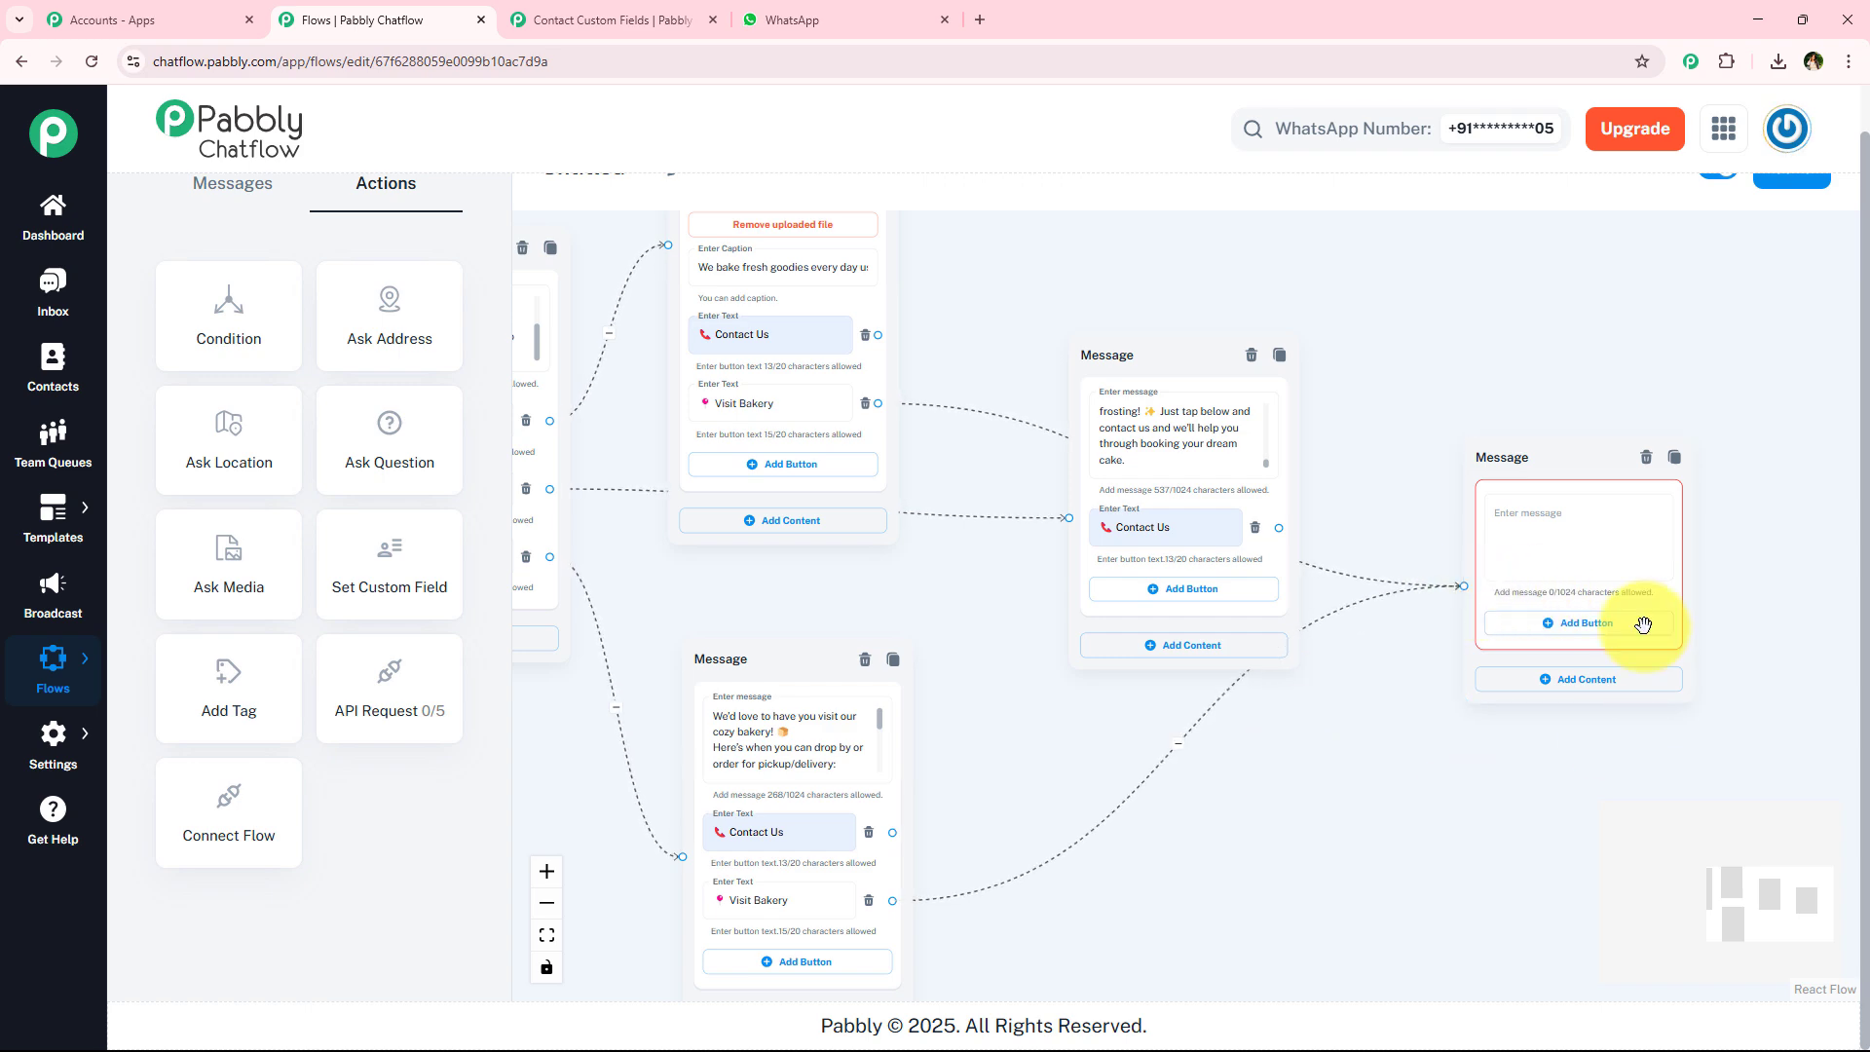
Paste the Visit Bakery reply text beginning "Our bakery is located right in the heart of the city!", including the parking and seating details.
{"action": "left_click", "coordinate": [1575, 551]}
{"action": "scroll", "coordinate": [1569, 551], "scroll_direction": "up", "scroll_amount": 2}
{"action": "left_click_drag", "start_coordinate": [1650, 819], "coordinate": [1724, 811]}
{"action": "left_click_drag", "start_coordinate": [1569, 717], "coordinate": [1515, 512]}
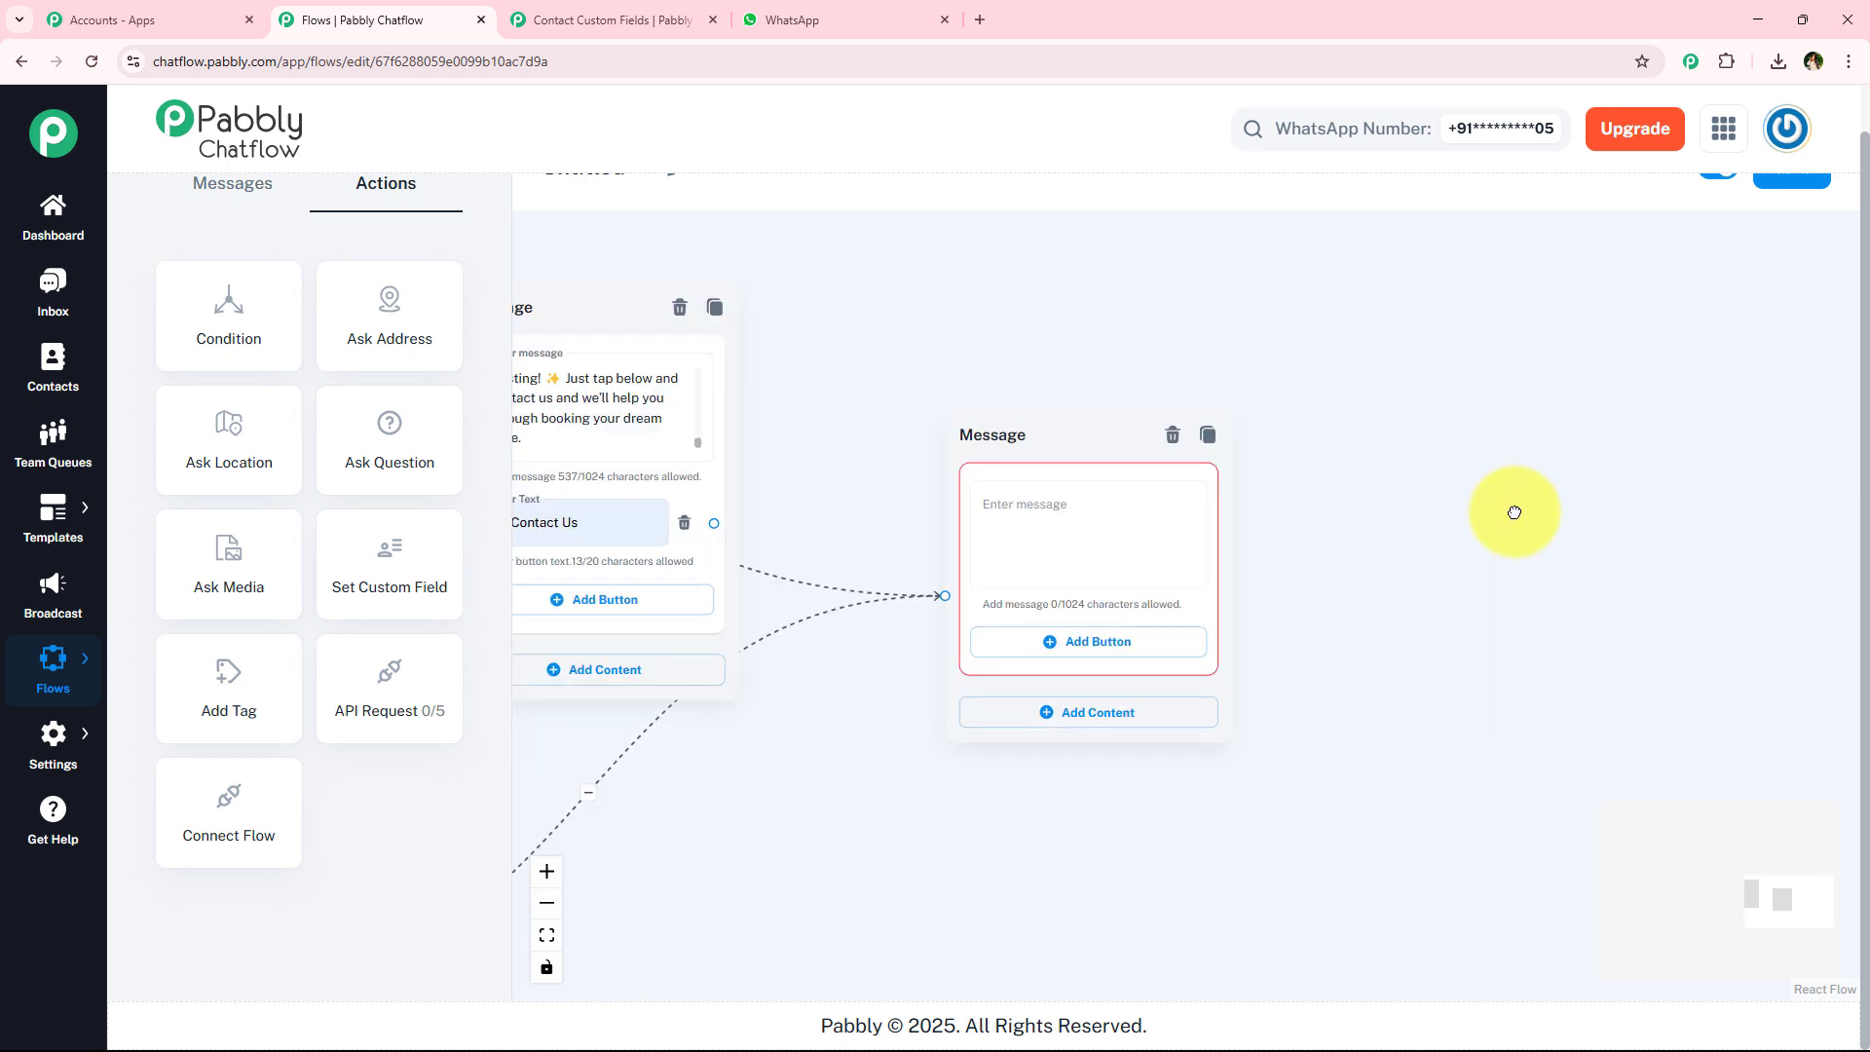
{"action": "left_click", "coordinate": [1059, 523]}
{"action": "key", "text": "ctrl+v"}
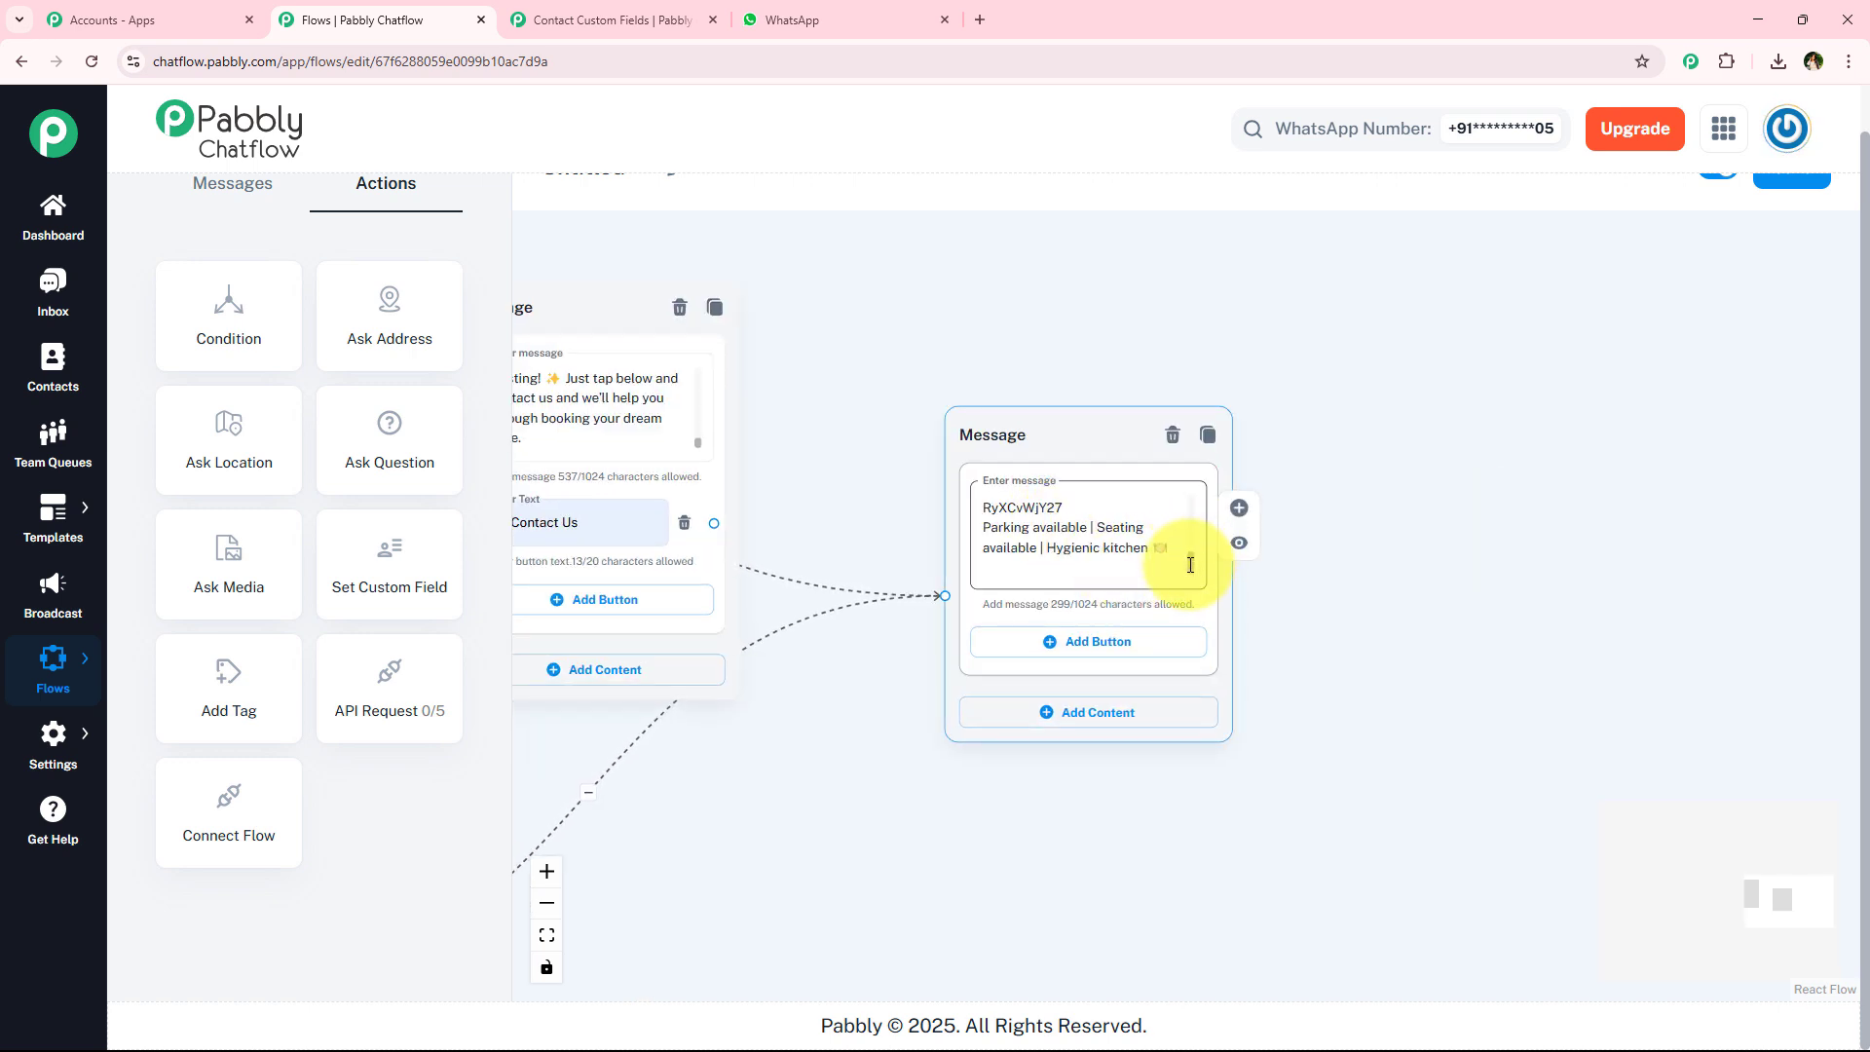
{"action": "left_click_drag", "start_coordinate": [1190, 565], "coordinate": [1200, 500]}
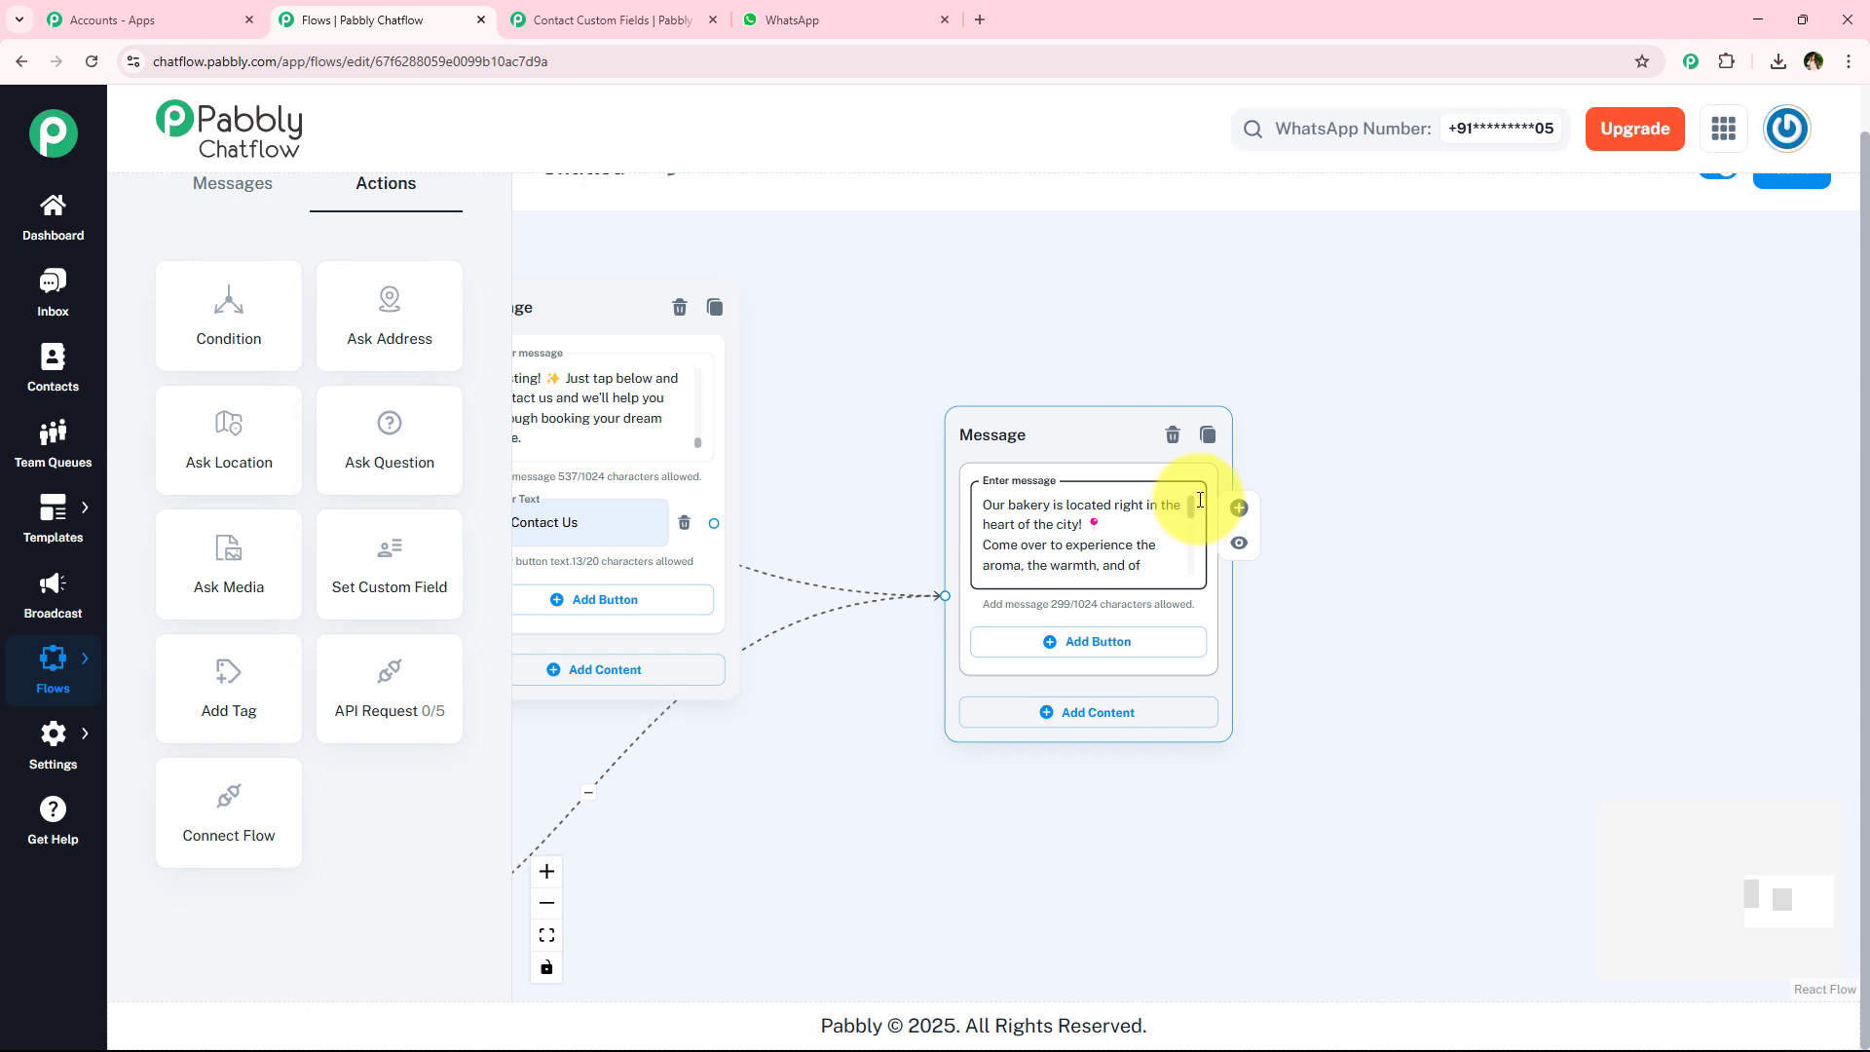
Add a 📞 Contact Us button to the Visit Bakery location reply.
{"action": "scroll", "coordinate": [1347, 375], "scroll_direction": "down", "scroll_amount": 2}
{"action": "left_click_drag", "start_coordinate": [1417, 520], "coordinate": [1481, 580]}
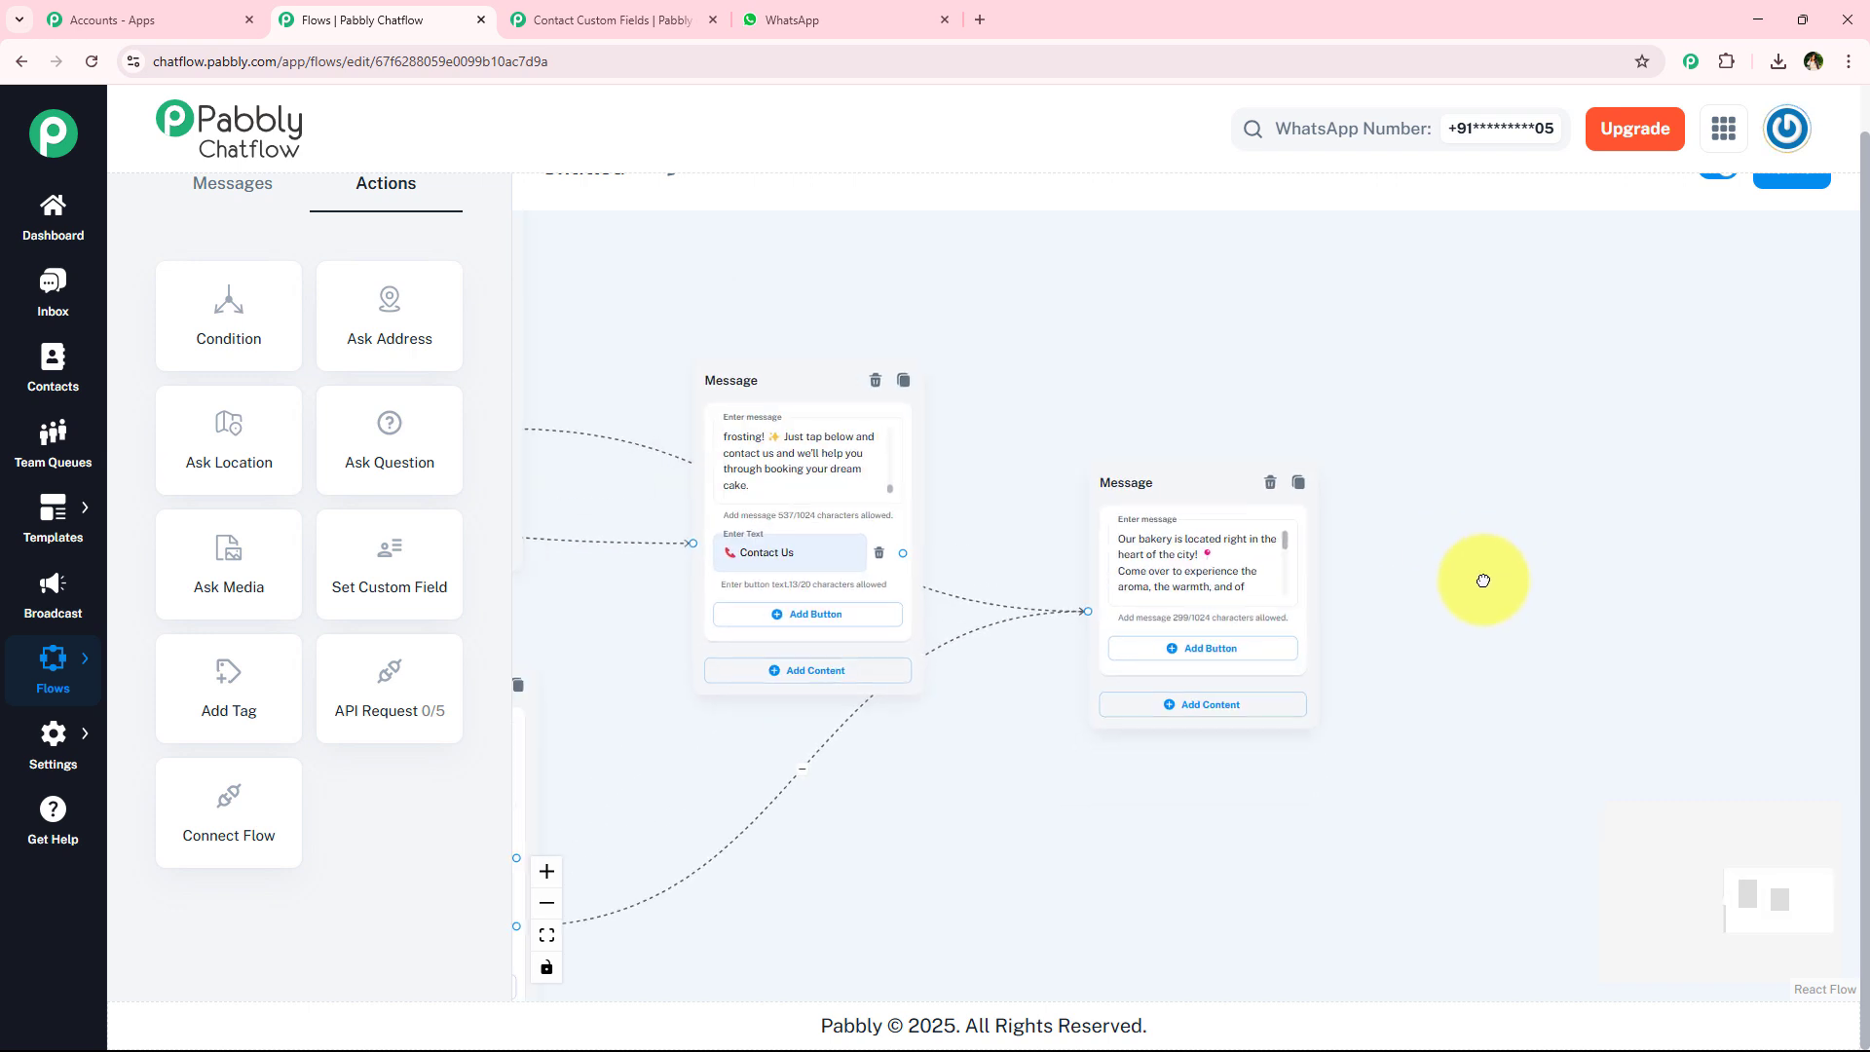
{"action": "left_click", "coordinate": [1162, 653]}
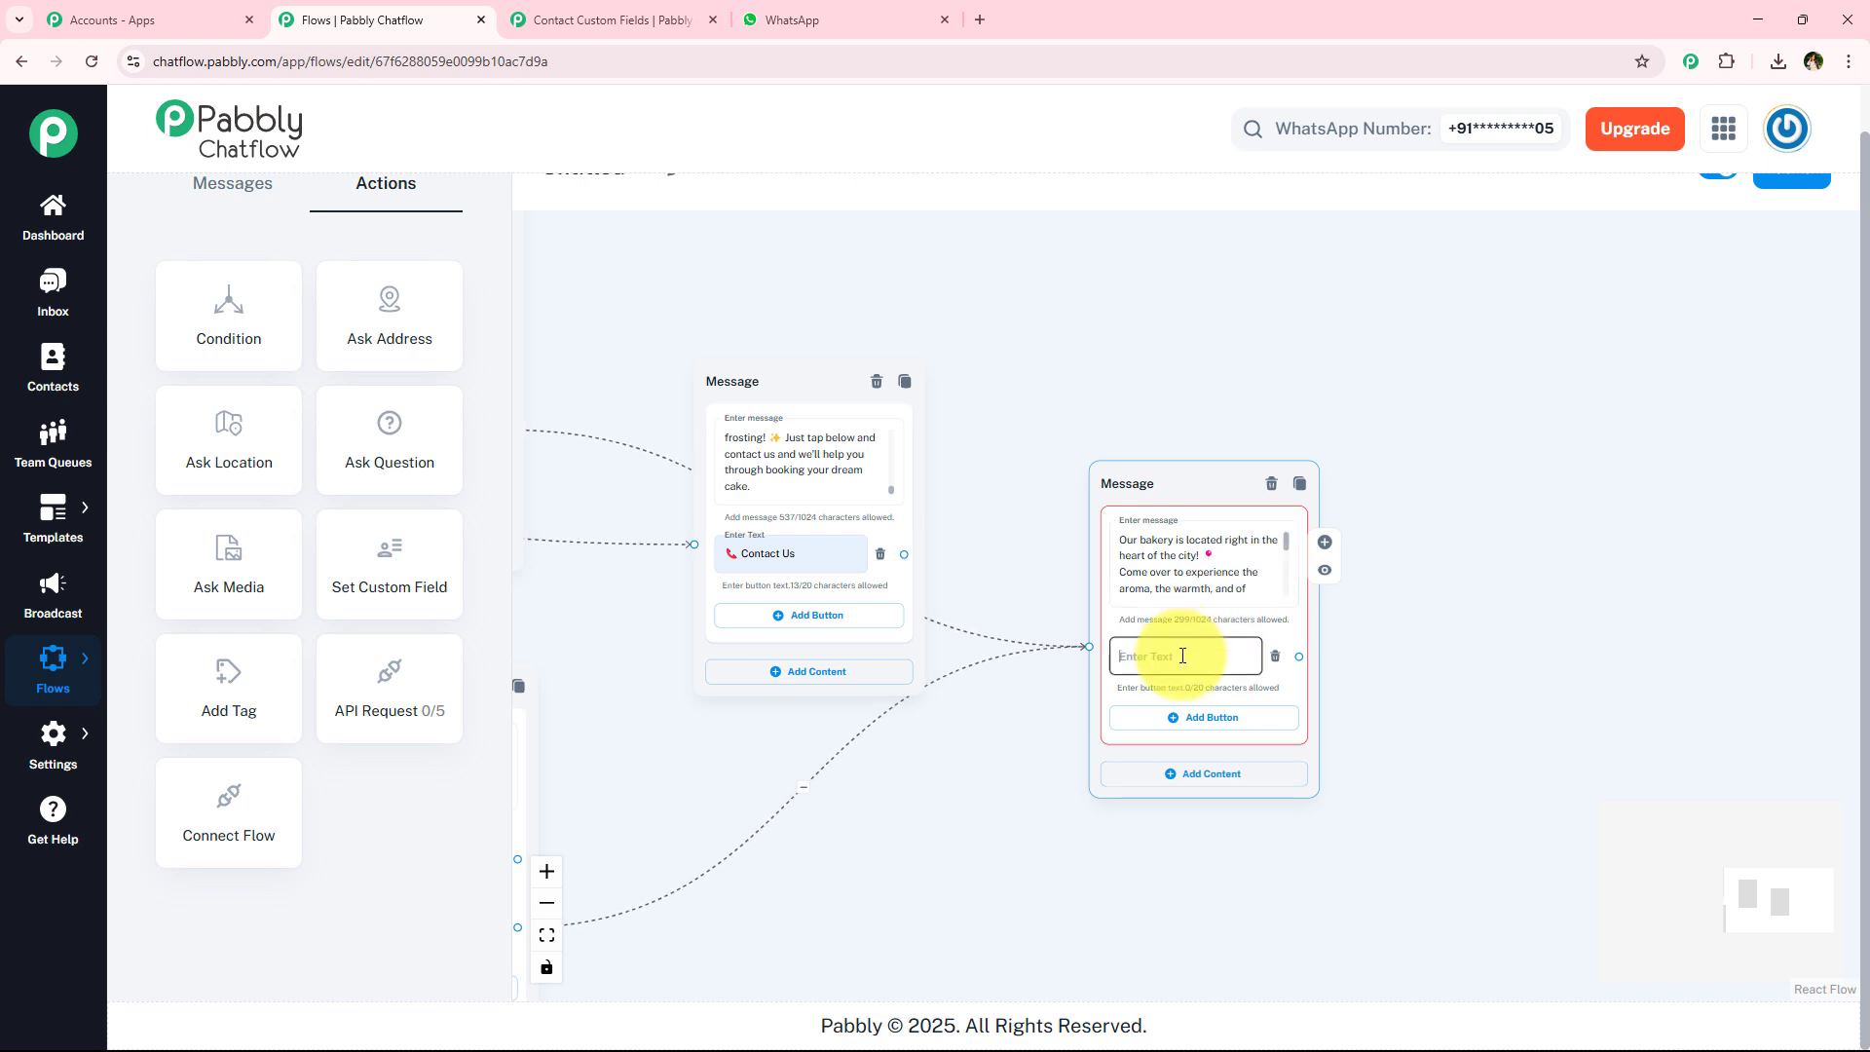
{"action": "left_click", "coordinate": [1182, 655]}
{"action": "left_click", "coordinate": [812, 556]}
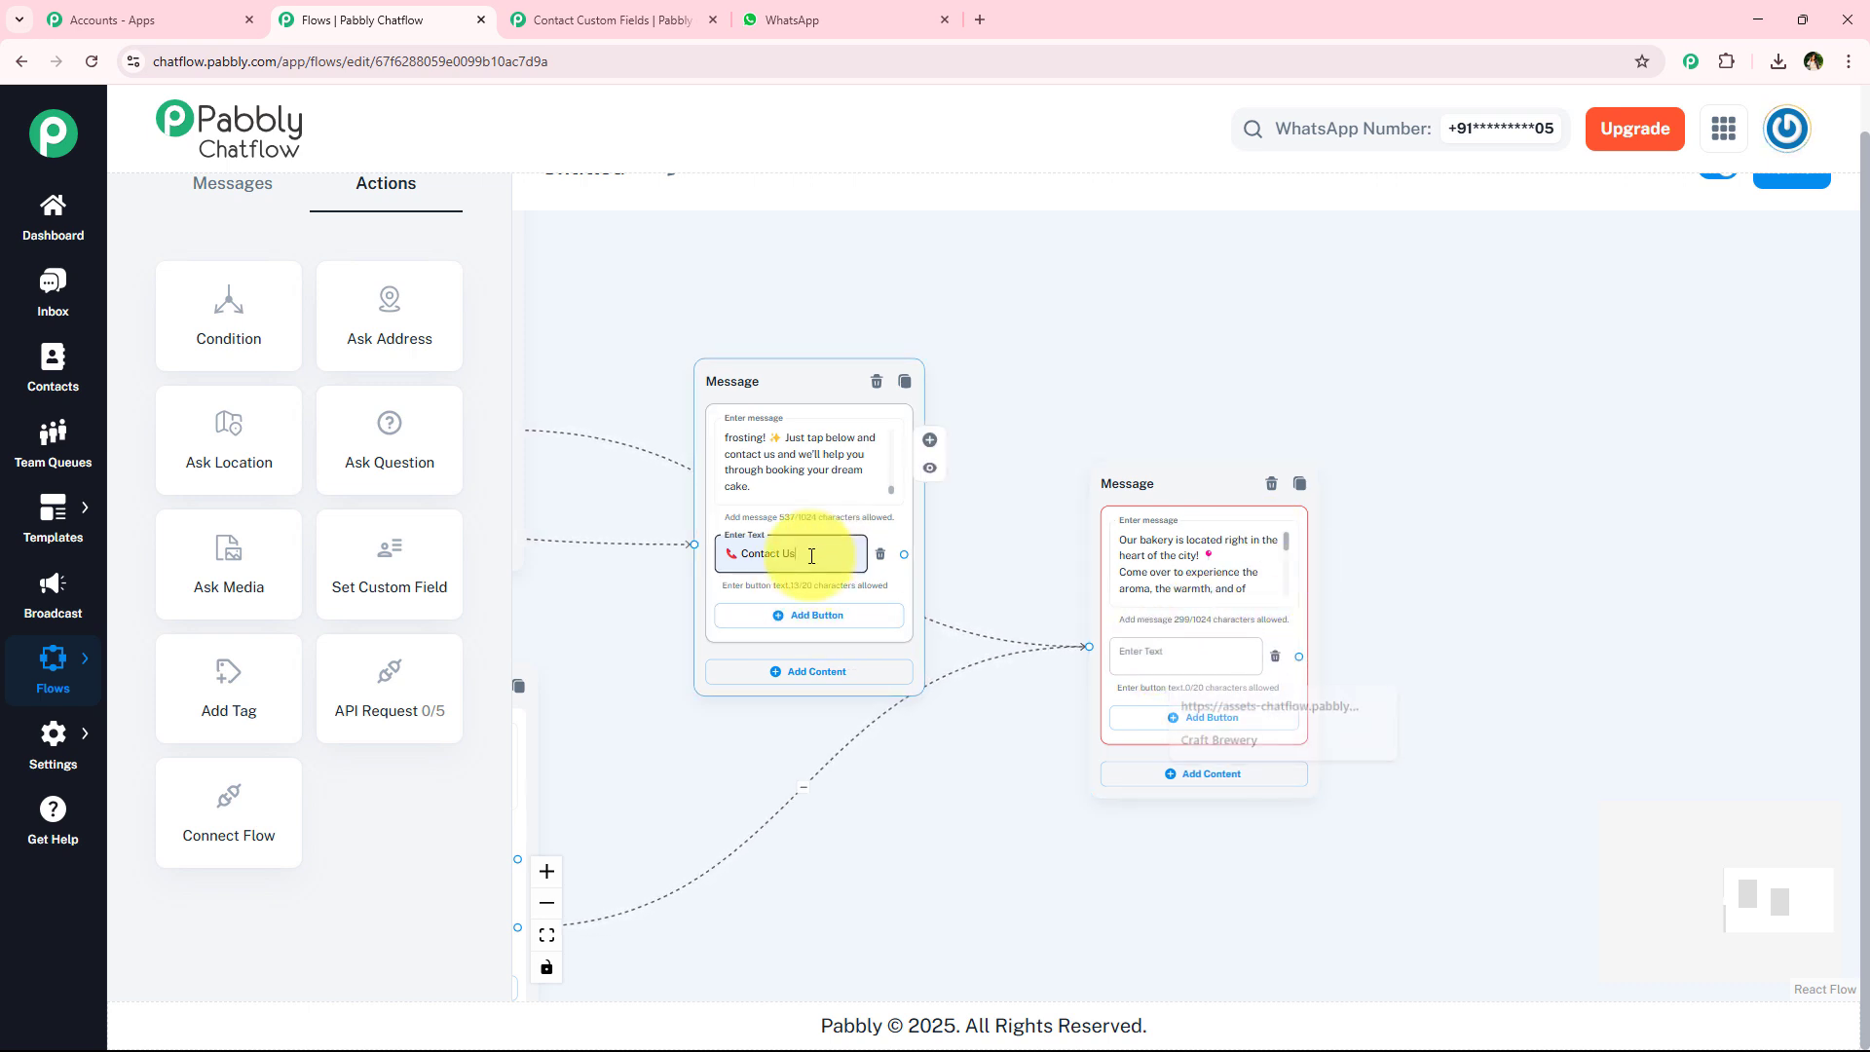
{"action": "left_click", "coordinate": [1141, 656]}
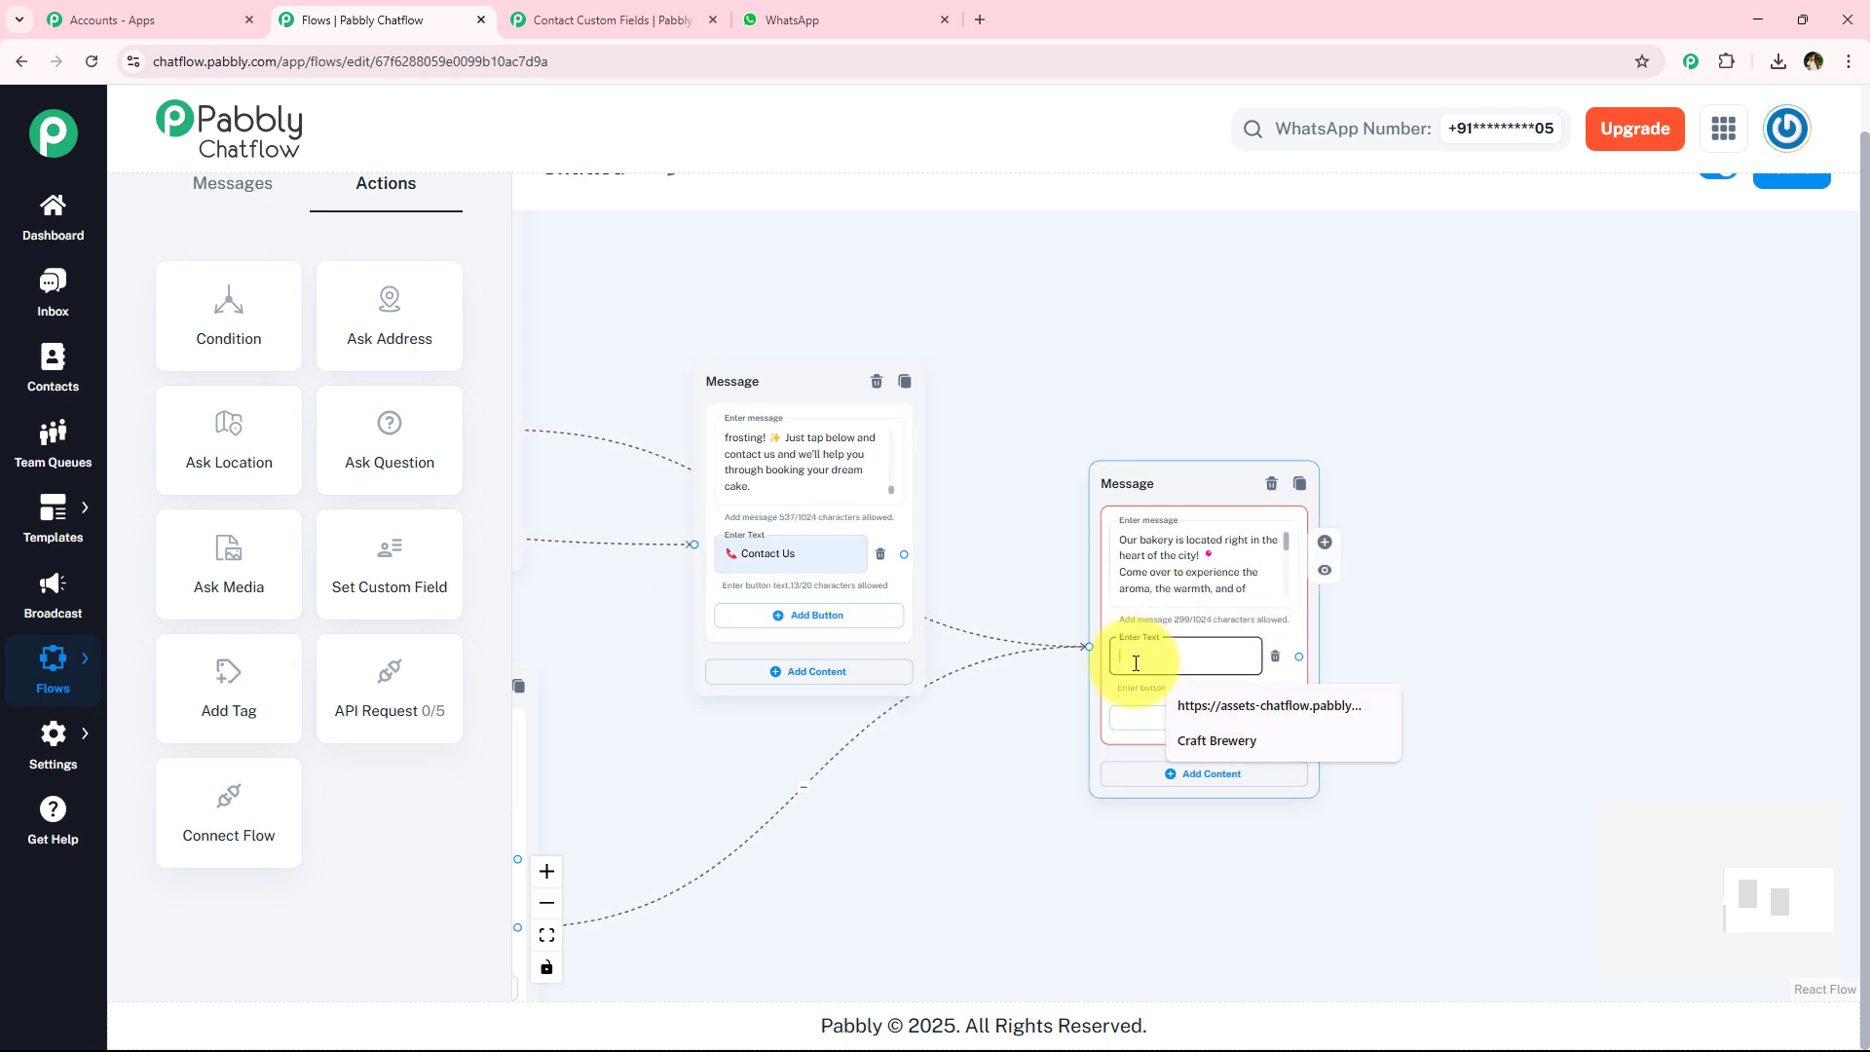
{"action": "type", "text": "📞 Contact Us"}
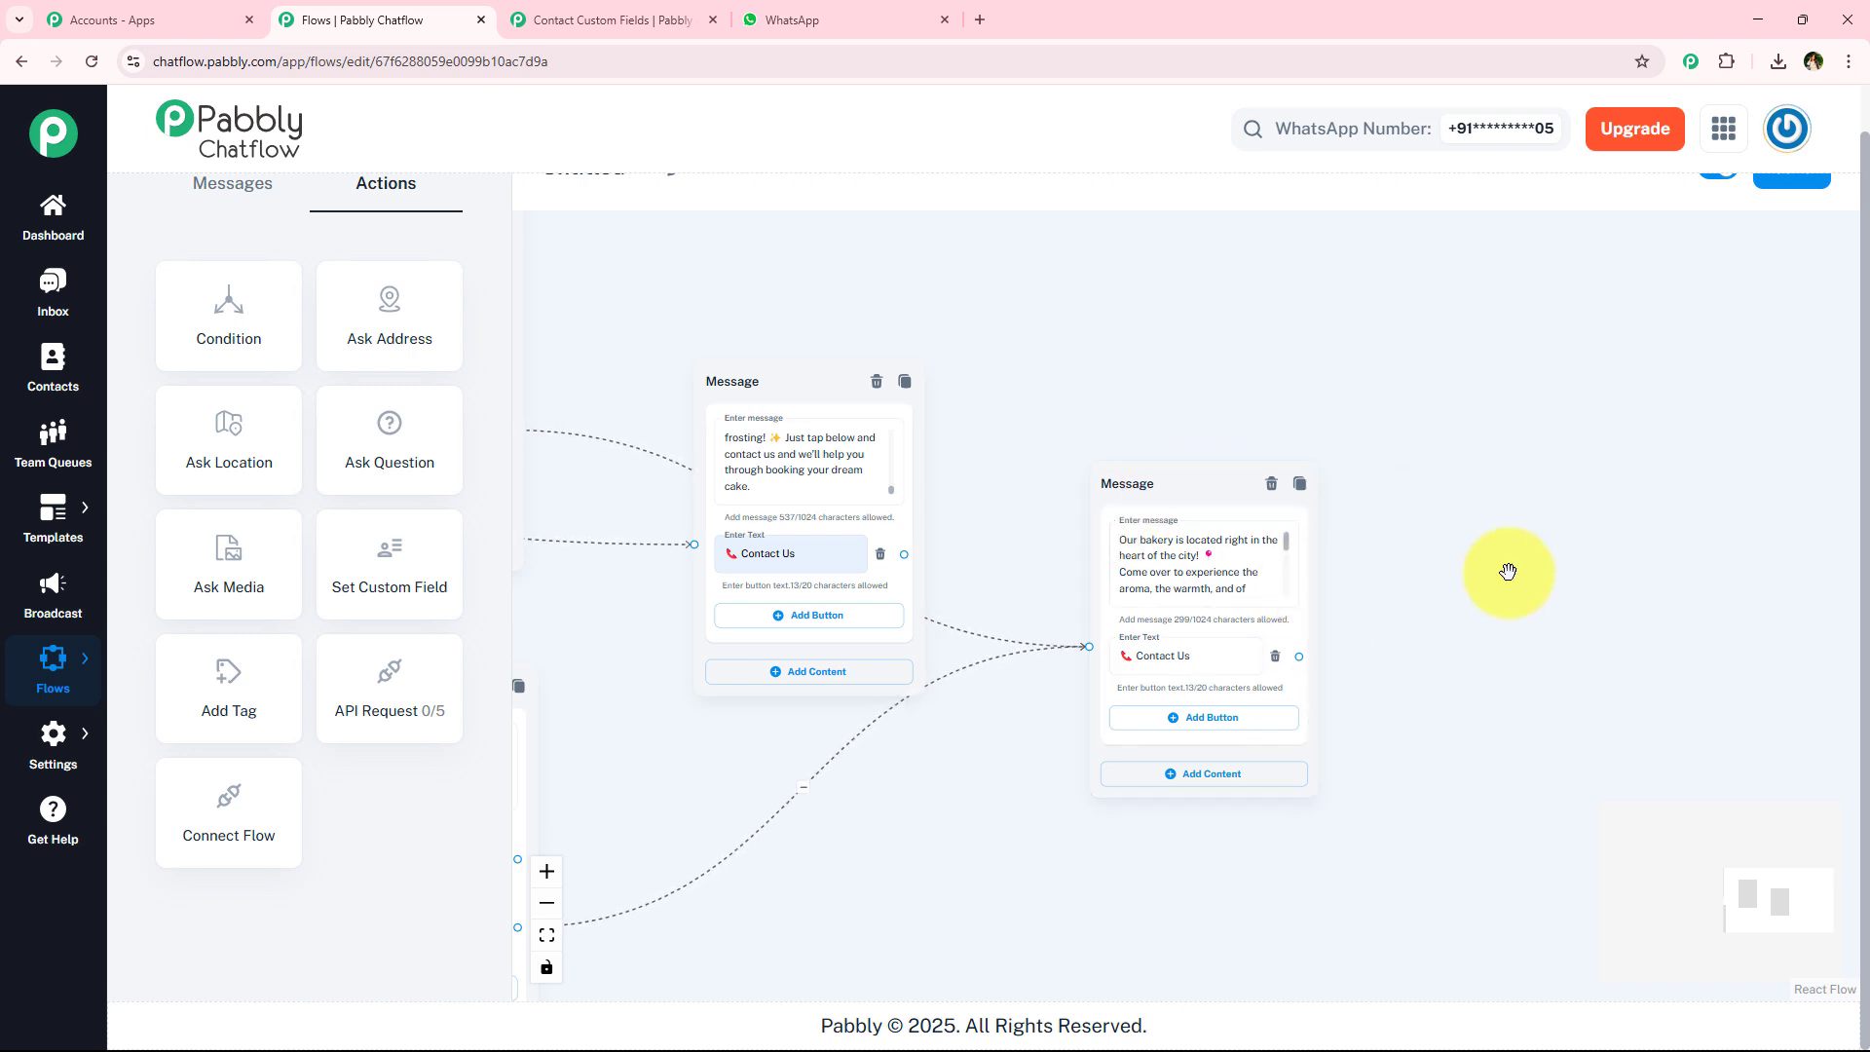
Connect the replies' Contact Us buttons to one shared new Message block with Text + Button content, placed beyond the location reply.
{"action": "scroll", "coordinate": [1500, 555], "scroll_direction": "down", "scroll_amount": 3}
{"action": "left_click_drag", "start_coordinate": [1470, 523], "coordinate": [1502, 523]}
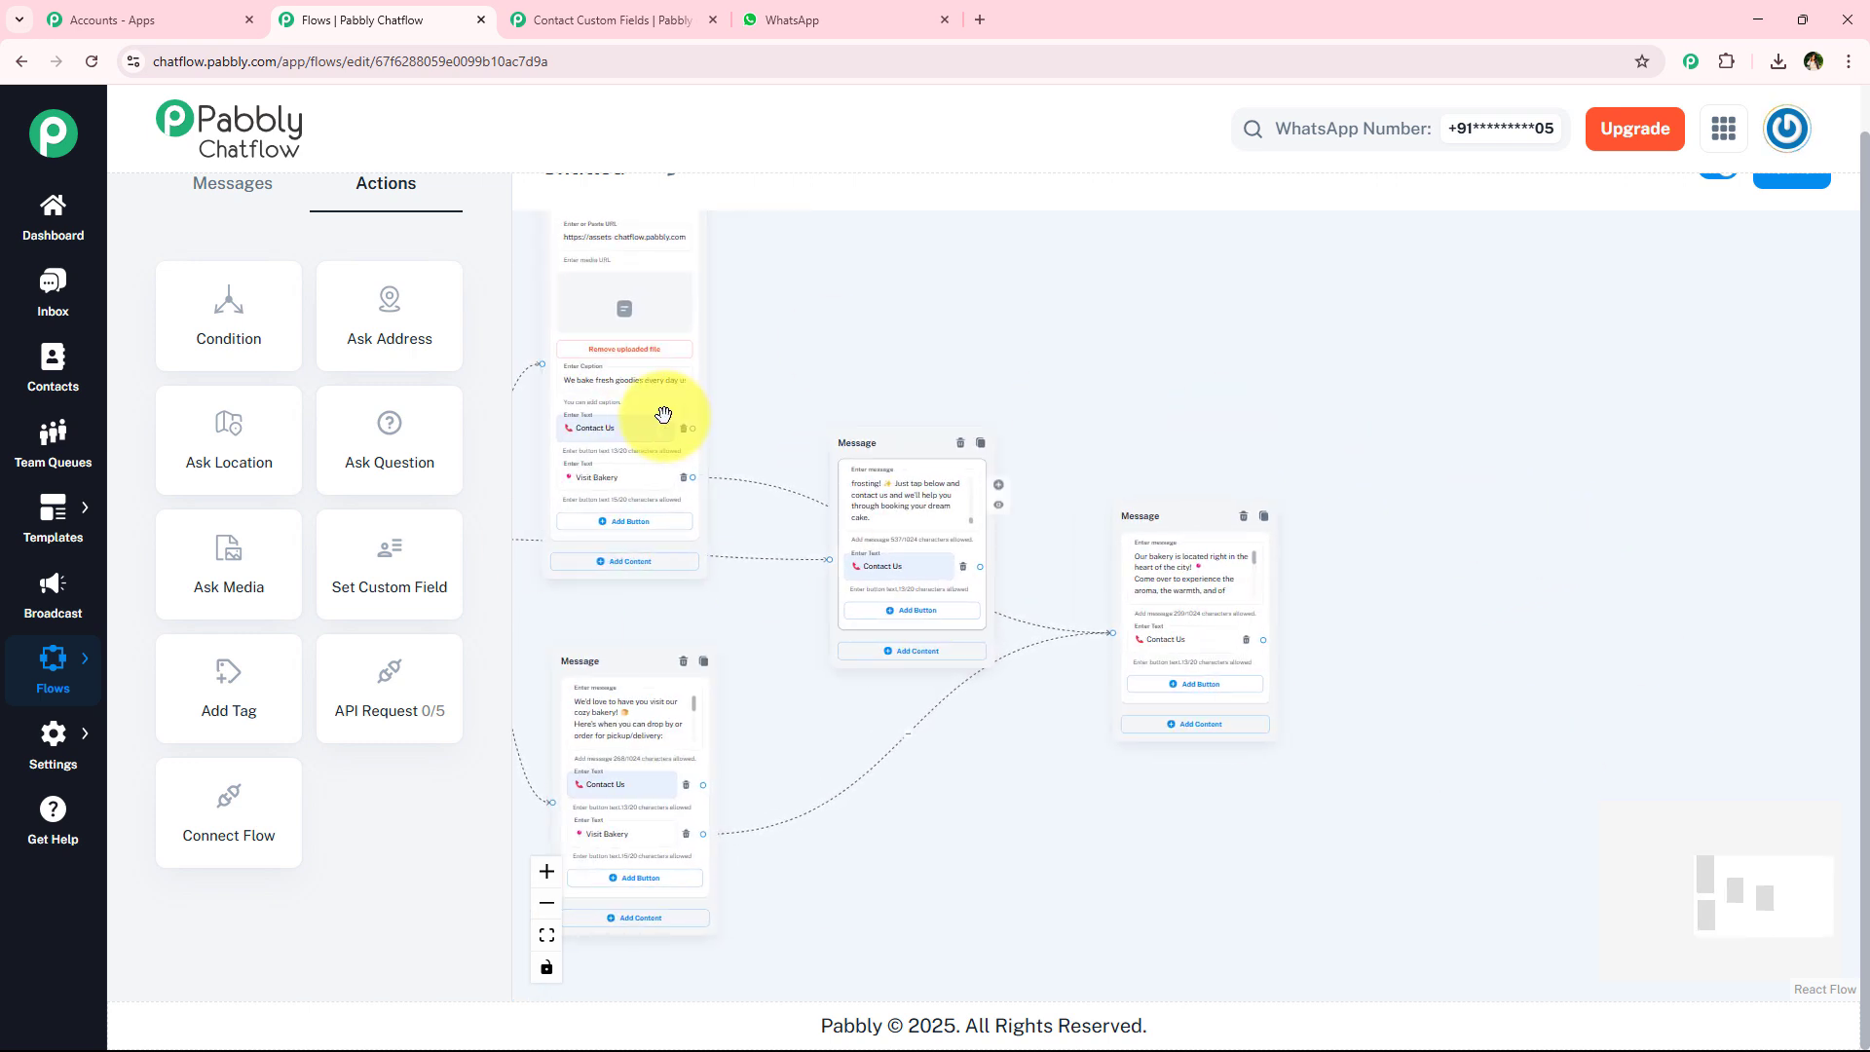
{"action": "left_click_drag", "start_coordinate": [1126, 482], "coordinate": [1429, 563]}
{"action": "left_click", "coordinate": [1341, 629]}
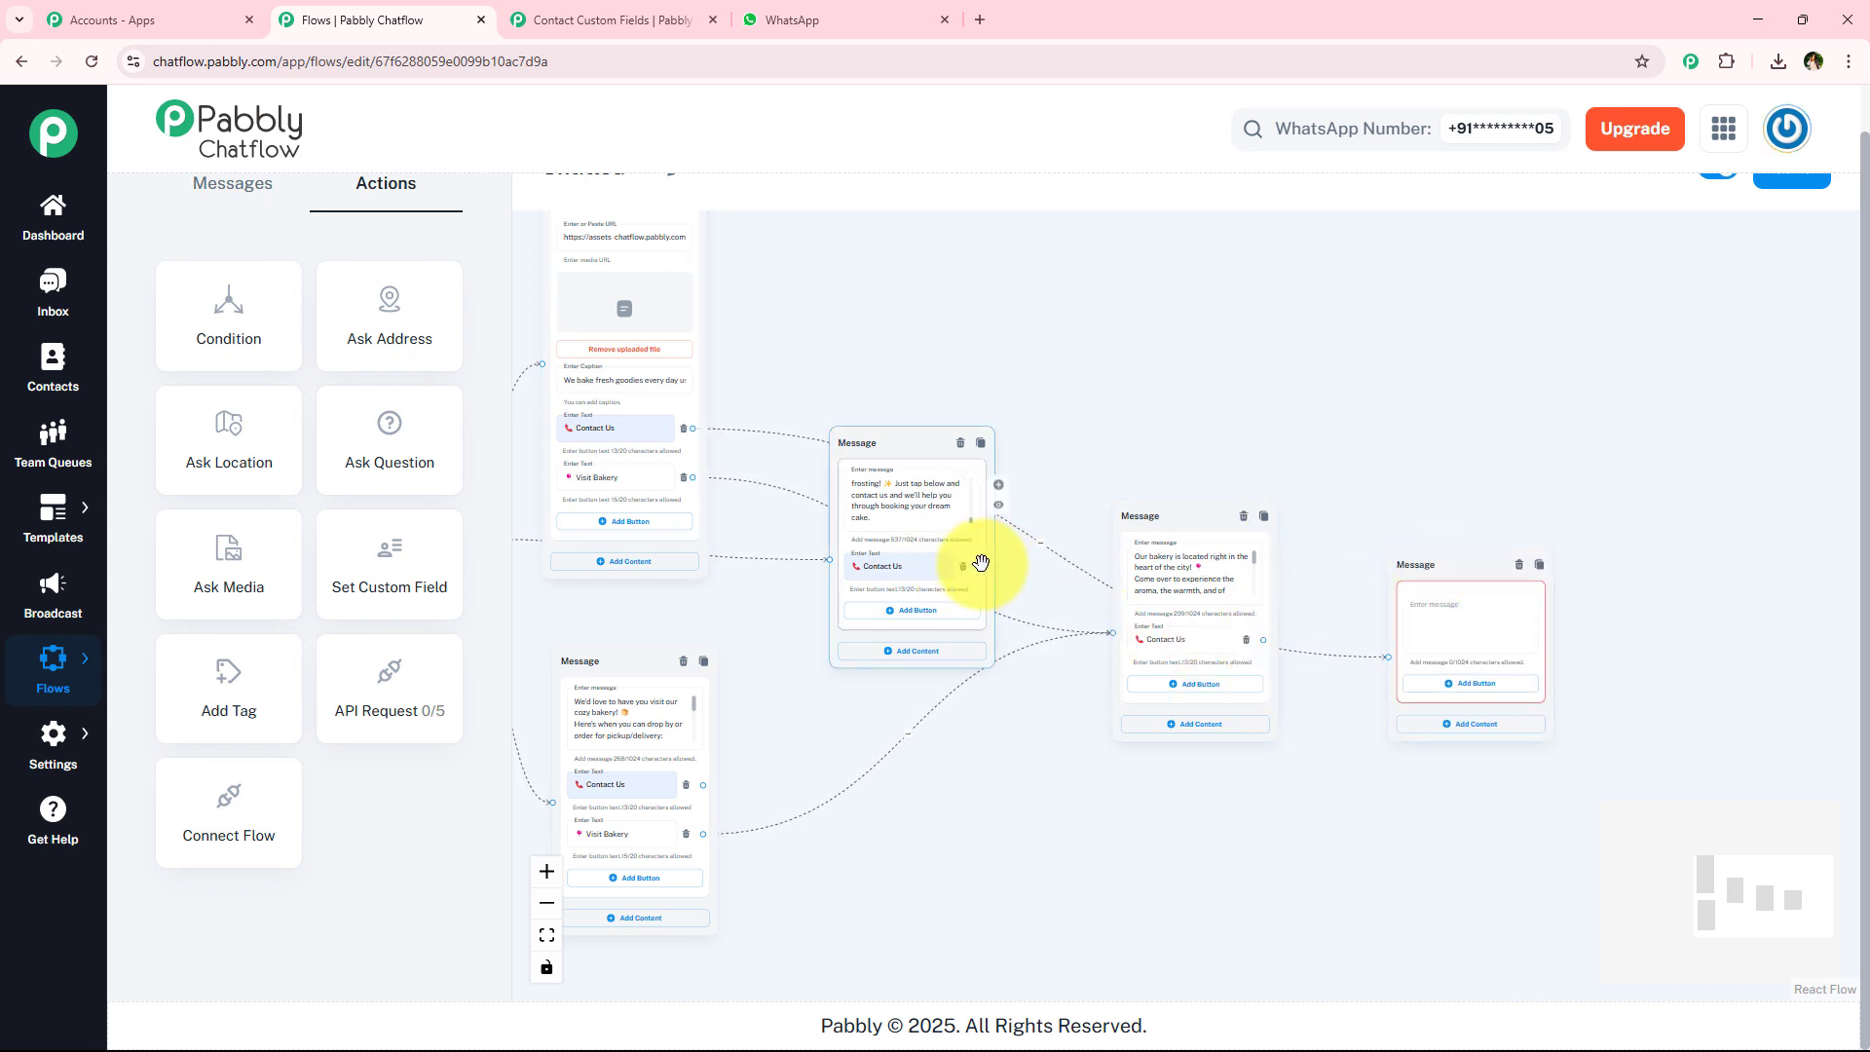
{"action": "left_click_drag", "start_coordinate": [1301, 618], "coordinate": [1352, 661]}
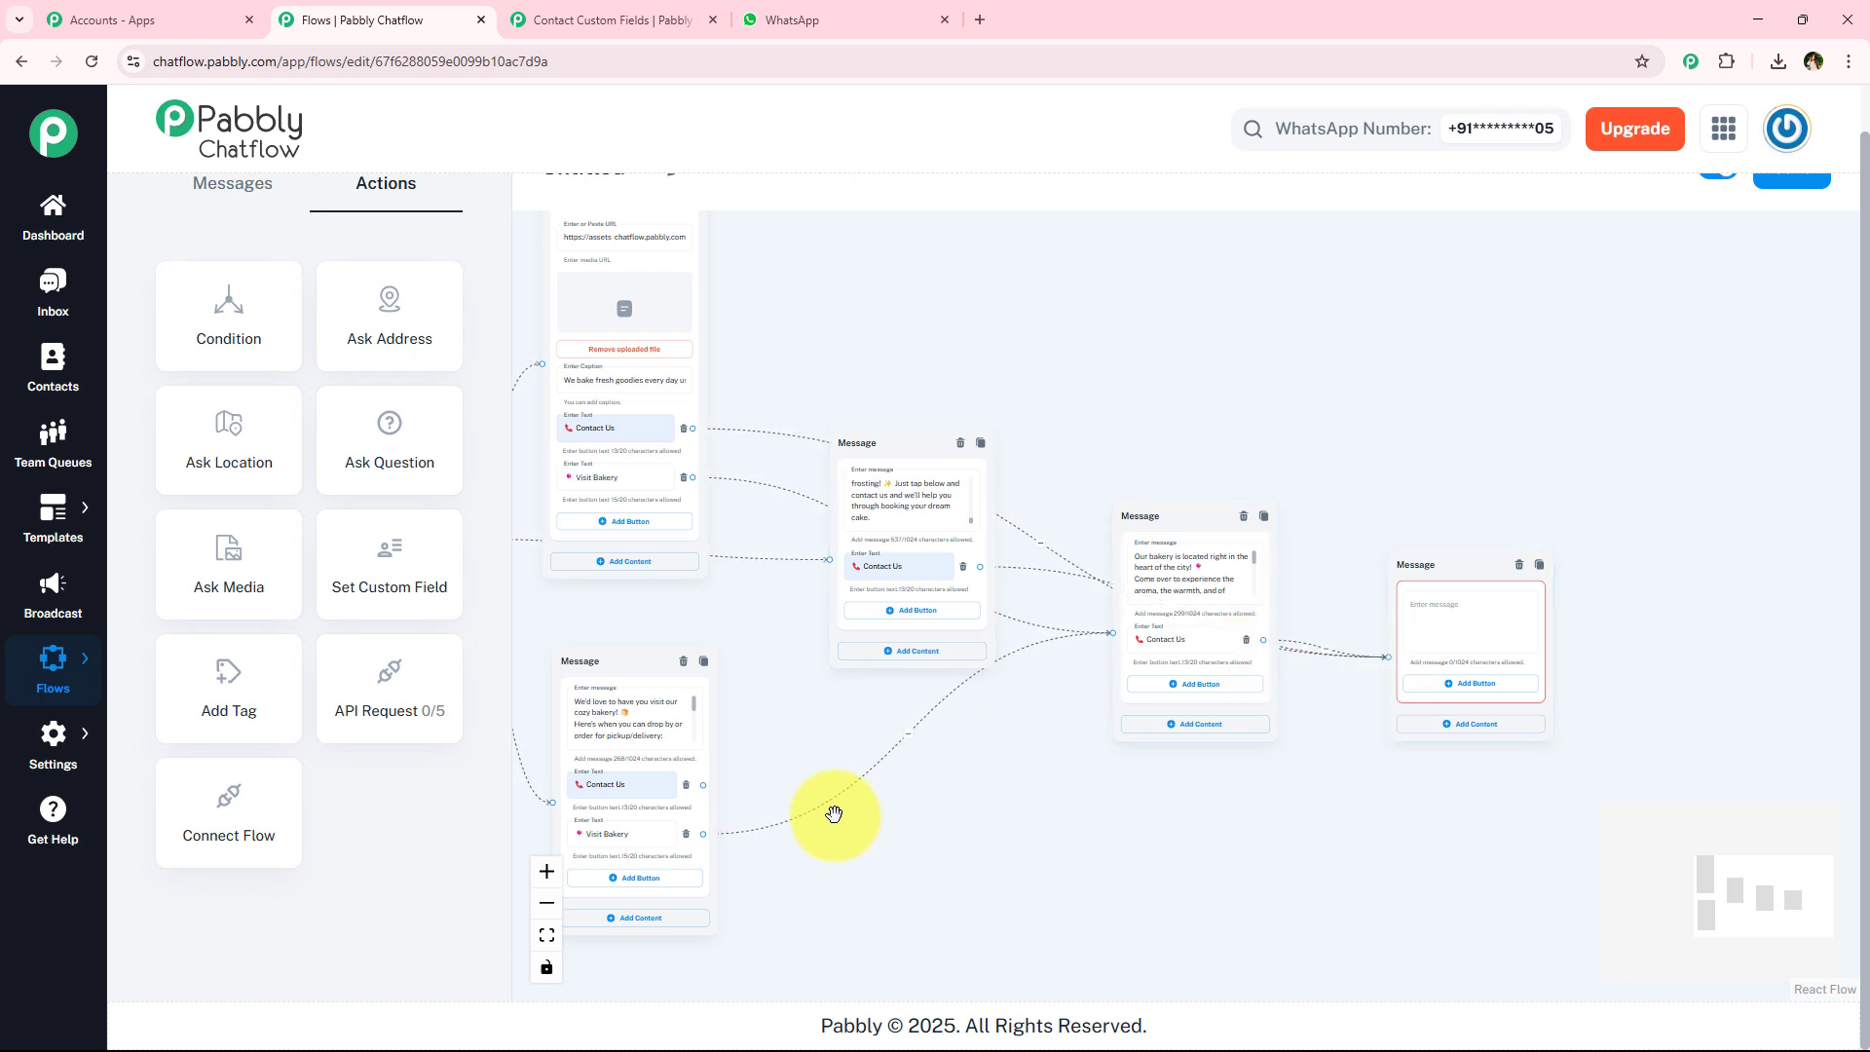
{"action": "left_click_drag", "start_coordinate": [769, 784], "coordinate": [1390, 663]}
Enter the Contact Us reply text beginning "Need help, want to place a bulk order, or have a flavor in mind?".
{"action": "scroll", "coordinate": [1348, 801], "scroll_direction": "up", "scroll_amount": 2}
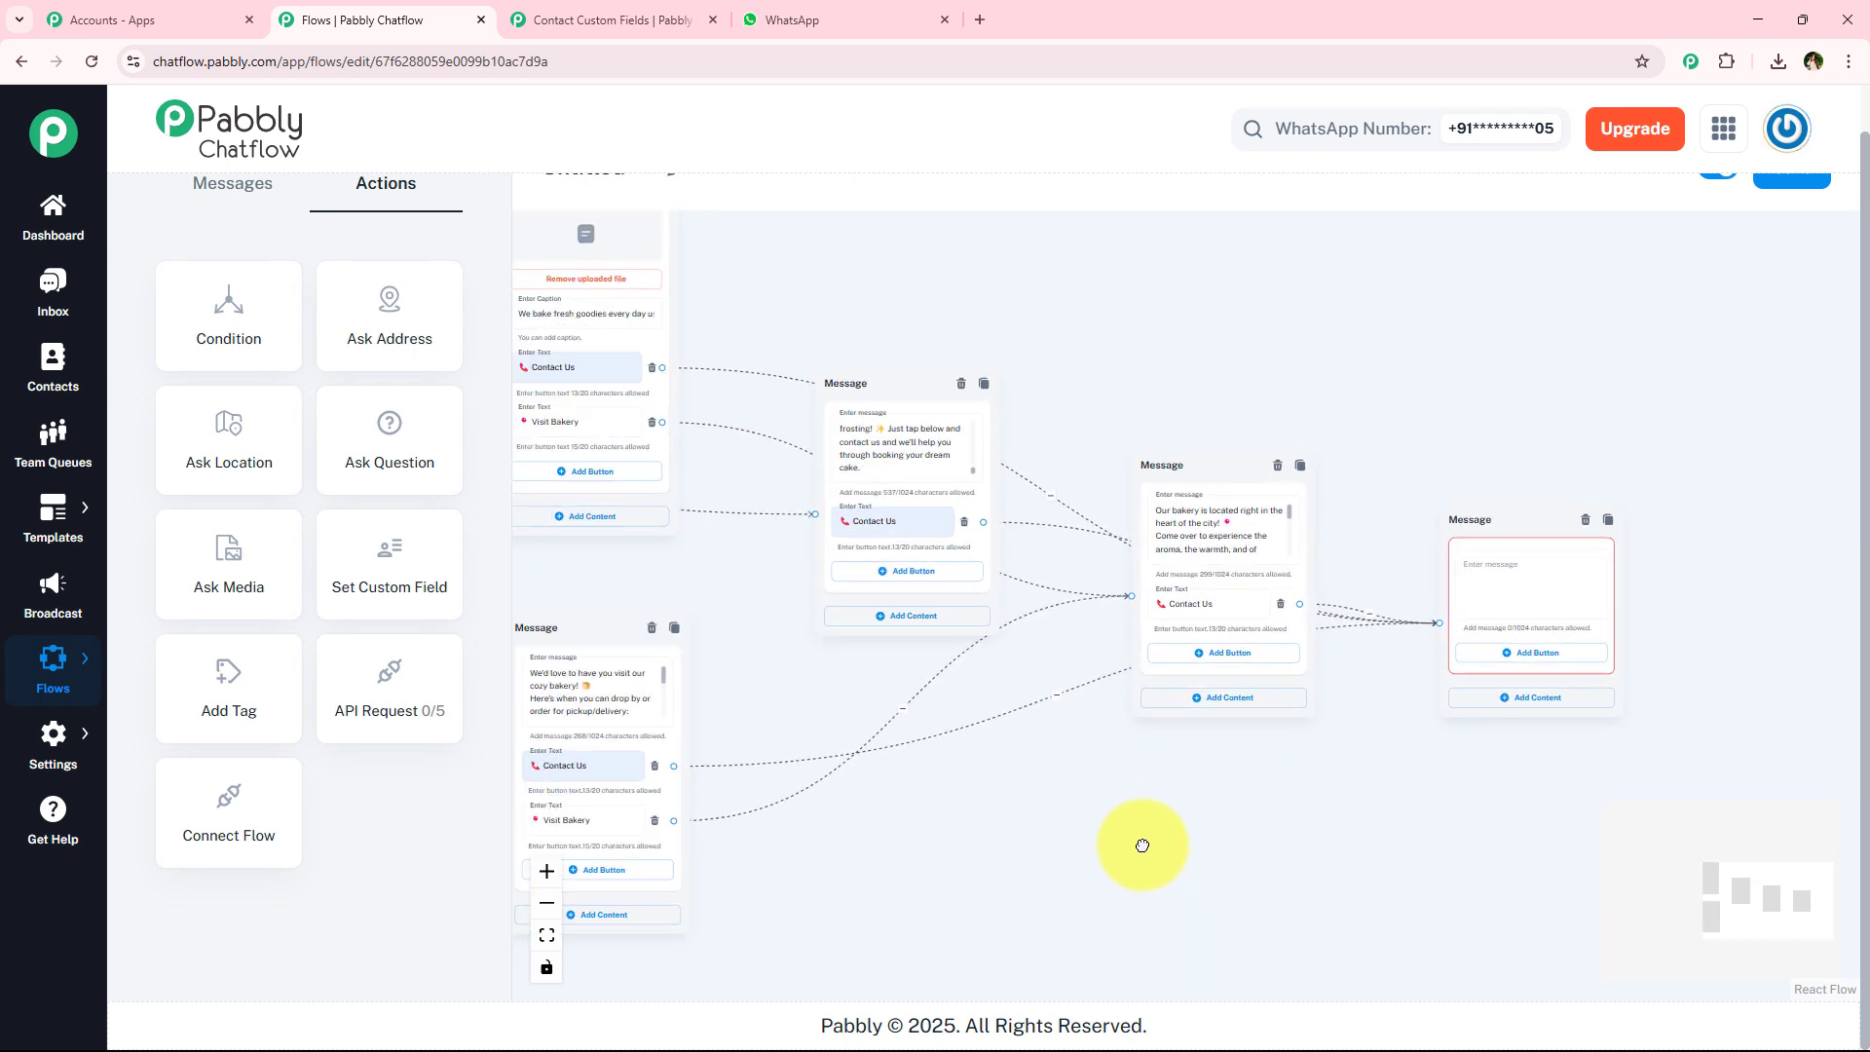
{"action": "left_click_drag", "start_coordinate": [1015, 852], "coordinate": [731, 814]}
{"action": "scroll", "coordinate": [754, 818], "scroll_direction": "up", "scroll_amount": 2}
{"action": "left_click_drag", "start_coordinate": [939, 814], "coordinate": [752, 851]}
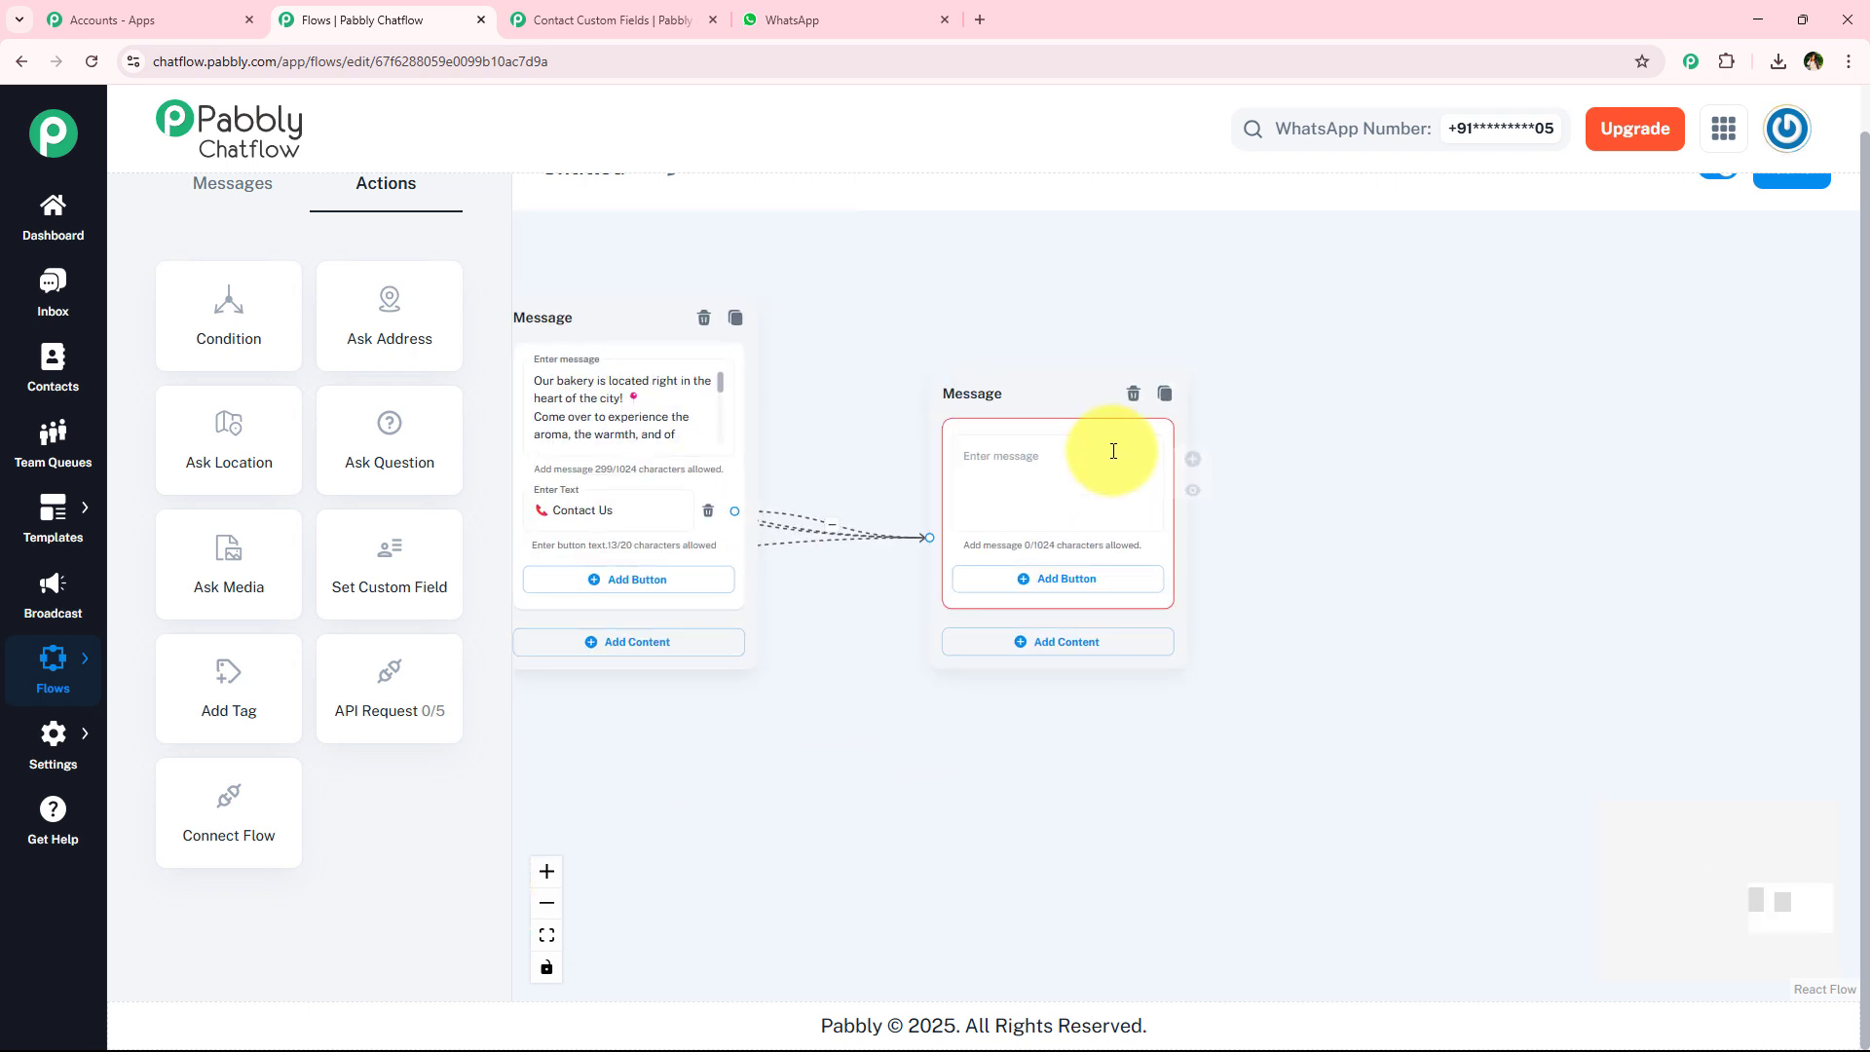
{"action": "scroll", "coordinate": [1324, 559], "scroll_direction": "up", "scroll_amount": 2}
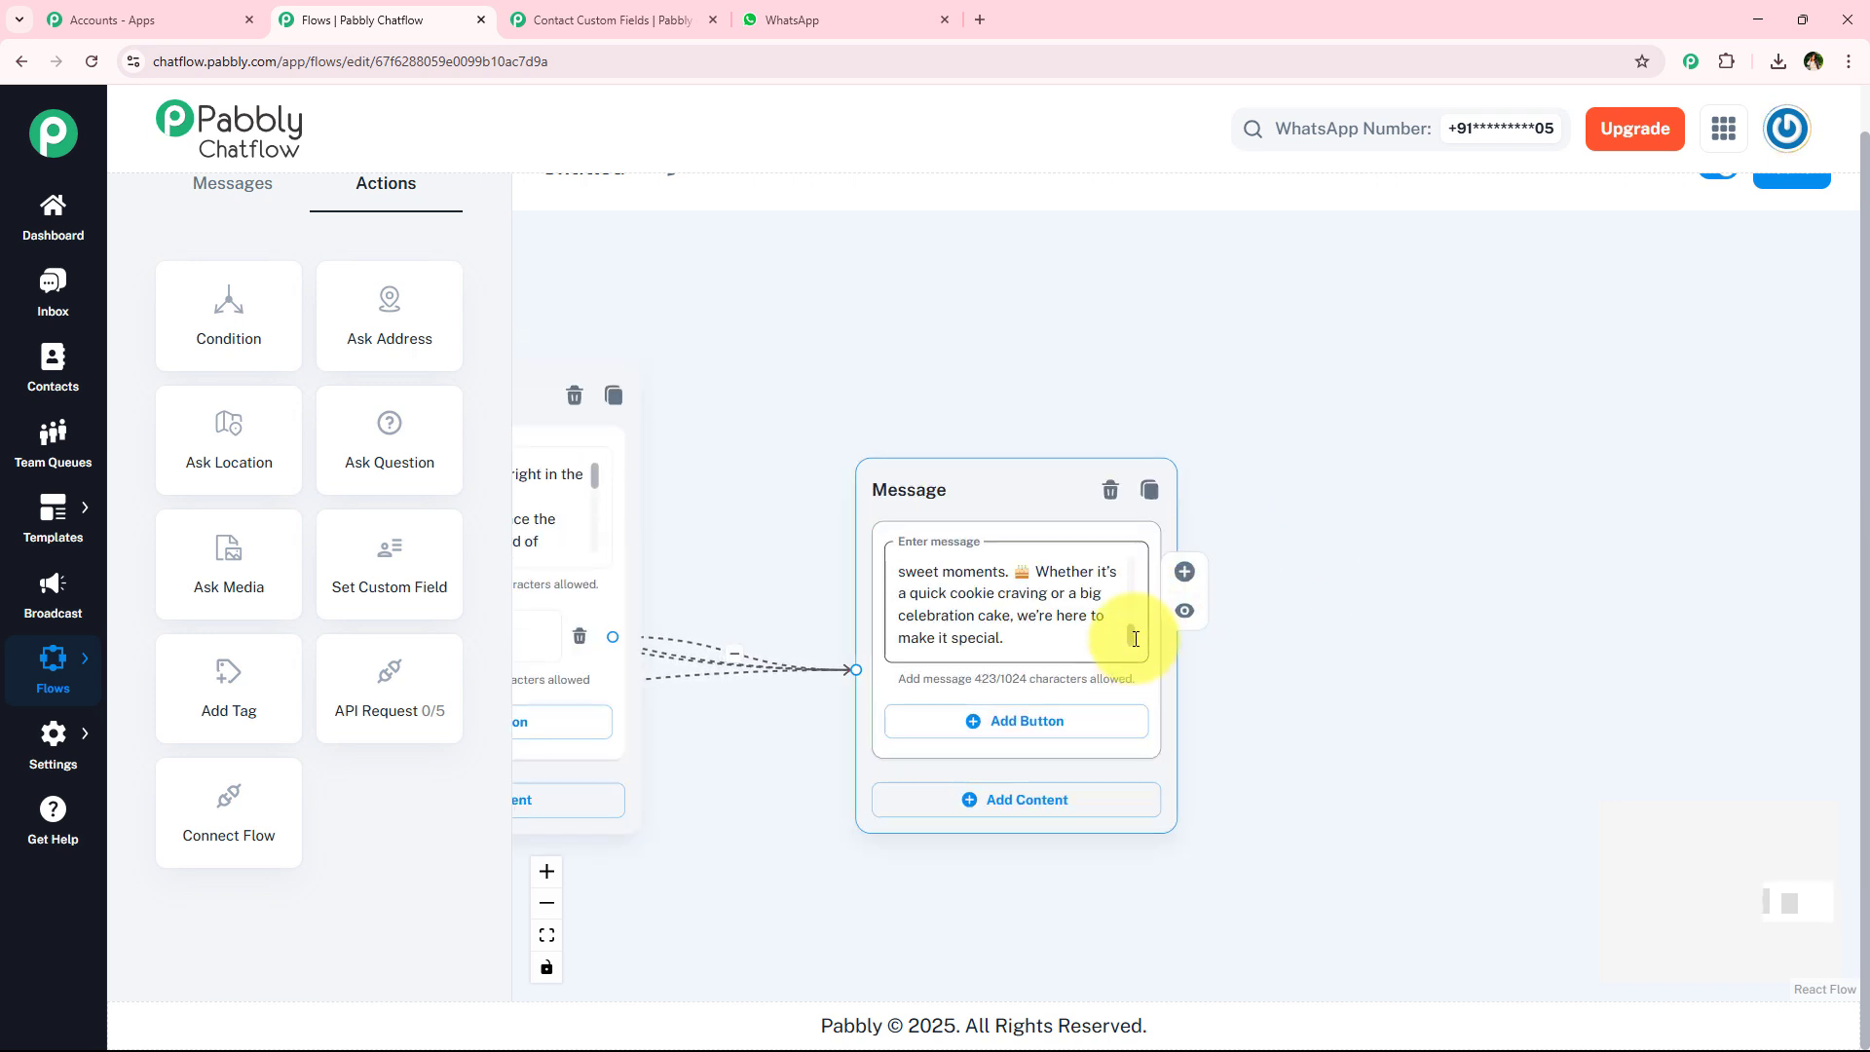
Review the whole flow from Flow Start through the questions and reply blocks, checking how they are connected.
{"action": "scroll", "coordinate": [1379, 416], "scroll_direction": "down", "scroll_amount": 6}
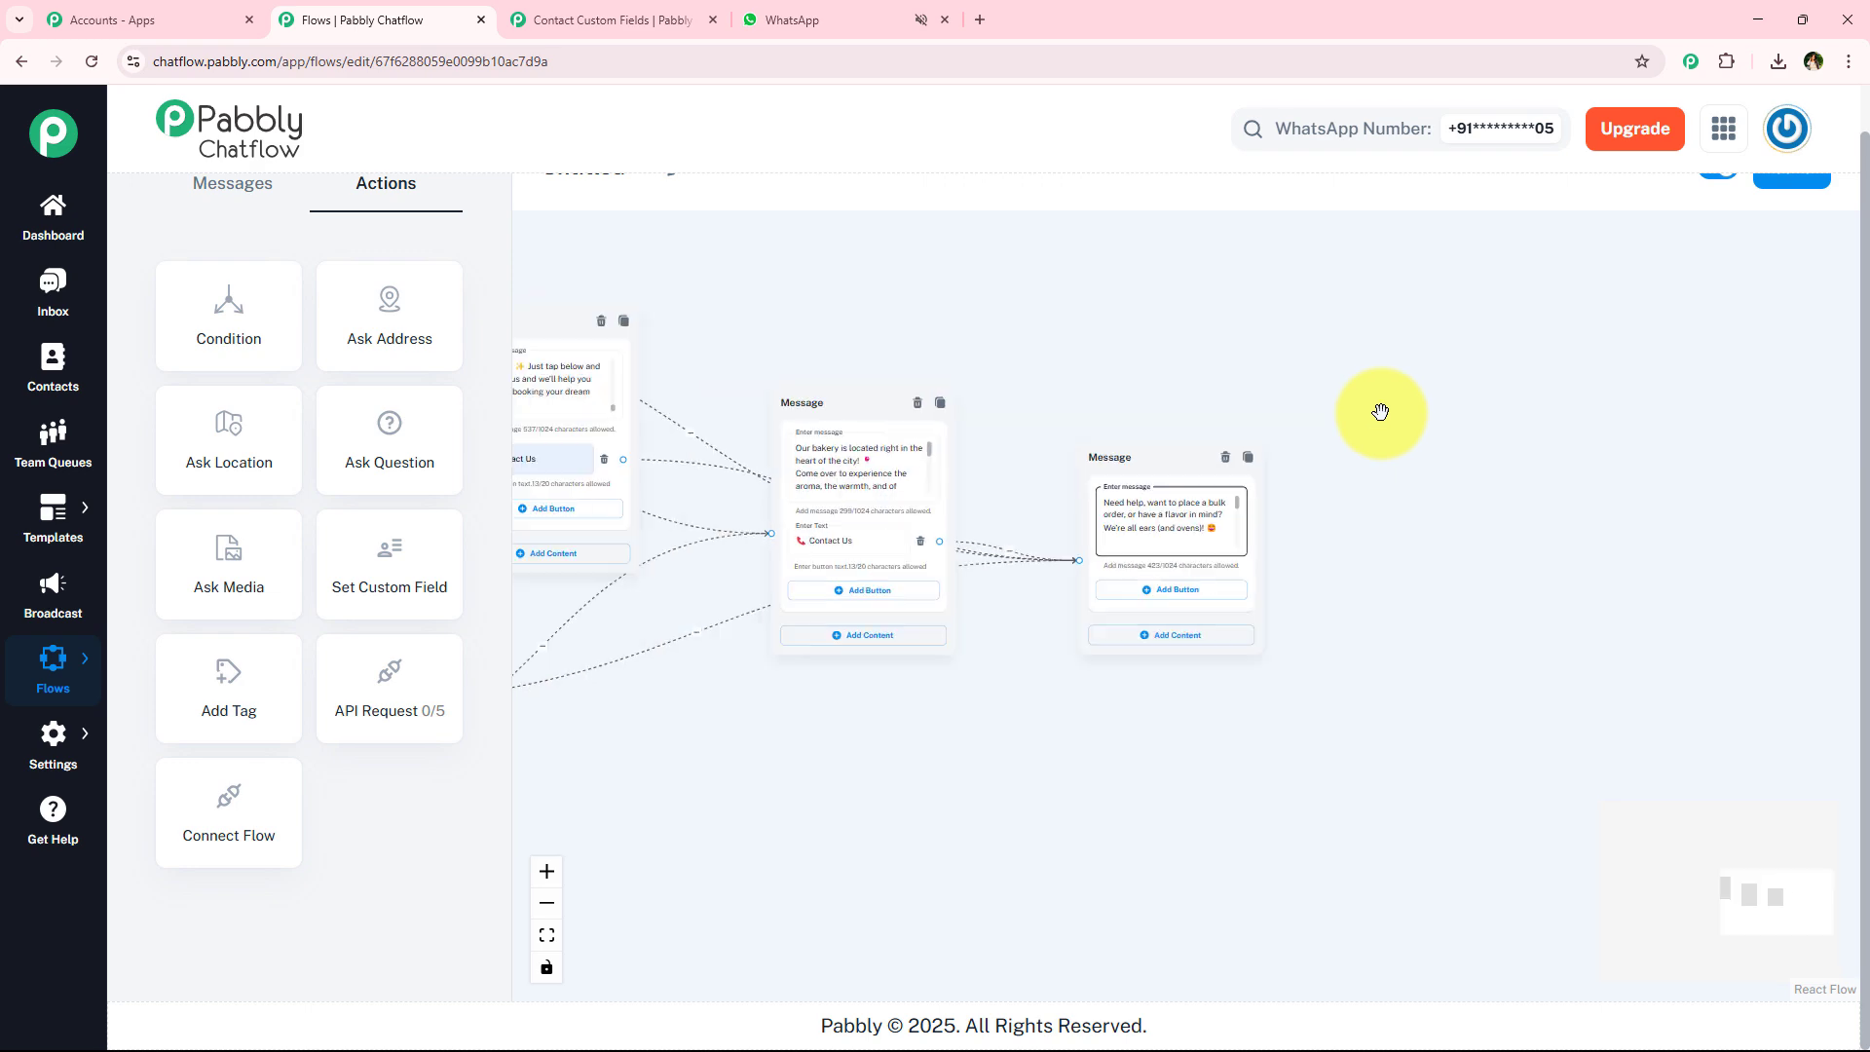
{"action": "left_click_drag", "start_coordinate": [1208, 376], "coordinate": [1512, 492]}
{"action": "left_click_drag", "start_coordinate": [1091, 325], "coordinate": [1604, 423]}
{"action": "left_click_drag", "start_coordinate": [978, 417], "coordinate": [1451, 443]}
{"action": "left_click_drag", "start_coordinate": [1052, 442], "coordinate": [697, 396]}
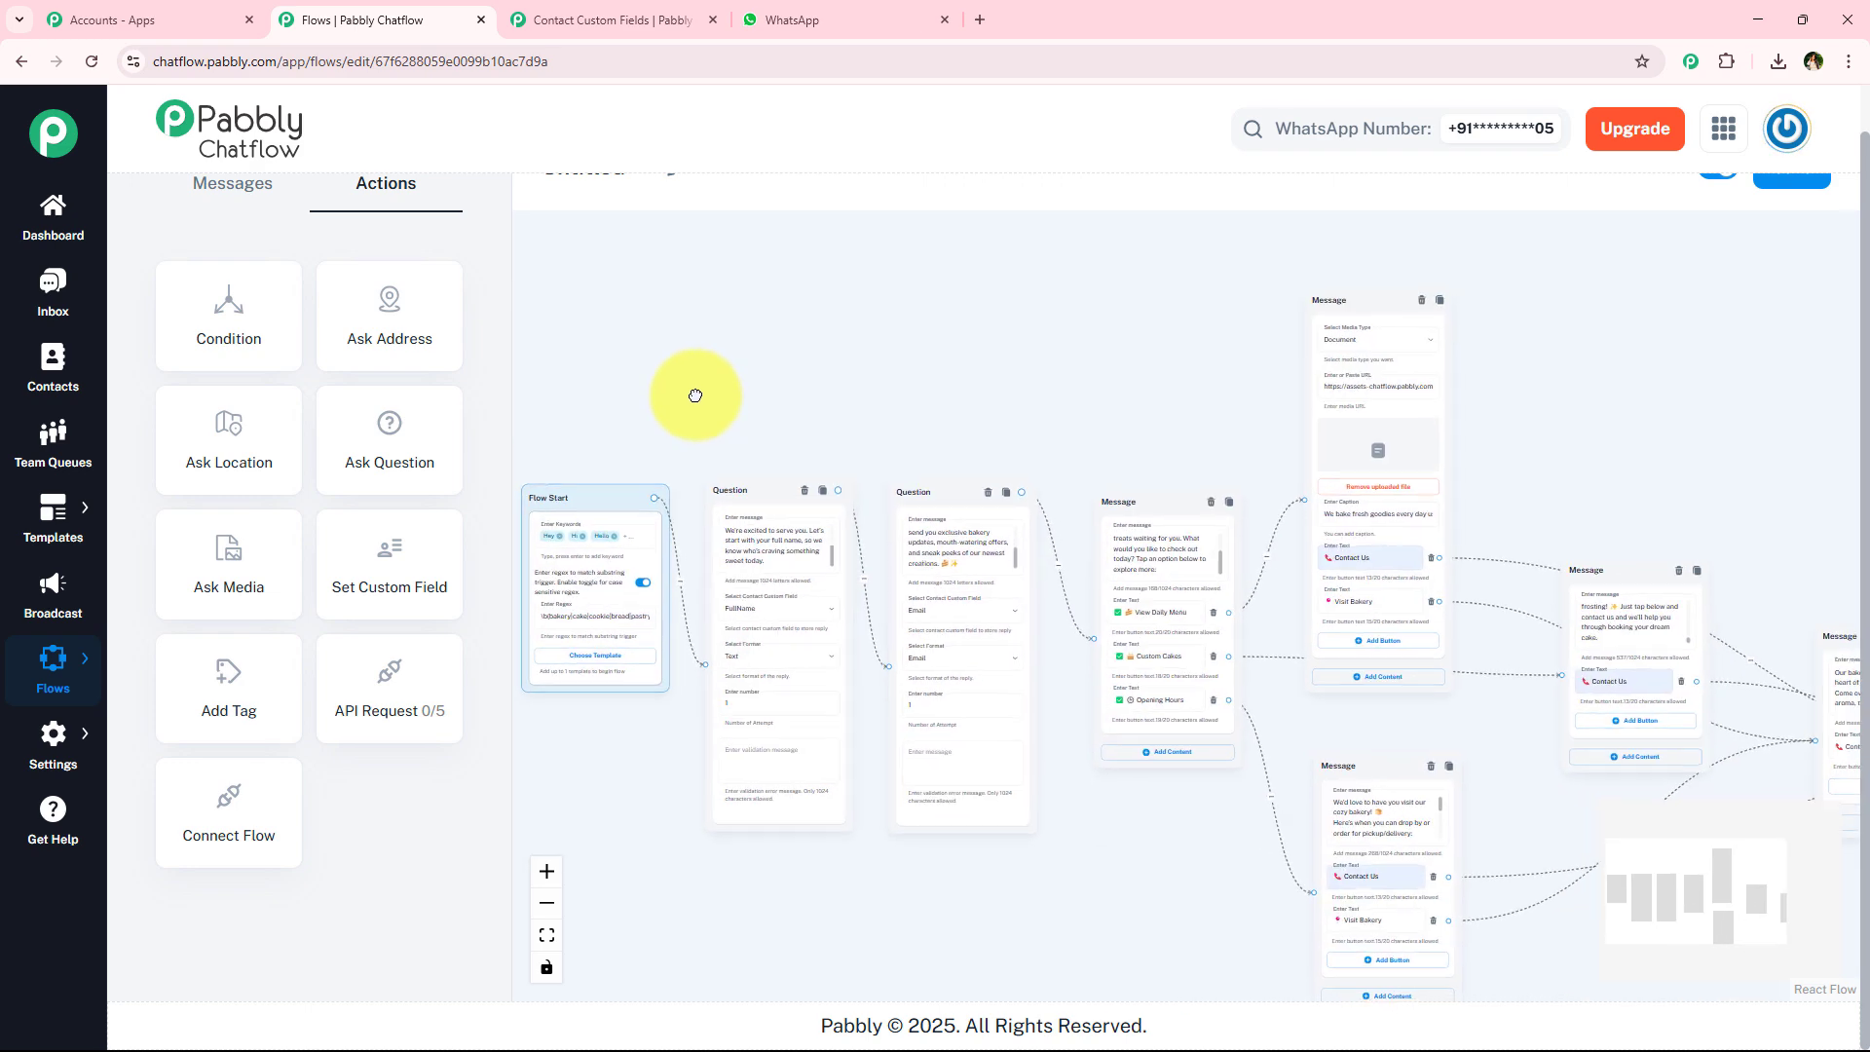
{"action": "left_click_drag", "start_coordinate": [1739, 397], "coordinate": [1142, 445]}
{"action": "left_click_drag", "start_coordinate": [608, 430], "coordinate": [863, 532]}
{"action": "scroll", "coordinate": [637, 212], "scroll_direction": "up", "scroll_amount": 2}
{"action": "scroll", "coordinate": [668, 265], "scroll_direction": "down", "scroll_amount": 2}
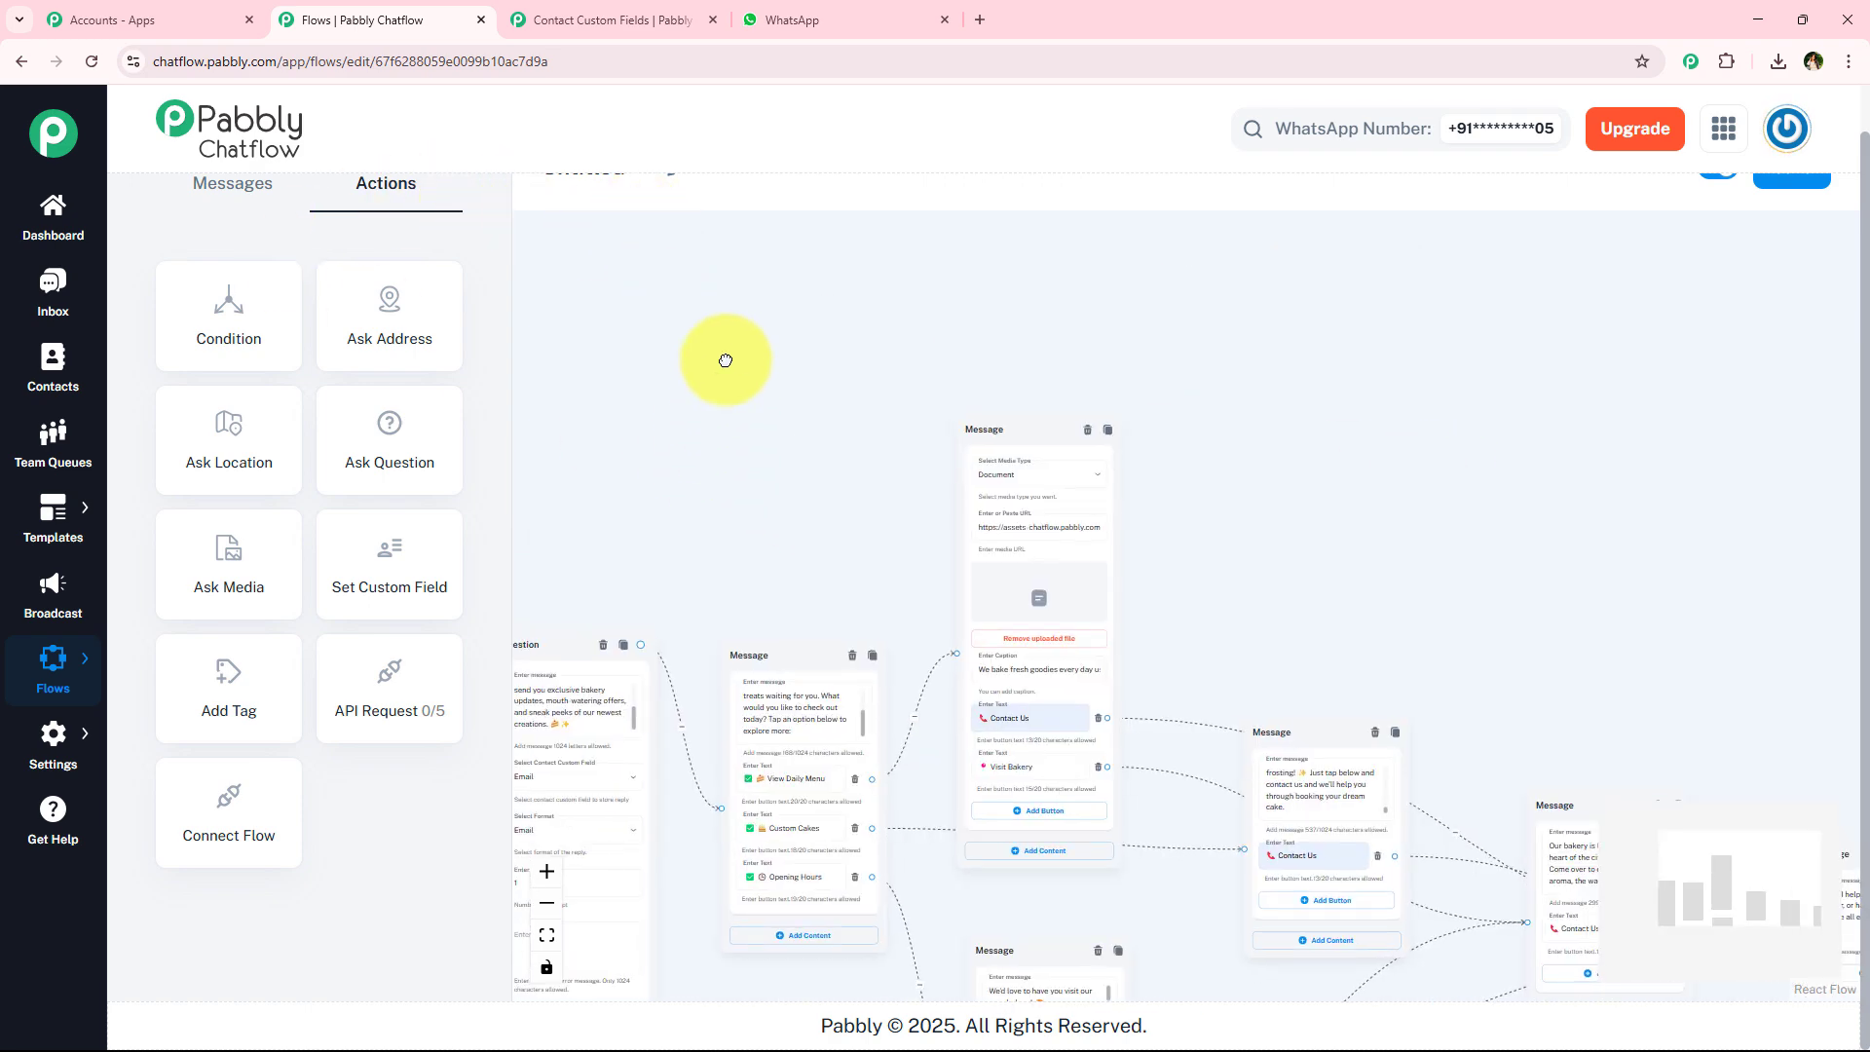
{"action": "left_click_drag", "start_coordinate": [690, 424], "coordinate": [732, 301]}
Rename the flow as Bakery and save it, dismissing the notification.
{"action": "scroll", "coordinate": [678, 205], "scroll_direction": "up", "scroll_amount": 1}
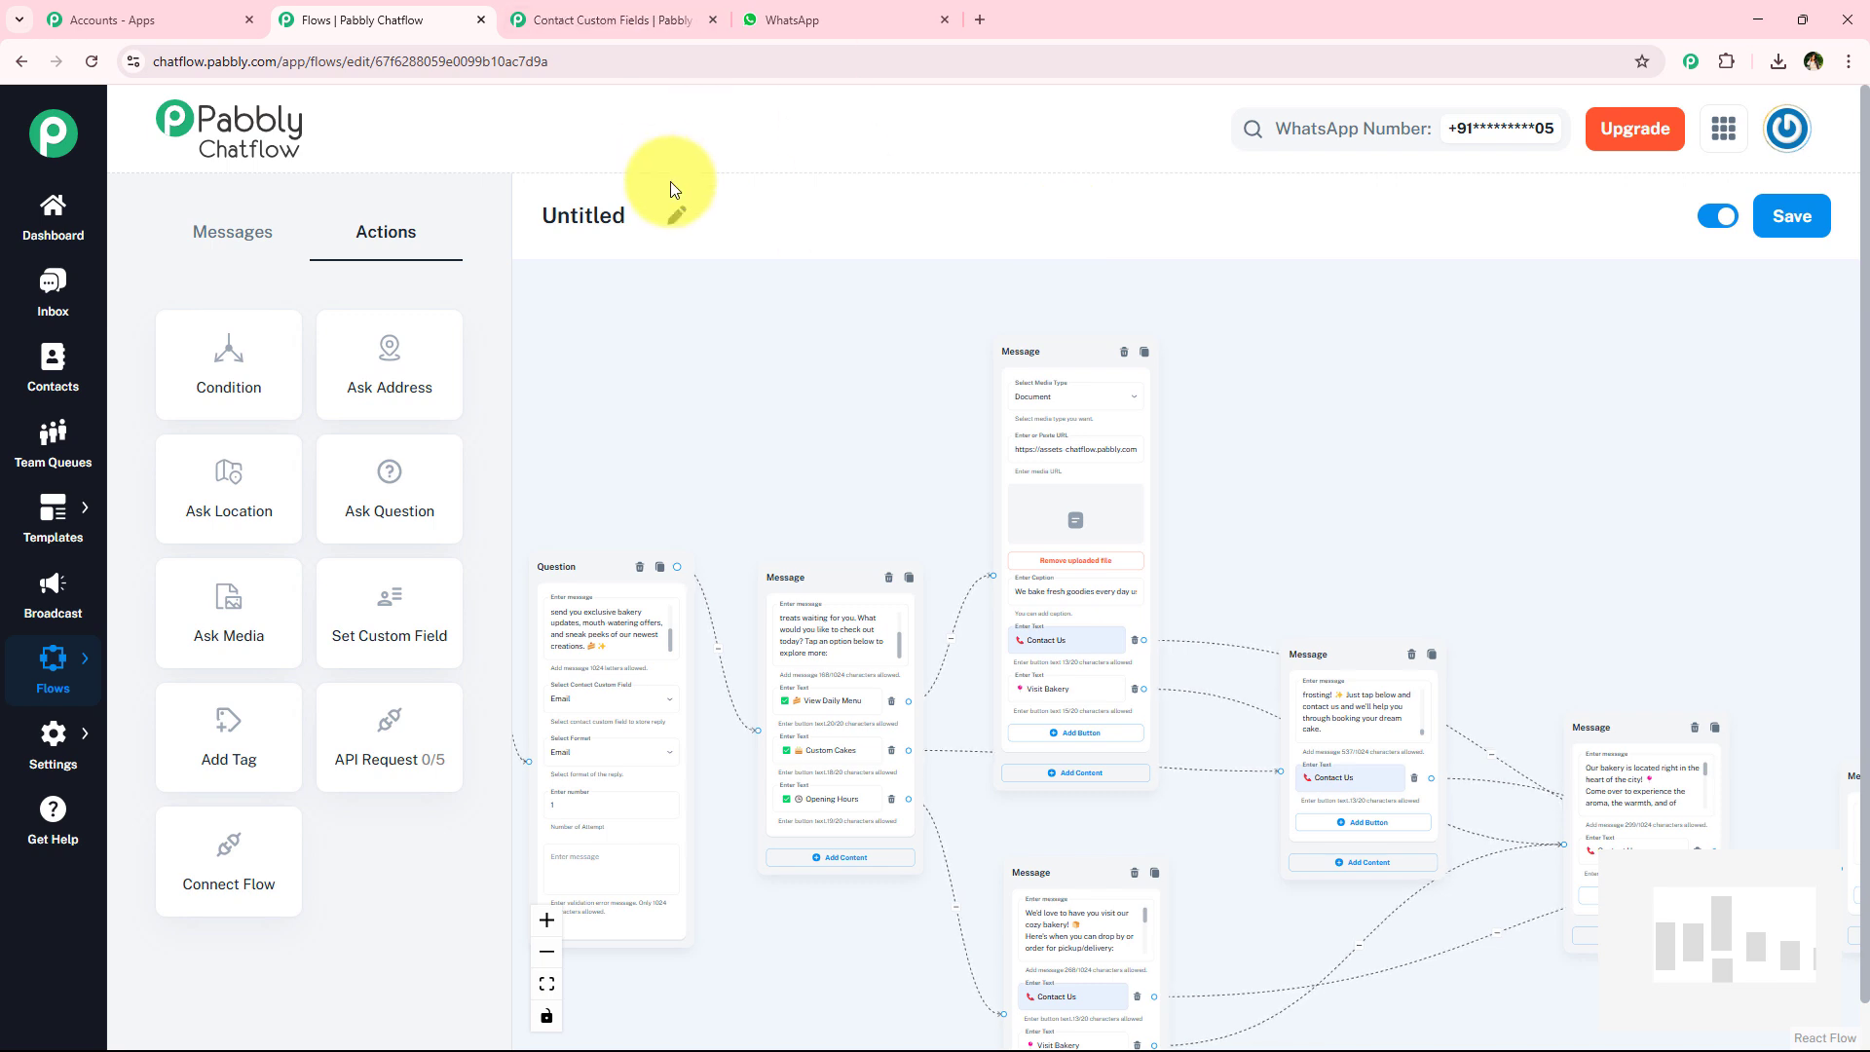
{"action": "left_click", "coordinate": [669, 209]}
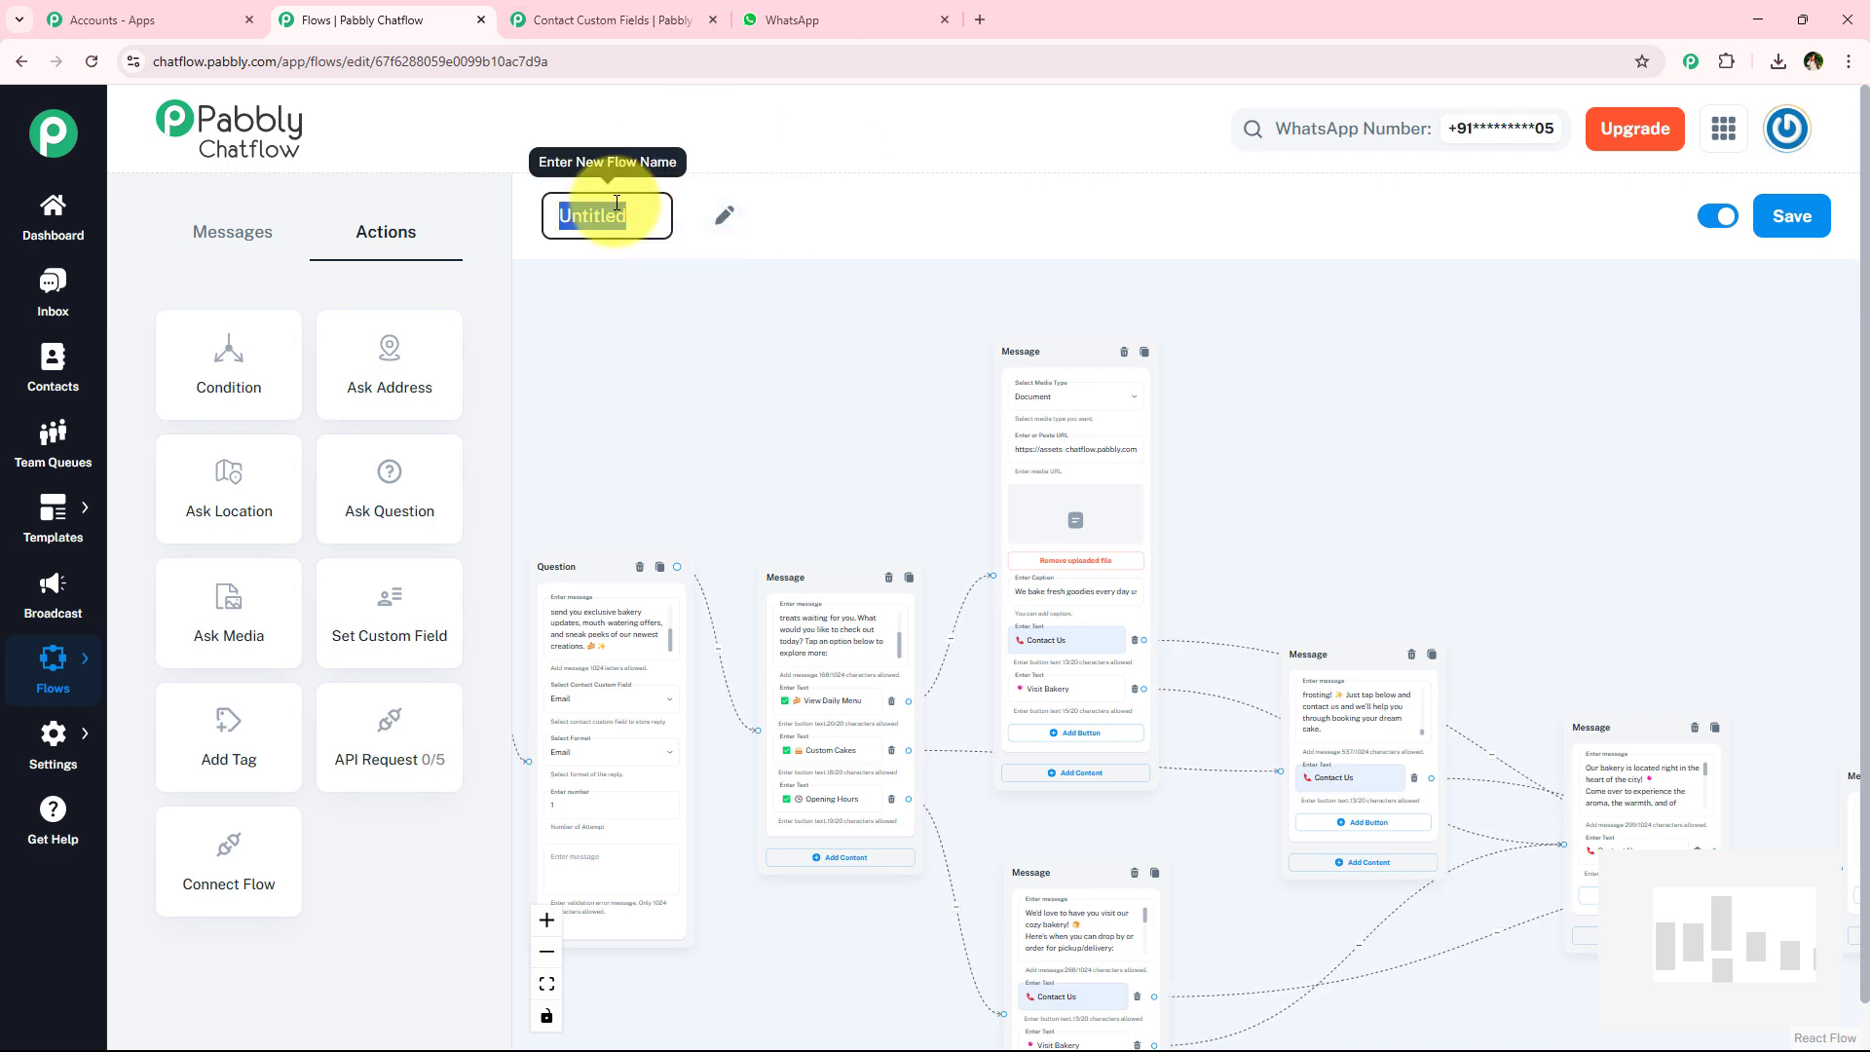
{"action": "type", "text": "Bakery"}
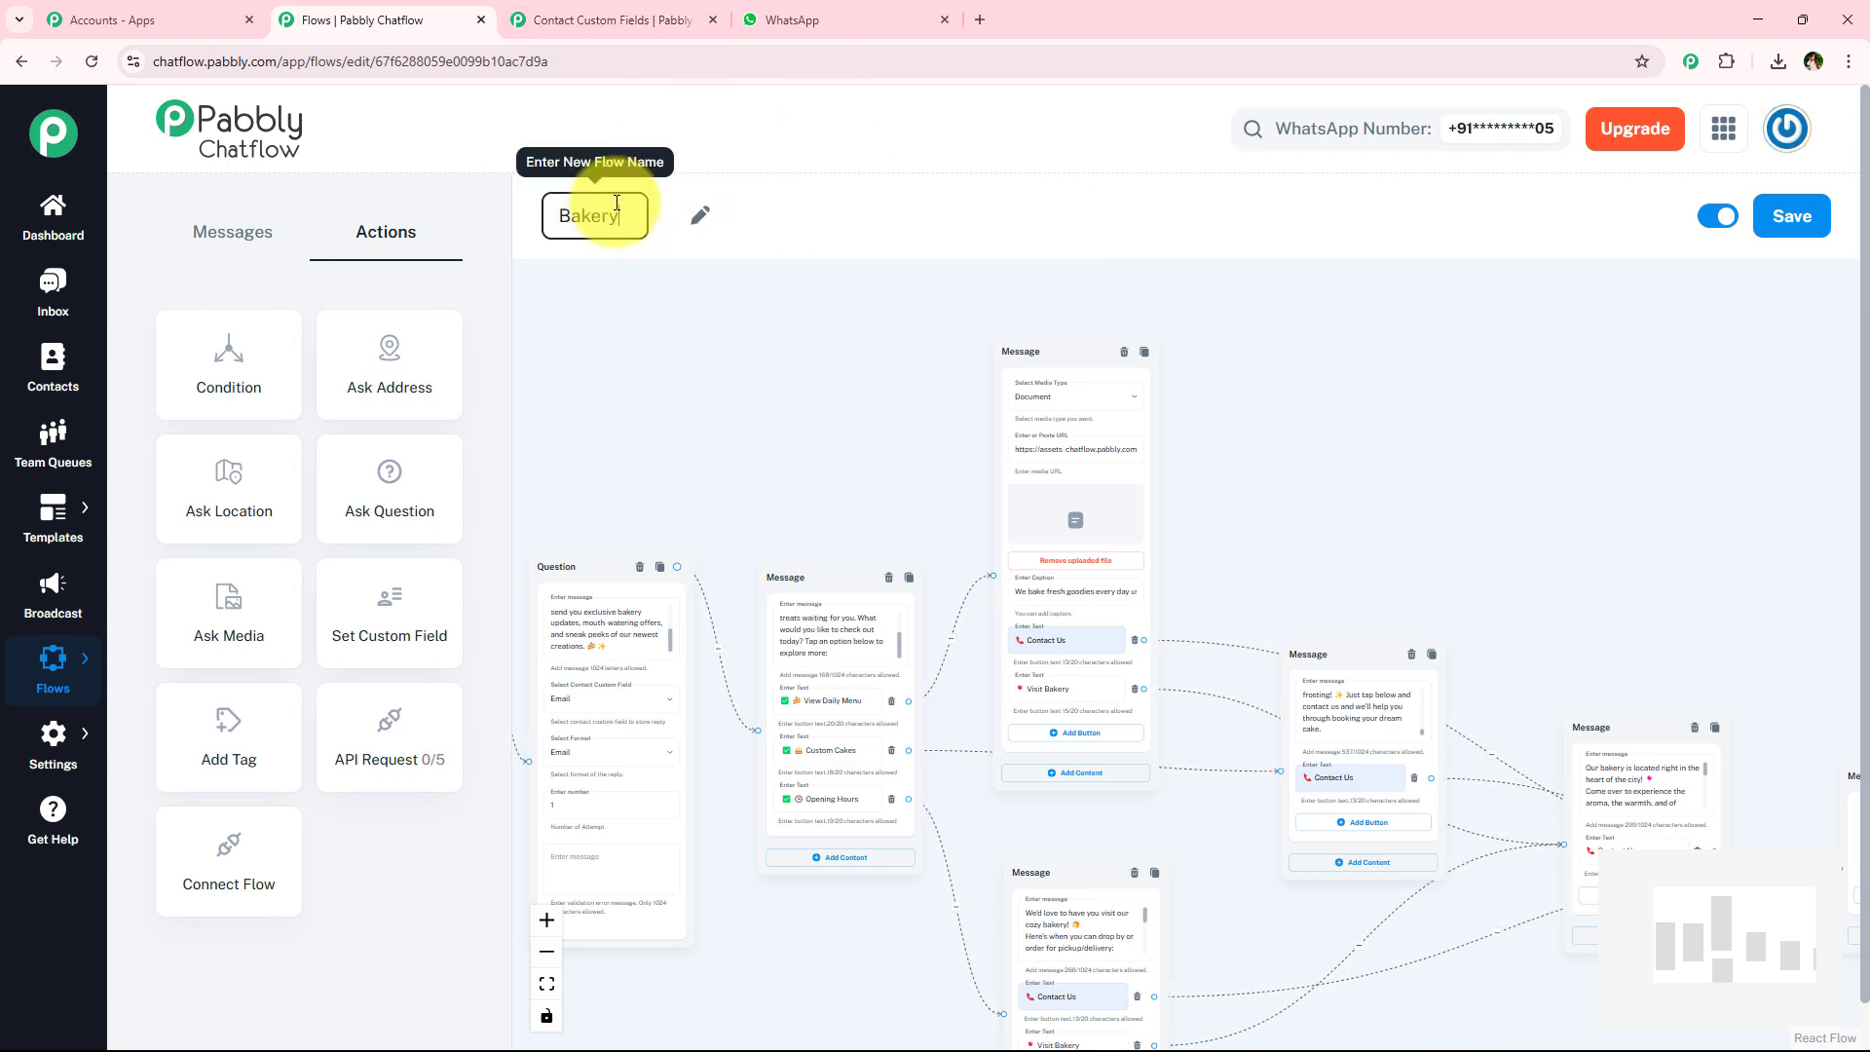
{"action": "key", "text": "Return"}
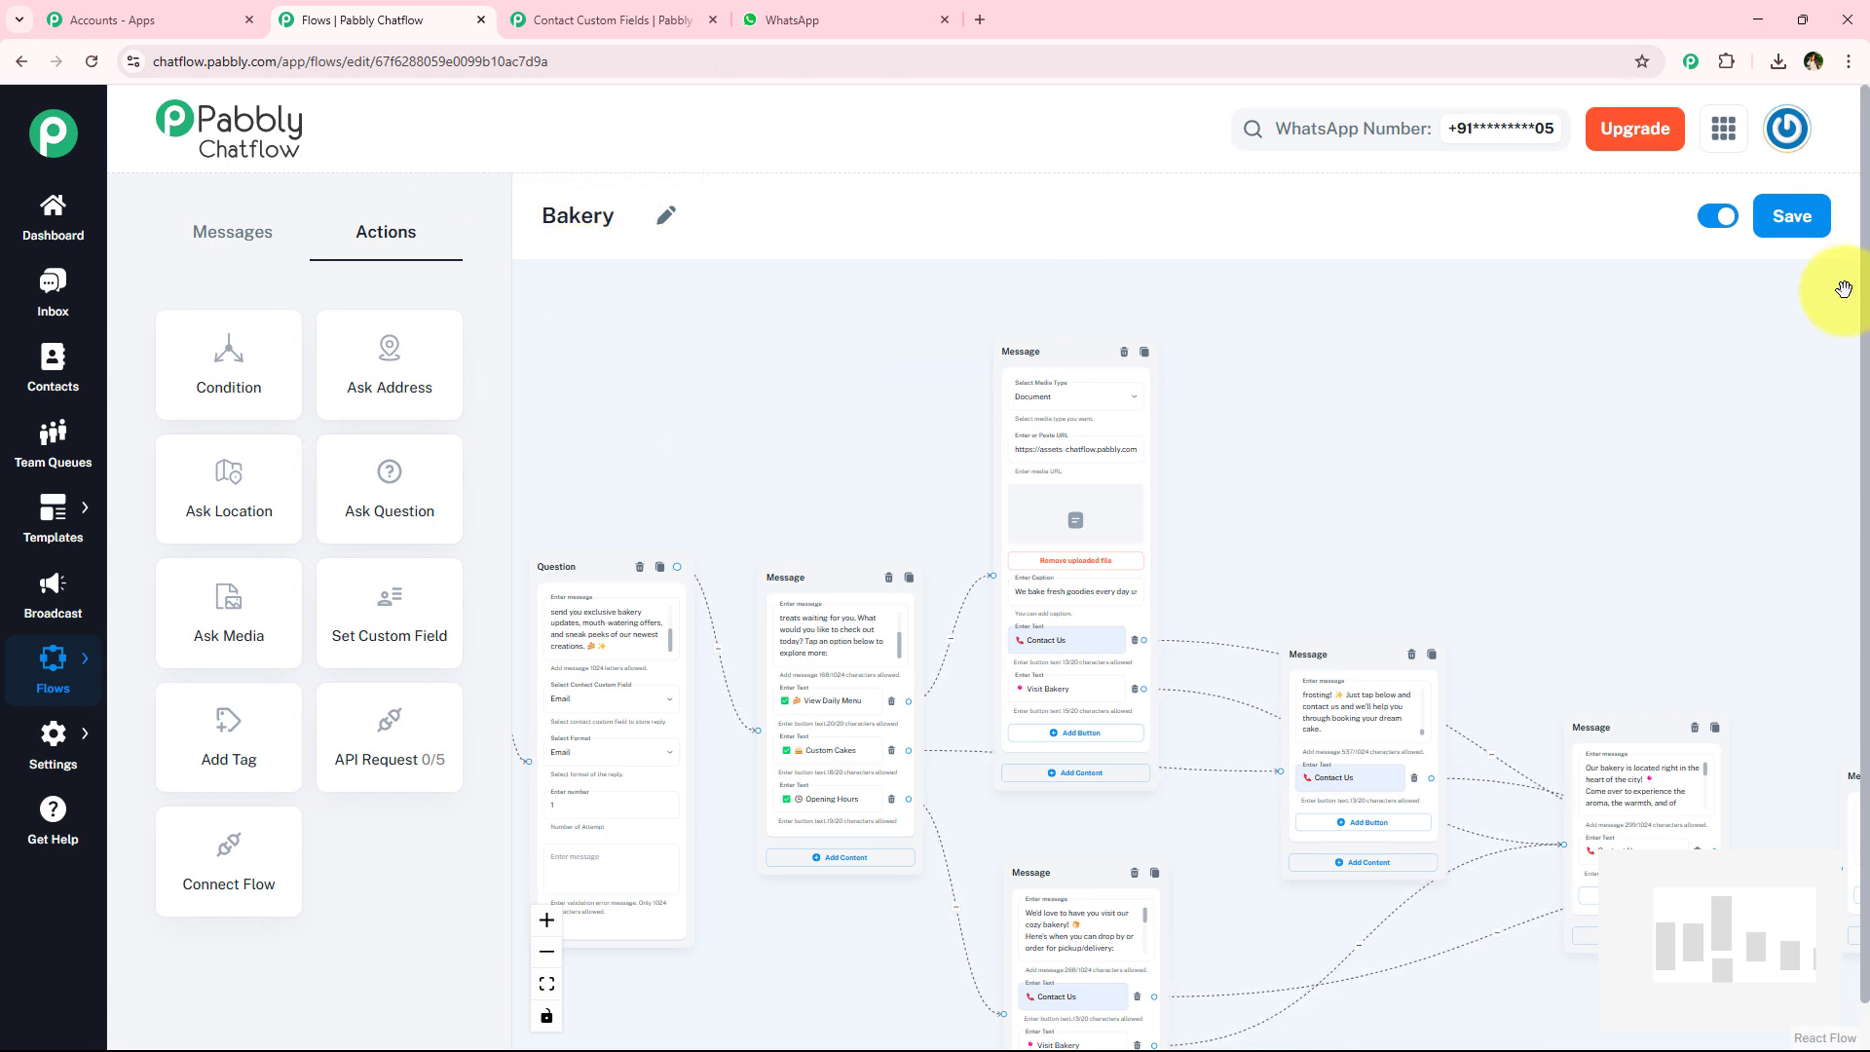
{"action": "left_click", "coordinate": [1804, 216]}
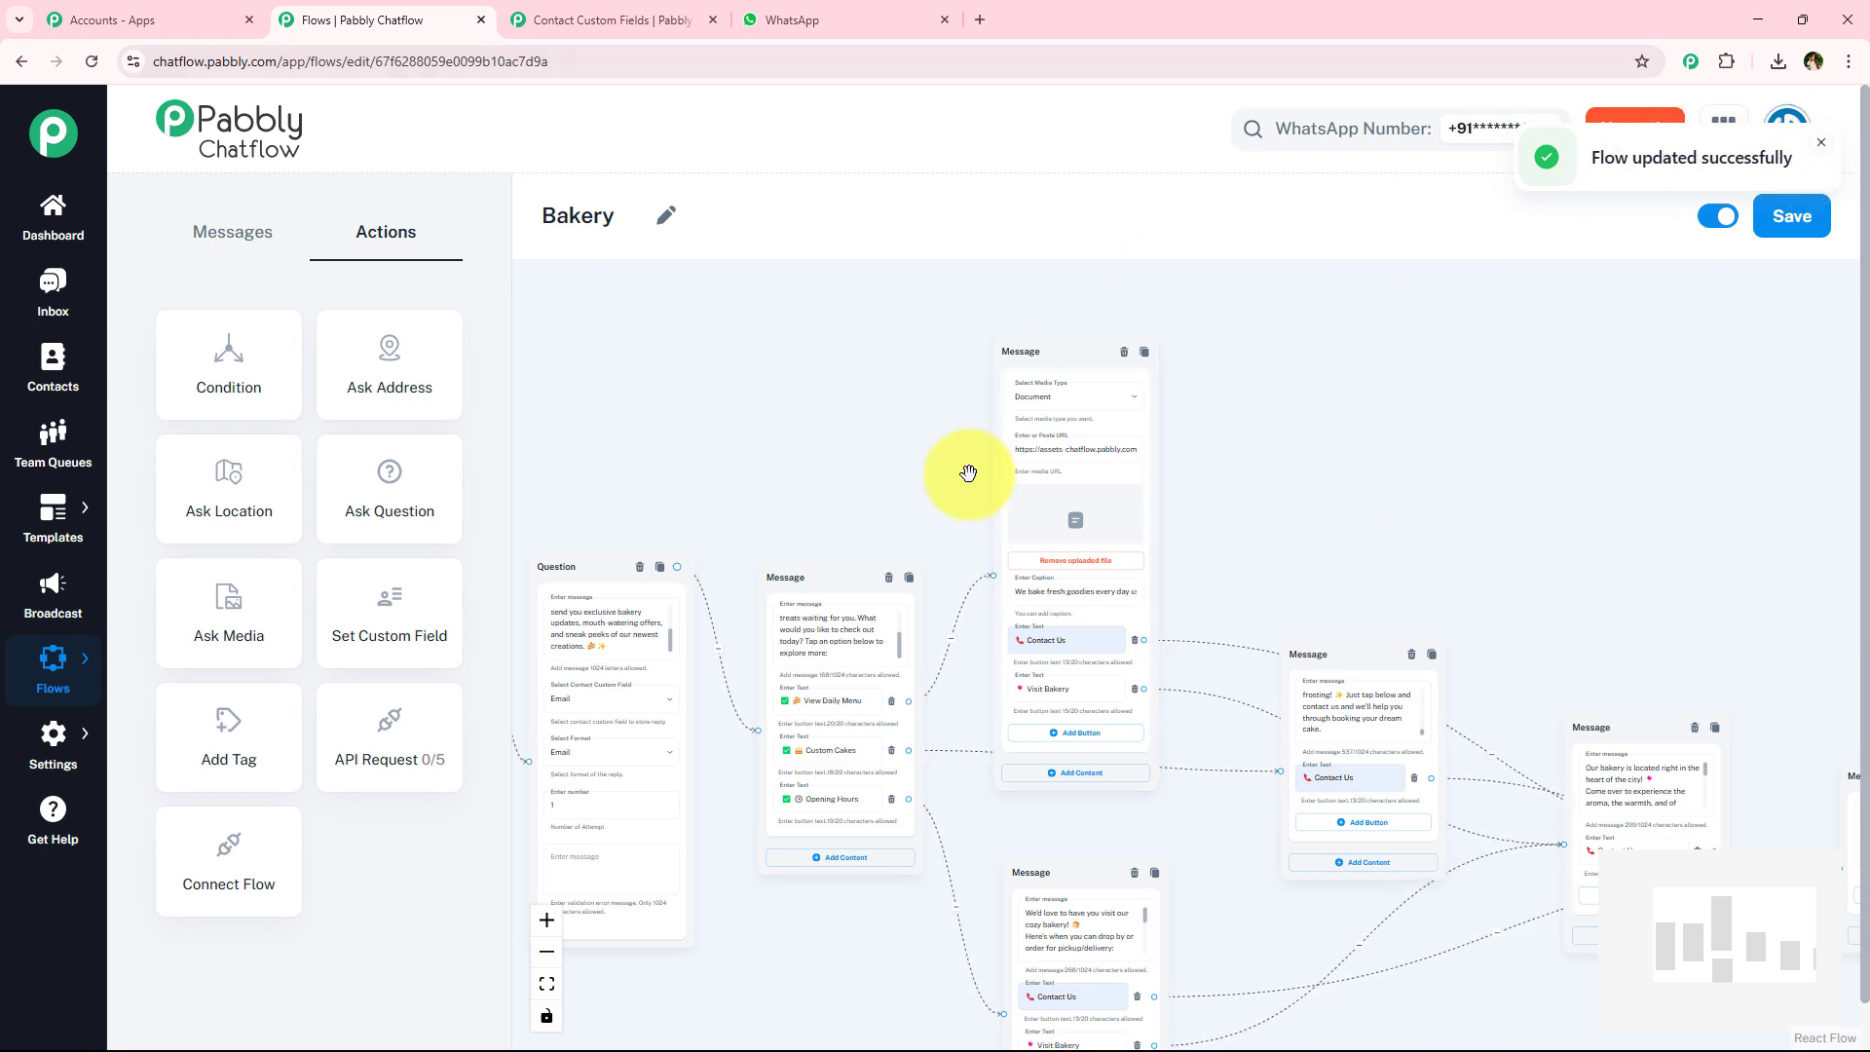
{"action": "left_click_drag", "start_coordinate": [1302, 538], "coordinate": [1068, 443]}
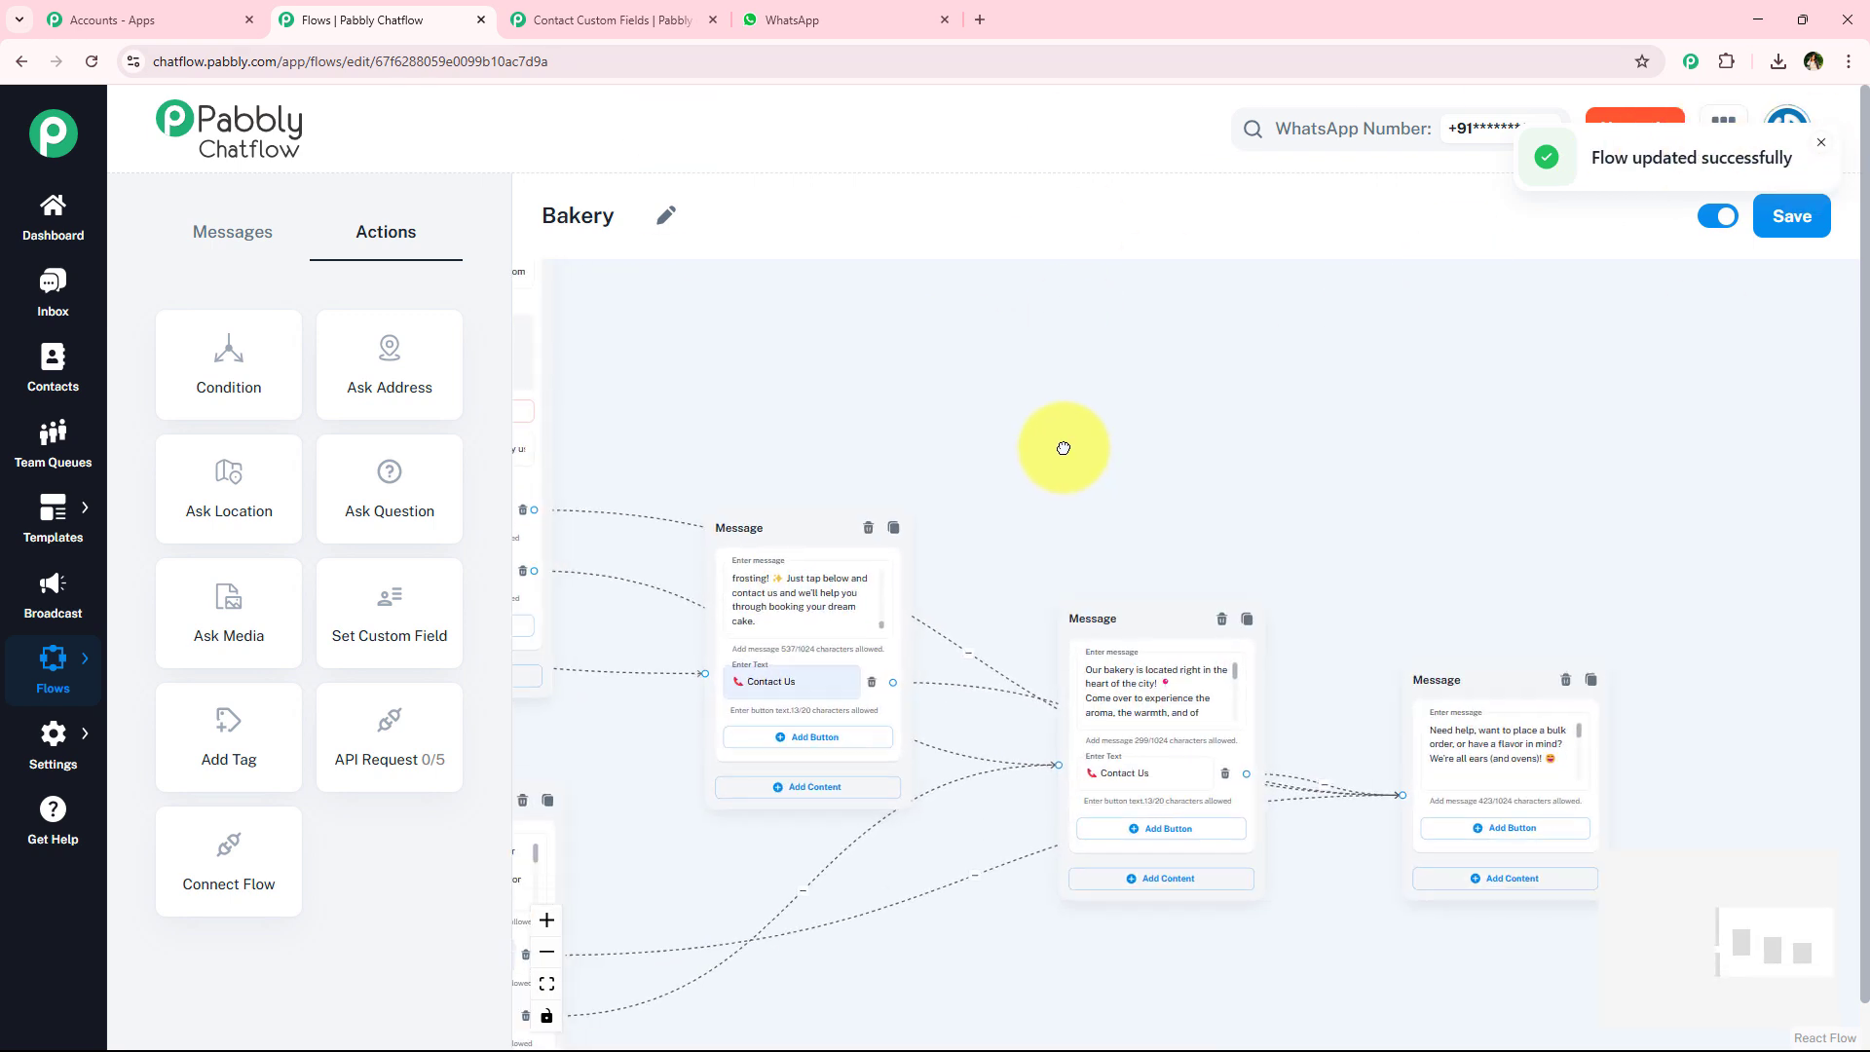
{"action": "left_click", "coordinate": [1817, 139]}
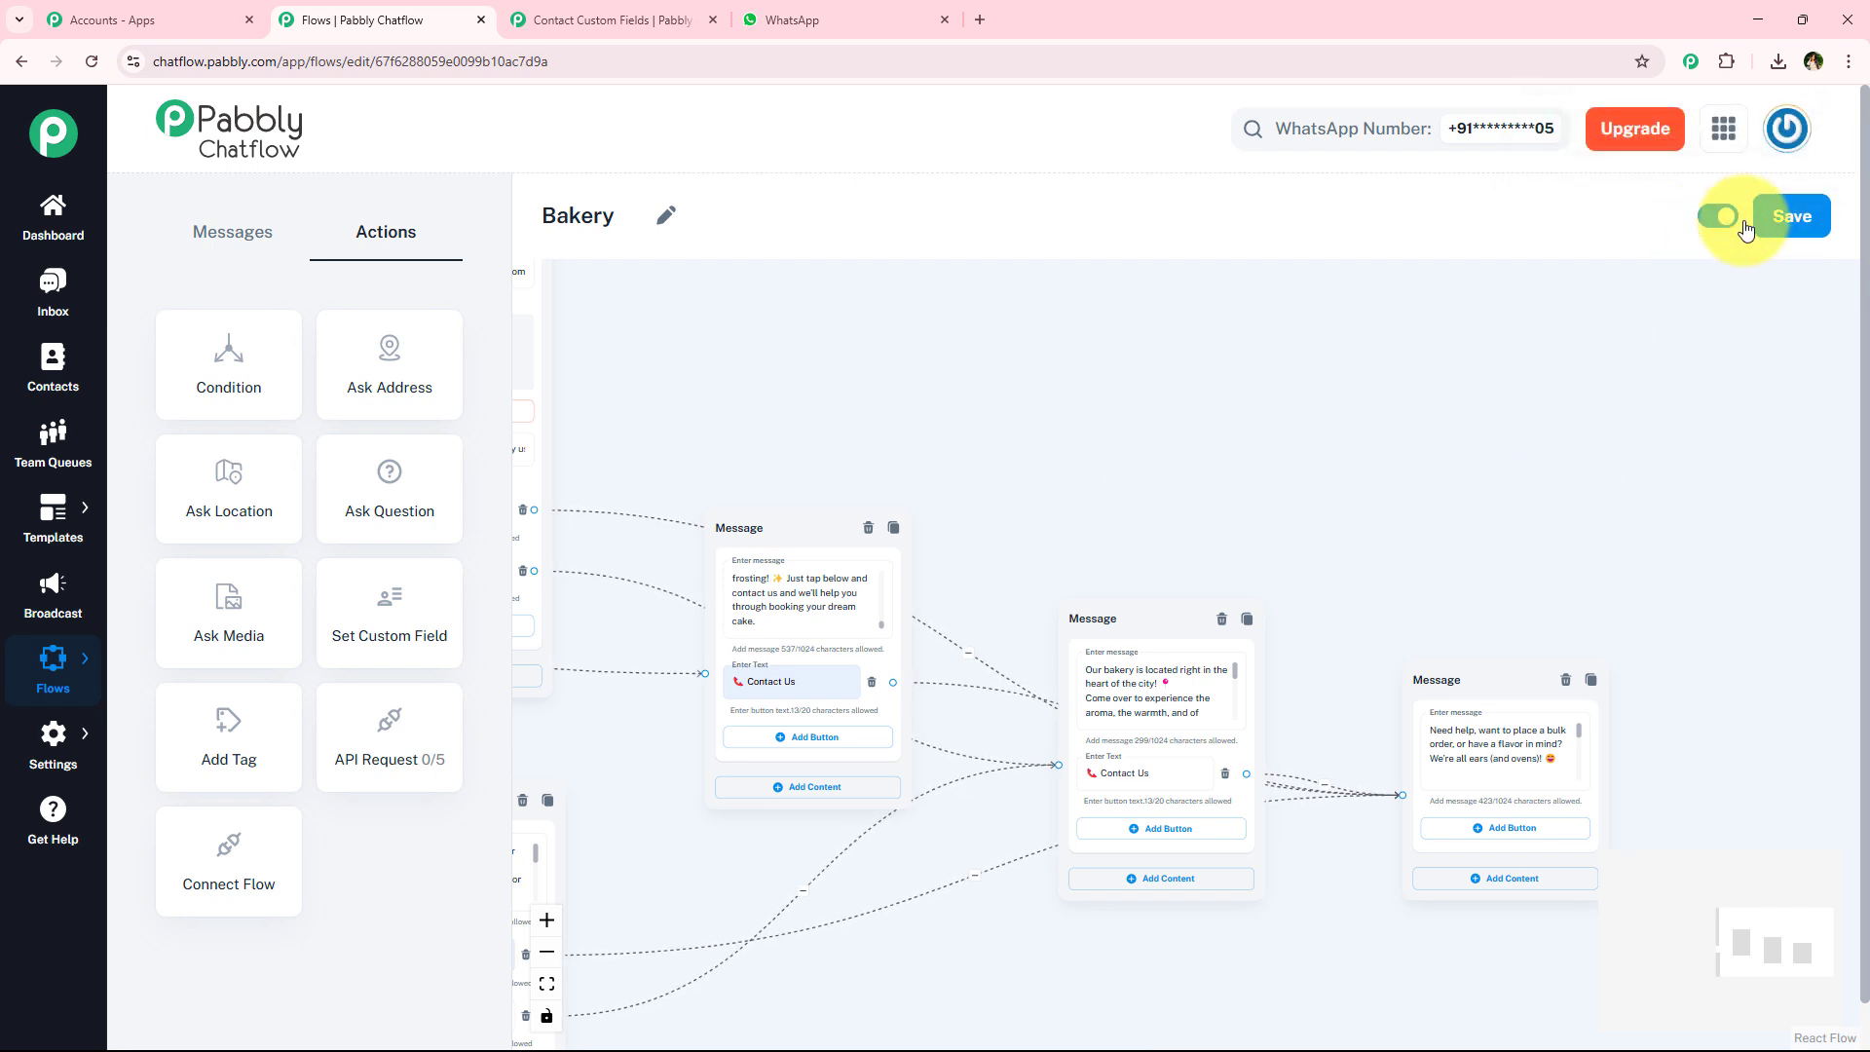
{"action": "left_click", "coordinate": [1712, 216]}
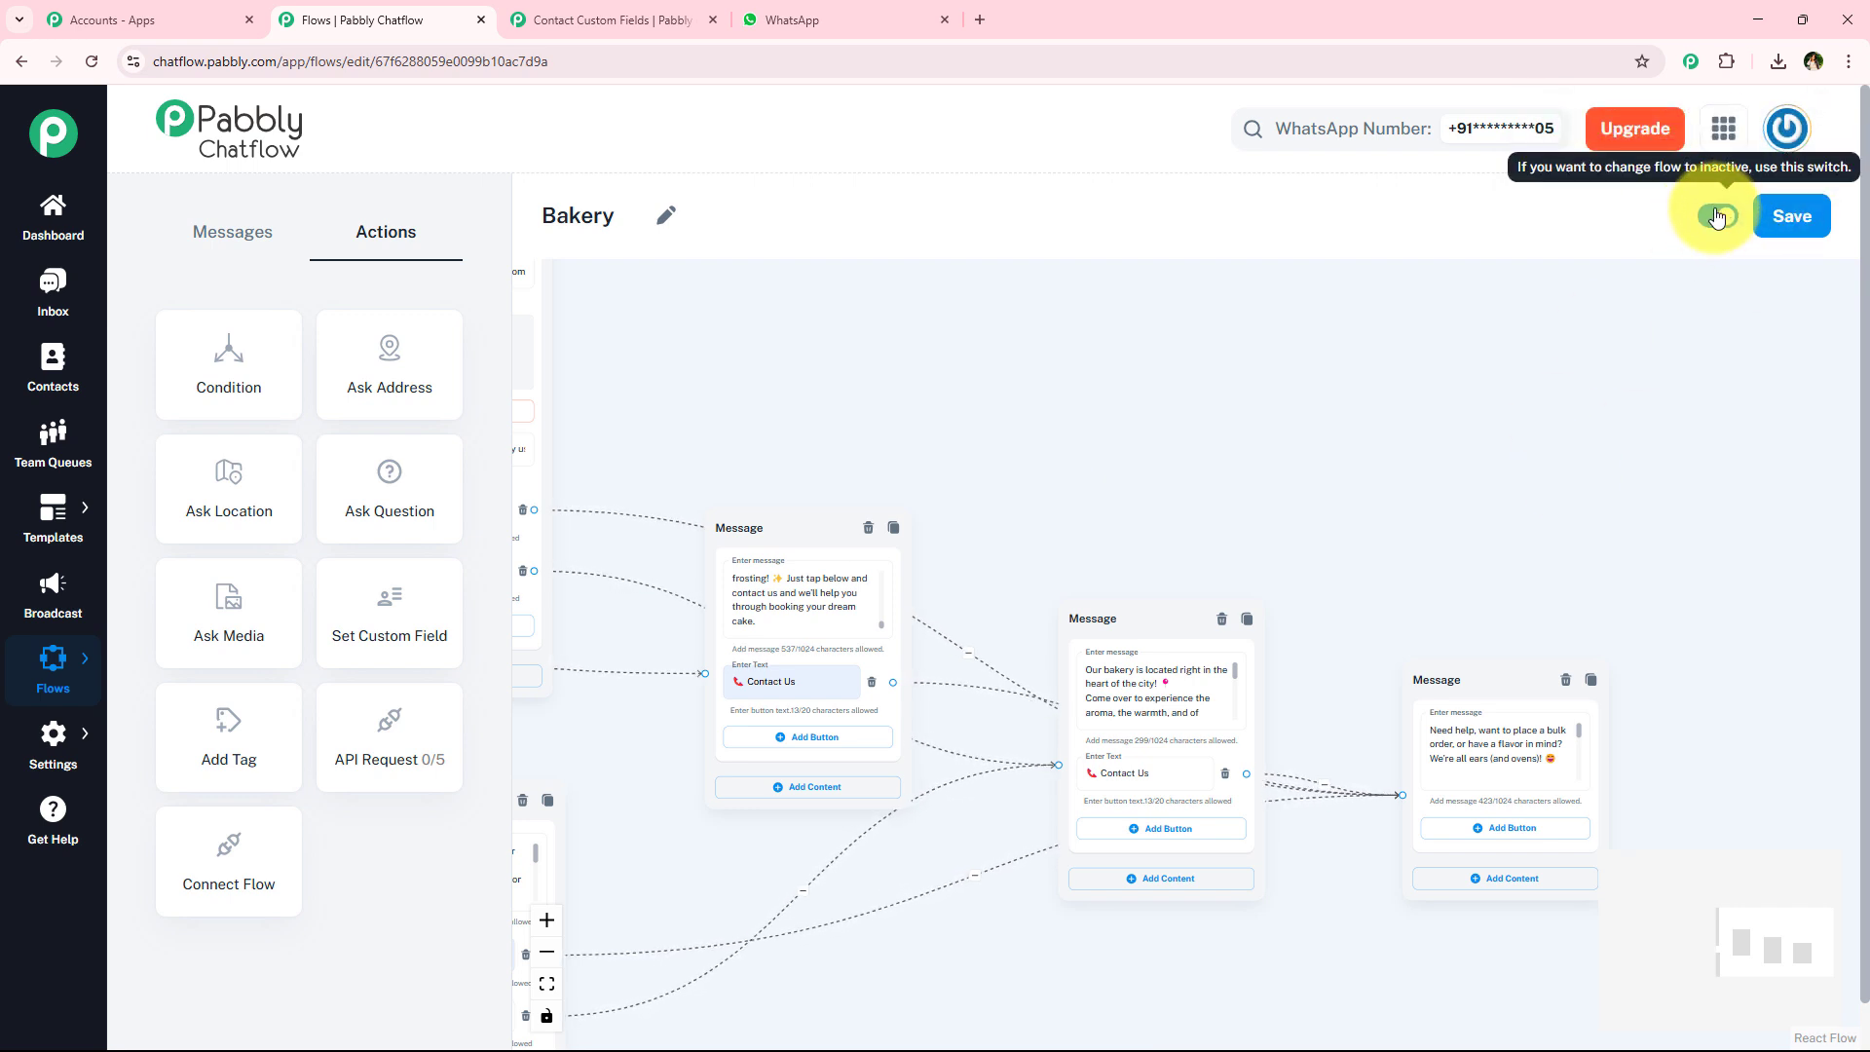
{"action": "left_click_drag", "start_coordinate": [917, 414], "coordinate": [1381, 346]}
{"action": "left_click_drag", "start_coordinate": [1069, 372], "coordinate": [1569, 389]}
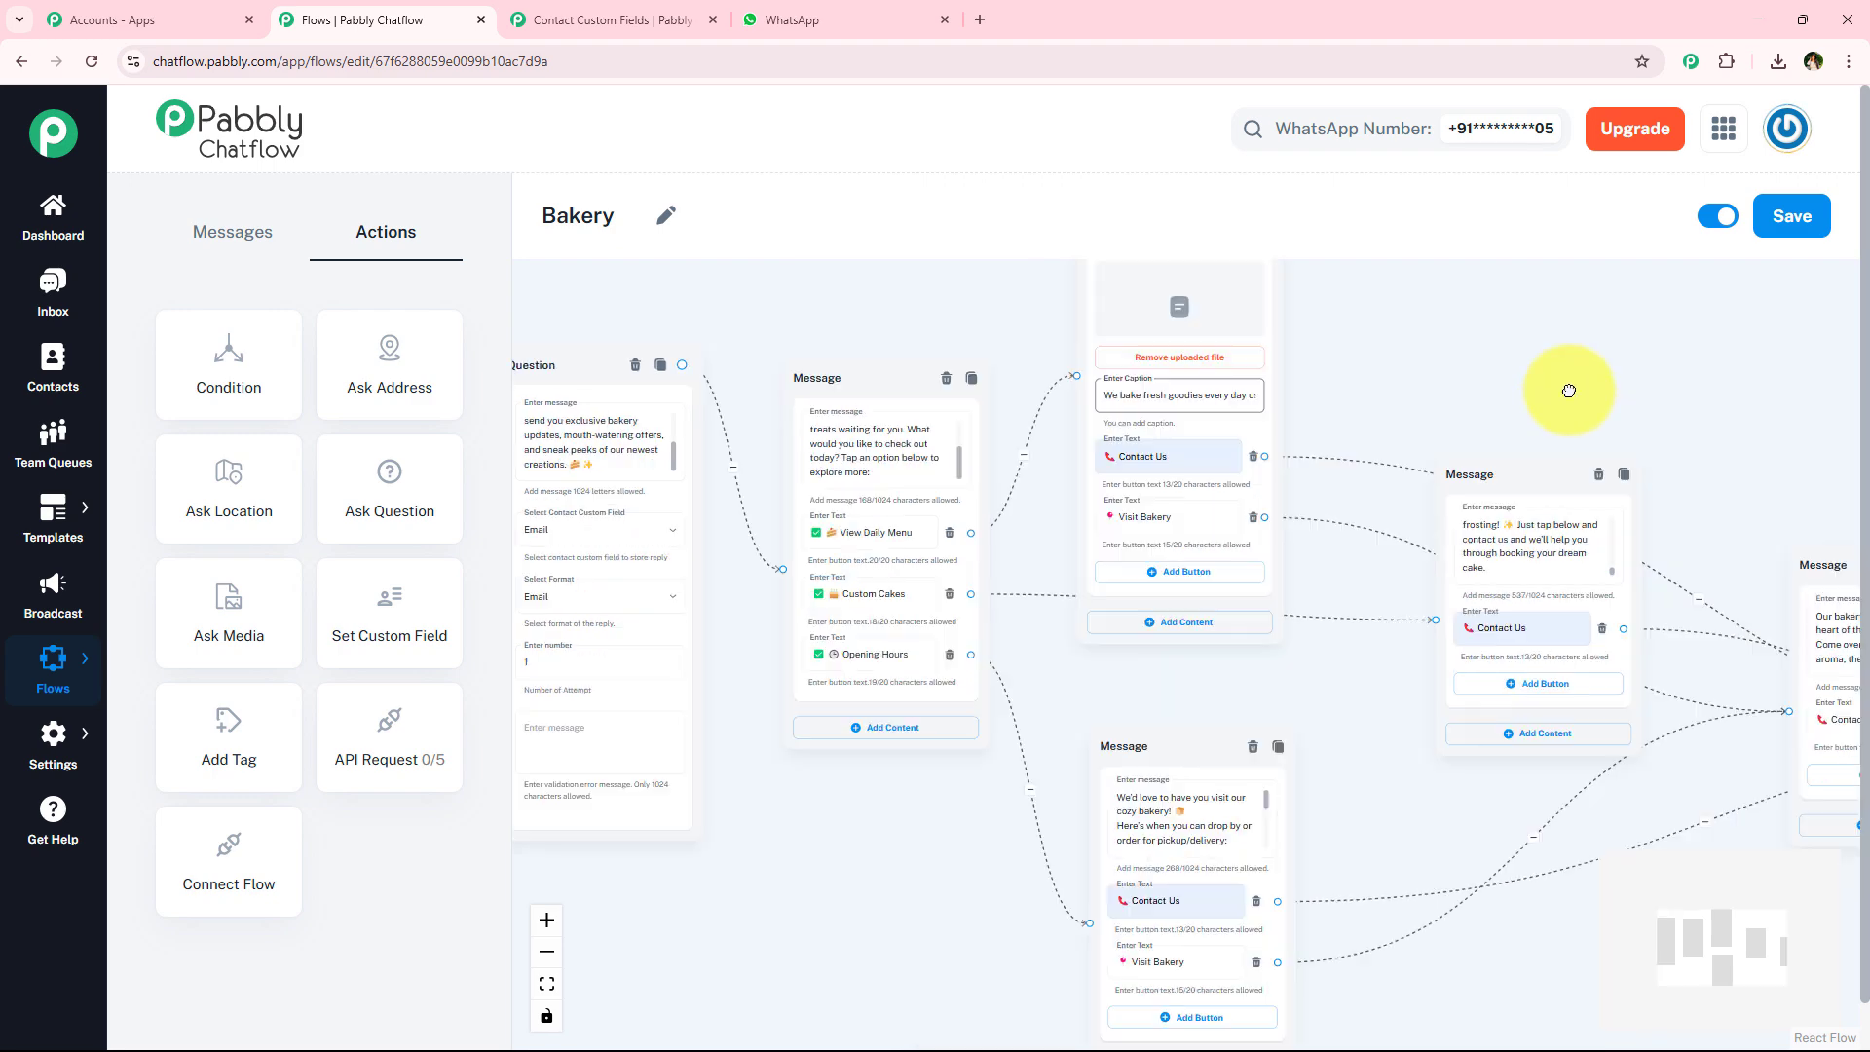
{"action": "left_click_drag", "start_coordinate": [771, 333], "coordinate": [825, 377]}
{"action": "scroll", "coordinate": [1223, 388], "scroll_direction": "up", "scroll_amount": 2}
{"action": "left_click_drag", "start_coordinate": [1388, 362], "coordinate": [1105, 367]}
{"action": "left_click_drag", "start_coordinate": [1313, 366], "coordinate": [874, 371]}
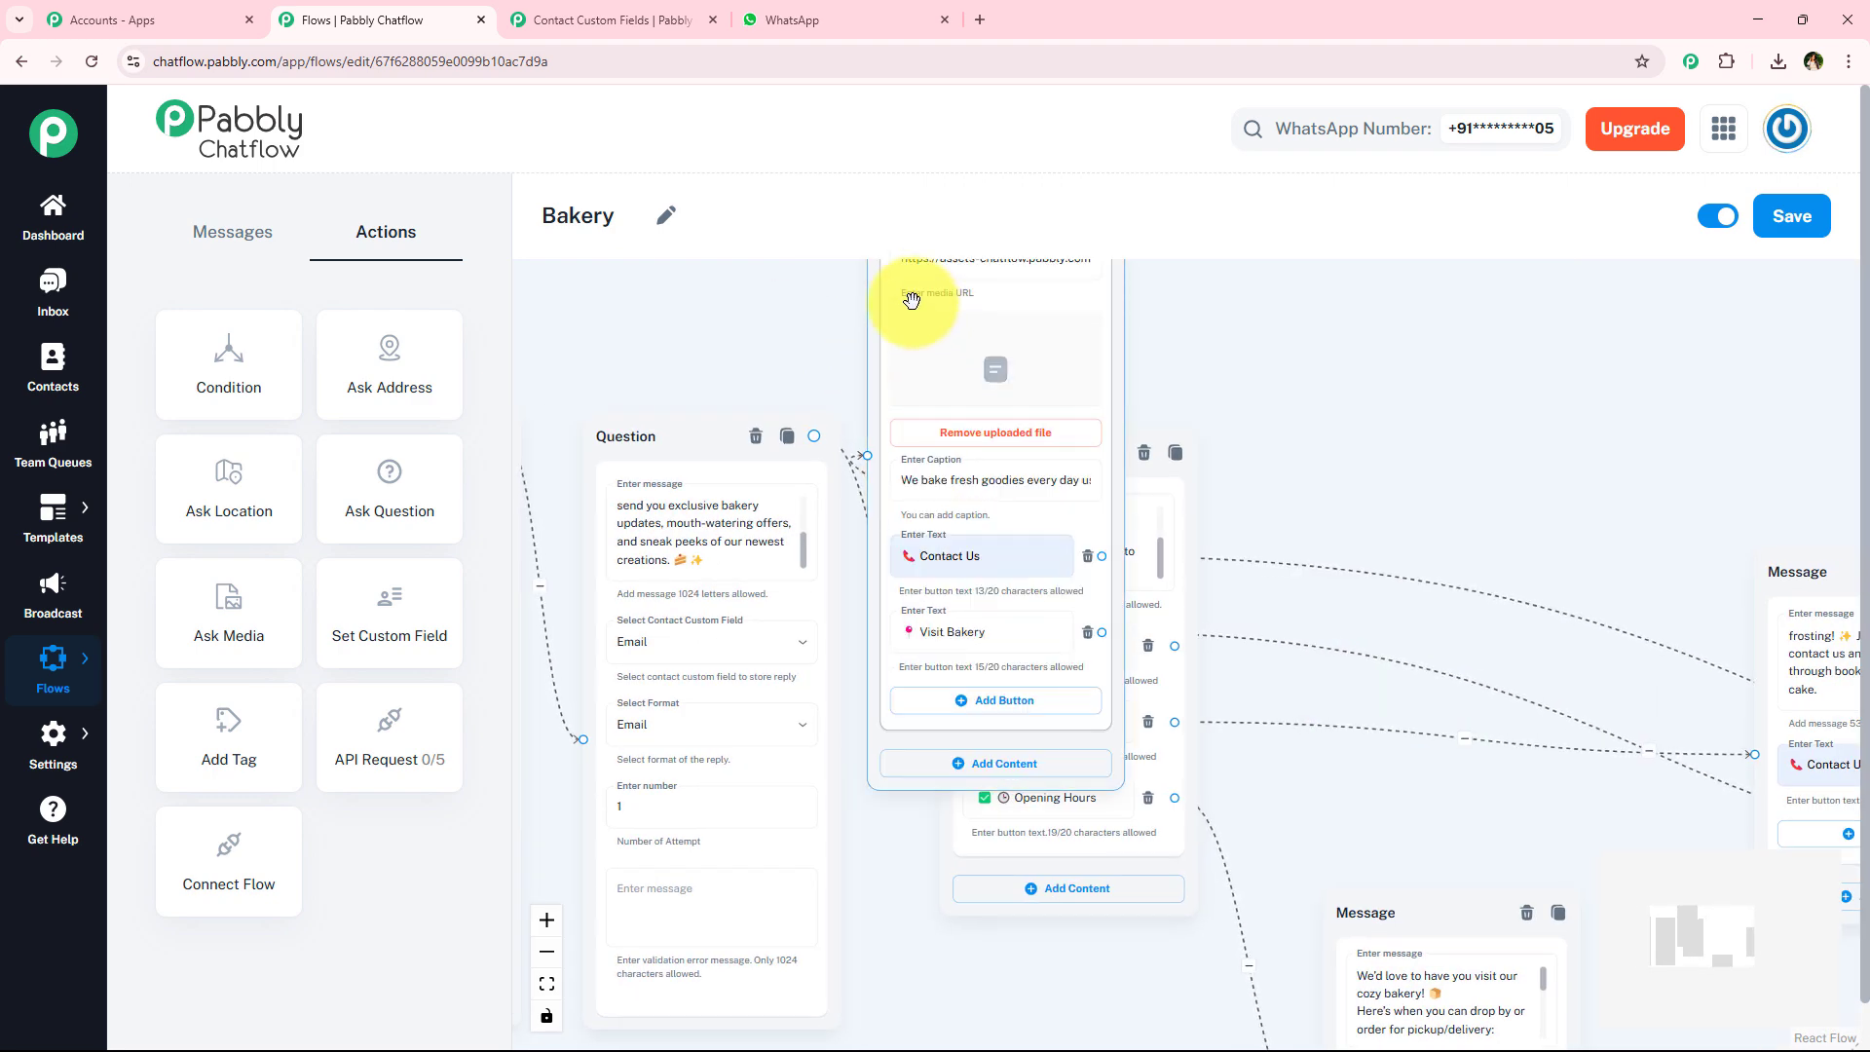
{"action": "left_click_drag", "start_coordinate": [868, 296], "coordinate": [1223, 313]}
Switch to WhatsApp and clear the Pabbly ChatFlow chat, dismissing the notification.
{"action": "left_click", "coordinate": [801, 19]}
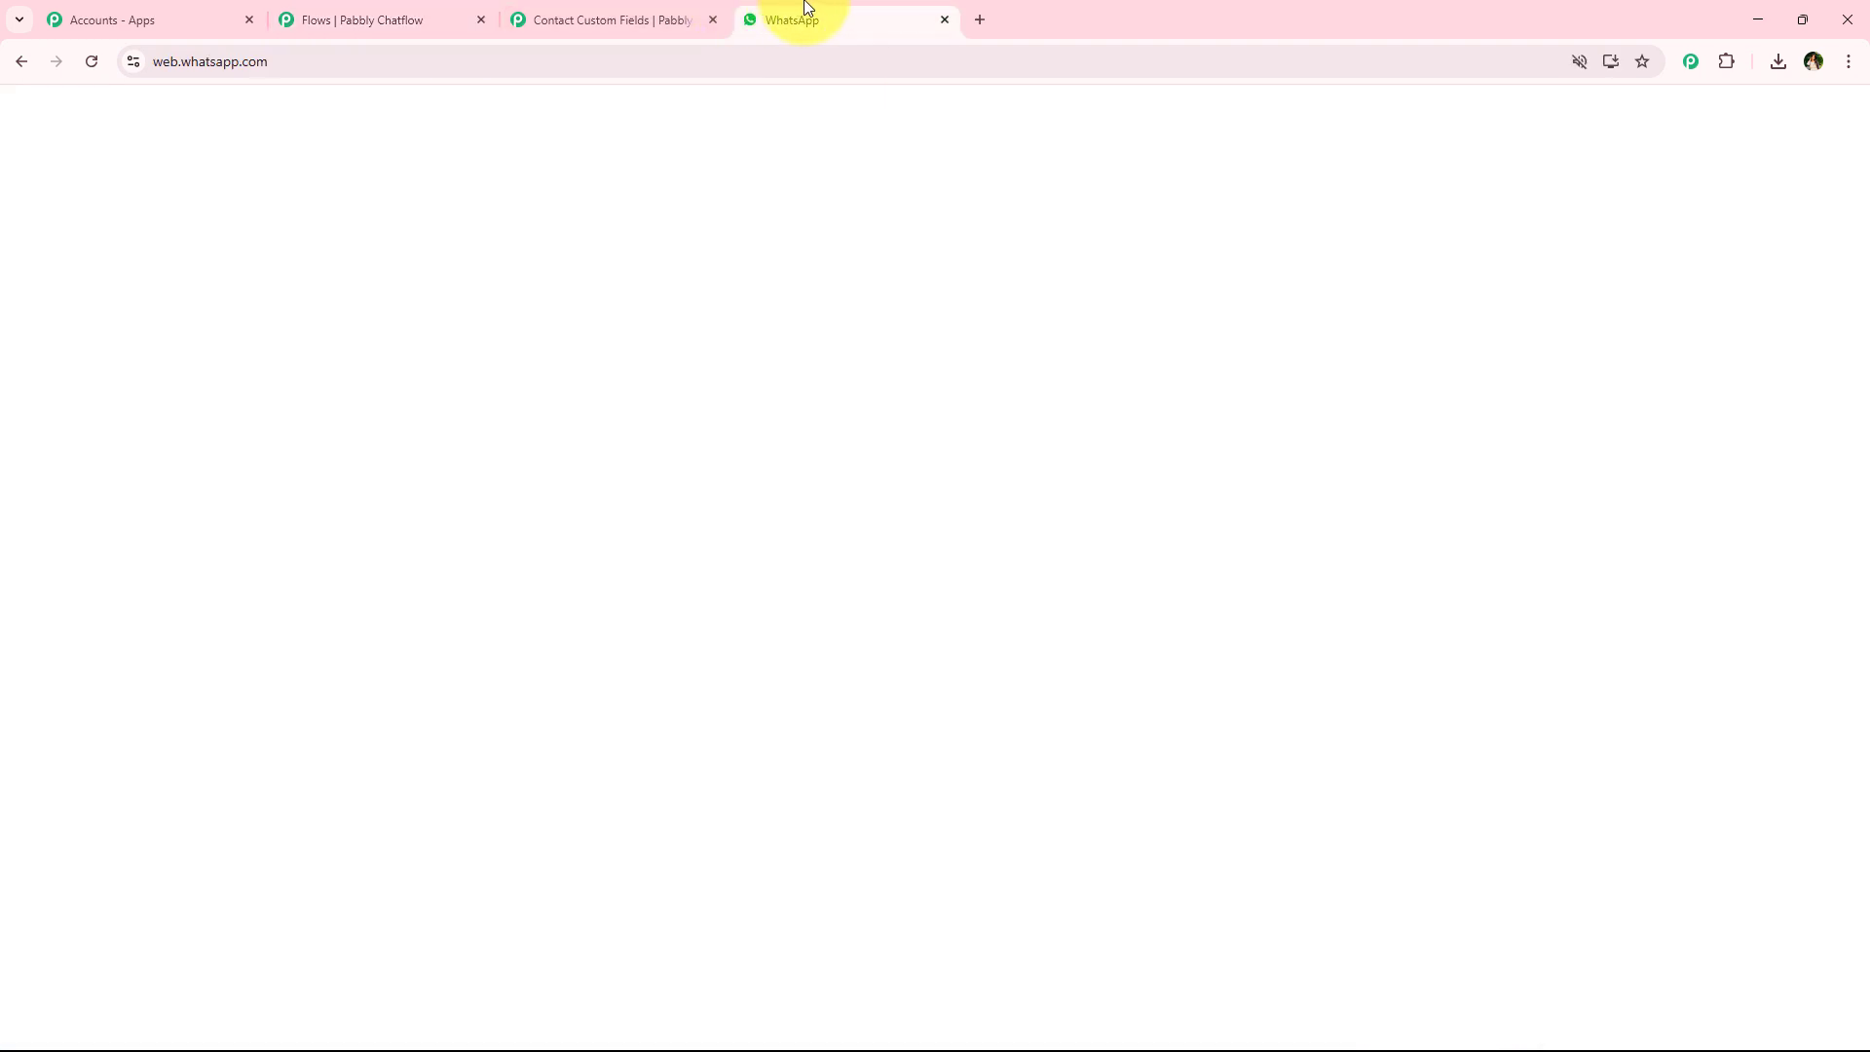
{"action": "left_click", "coordinate": [1802, 151]}
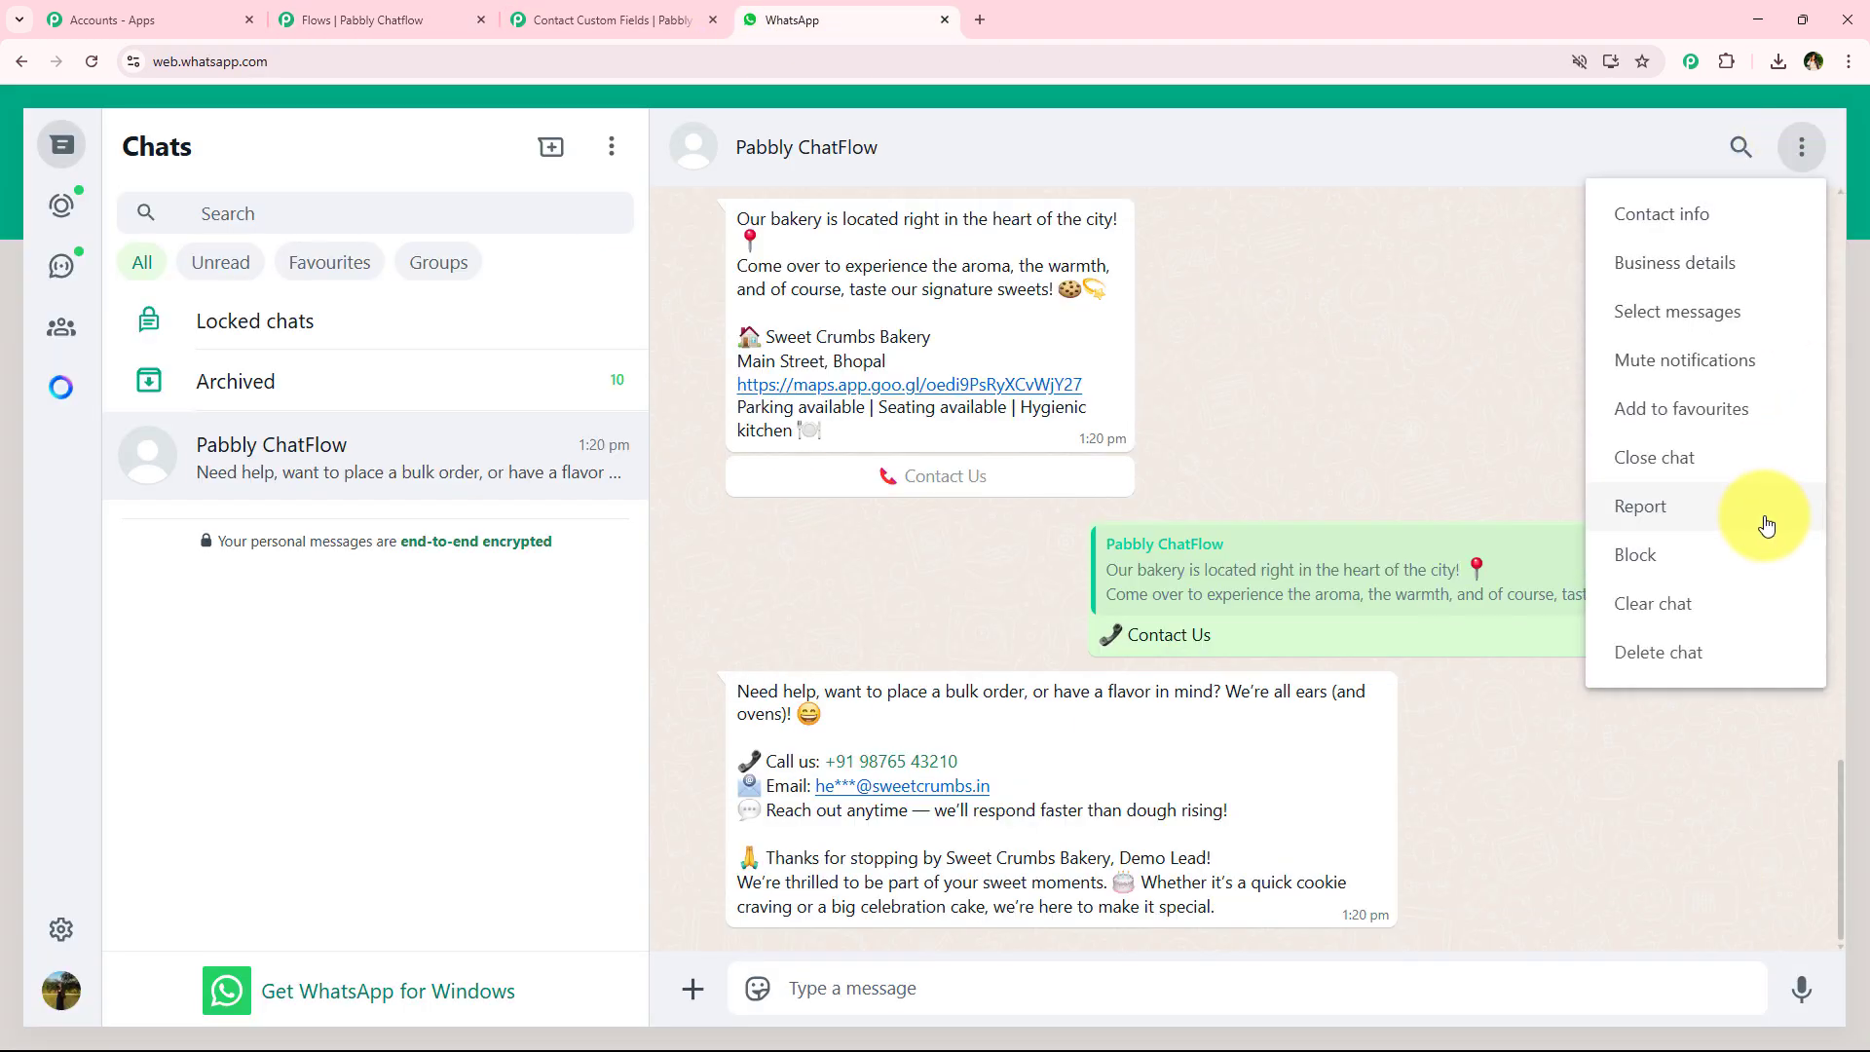
{"action": "left_click", "coordinate": [1771, 611]}
{"action": "left_click", "coordinate": [1090, 671]}
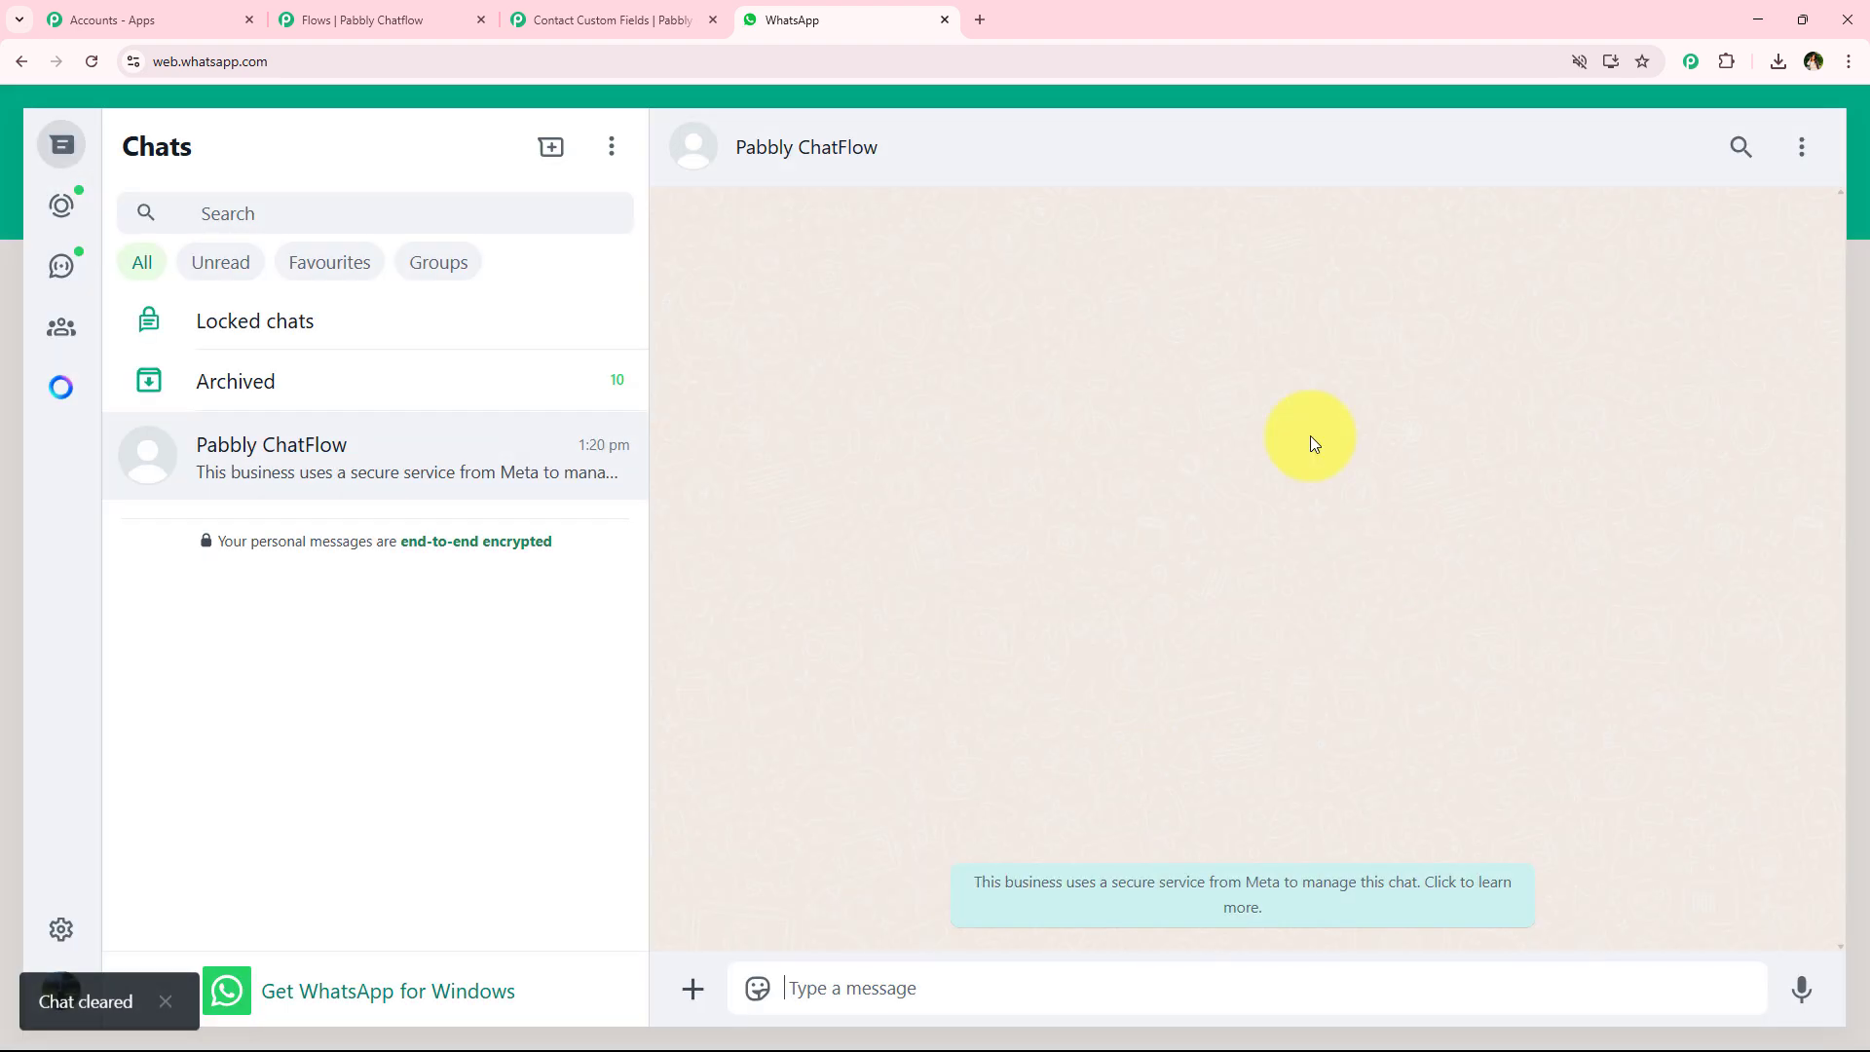
{"action": "left_click", "coordinate": [164, 1000]}
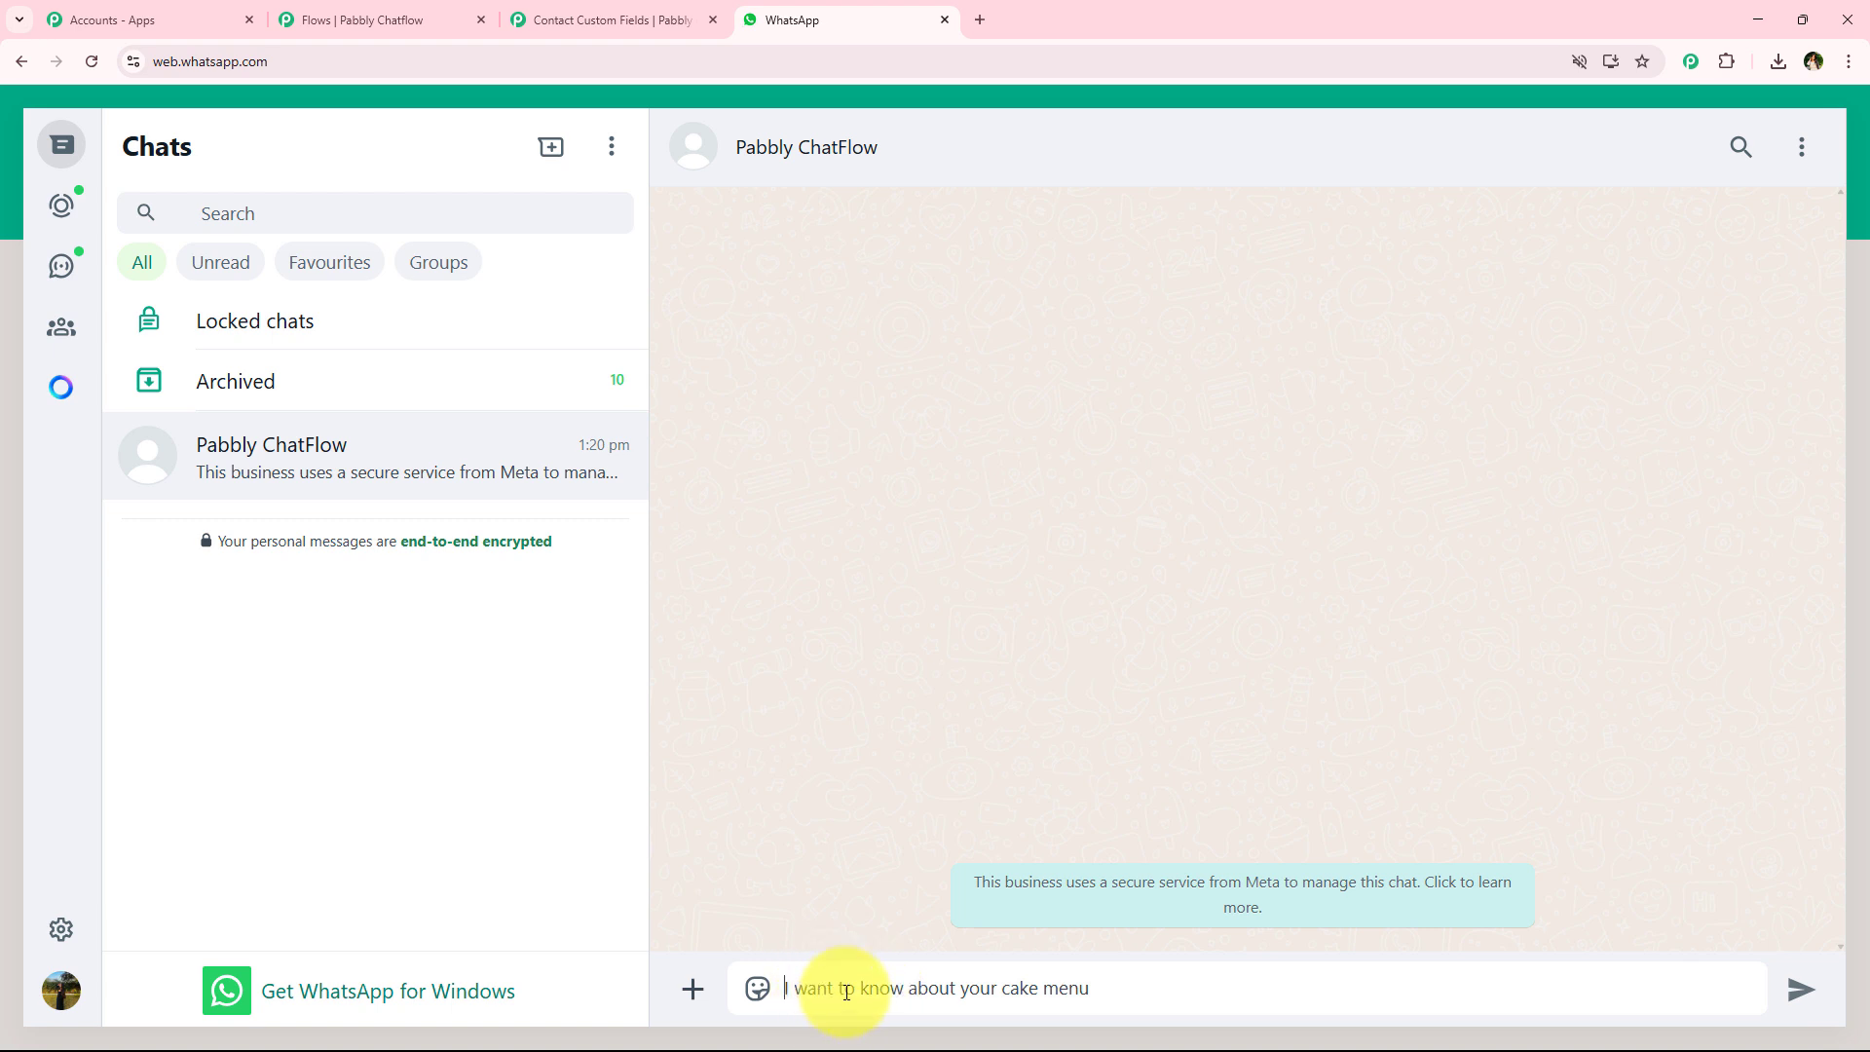
Send "I want to know about your cake menu" to the chatbot and answer its questions with a test name and e-mail address.
{"action": "key", "text": "Return"}
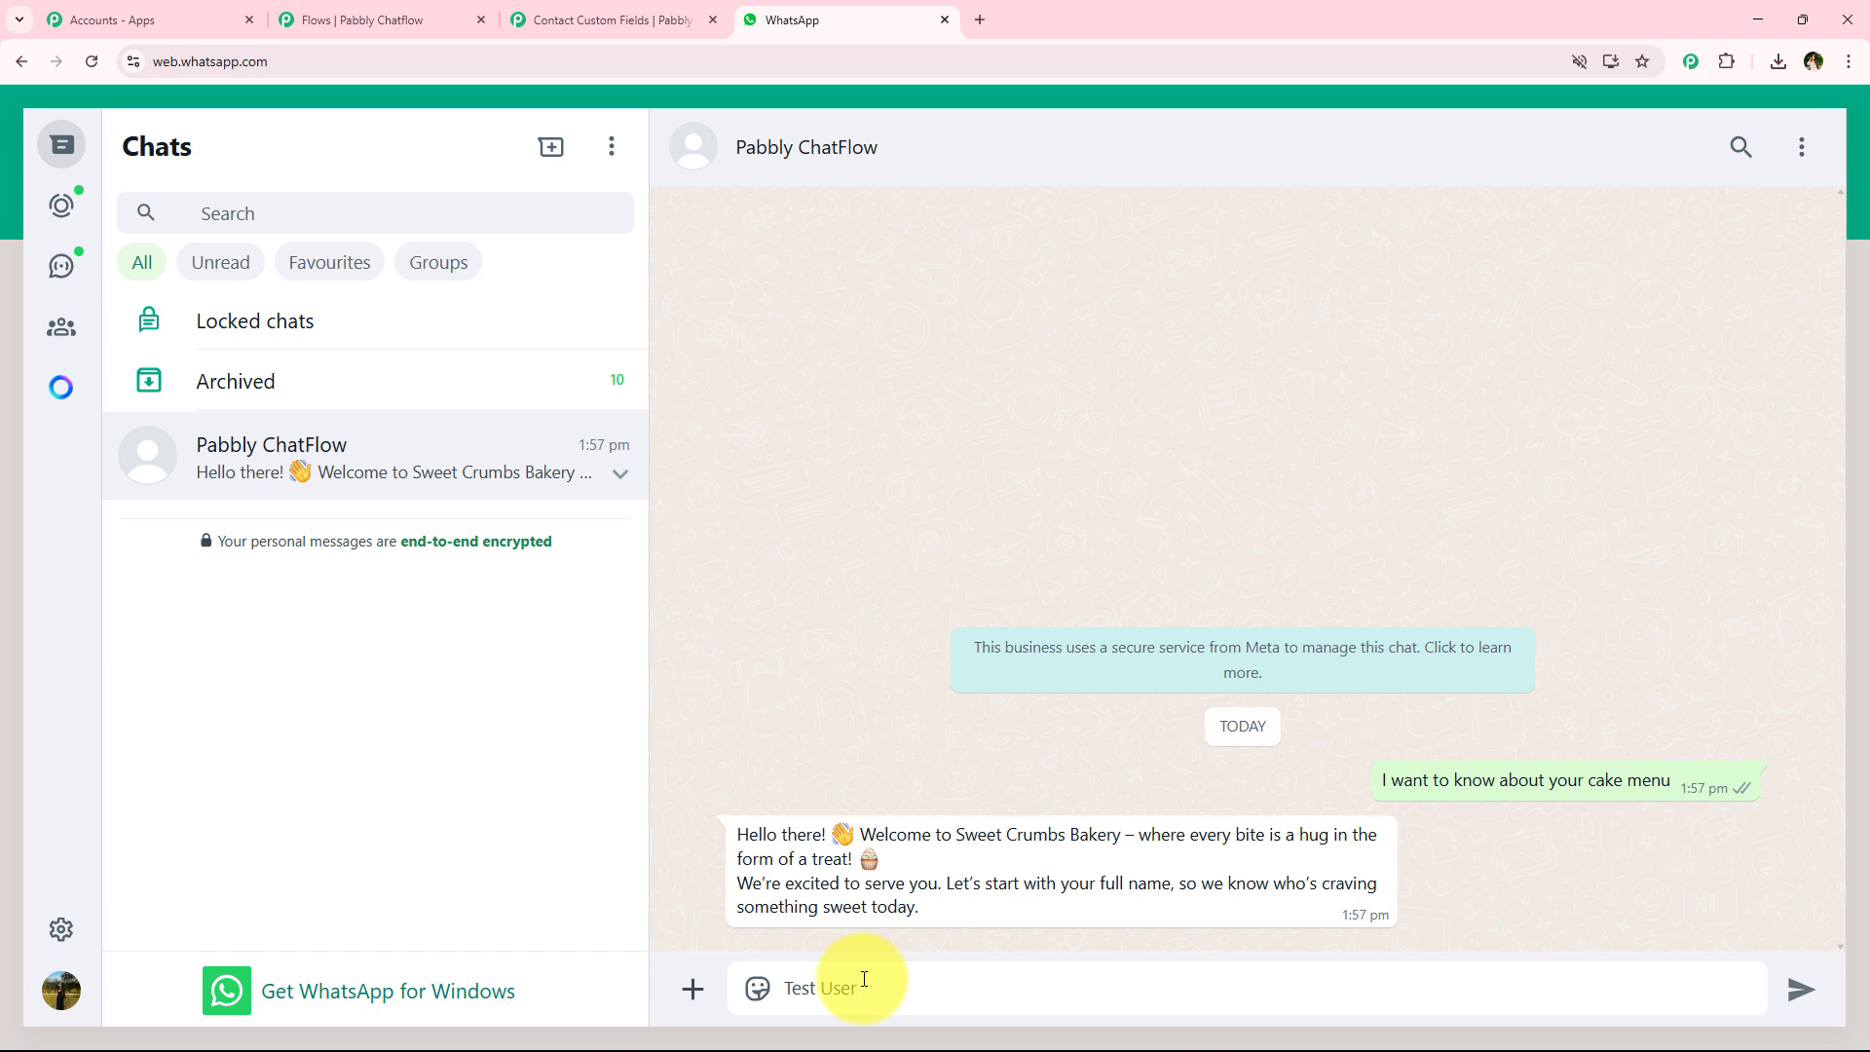
{"action": "key", "text": "Return"}
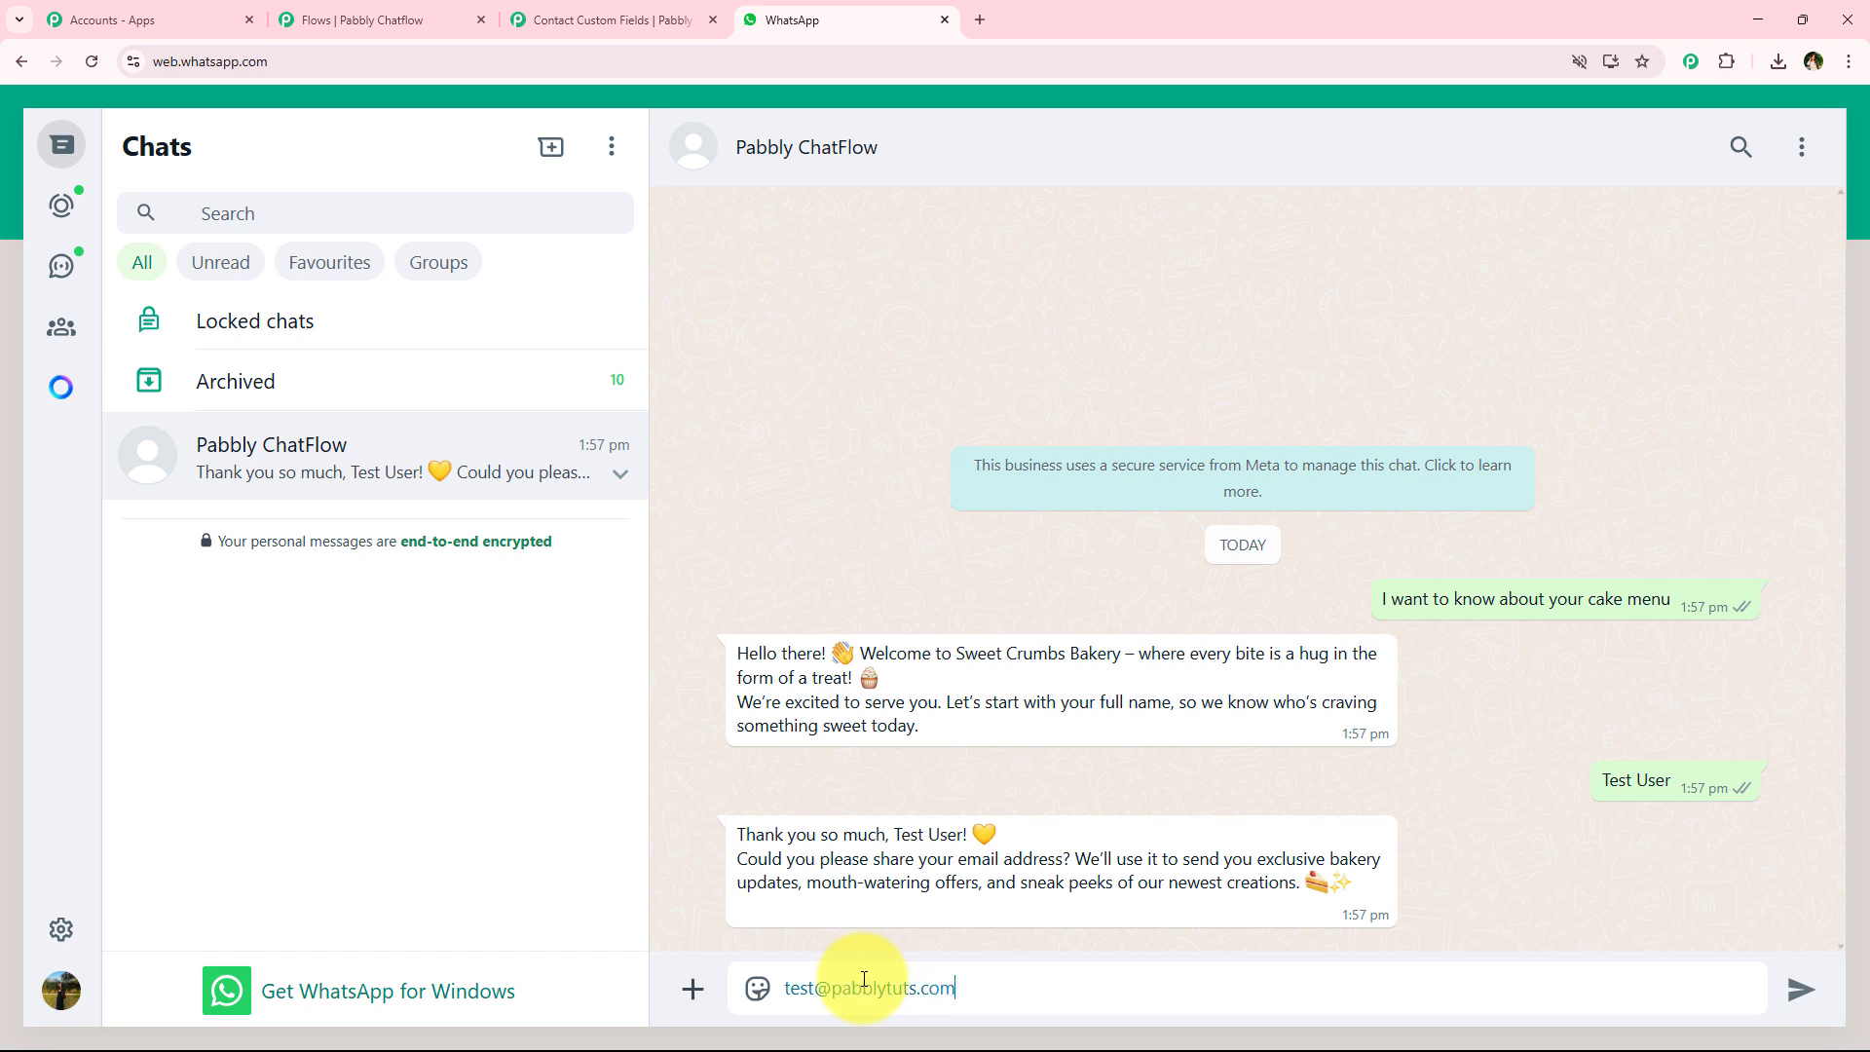
{"action": "key", "text": "Return"}
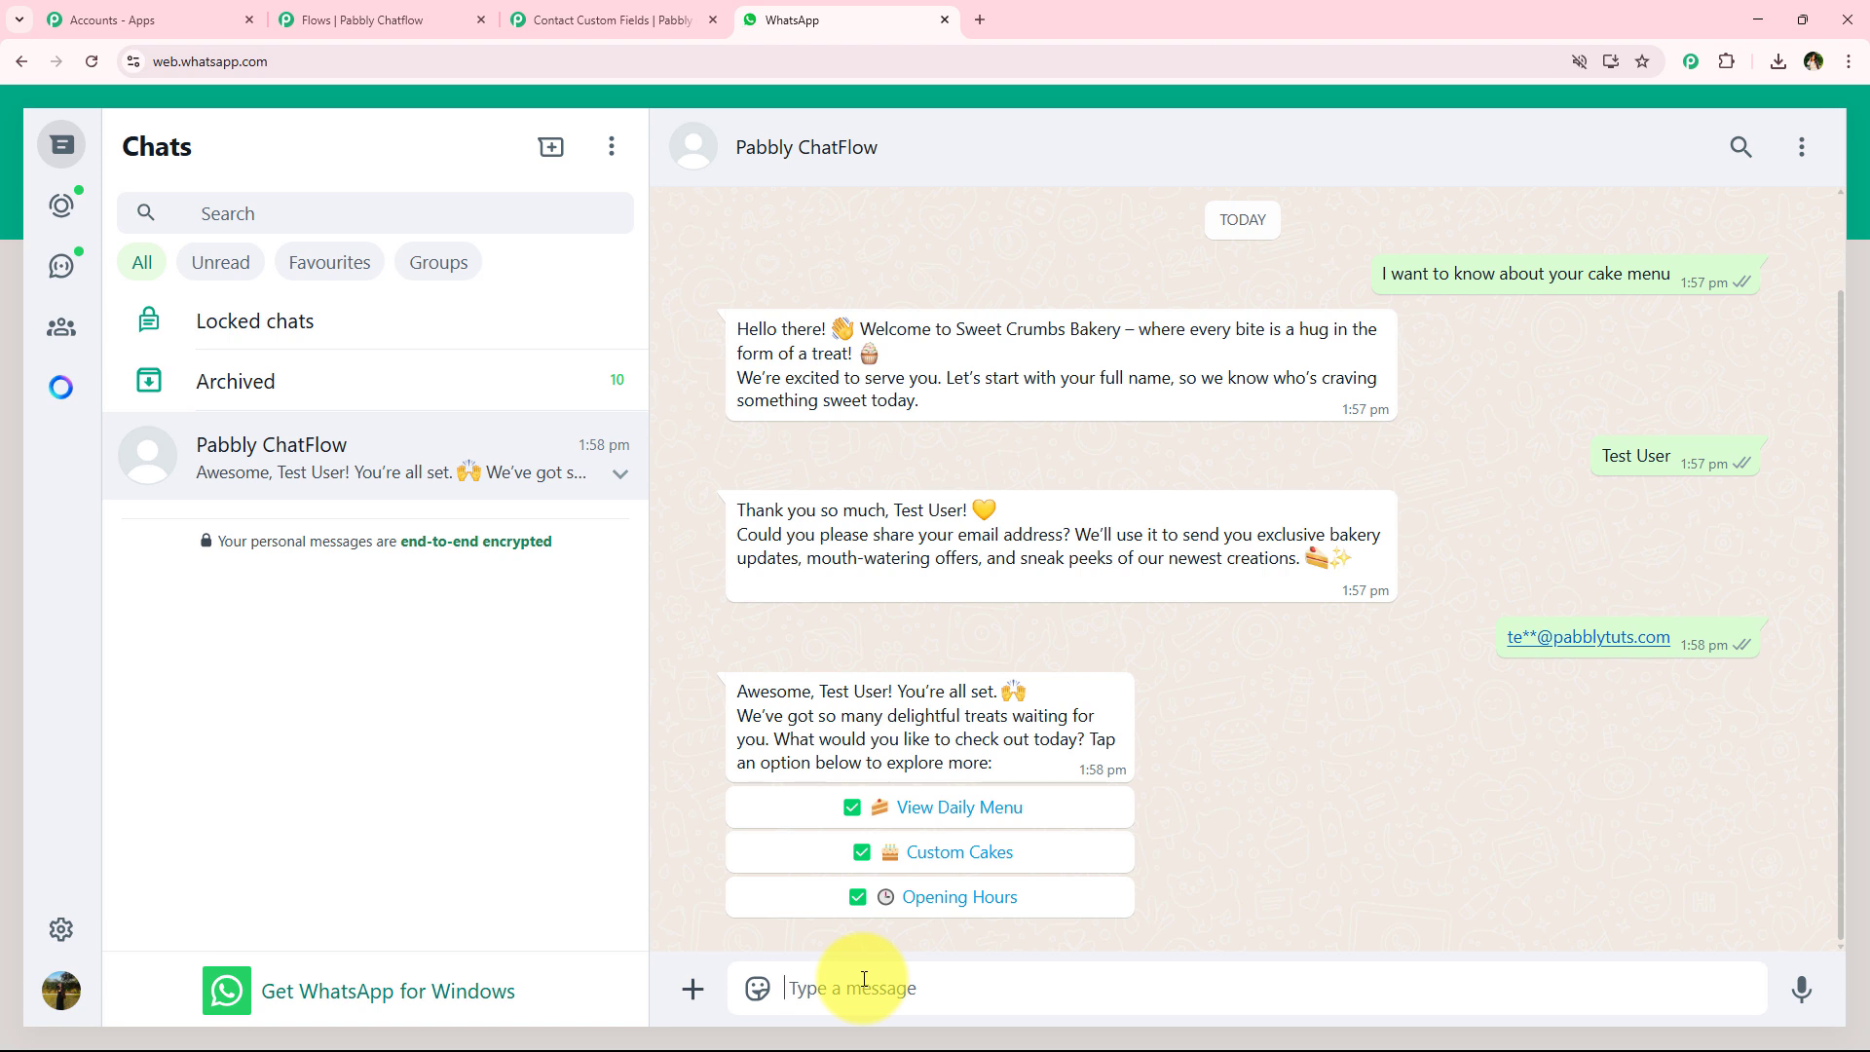
Choose the View Daily Menu reply option and download the returned Menu (1).pdf, reading through its caption.
{"action": "left_click", "coordinate": [941, 809]}
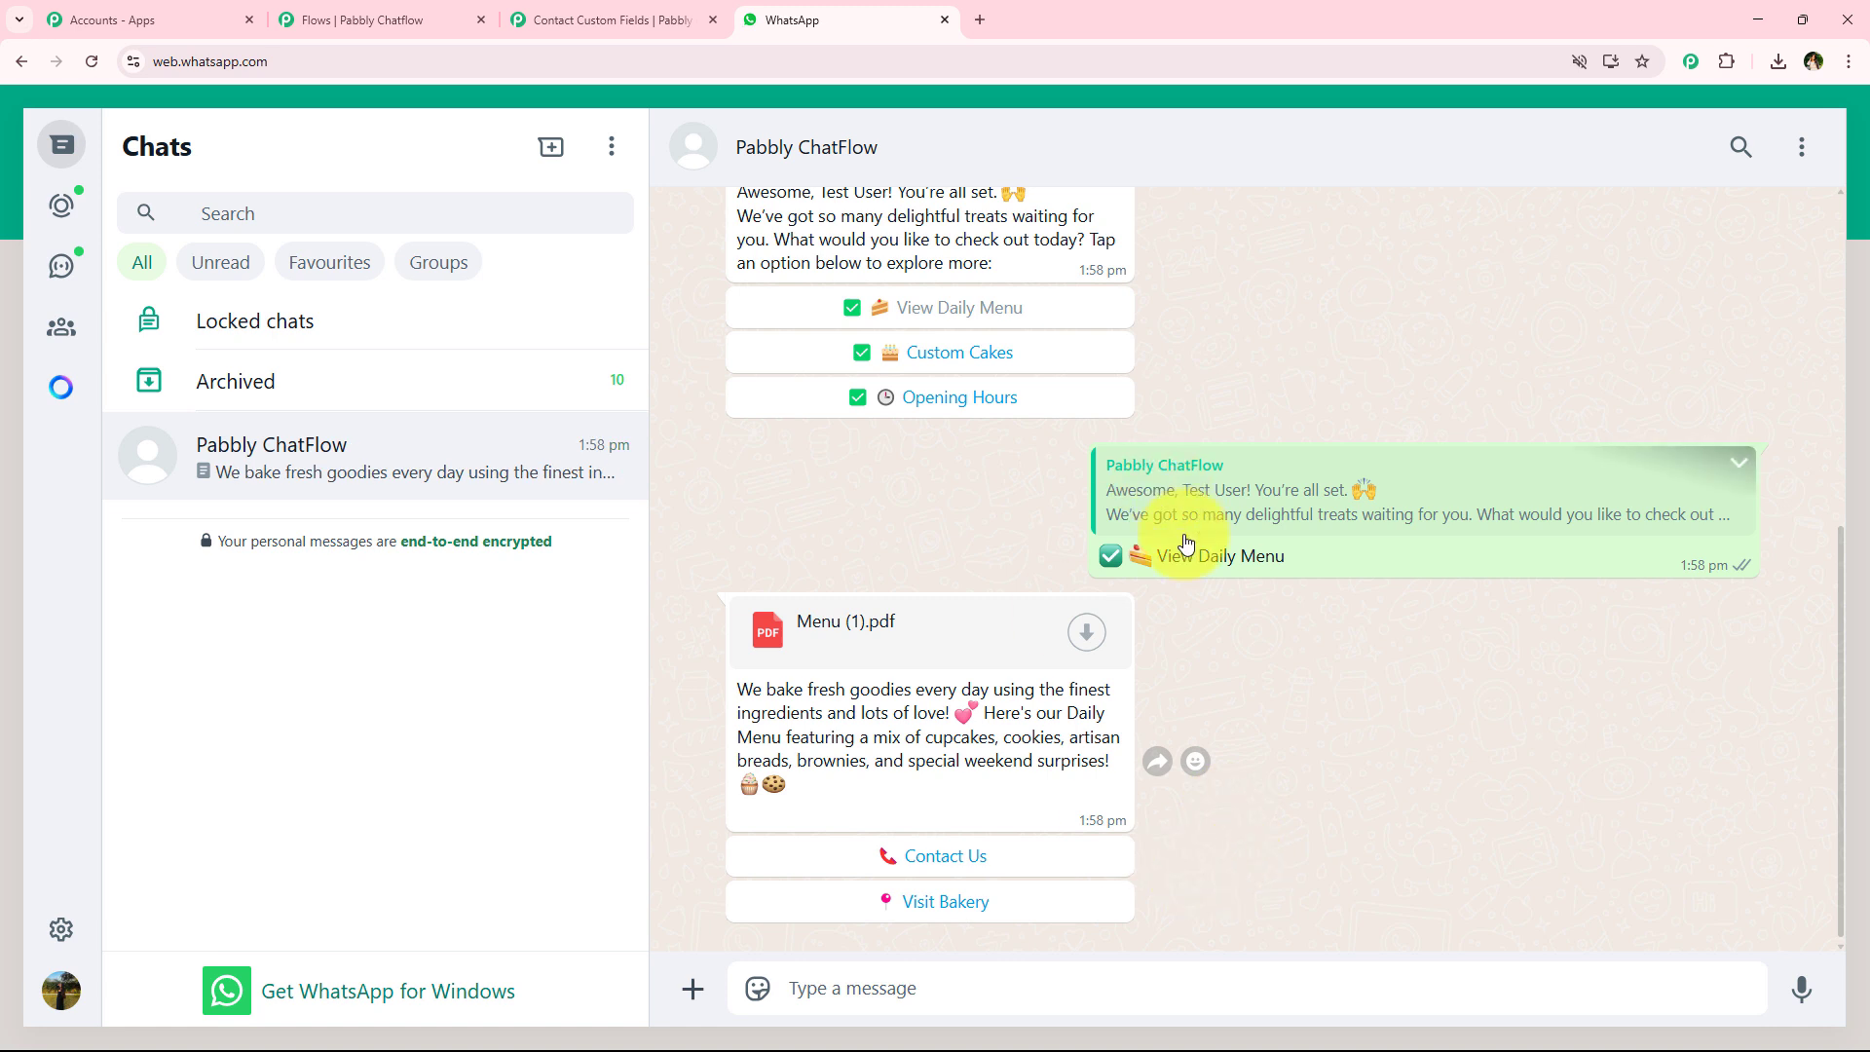
{"action": "left_click", "coordinate": [908, 628]}
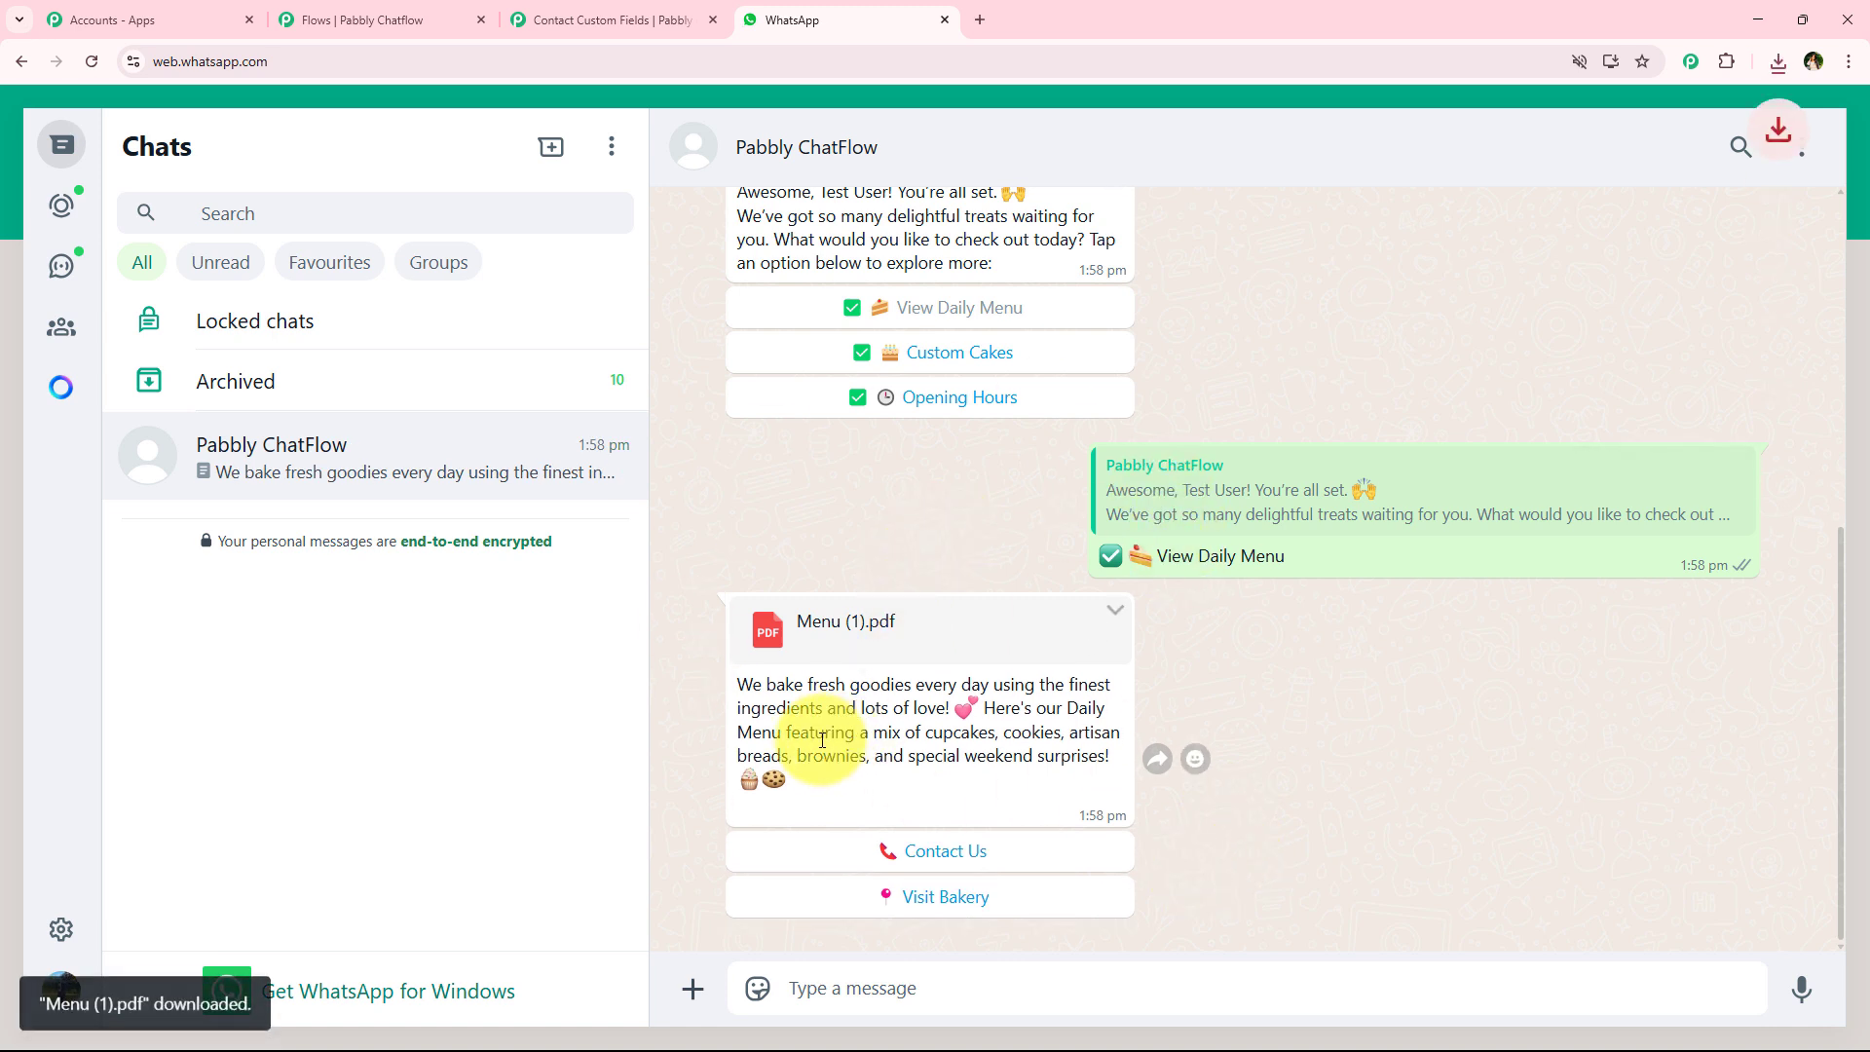
{"action": "left_click_drag", "start_coordinate": [740, 682], "coordinate": [811, 758]}
{"action": "left_click", "coordinate": [820, 774]}
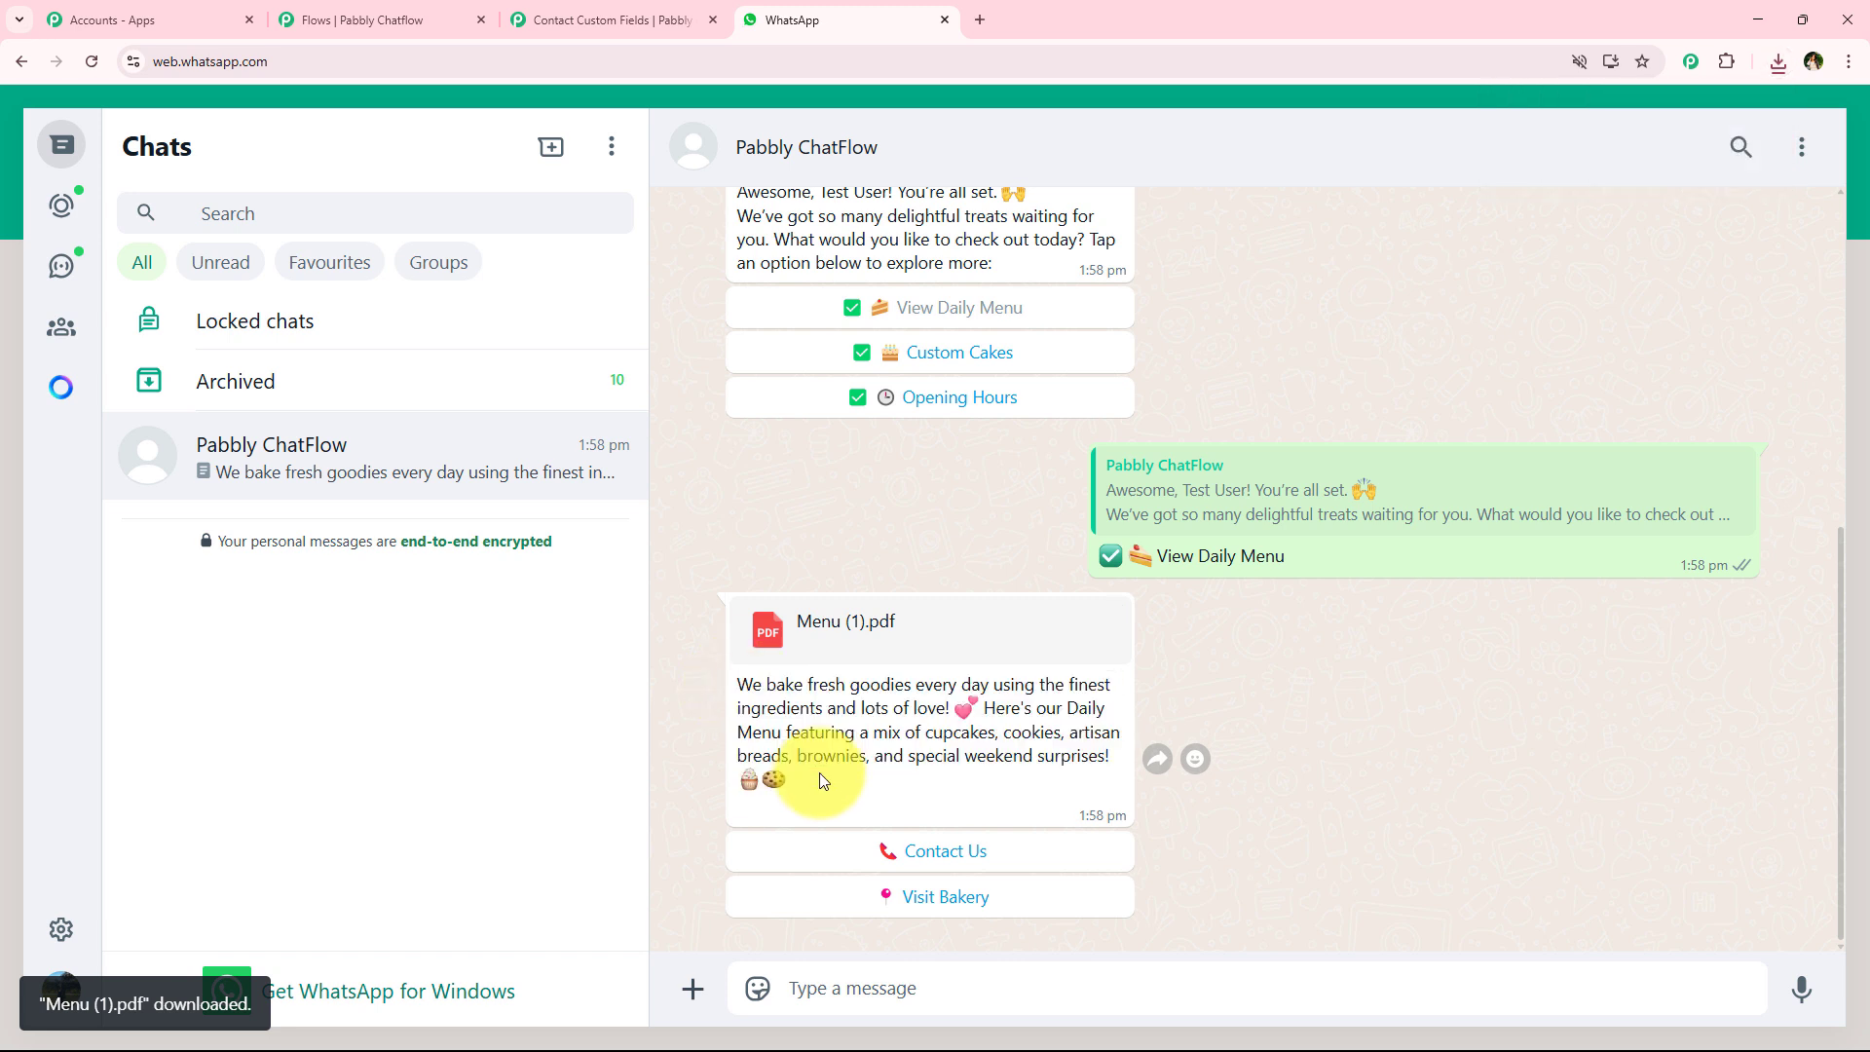
{"action": "left_click_drag", "start_coordinate": [733, 692], "coordinate": [1127, 689]}
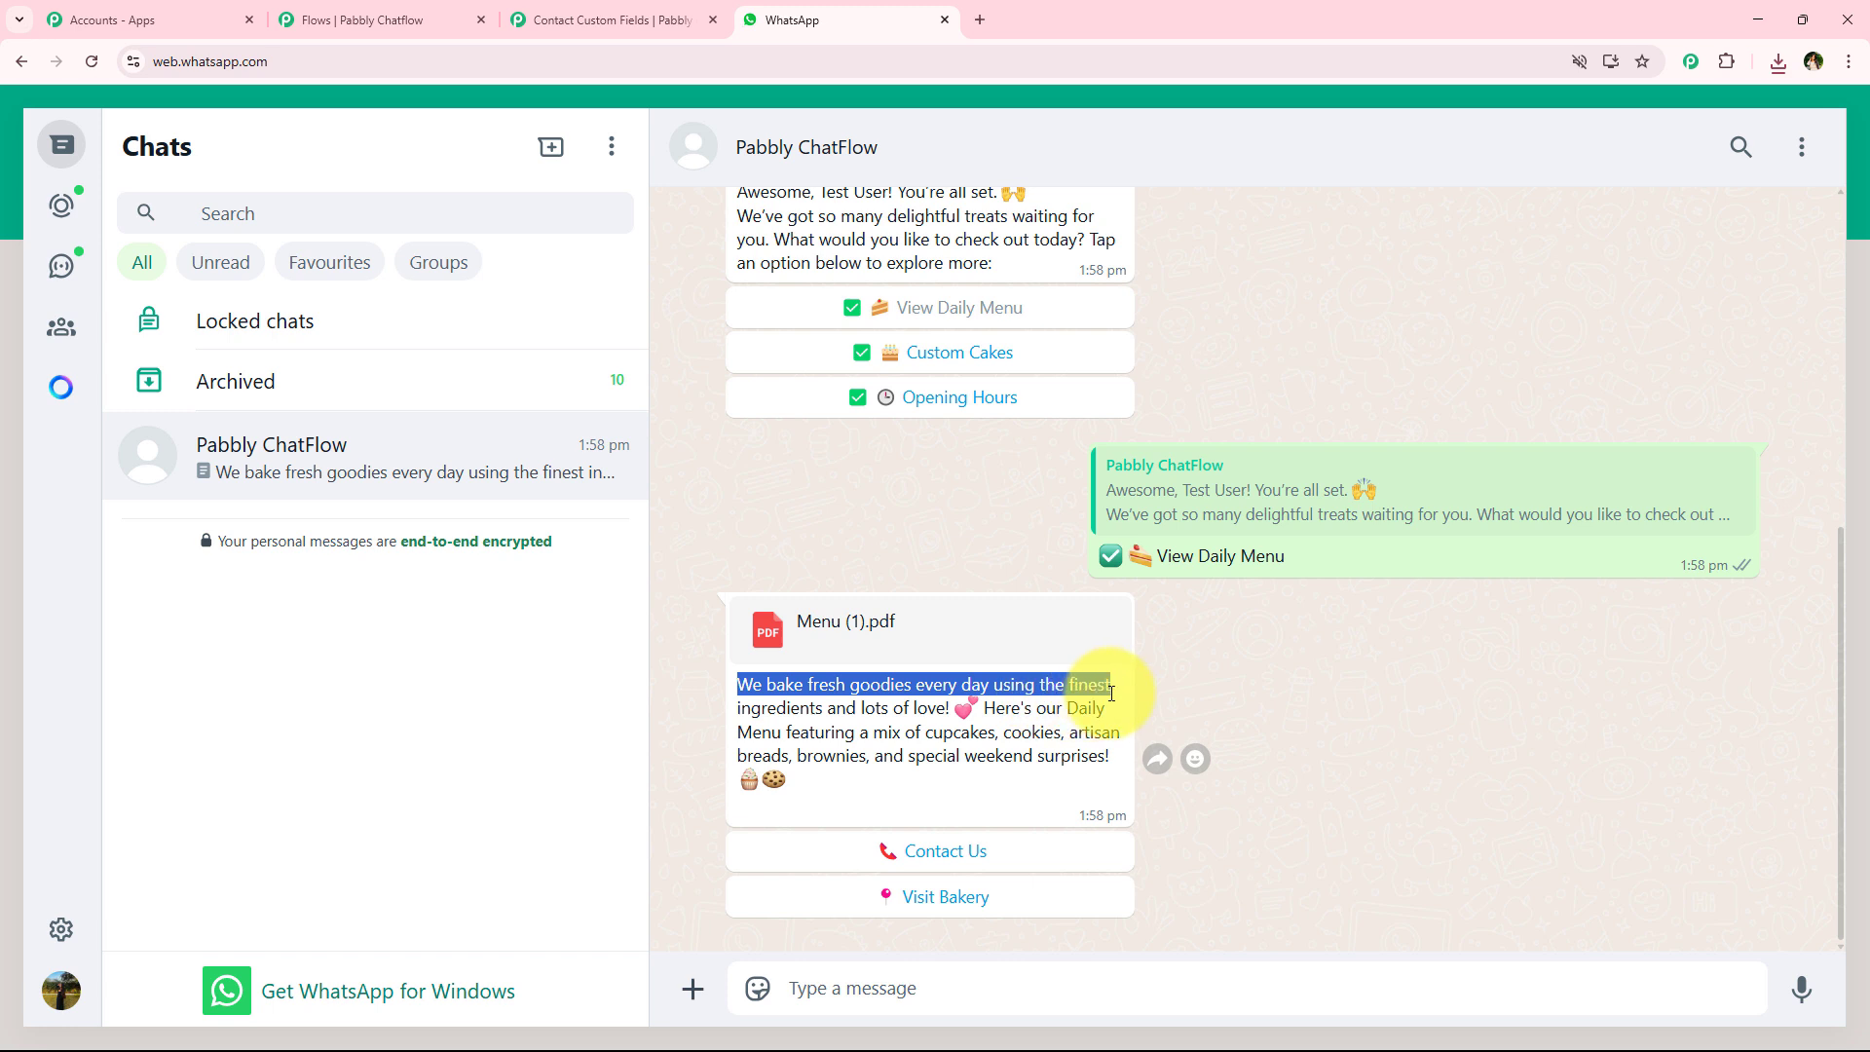
{"action": "left_click", "coordinate": [721, 720]}
{"action": "left_click_drag", "start_coordinate": [719, 714], "coordinate": [907, 721]}
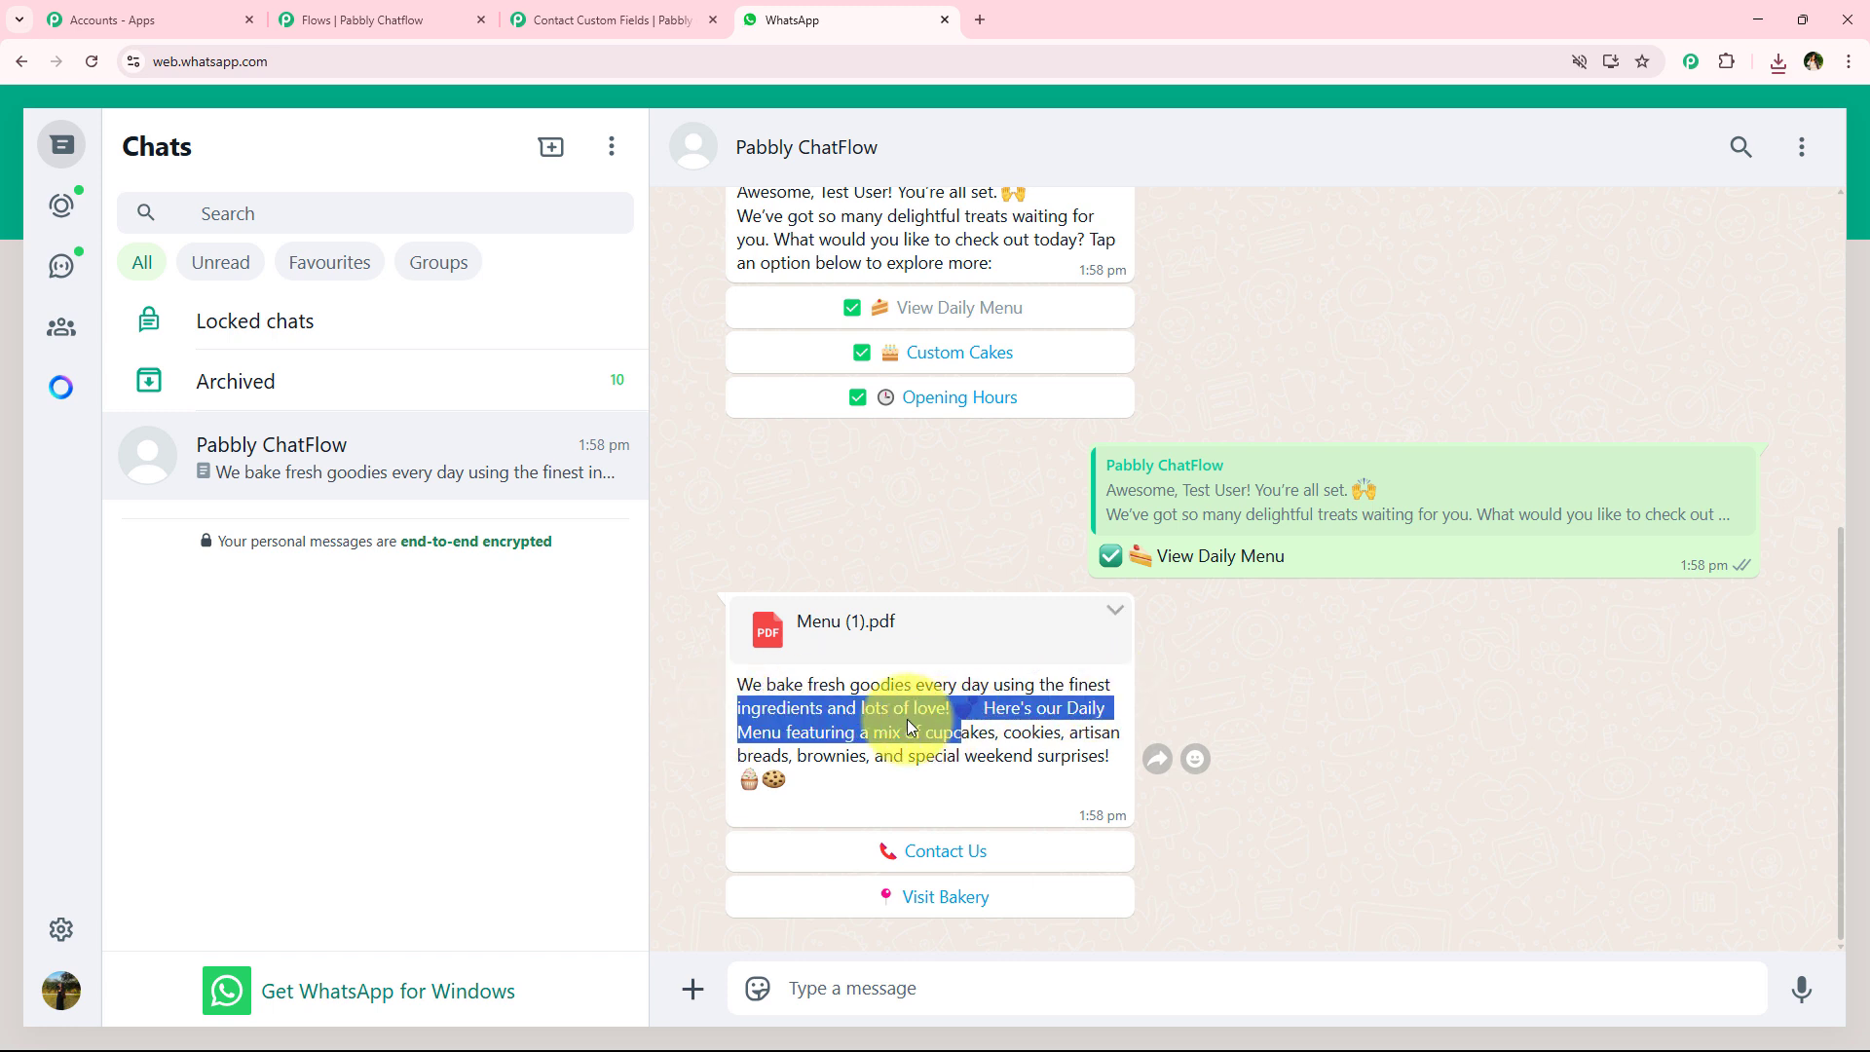
{"action": "left_click", "coordinate": [903, 718]}
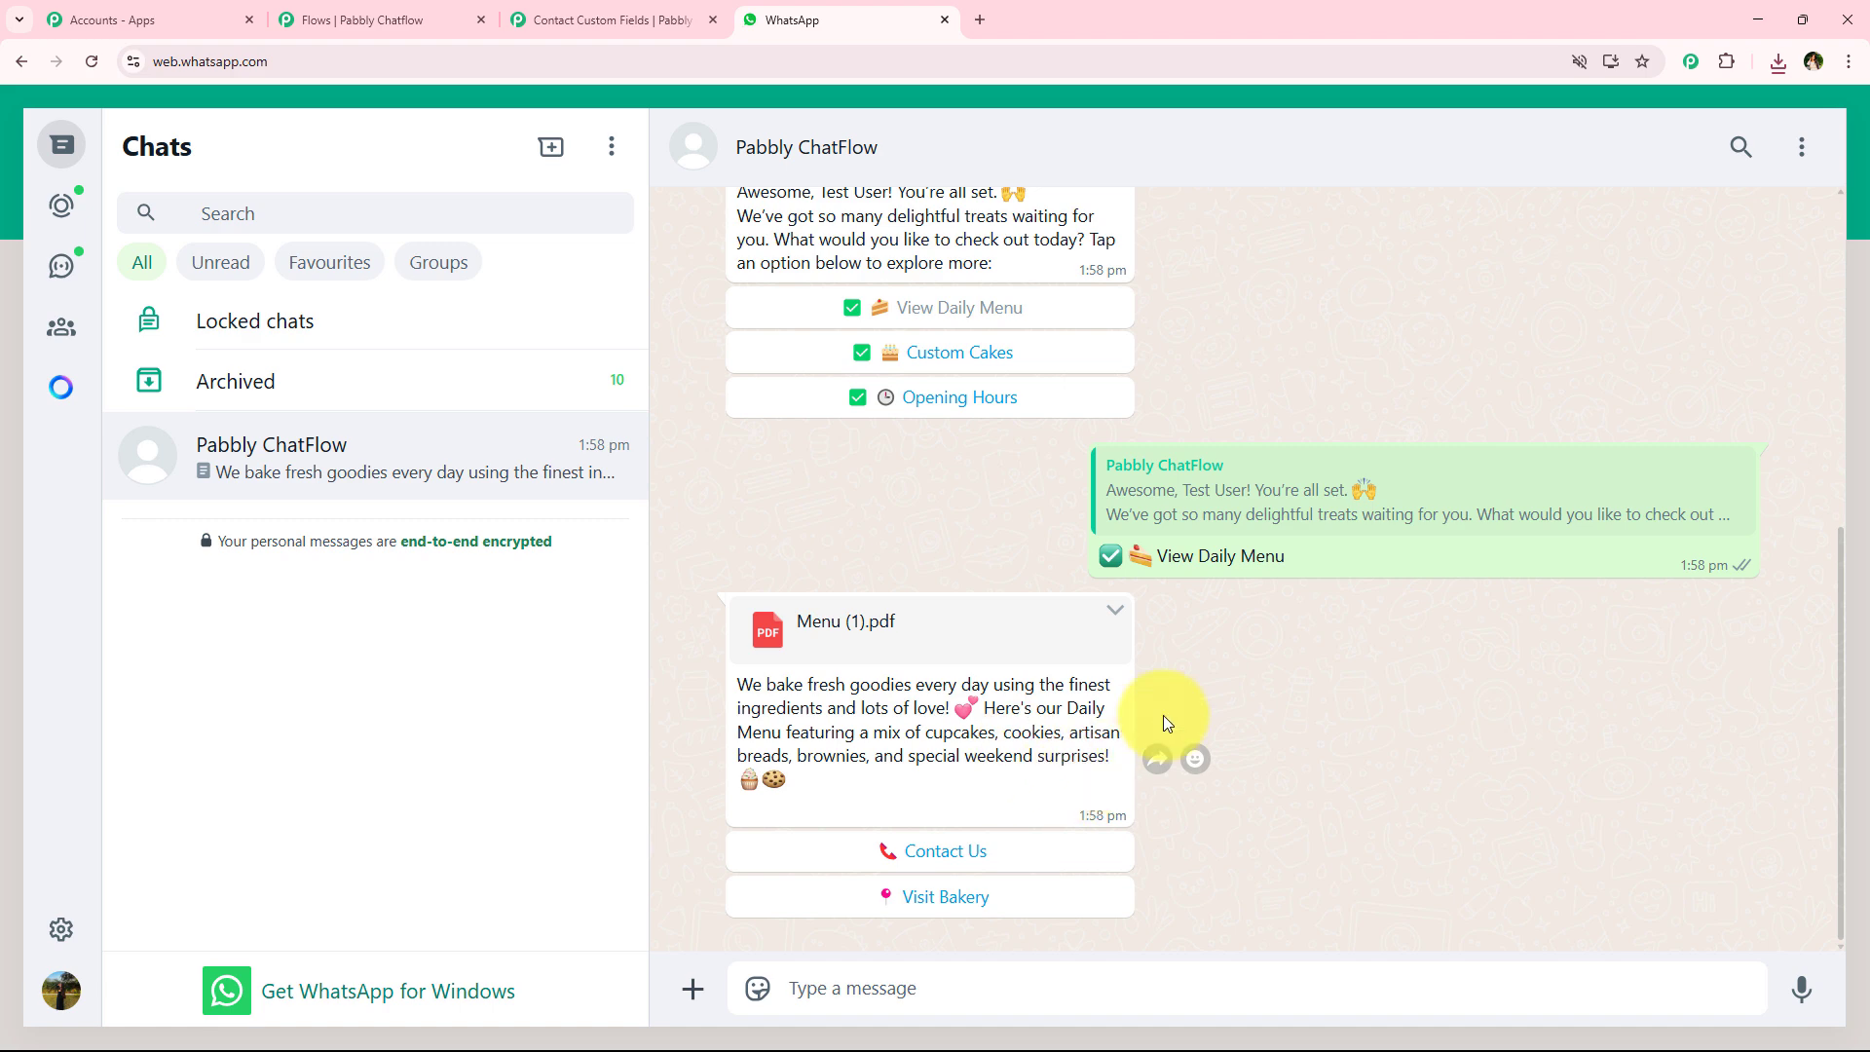
Open the downloaded Menu (1).pdf to check the bakery menu, and close it again.
{"action": "left_click", "coordinate": [1776, 62]}
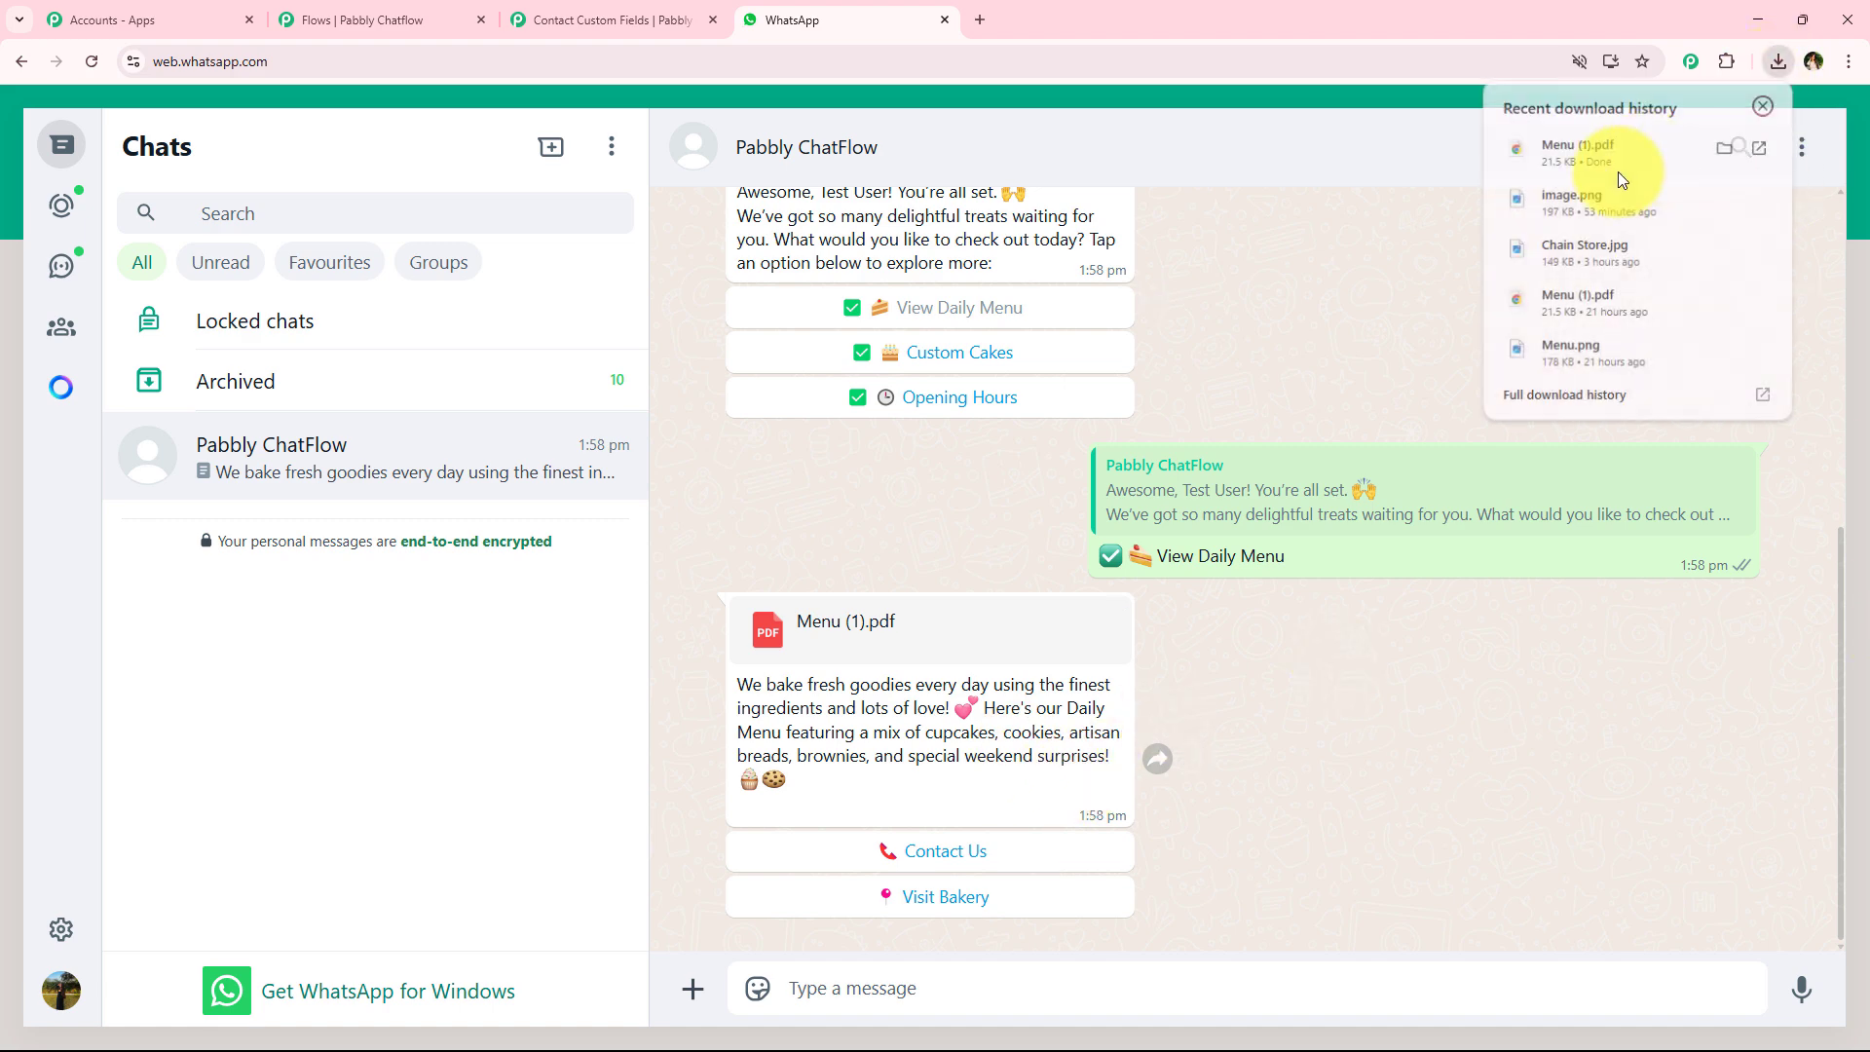
{"action": "left_click", "coordinate": [1605, 171]}
{"action": "left_click", "coordinate": [971, 113]}
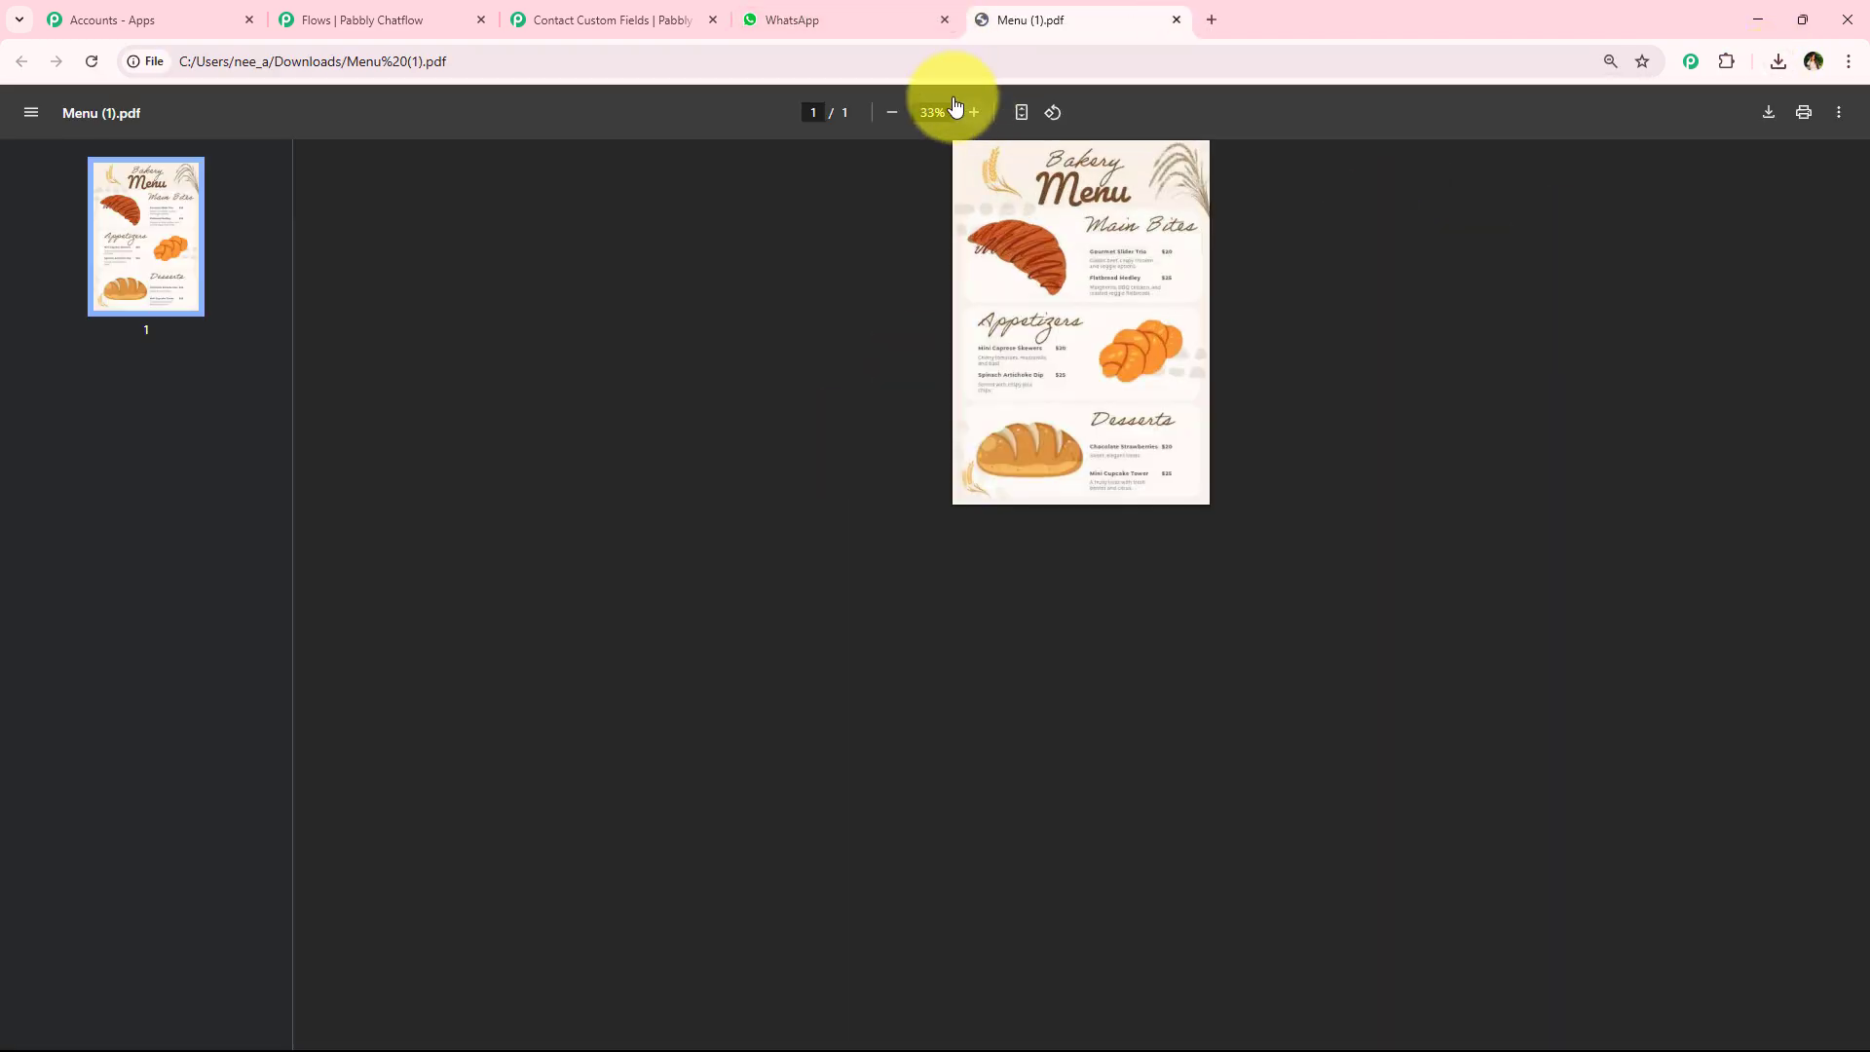
{"action": "left_click", "coordinate": [1178, 18]}
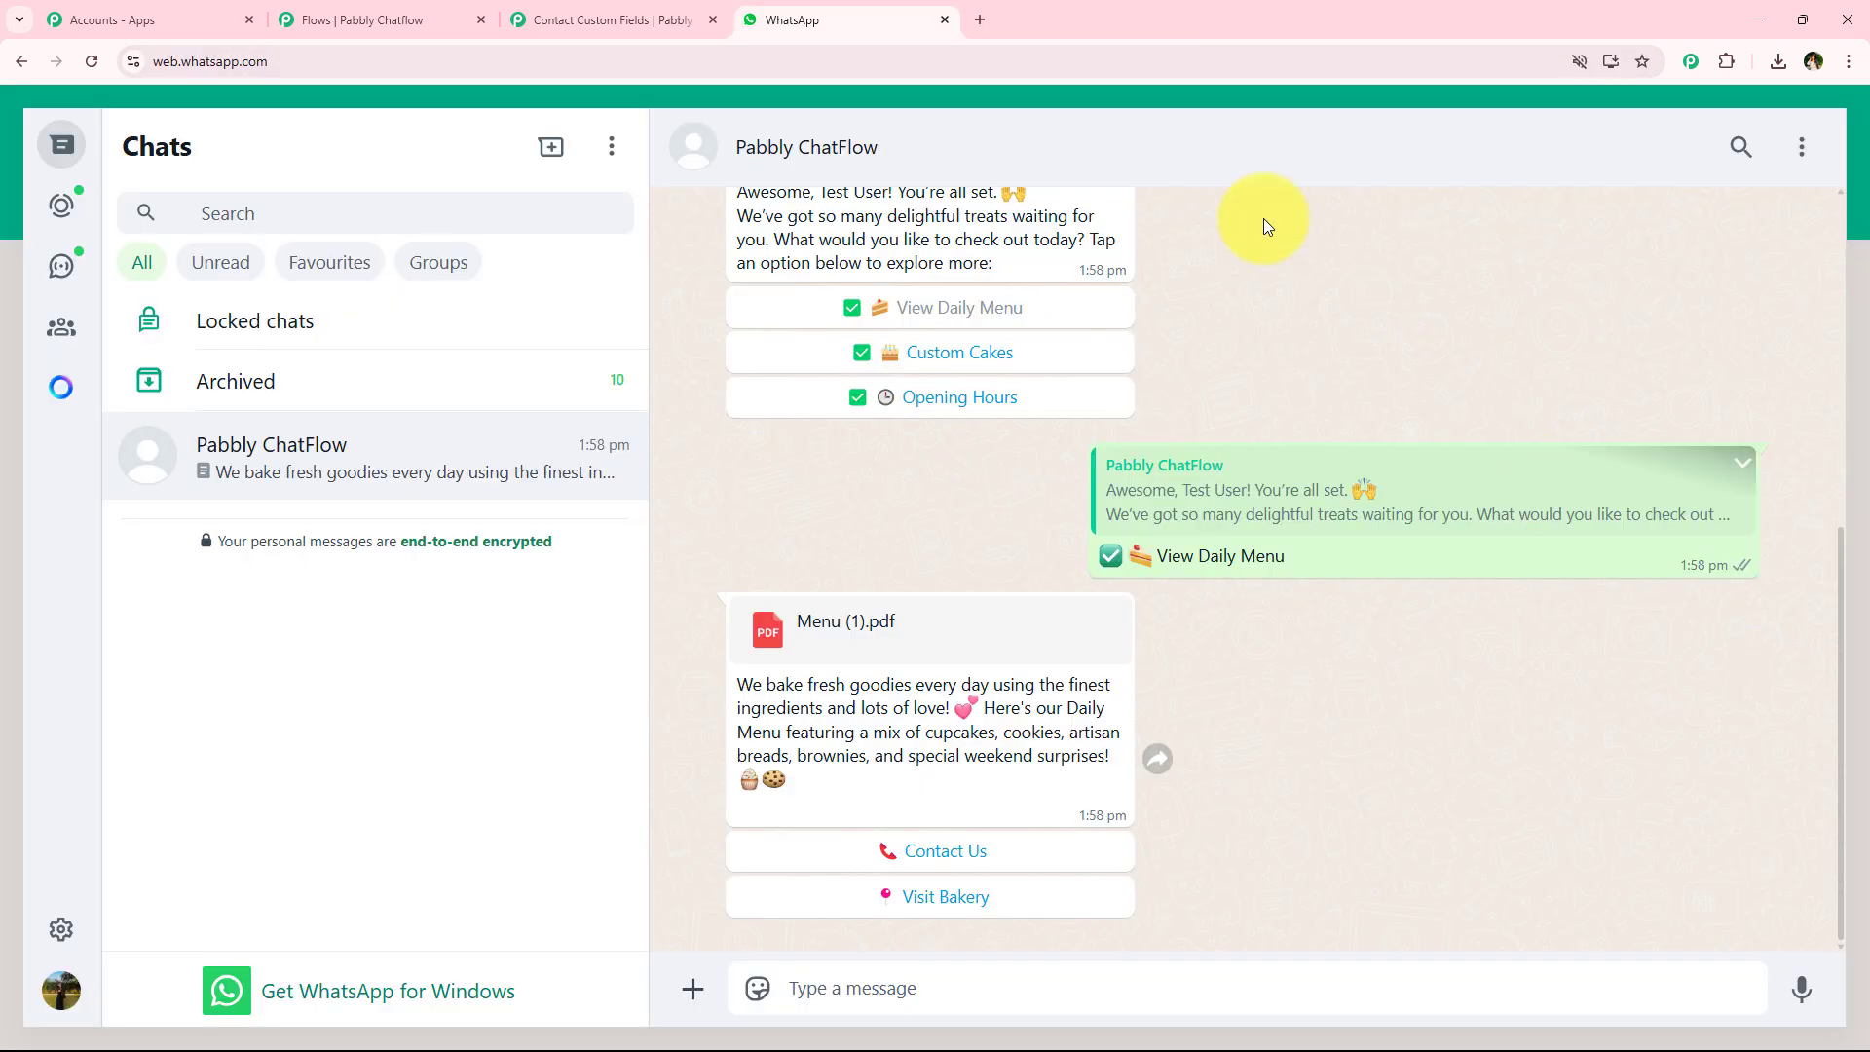
Choose the Custom Cakes reply option and read the cake choices and price guide sent back.
{"action": "scroll", "coordinate": [861, 449], "scroll_direction": "up", "scroll_amount": 2}
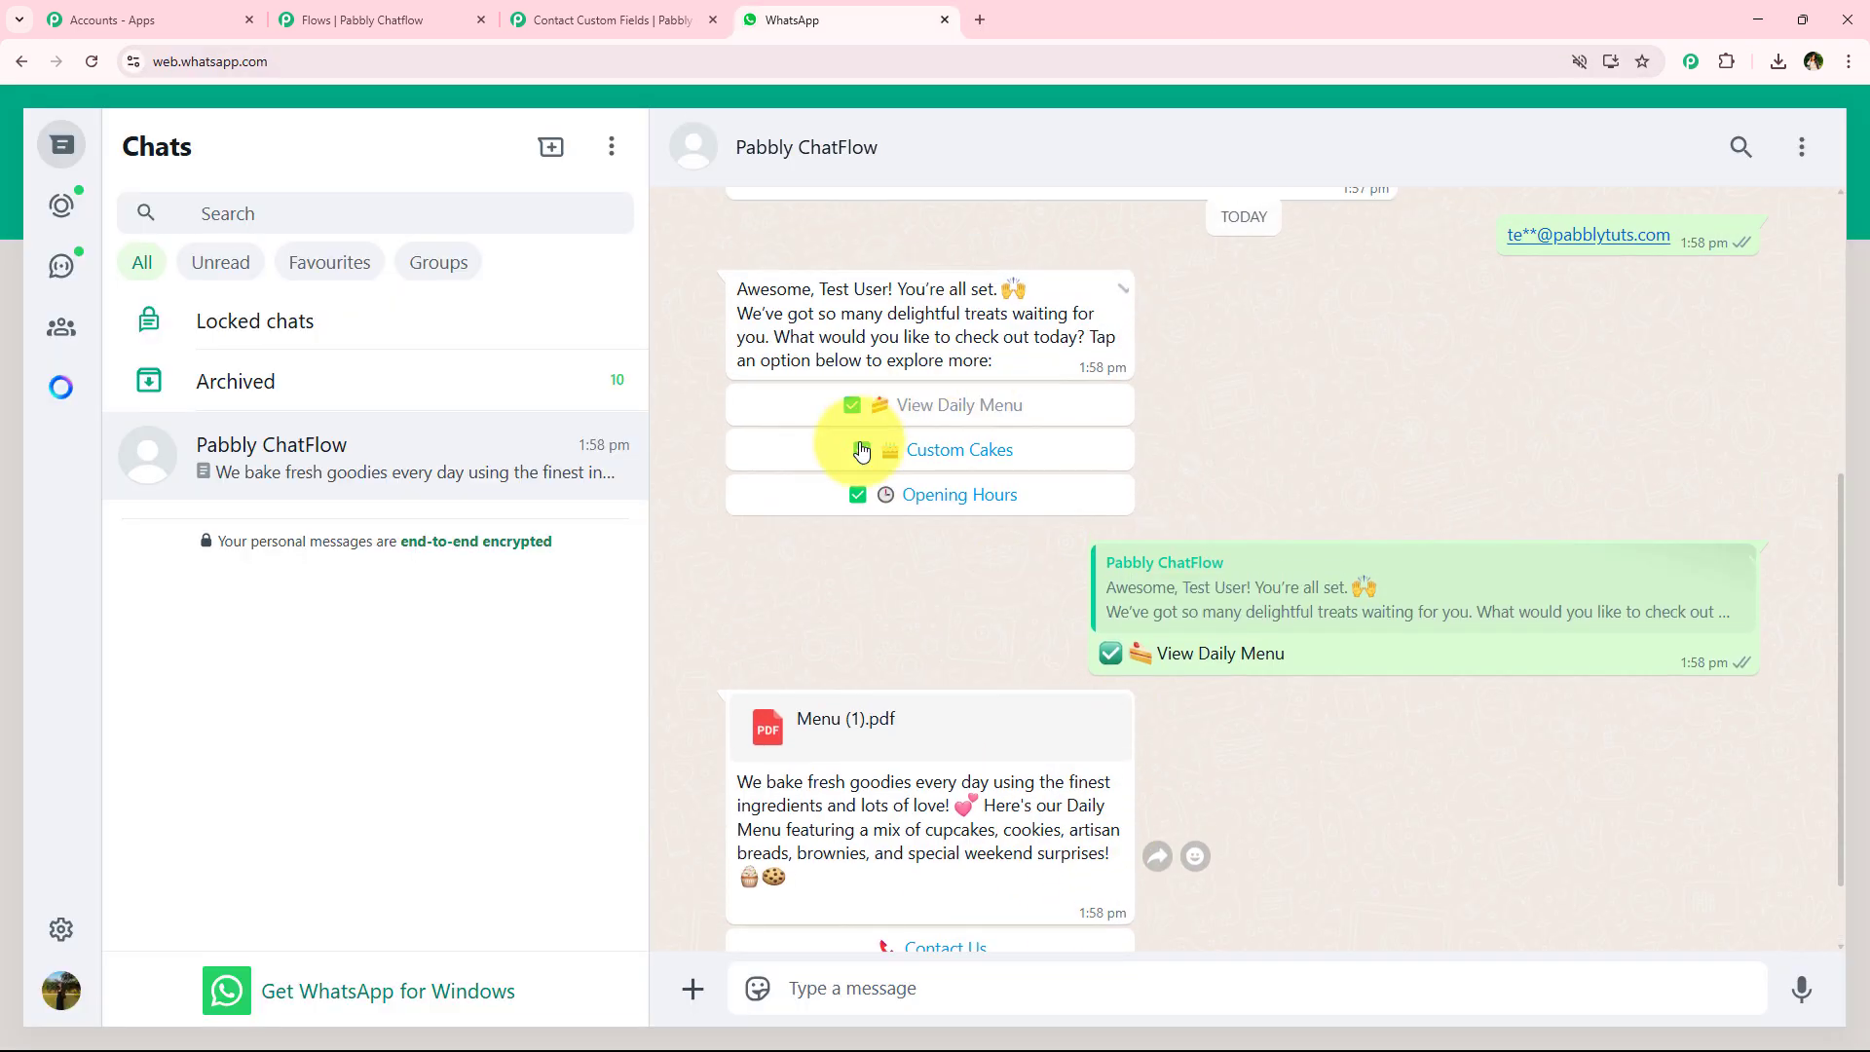
{"action": "left_click", "coordinate": [974, 449]}
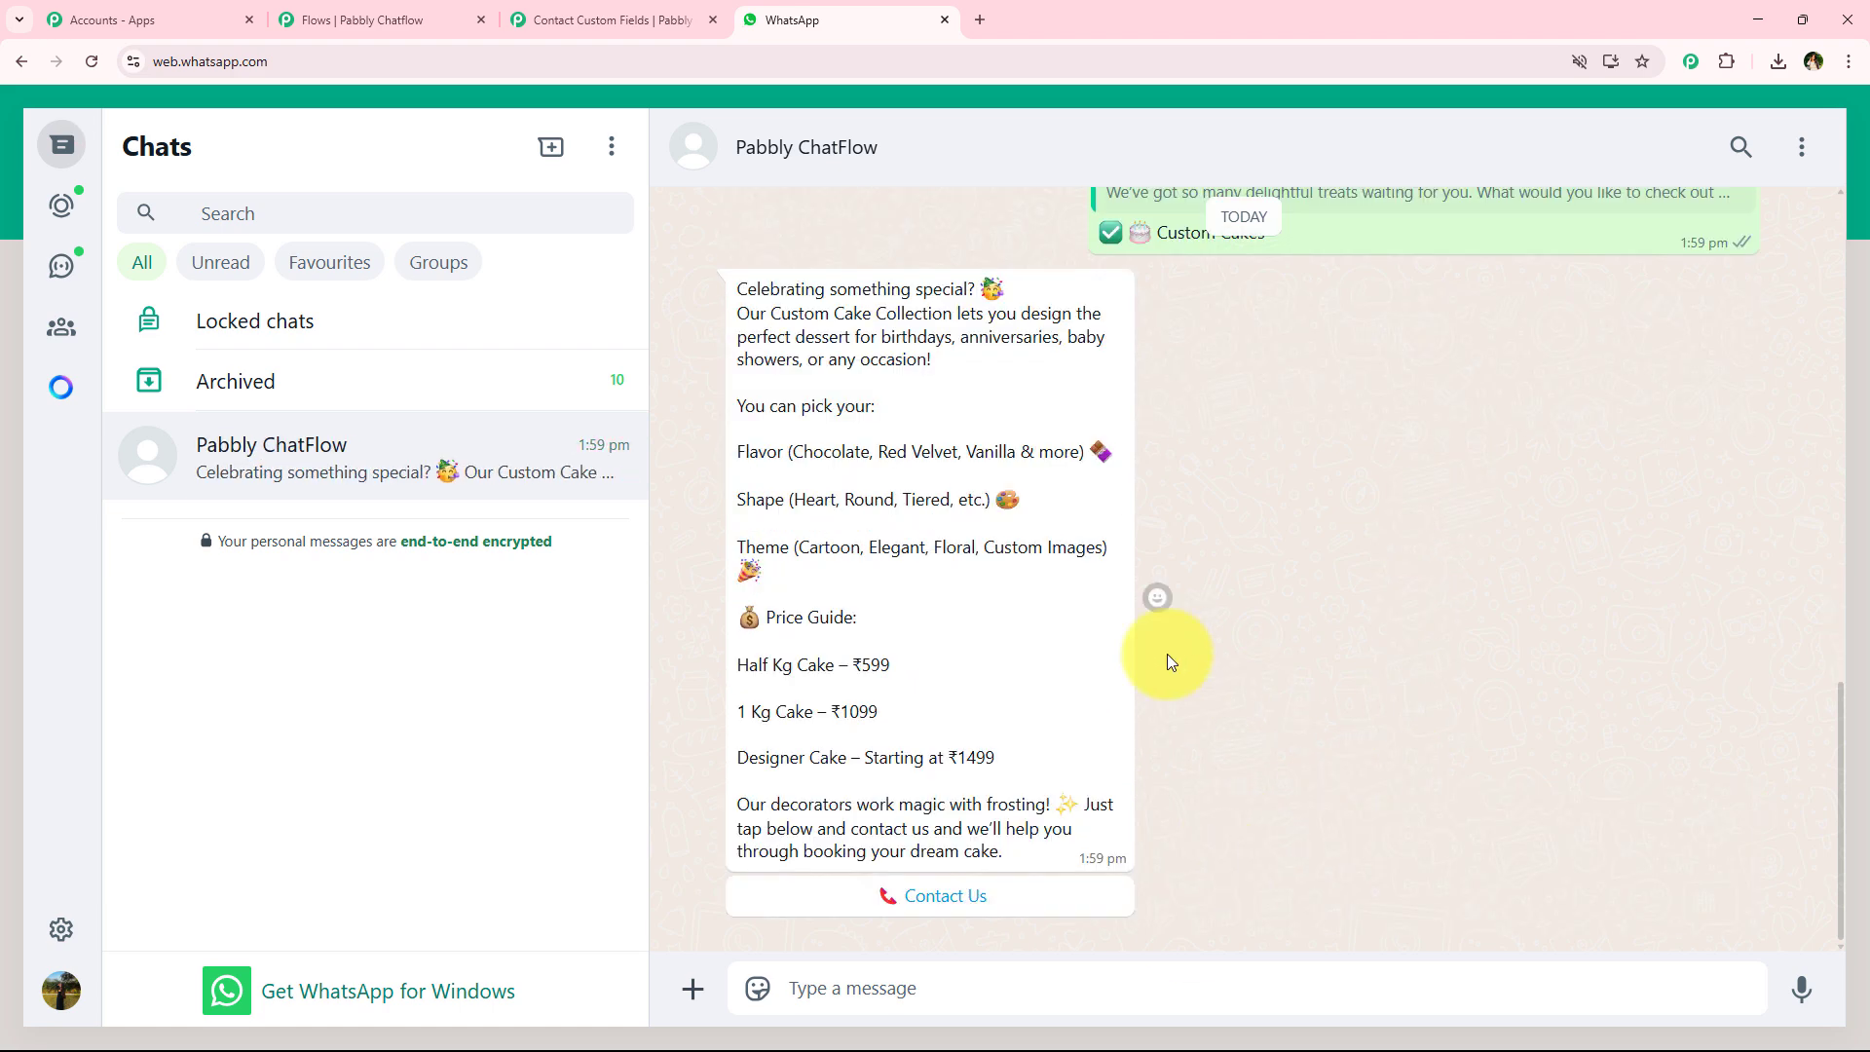
{"action": "left_click_drag", "start_coordinate": [697, 279], "coordinate": [1035, 828]}
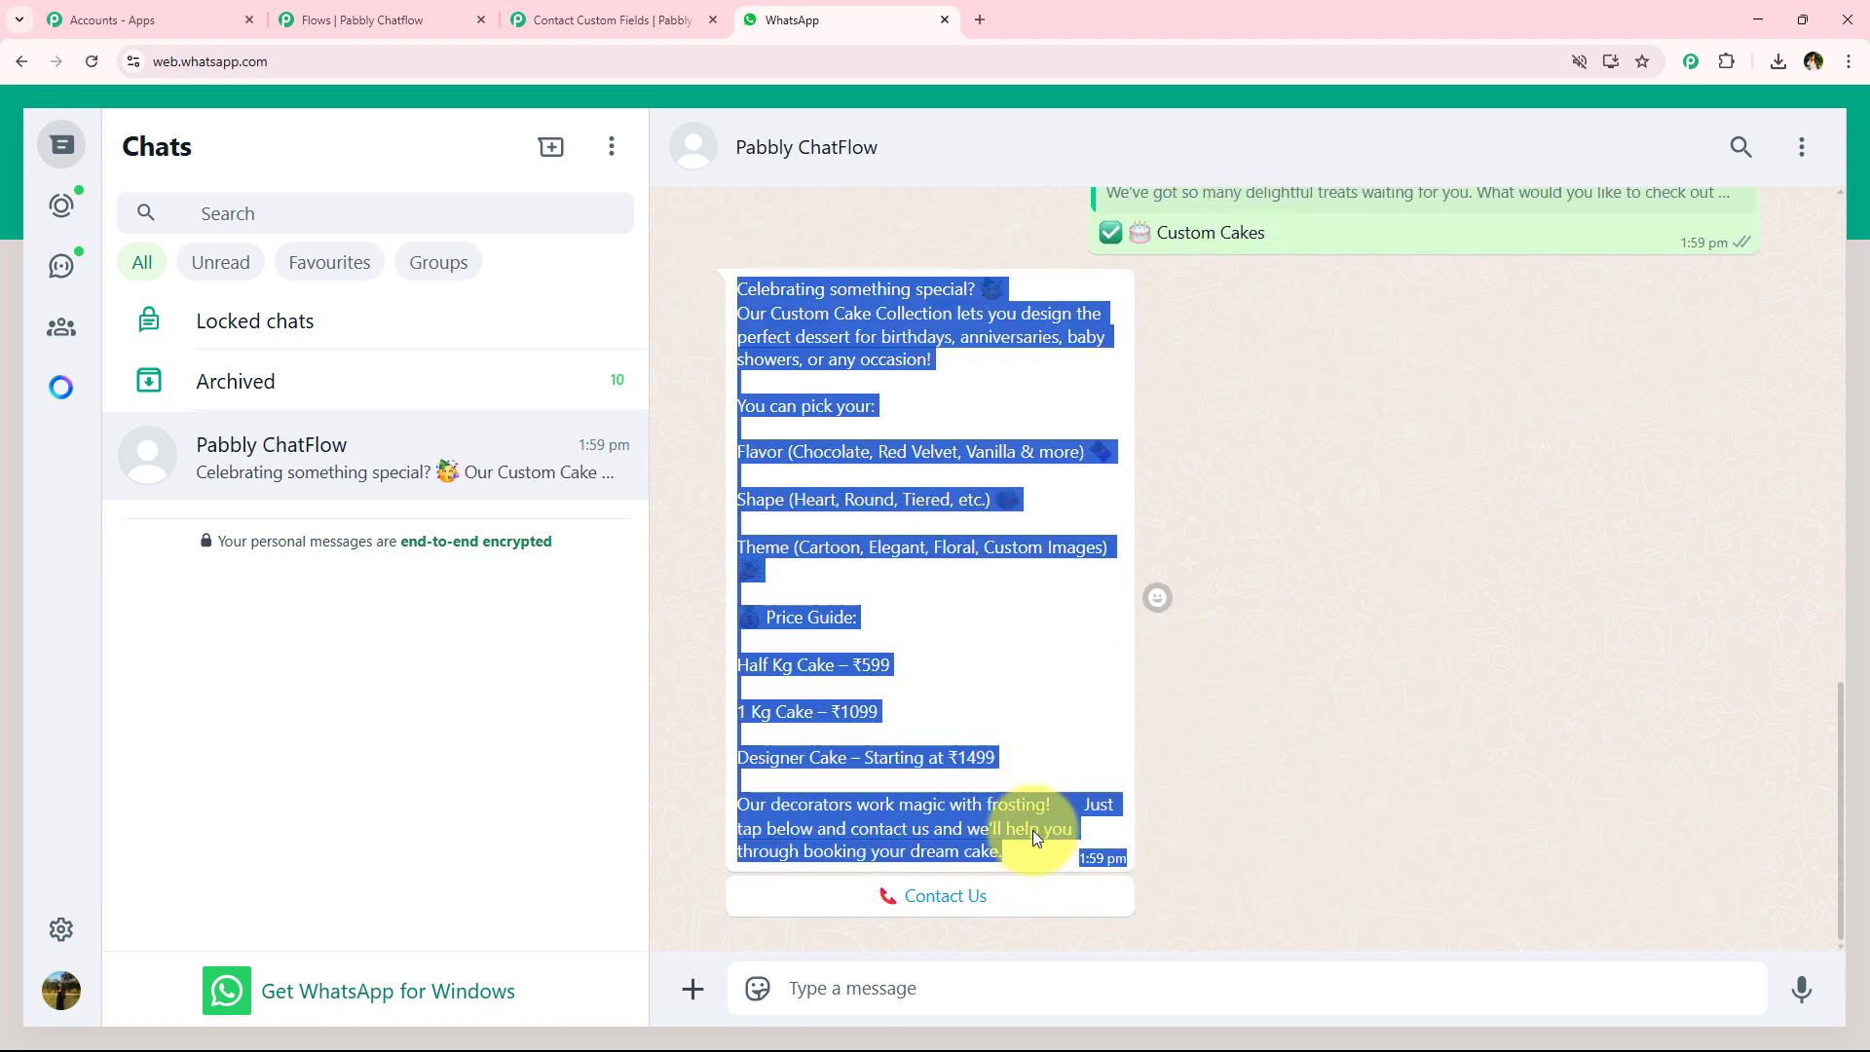
{"action": "left_click", "coordinate": [1019, 633]}
{"action": "left_click_drag", "start_coordinate": [740, 405], "coordinate": [901, 421]}
{"action": "left_click", "coordinate": [737, 477]}
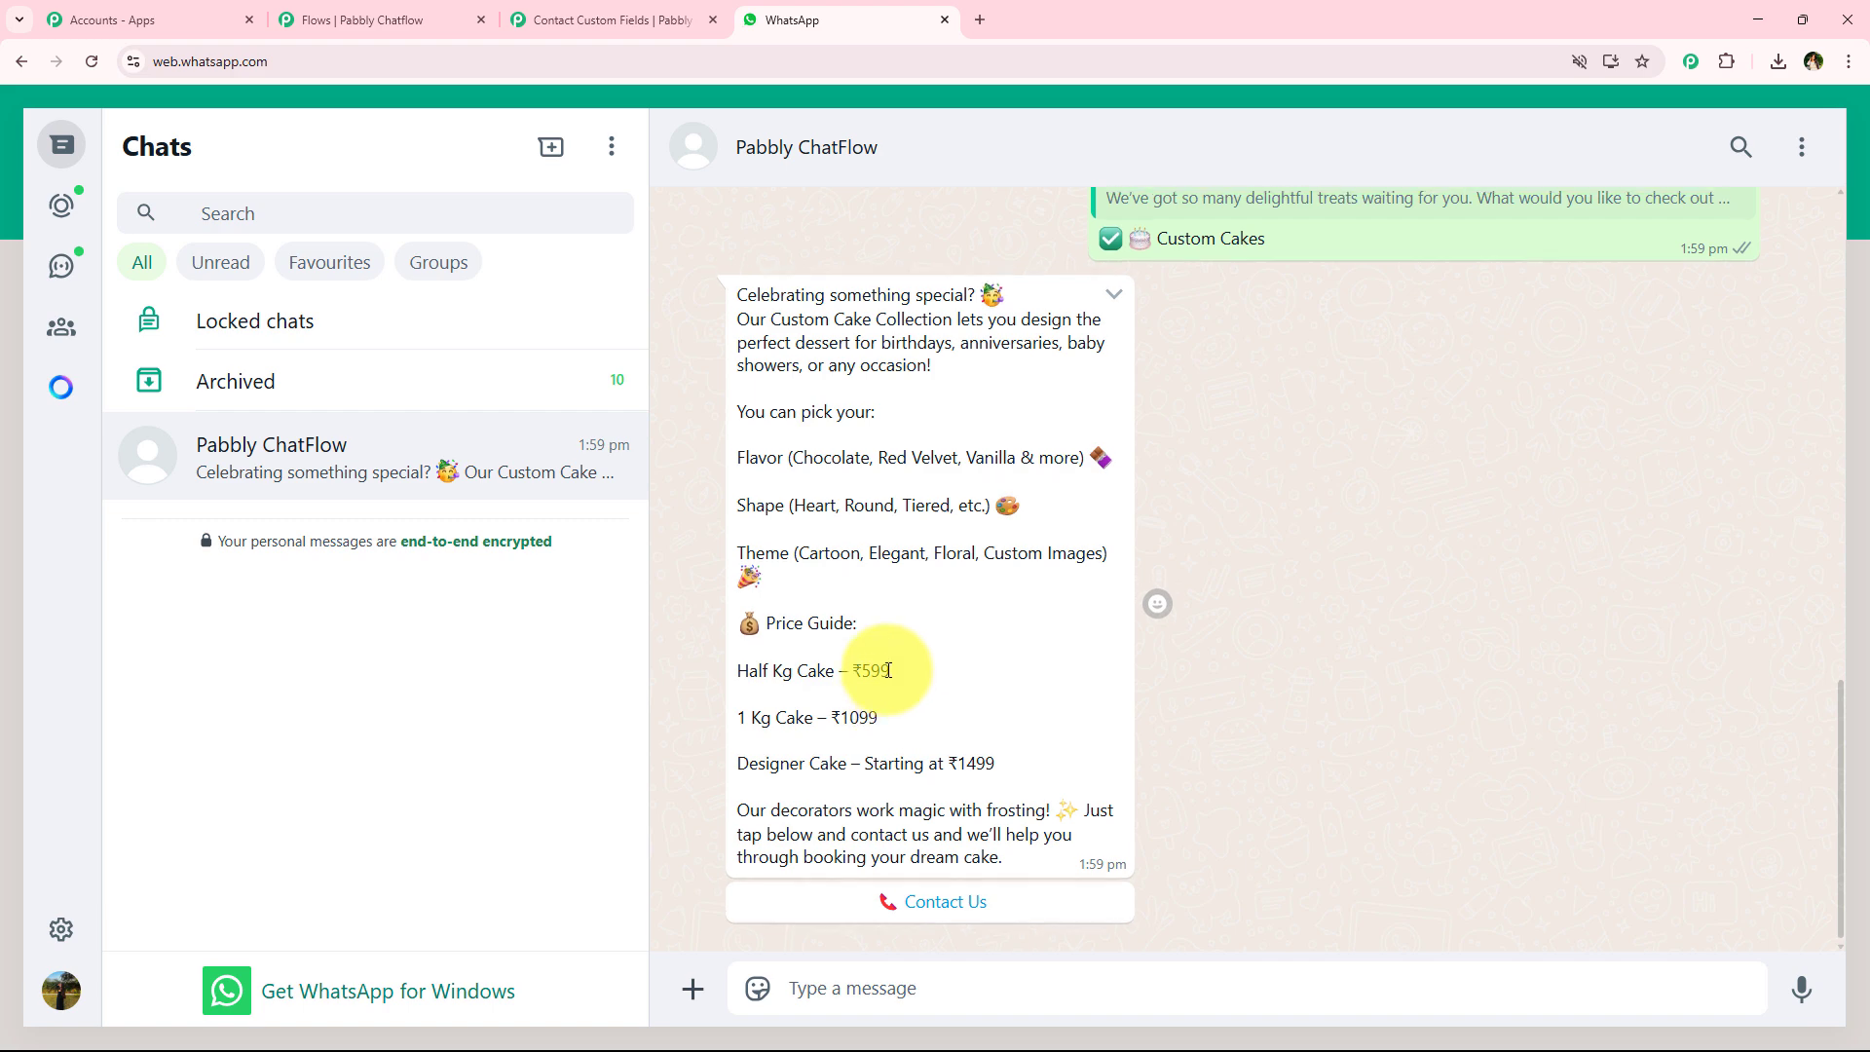
Choose the Opening Hours reply option from the original choices and read the hours message.
{"action": "scroll", "coordinate": [892, 665], "scroll_direction": "up", "scroll_amount": 3}
{"action": "scroll", "coordinate": [892, 664], "scroll_direction": "up", "scroll_amount": 7}
{"action": "left_click", "coordinate": [974, 546]}
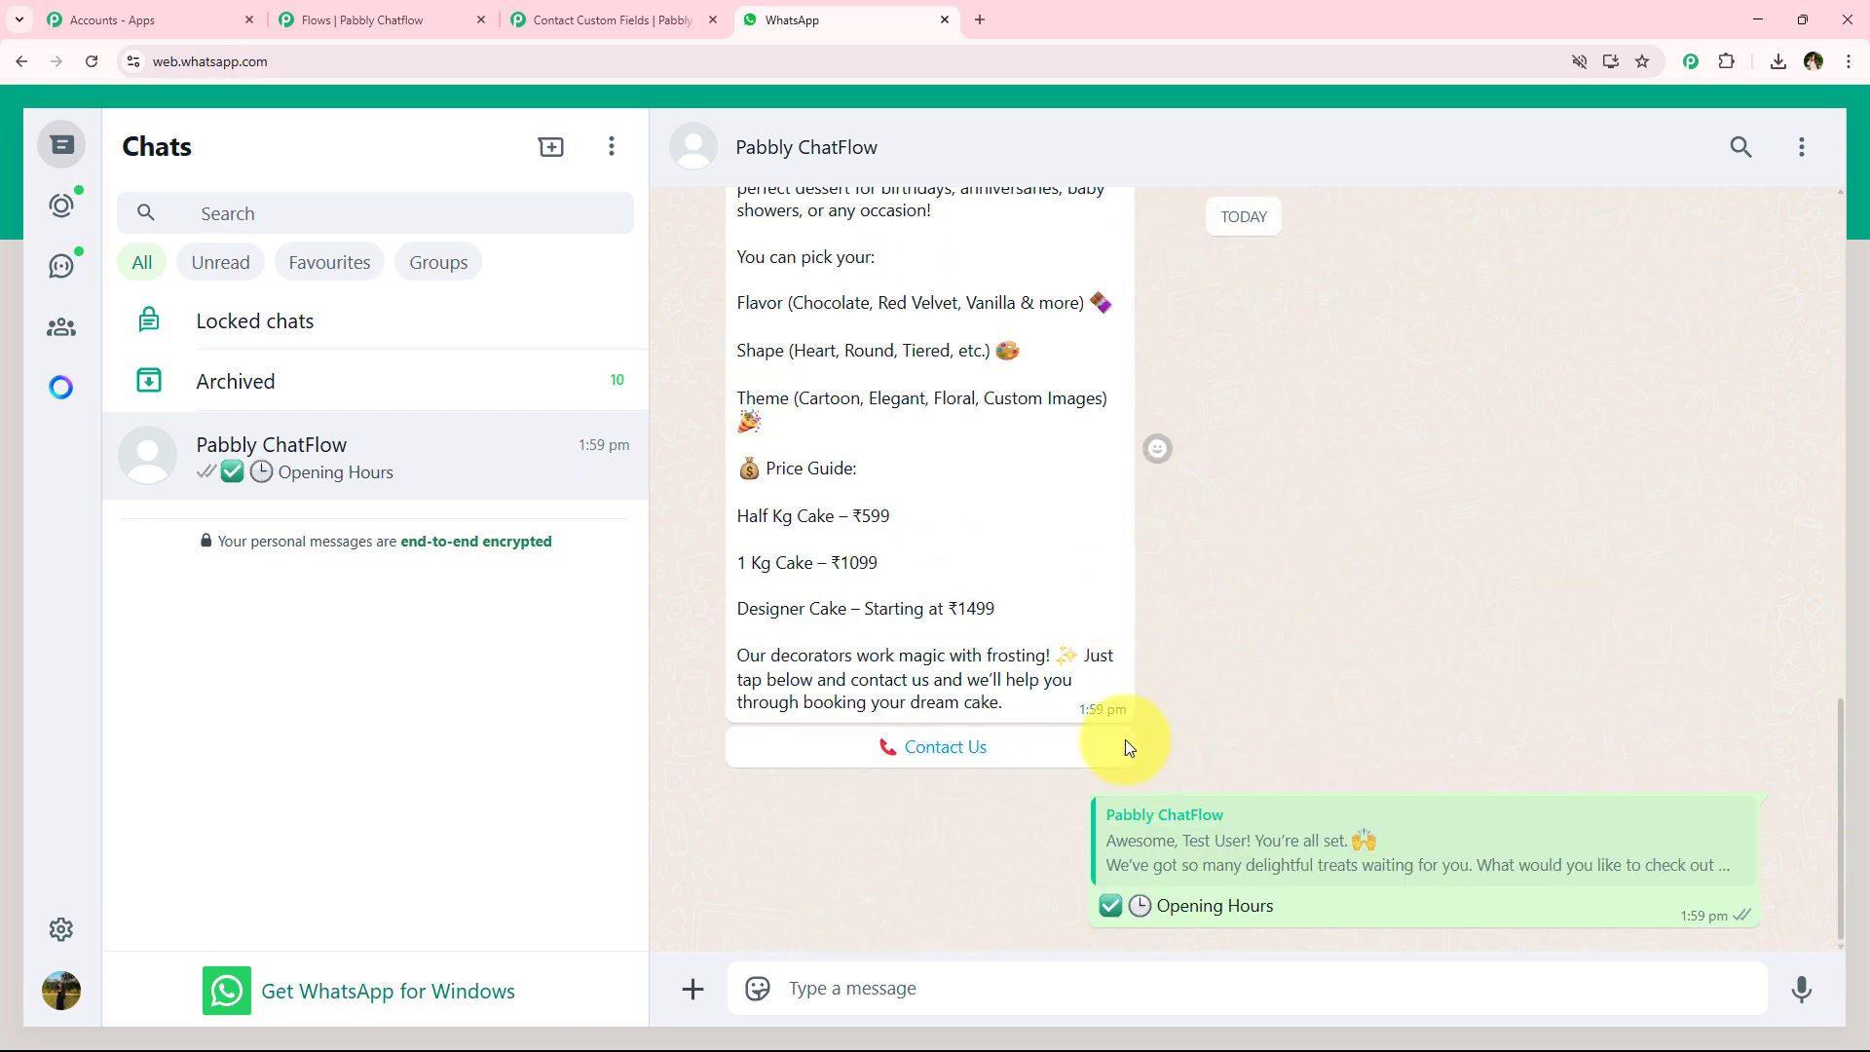
{"action": "left_click_drag", "start_coordinate": [738, 615], "coordinate": [1073, 807]}
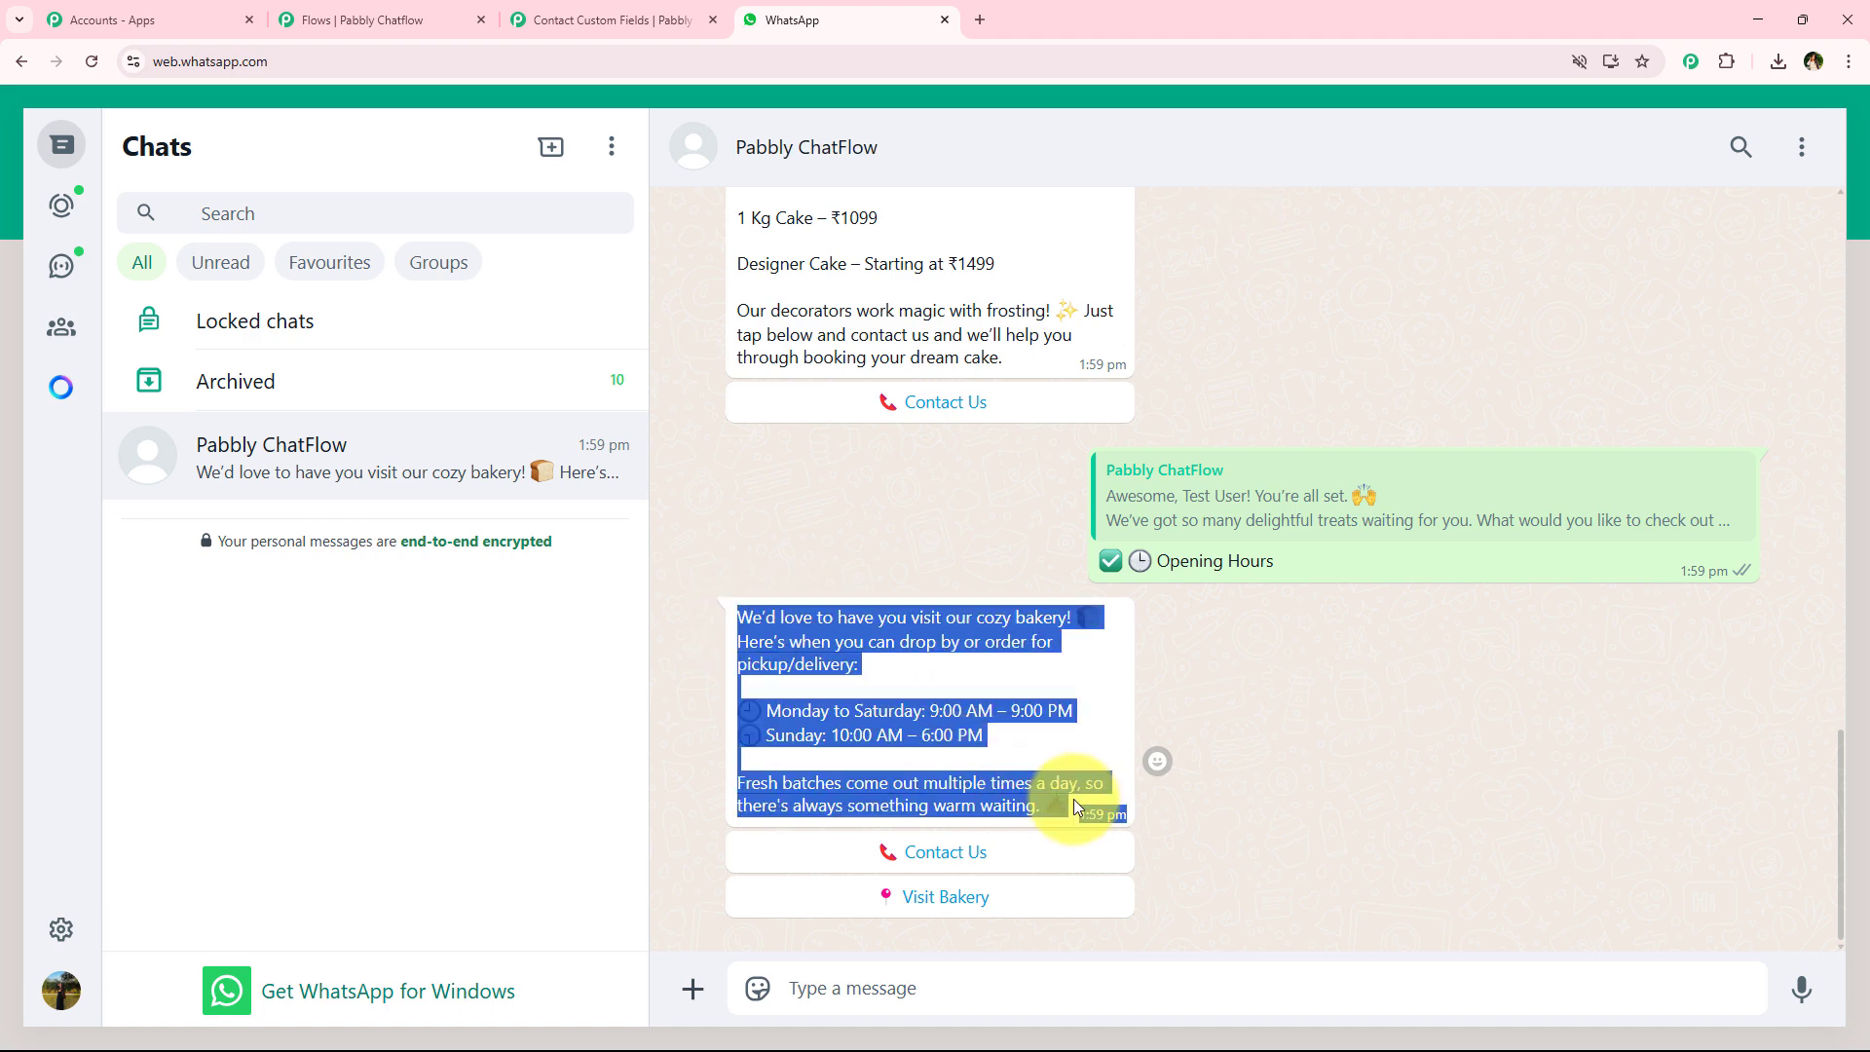
{"action": "left_click", "coordinate": [1042, 721]}
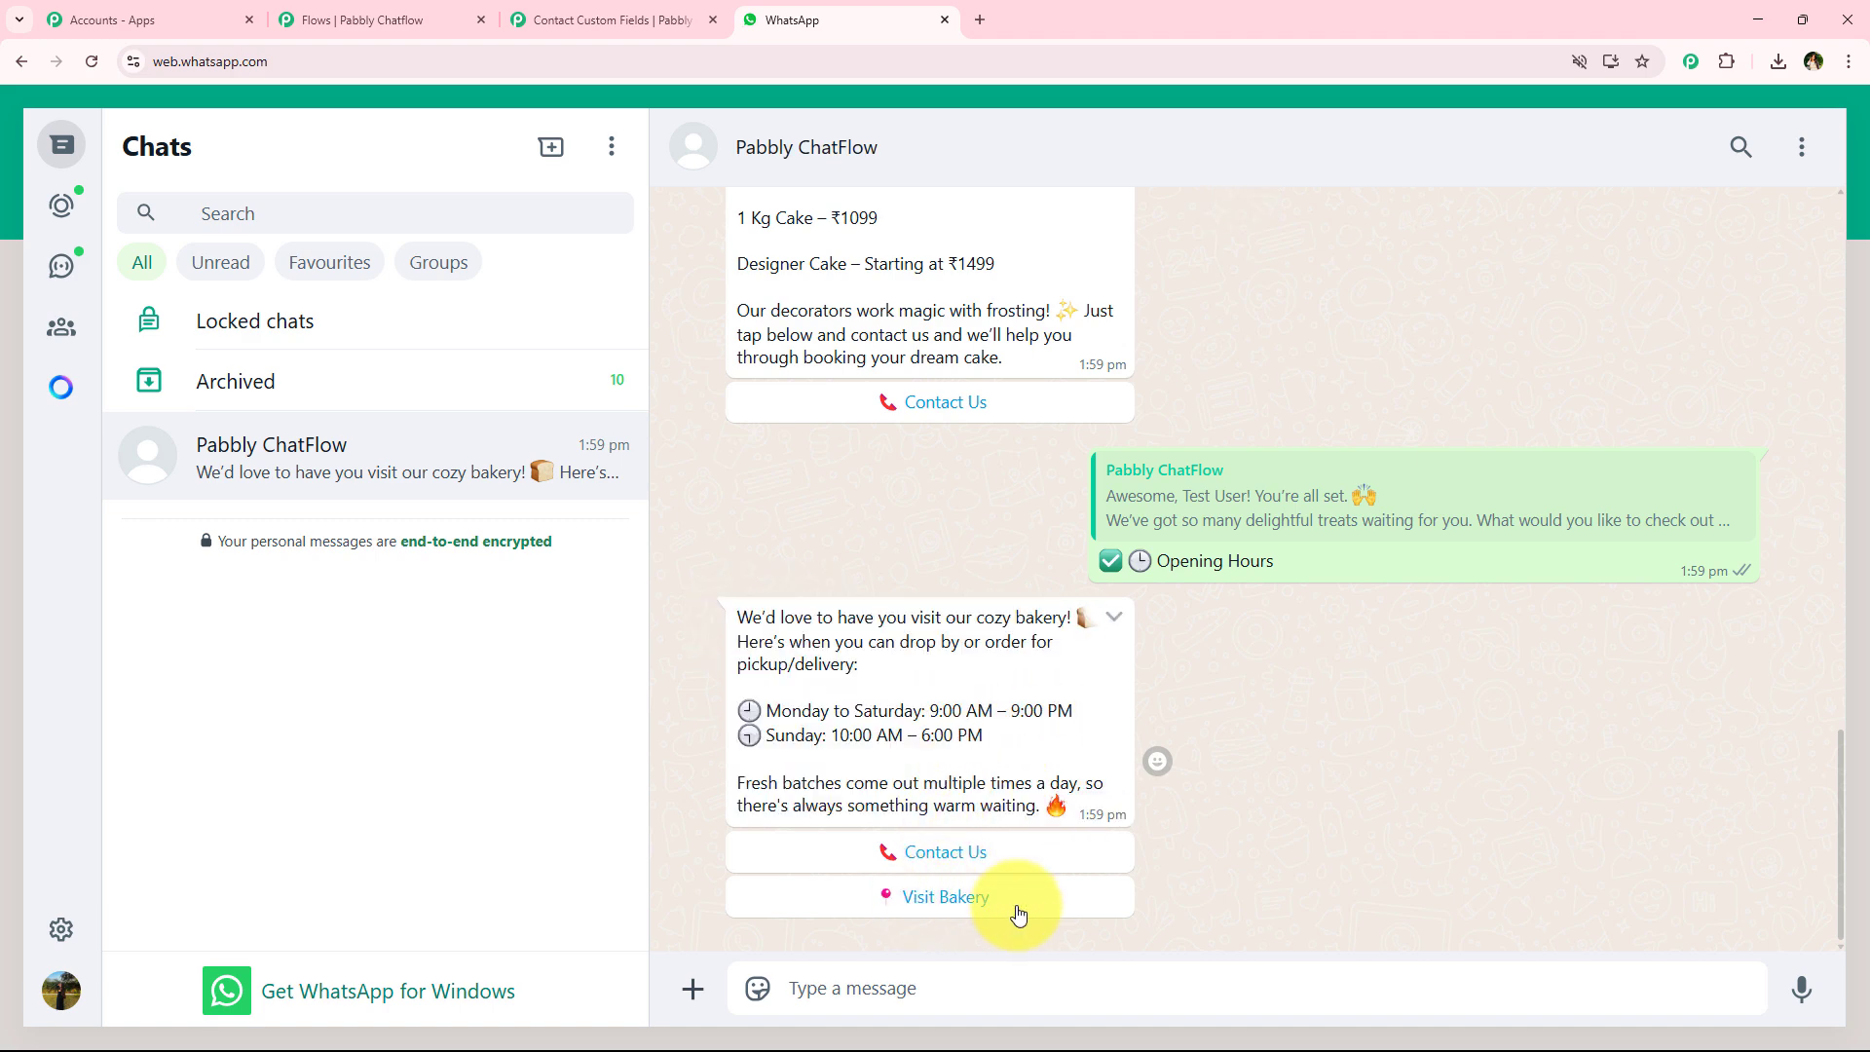
Choose Visit Bakery under the opening hours message and read the location reply.
{"action": "left_click", "coordinate": [993, 892]}
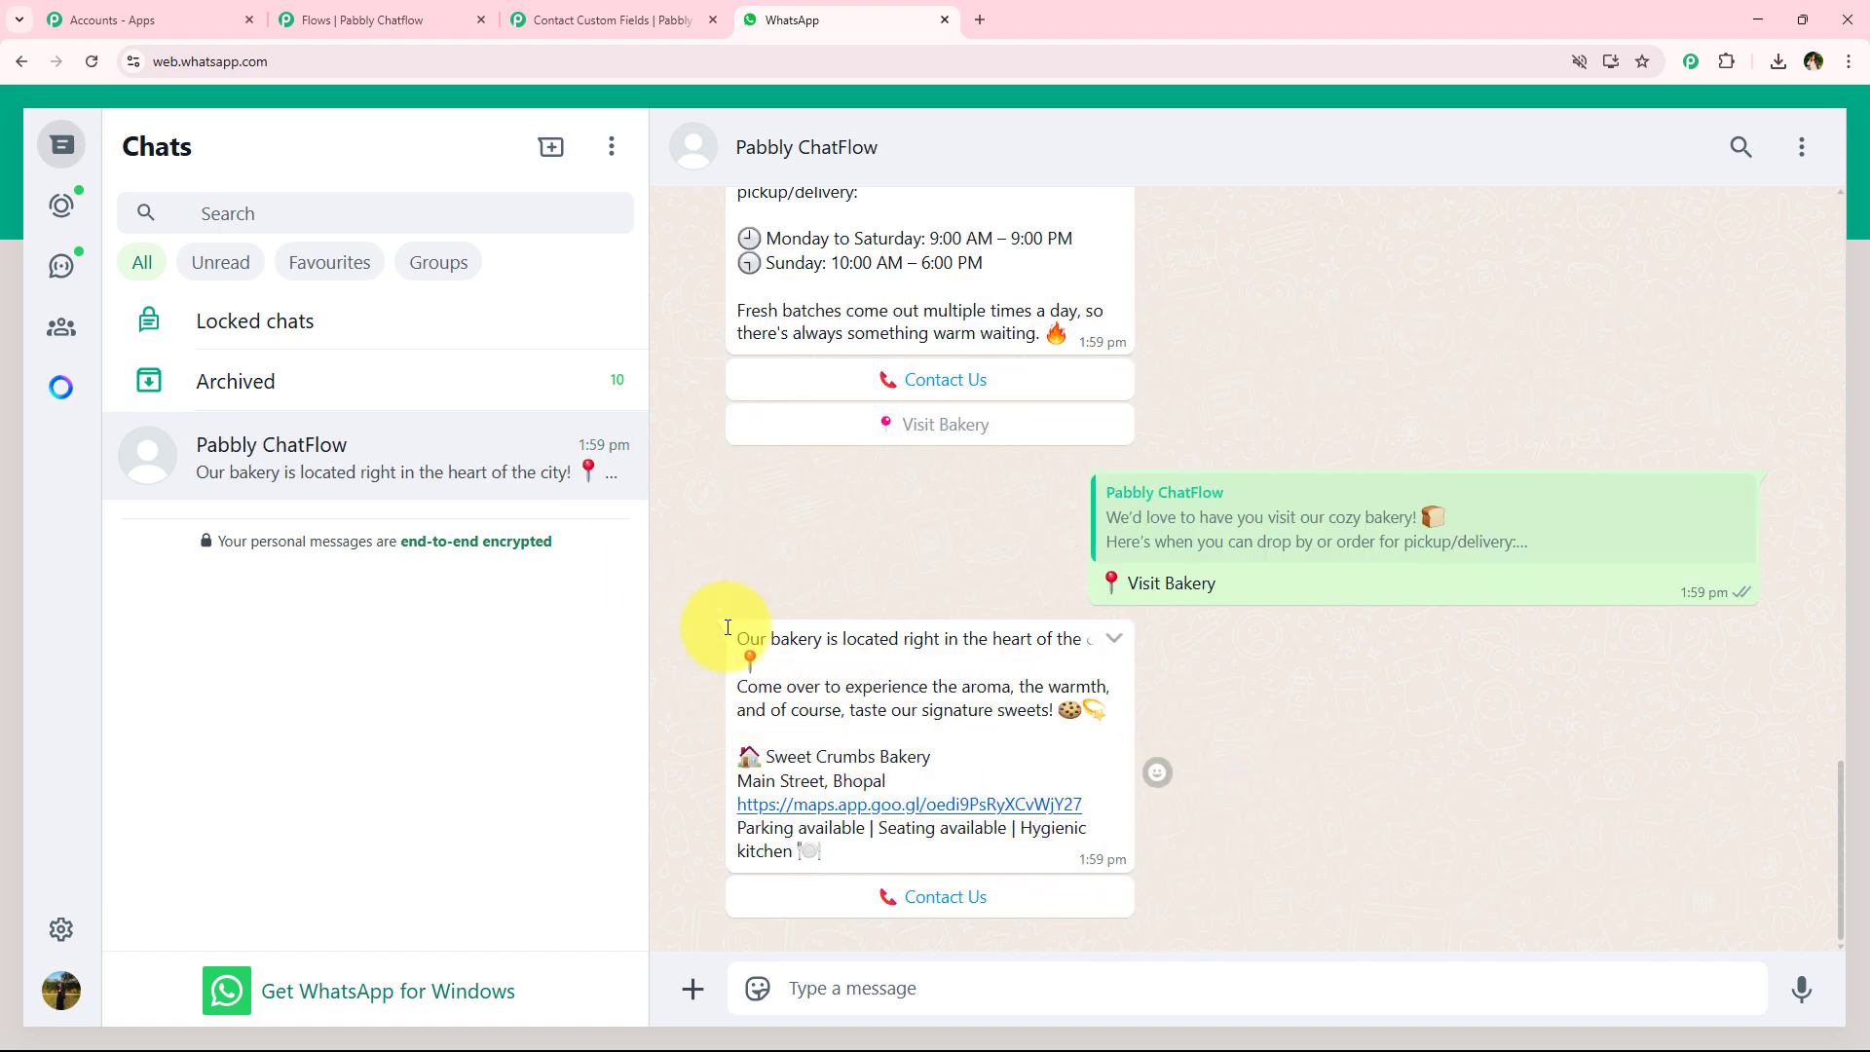
{"action": "left_click_drag", "start_coordinate": [726, 649], "coordinate": [1125, 640]}
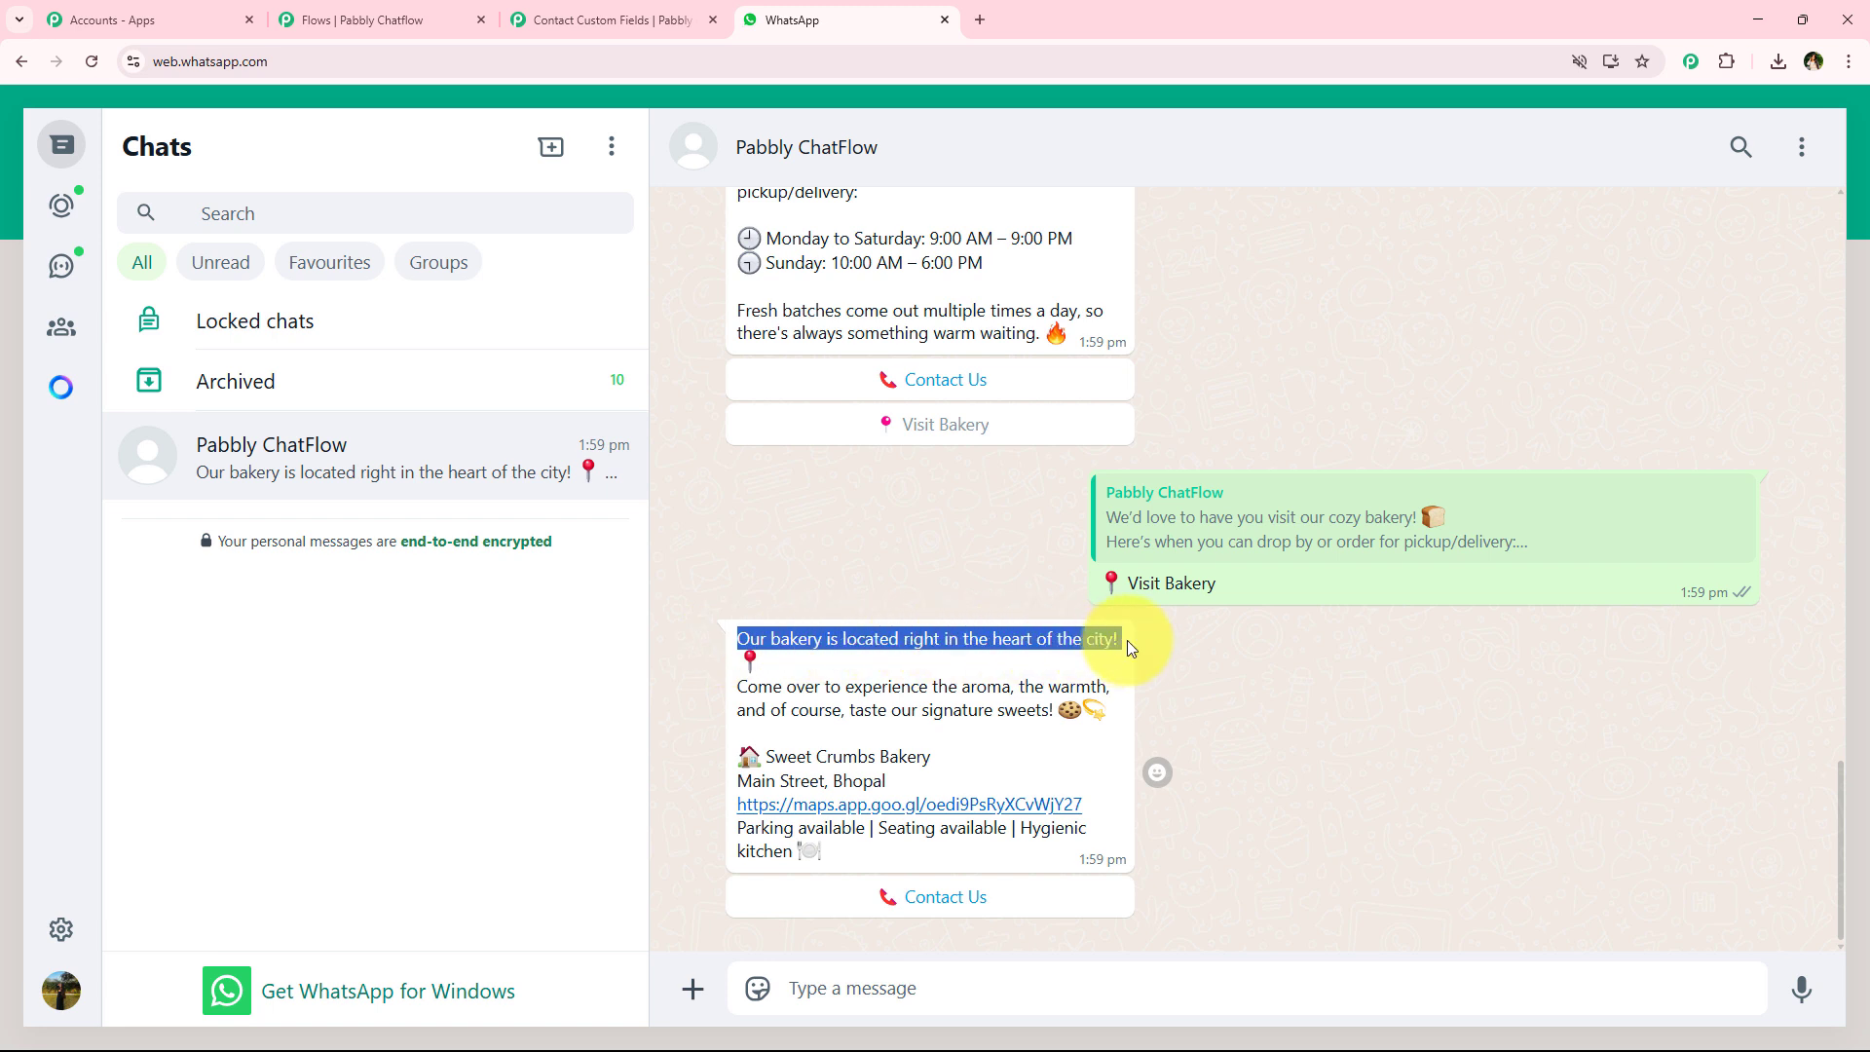
{"action": "left_click", "coordinate": [1249, 675]}
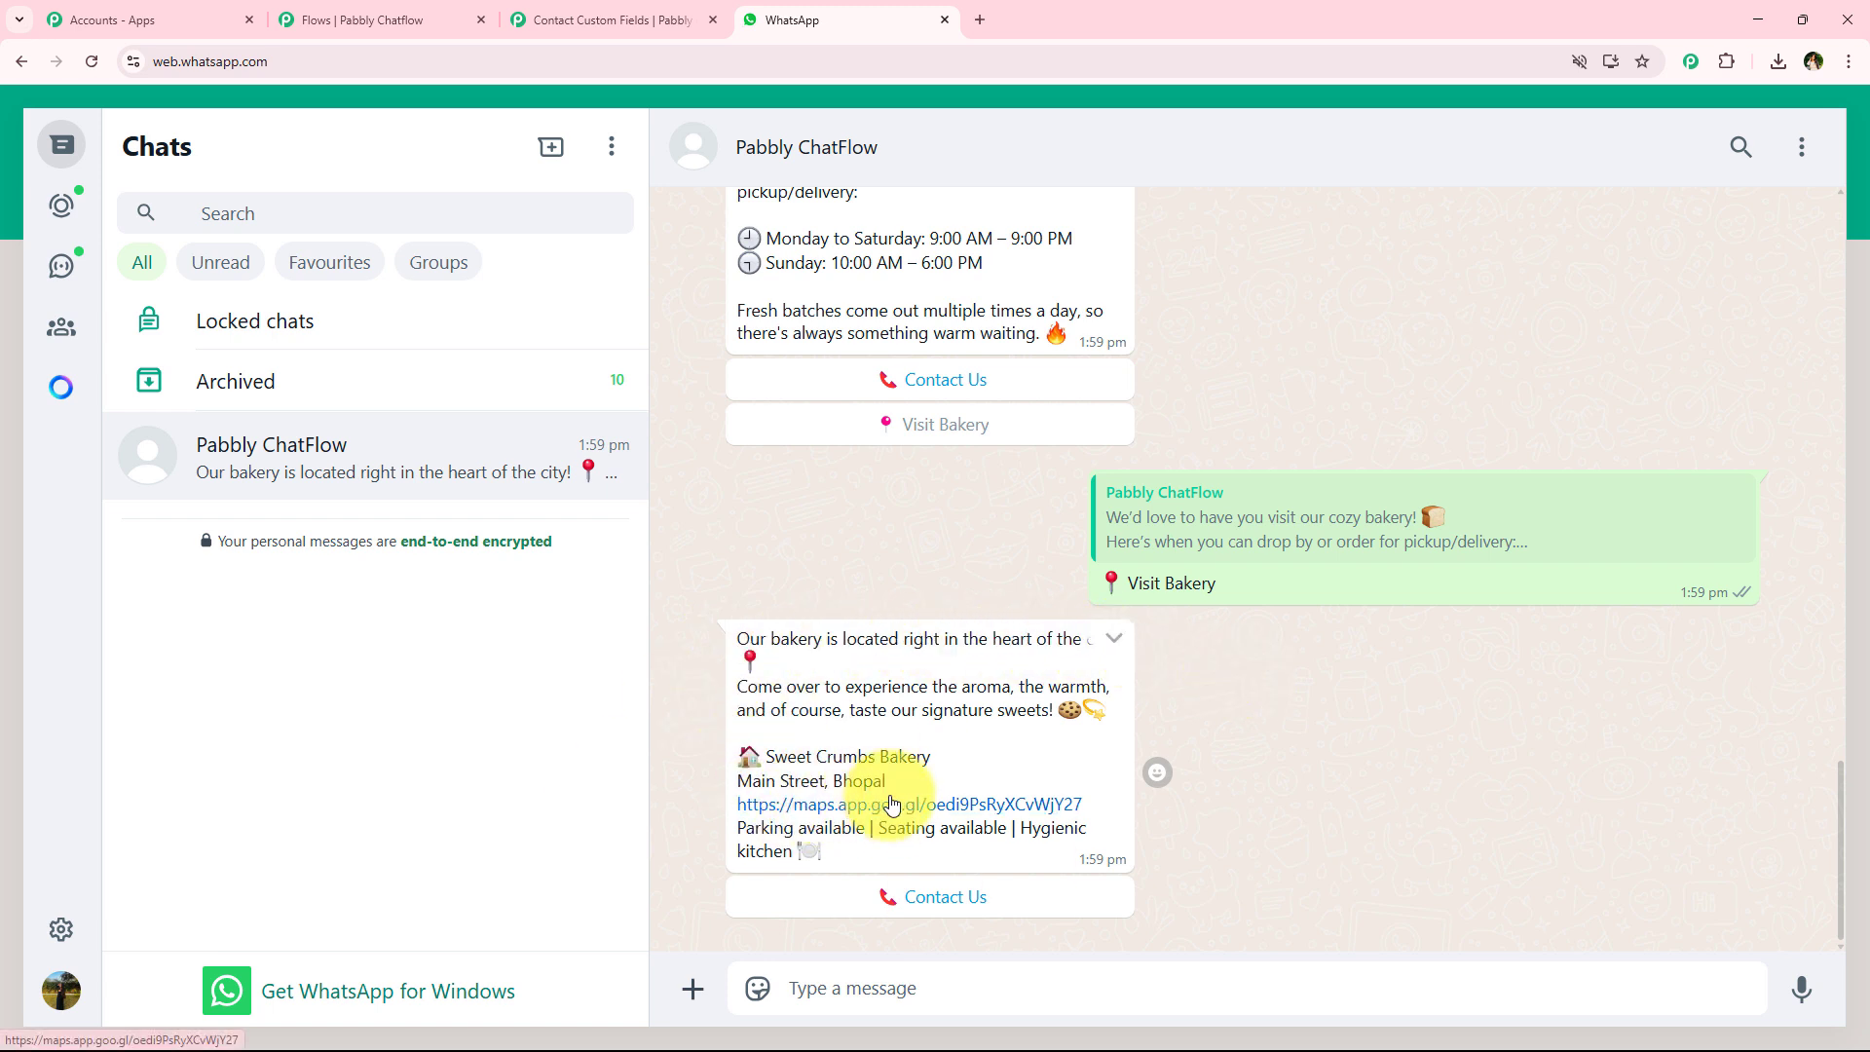
Choose Contact Us under the opening hours message and check the contact details and personalised thank-you in the reply.
{"action": "scroll", "coordinate": [760, 668], "scroll_direction": "up", "scroll_amount": 2}
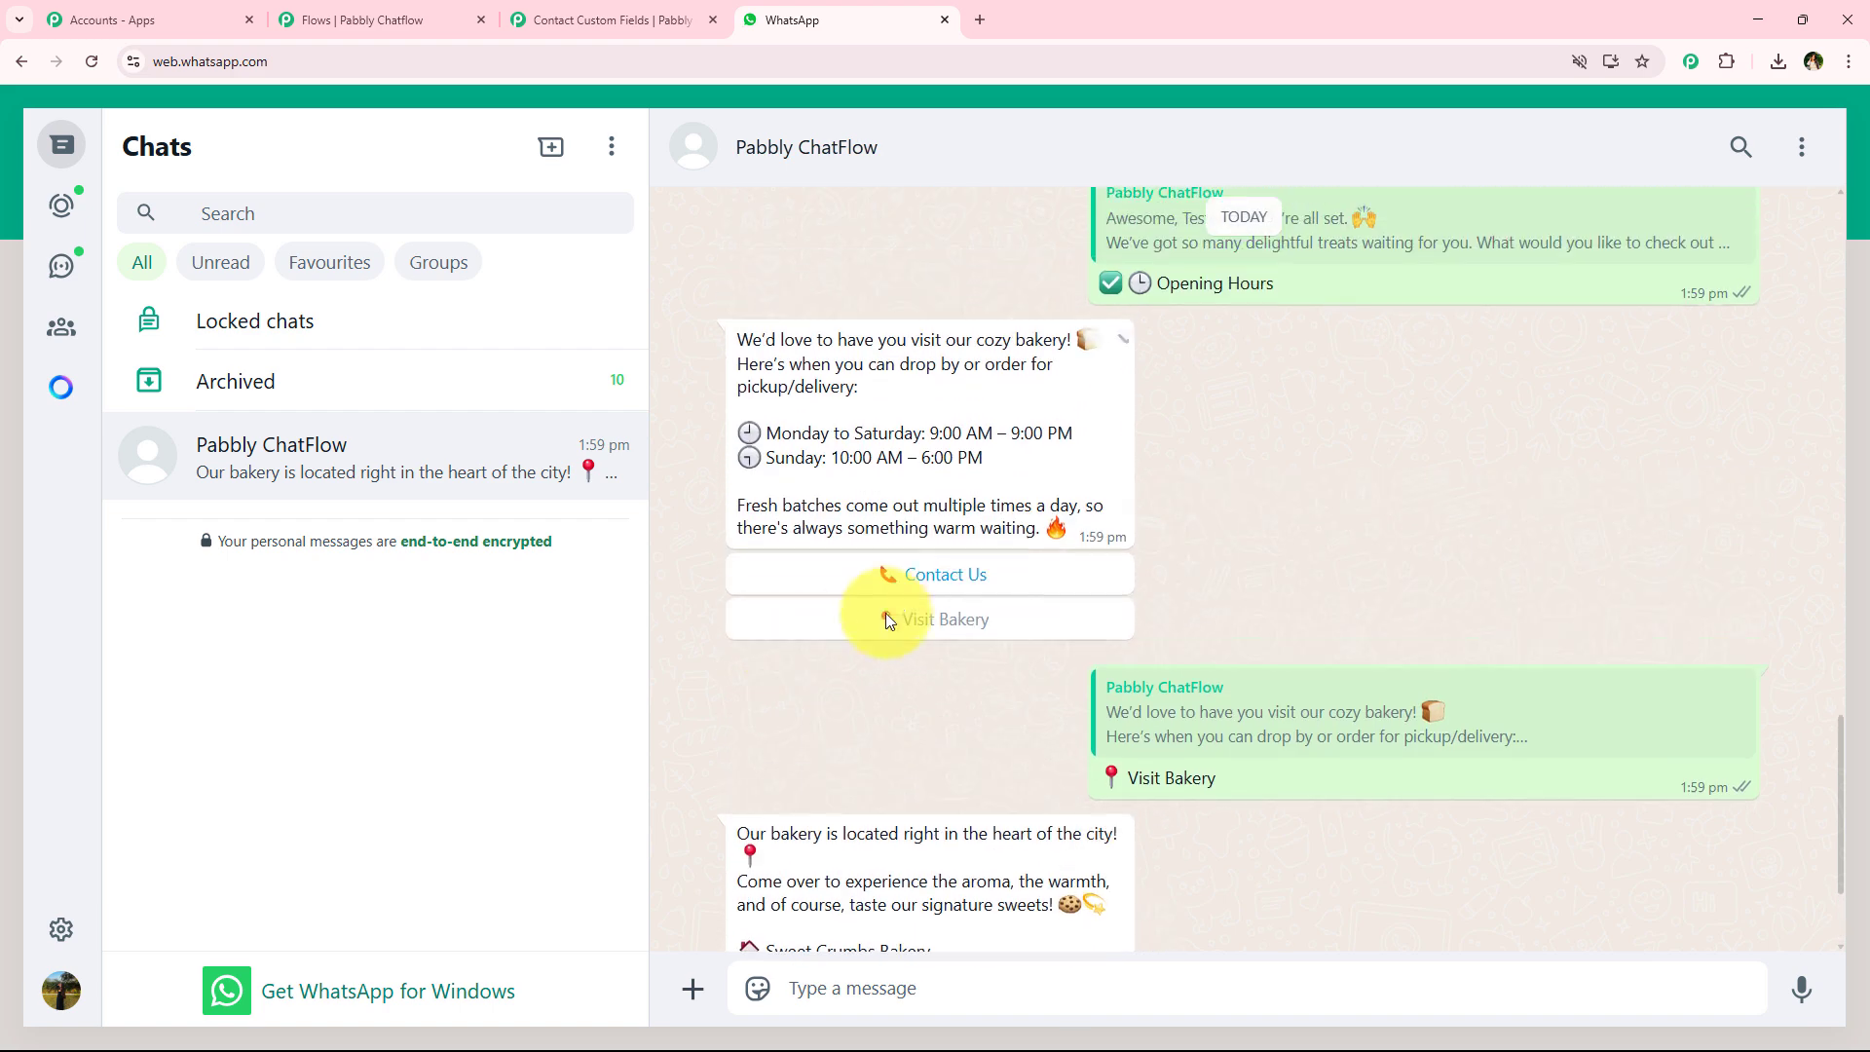
{"action": "left_click", "coordinate": [922, 572]}
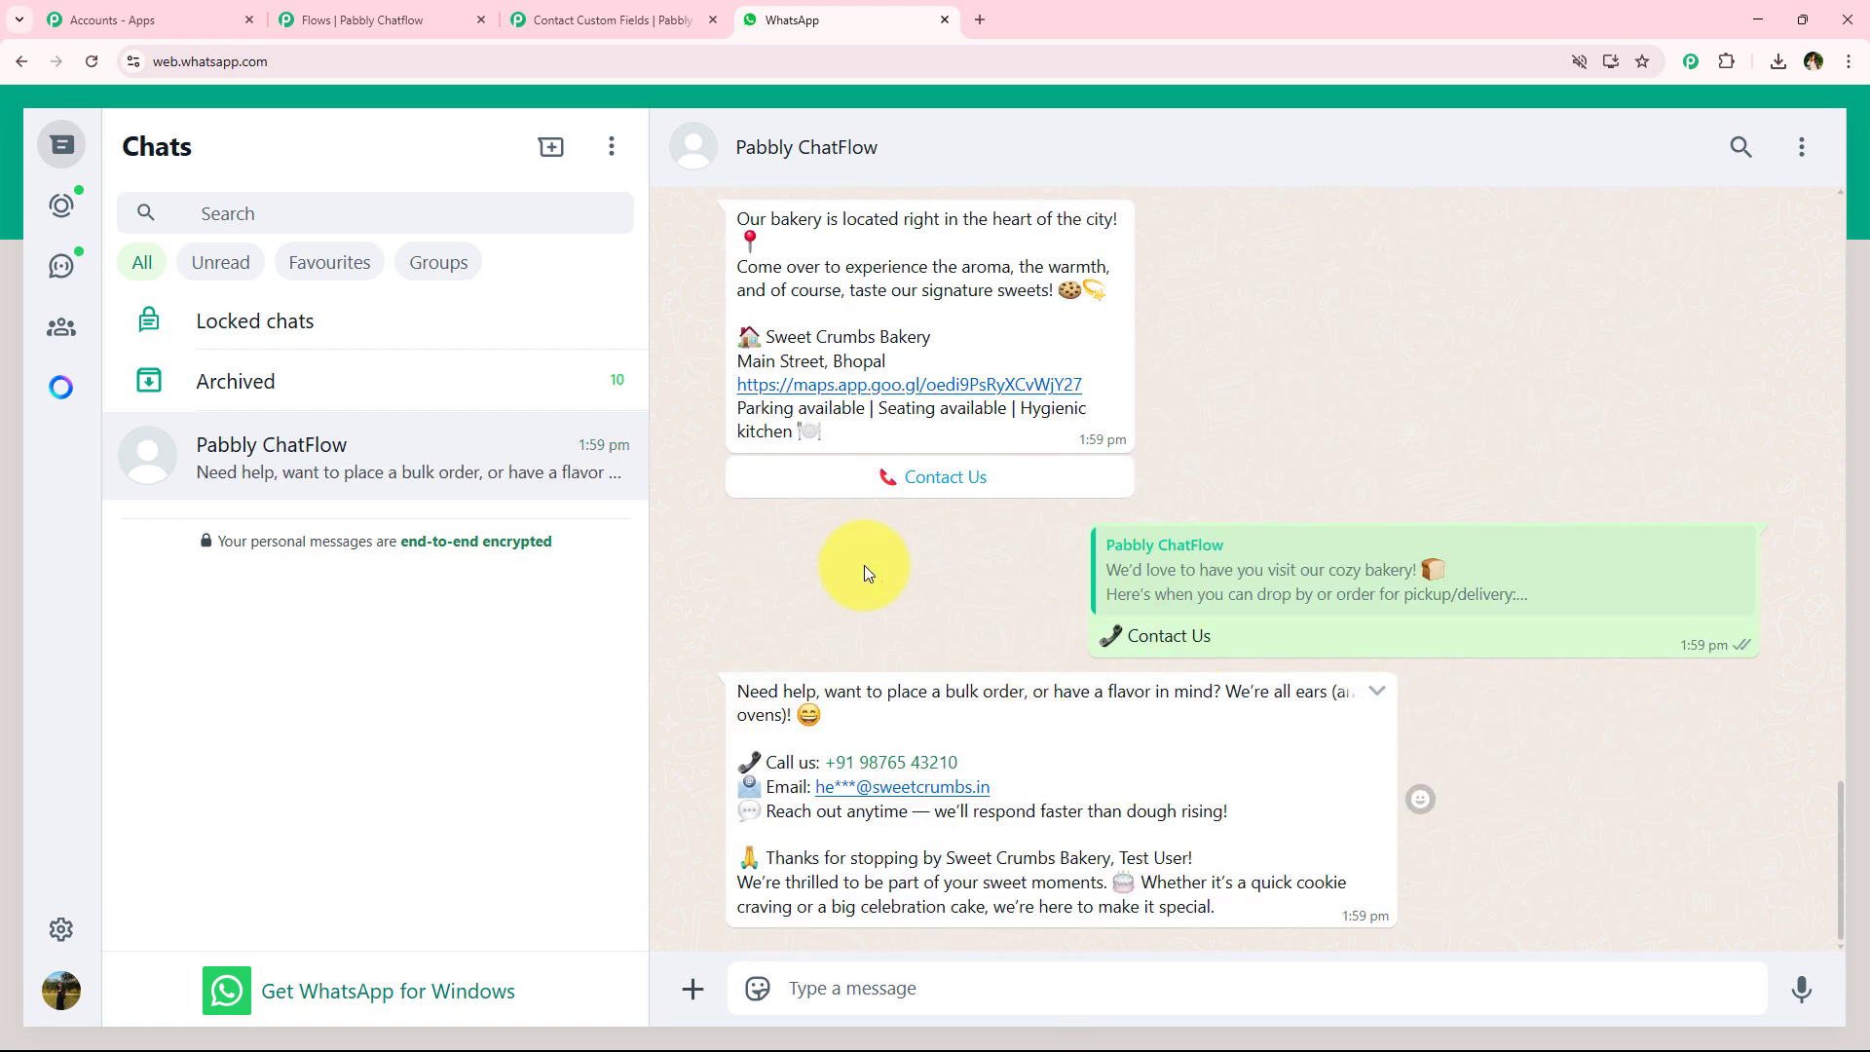
{"action": "left_click_drag", "start_coordinate": [755, 670], "coordinate": [1258, 908]}
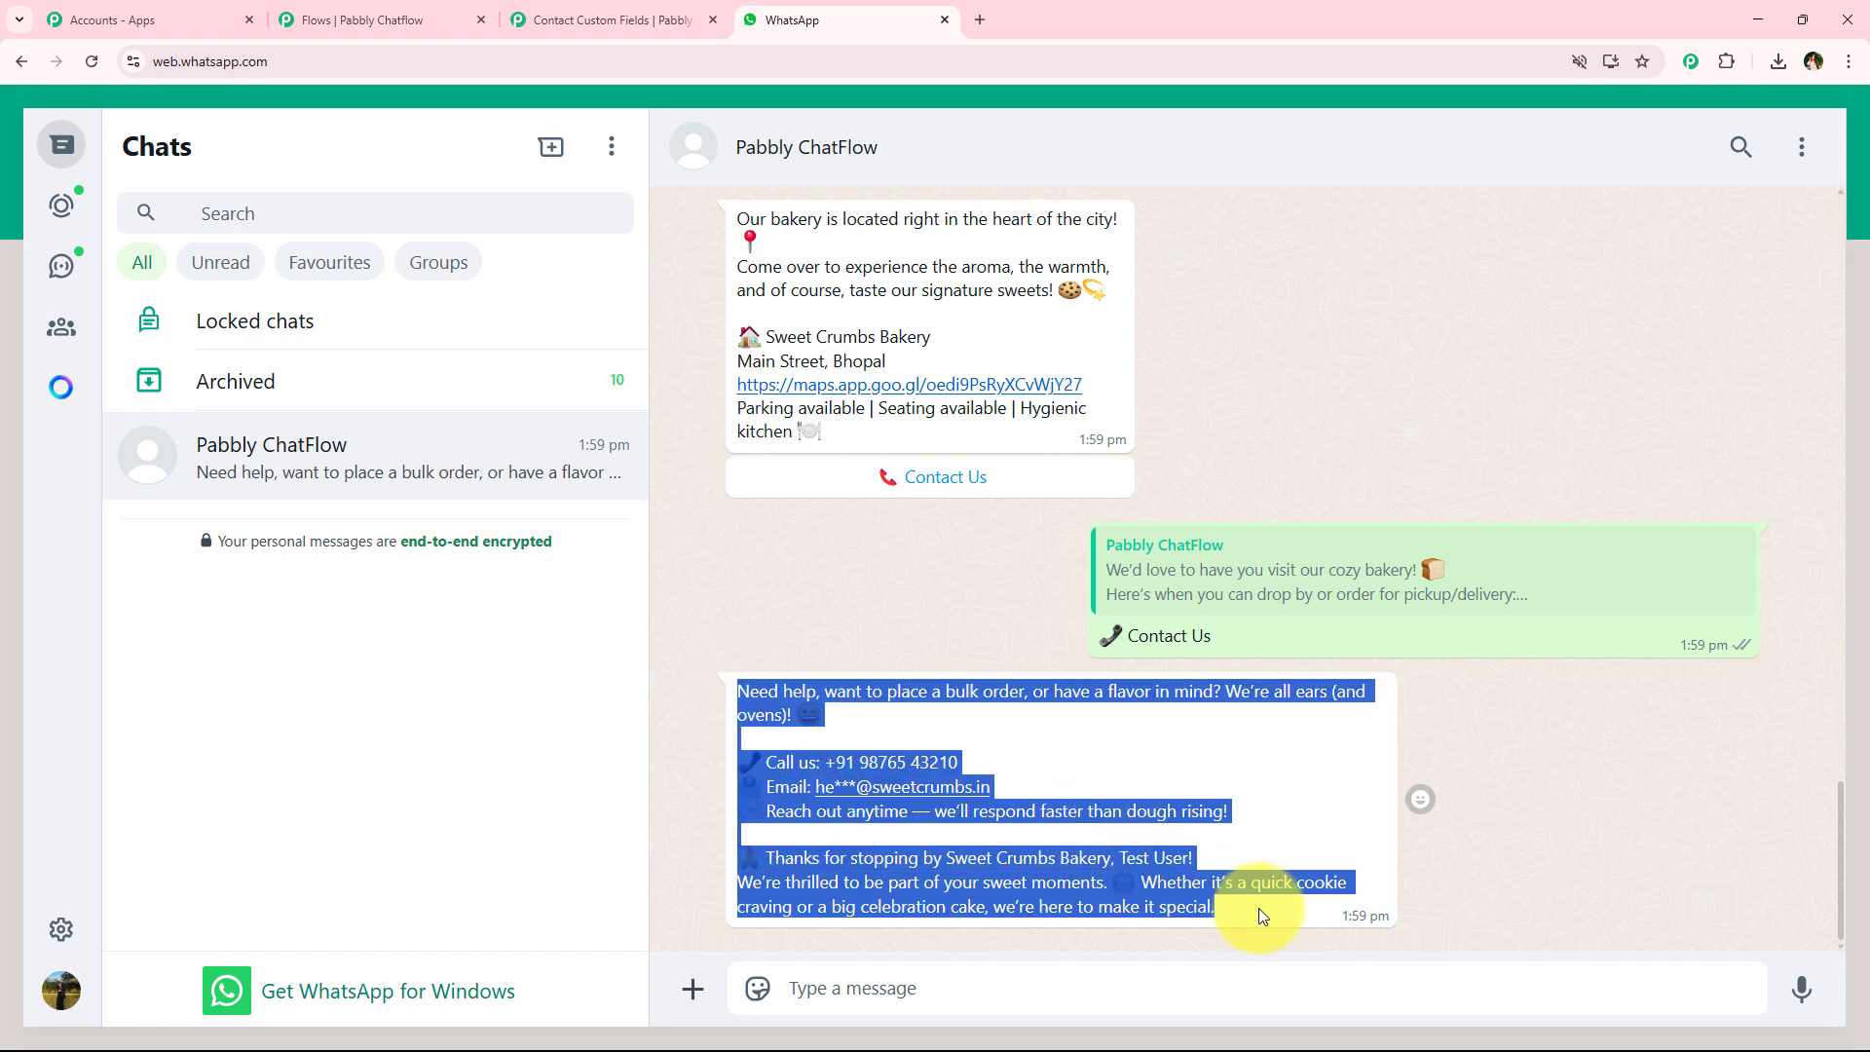
{"action": "left_click", "coordinate": [1283, 857]}
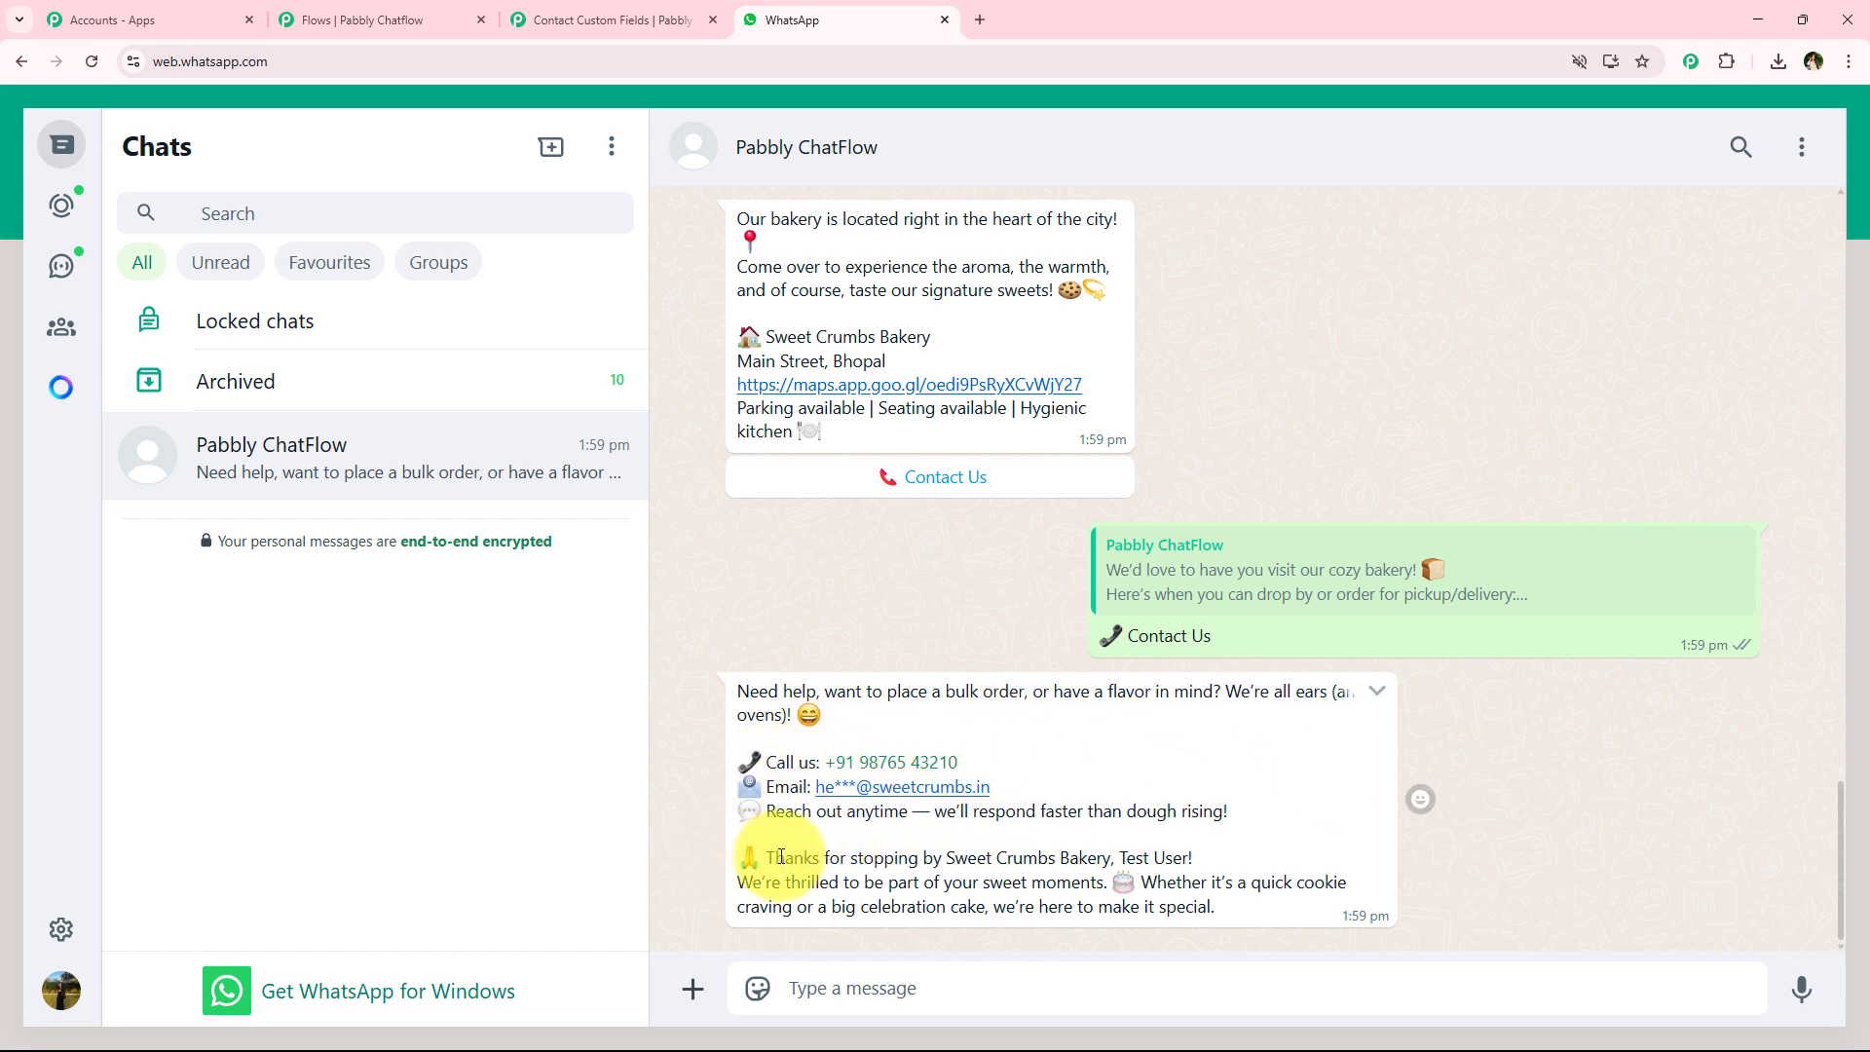
{"action": "left_click_drag", "start_coordinate": [769, 857], "coordinate": [1119, 859]}
{"action": "left_click", "coordinate": [1214, 857]}
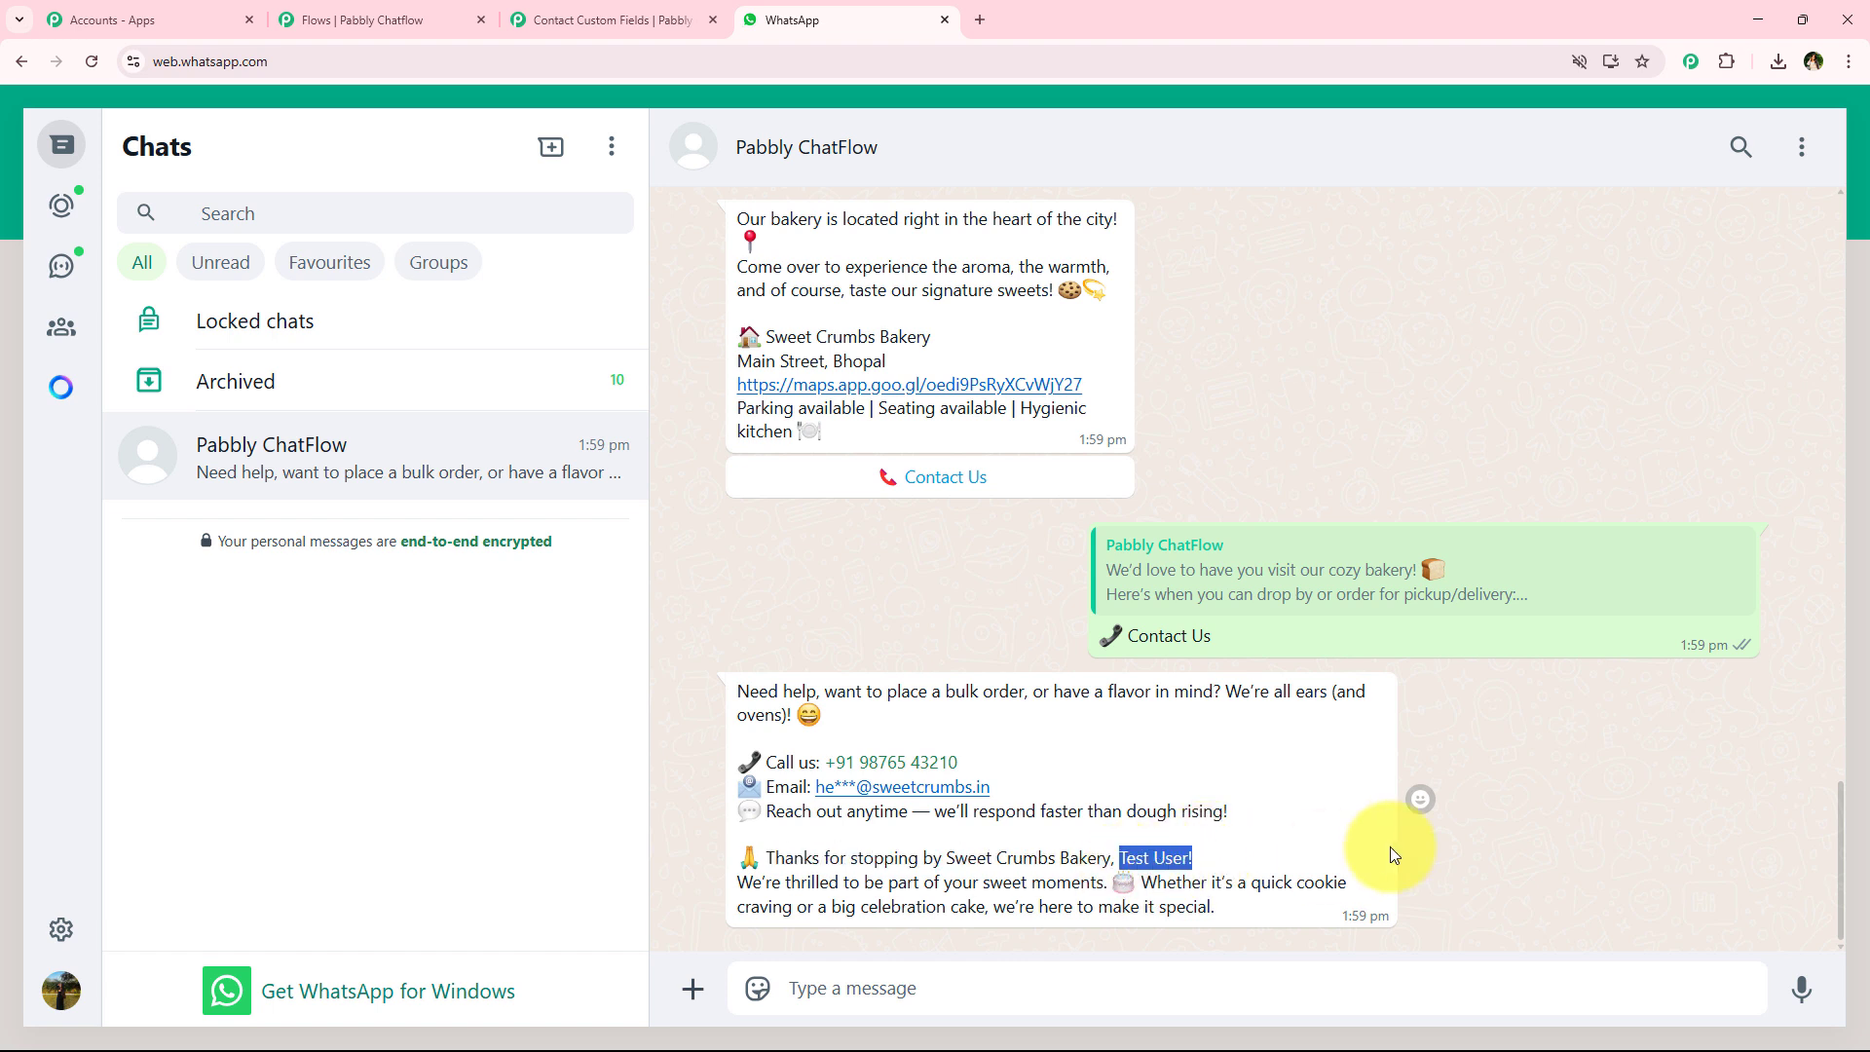
{"action": "left_click", "coordinate": [1223, 859]}
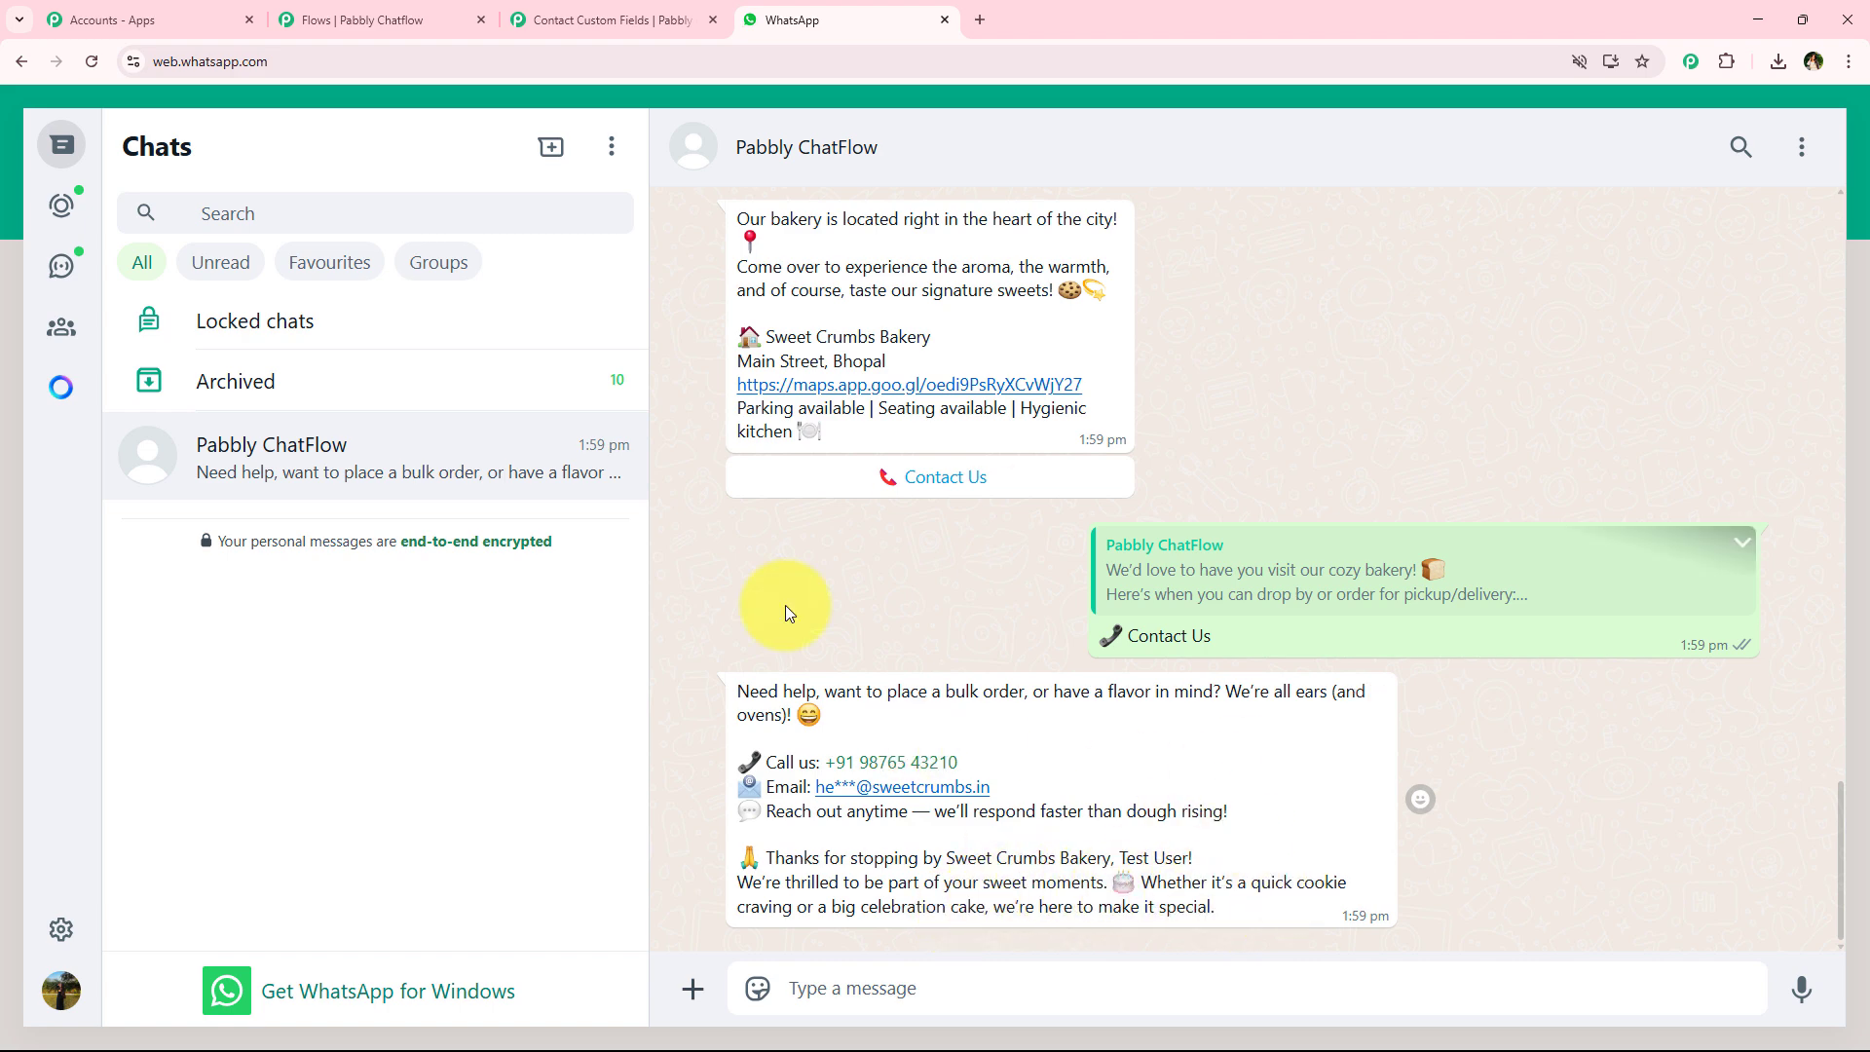
Review the whole WhatsApp test conversation, from the first cake menu enquiry to the final contact reply.
{"action": "scroll", "coordinate": [897, 626], "scroll_direction": "up", "scroll_amount": 8}
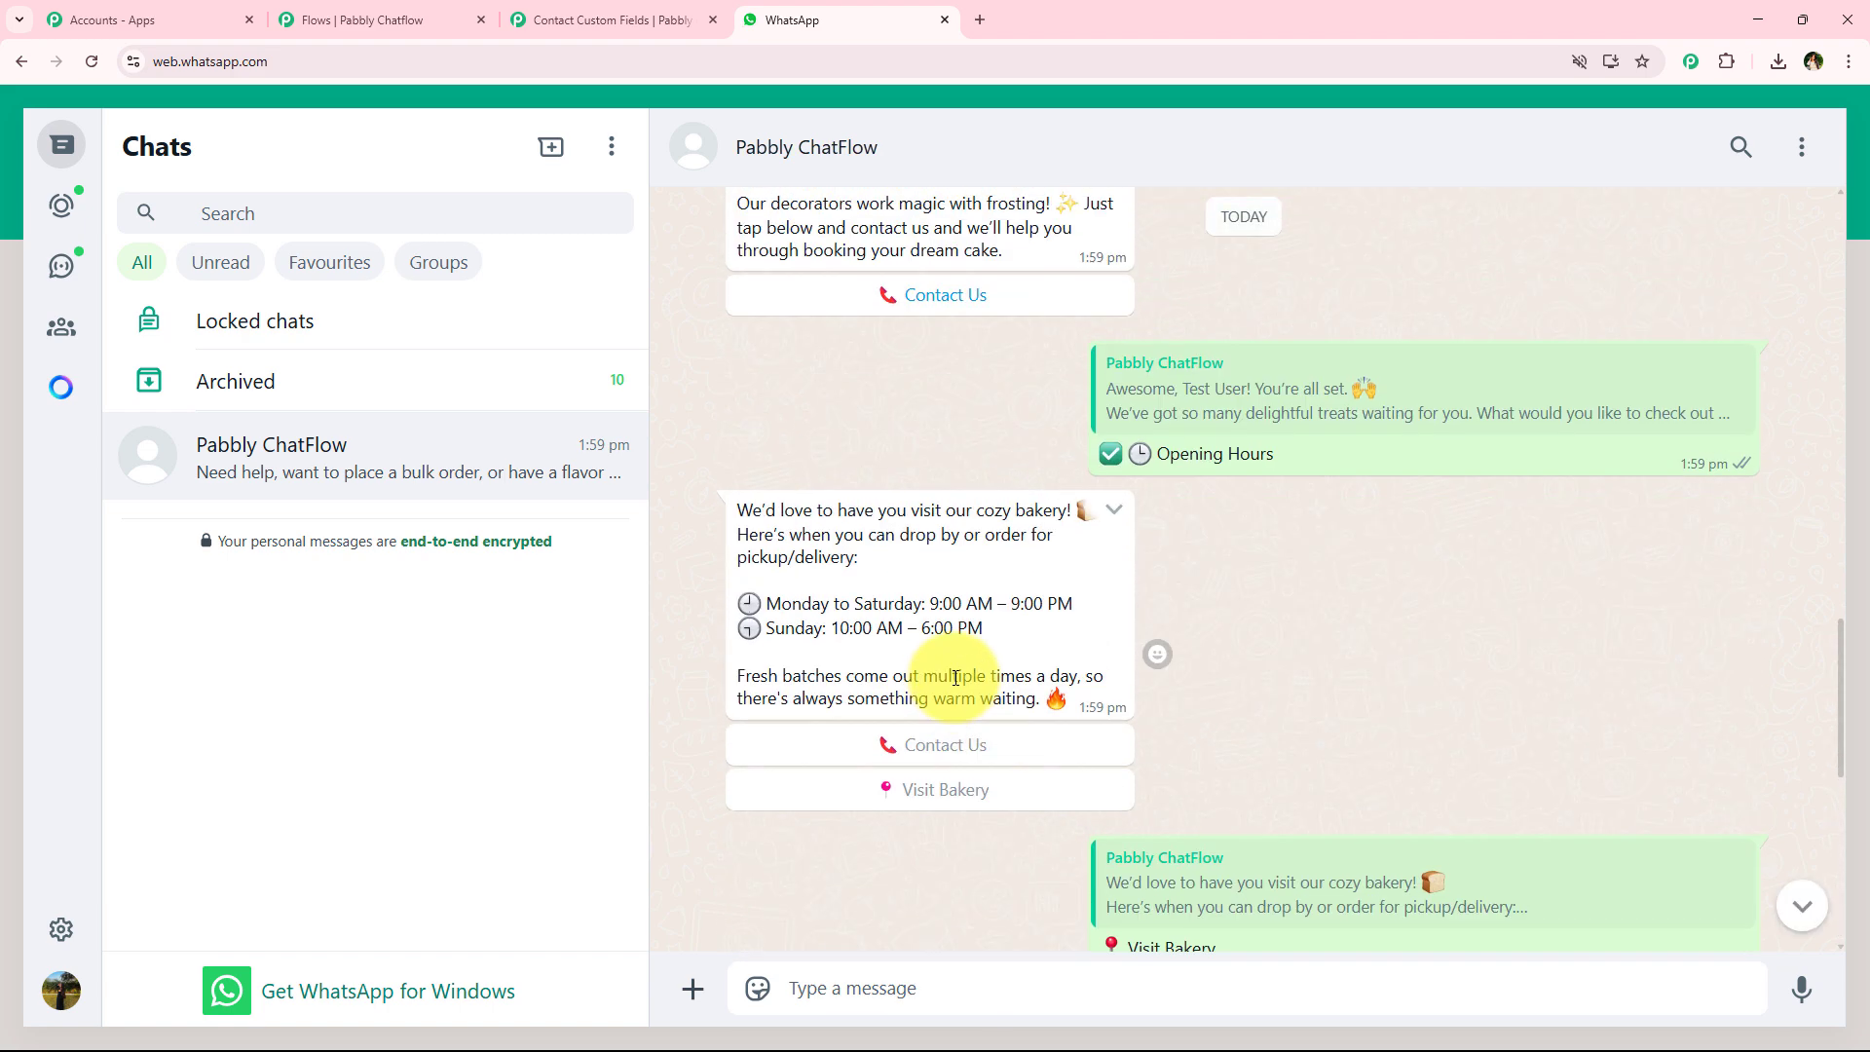
{"action": "scroll", "coordinate": [955, 676], "scroll_direction": "up", "scroll_amount": 15}
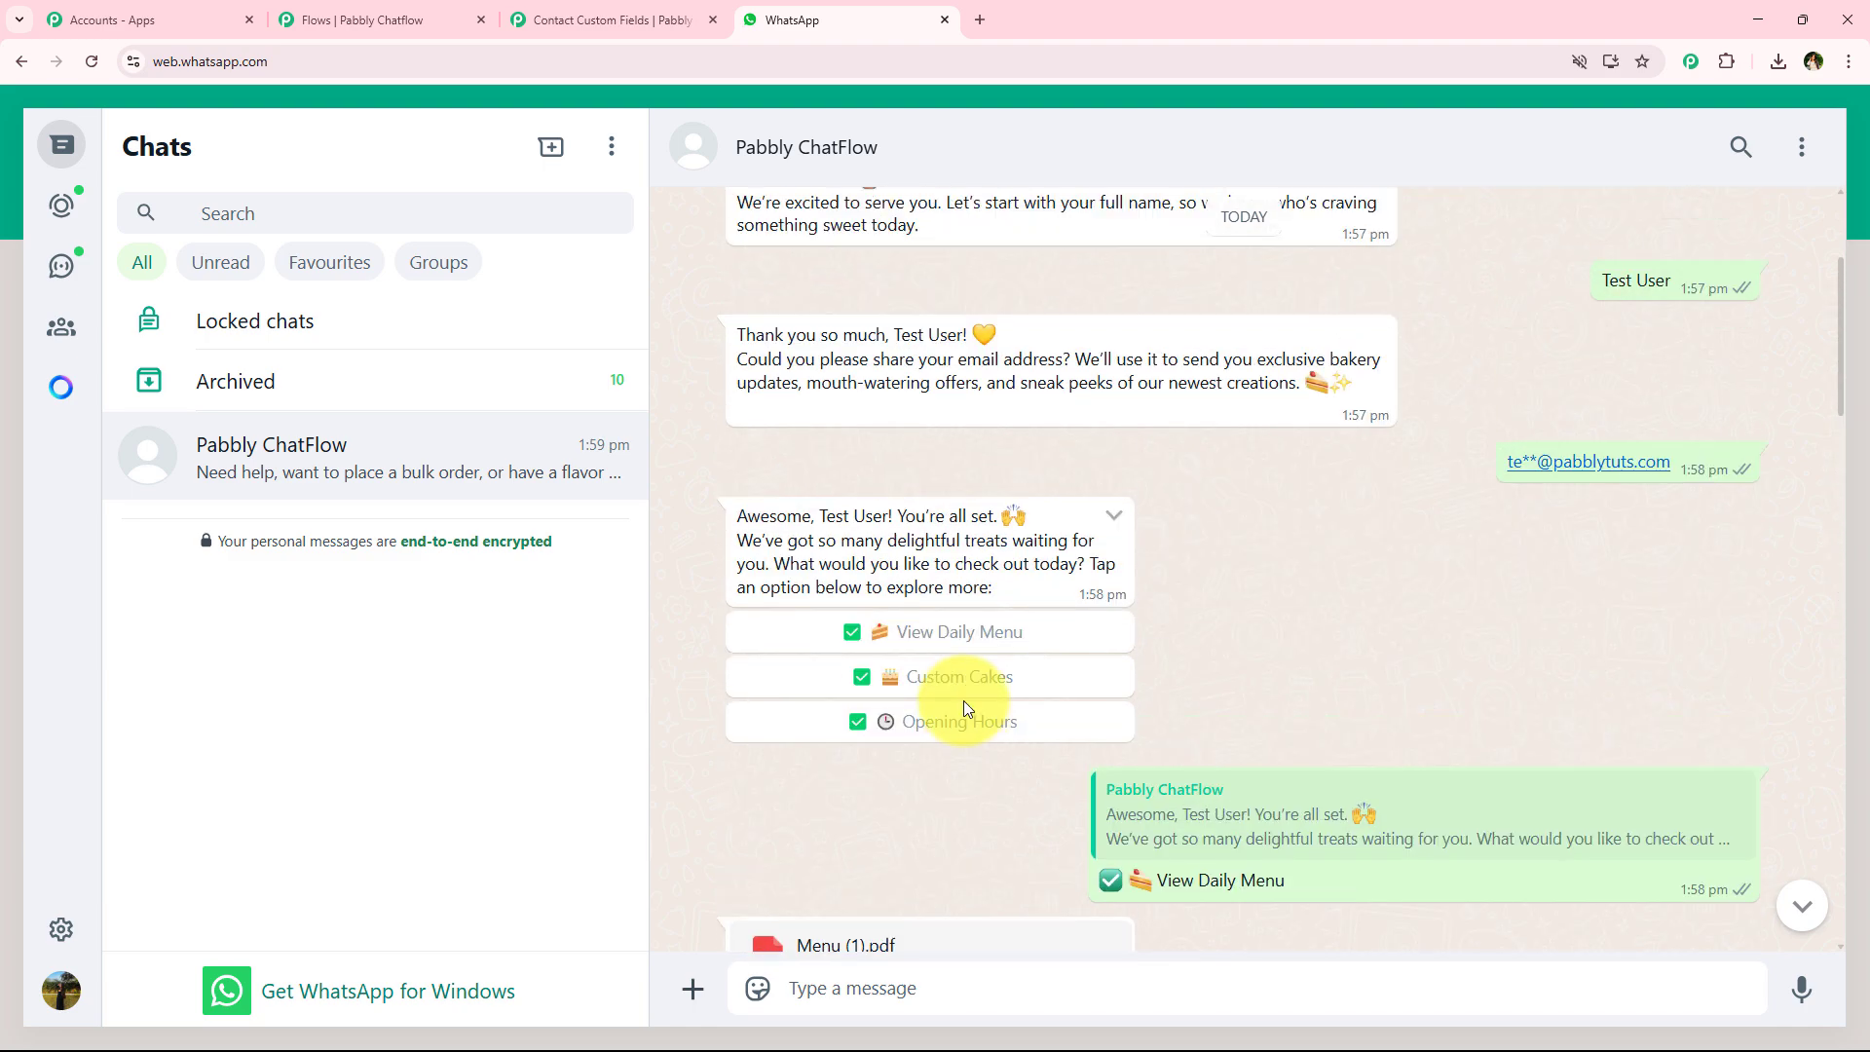
{"action": "scroll", "coordinate": [967, 711], "scroll_direction": "up", "scroll_amount": 3}
{"action": "scroll", "coordinate": [972, 737], "scroll_direction": "down", "scroll_amount": 15}
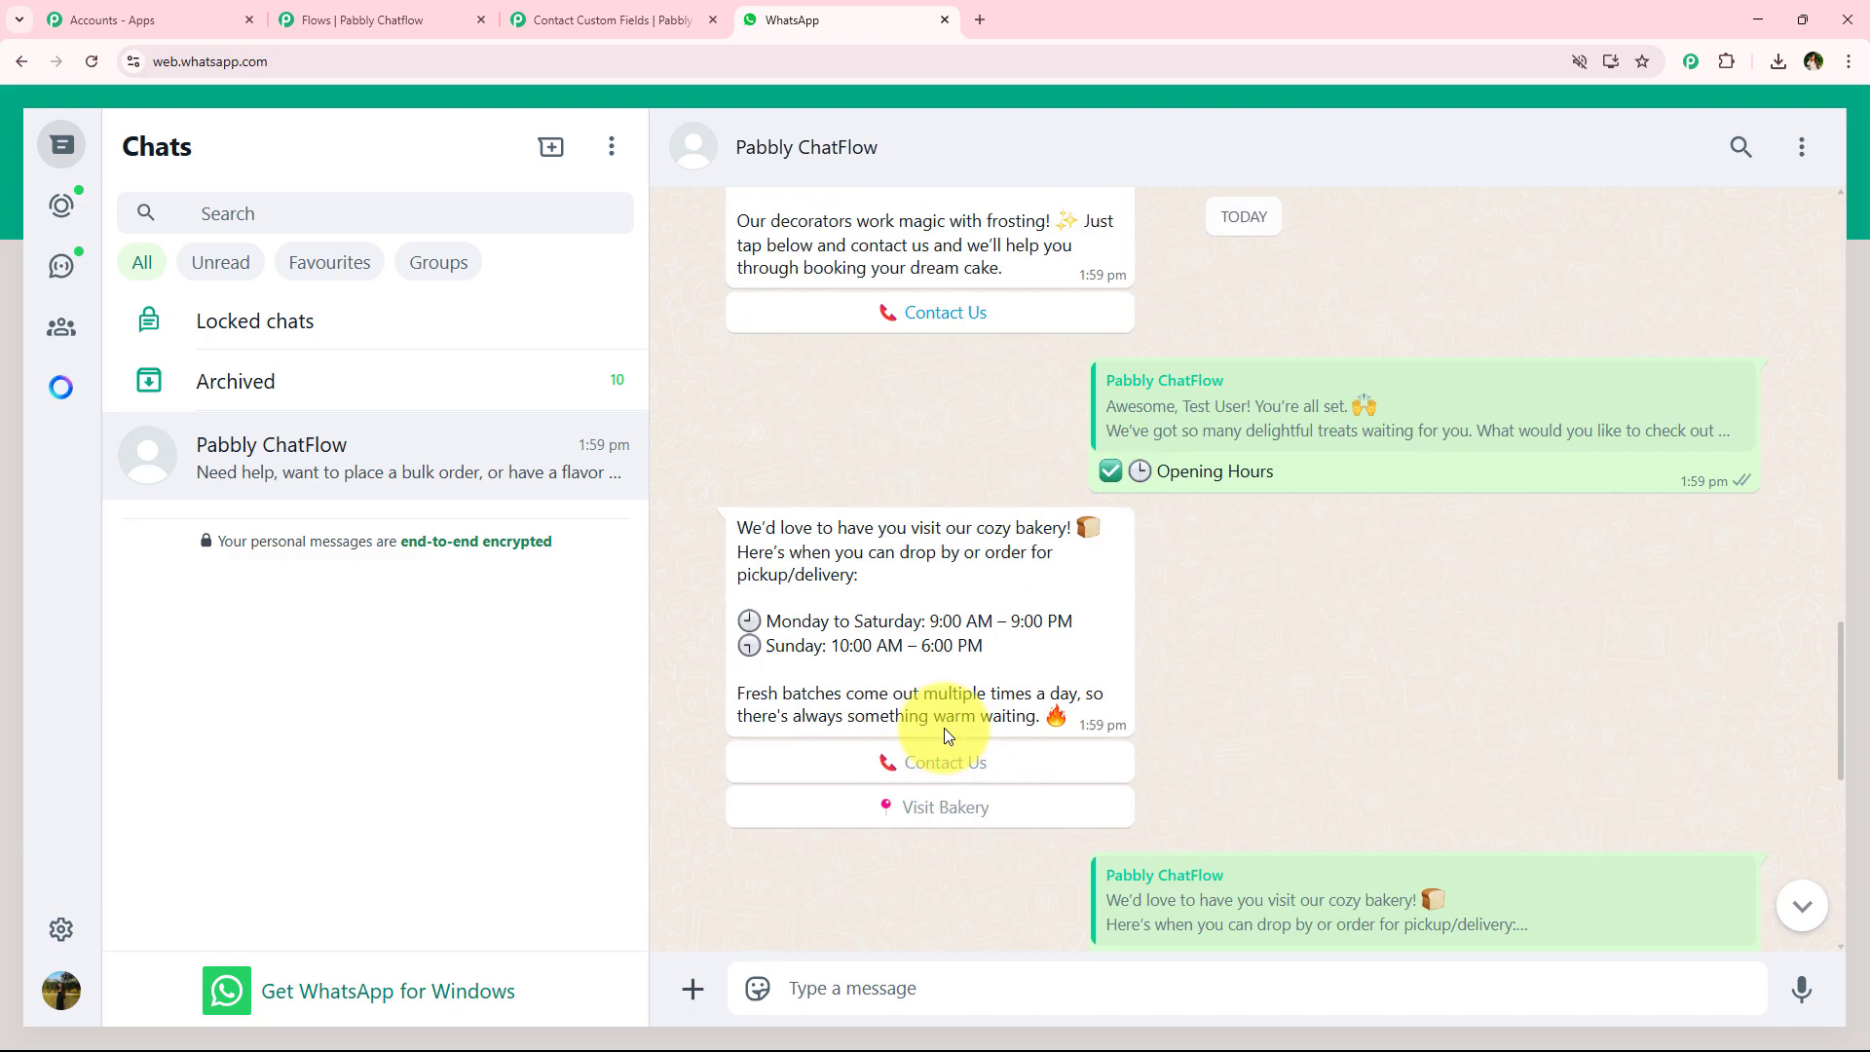
{"action": "scroll", "coordinate": [941, 736], "scroll_direction": "up", "scroll_amount": 20}
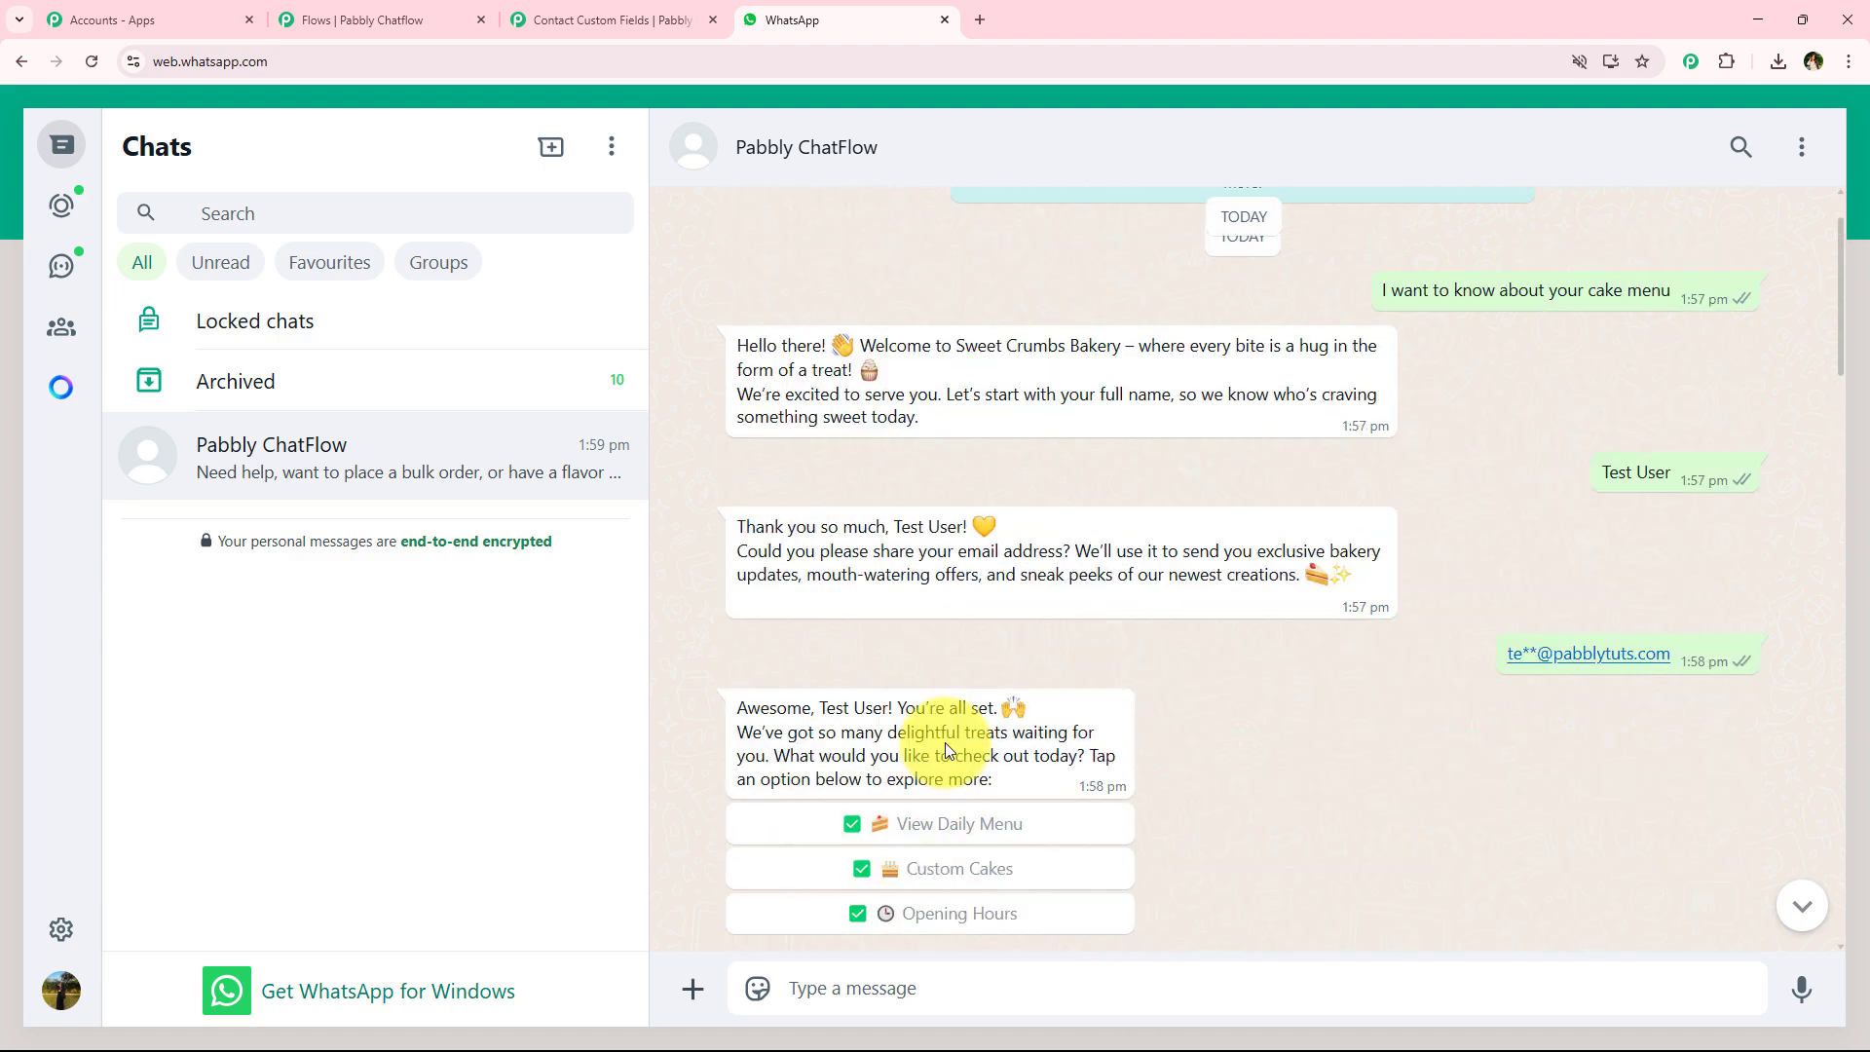
{"action": "scroll", "coordinate": [945, 742], "scroll_direction": "down", "scroll_amount": 12}
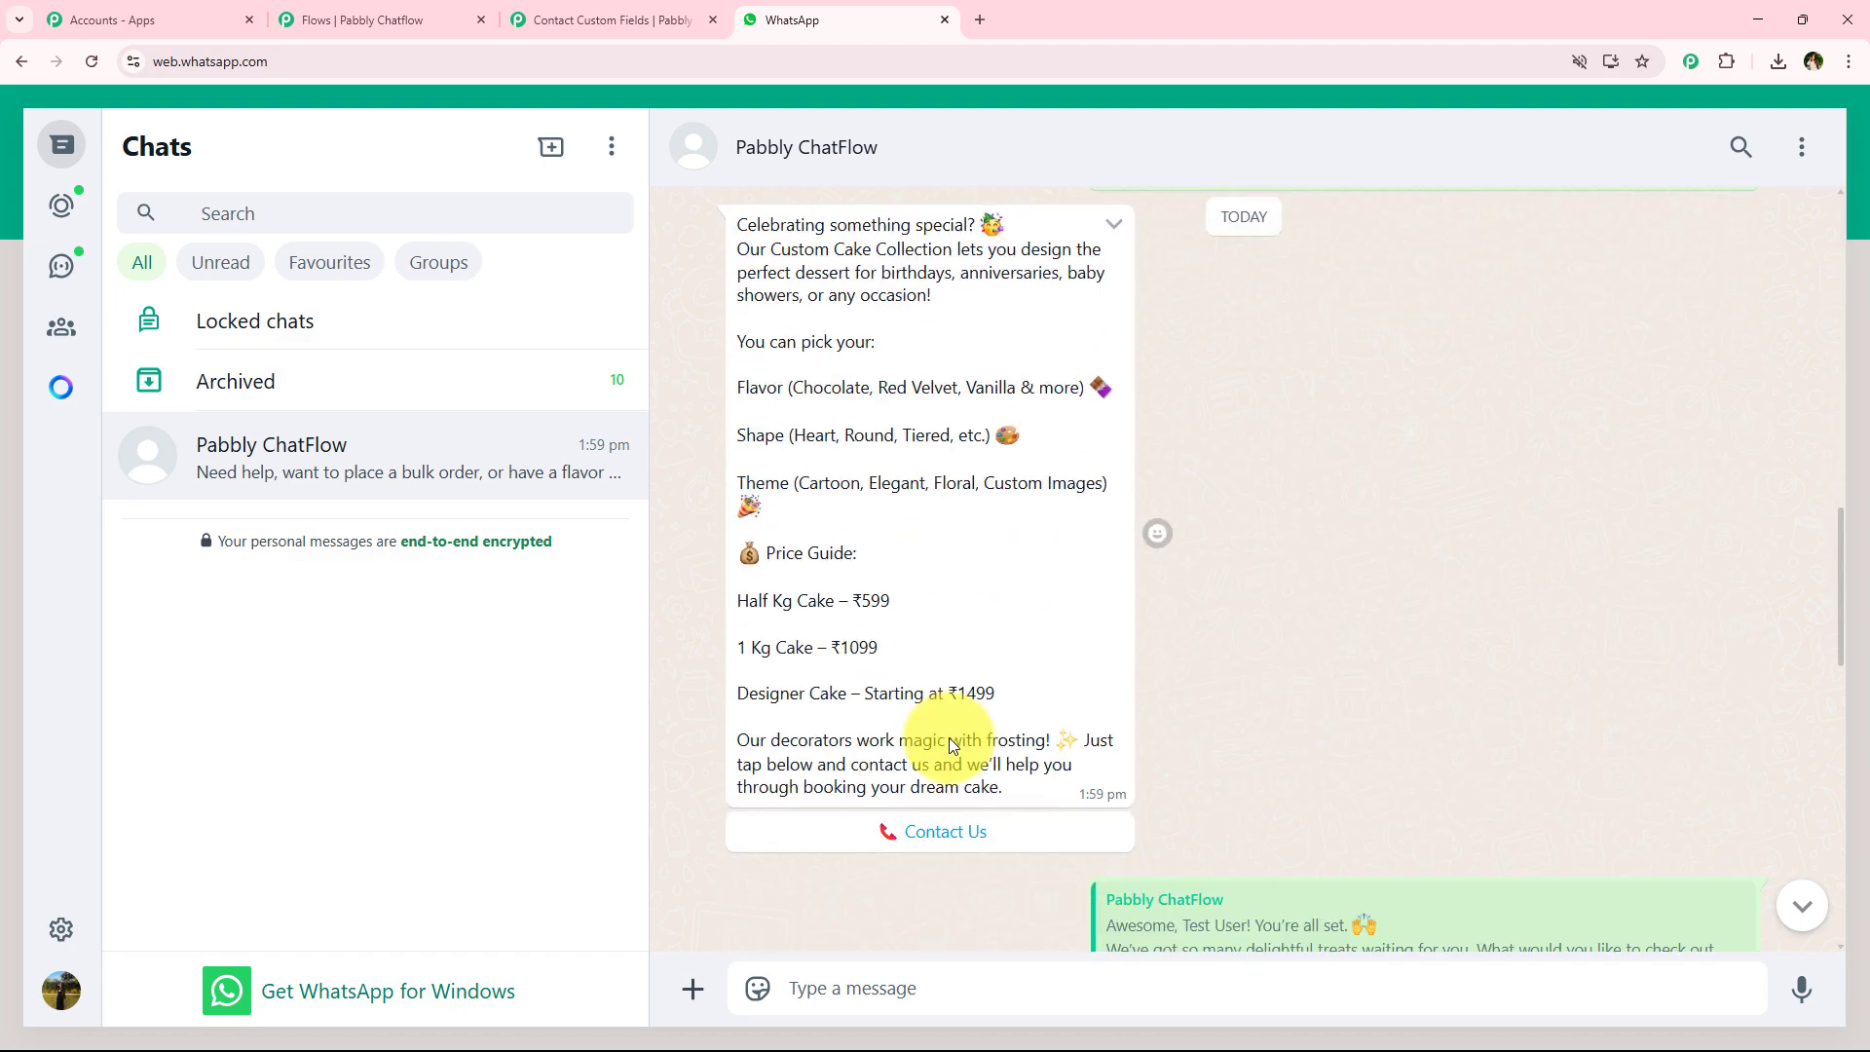
{"action": "scroll", "coordinate": [948, 738], "scroll_direction": "down", "scroll_amount": 12}
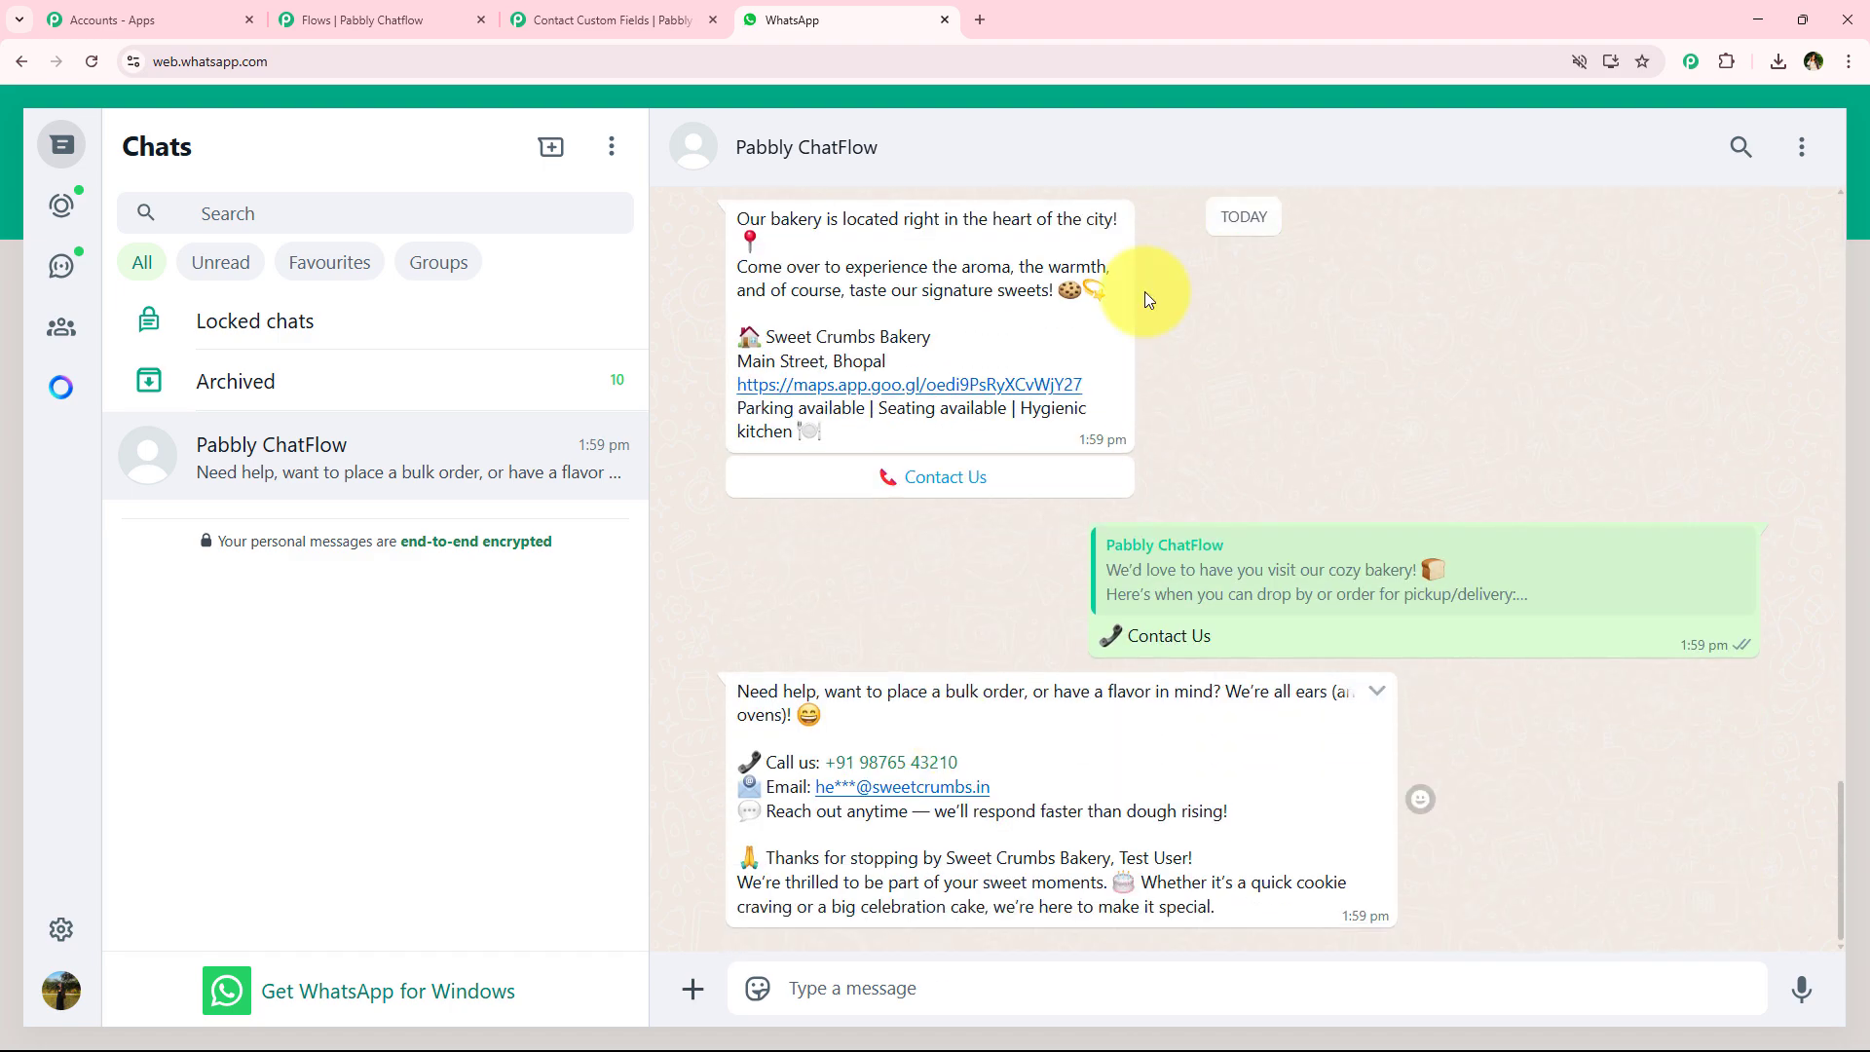
{"action": "scroll", "coordinate": [1156, 559], "scroll_direction": "up", "scroll_amount": 5}
Switch to Pabbly Chatflow and examine the complete Bakery flow with all its connected nodes.
{"action": "left_click", "coordinate": [361, 19]}
{"action": "left_click_drag", "start_coordinate": [1085, 341], "coordinate": [626, 374]}
{"action": "left_click_drag", "start_coordinate": [1824, 458], "coordinate": [1460, 475]}
{"action": "scroll", "coordinate": [999, 443], "scroll_direction": "down", "scroll_amount": 4}
{"action": "scroll", "coordinate": [999, 450], "scroll_direction": "down", "scroll_amount": 2}
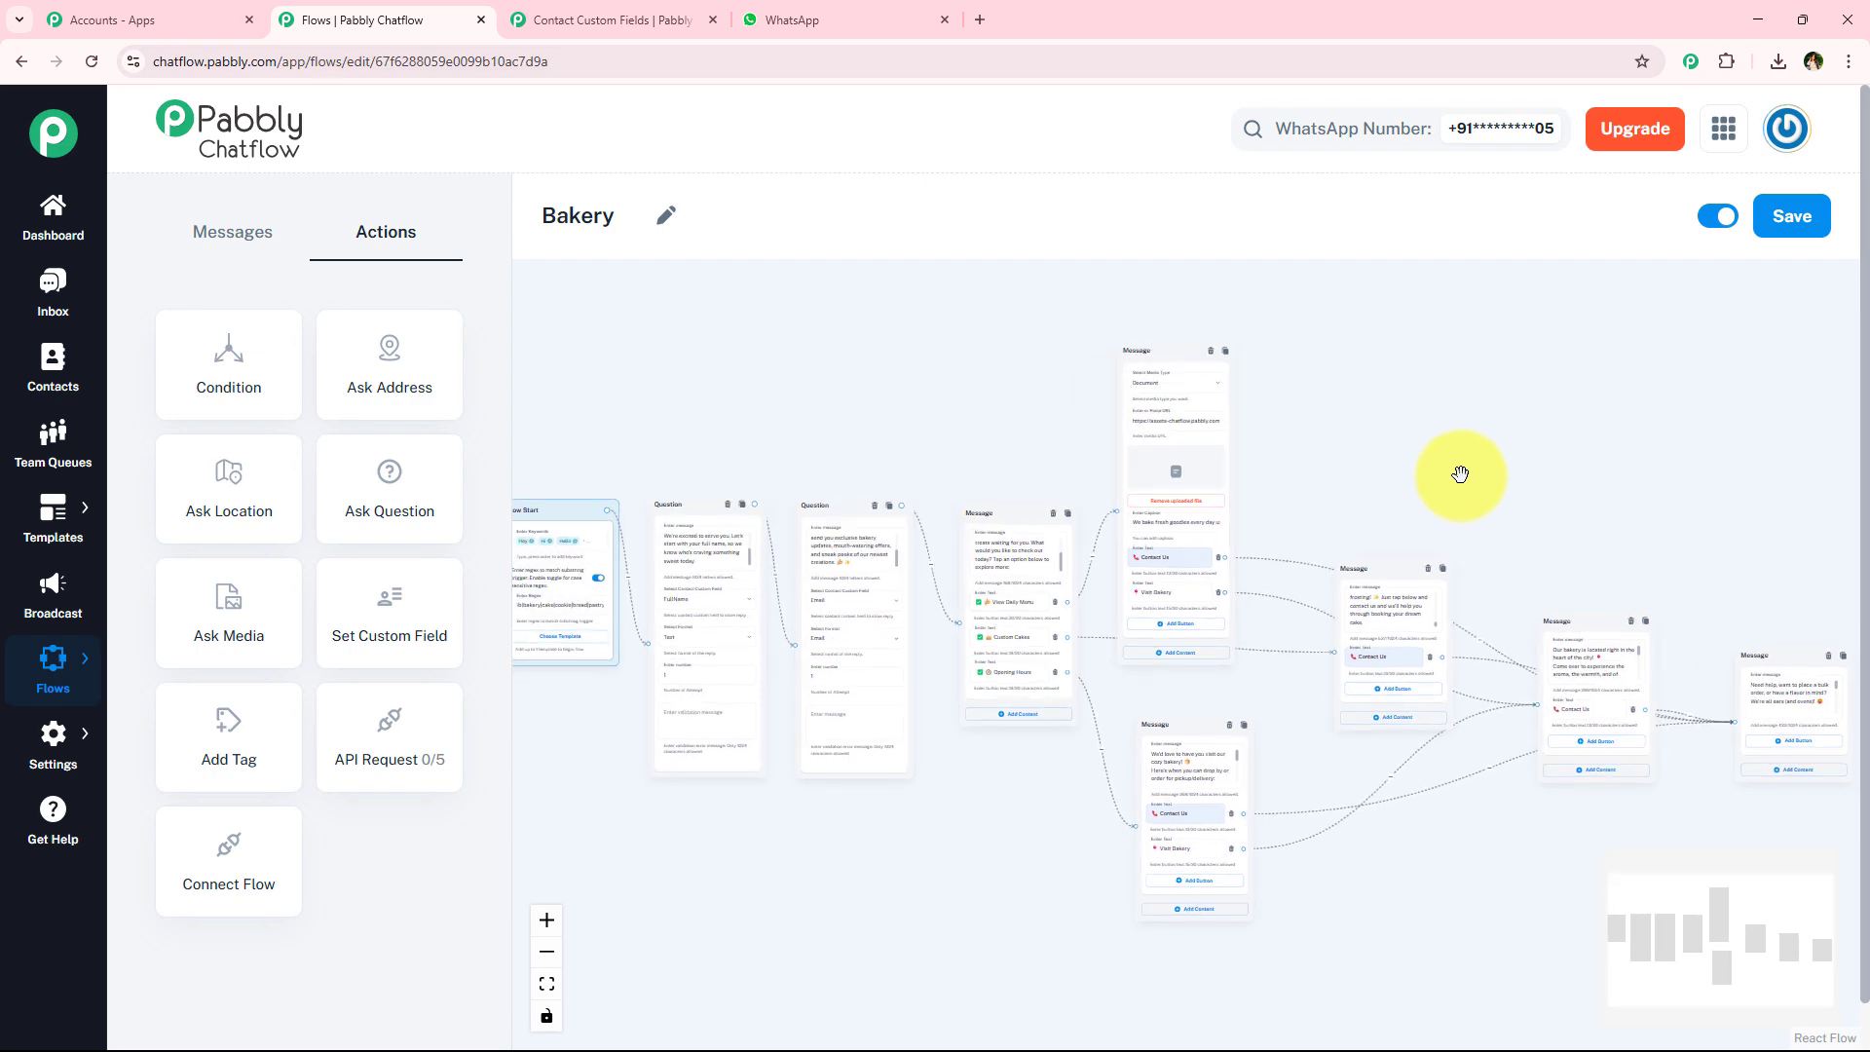
{"action": "scroll", "coordinate": [1461, 475], "scroll_direction": "down", "scroll_amount": 1}
Switch back to WhatsApp and recheck the Visit Bakery and Custom Cakes replies against the flow.
{"action": "left_click", "coordinate": [793, 19]}
{"action": "scroll", "coordinate": [721, 716], "scroll_direction": "down", "scroll_amount": 6}
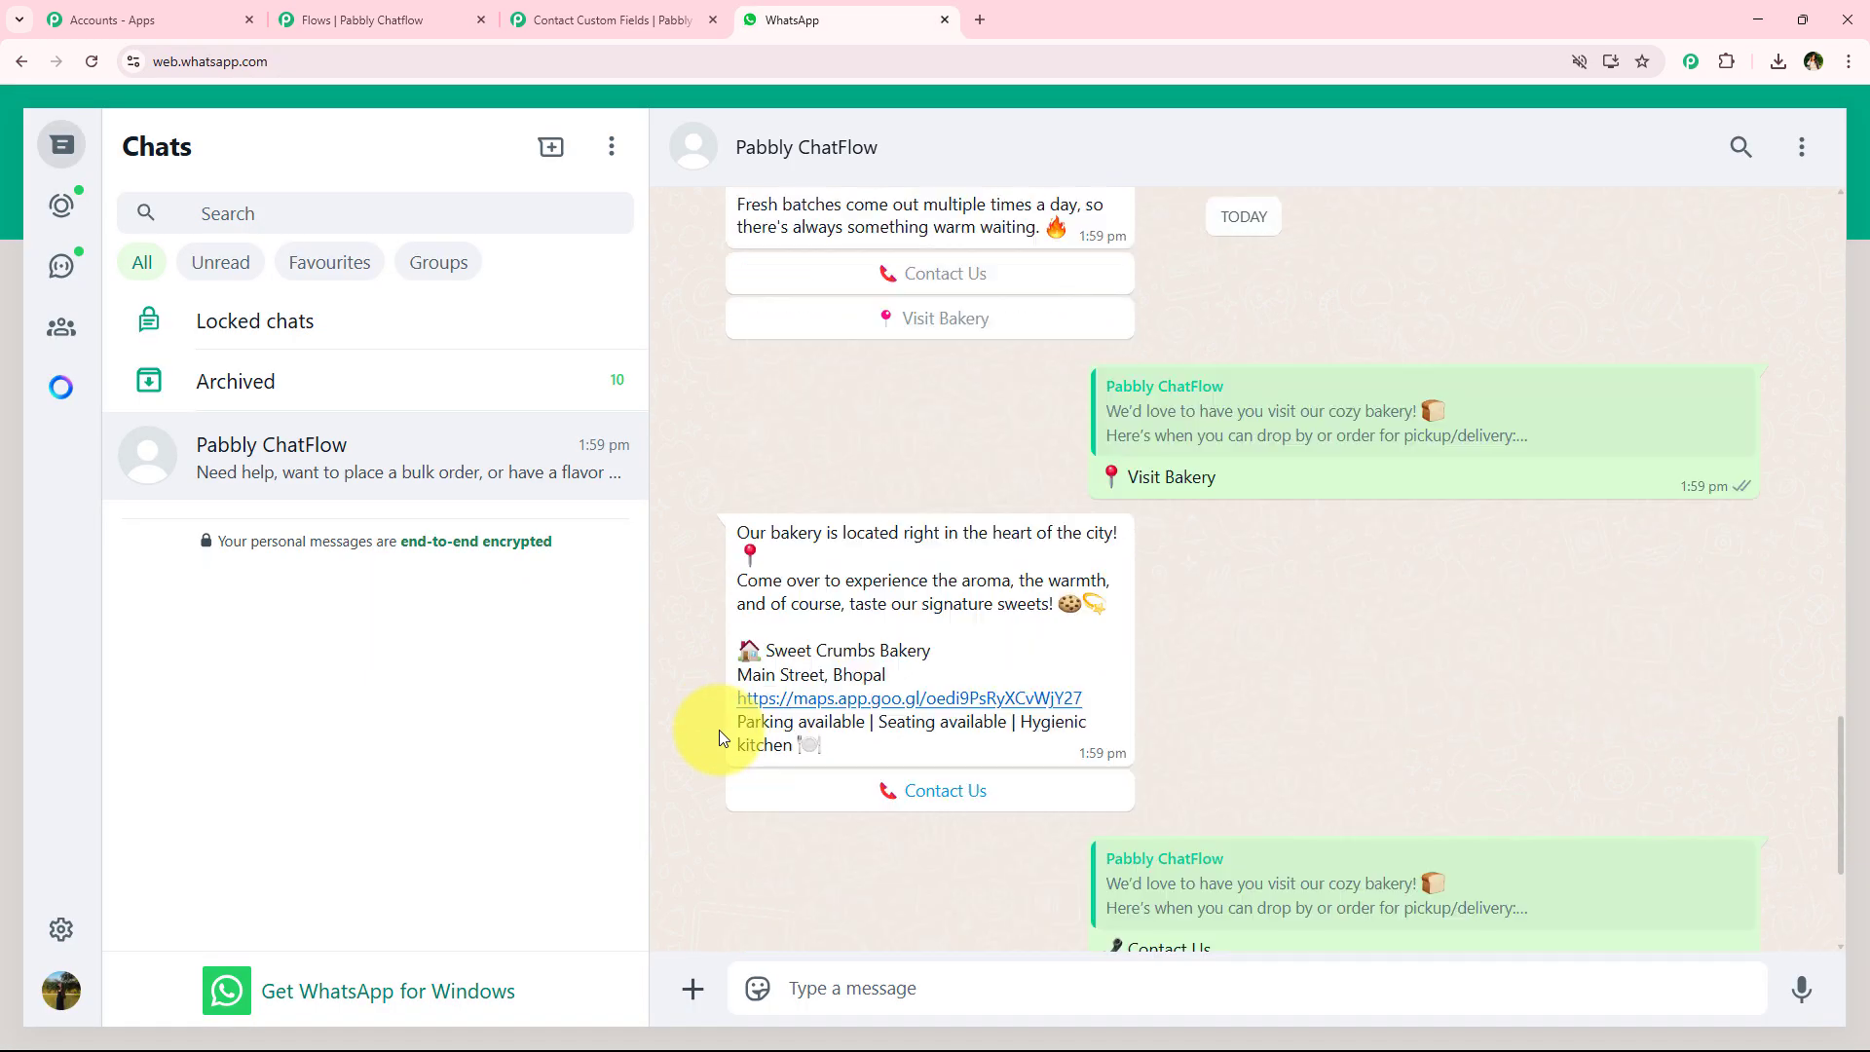
{"action": "scroll", "coordinate": [721, 740], "scroll_direction": "up", "scroll_amount": 10}
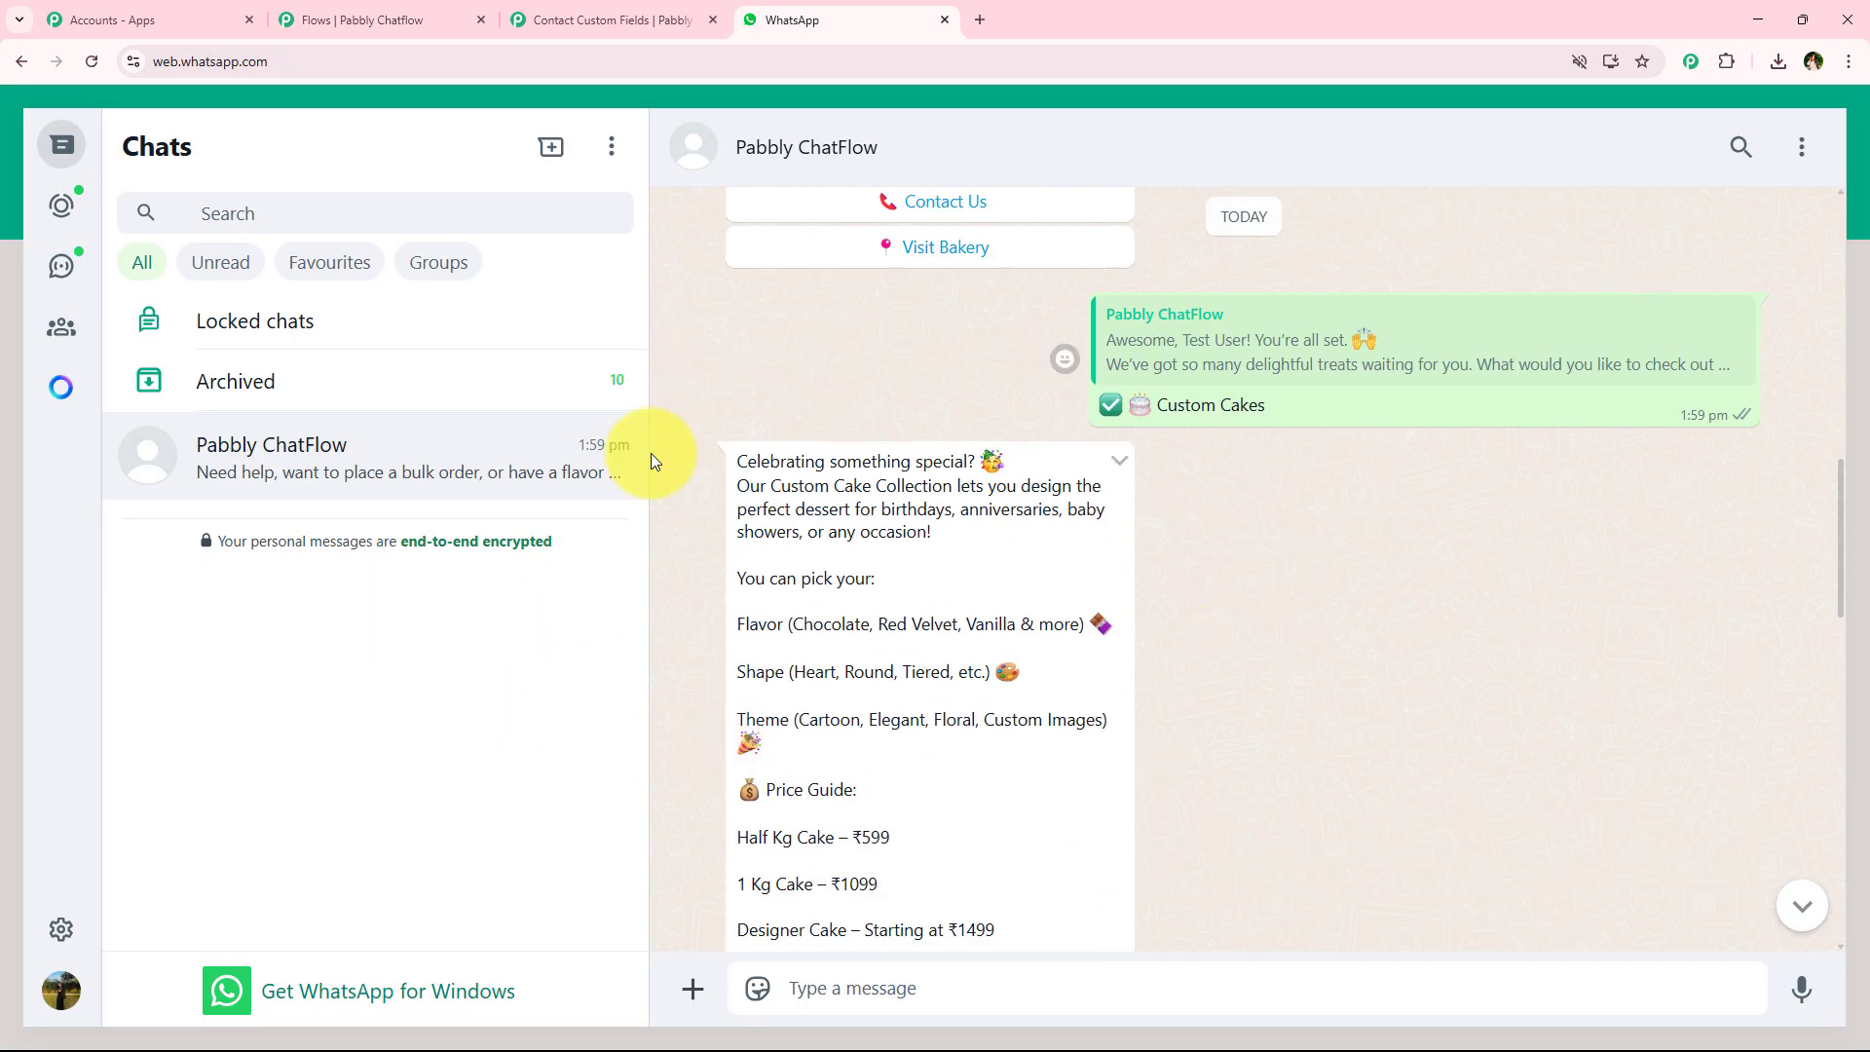
Return to the Bakery flow in Pabbly Chatflow and open the Inbox in a separate browser tab.
{"action": "left_click", "coordinate": [357, 19]}
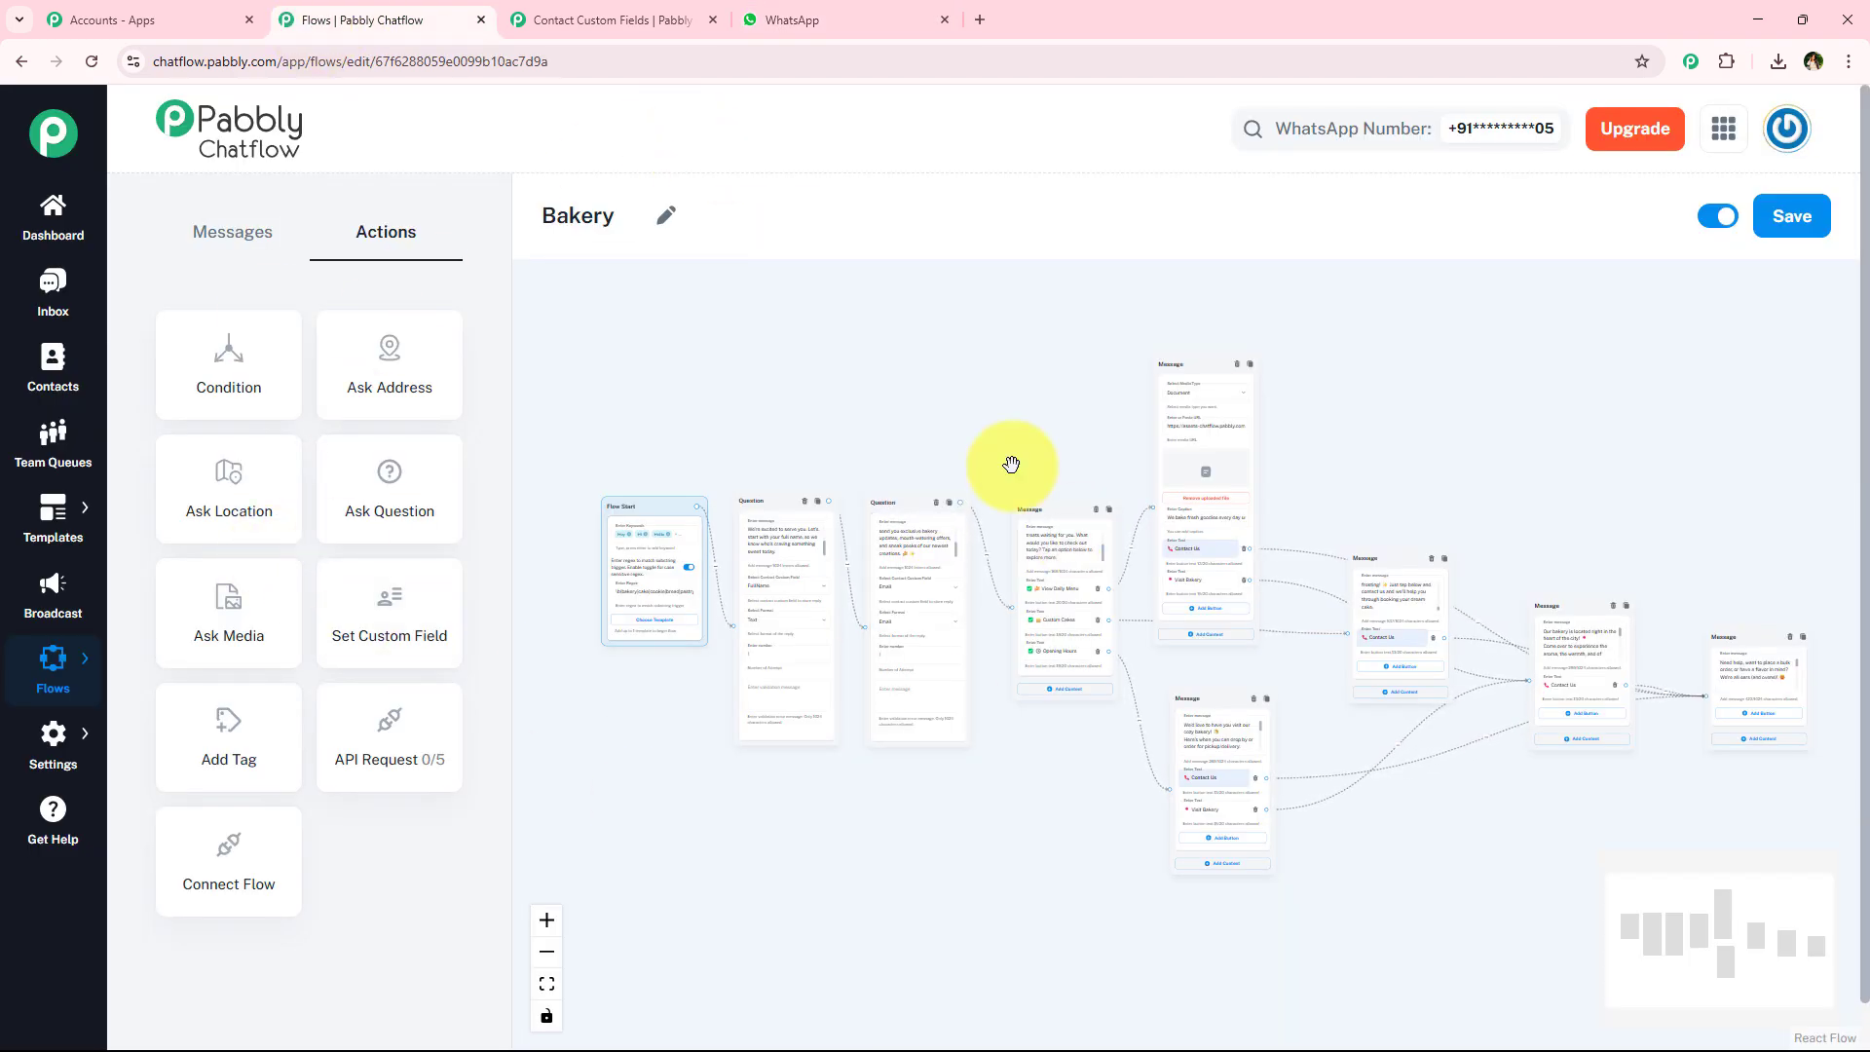
{"action": "left_click_drag", "start_coordinate": [1011, 464], "coordinate": [972, 471]}
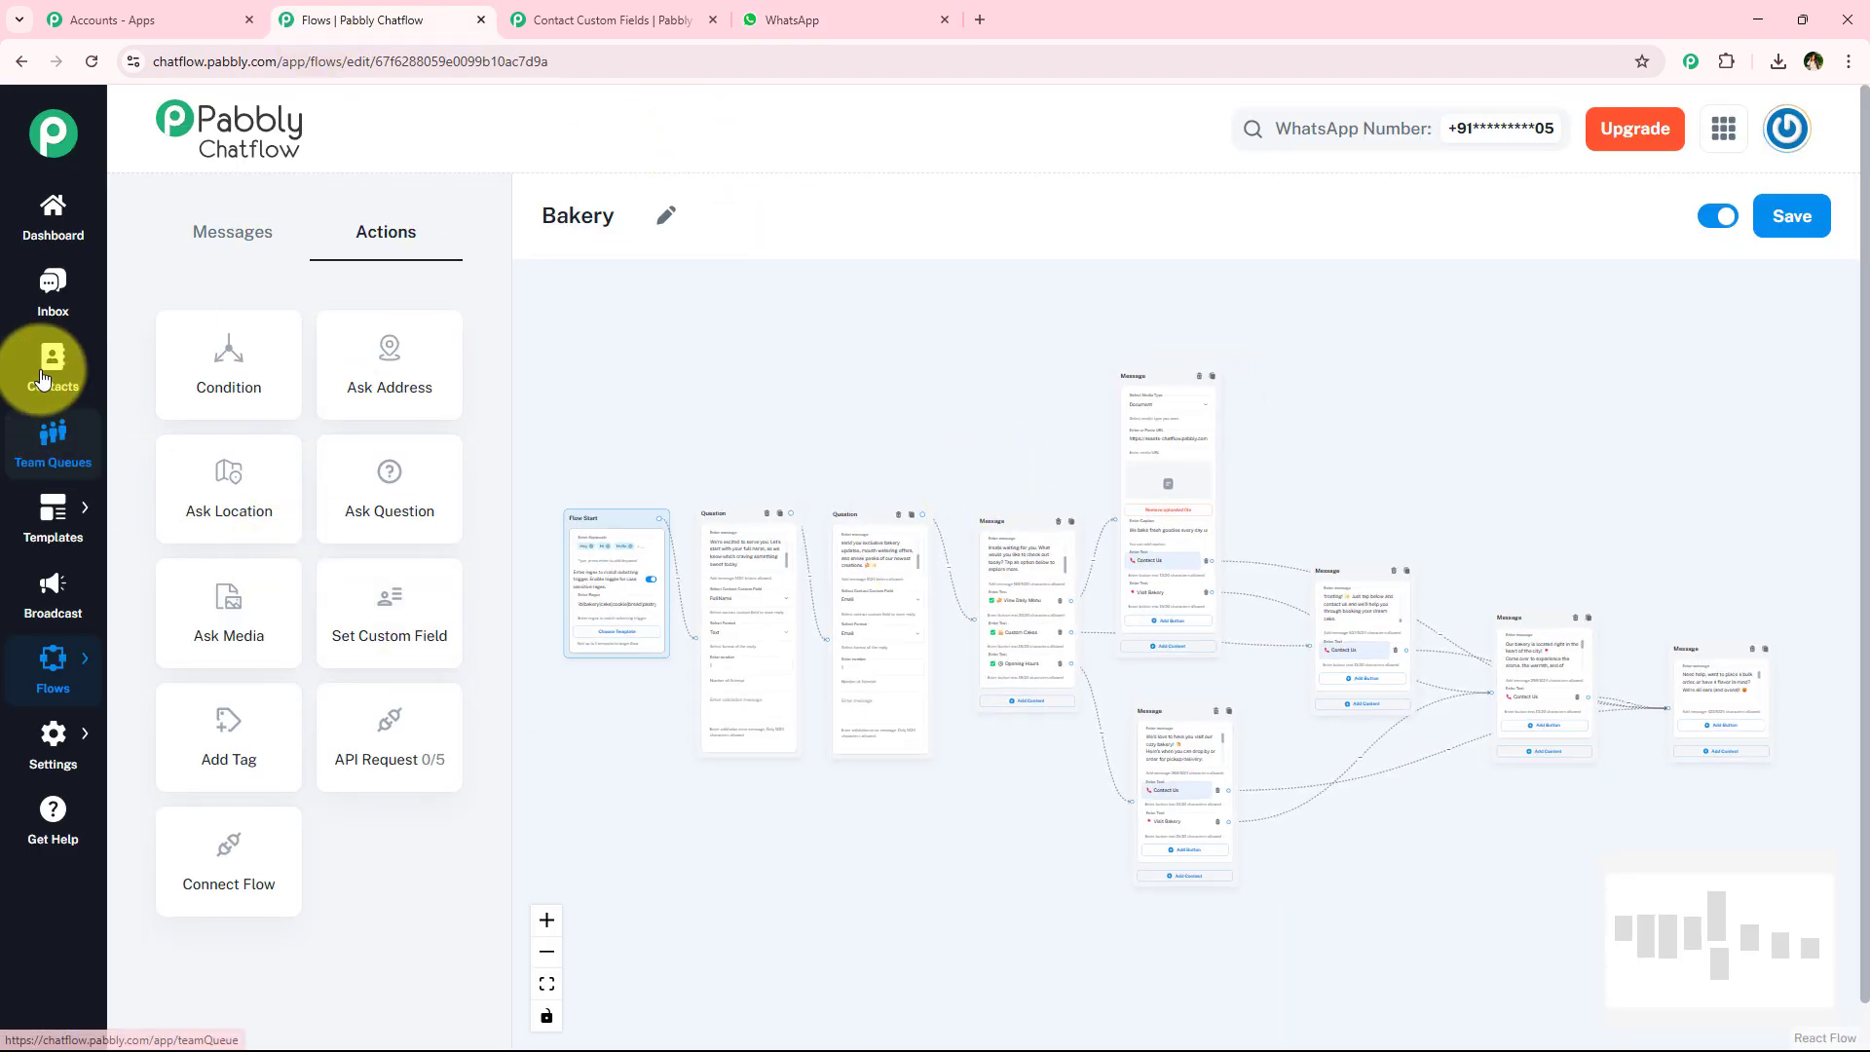
{"action": "middle_click", "coordinate": [33, 295]}
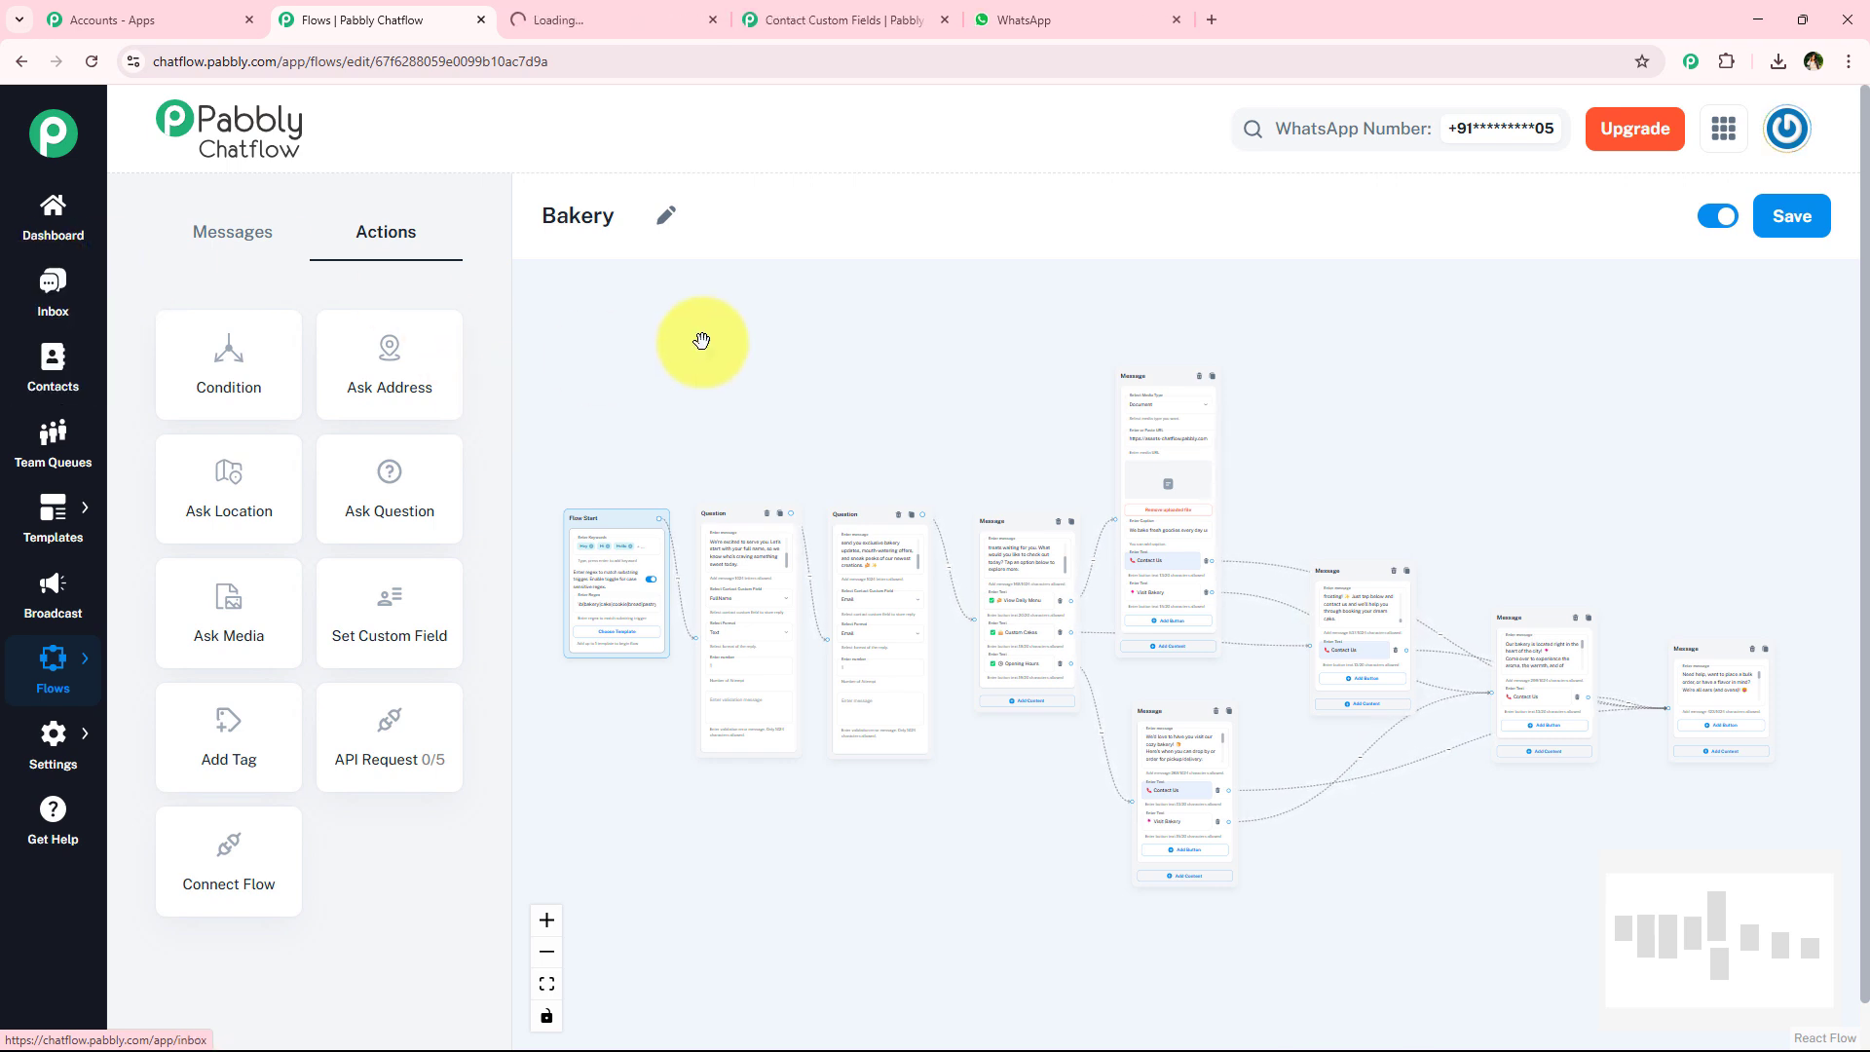
{"action": "left_click", "coordinate": [521, 12]}
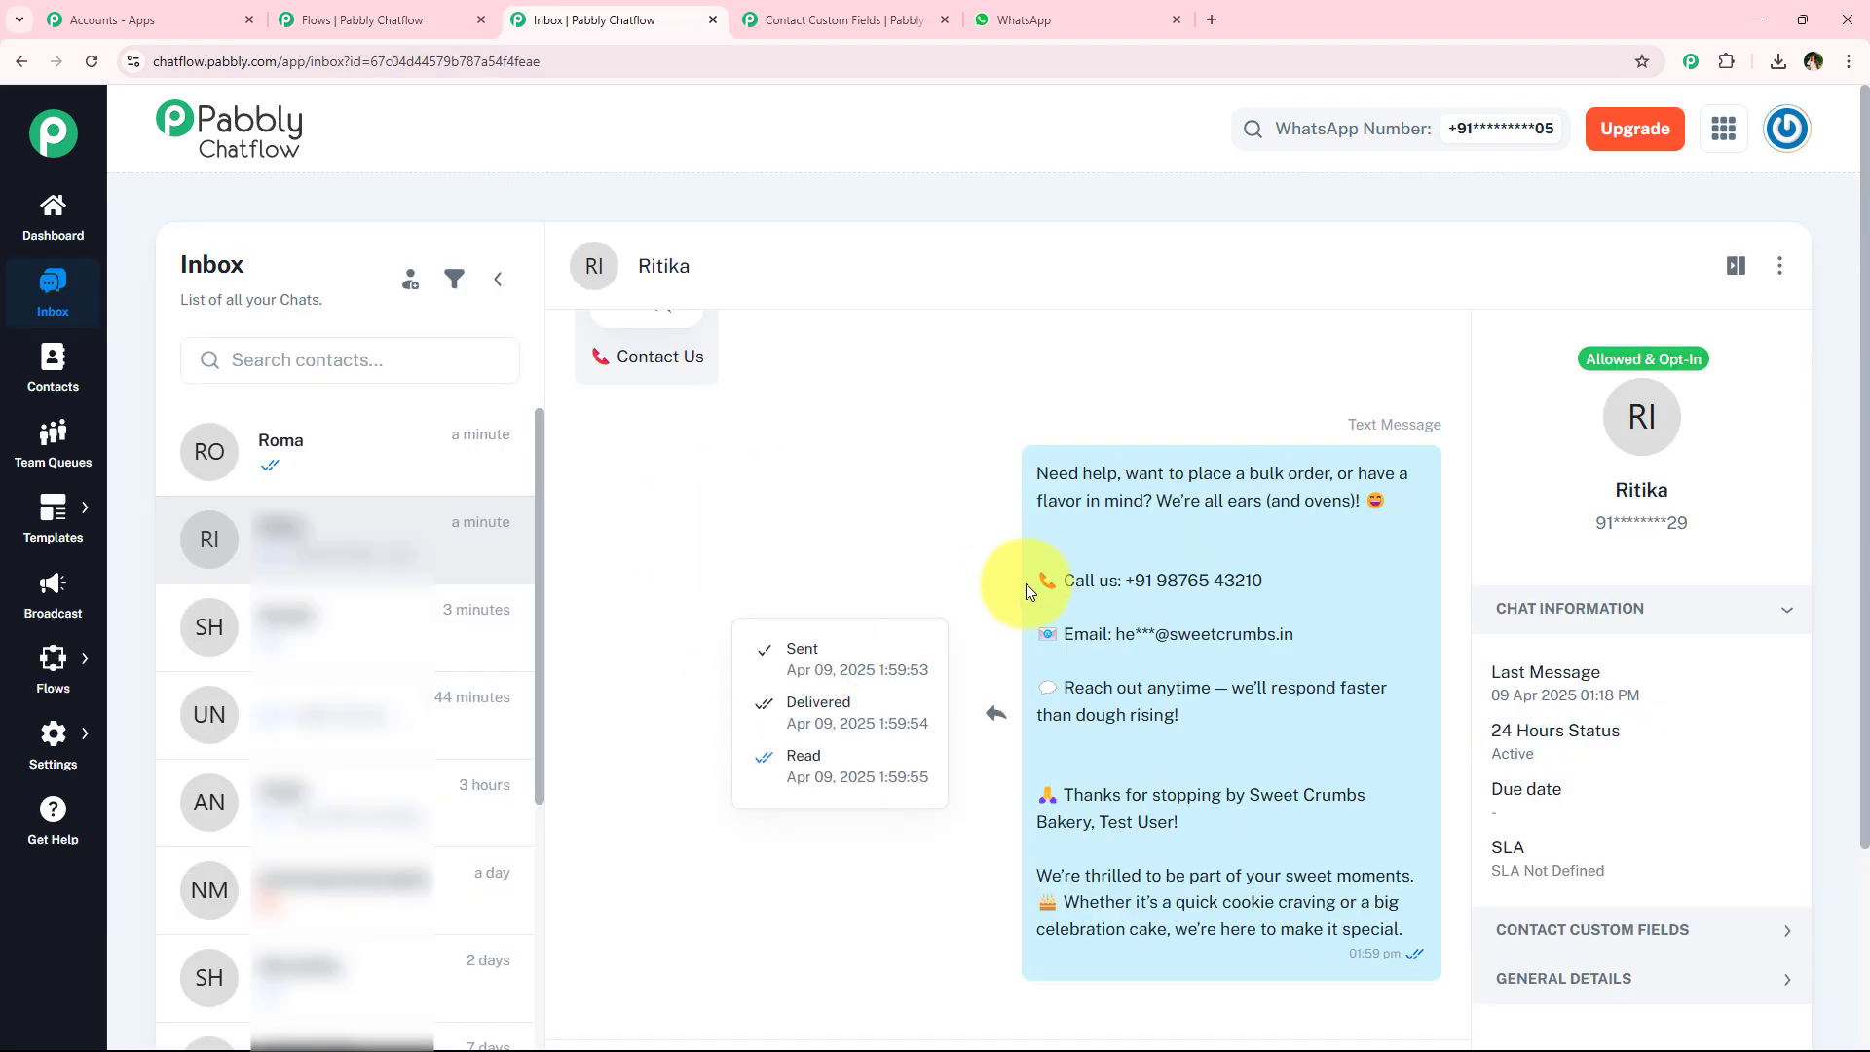
Read the logged bakery conversation in the test contact's Inbox chat, including the opening hours, location and contact messages.
{"action": "scroll", "coordinate": [1025, 582], "scroll_direction": "down", "scroll_amount": 3}
{"action": "scroll", "coordinate": [993, 689], "scroll_direction": "up", "scroll_amount": 10}
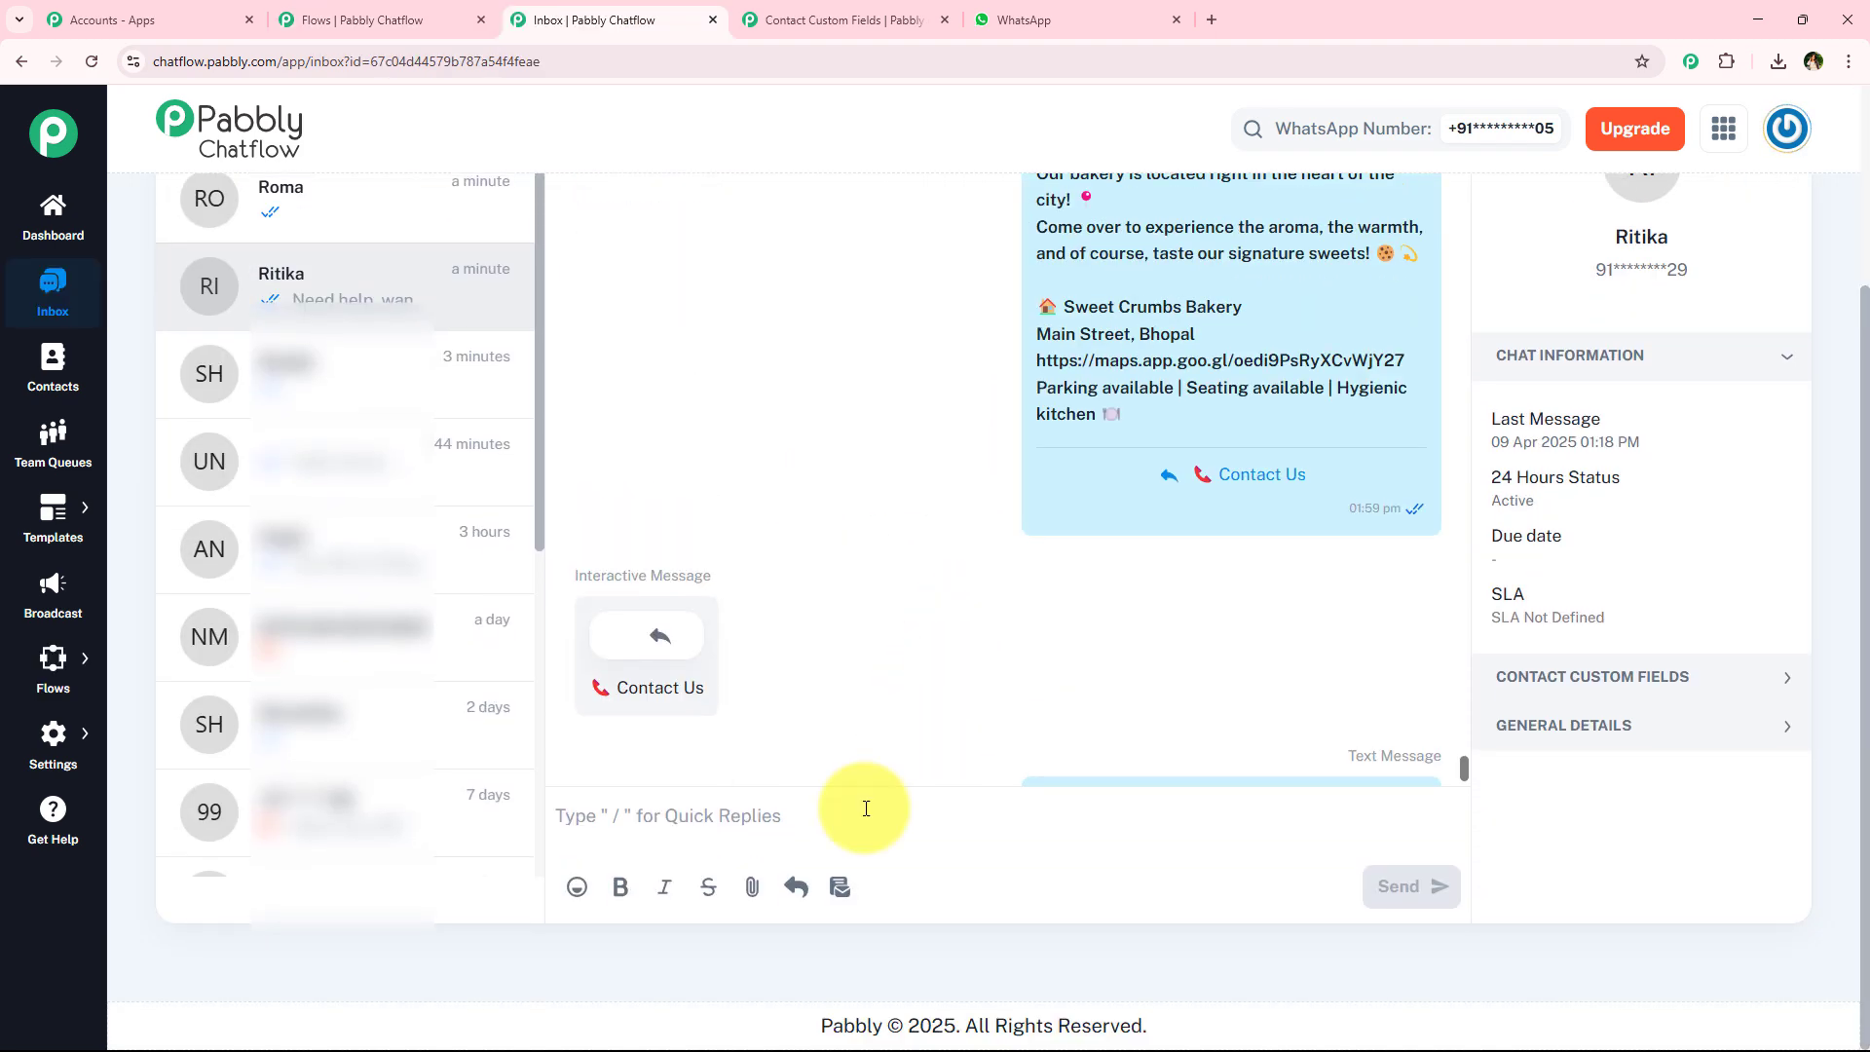
{"action": "scroll", "coordinate": [877, 614], "scroll_direction": "up", "scroll_amount": 6}
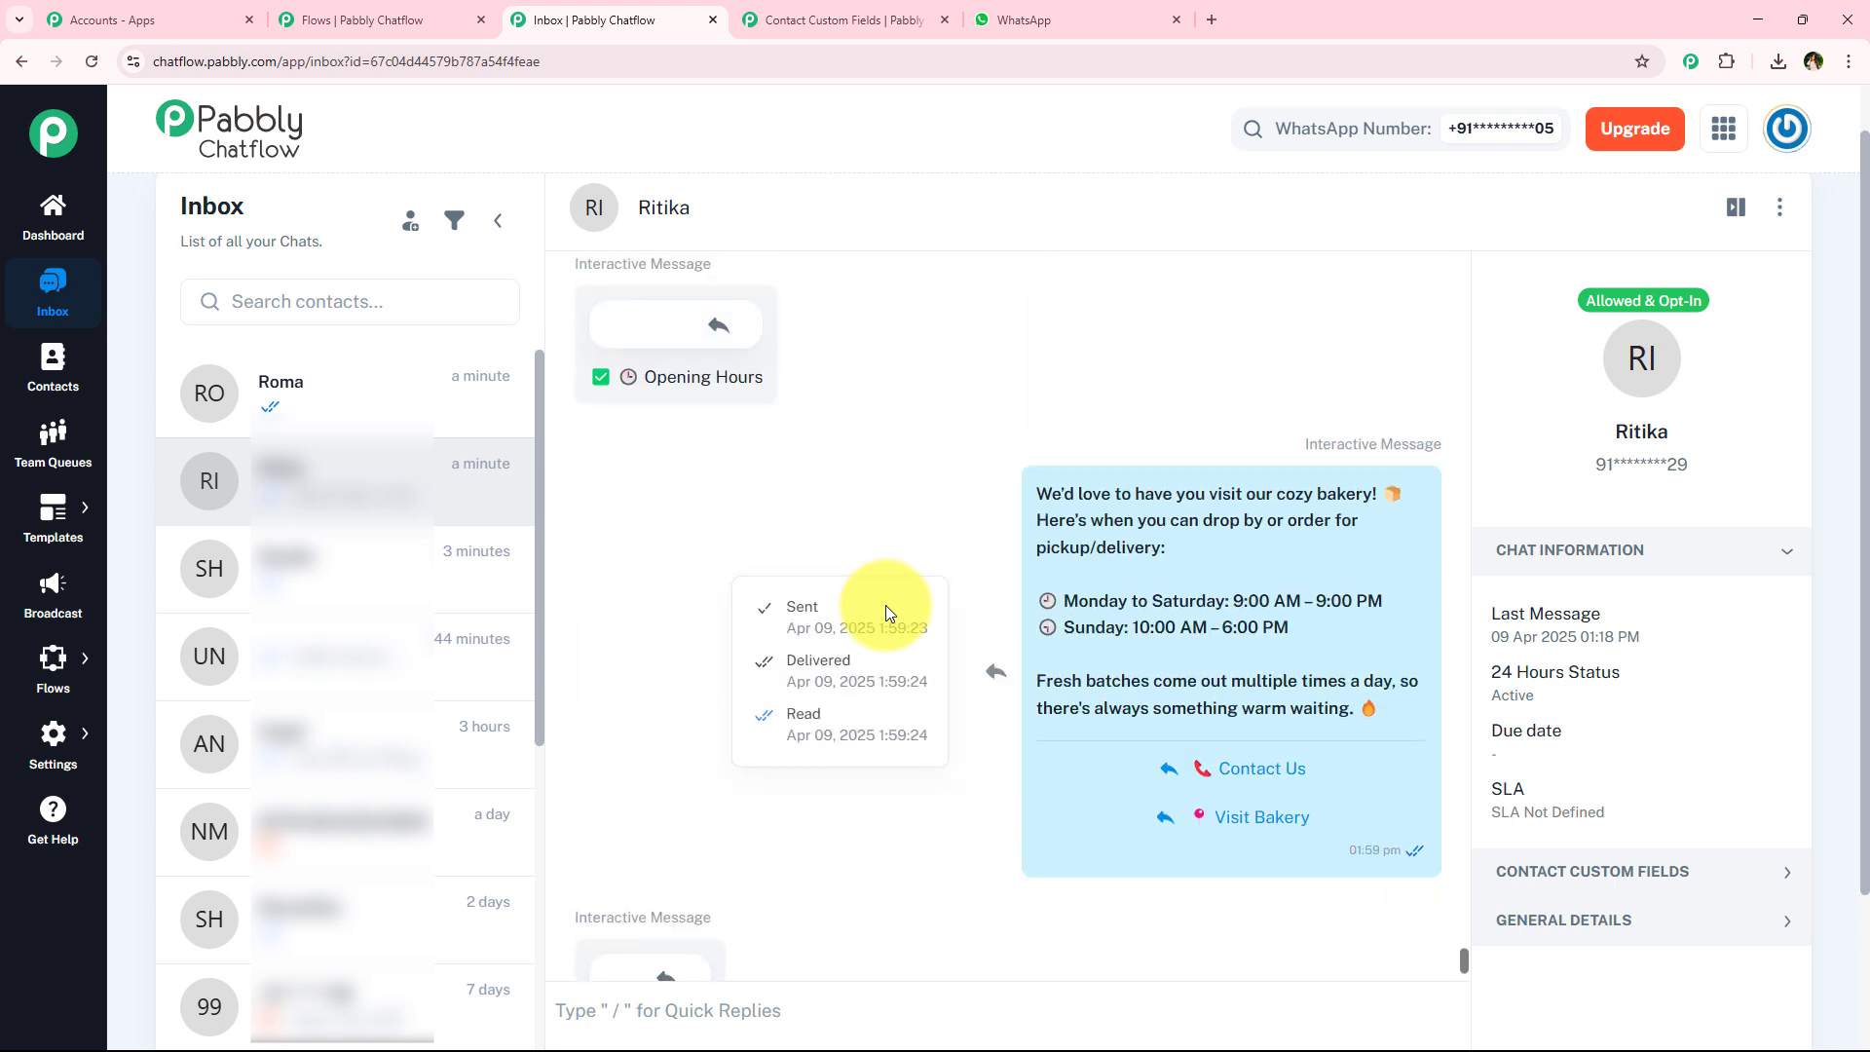
{"action": "scroll", "coordinate": [1044, 492], "scroll_direction": "down", "scroll_amount": 2}
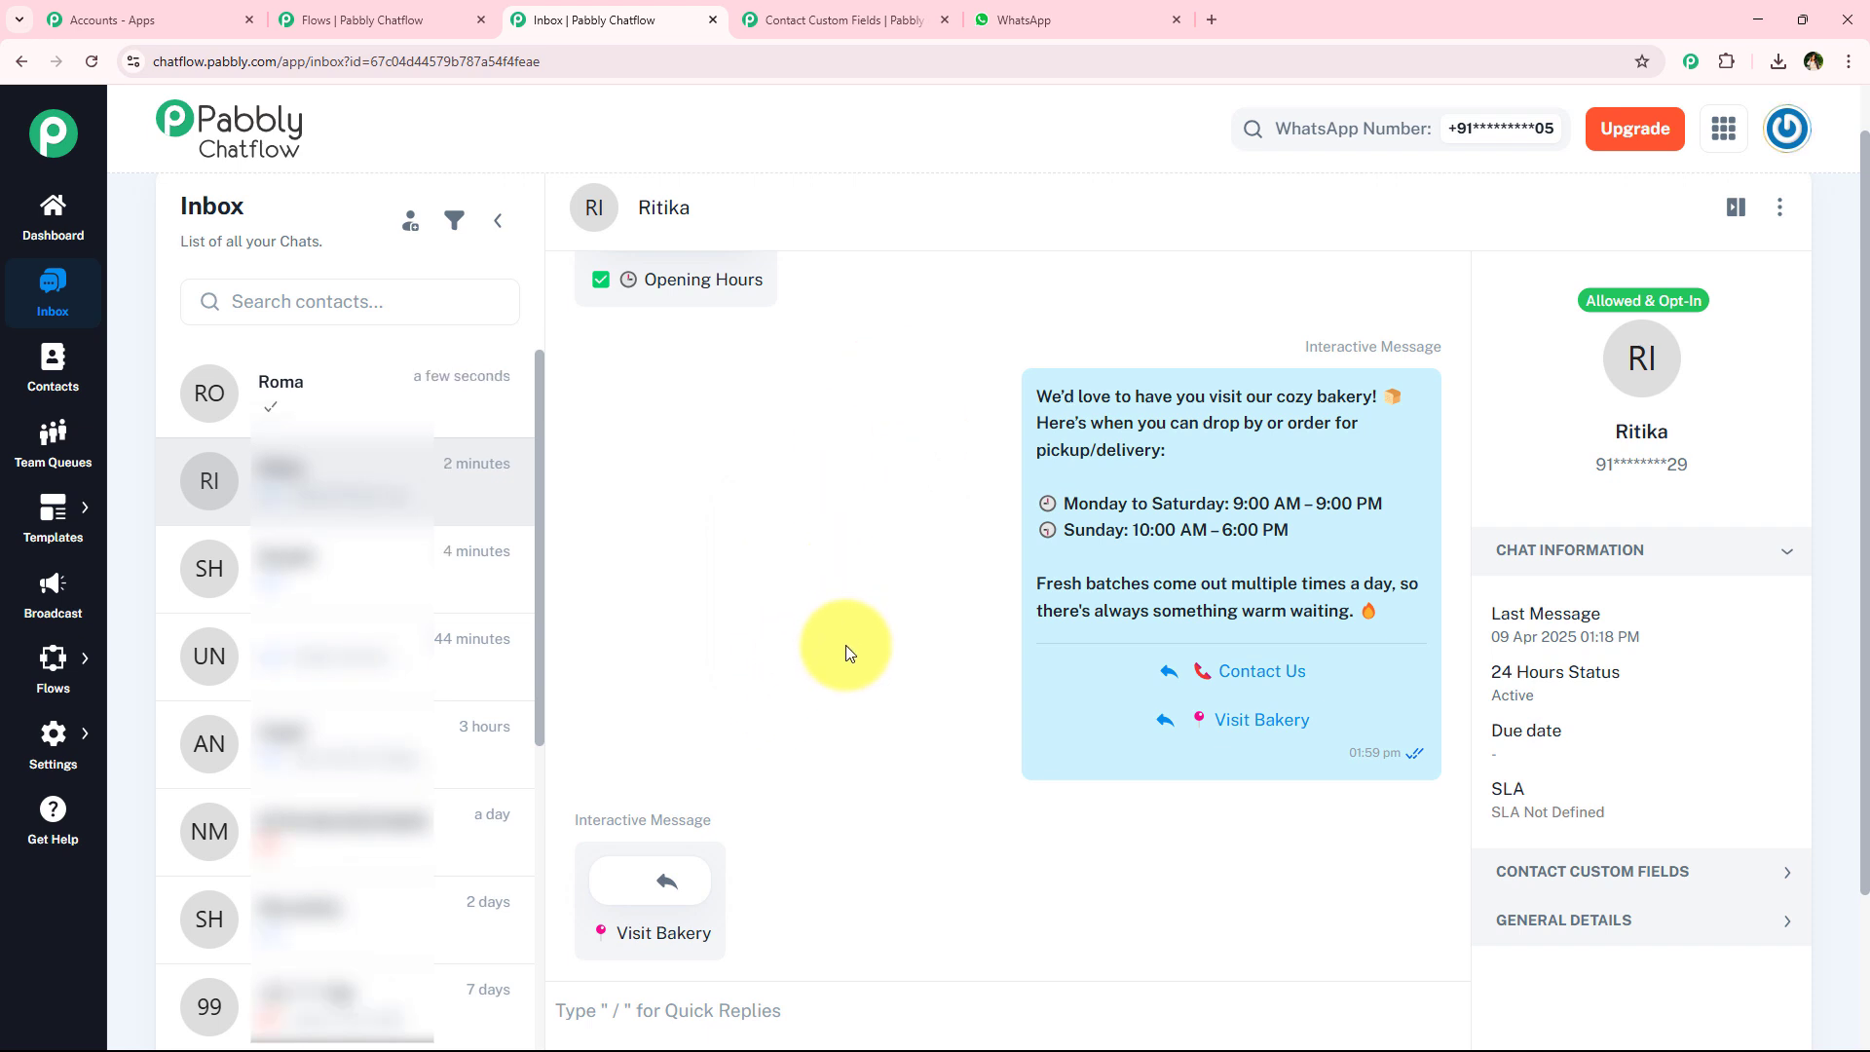
{"action": "scroll", "coordinate": [845, 644], "scroll_direction": "down", "scroll_amount": 10}
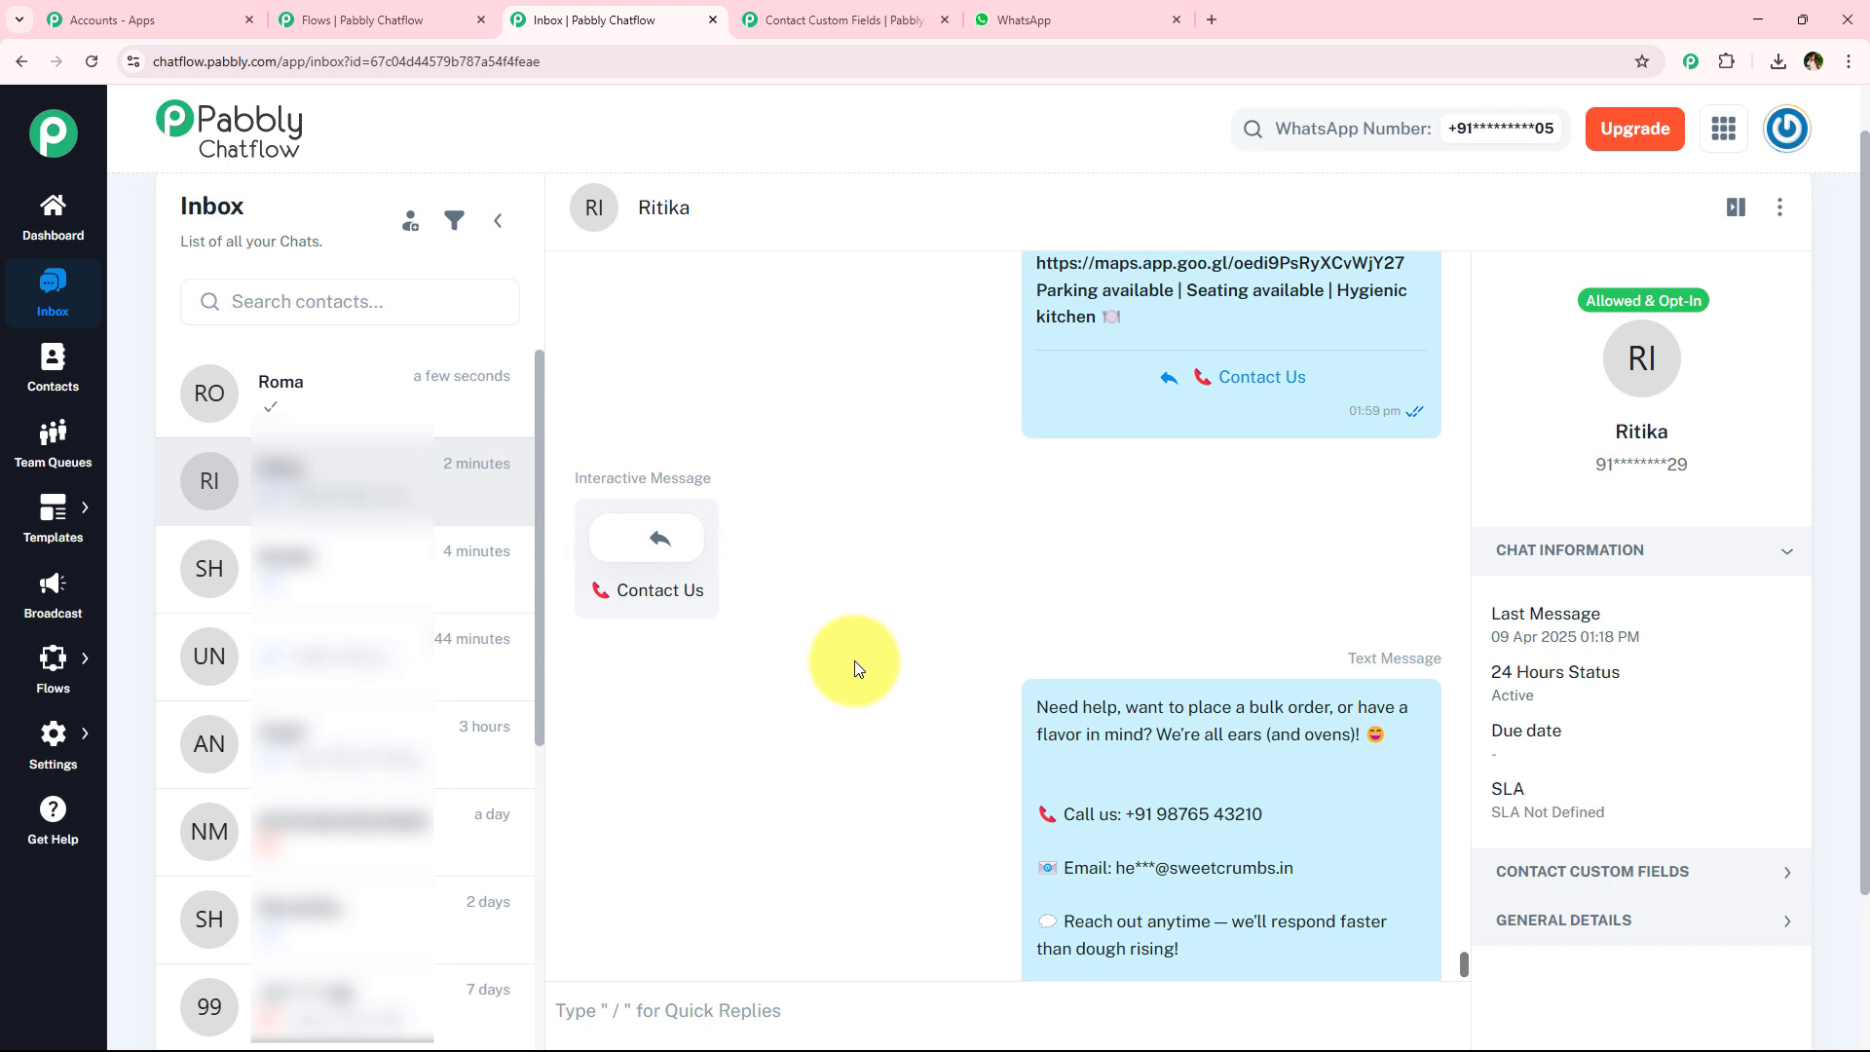
{"action": "scroll", "coordinate": [855, 667], "scroll_direction": "up", "scroll_amount": 9}
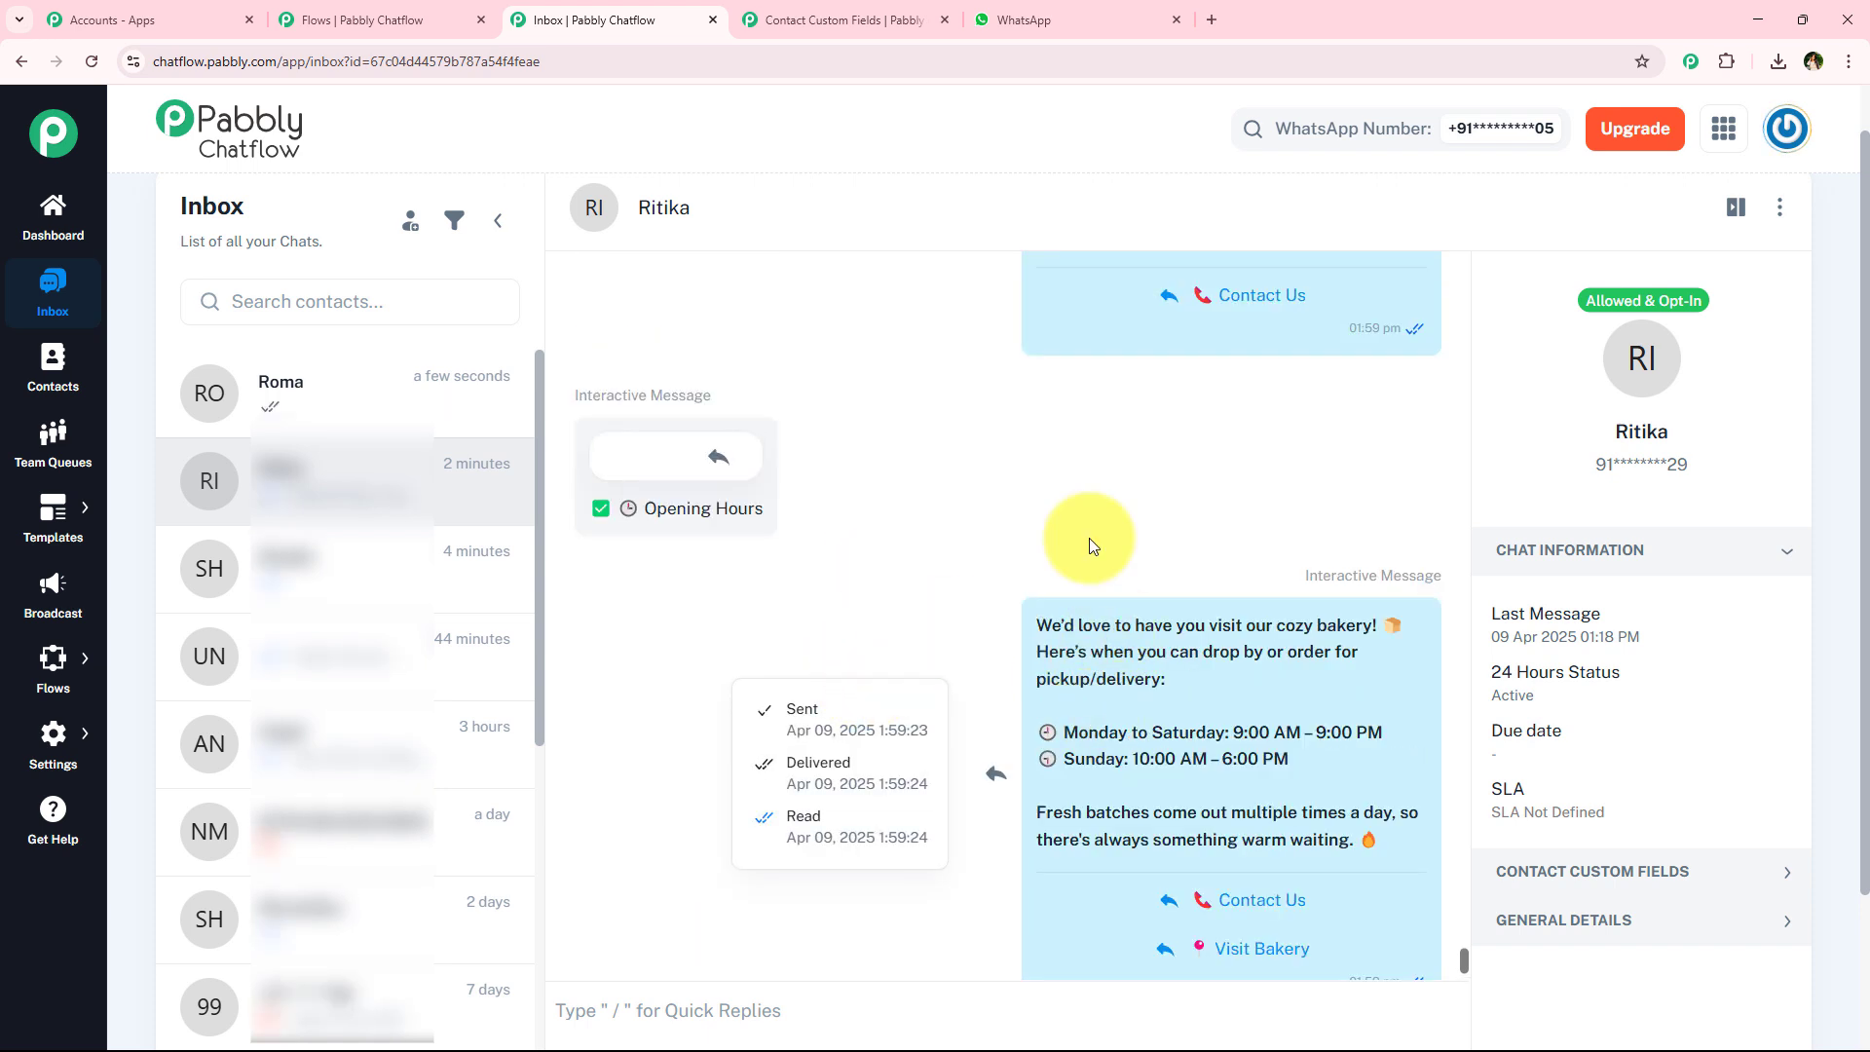
{"action": "scroll", "coordinate": [1101, 517], "scroll_direction": "down", "scroll_amount": 7}
{"action": "scroll", "coordinate": [903, 600], "scroll_direction": "down", "scroll_amount": 5}
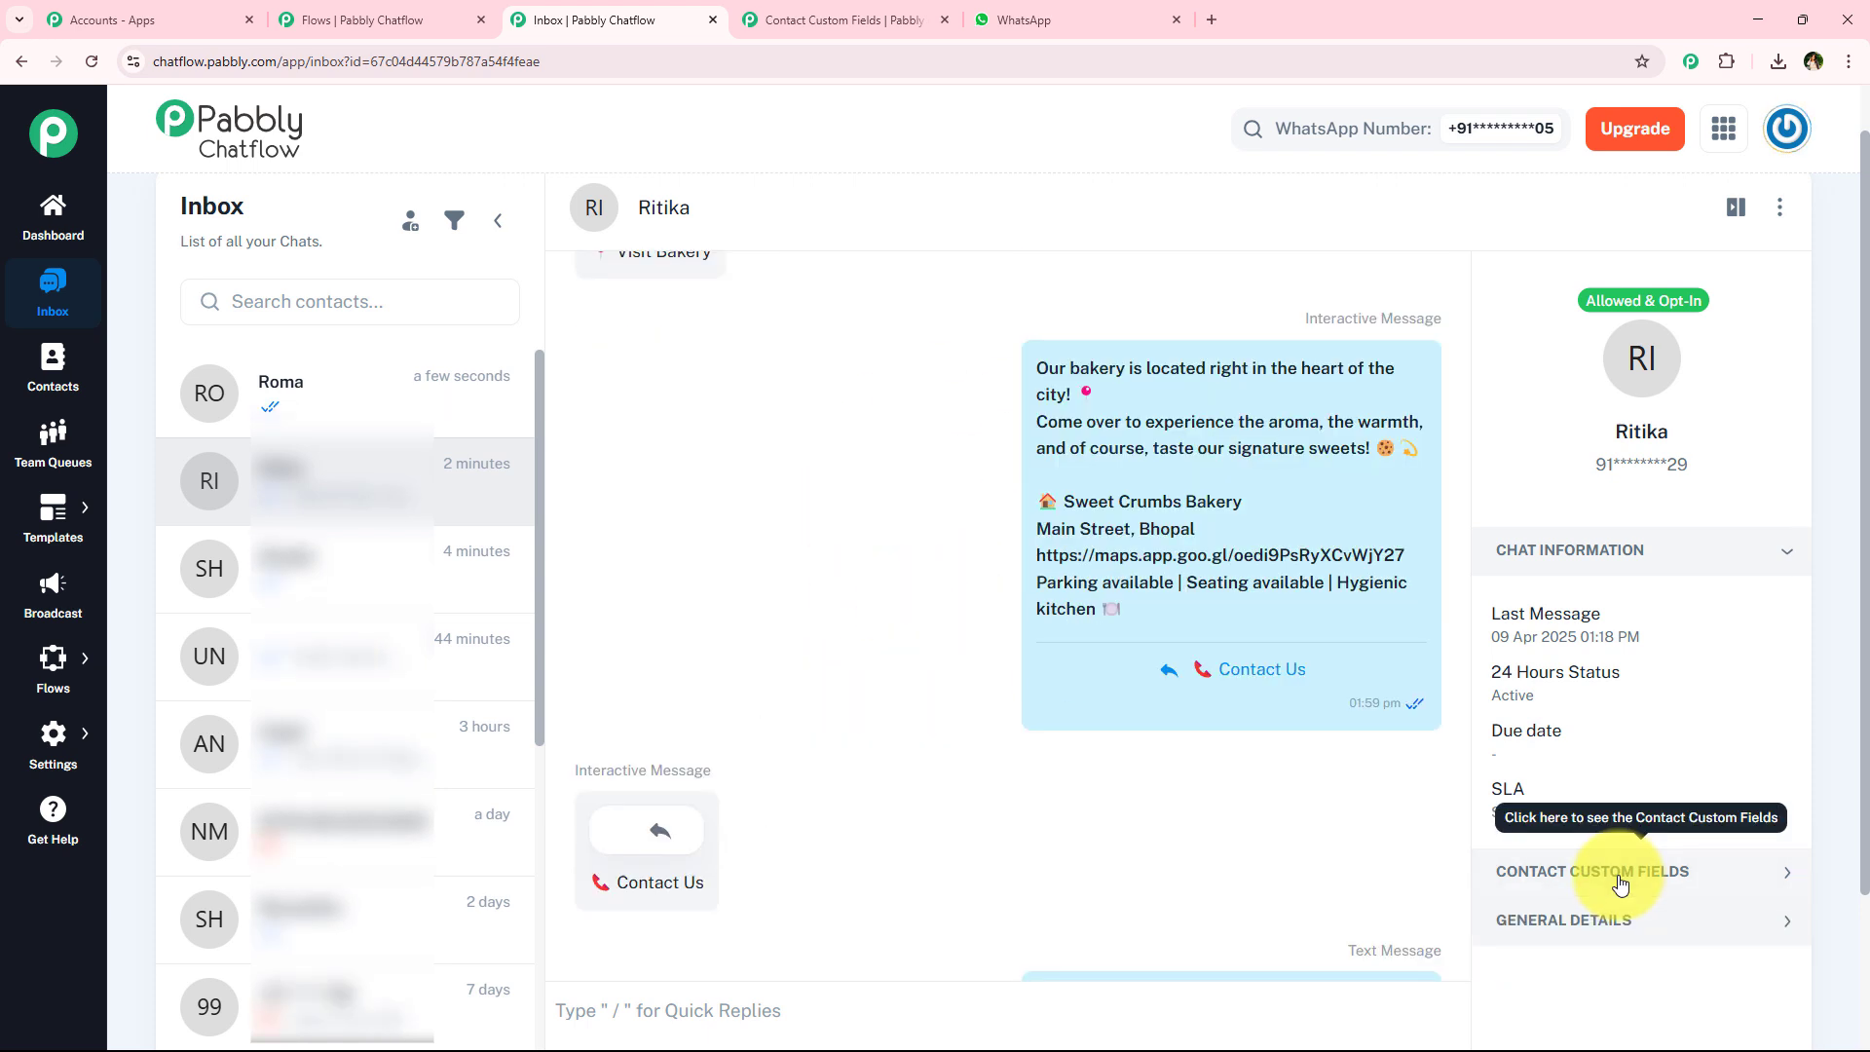
Expand the contact's custom fields and check the stored FullName and Email values.
{"action": "left_click", "coordinate": [1620, 883]}
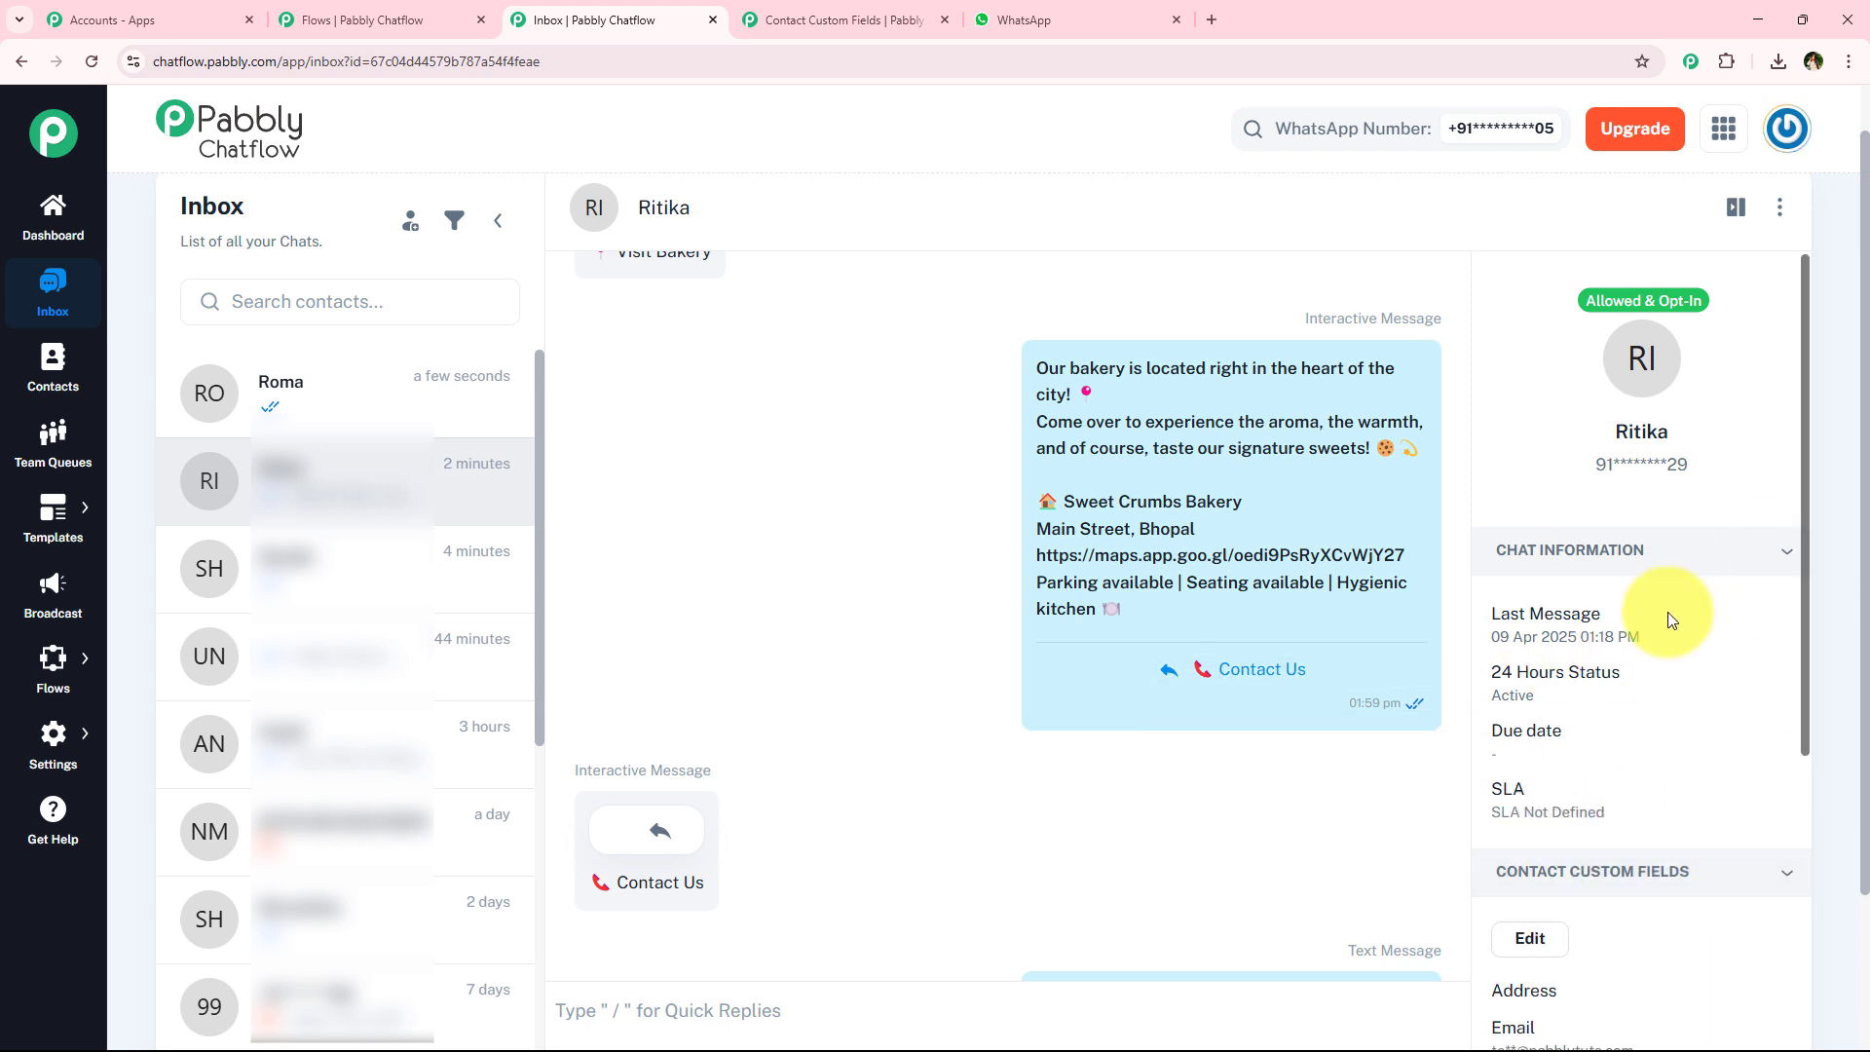
{"action": "scroll", "coordinate": [1685, 629], "scroll_direction": "down", "scroll_amount": 2}
{"action": "scroll", "coordinate": [1690, 631], "scroll_direction": "down", "scroll_amount": 3}
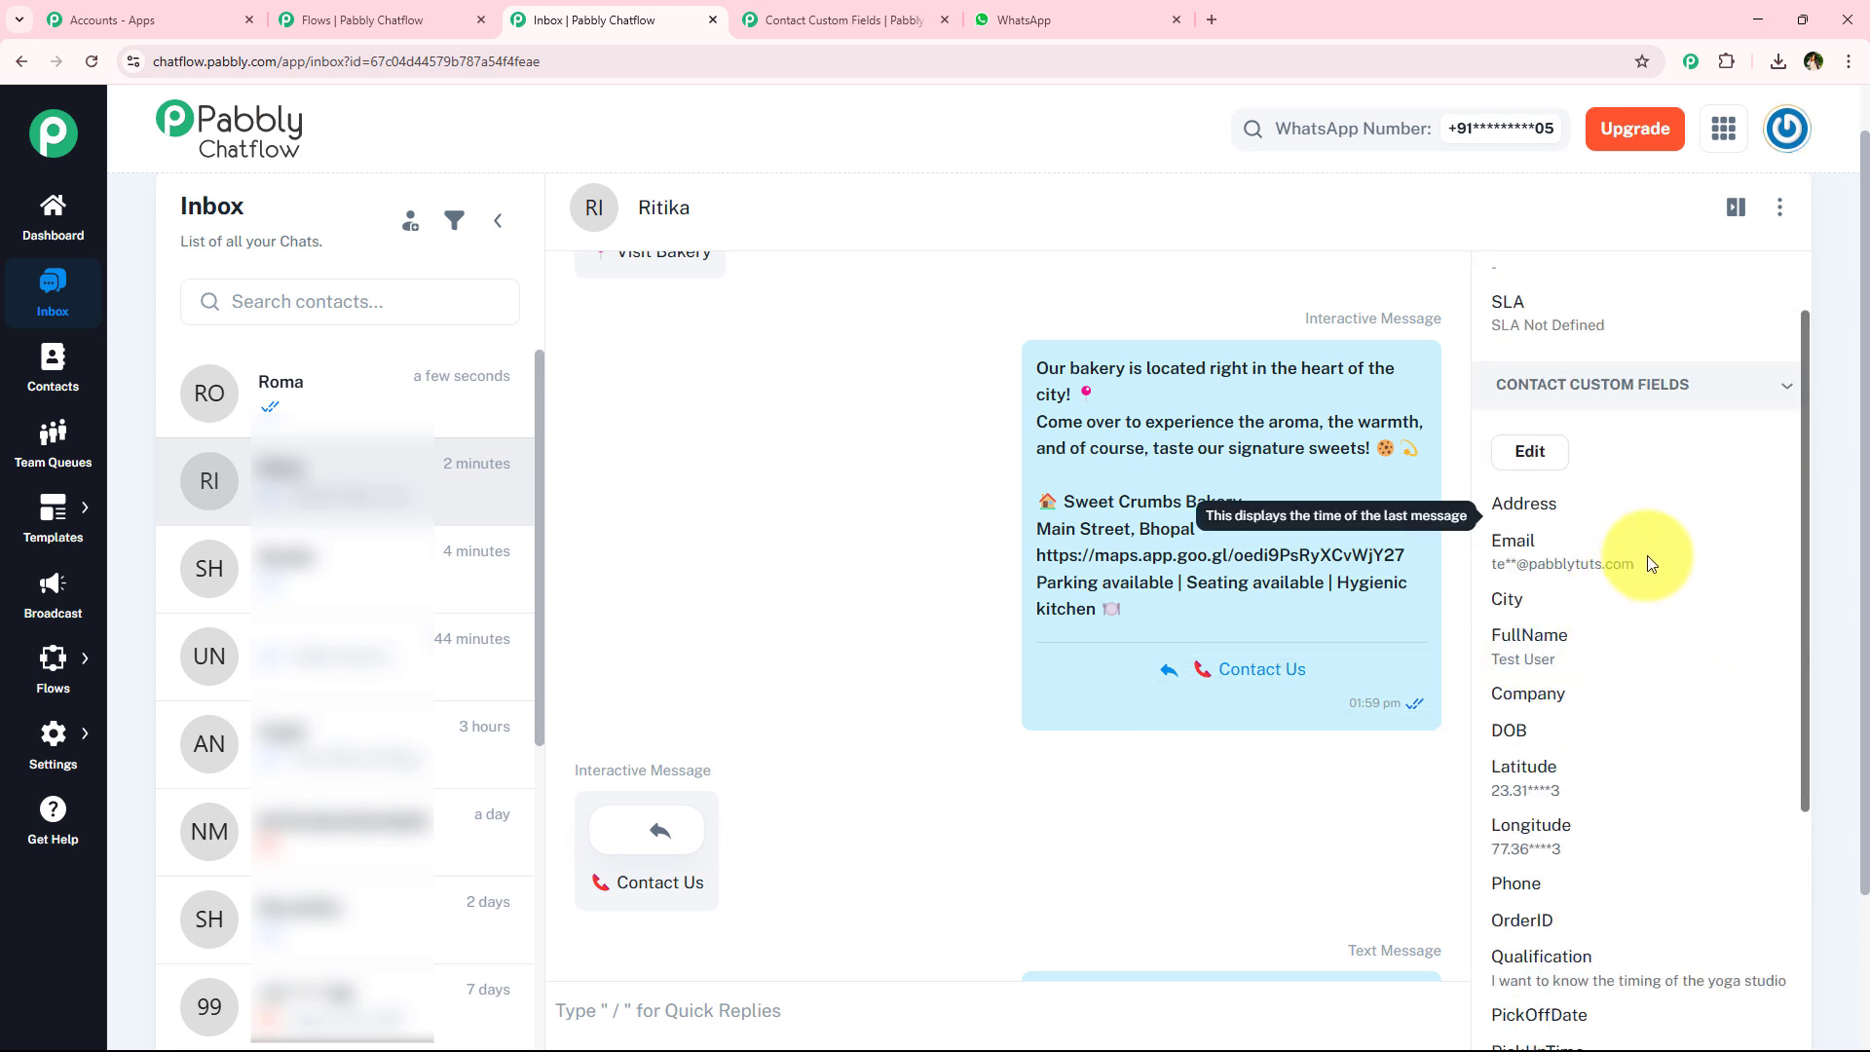
{"action": "scroll", "coordinate": [1666, 623], "scroll_direction": "up", "scroll_amount": 2}
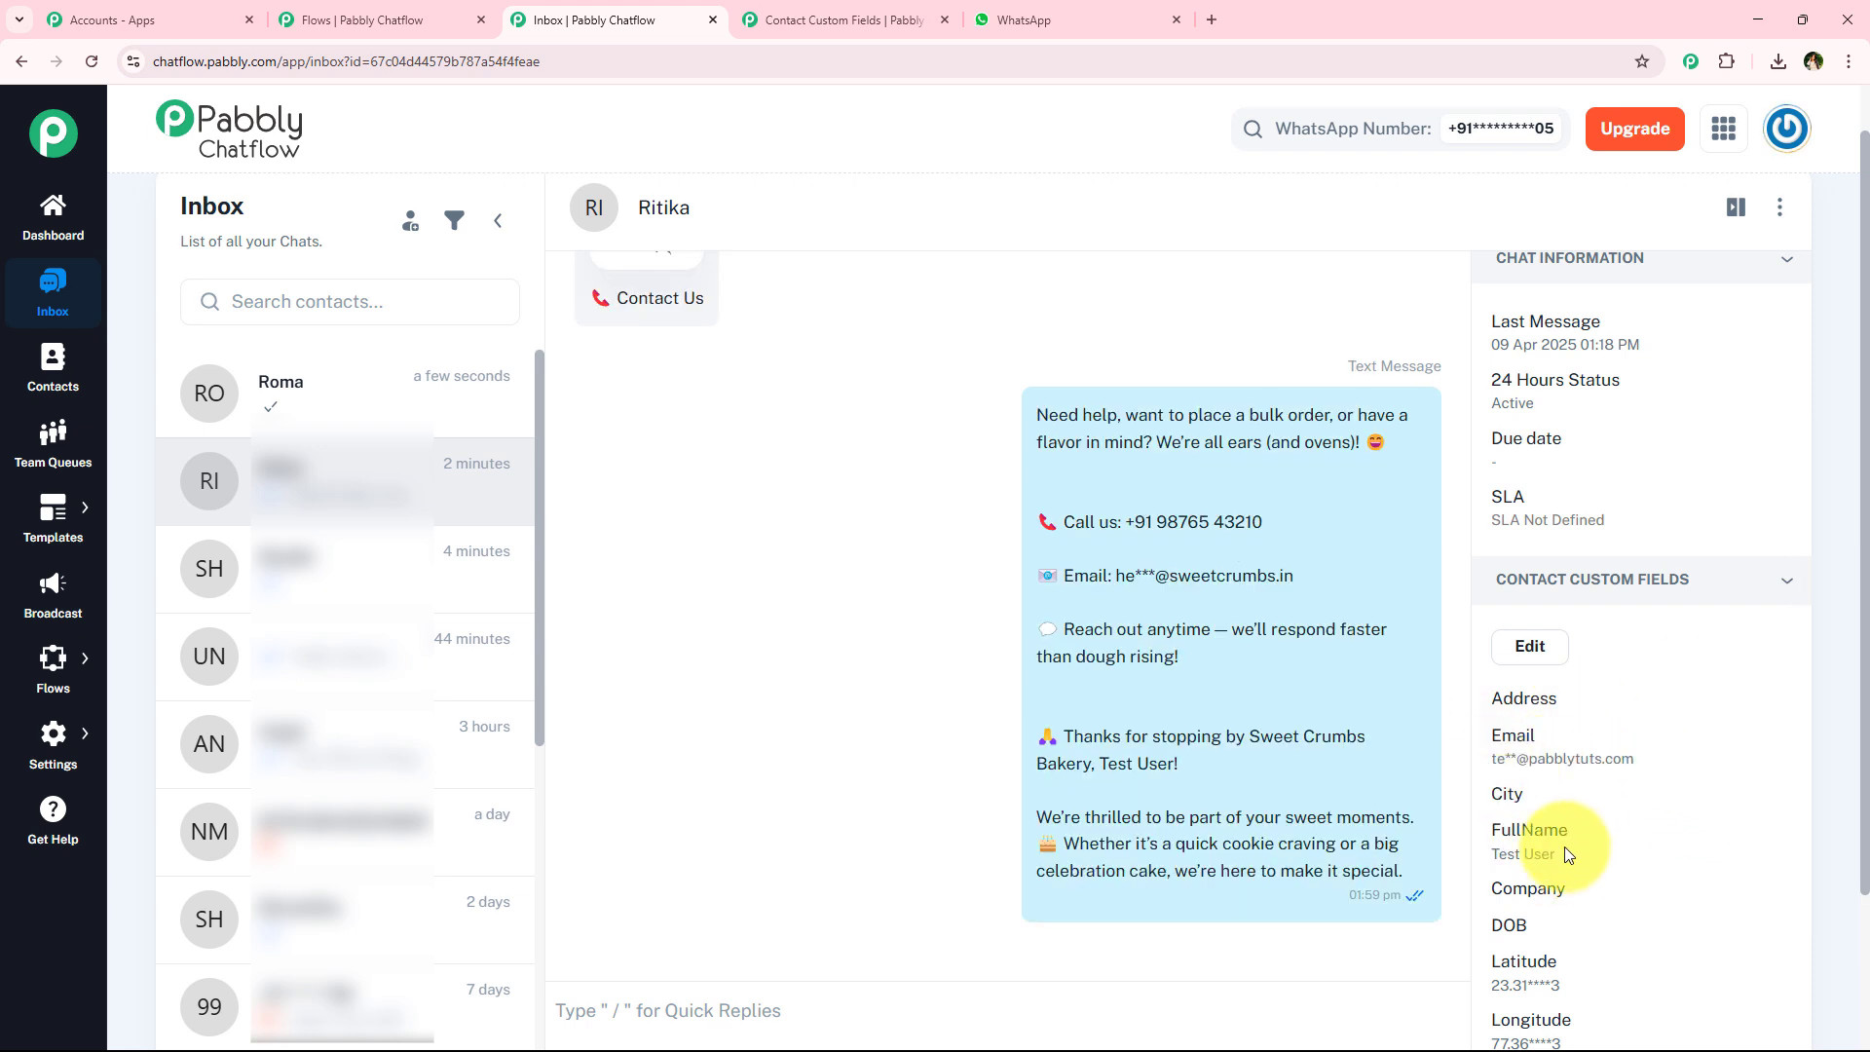
{"action": "triple_click", "coordinate": [1564, 845]}
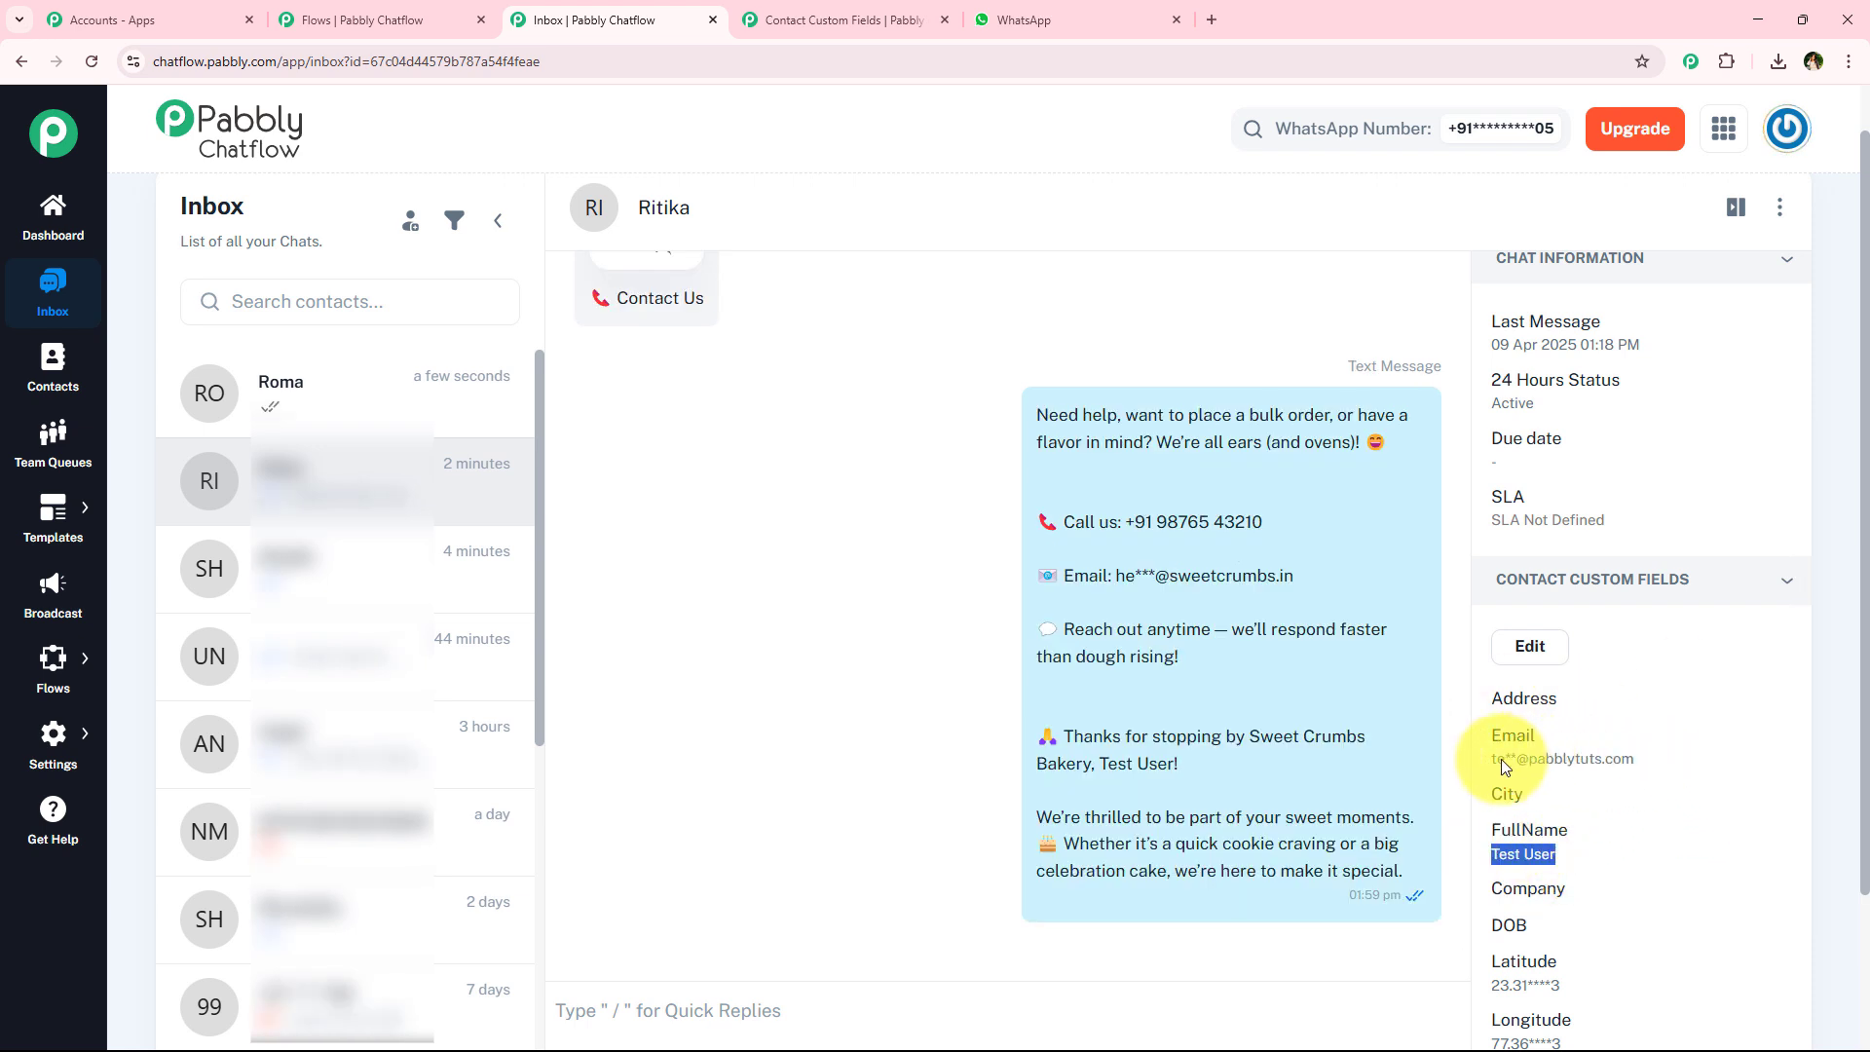
{"action": "left_click_drag", "start_coordinate": [1504, 758], "coordinate": [1636, 758]}
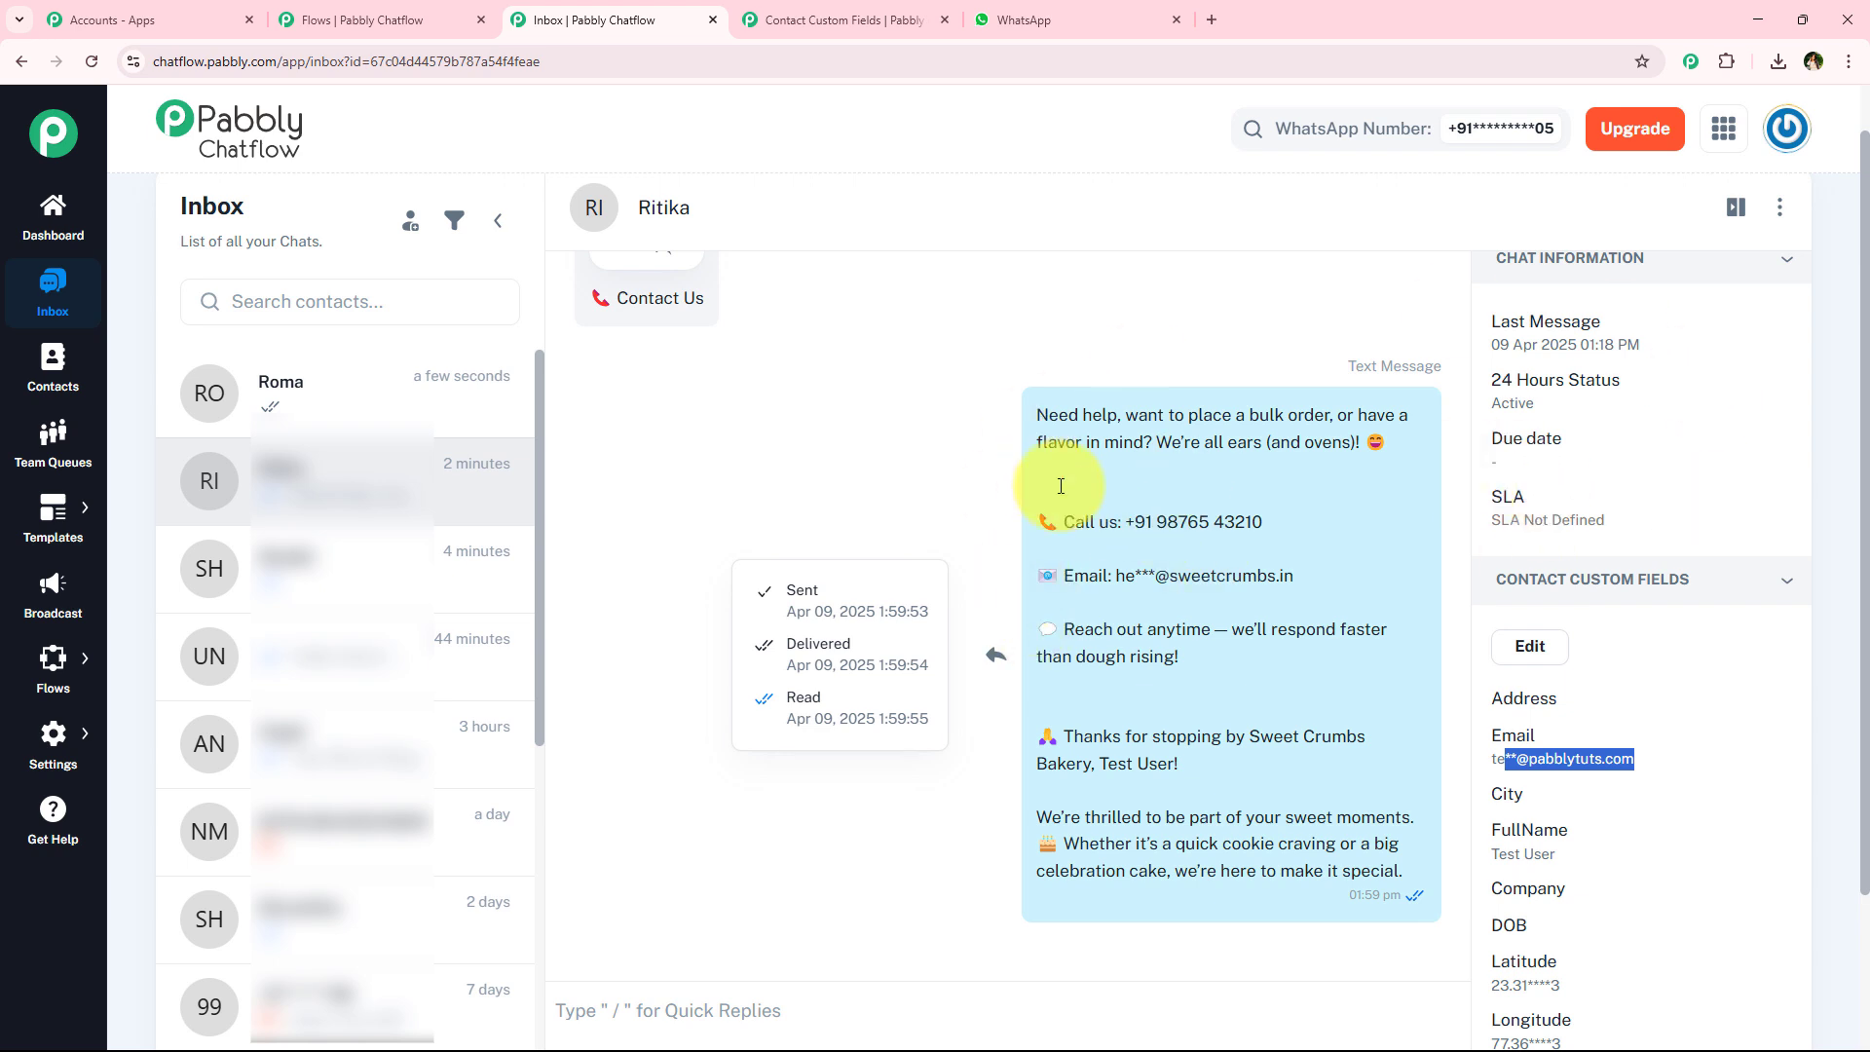
Recheck the location and contact messages in the chat, and return to the Bakery flow with the Inbox tab closed.
{"action": "scroll", "coordinate": [1014, 556], "scroll_direction": "up", "scroll_amount": 3}
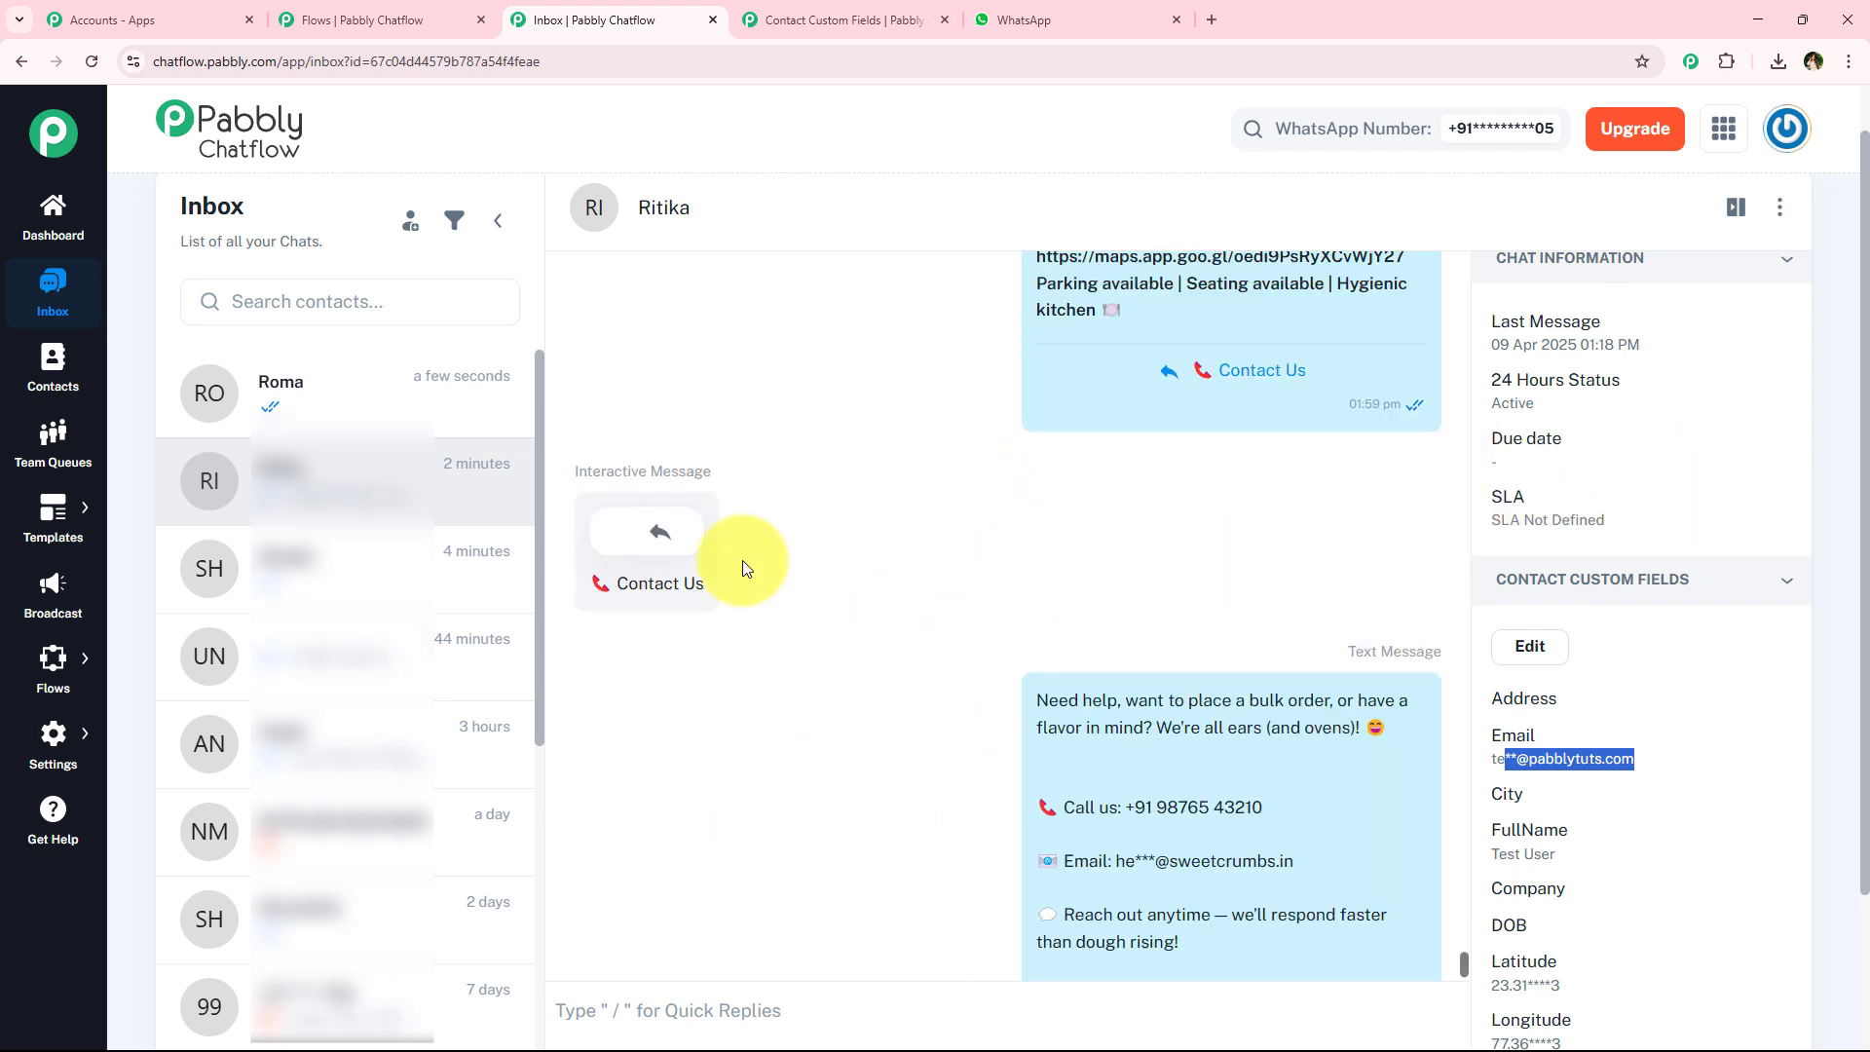
{"action": "scroll", "coordinate": [742, 559], "scroll_direction": "up", "scroll_amount": 5}
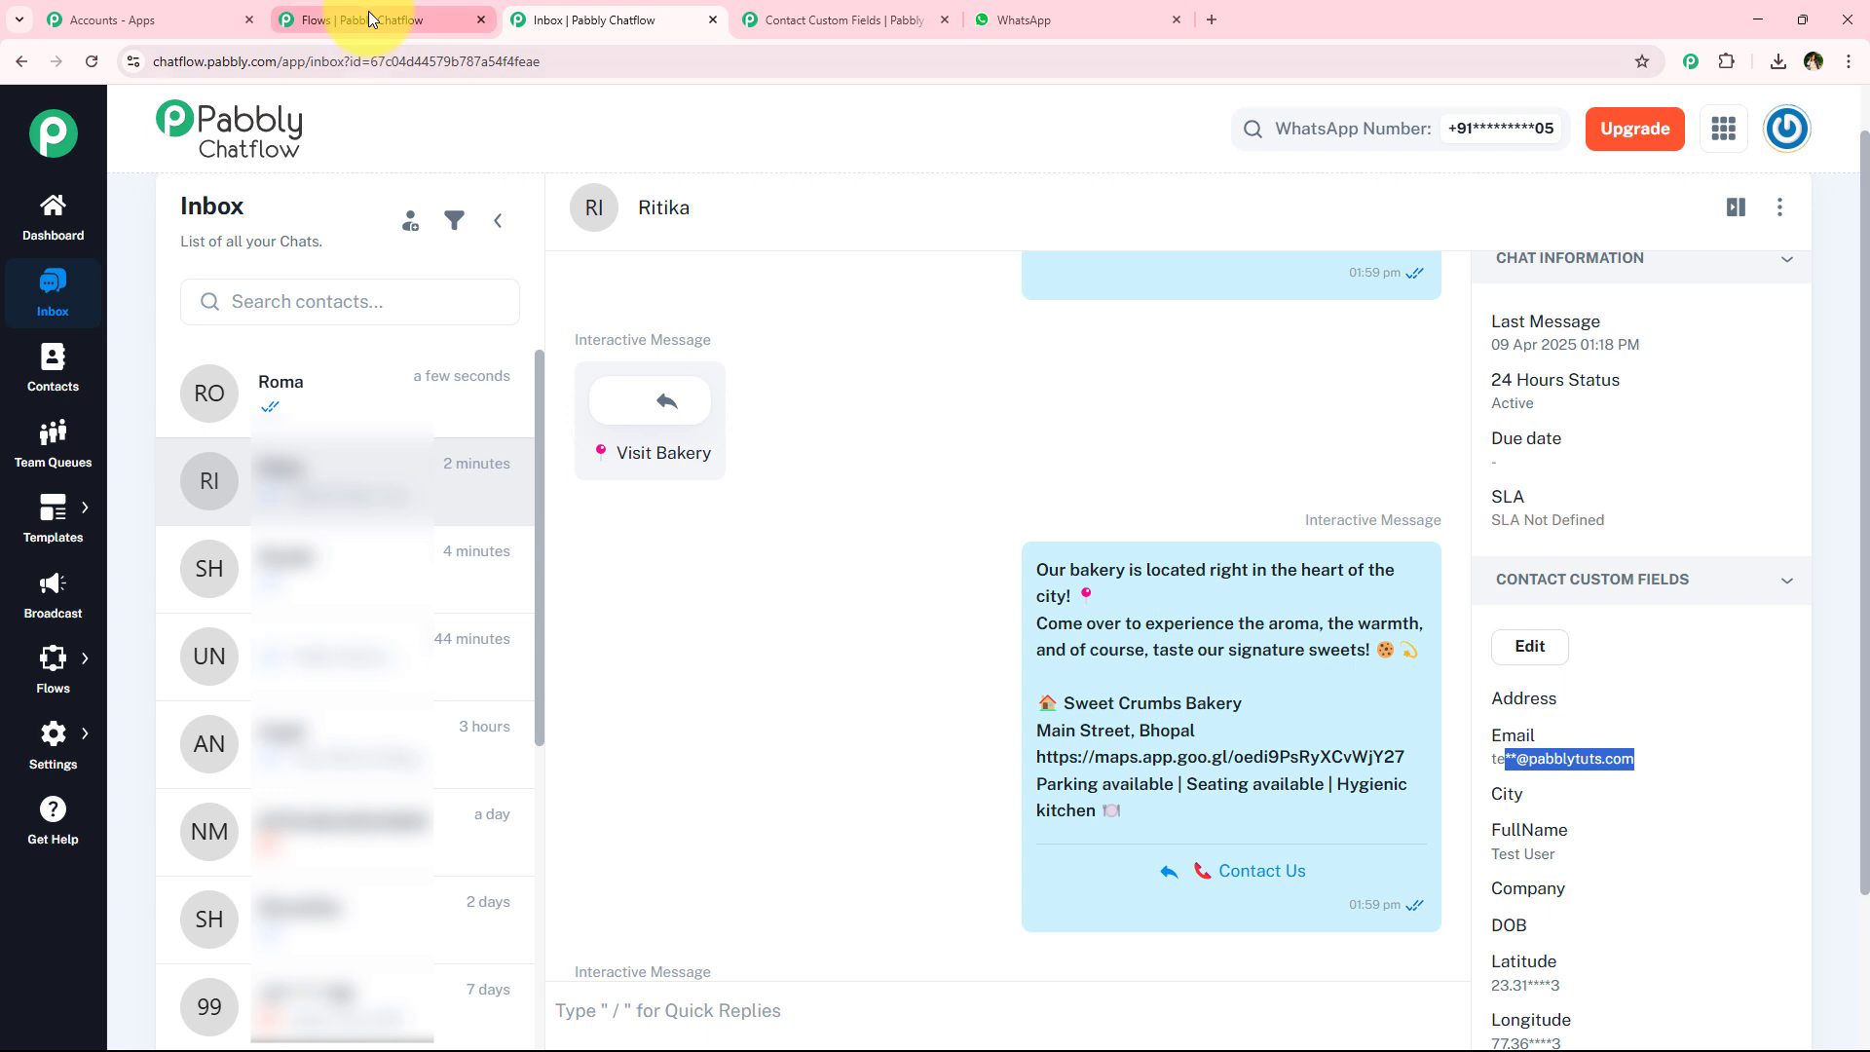
{"action": "left_click", "coordinate": [369, 10]}
{"action": "left_click_drag", "start_coordinate": [879, 427], "coordinate": [980, 416]}
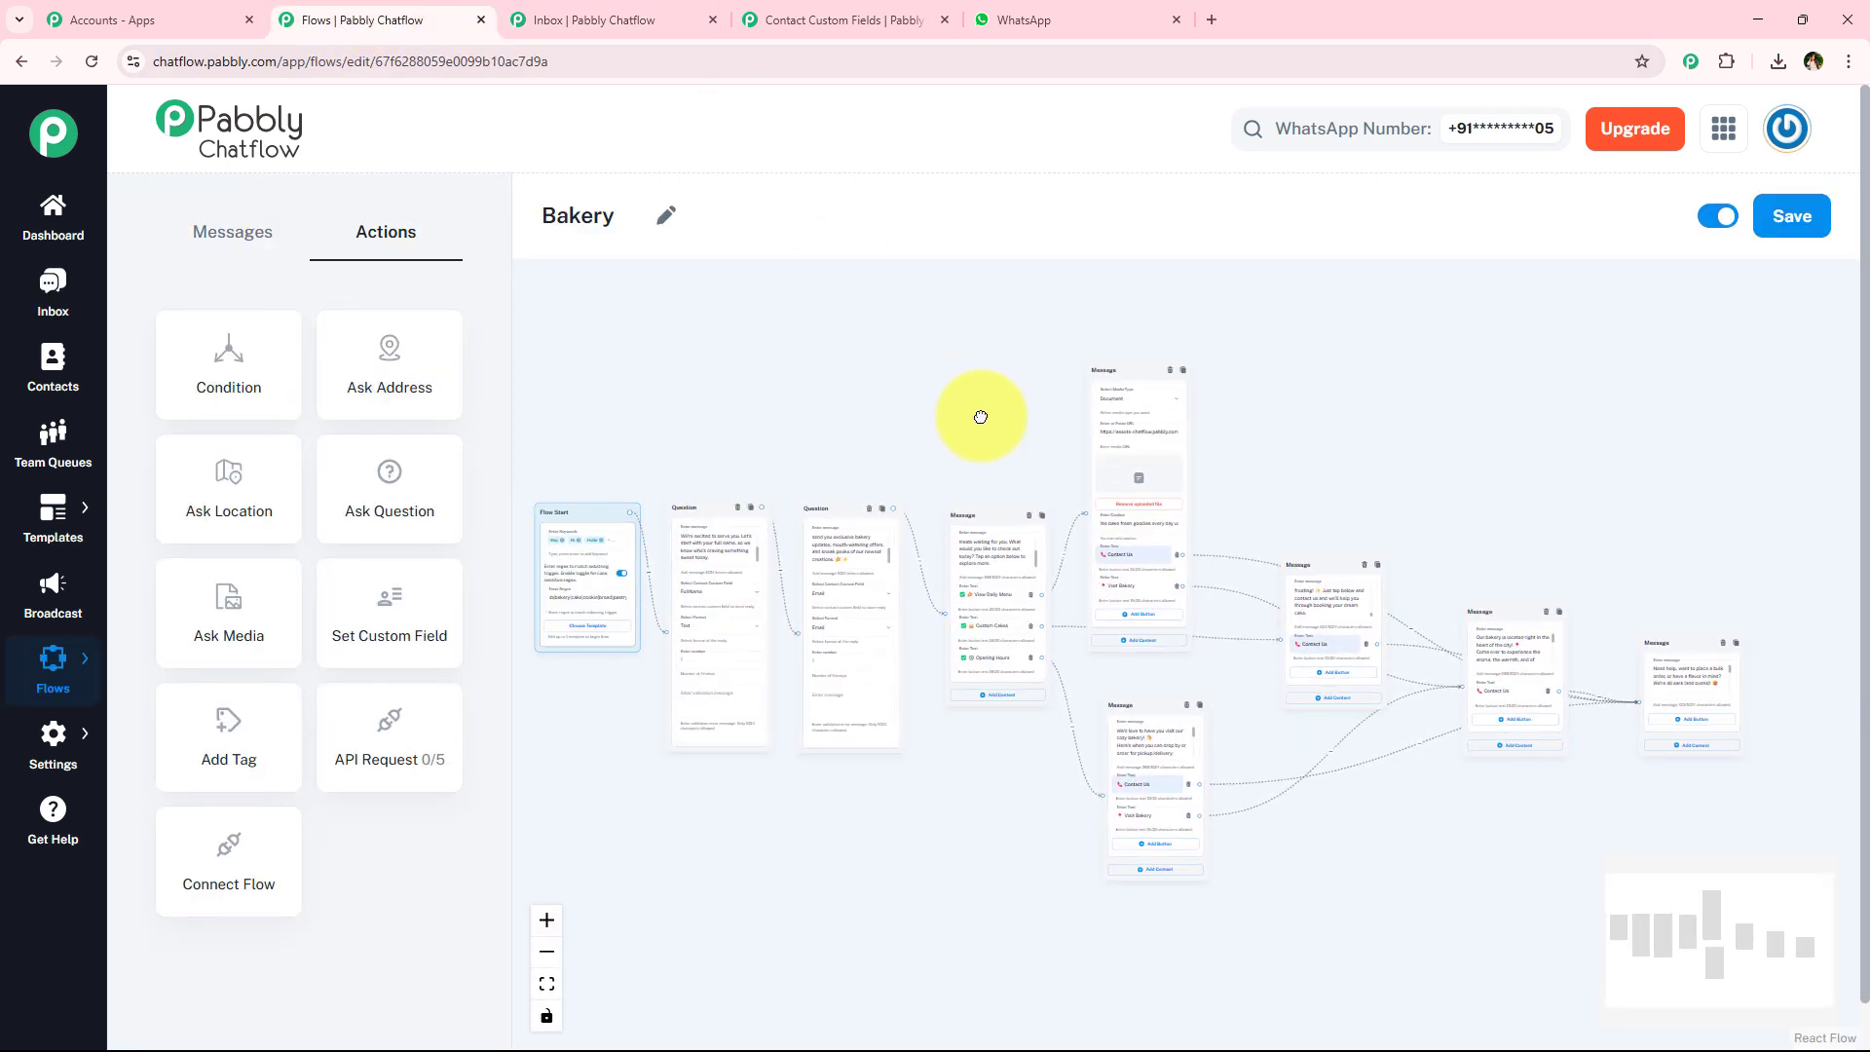
{"action": "left_click", "coordinate": [714, 20]}
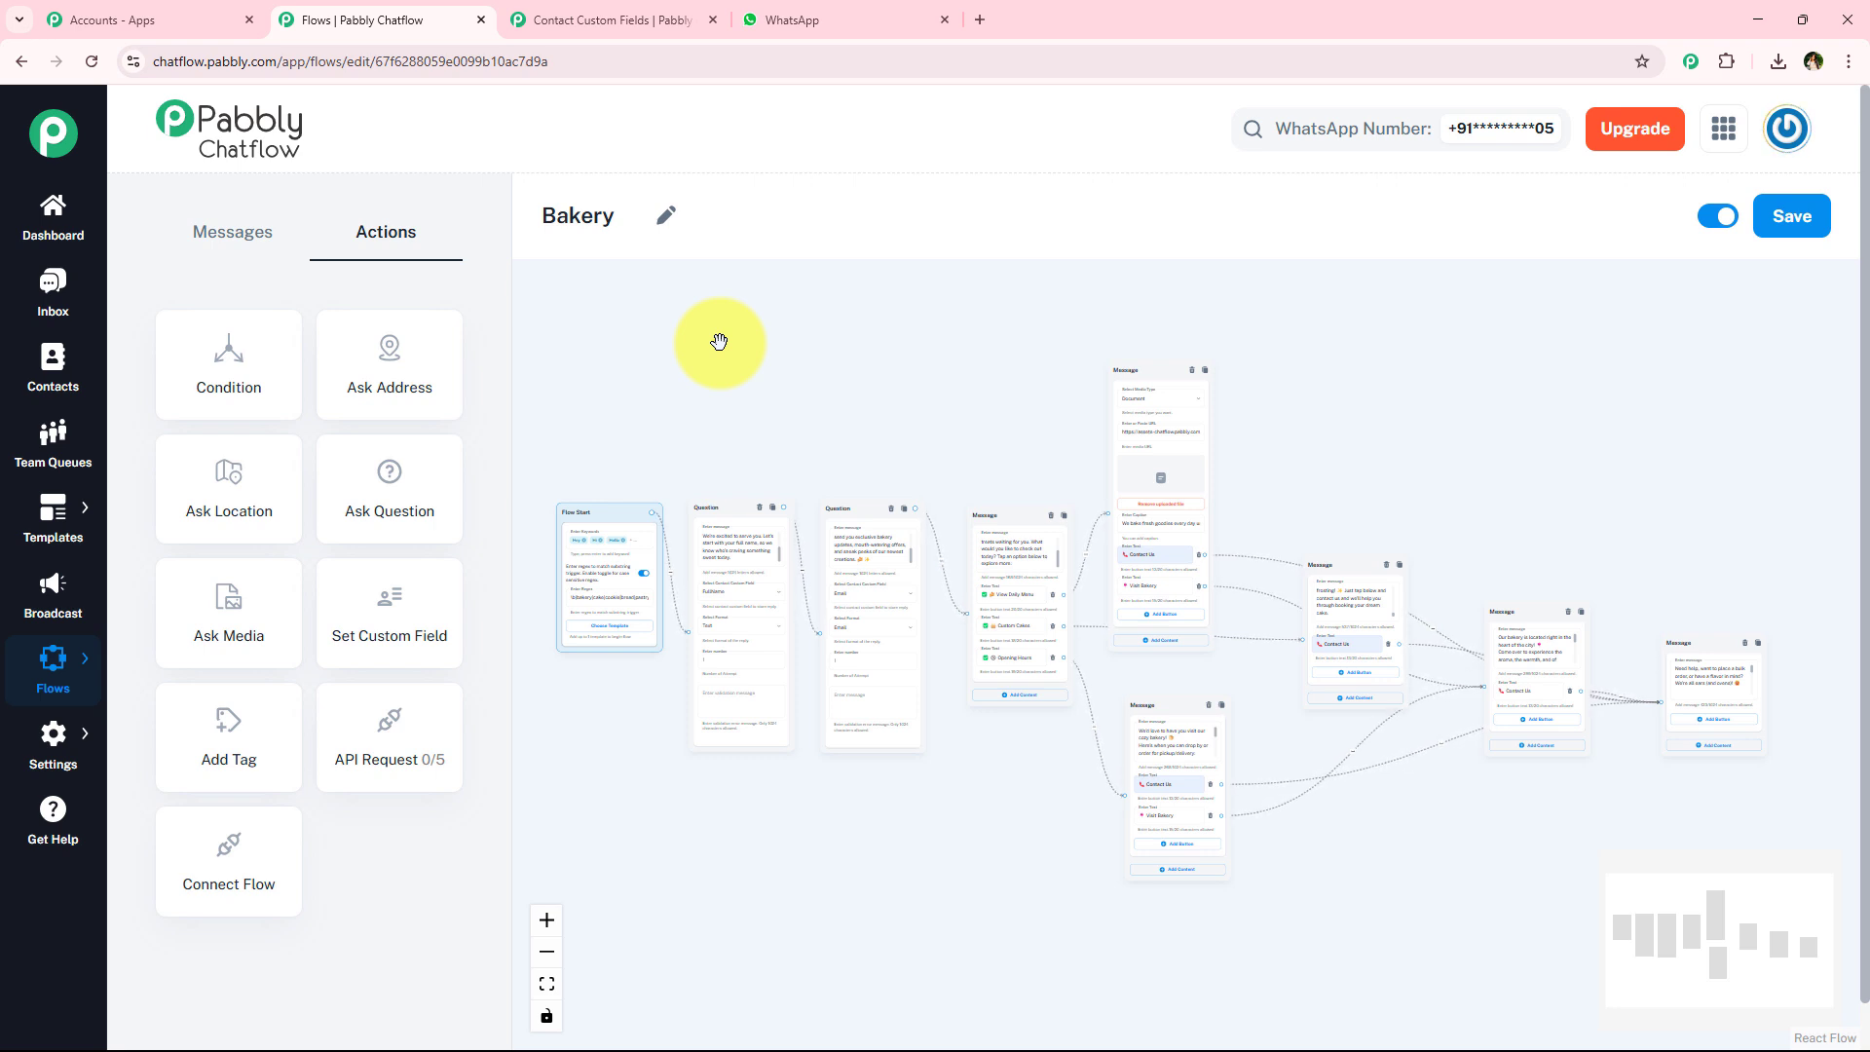
Inspect the Bakery flow from Flow Start through the name and email questions and reply messages to the final contact message.
{"action": "scroll", "coordinate": [614, 779], "scroll_direction": "up", "scroll_amount": 6}
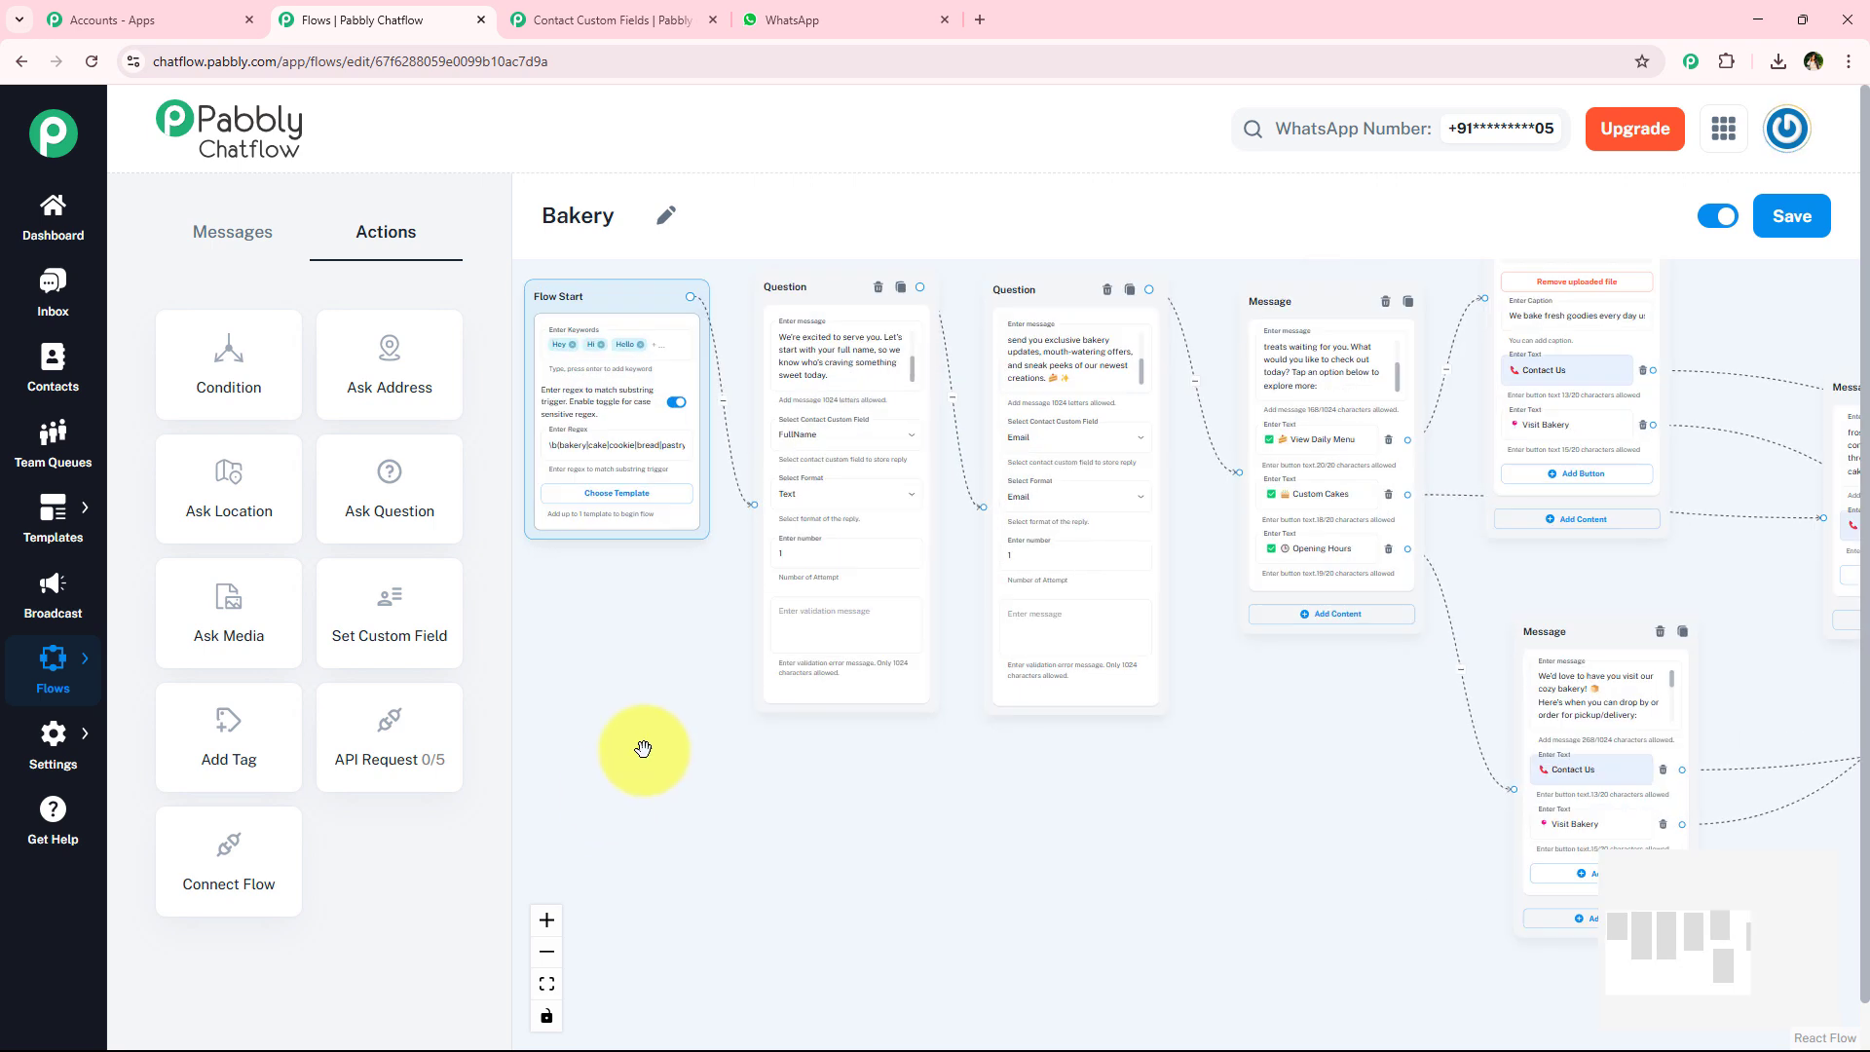
{"action": "left_click_drag", "start_coordinate": [668, 743], "coordinate": [688, 805]}
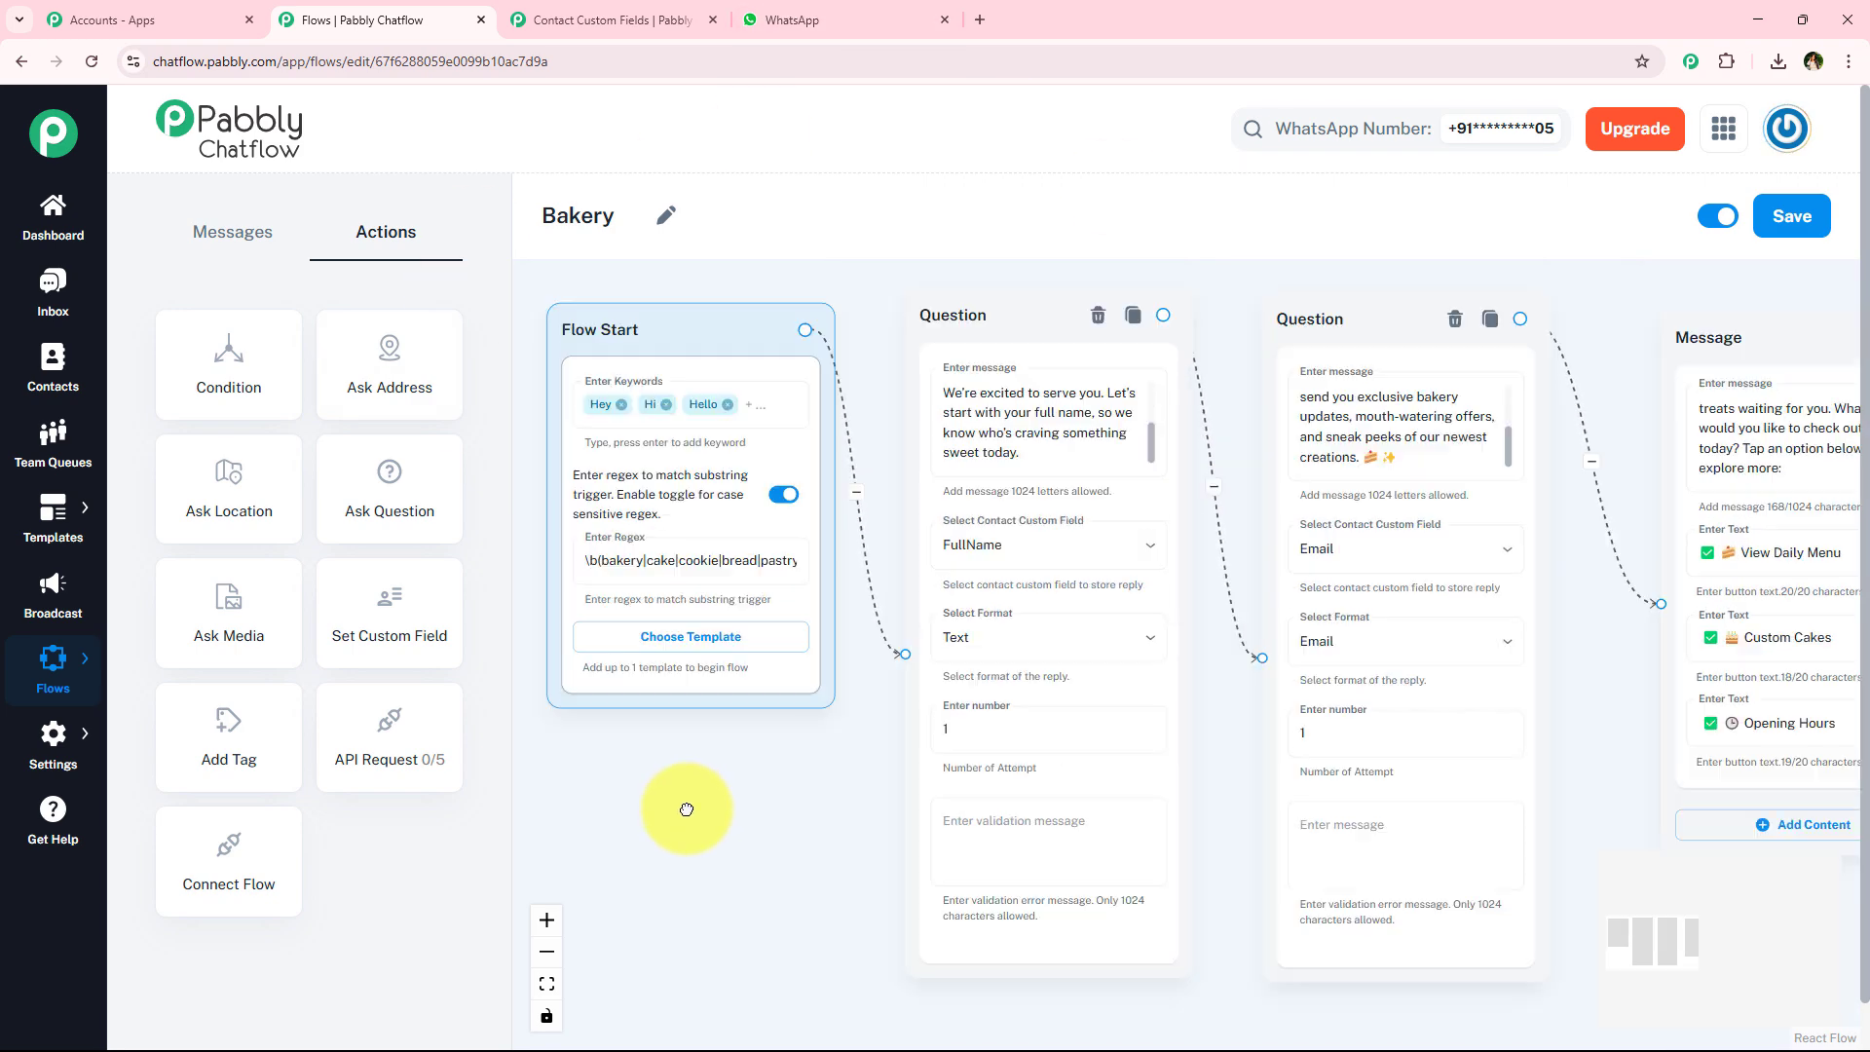
{"action": "left_click_drag", "start_coordinate": [1231, 710], "coordinate": [622, 703]}
{"action": "left_click_drag", "start_coordinate": [1034, 685], "coordinate": [698, 676]}
{"action": "left_click_drag", "start_coordinate": [1353, 642], "coordinate": [740, 583]}
{"action": "left_click_drag", "start_coordinate": [1496, 434], "coordinate": [1189, 414]}
{"action": "scroll", "coordinate": [1202, 417], "scroll_direction": "down", "scroll_amount": 3}
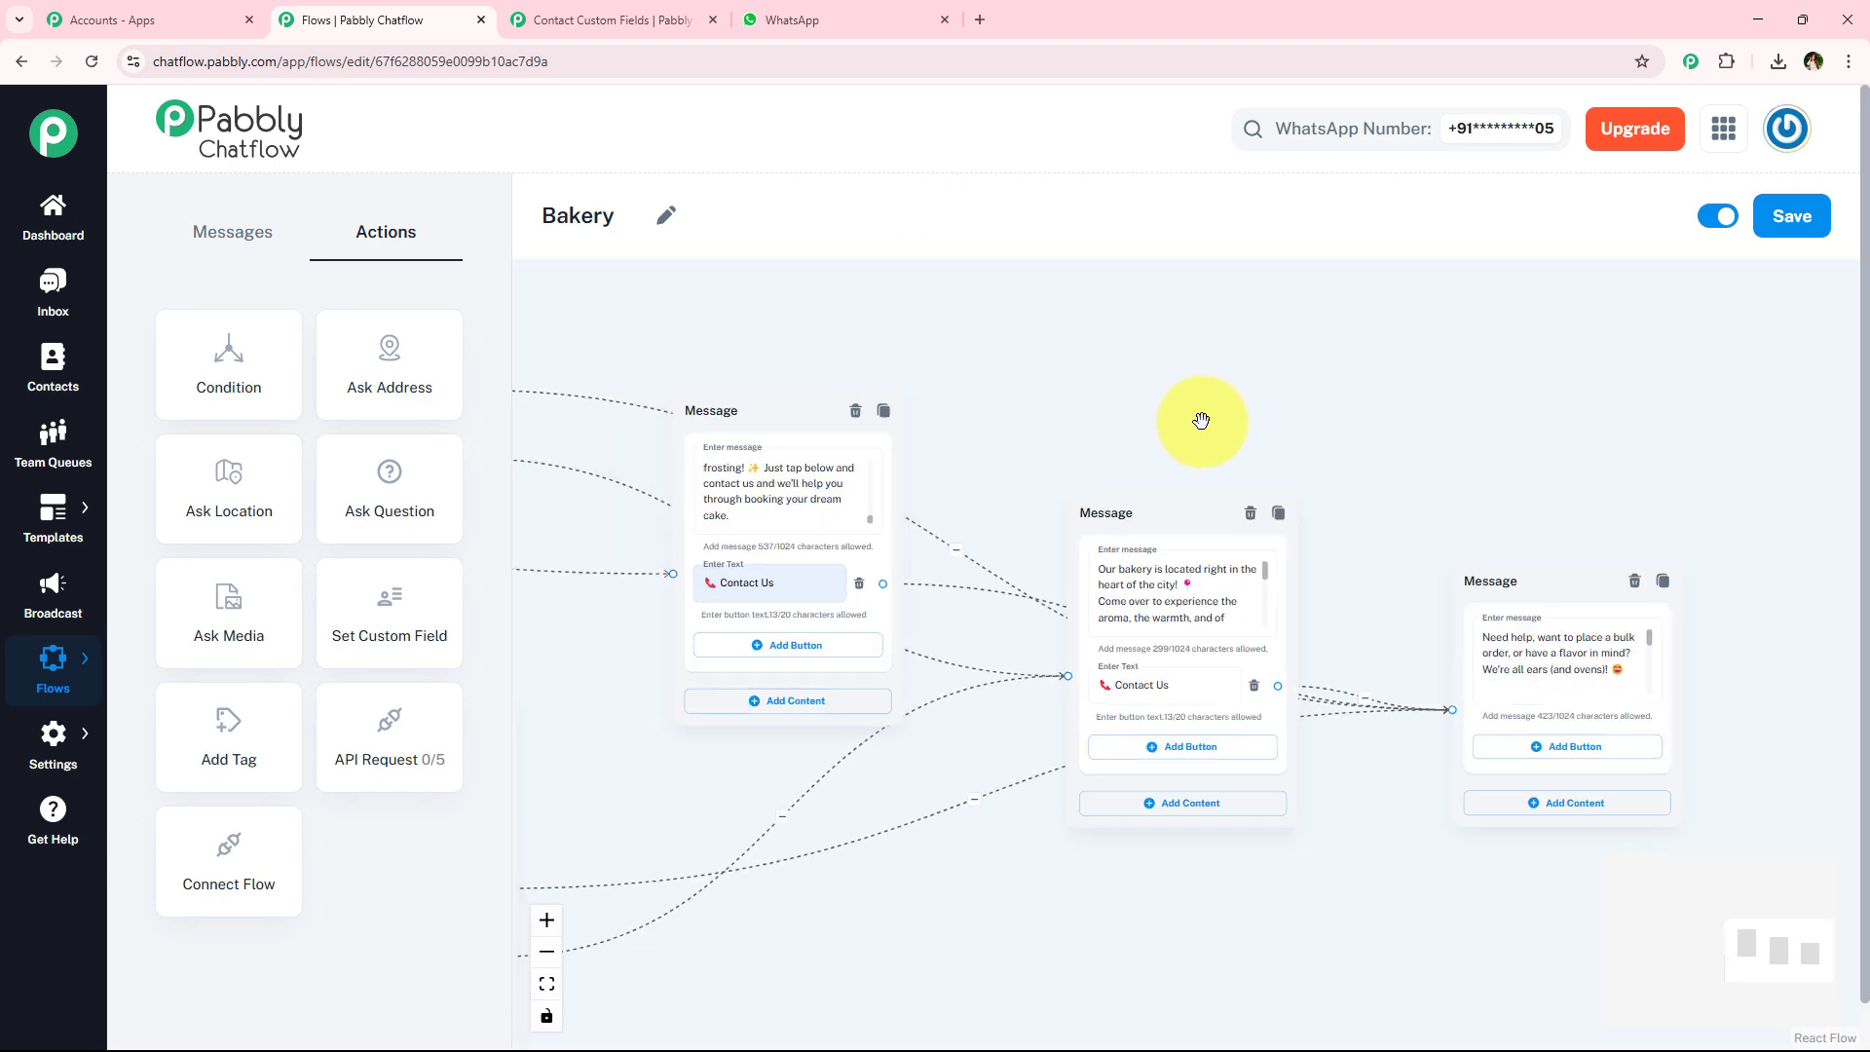
{"action": "left_click_drag", "start_coordinate": [1071, 393], "coordinate": [1487, 450]}
{"action": "left_click_drag", "start_coordinate": [1169, 370], "coordinate": [1630, 473]}
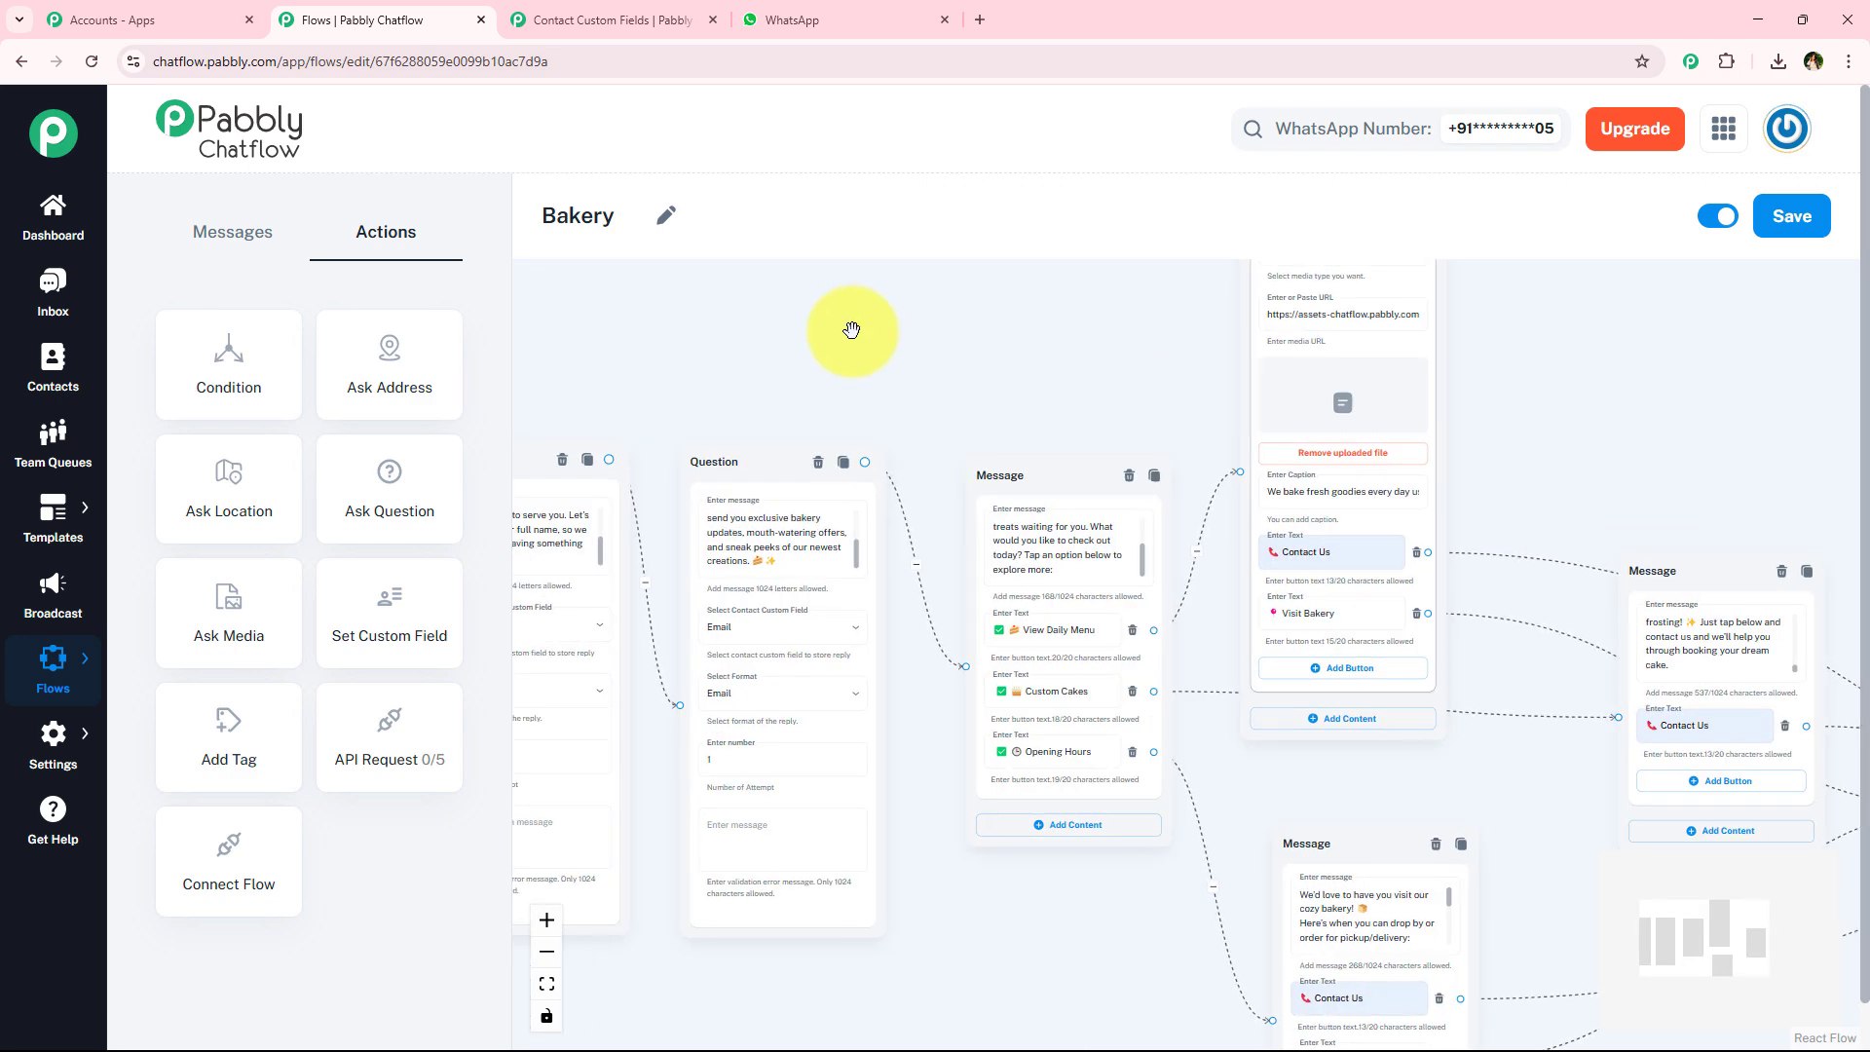
{"action": "left_click_drag", "start_coordinate": [848, 326], "coordinate": [1108, 355]}
{"action": "scroll", "coordinate": [1278, 318], "scroll_direction": "down", "scroll_amount": 3}
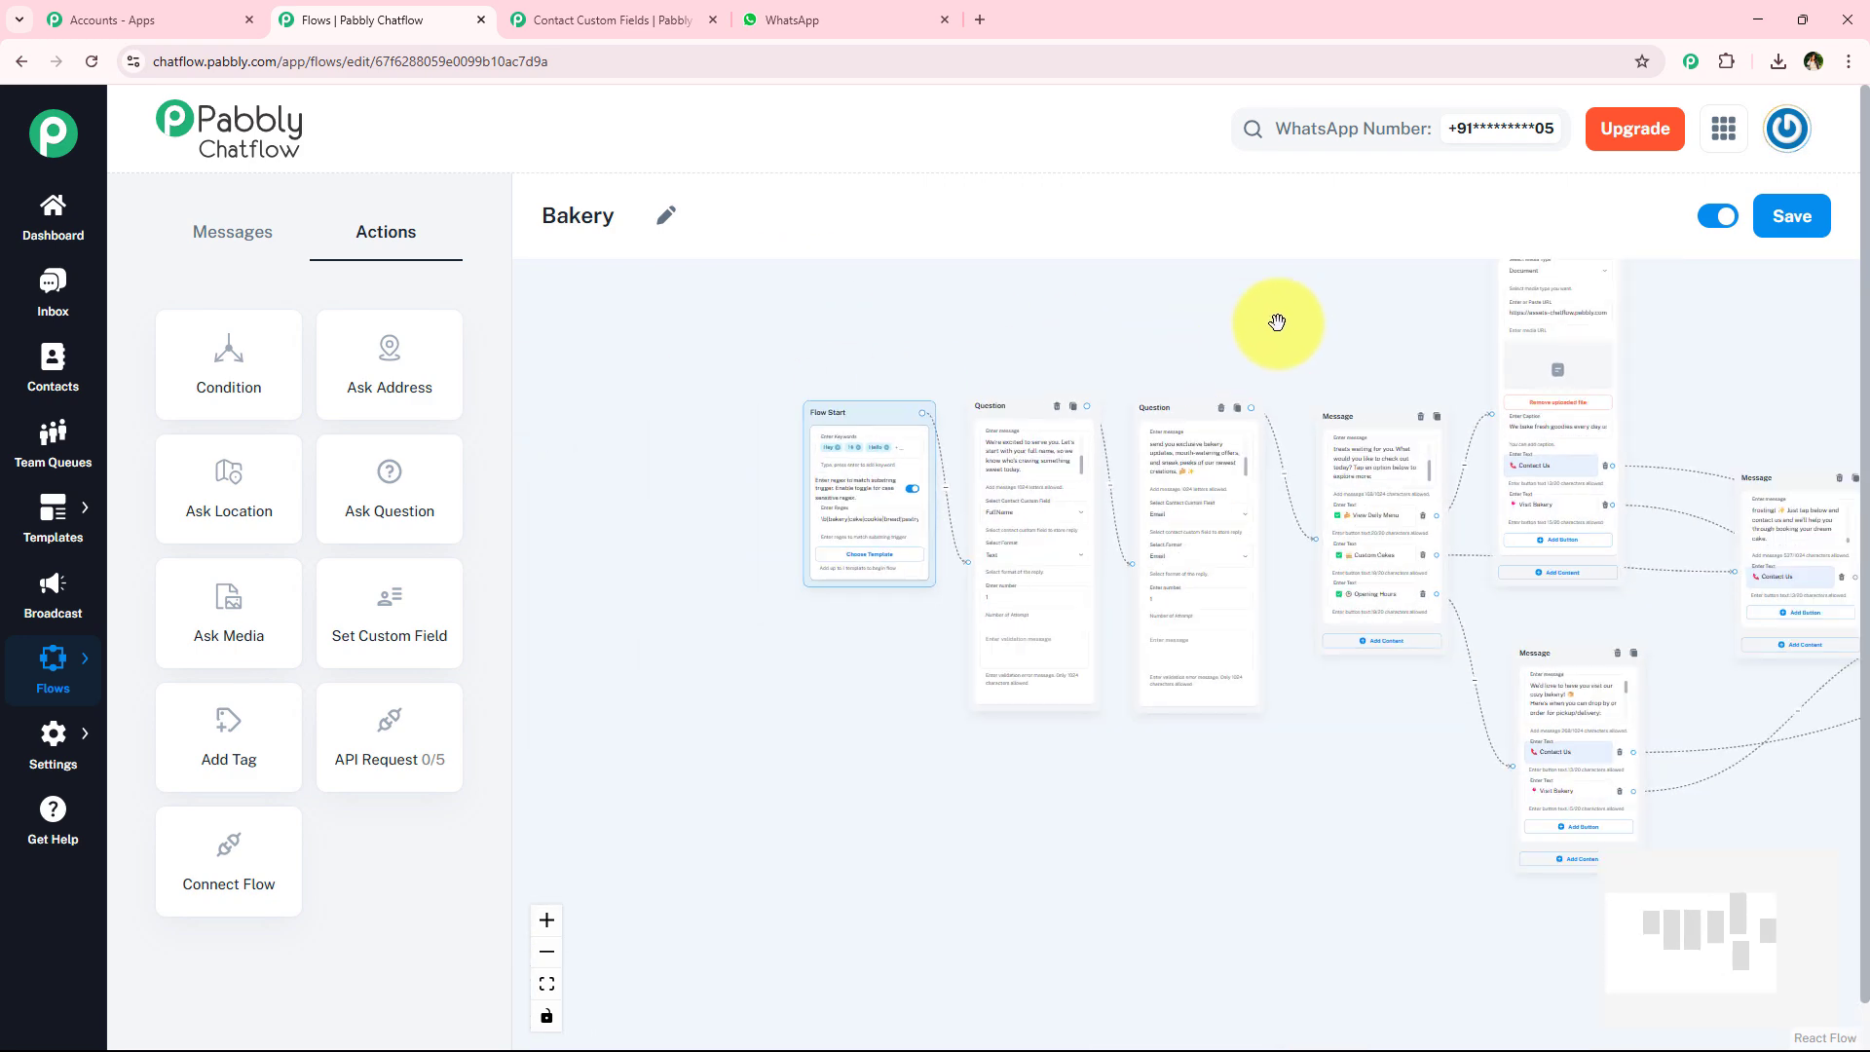
{"action": "scroll", "coordinate": [1003, 359], "scroll_direction": "up", "scroll_amount": 1}
{"action": "scroll", "coordinate": [956, 397], "scroll_direction": "down", "scroll_amount": 2}
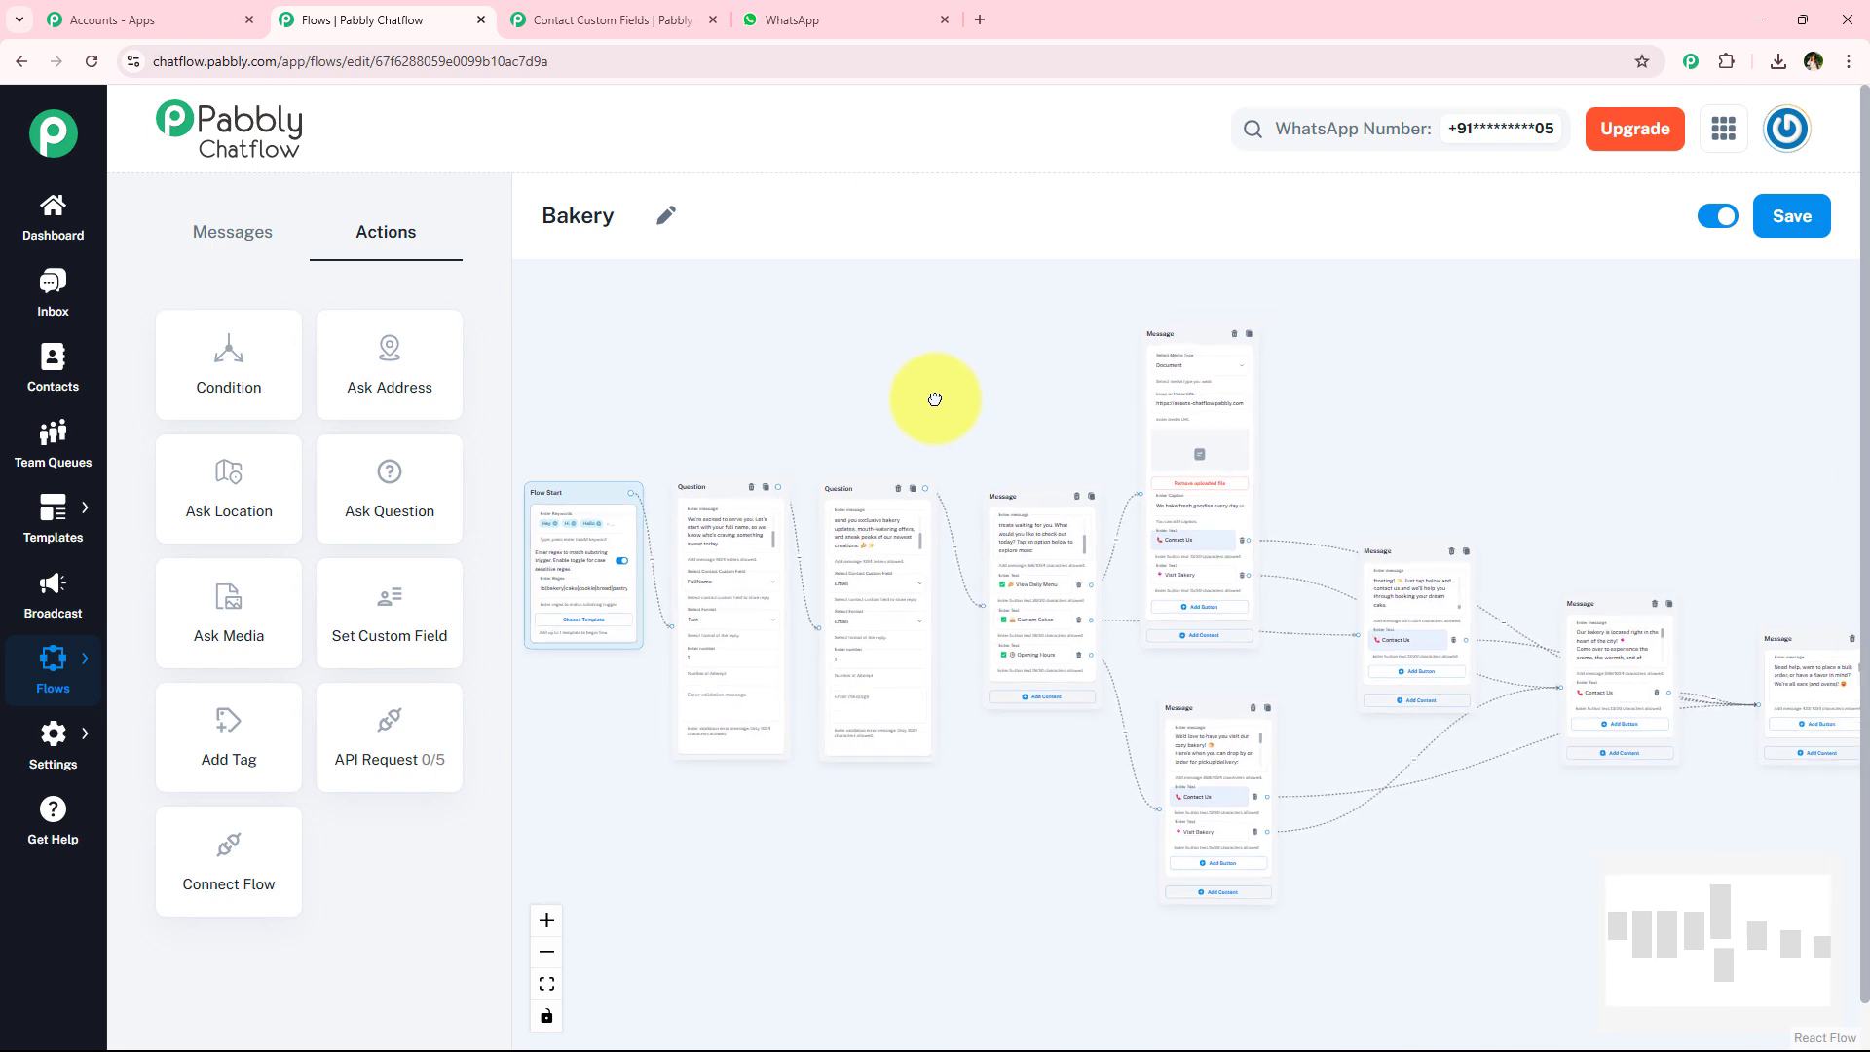
{"action": "scroll", "coordinate": [935, 398], "scroll_direction": "down", "scroll_amount": 1}
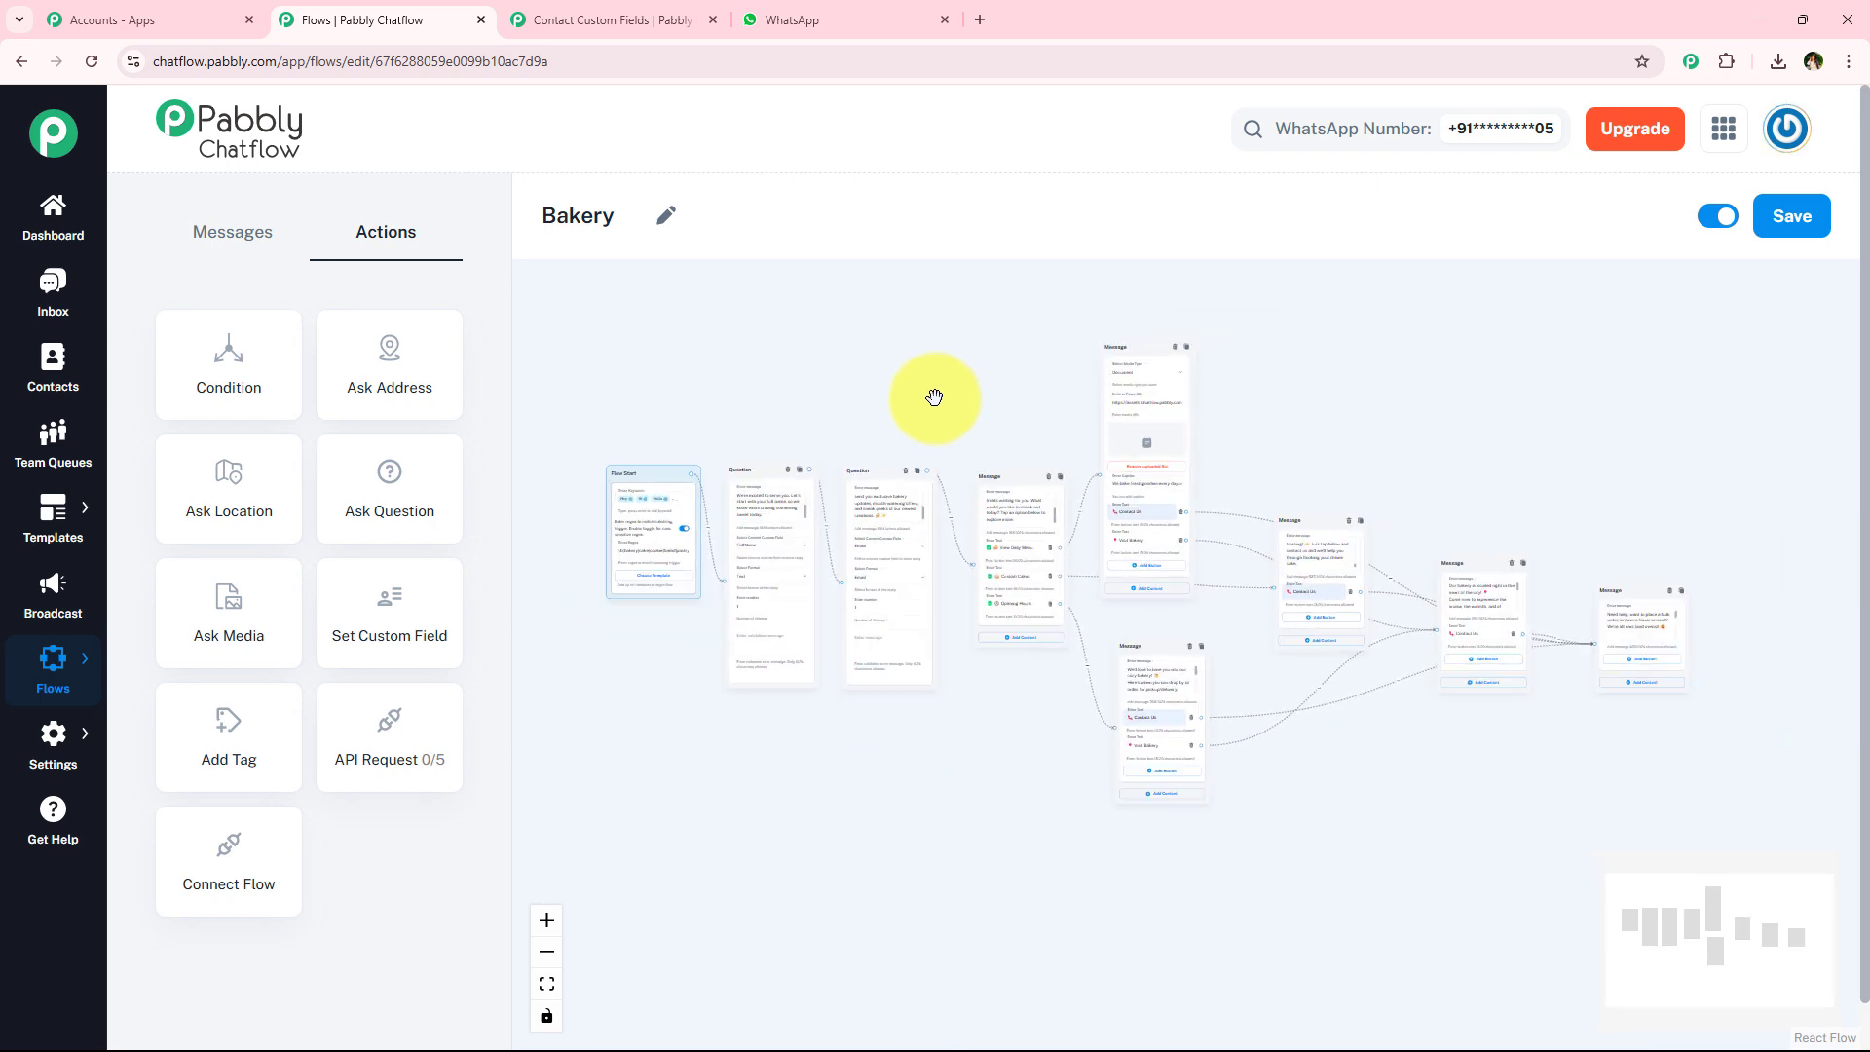